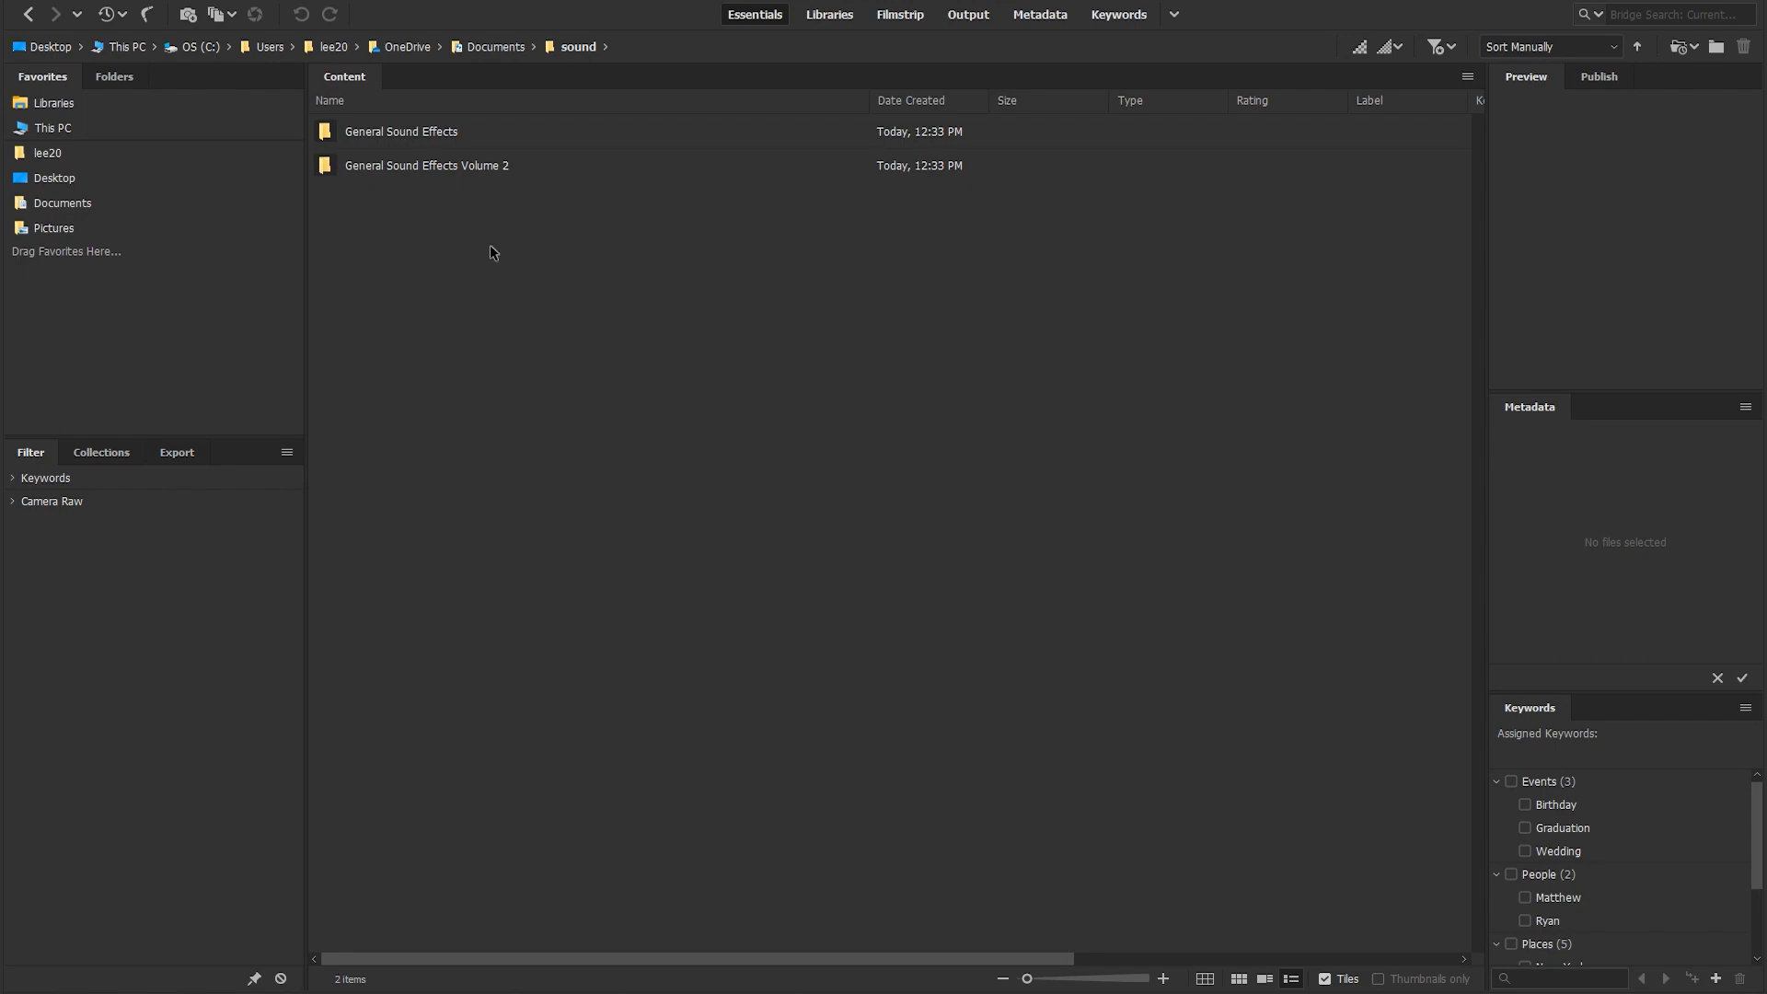
Open the General Sound Effects folder and look through its list of MP3 files.
double_click(450, 136)
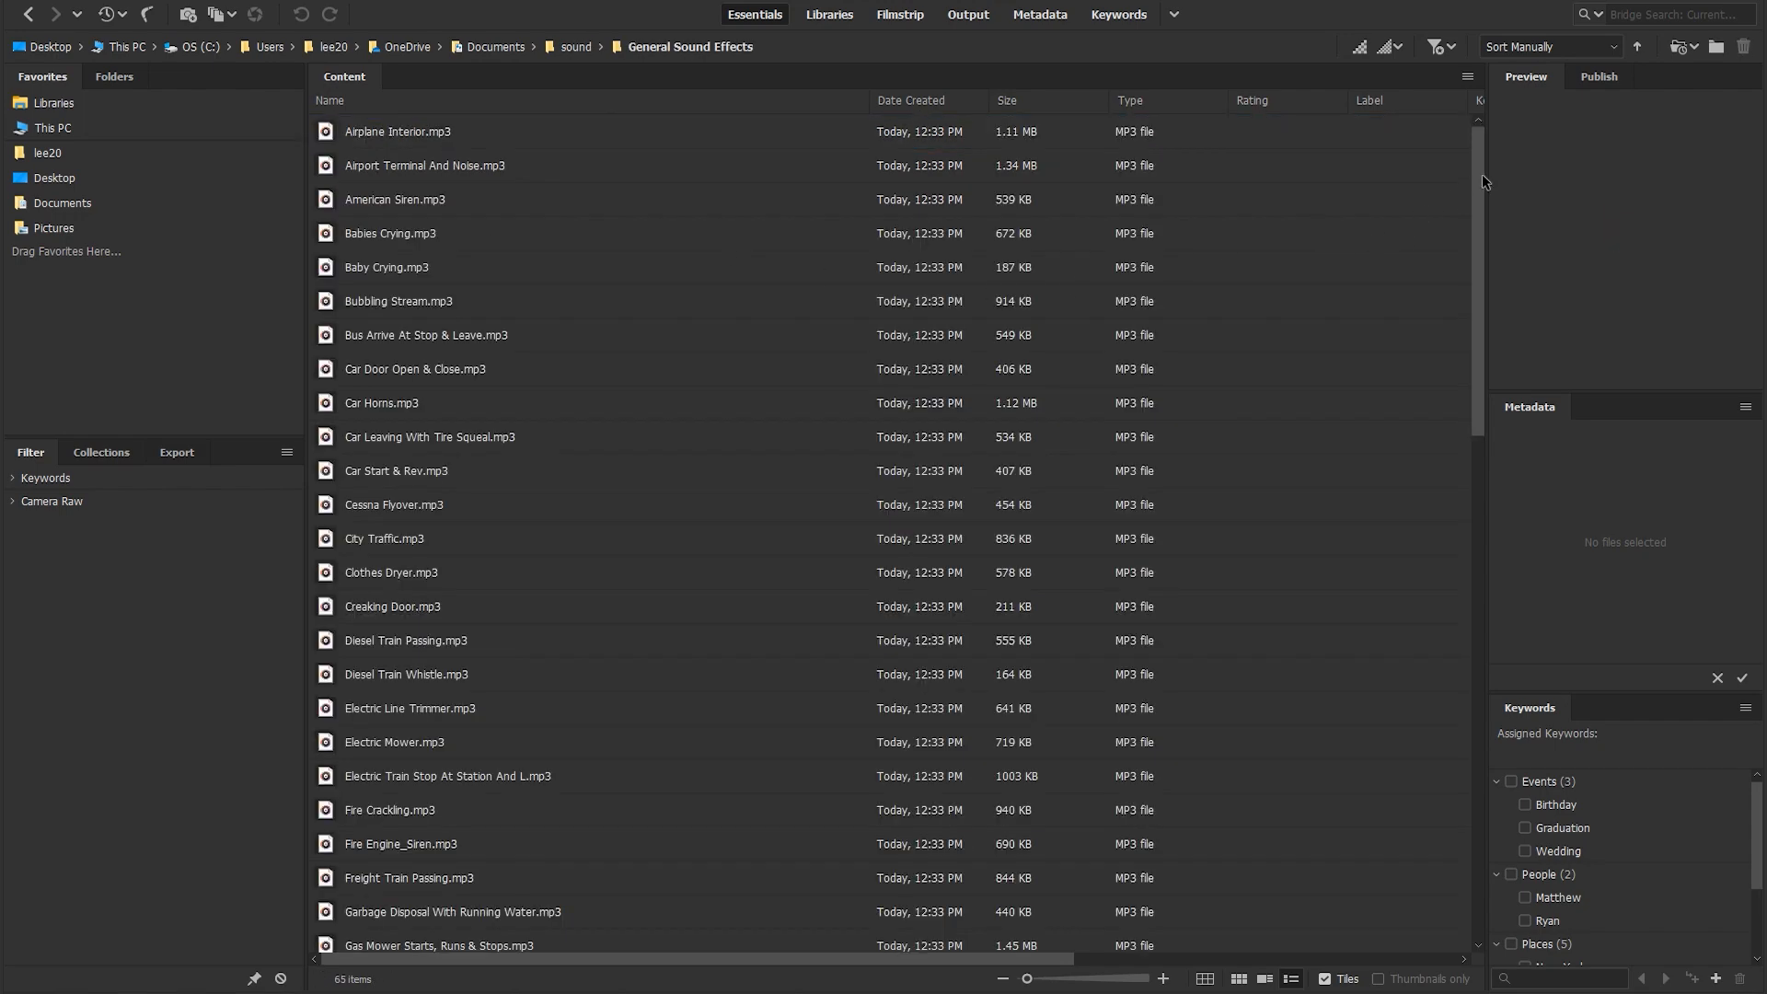
drag(1478, 174, 1459, 712)
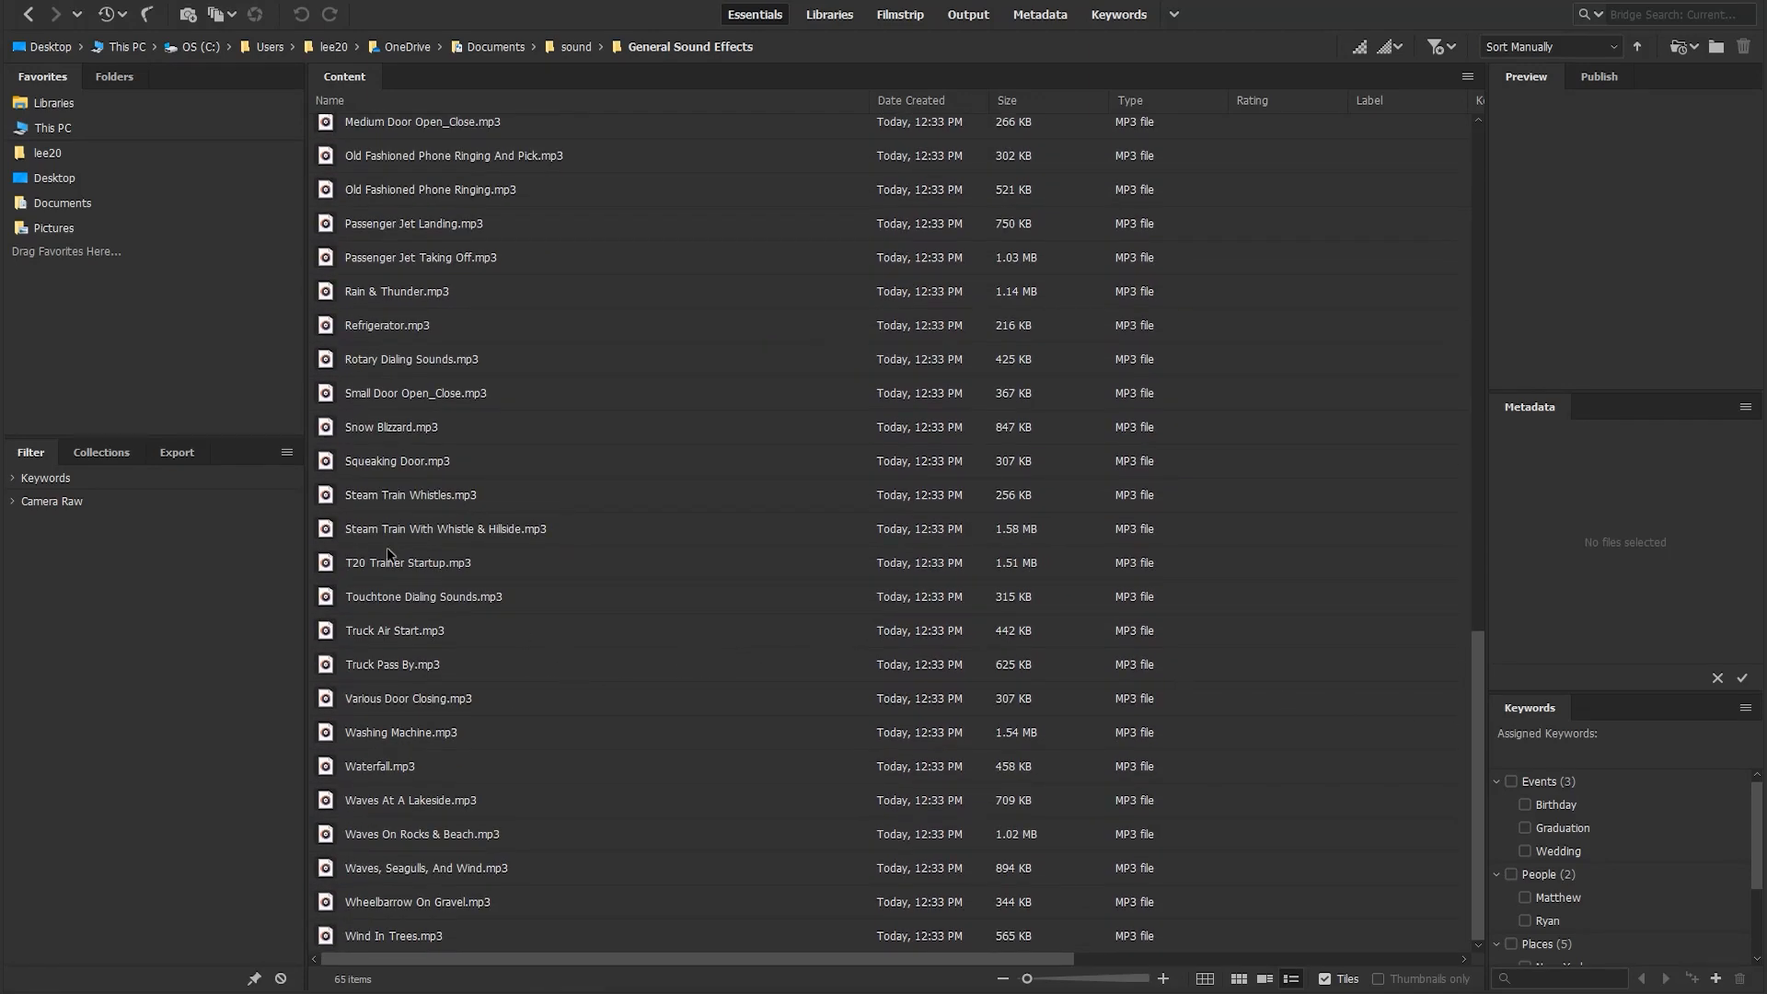
scroll(589, 516, up, 5)
scroll(595, 496, up, 4)
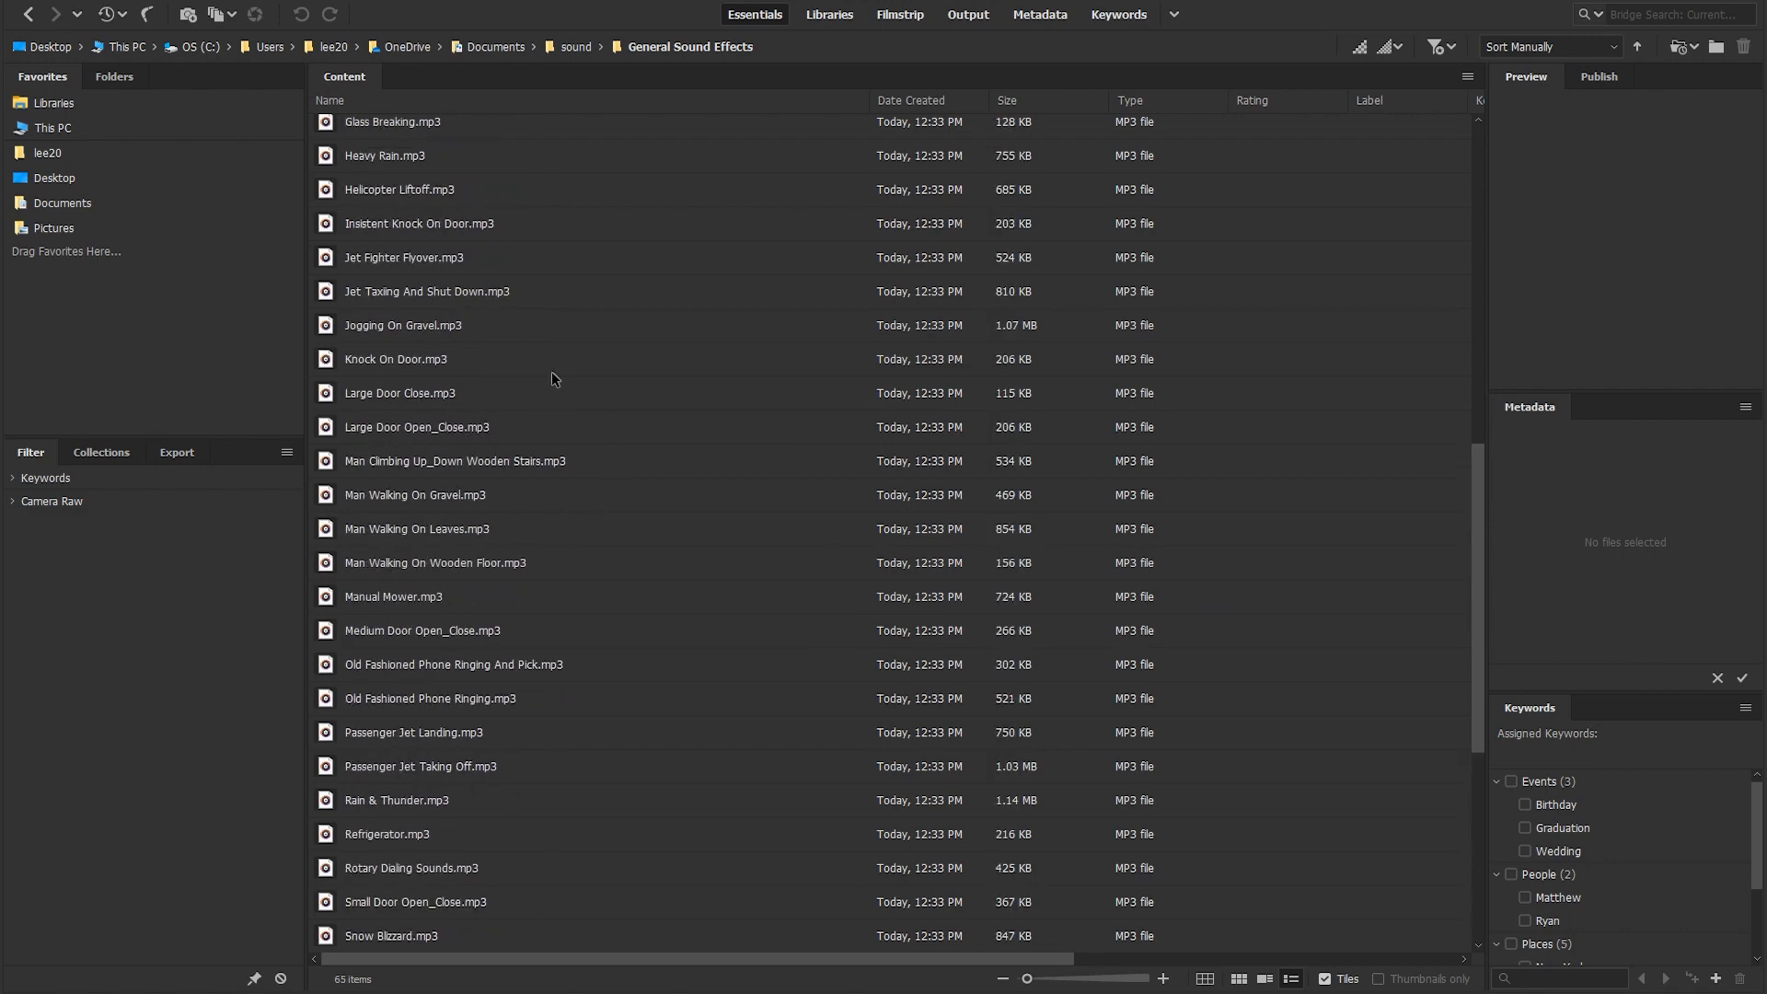
scroll(609, 405, up, 4)
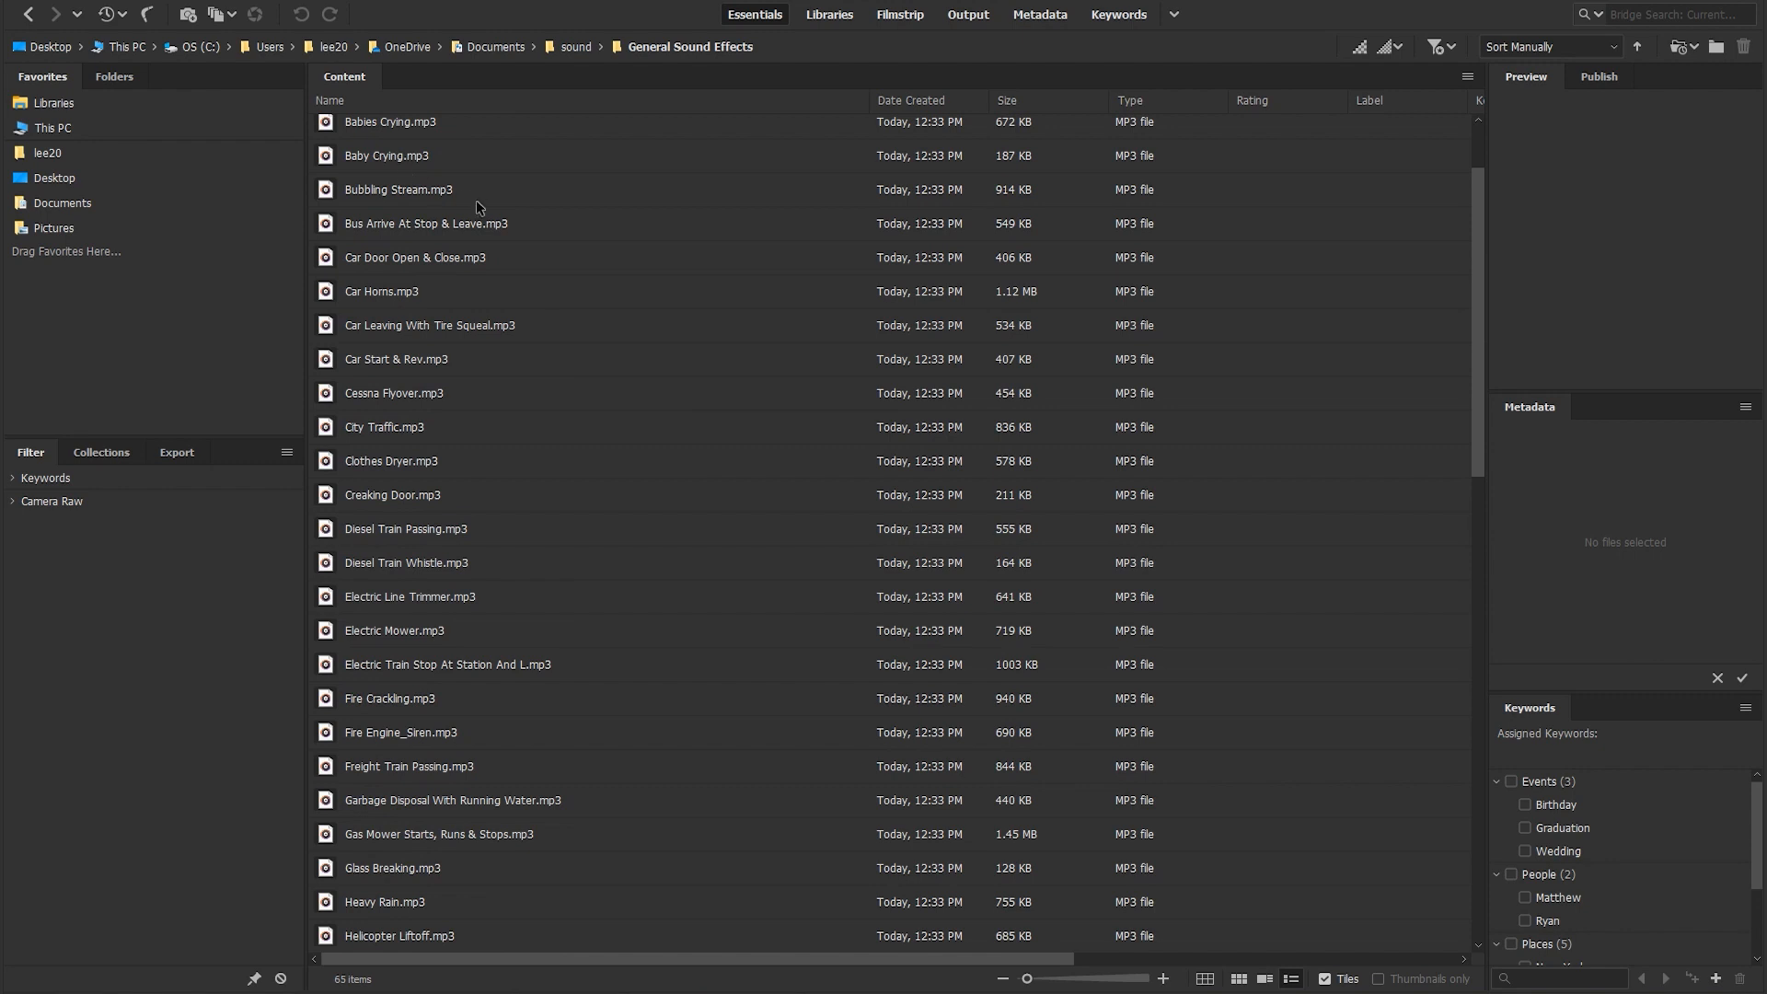
scroll(552, 257, up, 1)
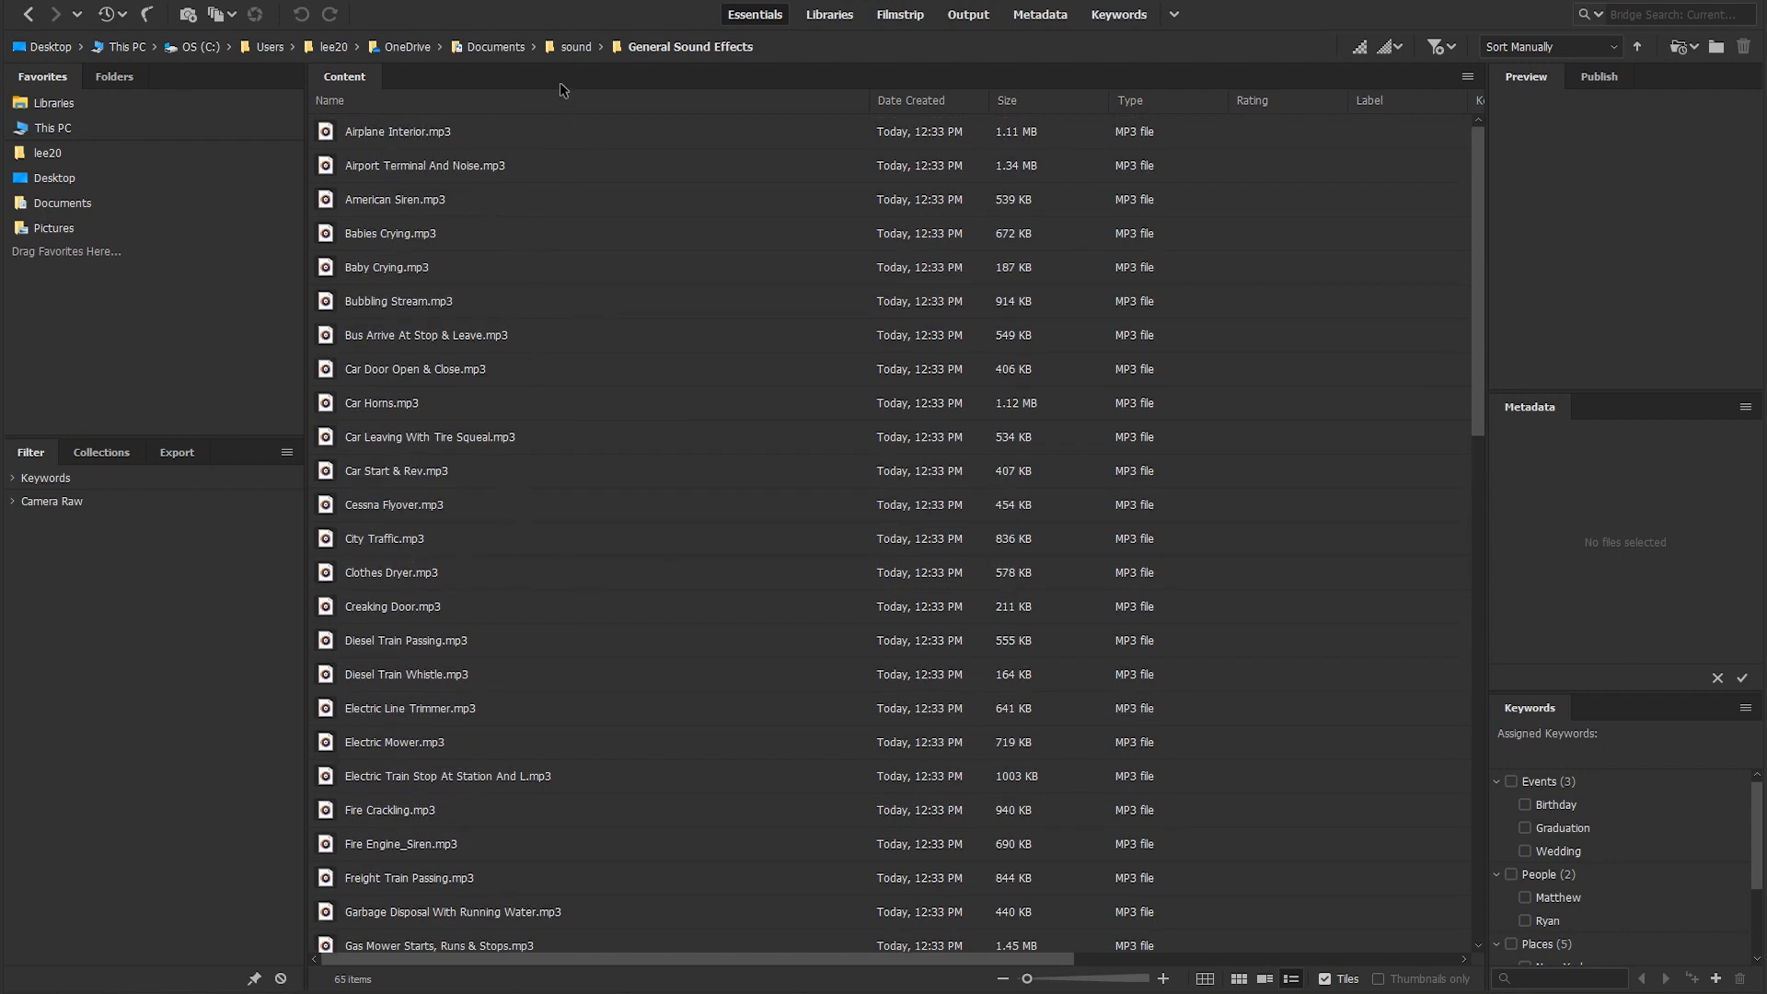
Go back to the sound folder and browse the files in General Sound Effects Volume 2.
click(569, 51)
double_click(491, 166)
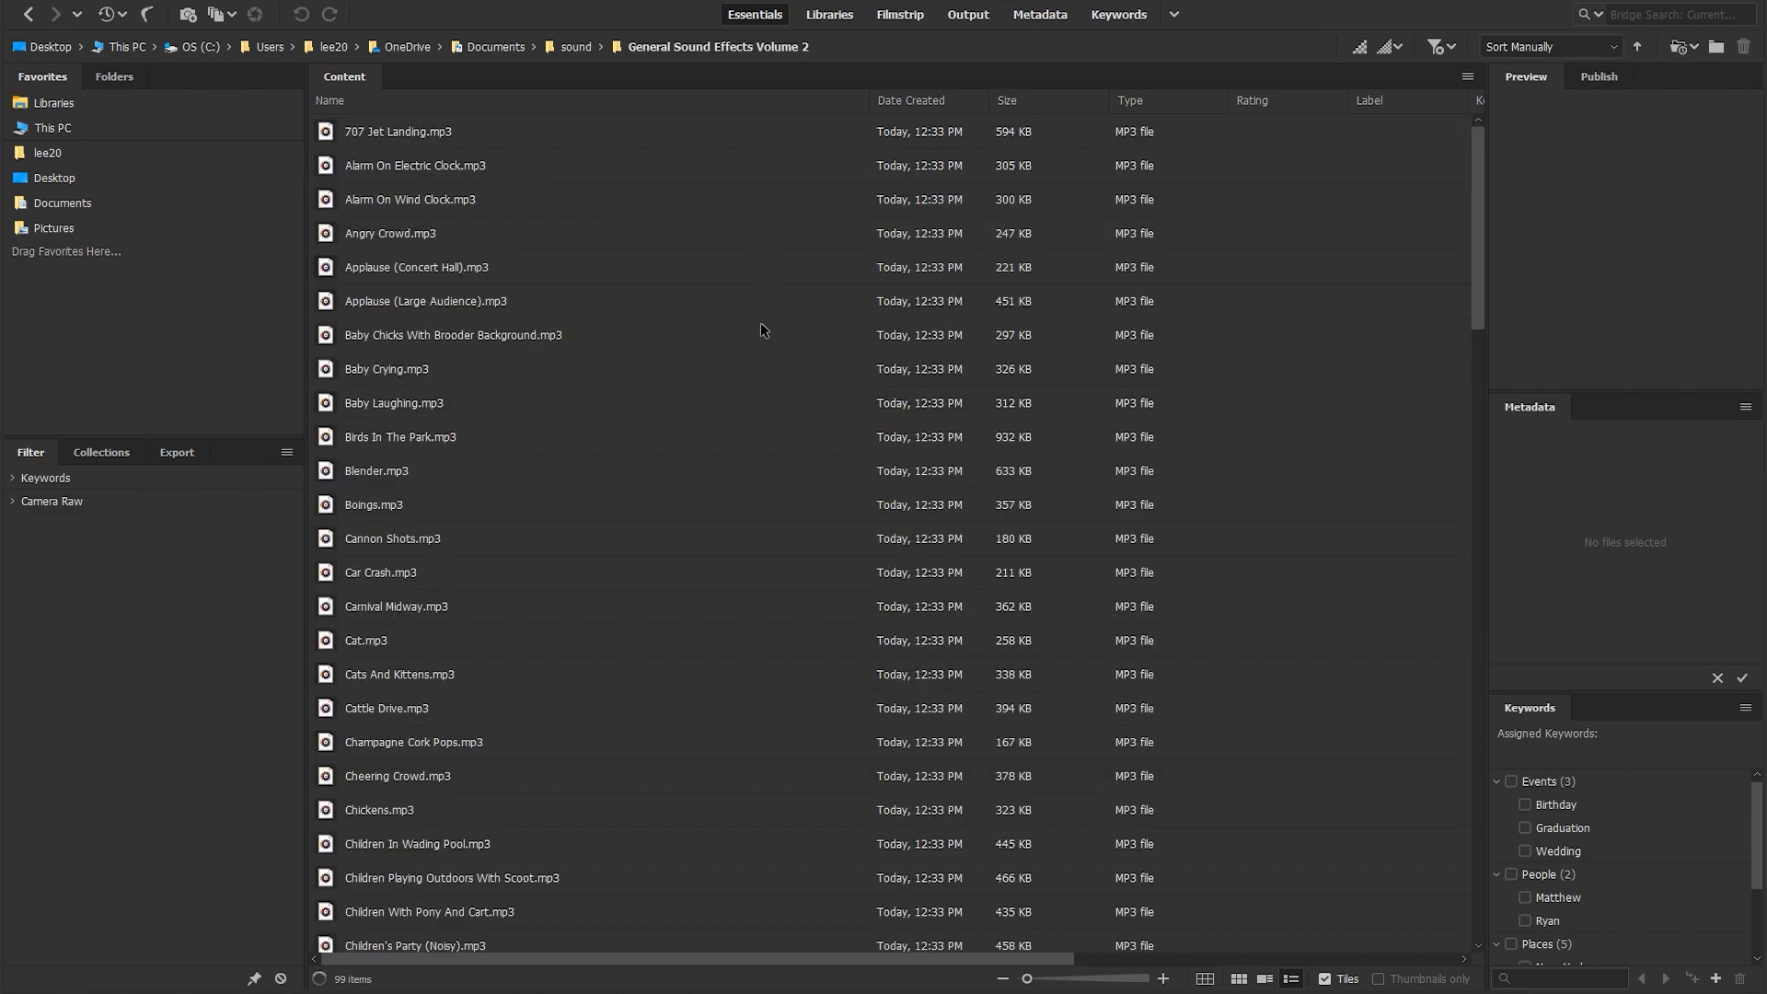
scroll(727, 355, down, 10)
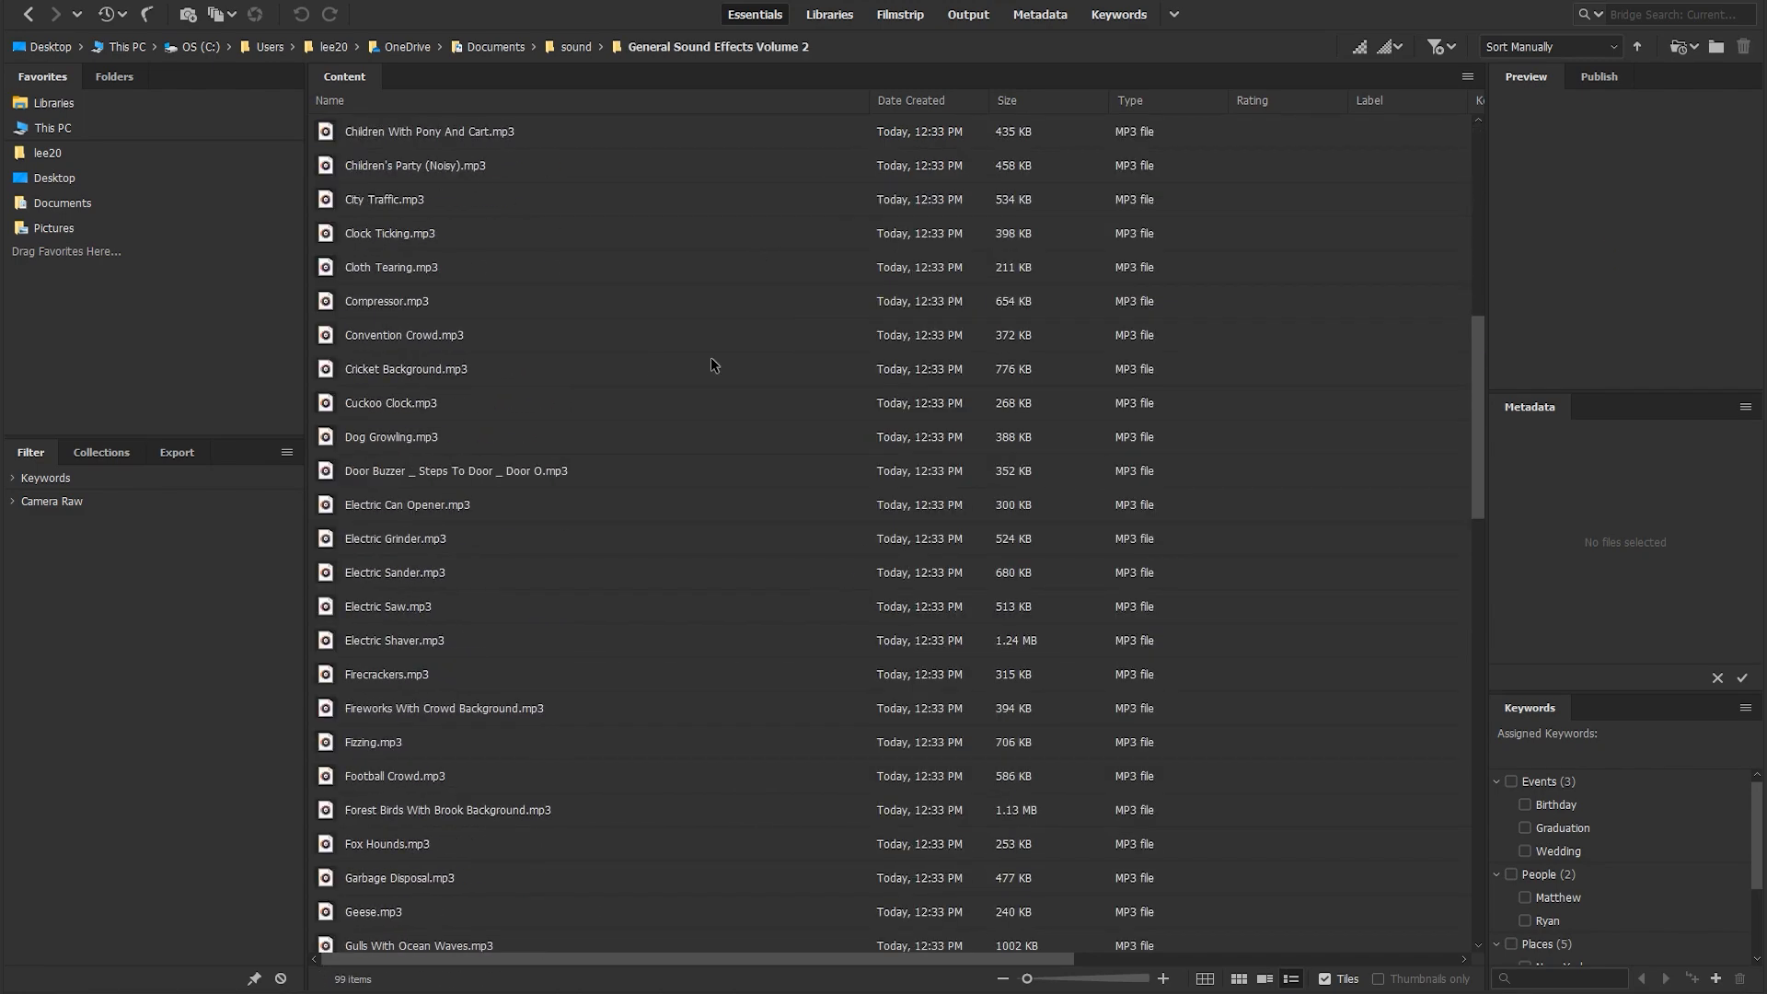
scroll(711, 359, down, 8)
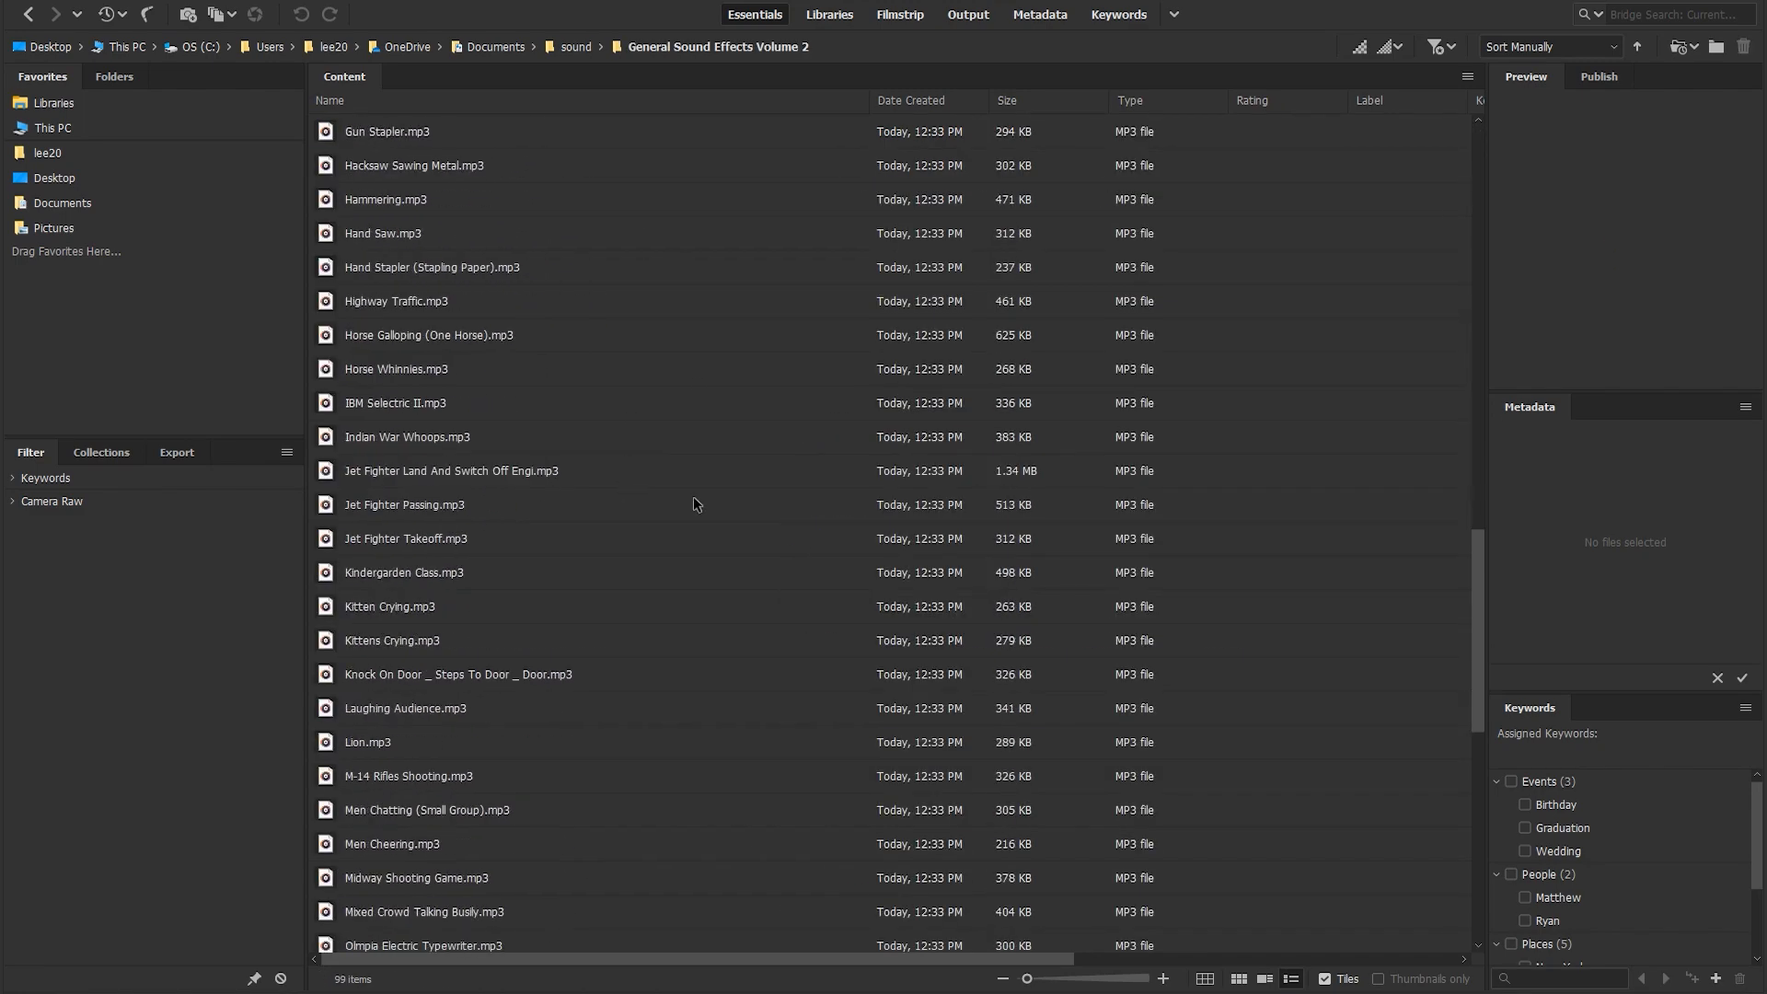
scroll(696, 550, down, 5)
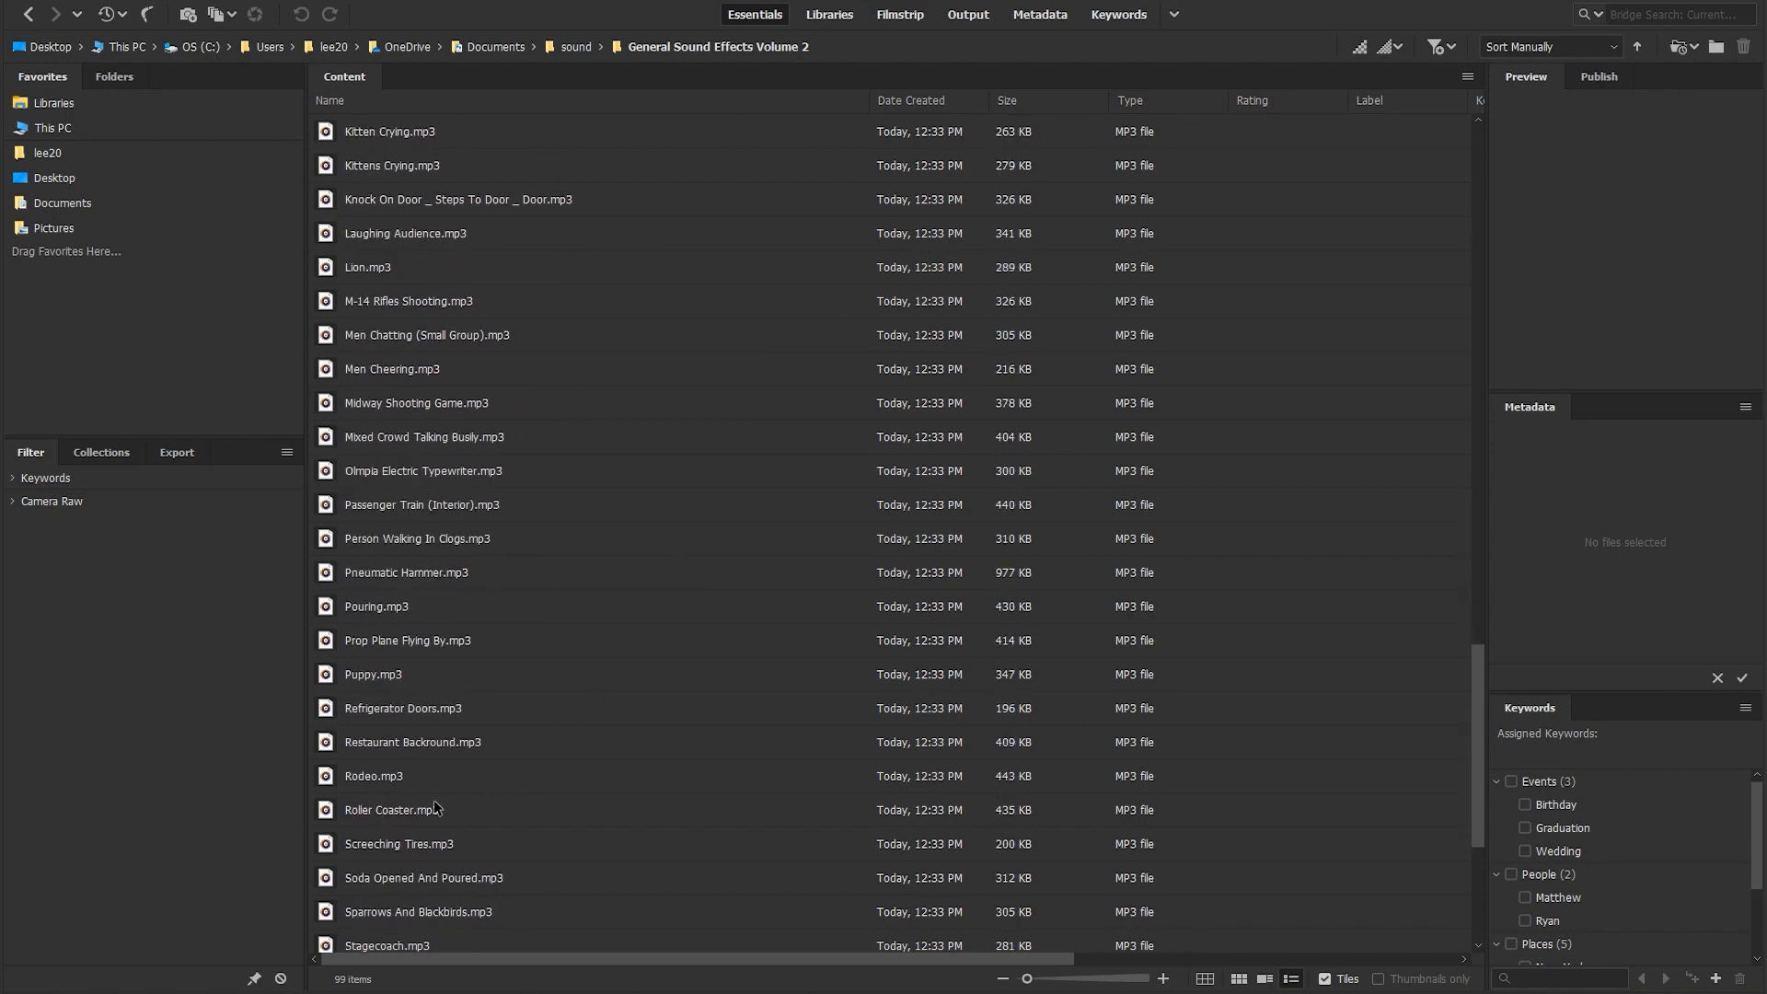
scroll(420, 780, down, 5)
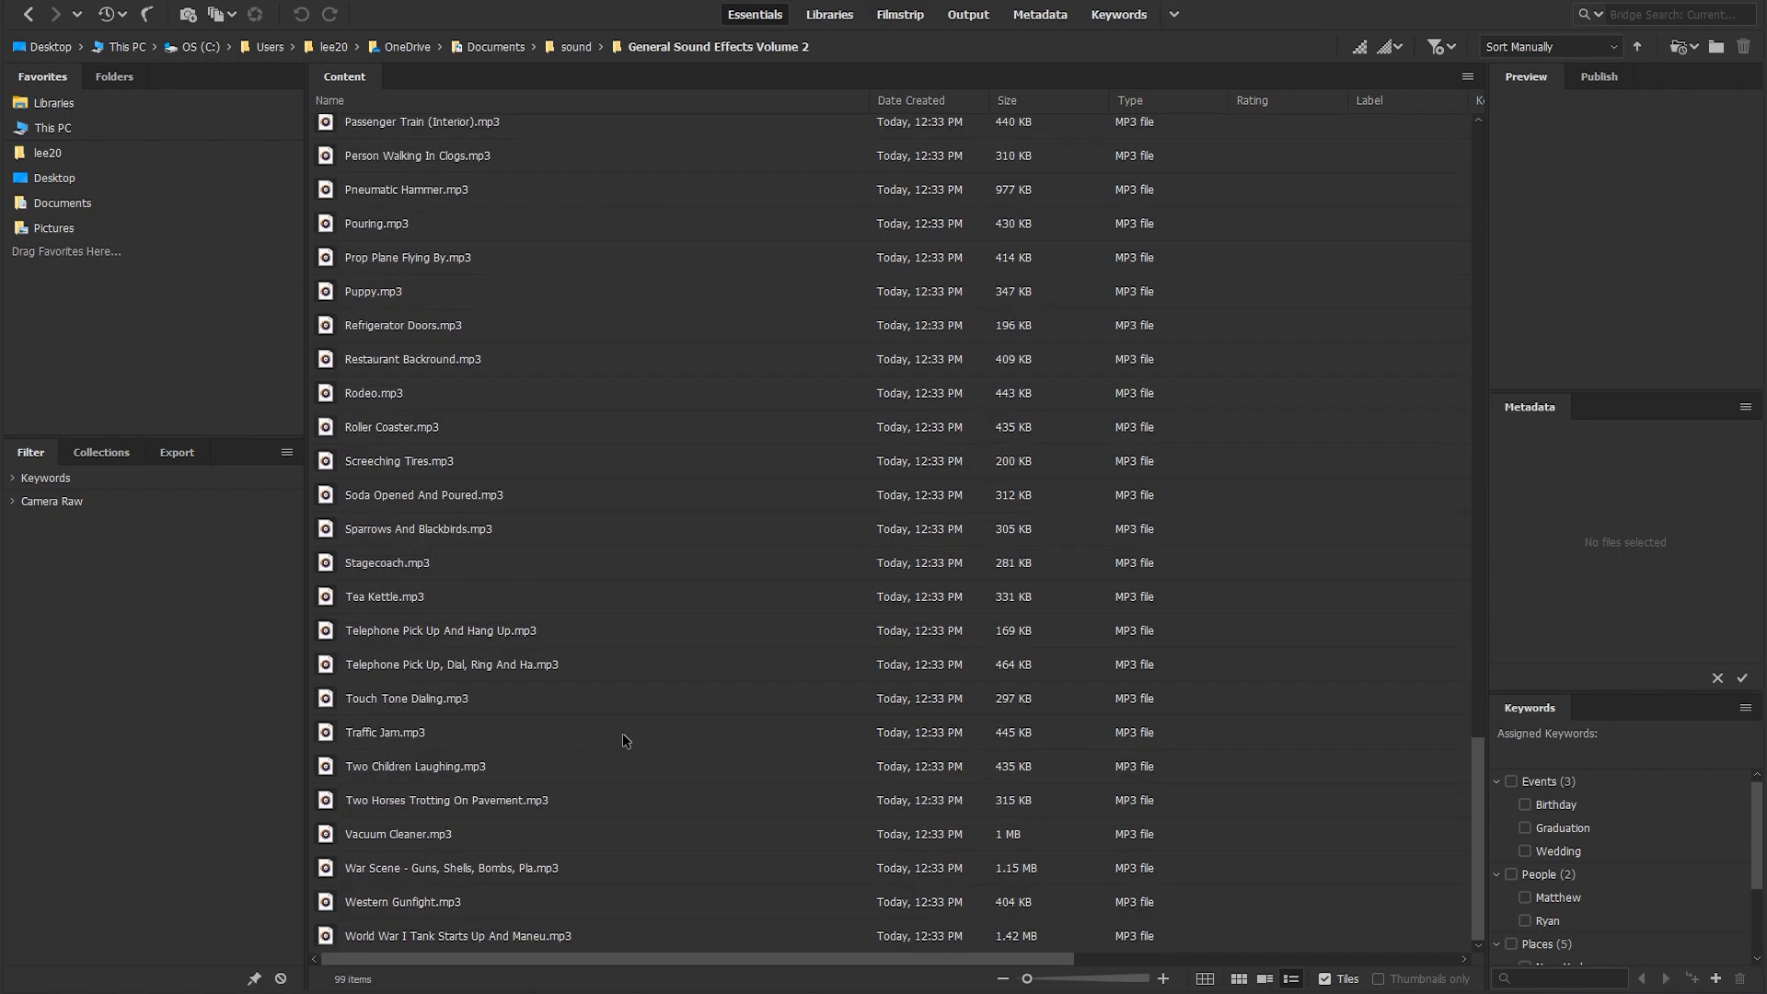
Revisit the General Sound Effects file list, and return to the parent sound folder.
click(573, 47)
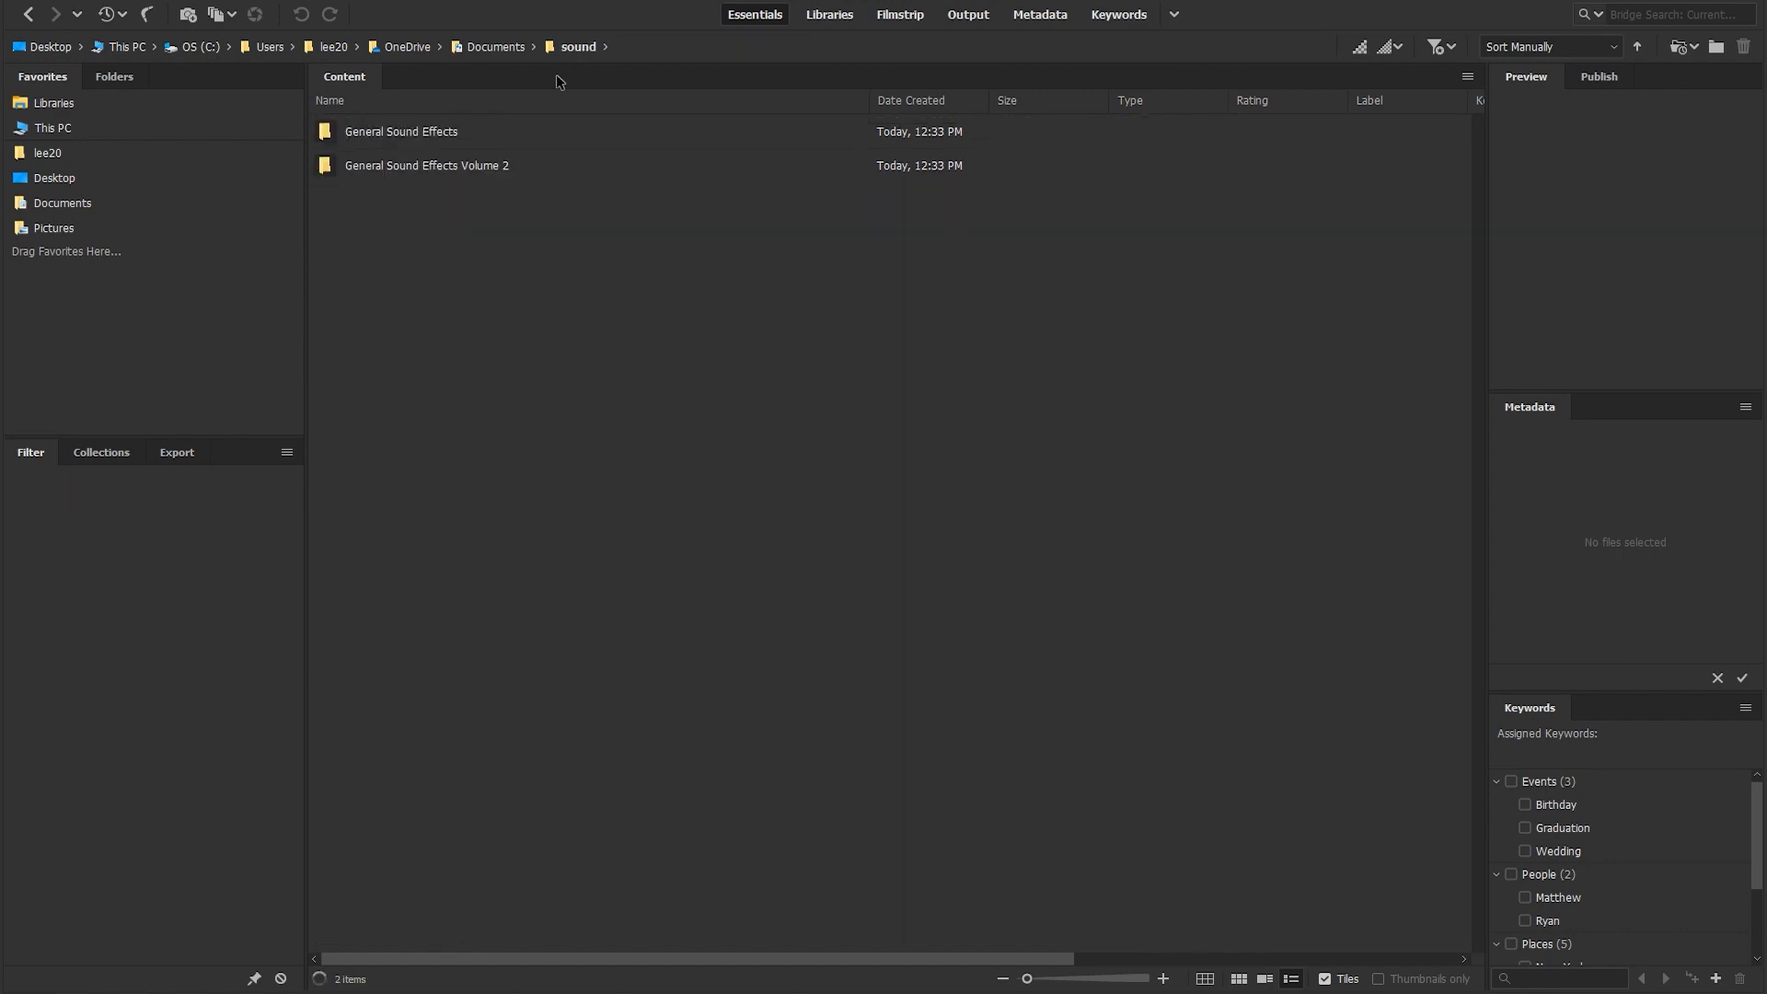
double_click(433, 138)
scroll(588, 359, down, 10)
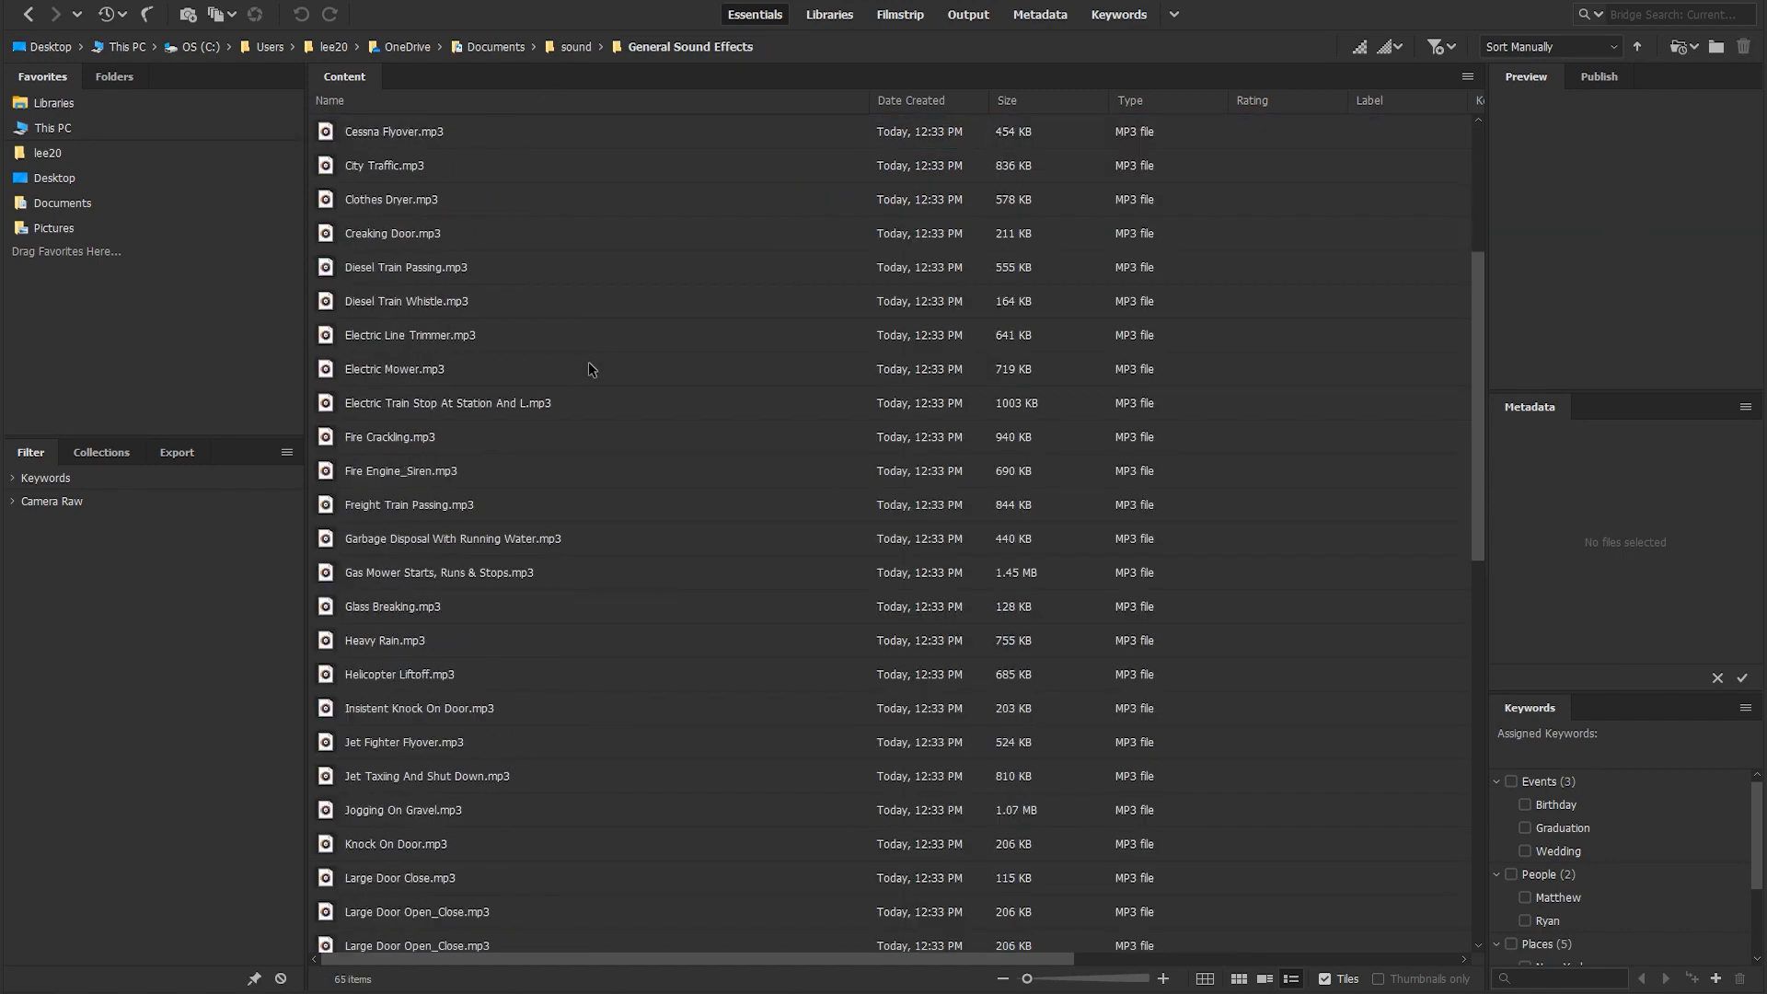
click(558, 45)
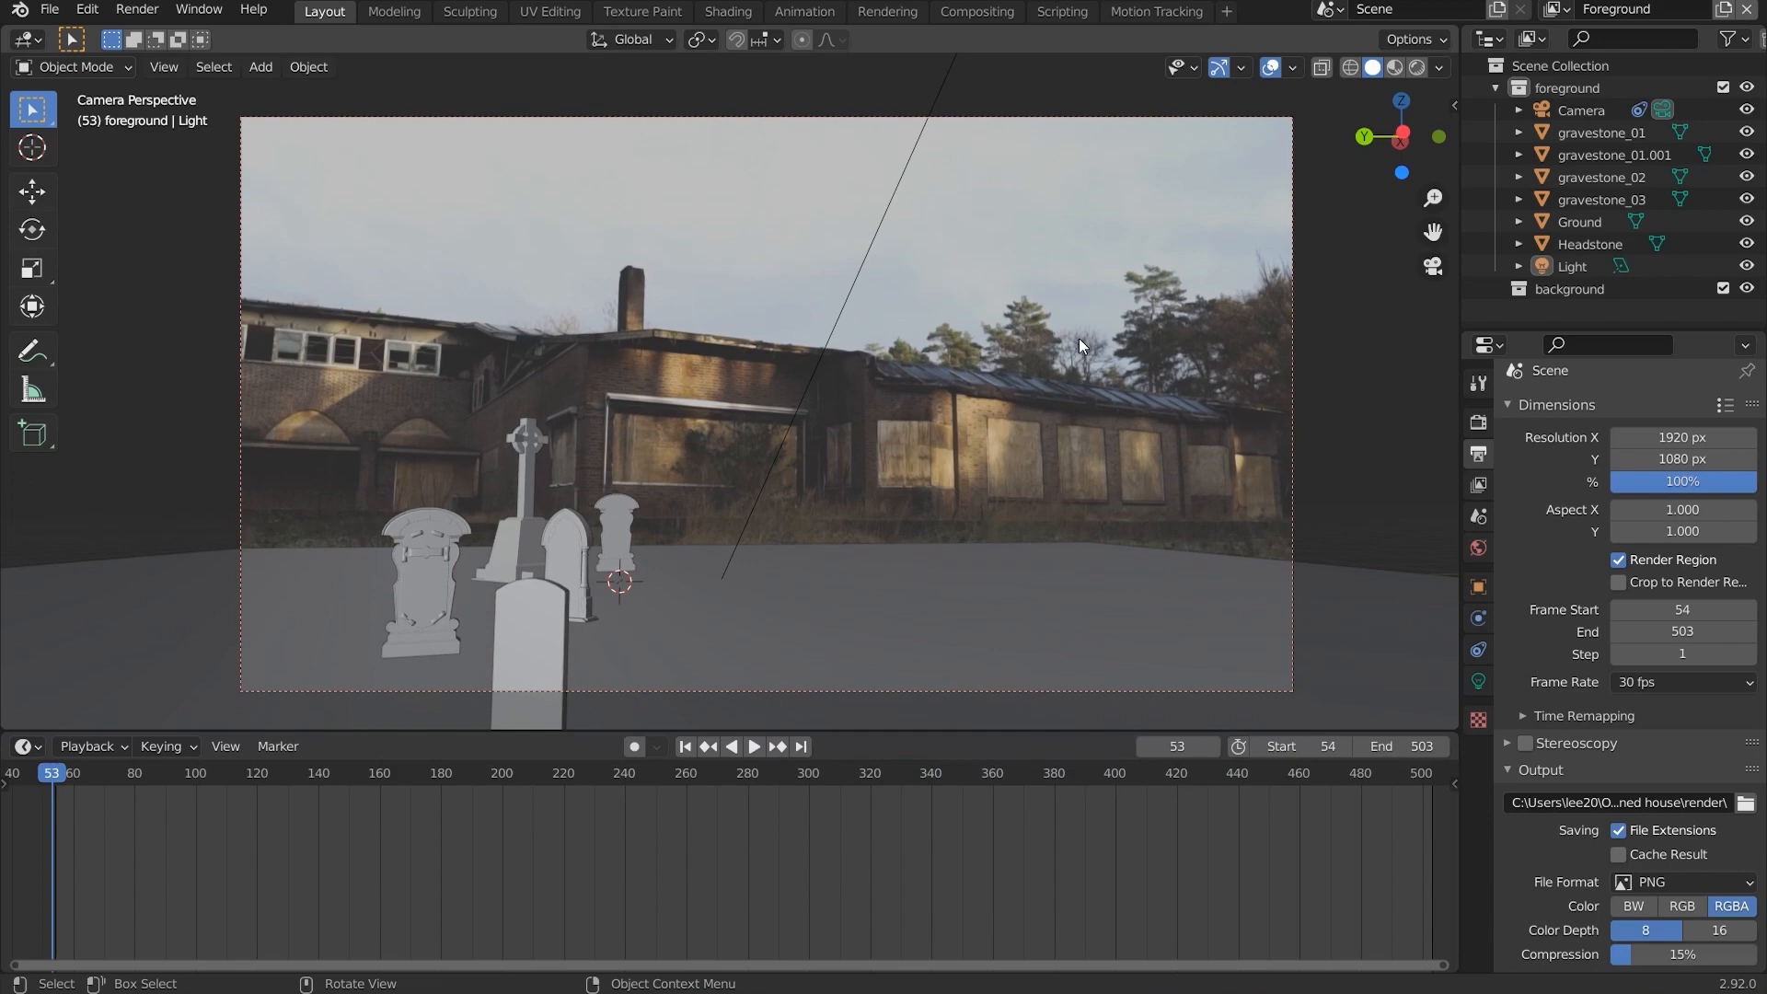
Switch to Blender, inspect the gravestone layout on the ground plane from several angles, and return to the camera view.
drag(1078, 340, 891, 449)
drag(720, 427, 798, 323)
drag(872, 383, 665, 348)
scroll(697, 386, up, 2)
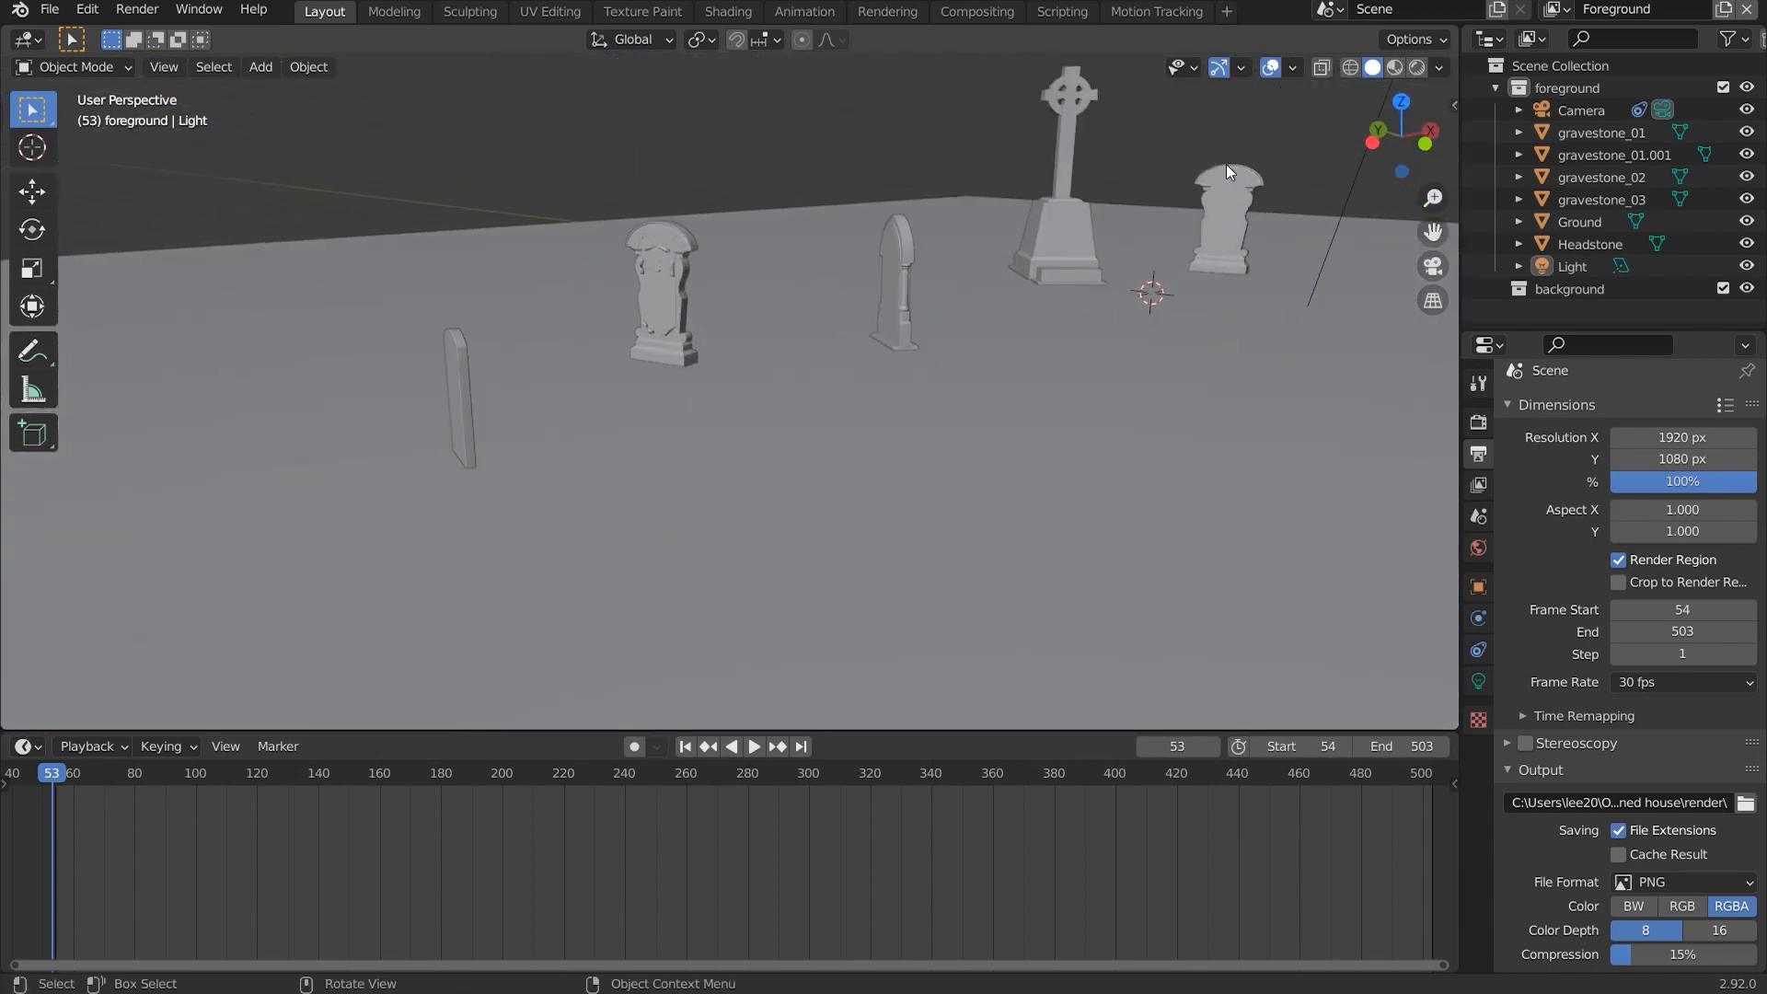
scroll(1172, 180, down, 4)
drag(998, 295, 1017, 258)
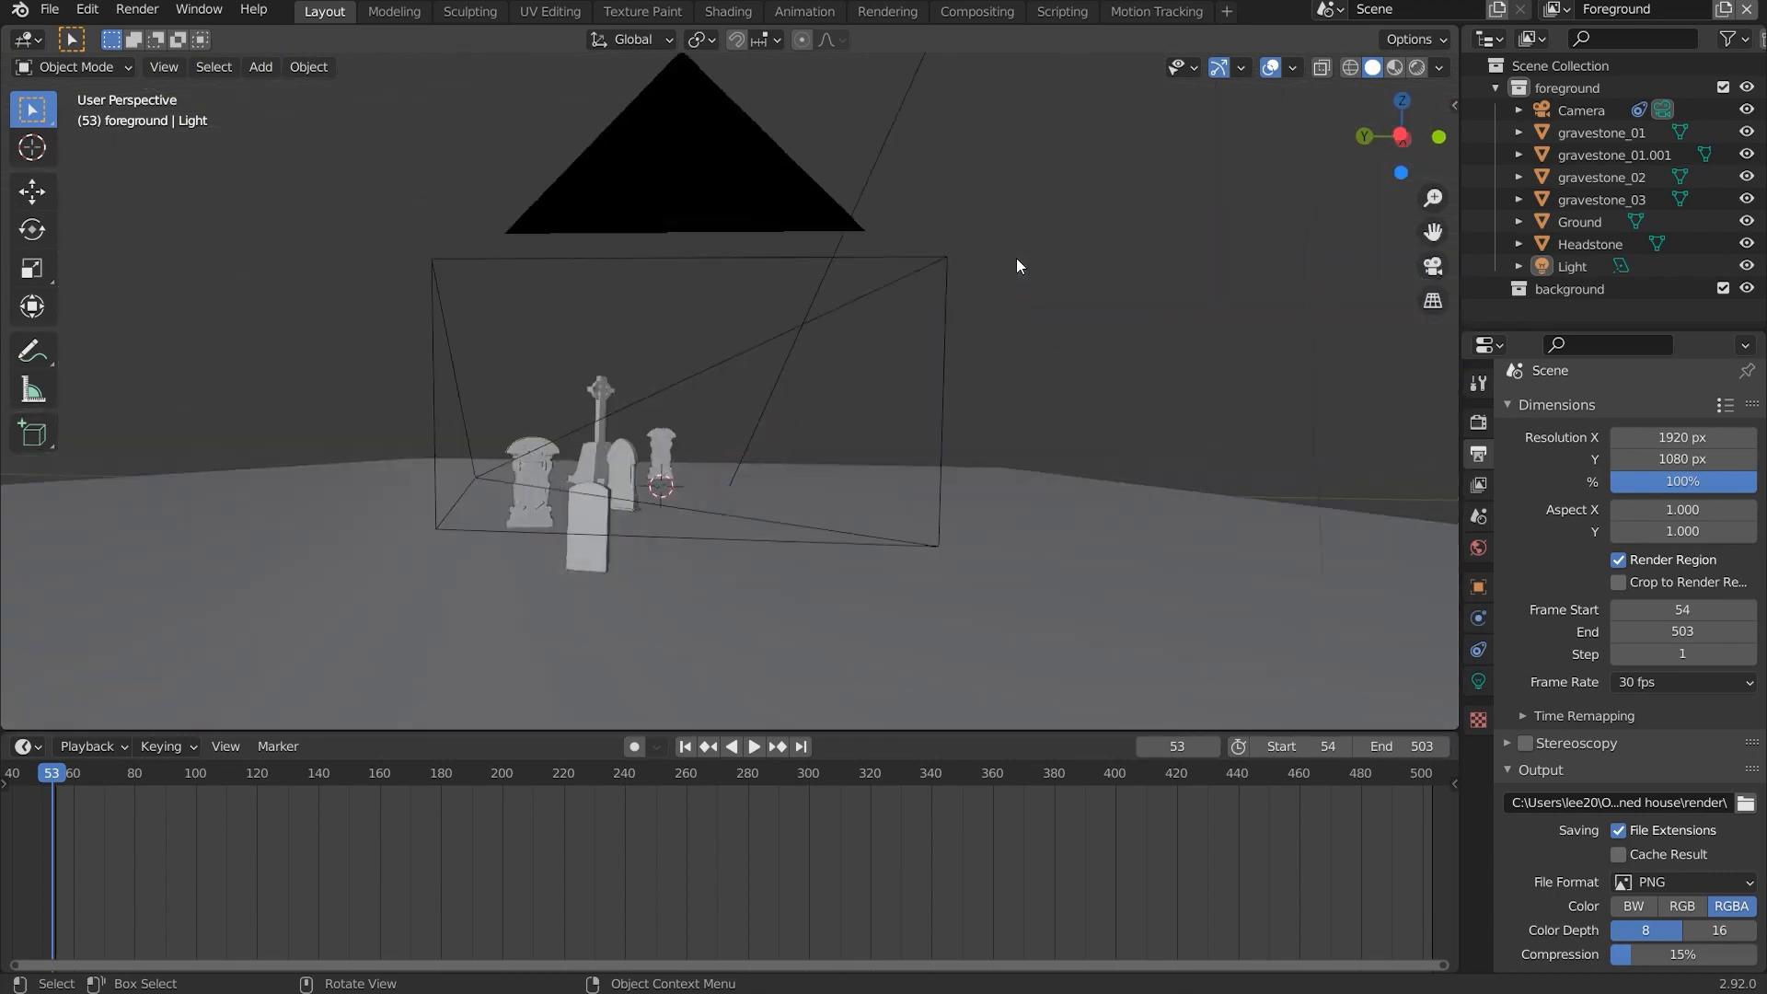
key(KP_0)
Open the Motion Tracking workspace and examine the track markers across the building footage.
key(ctrl+Page_Up)
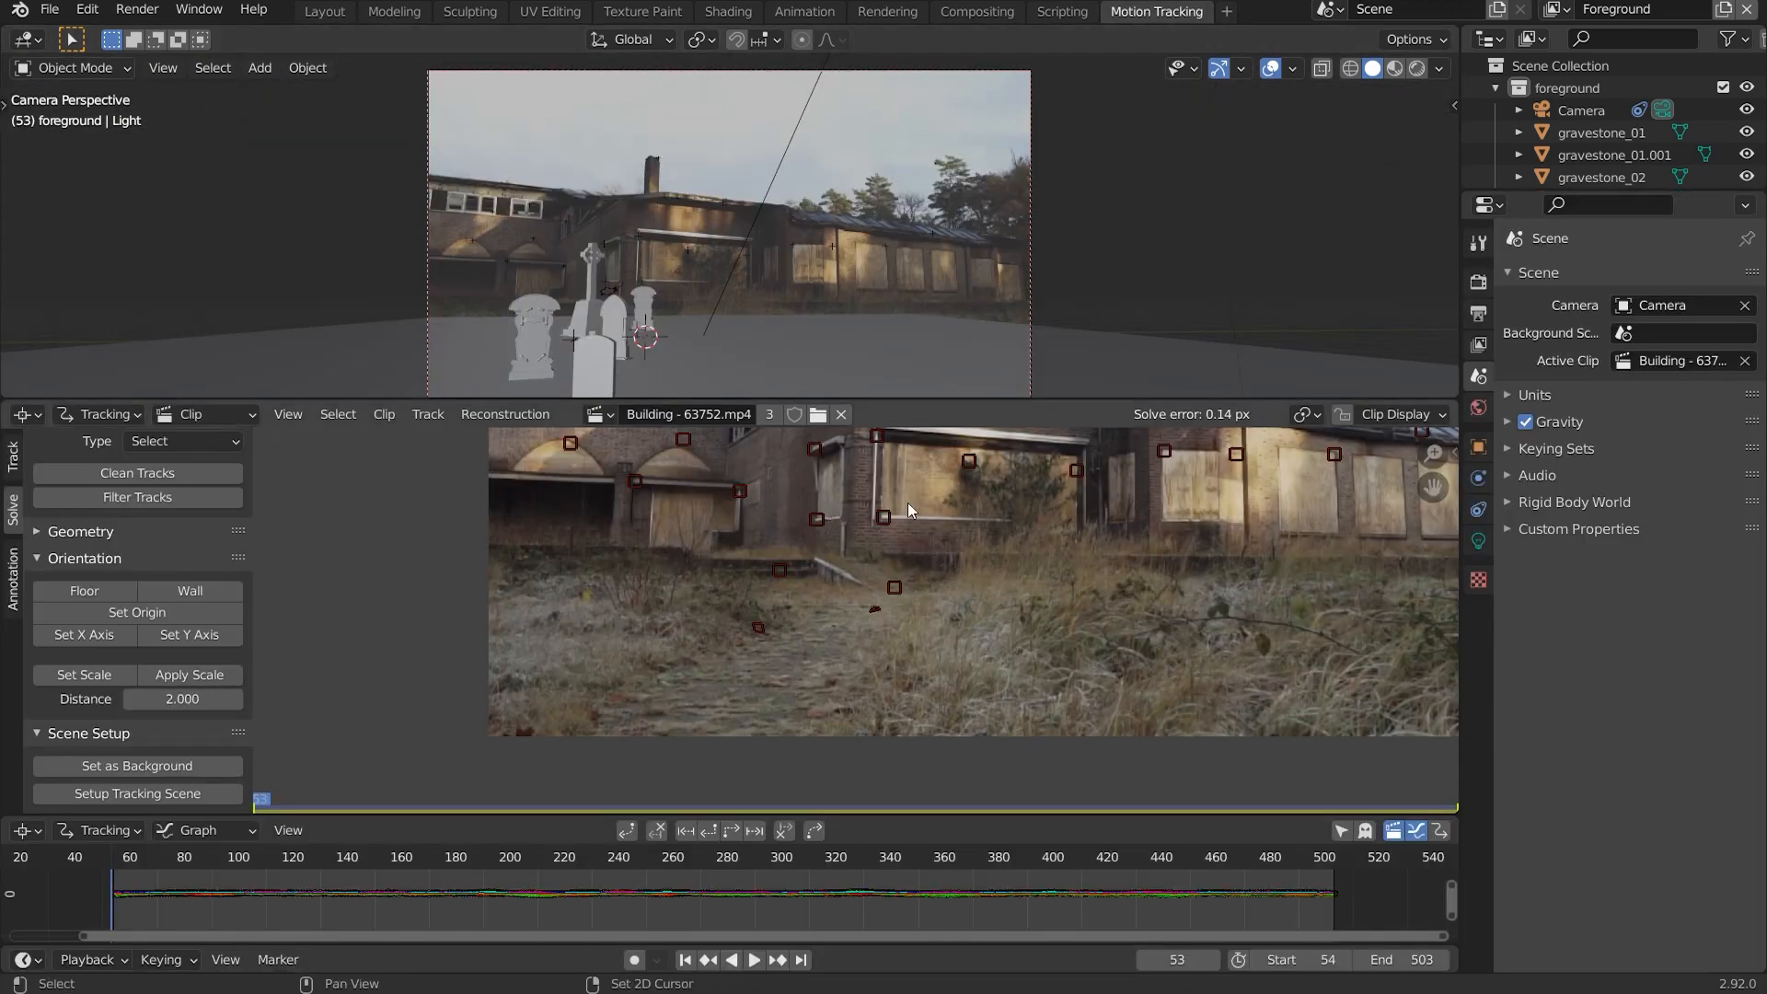
drag(1003, 482, 821, 581)
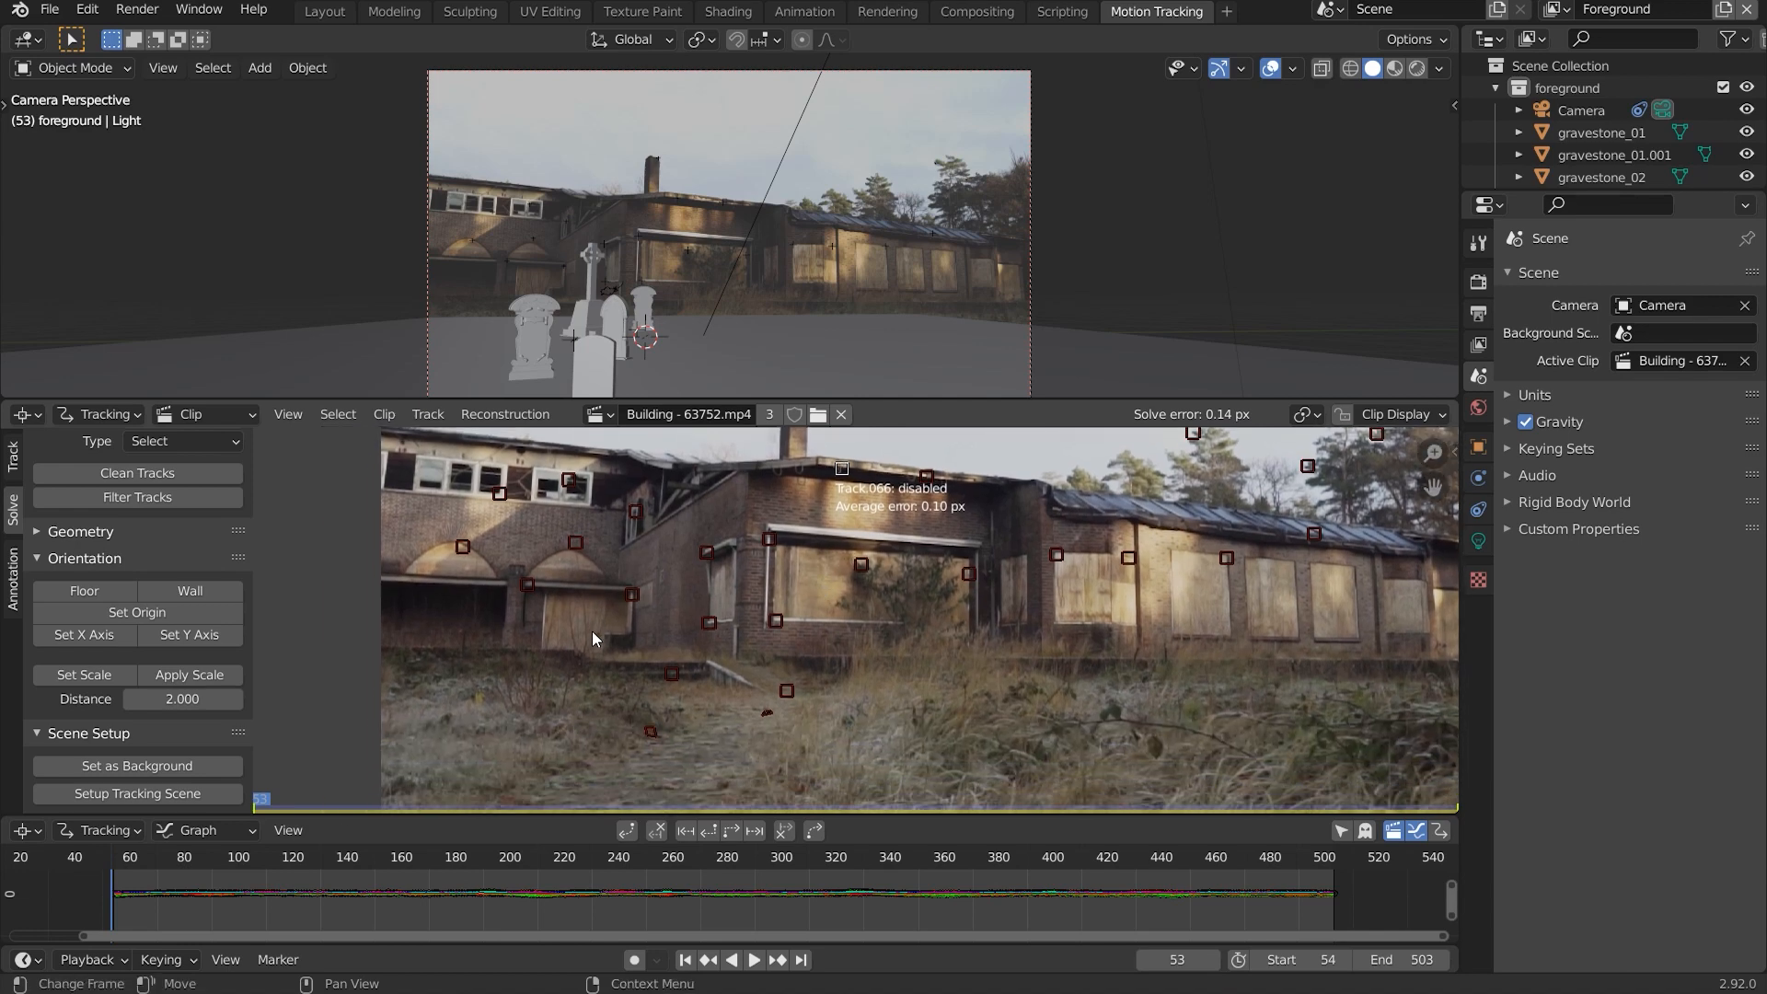
drag(973, 598, 802, 661)
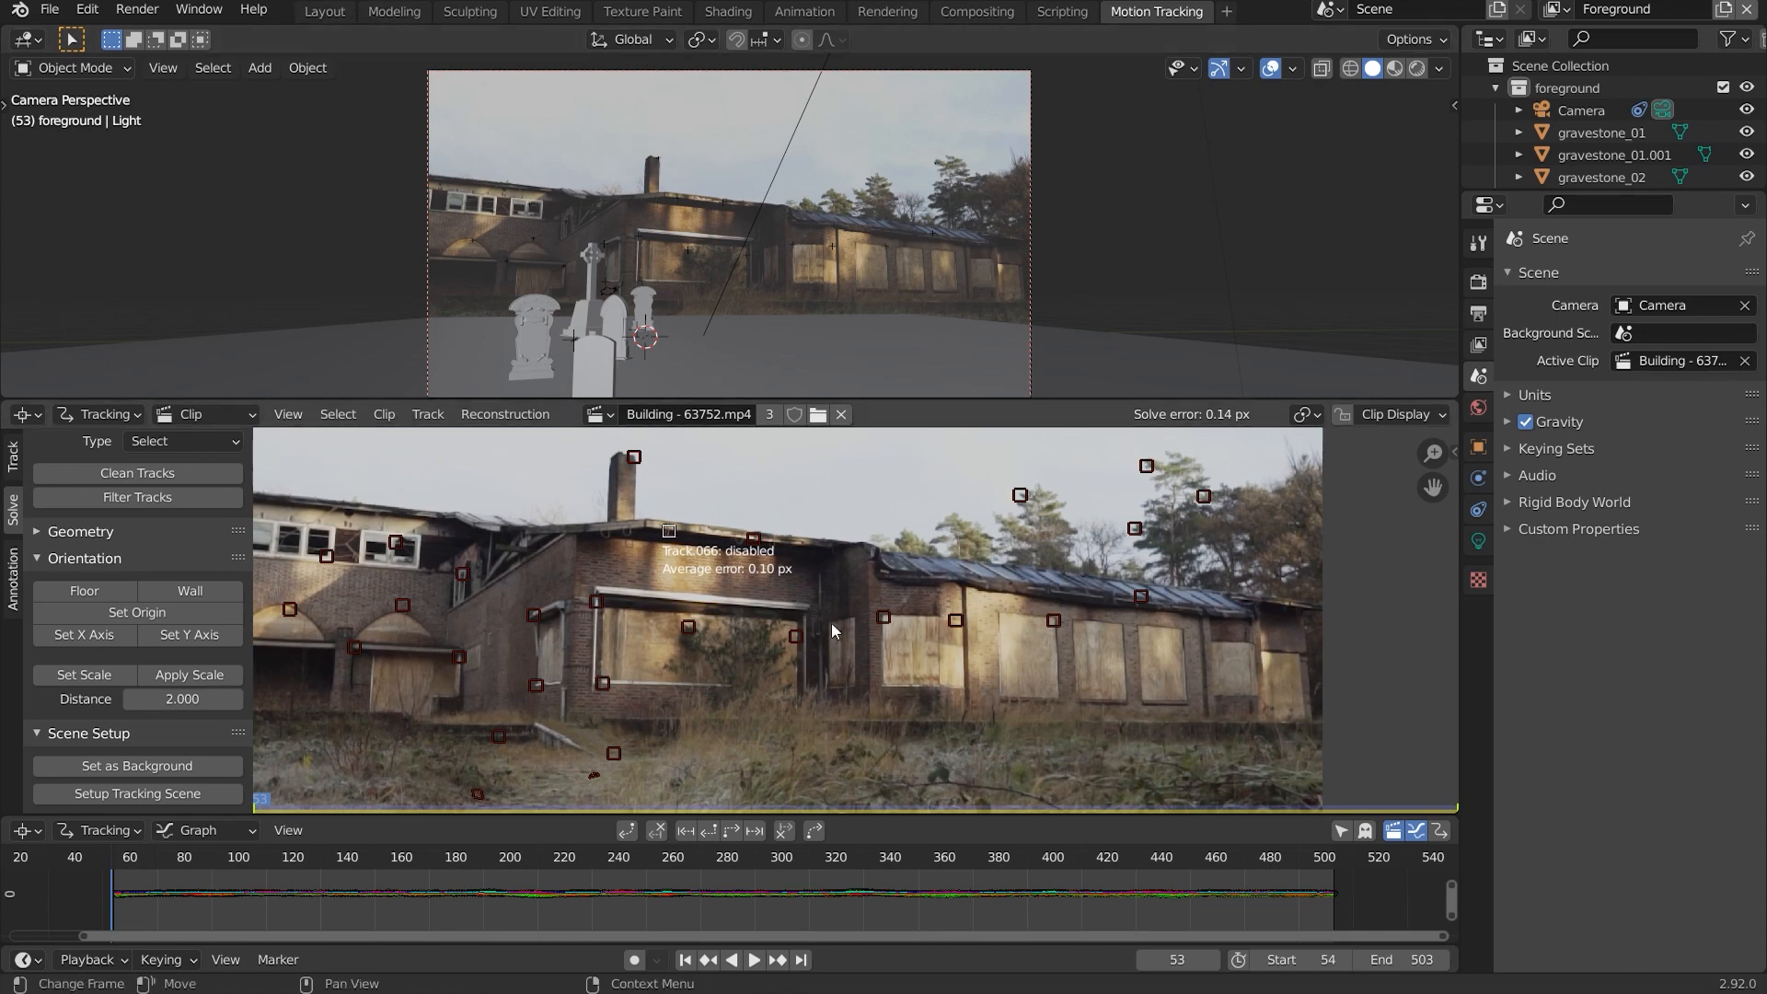
drag(699, 633, 919, 589)
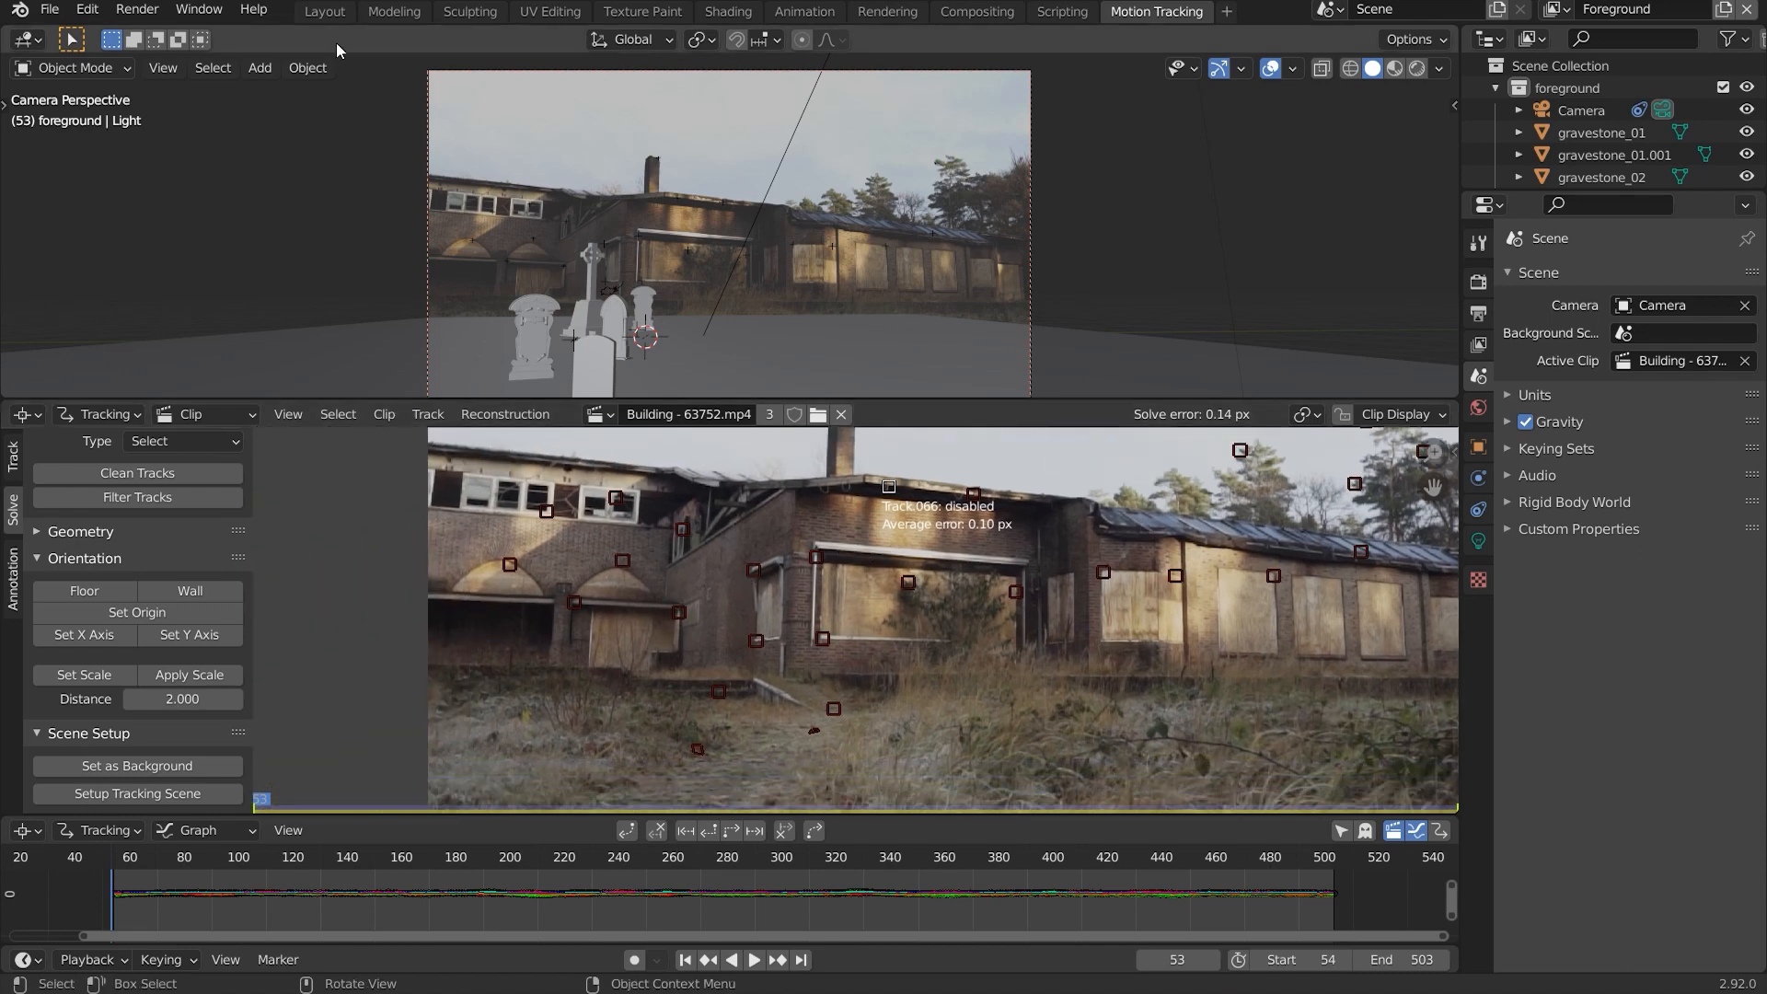
Return to the Layout workspace and select each gravestone, the cross headstone and the ground plane in turn to review the scene's objects.
click(325, 12)
scroll(732, 388, down, 1)
drag(731, 388, 773, 457)
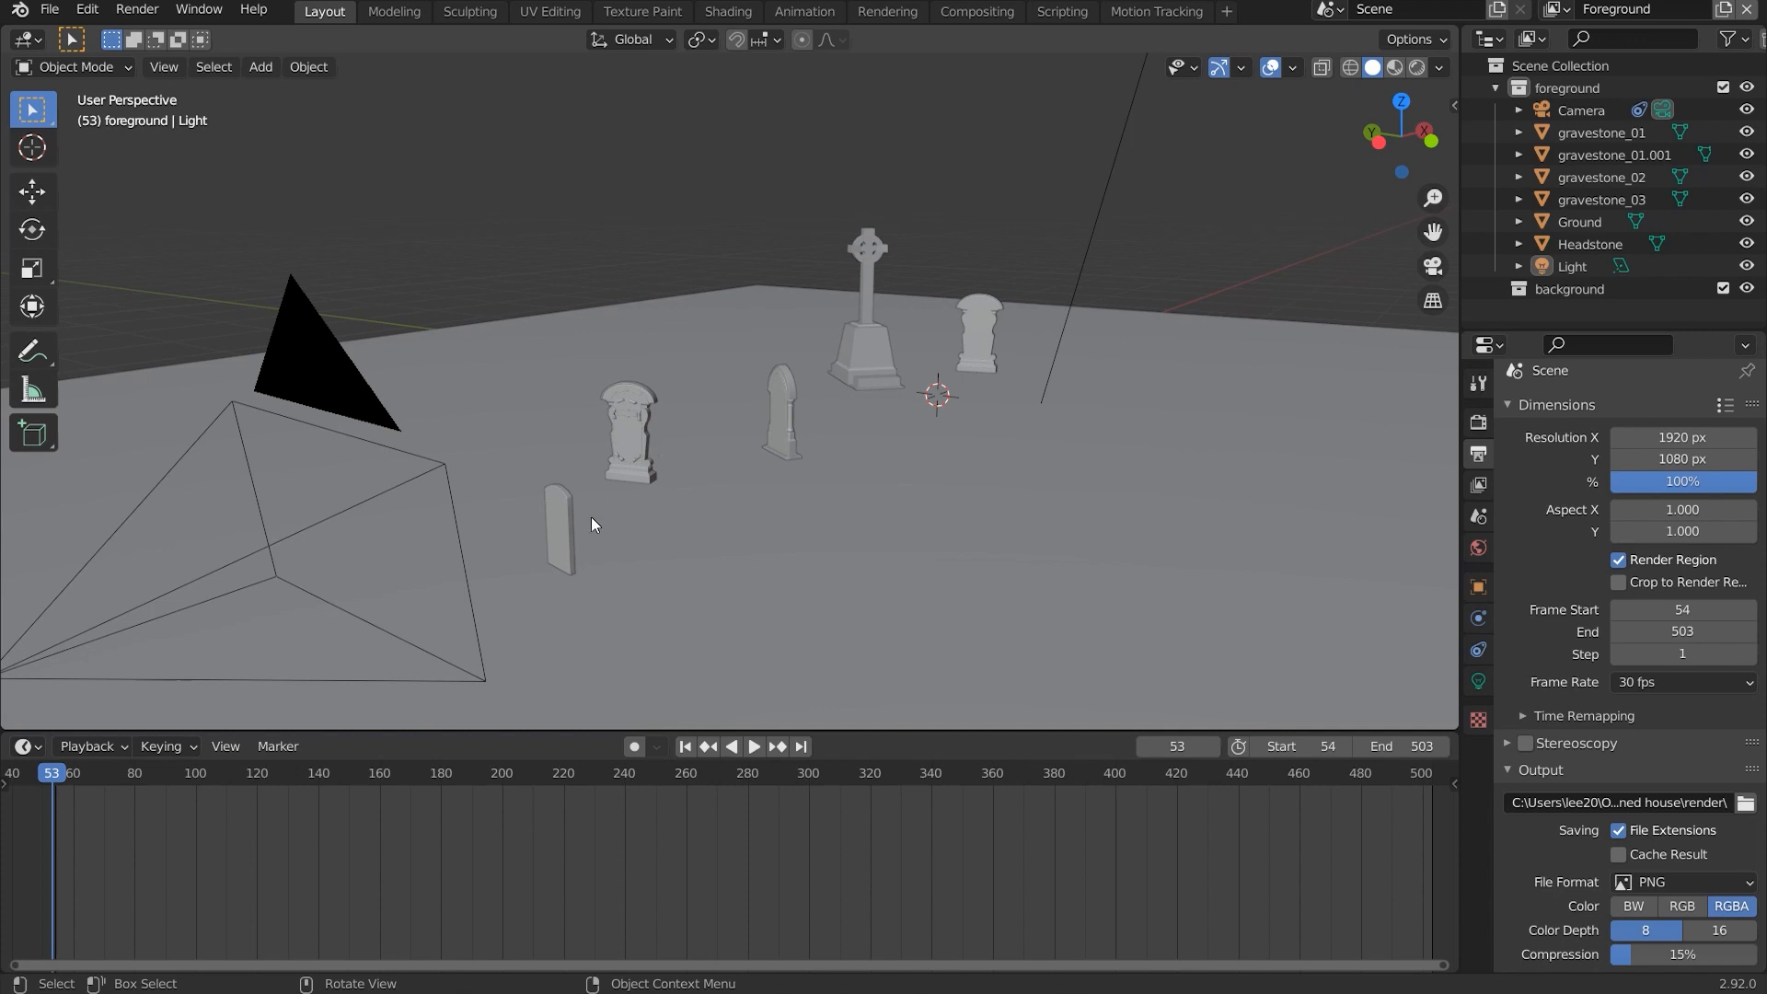
click(565, 528)
click(622, 436)
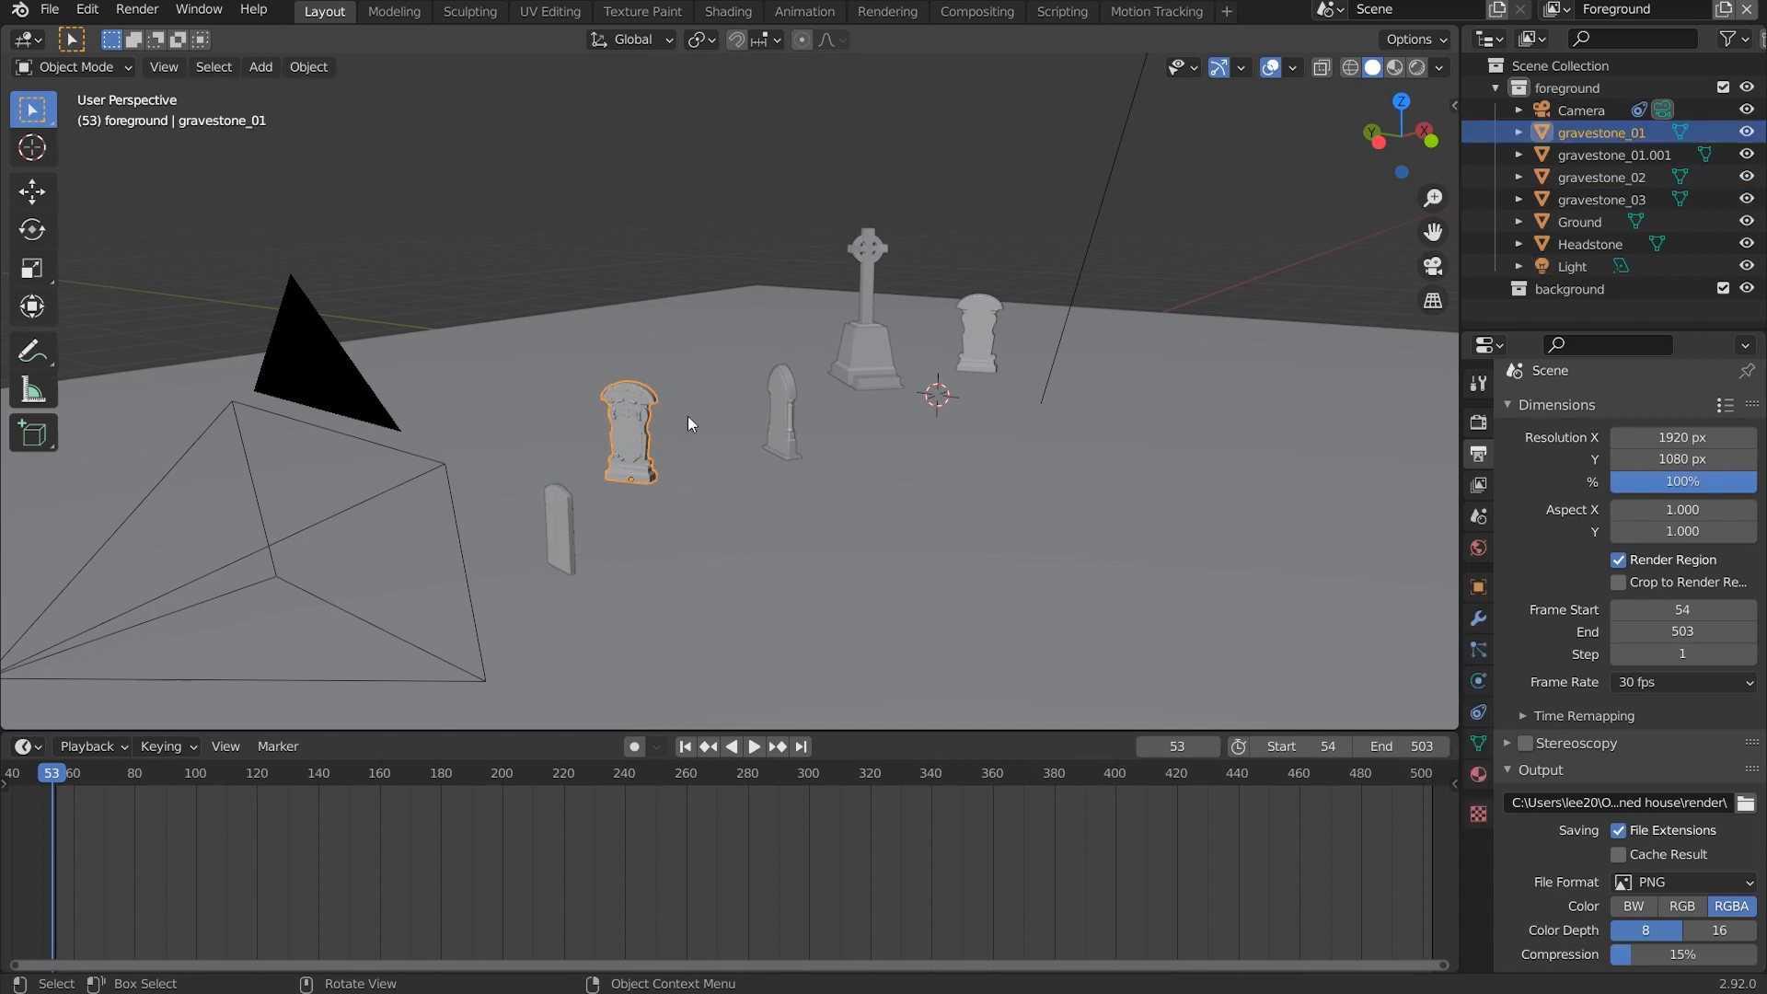
click(775, 401)
click(863, 361)
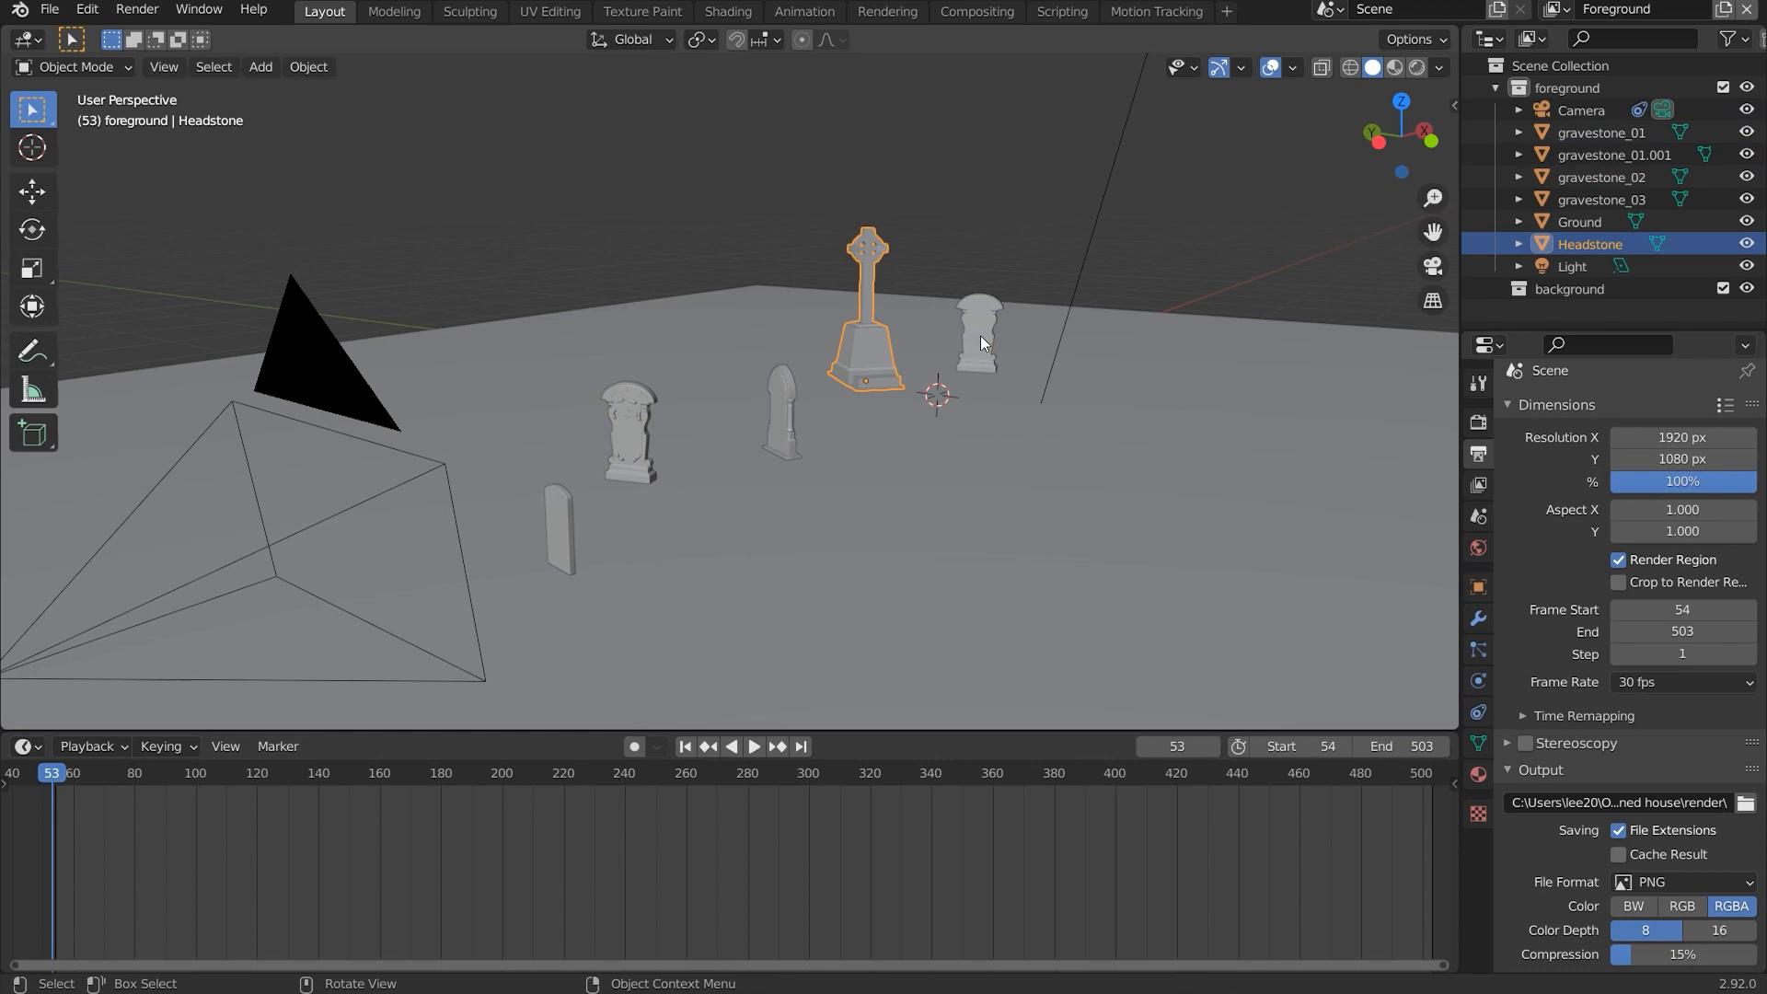
click(981, 335)
click(957, 525)
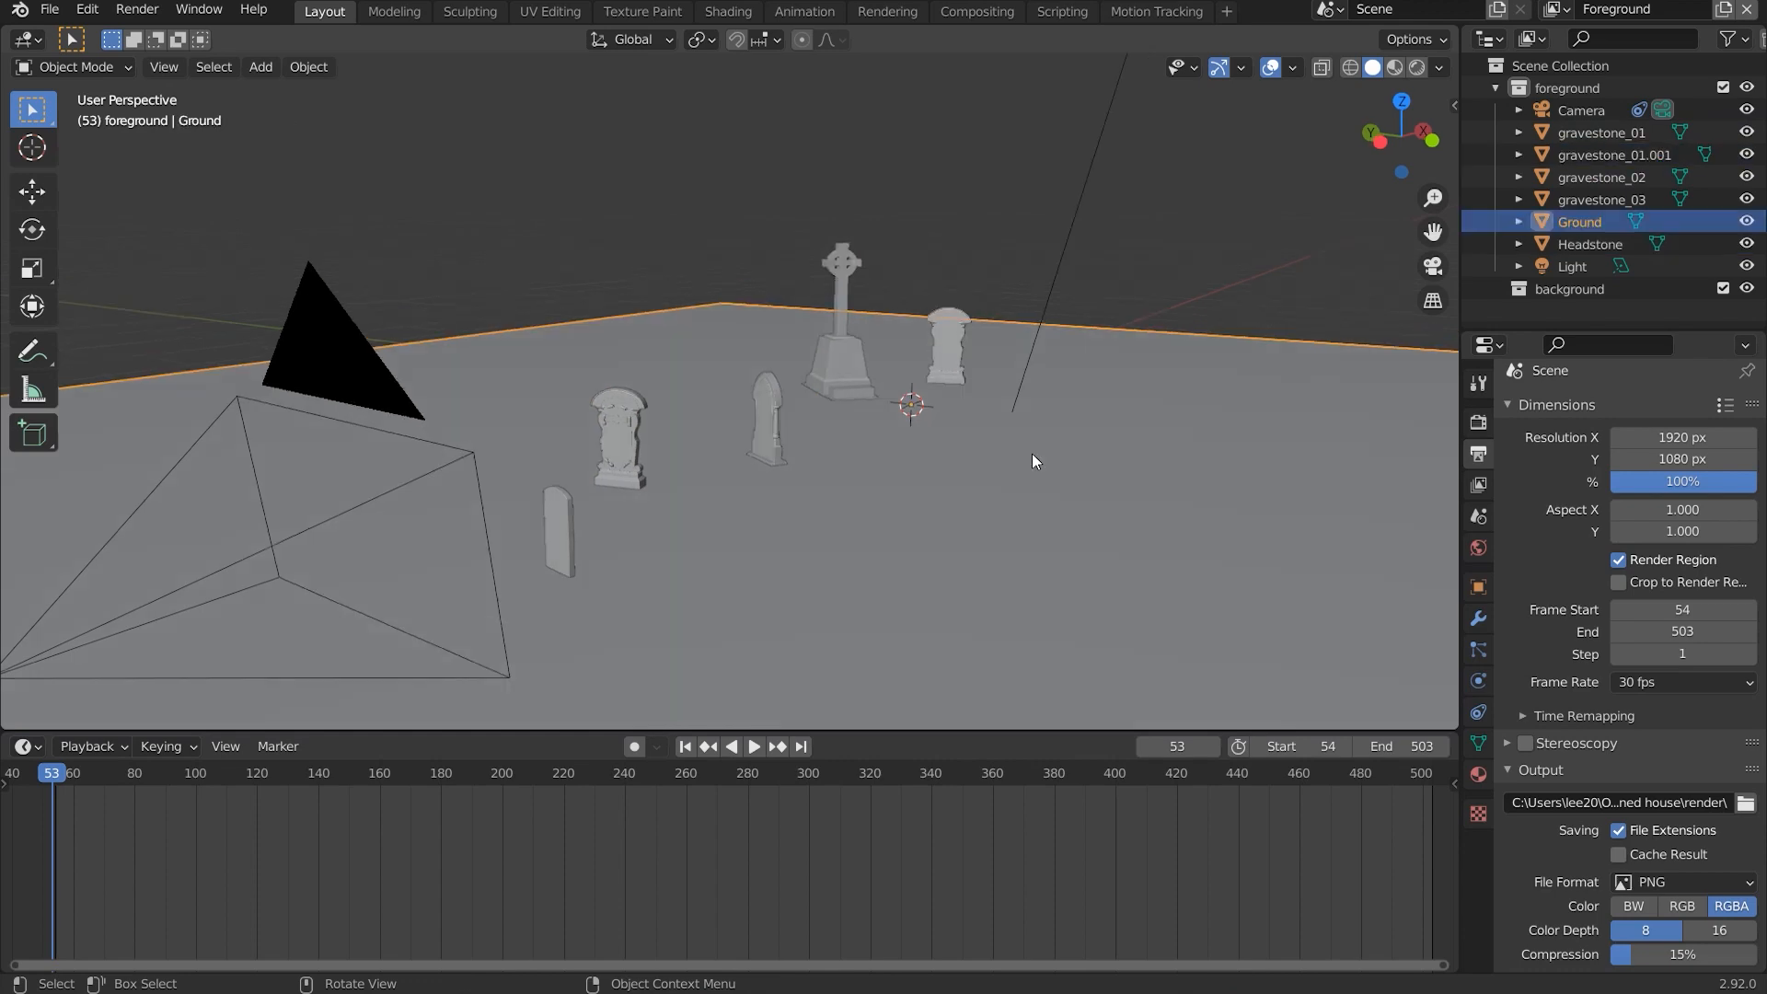
View the scene through the camera with rendered viewport shading.
key(KP_0)
click(1416, 67)
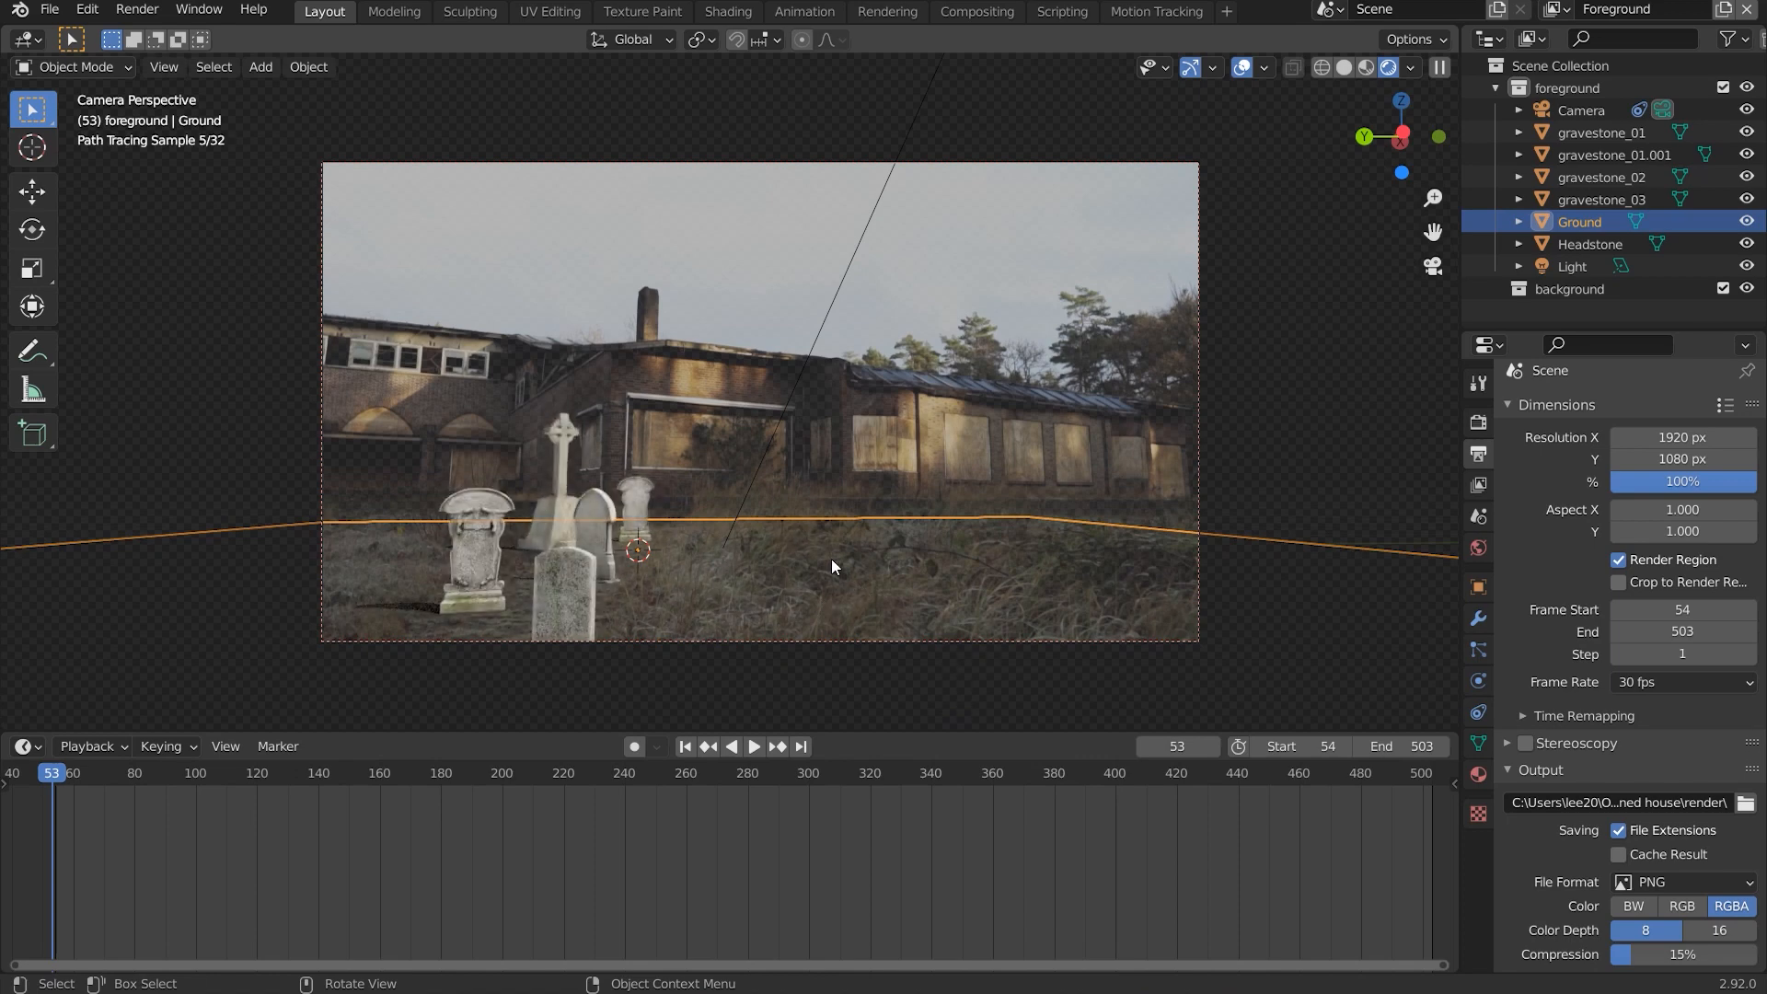
scroll(611, 543, up, 1)
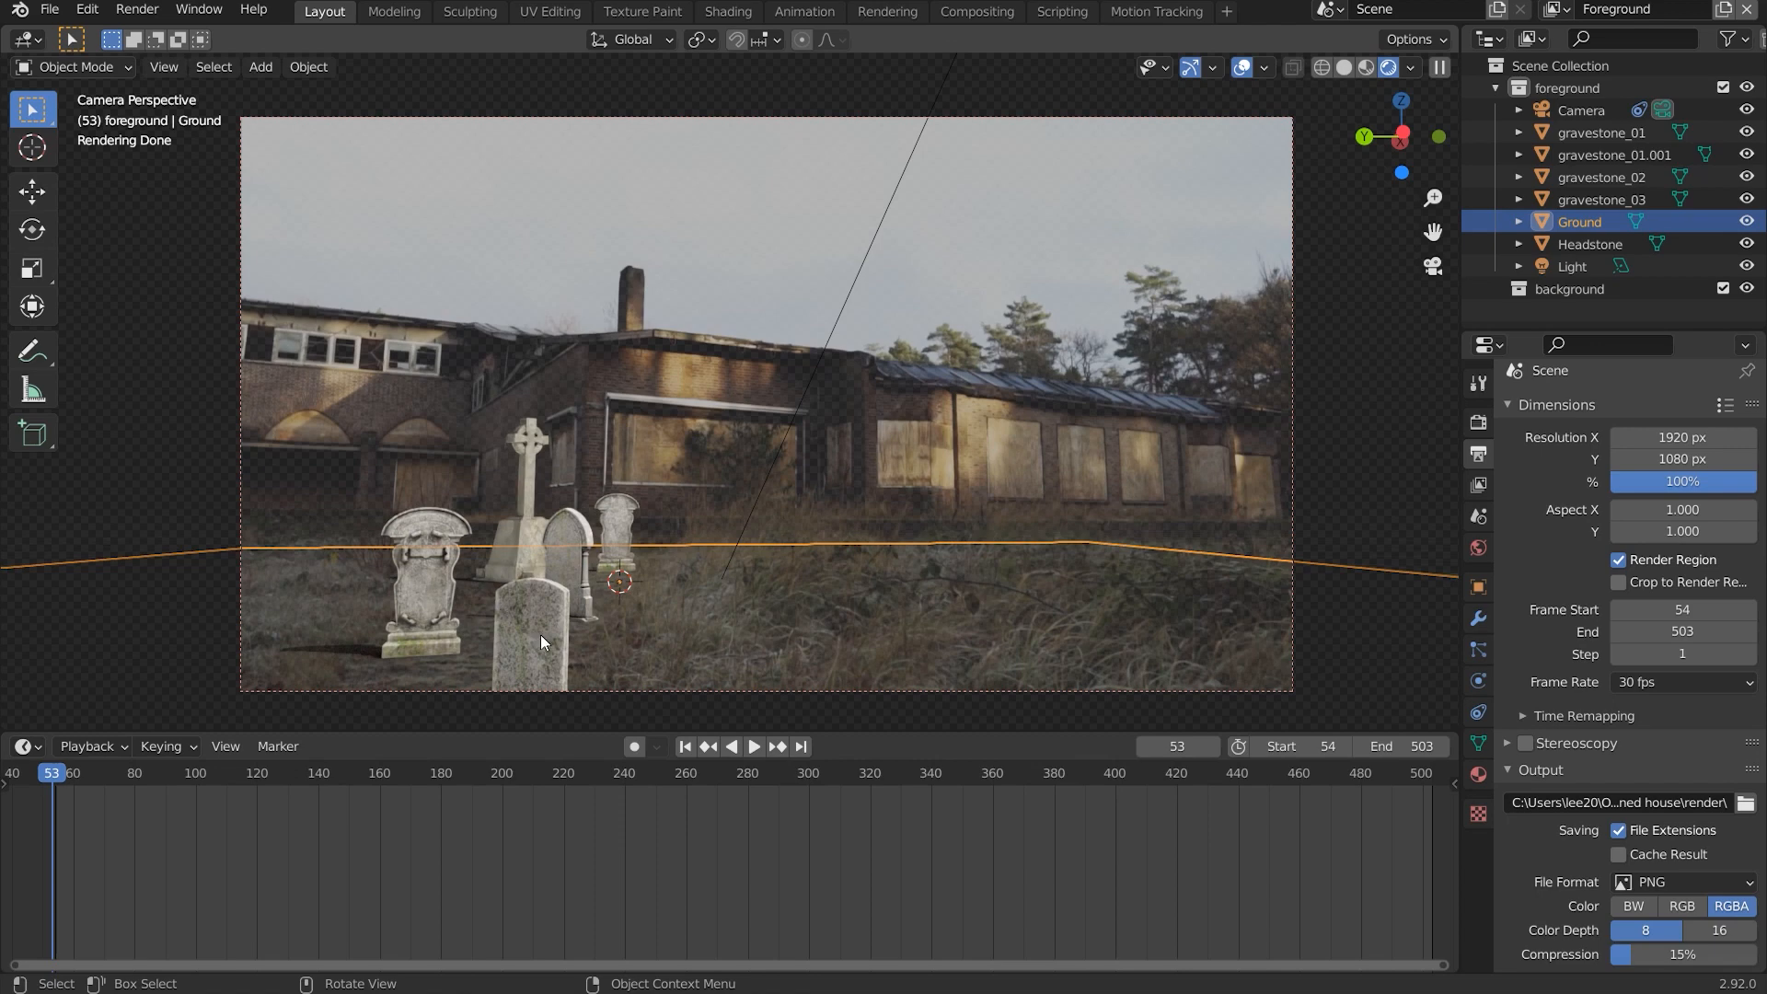
Split the 3D viewport vertically, frame the rendered gravestones closely, and turn the solid-shaded half into a Shader Editor.
drag(4, 32, 623, 152)
scroll(887, 468, up, 4)
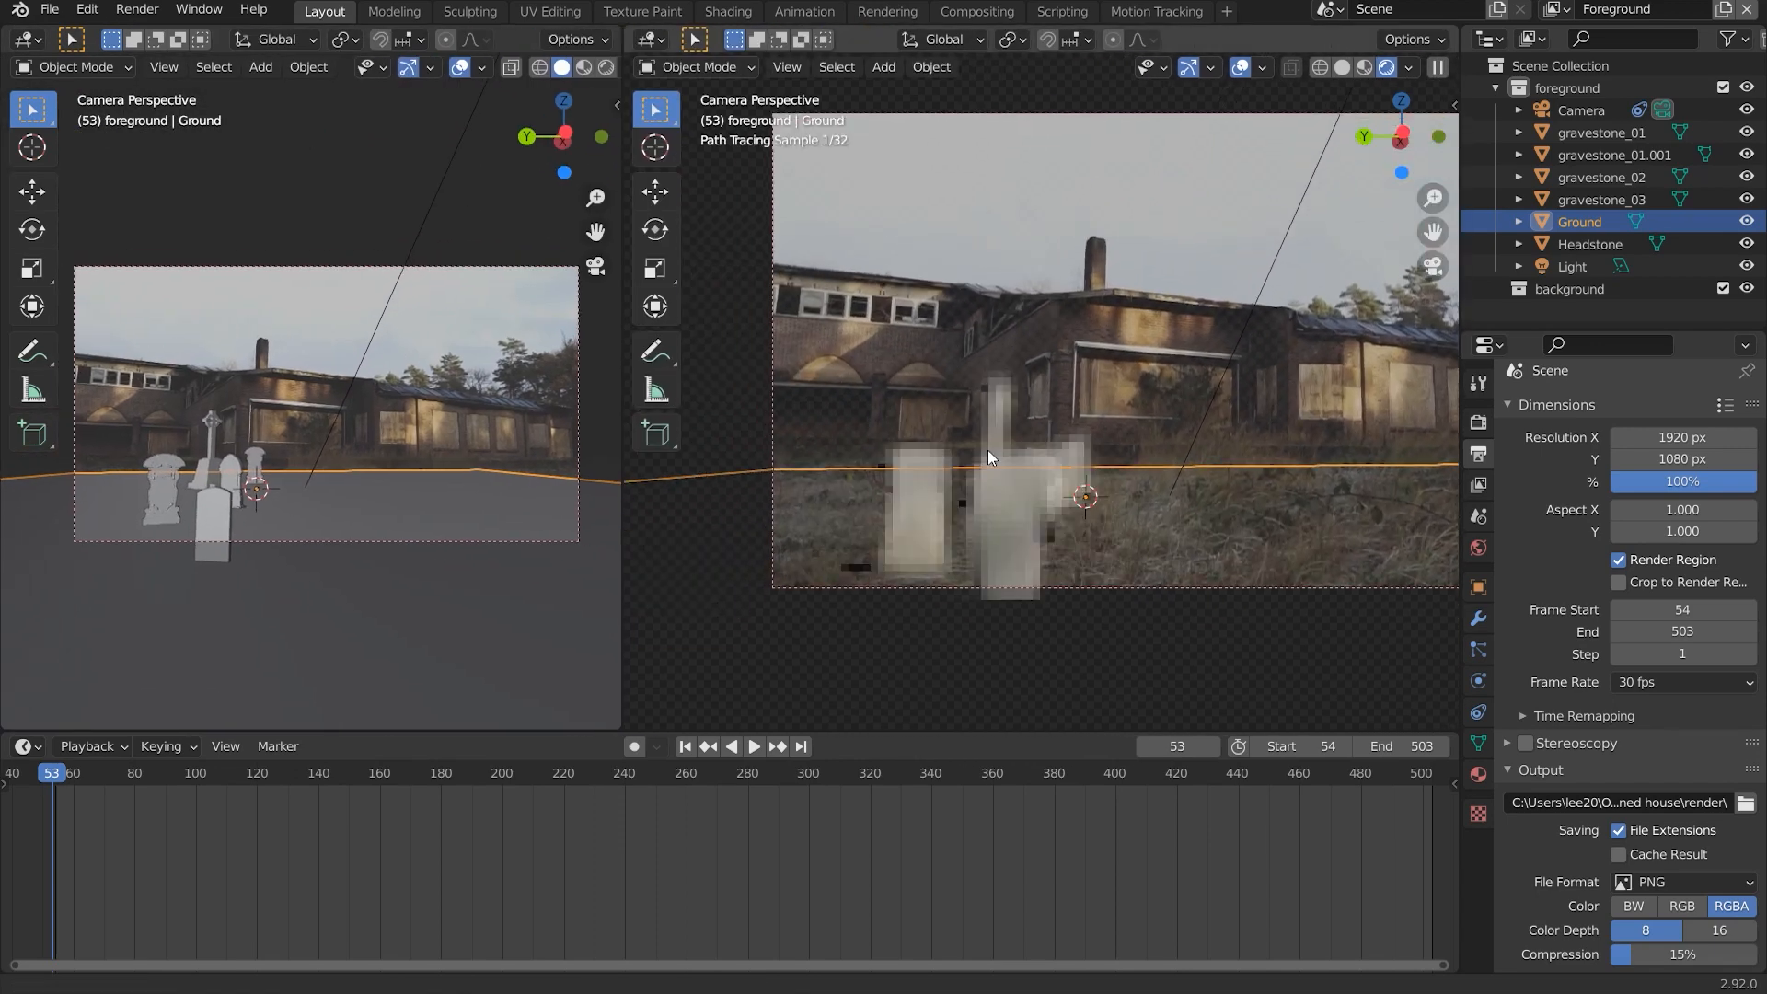
scroll(987, 449, up, 5)
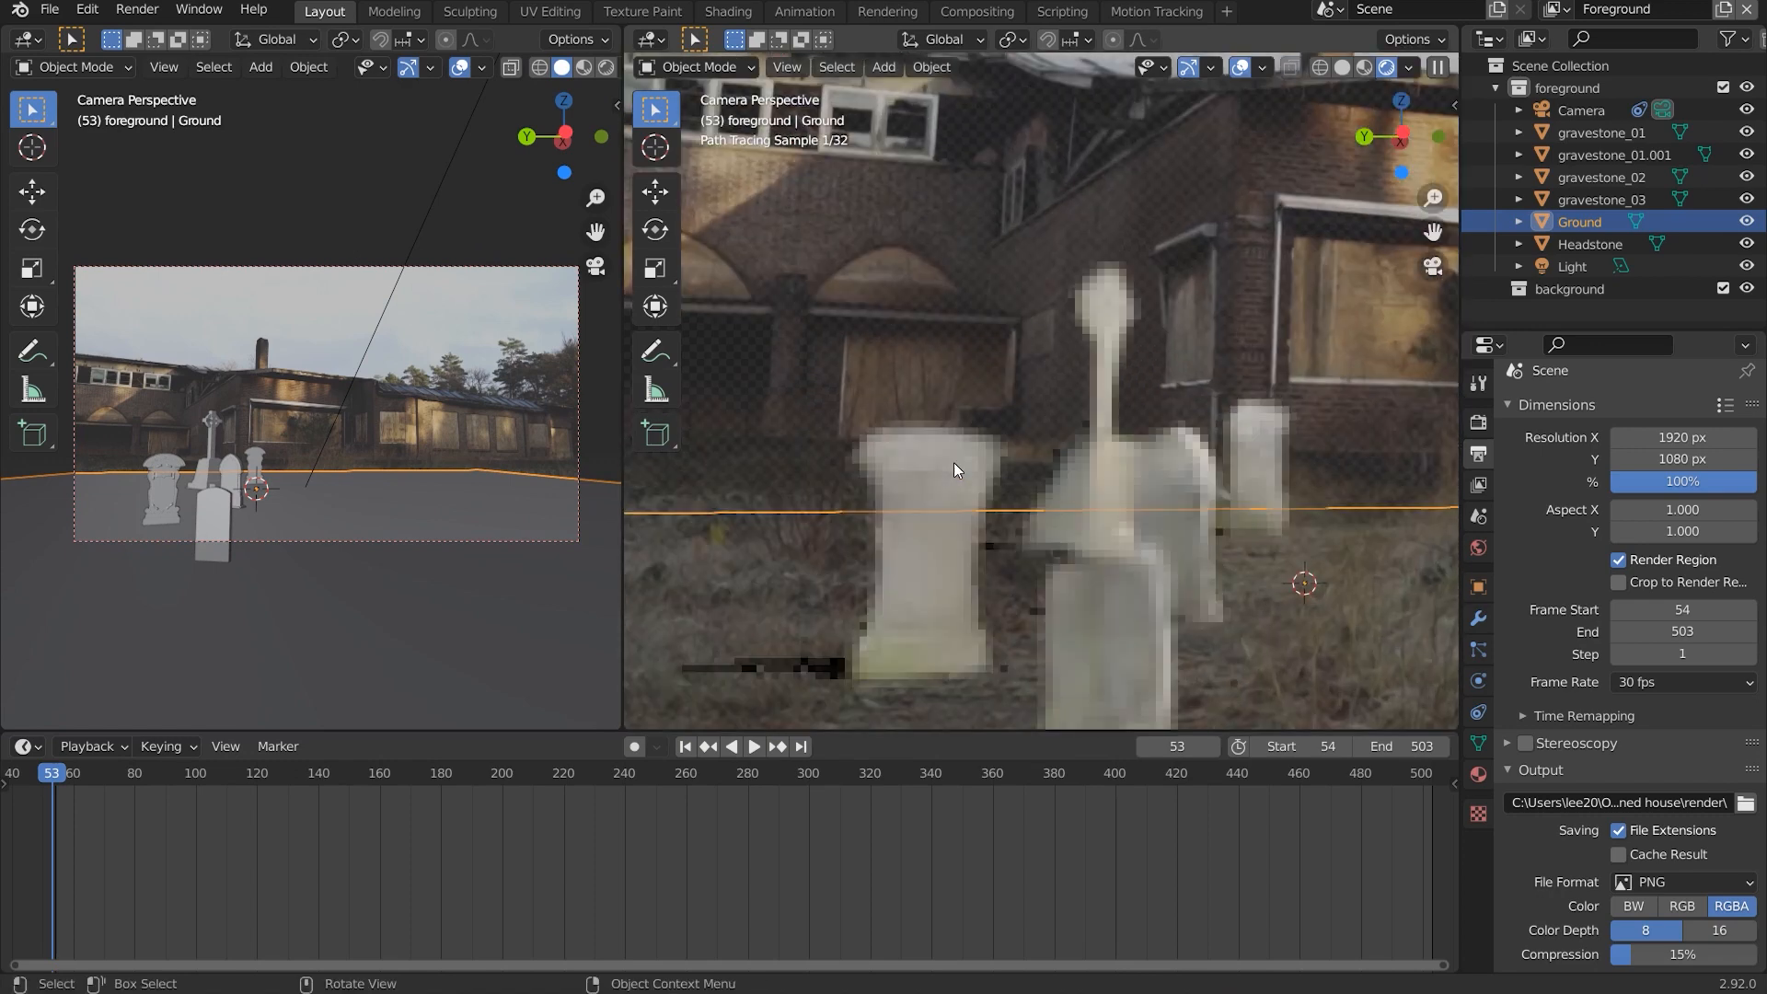
click(28, 38)
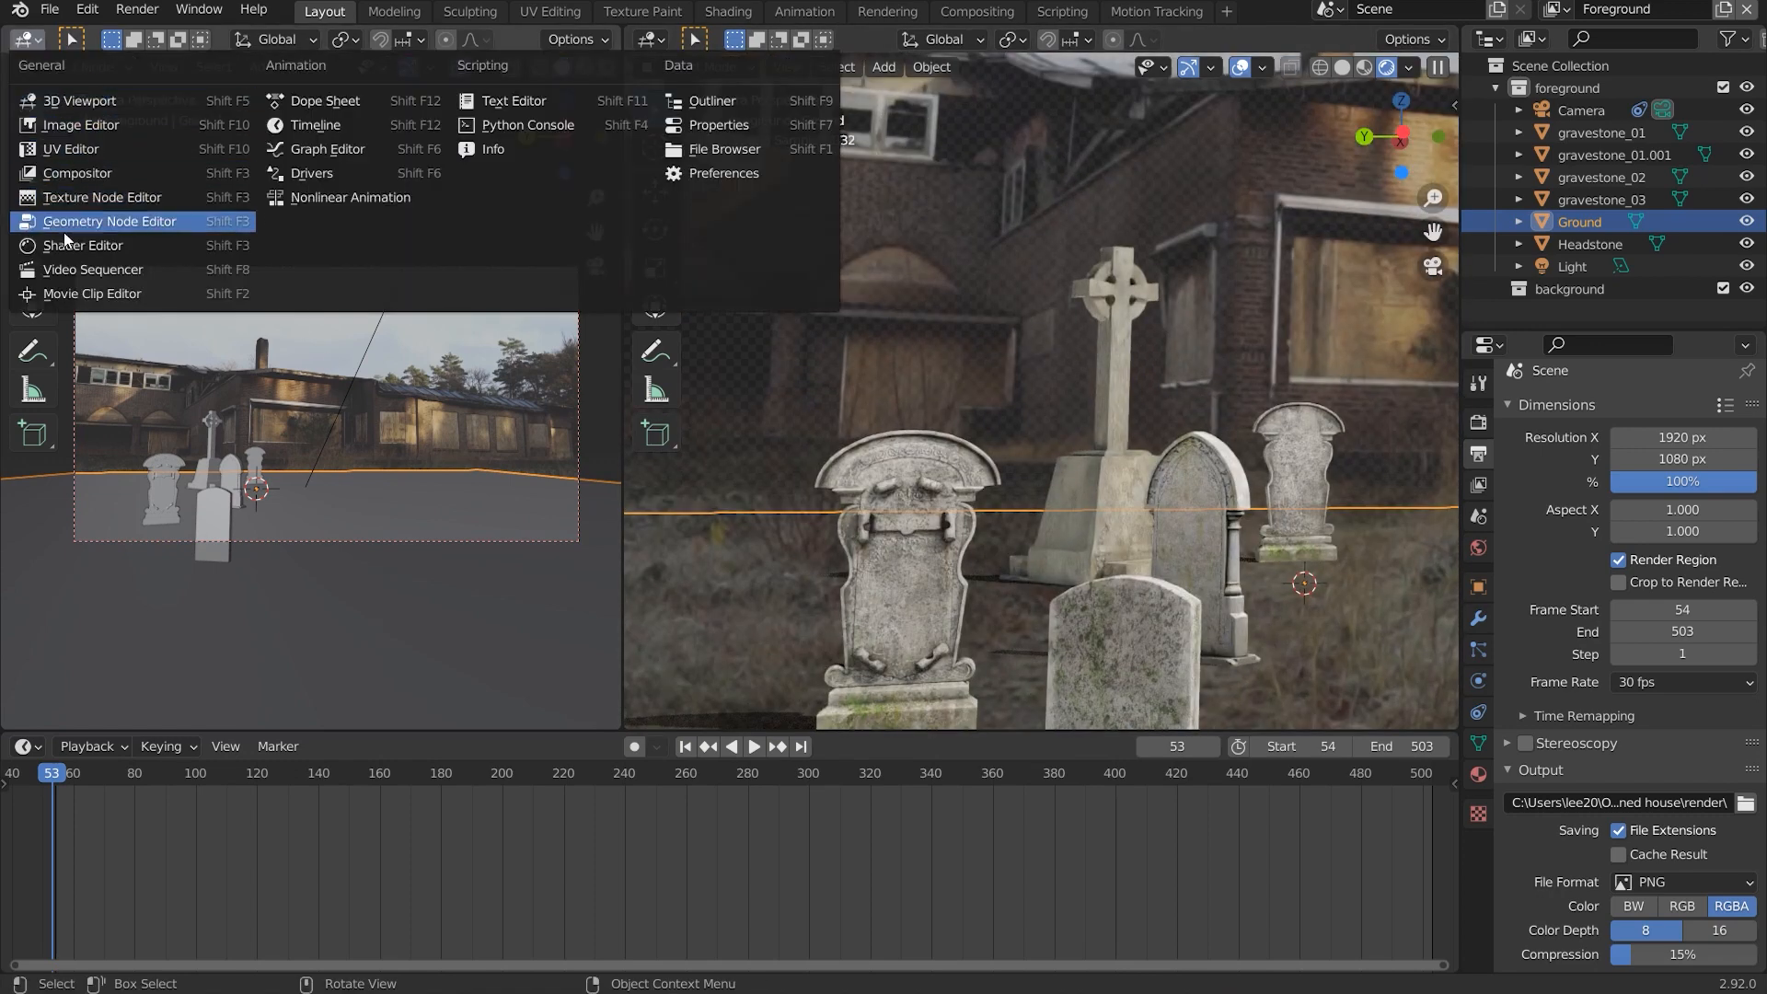
click(83, 246)
key(n)
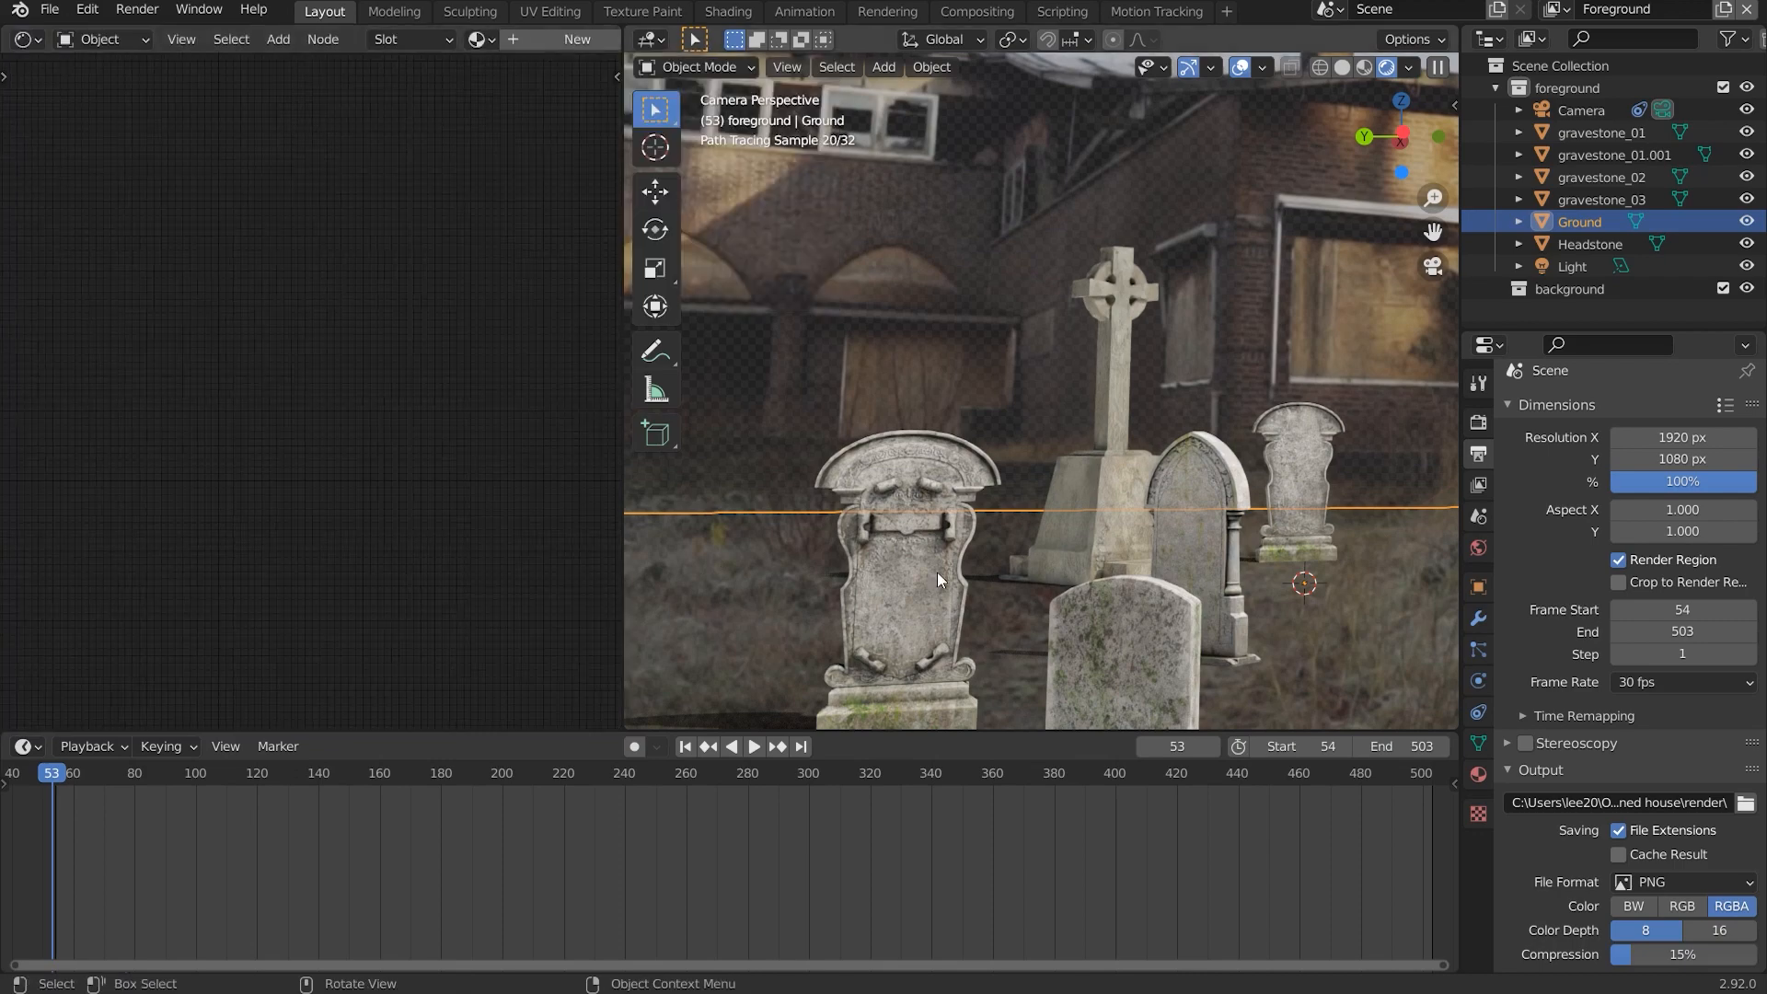
Select the front scroll-topped gravestone and examine its Principled BSDF and the Base Color, Specular and Normal texture nodes.
click(895, 549)
scroll(317, 410, up, 4)
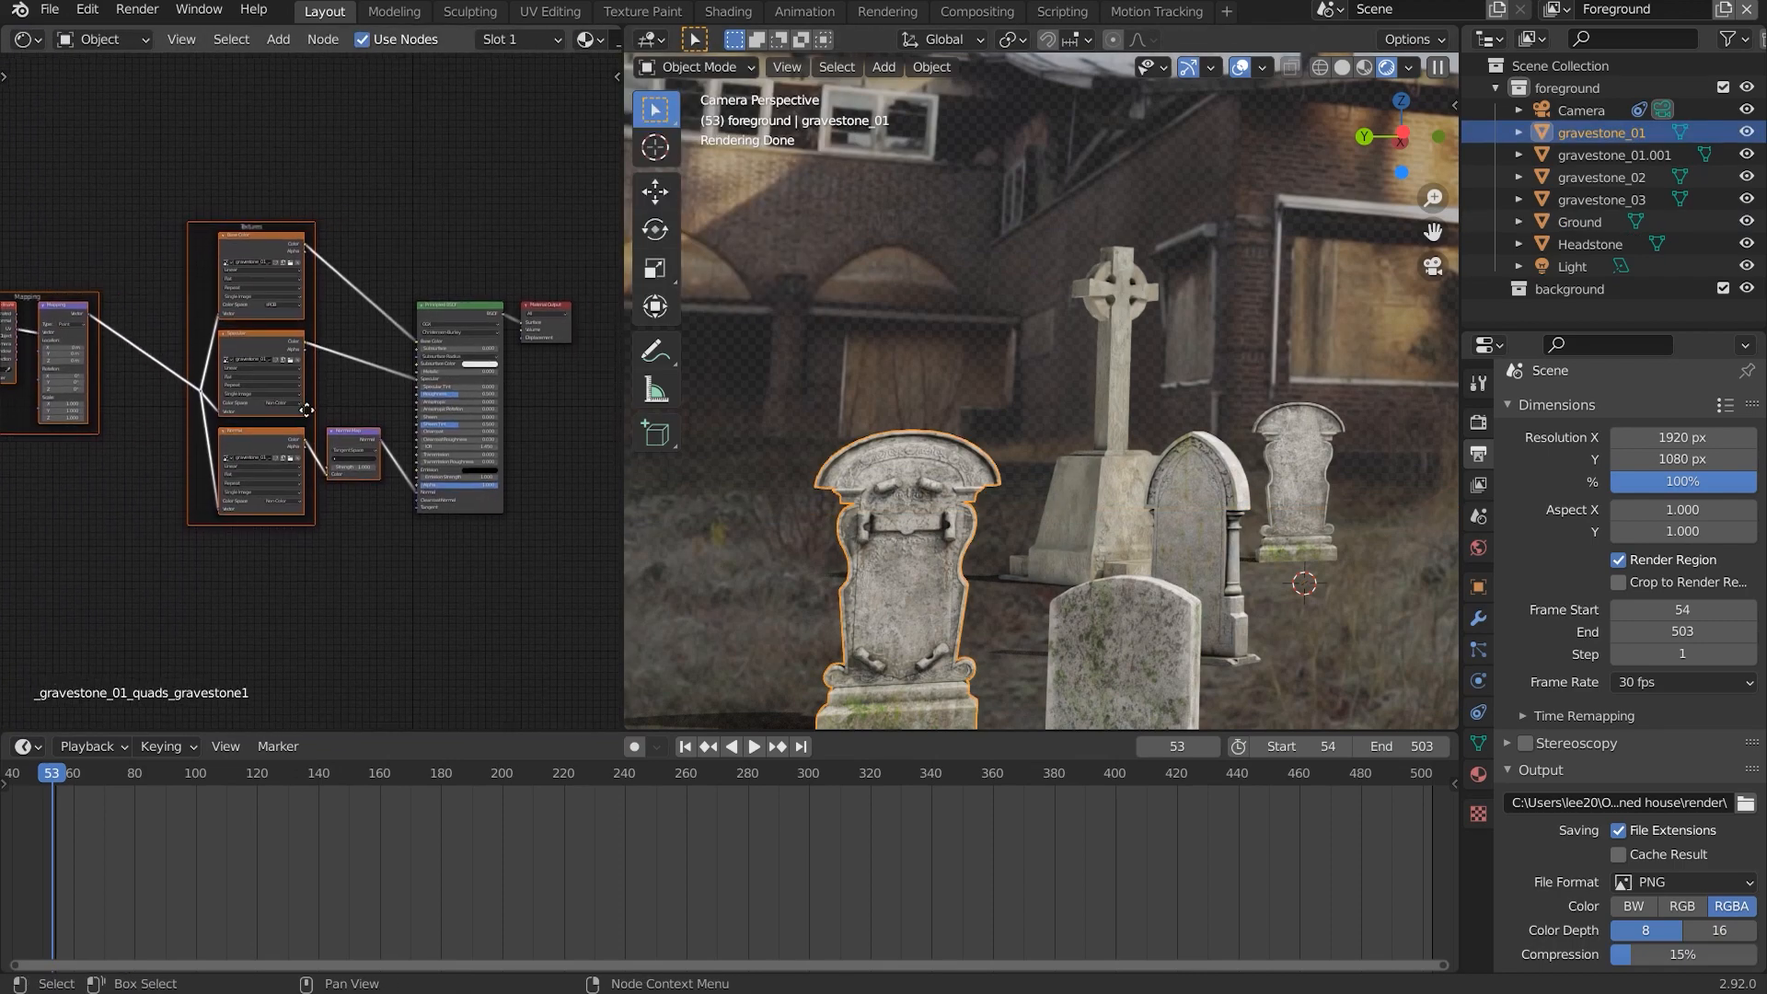
scroll(317, 410, up, 6)
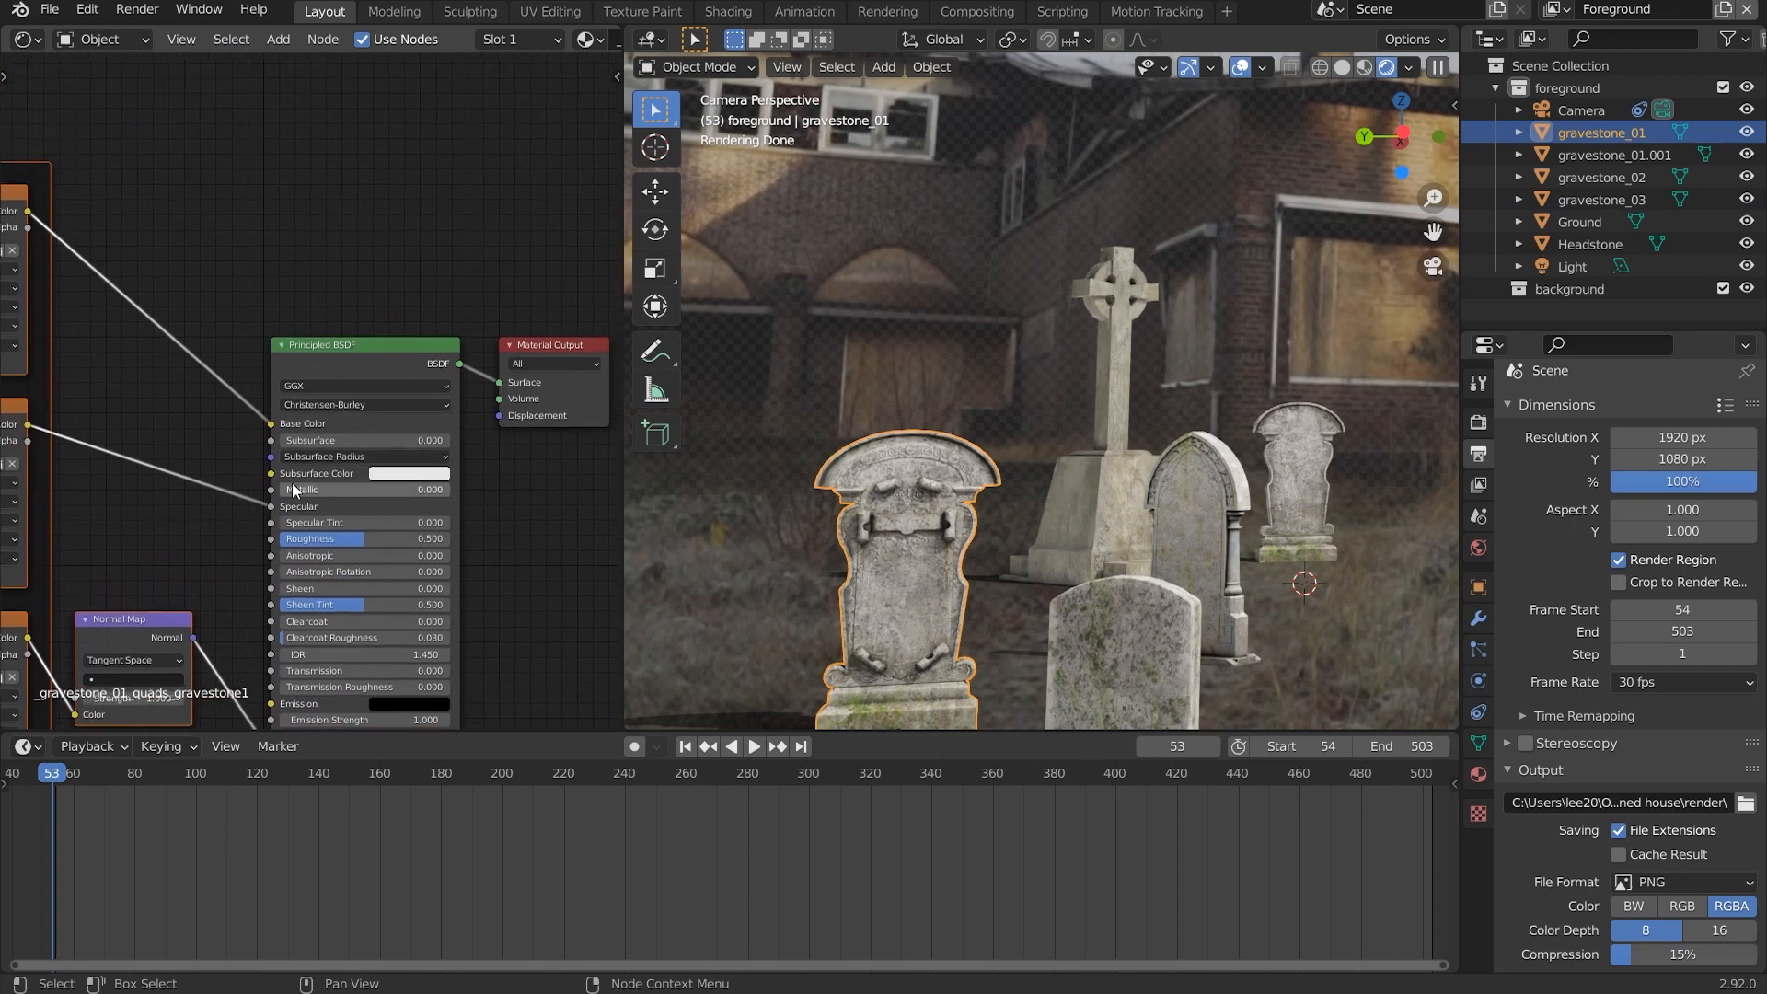
scroll(190, 498, down, 1)
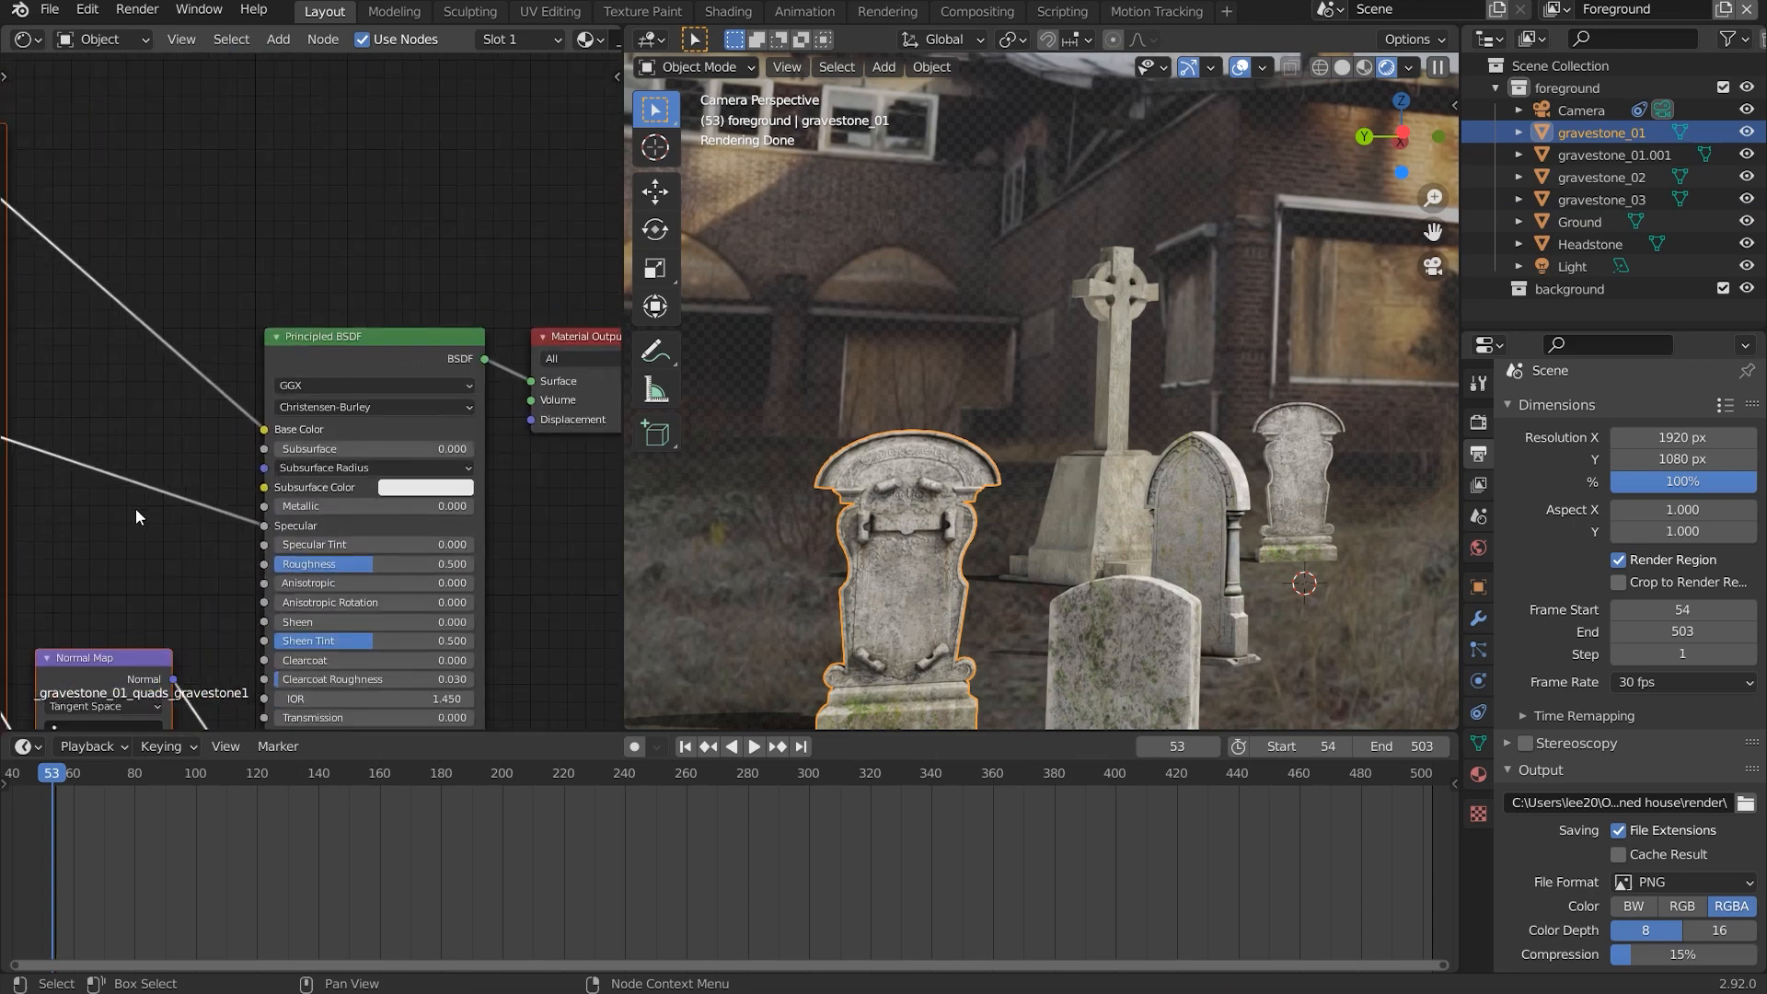
drag(173, 516, 498, 453)
drag(359, 465, 560, 477)
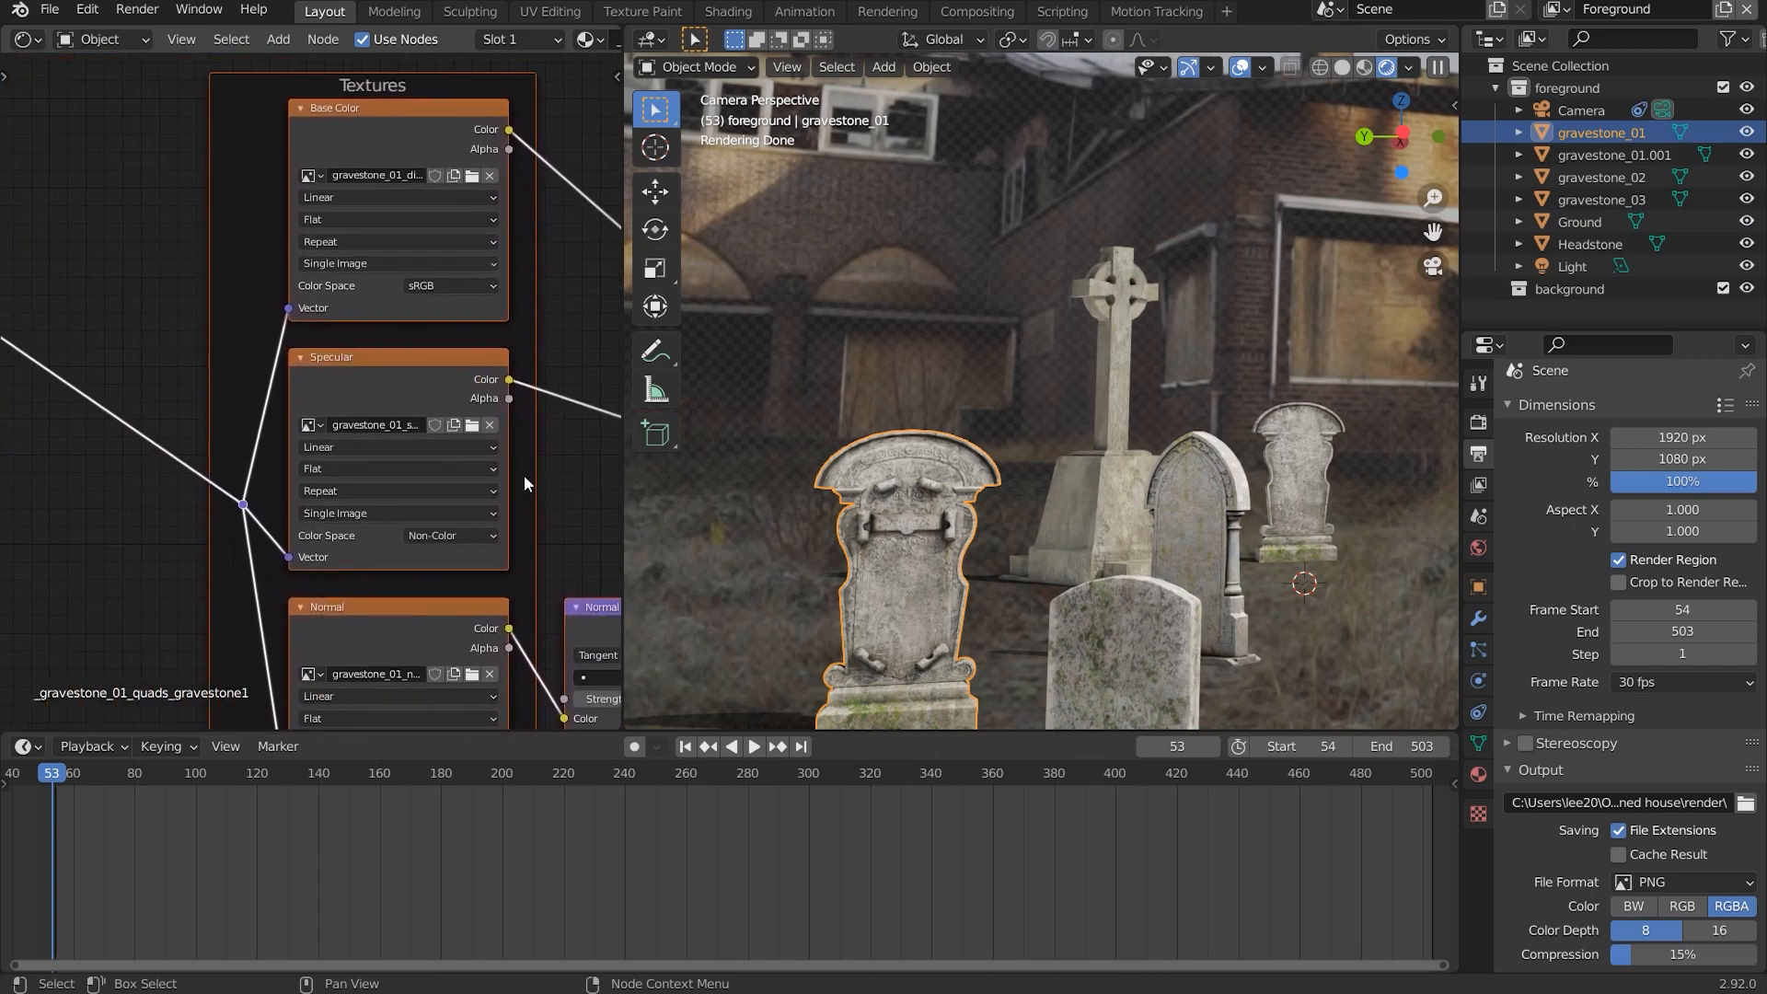
drag(286, 439, 230, 394)
scroll(371, 421, down, 6)
Select the remaining gravestones and the cross headstone one after another to inspect their material nodes.
click(1174, 649)
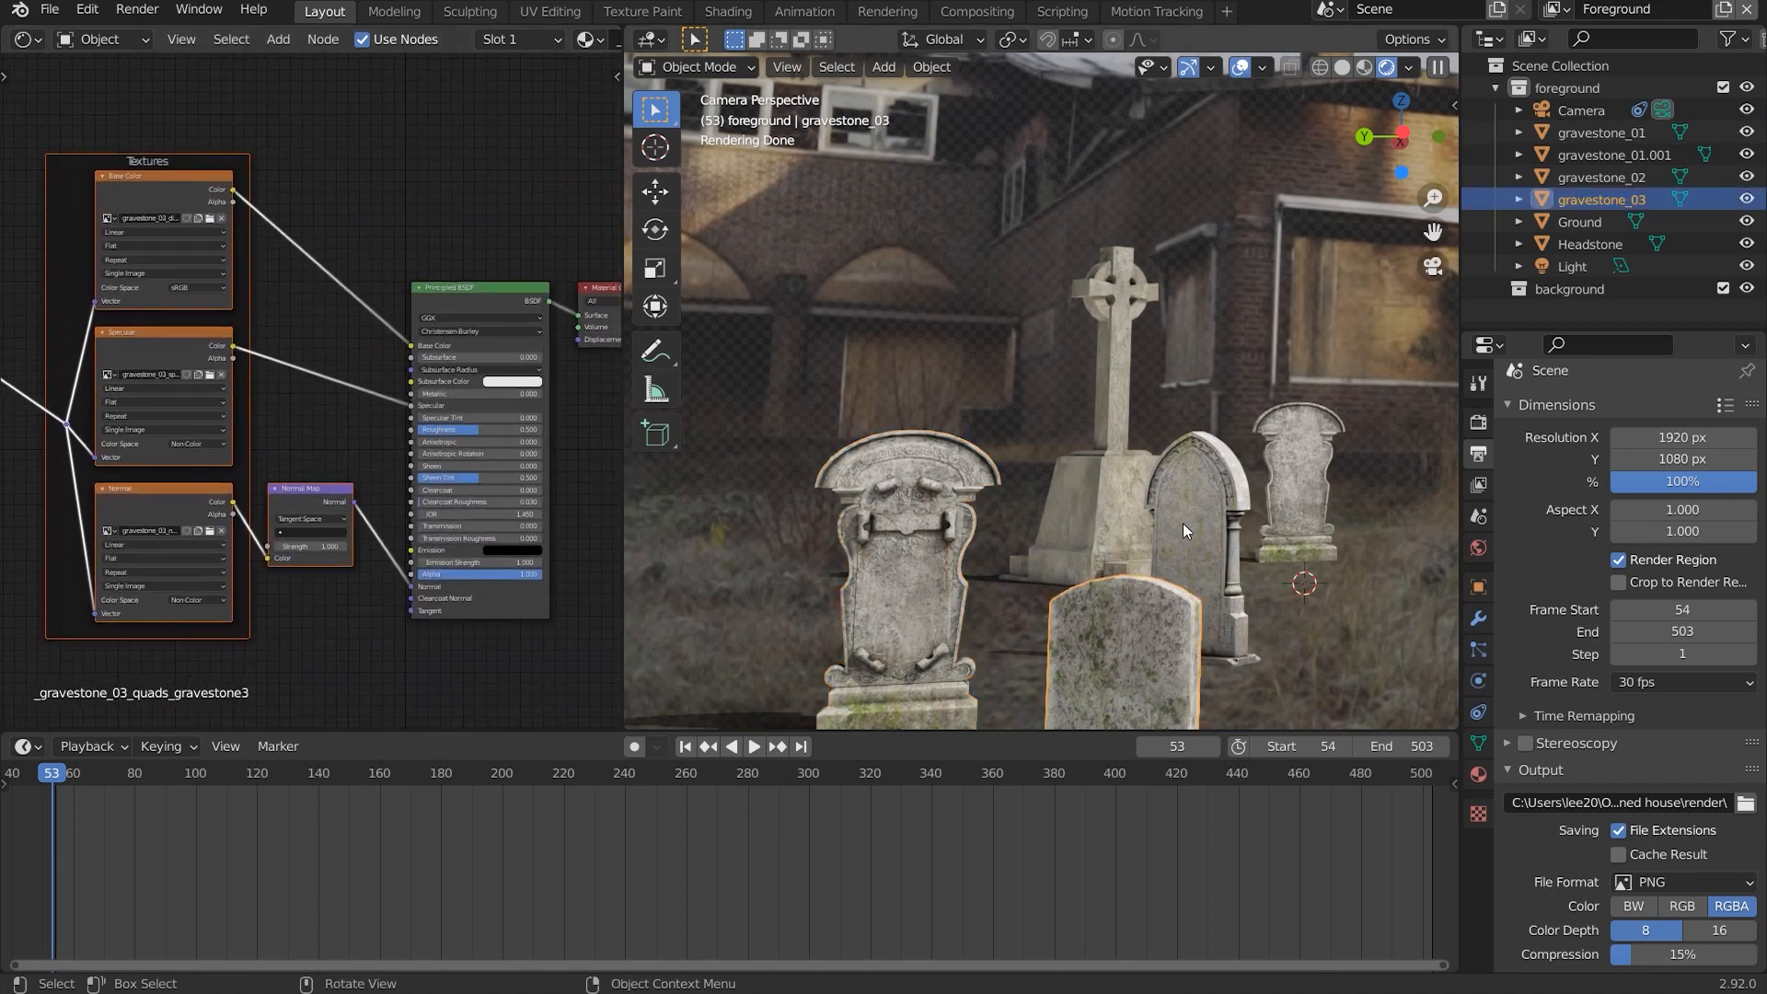
click(1189, 497)
click(1305, 438)
click(1102, 501)
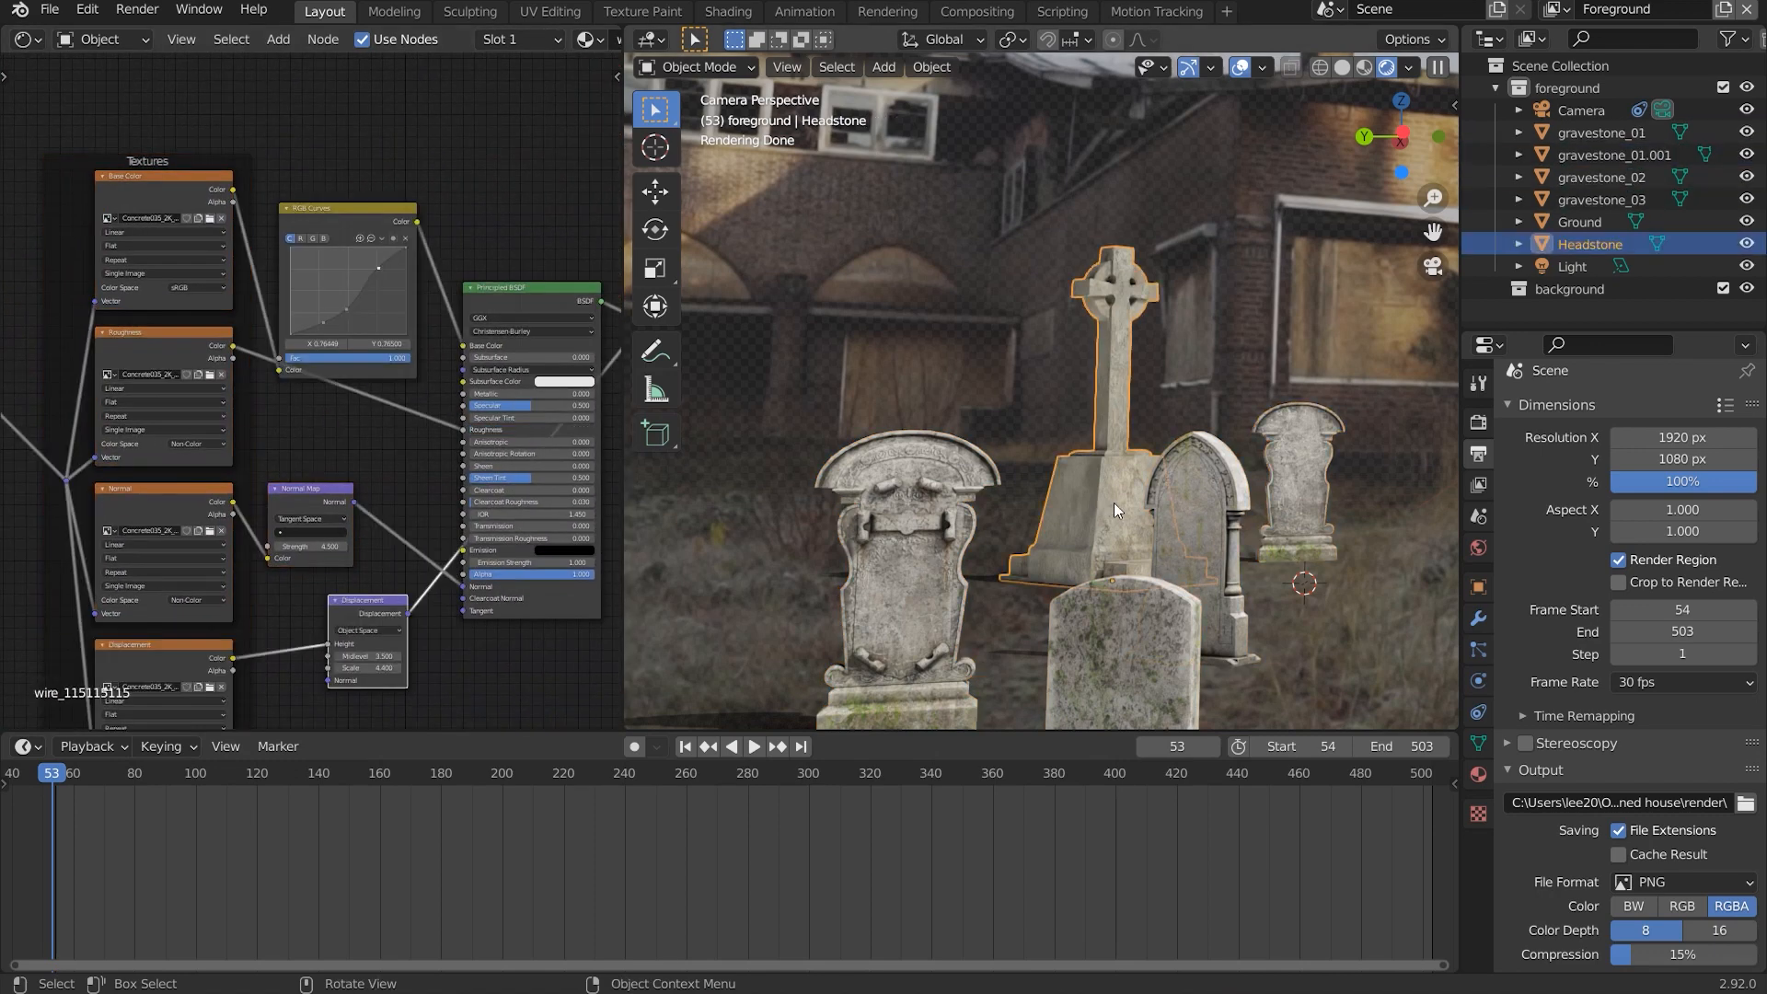
Switch the Shader Editor from object materials to the World node tree.
scroll(1114, 503, up, 2)
scroll(205, 429, up, 3)
click(92, 36)
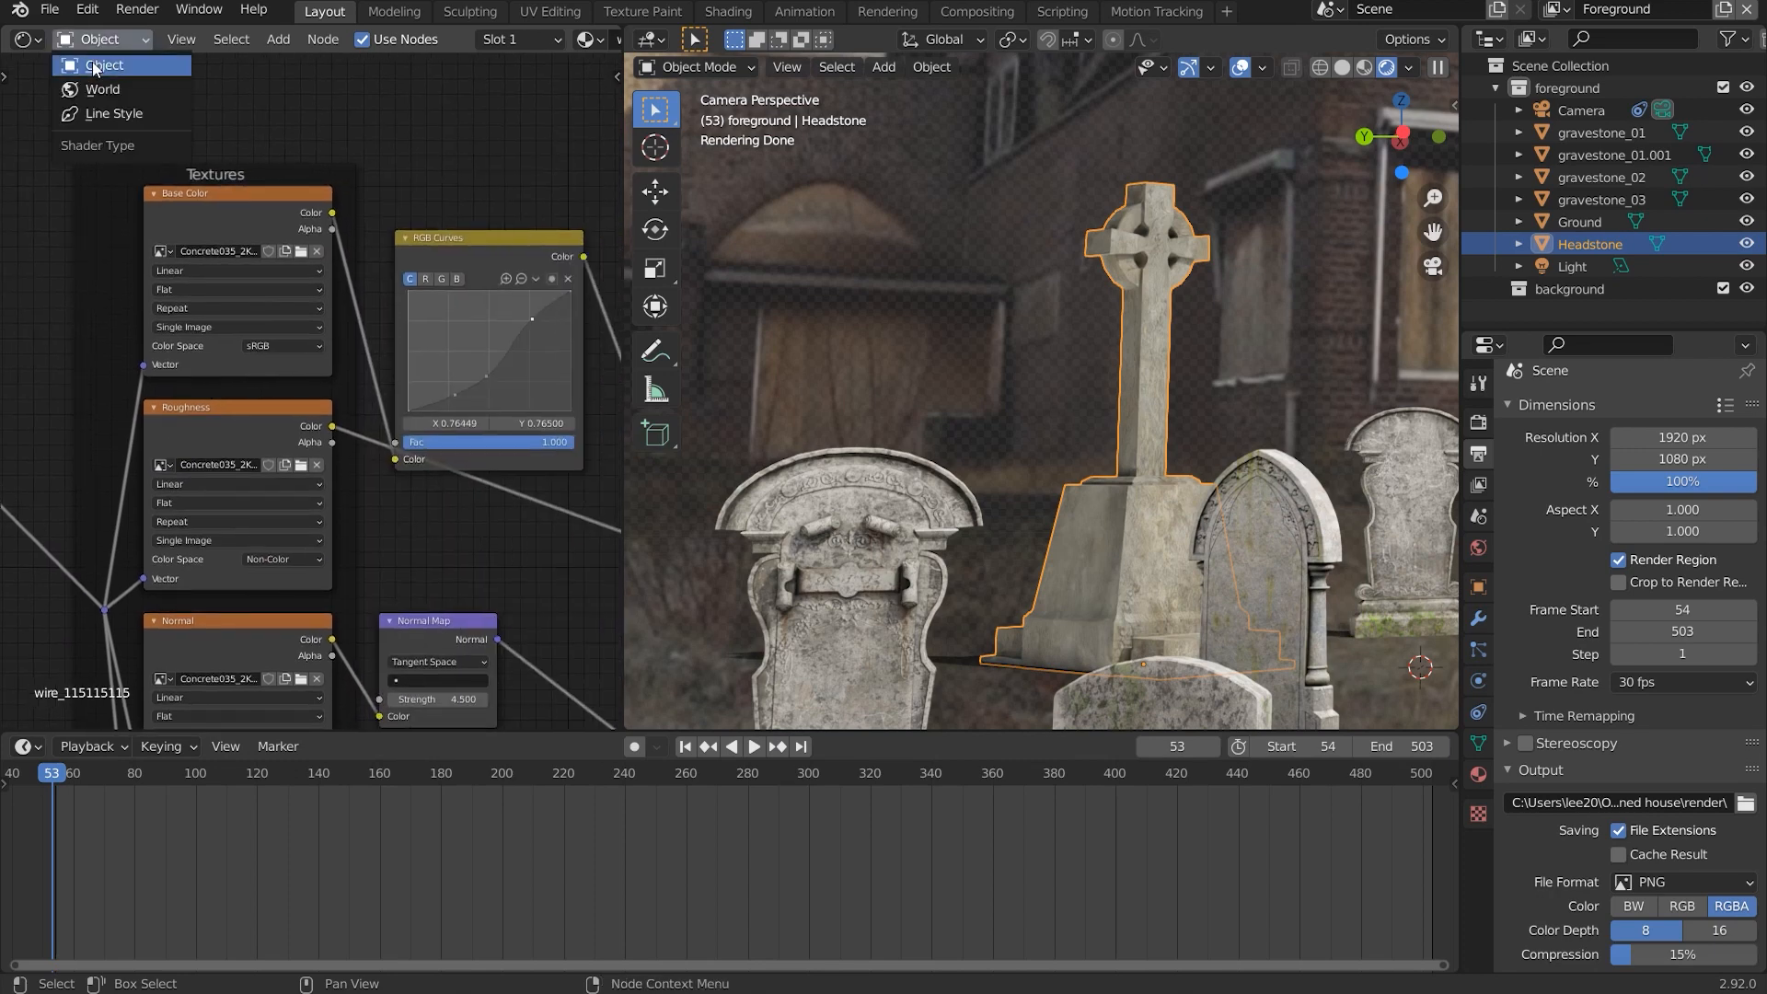
click(92, 86)
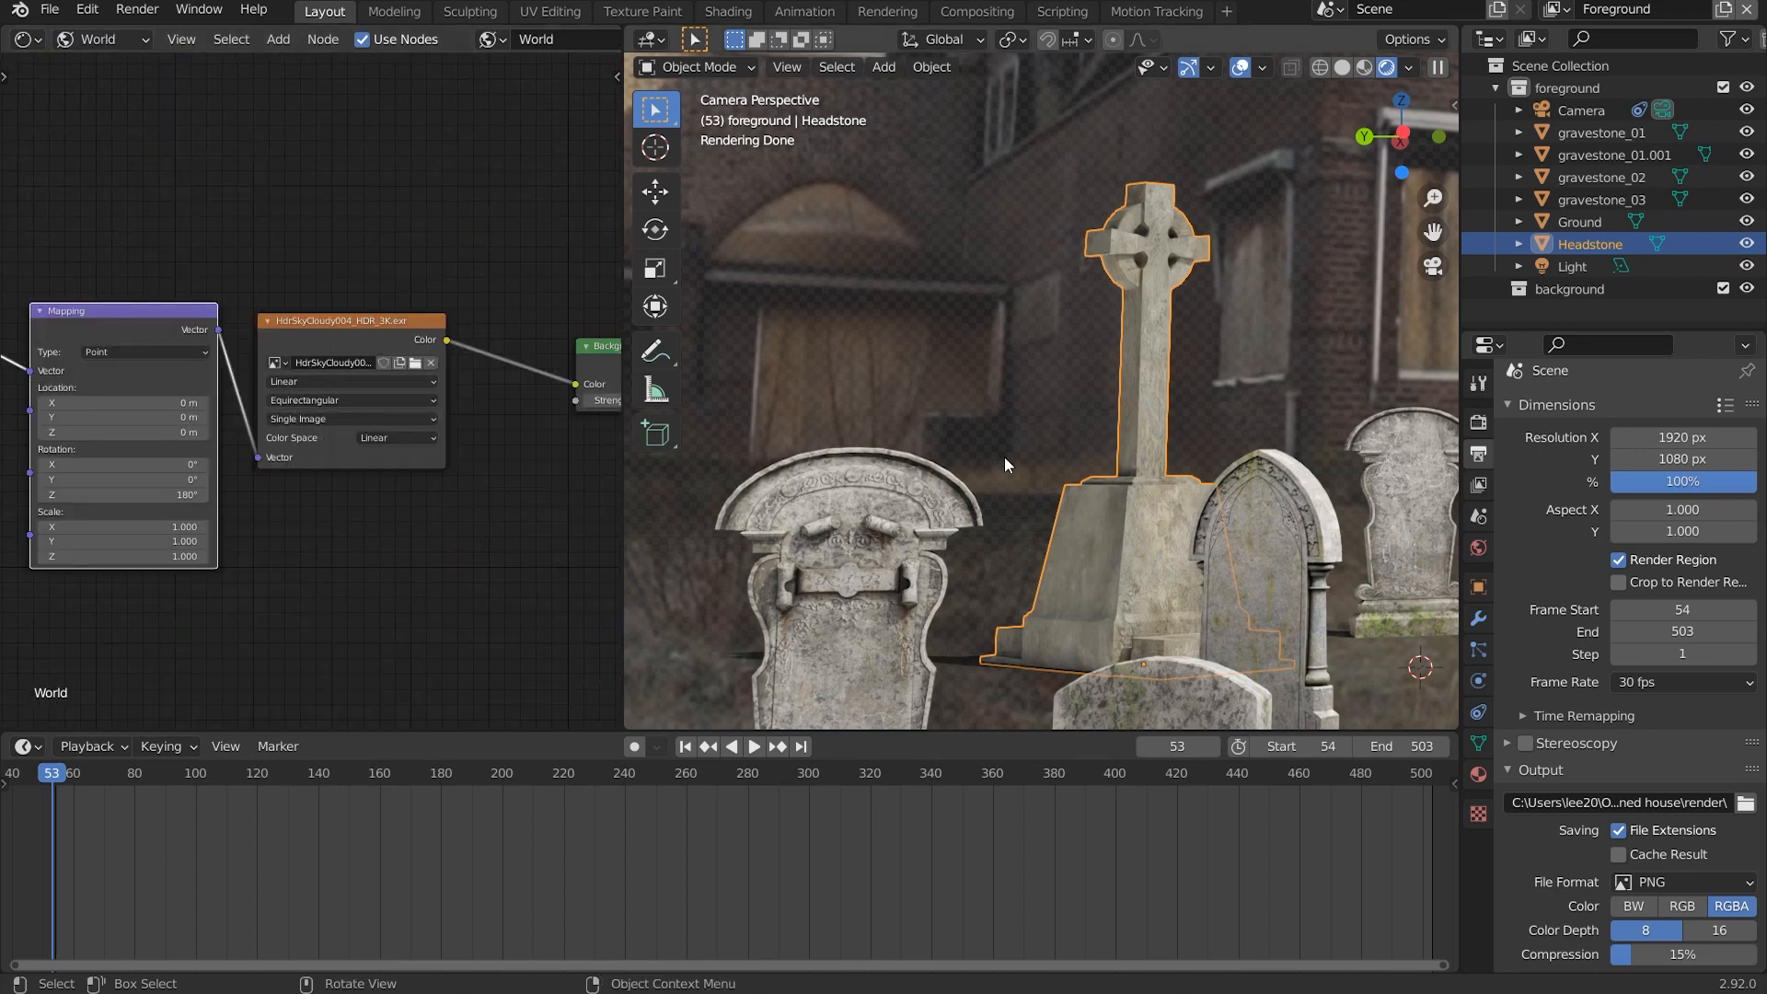
Turn off the render's Transparent film option and frame the full camera view against the HDRI sky.
click(1478, 422)
click(1541, 680)
scroll(1163, 416, down, 8)
drag(1162, 416, 1049, 466)
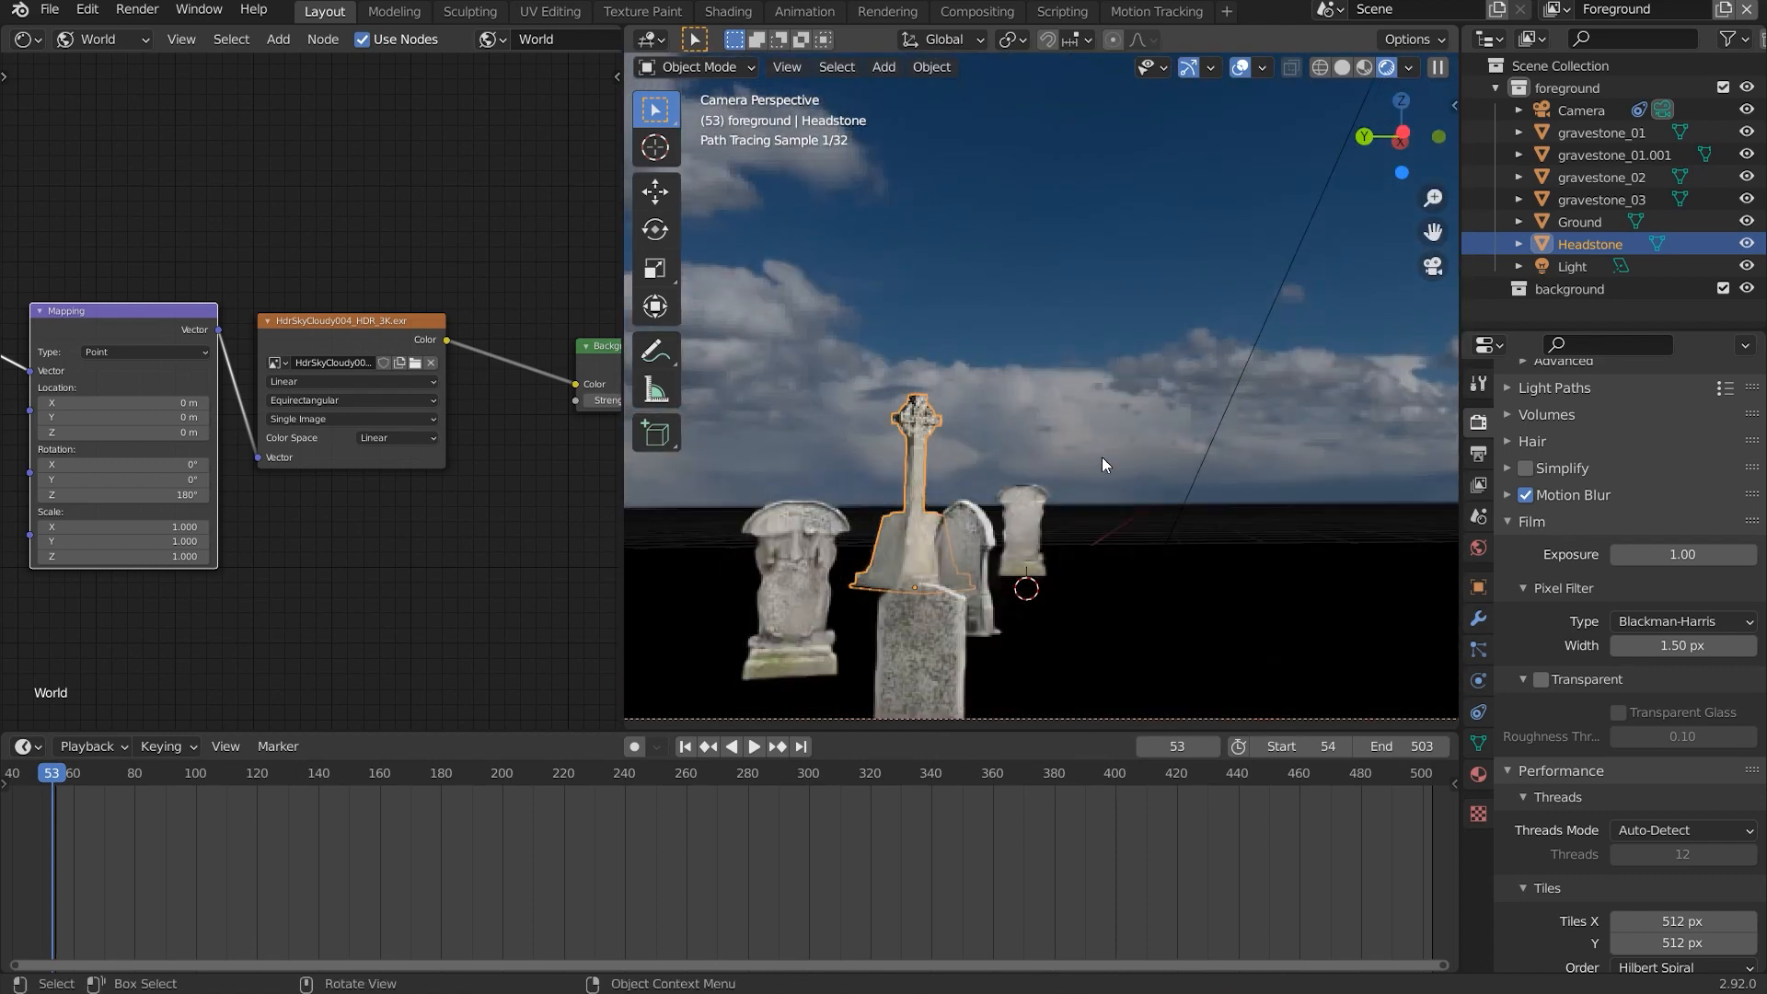
scroll(1103, 455, down, 3)
scroll(1102, 456, down, 1)
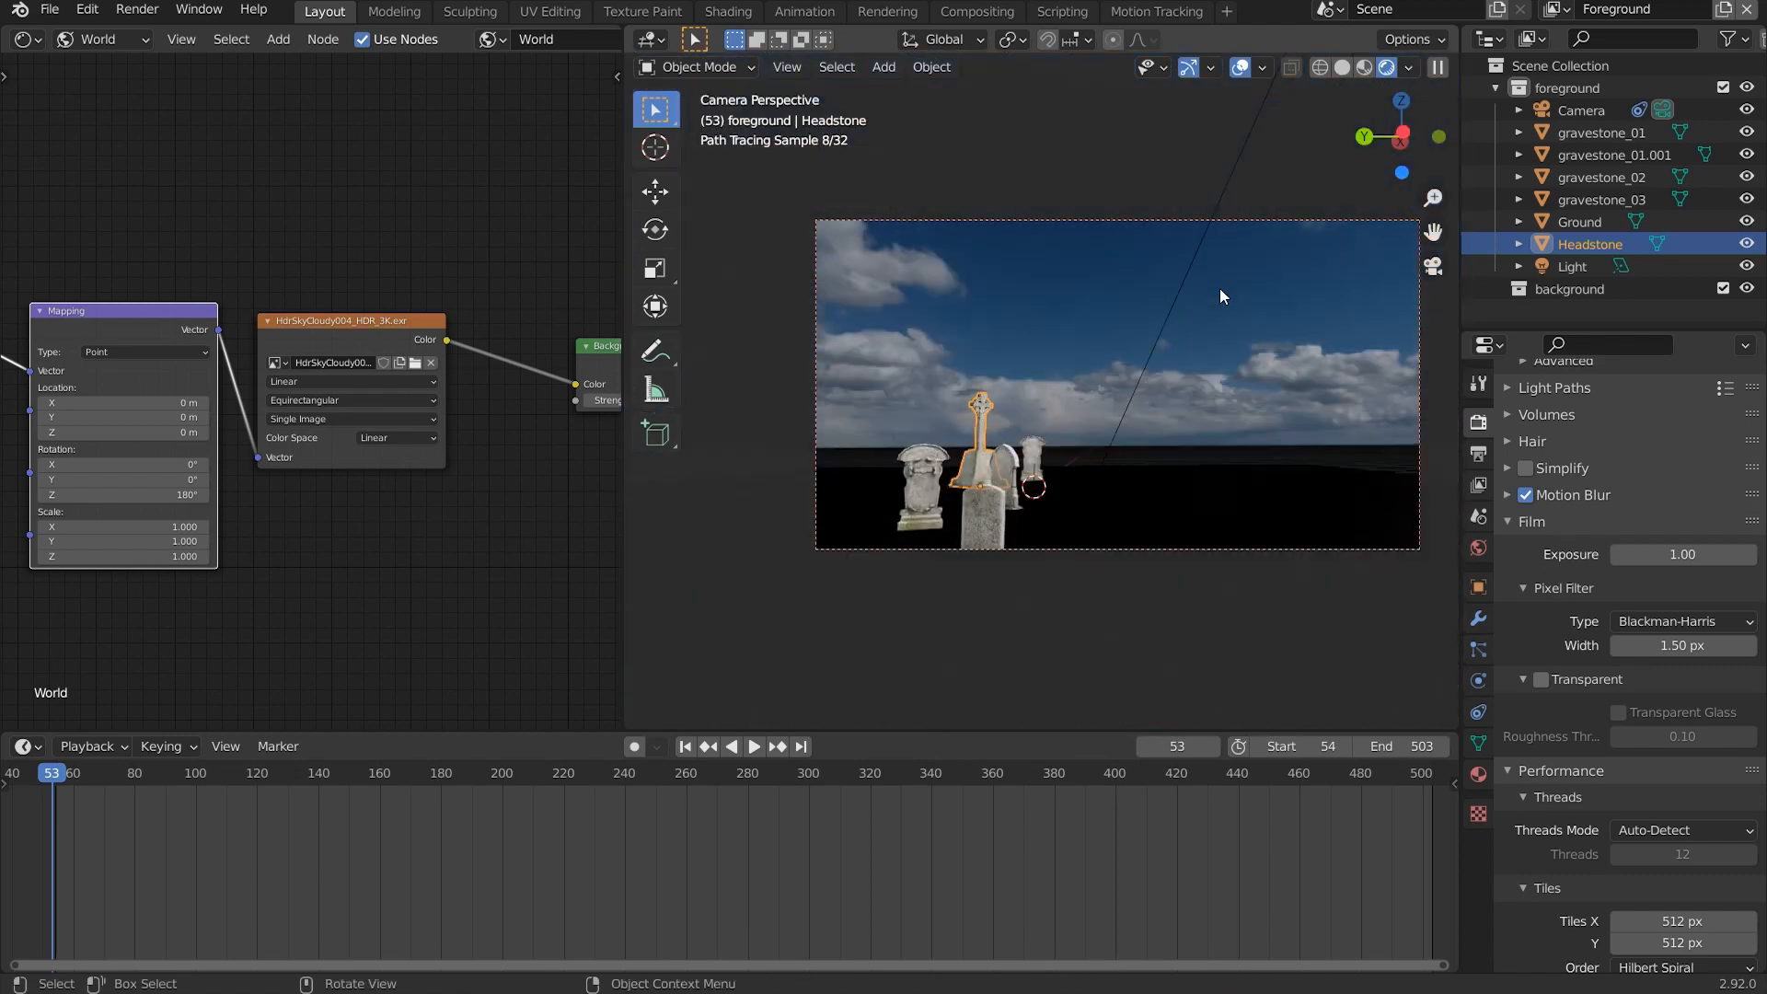
Examine the HDRI sky around the gravestones and the World tree's Background strength.
drag(1219, 289, 1202, 121)
scroll(1098, 384, down, 3)
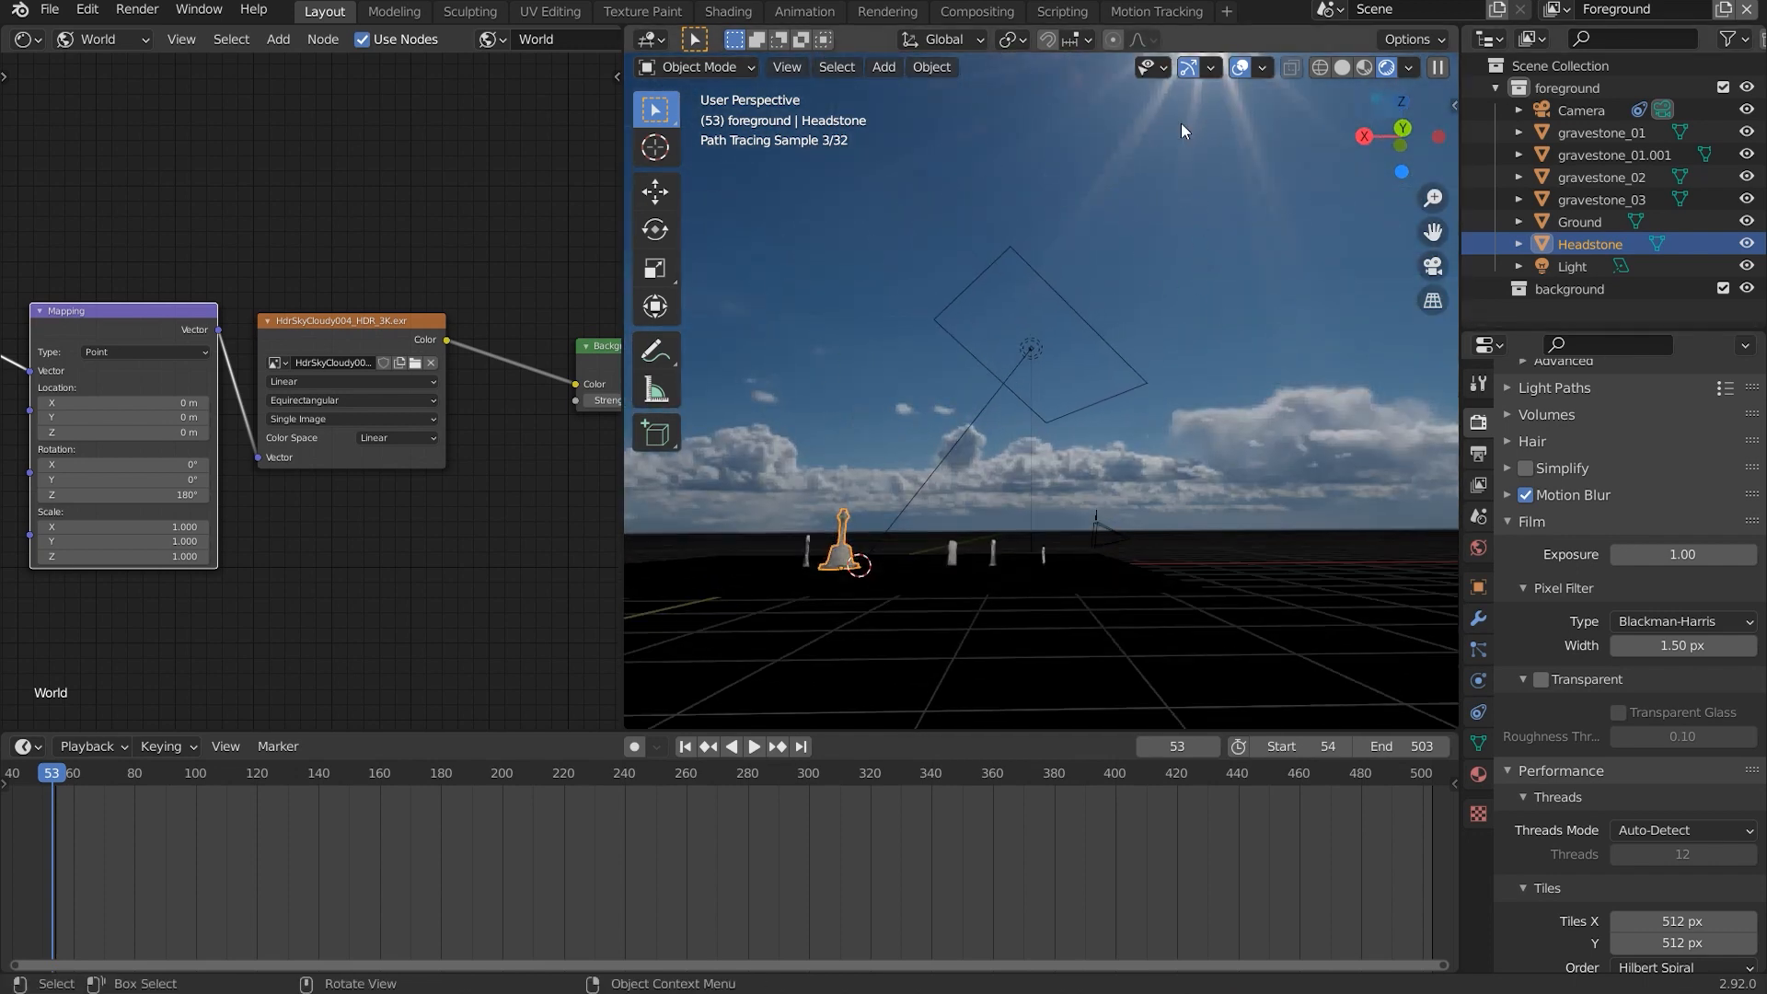
key(KP_0)
scroll(1077, 414, up, 3)
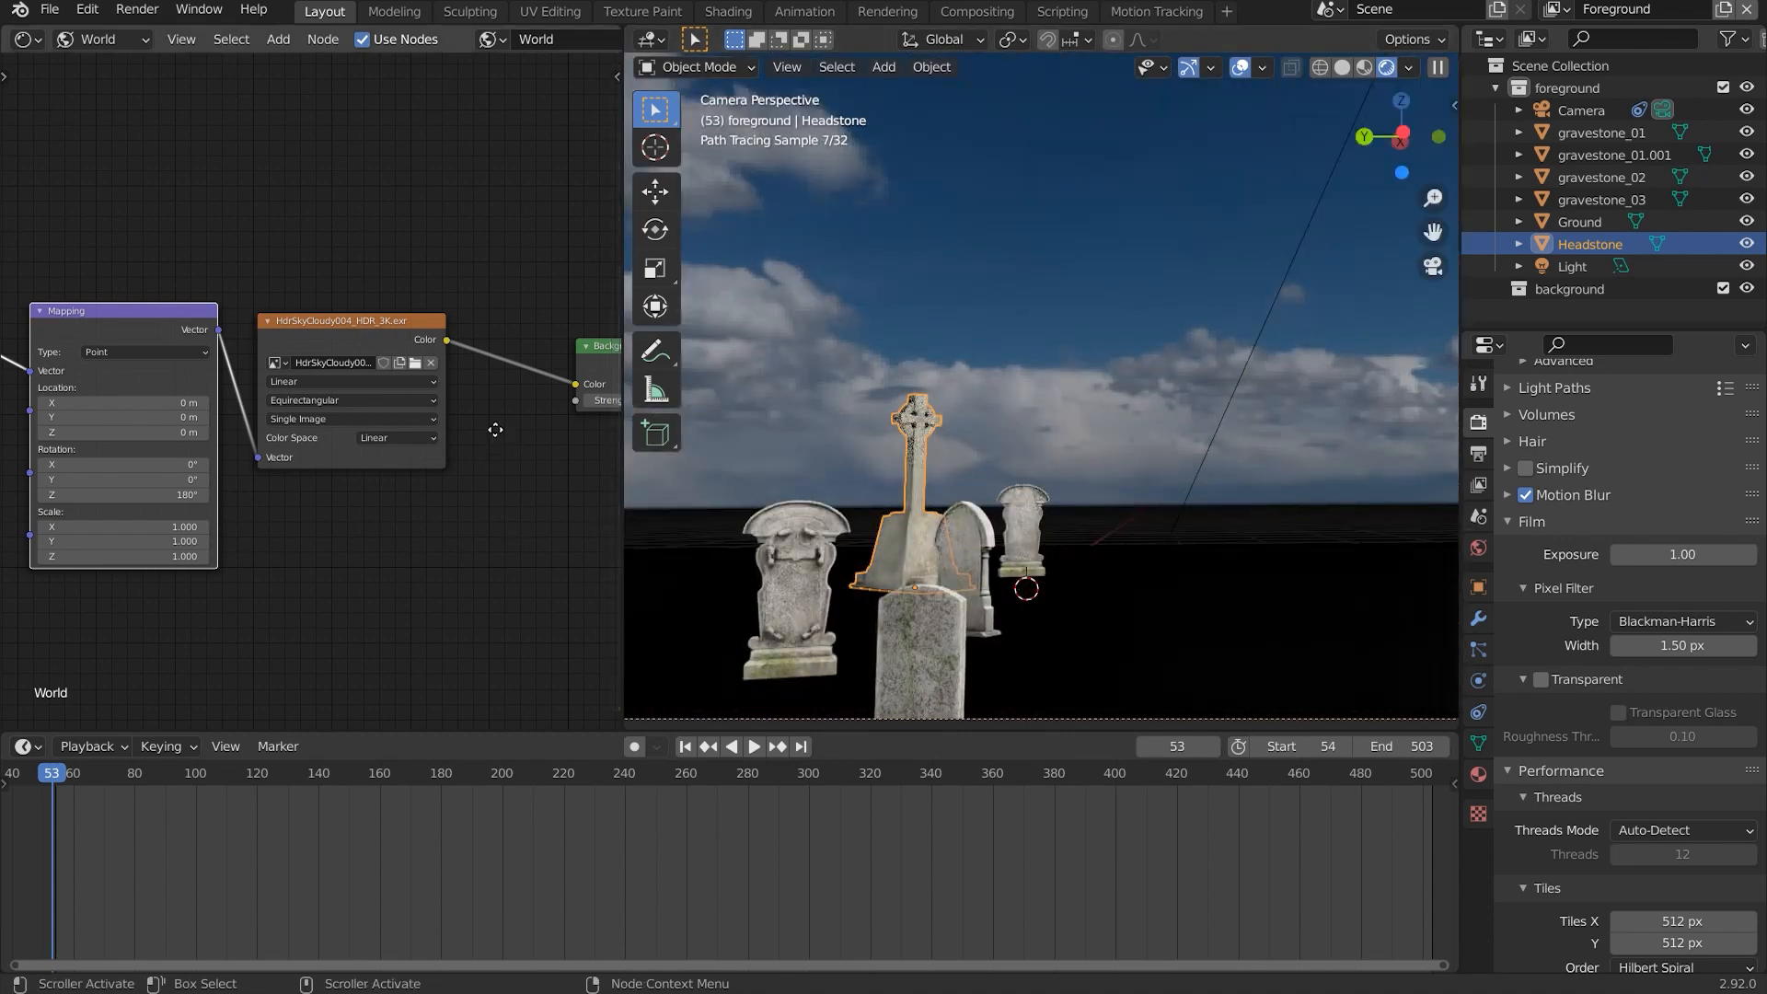
drag(494, 430, 284, 490)
scroll(406, 475, up, 2)
drag(406, 475, 230, 410)
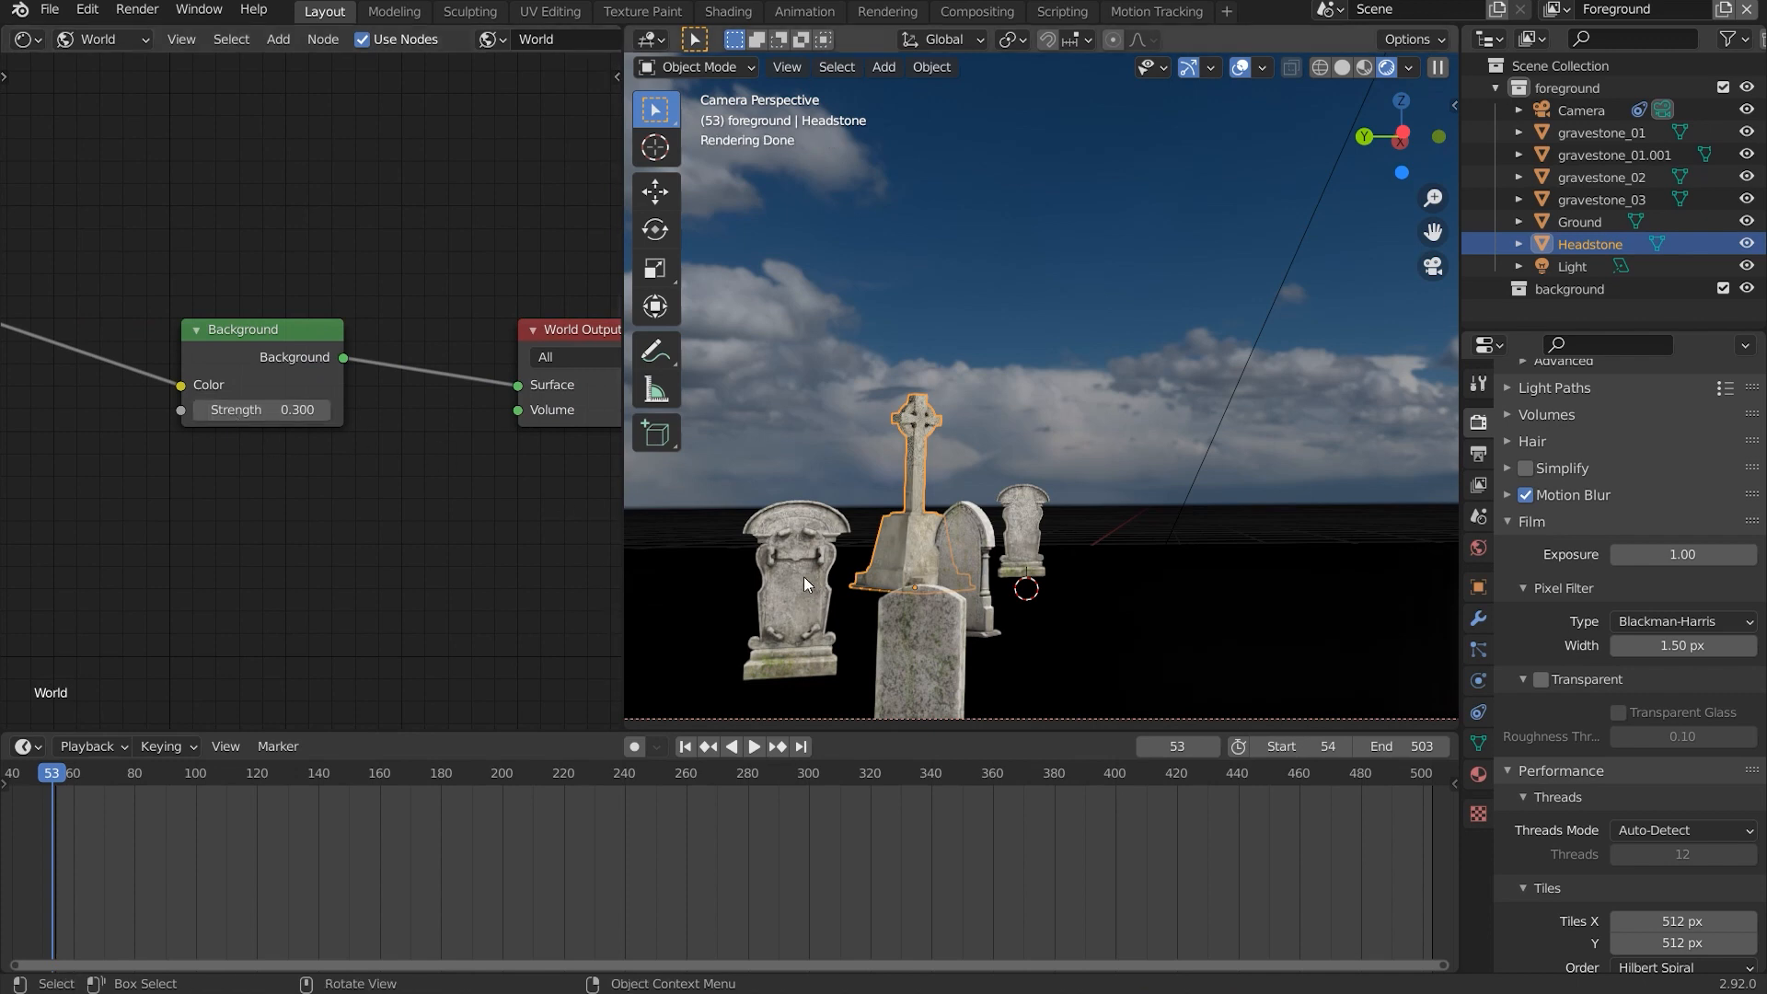
Select the scene's light, inspect its direction relative to the gravestones, and return to the camera view.
drag(1148, 508, 1139, 251)
scroll(1013, 467, down, 5)
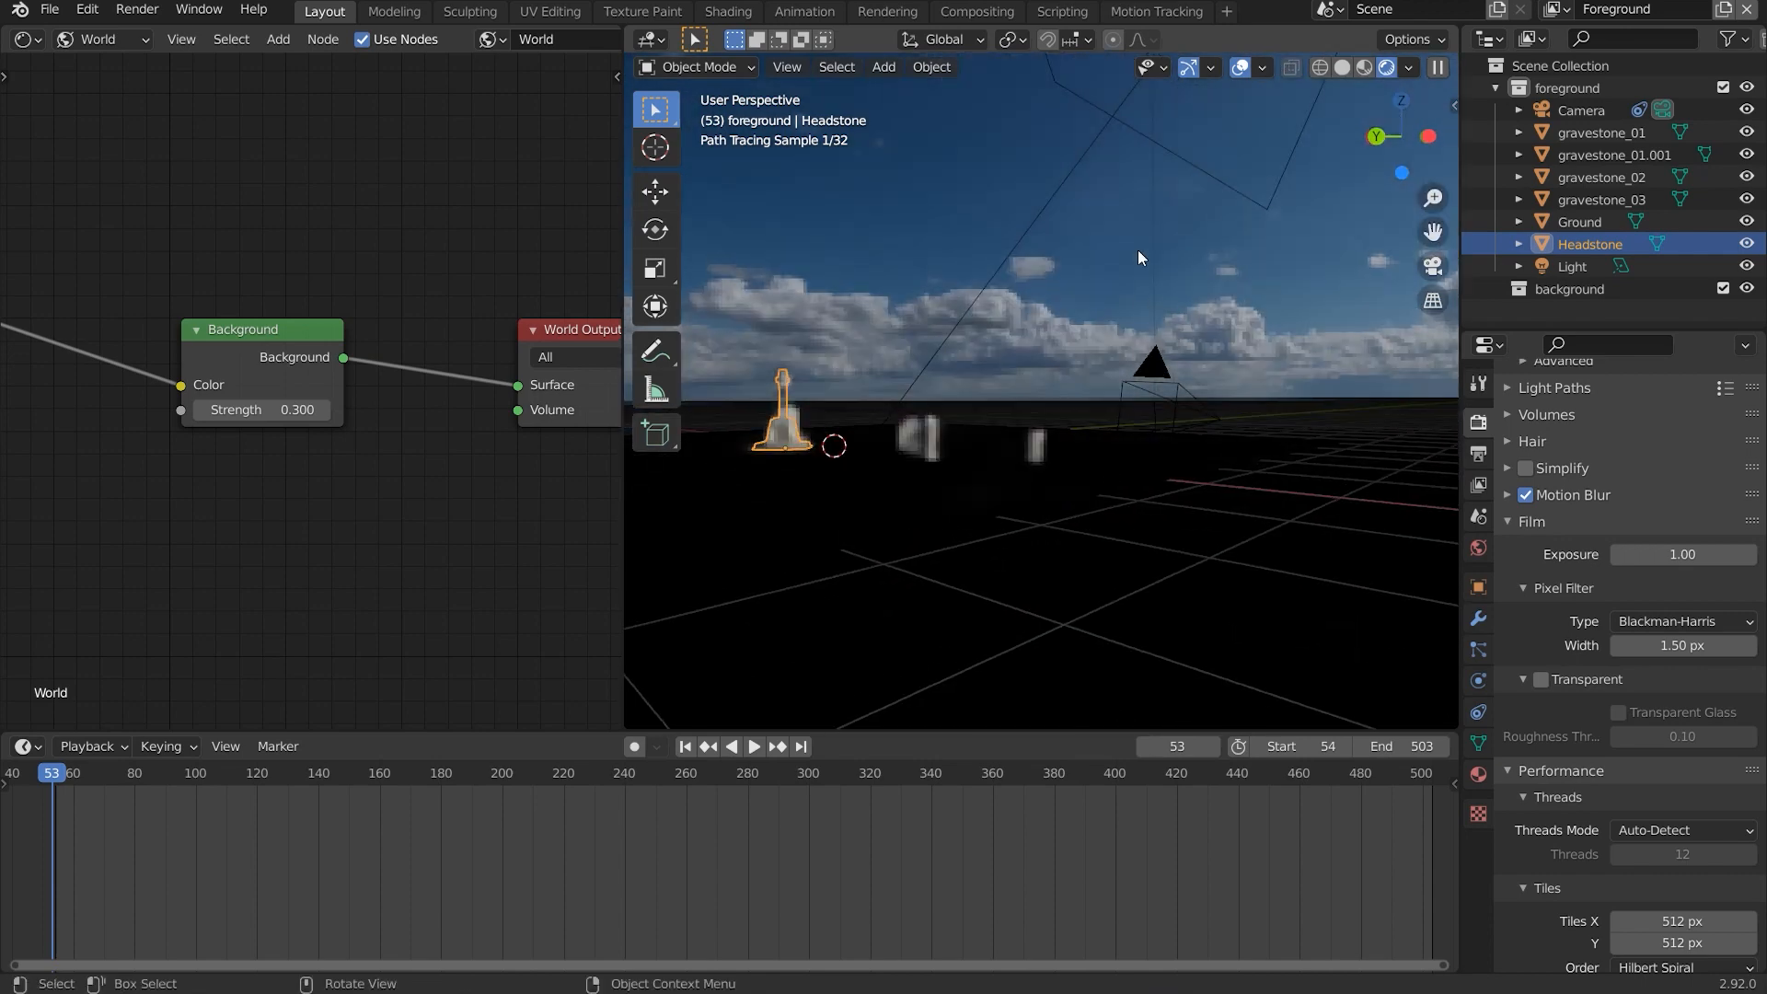
click(1108, 118)
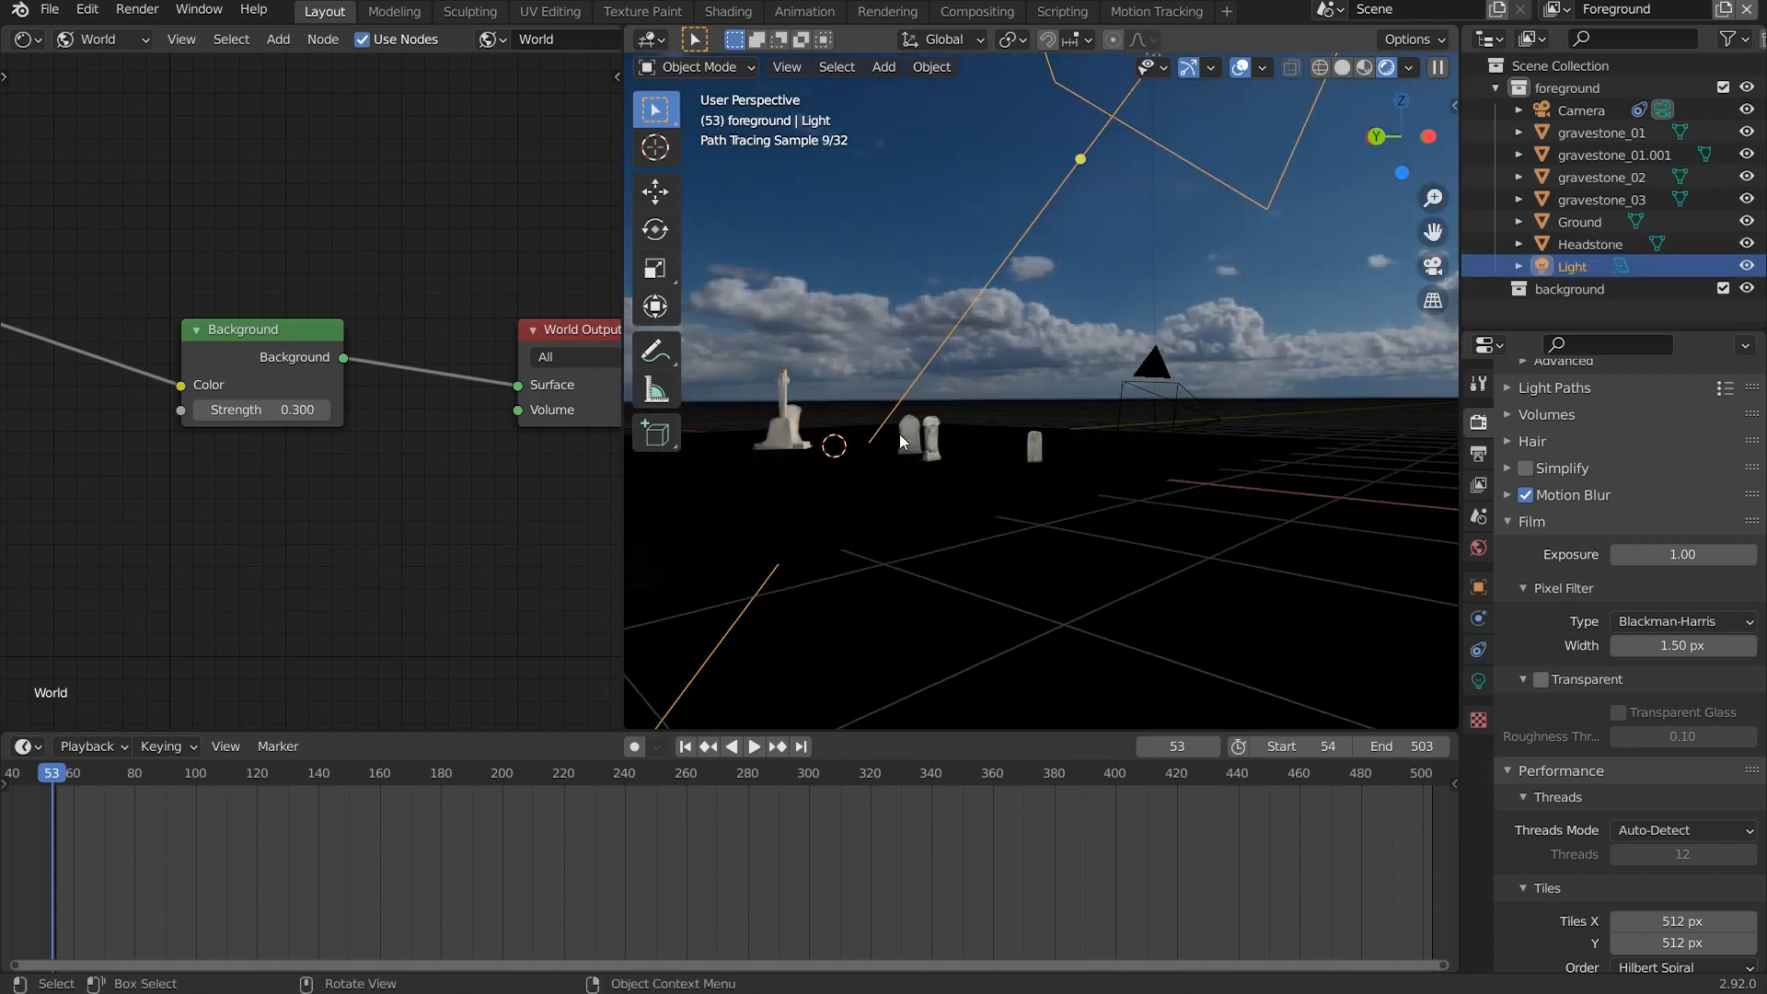
drag(1057, 515, 1219, 411)
scroll(1218, 411, up, 3)
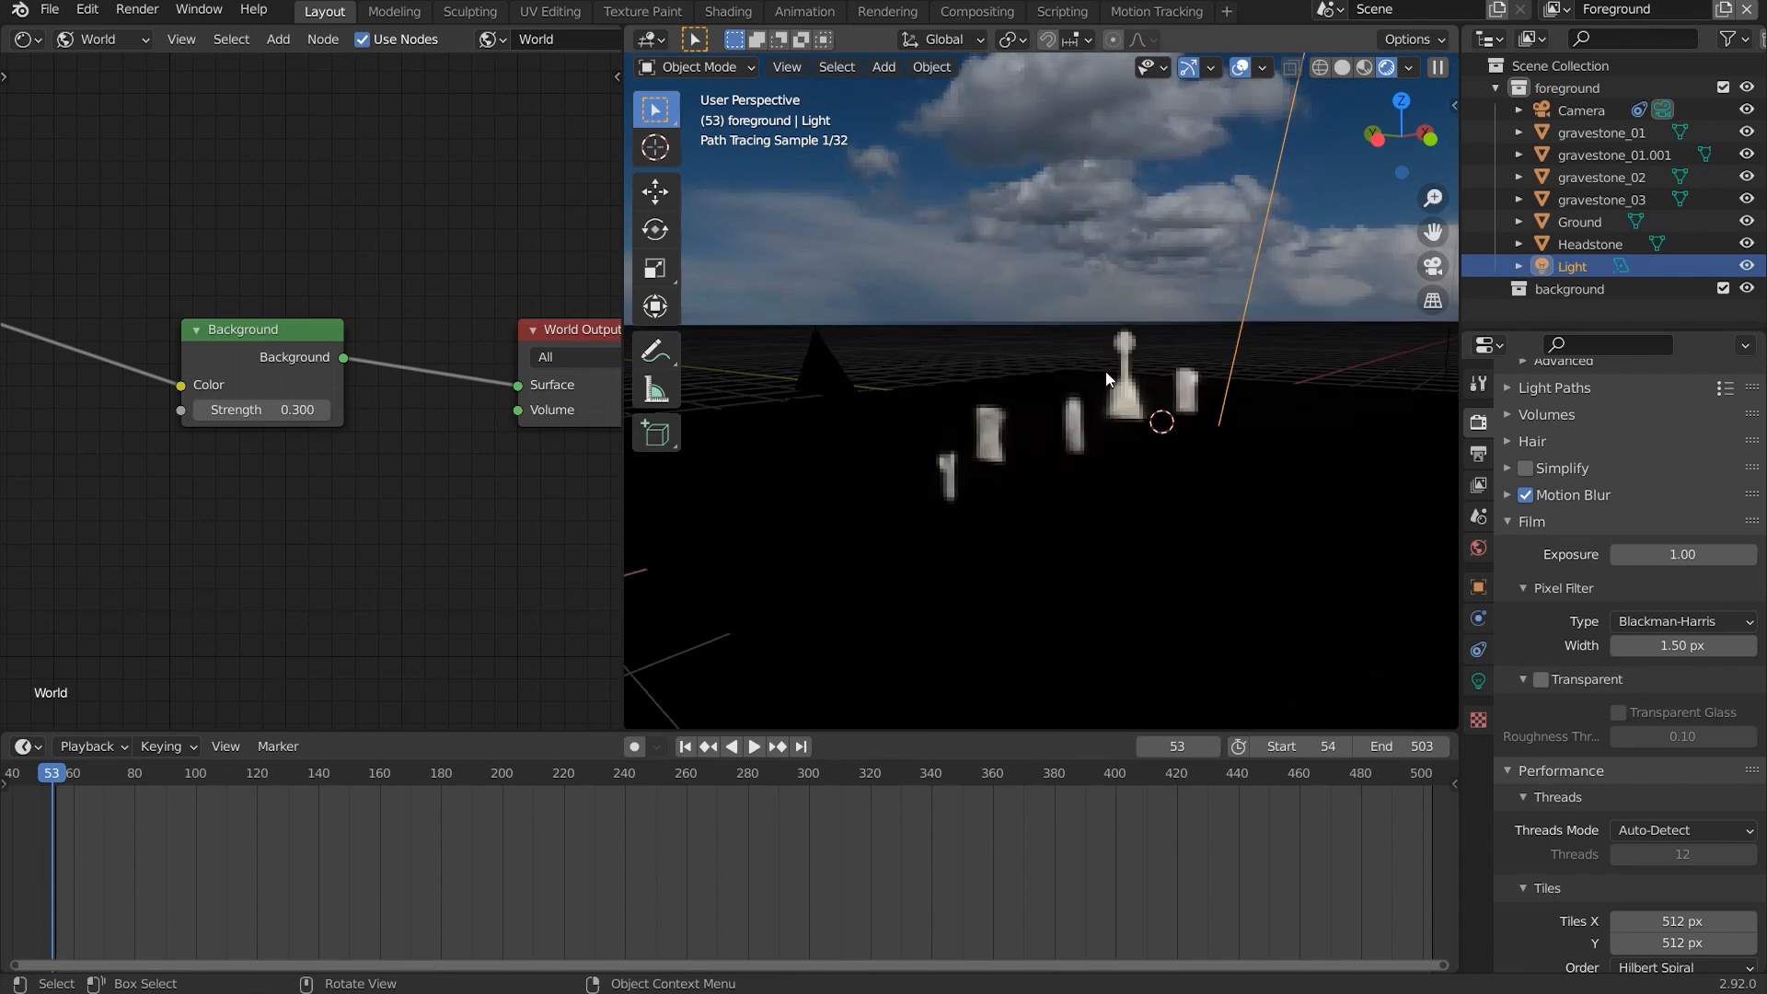
key(KP_0)
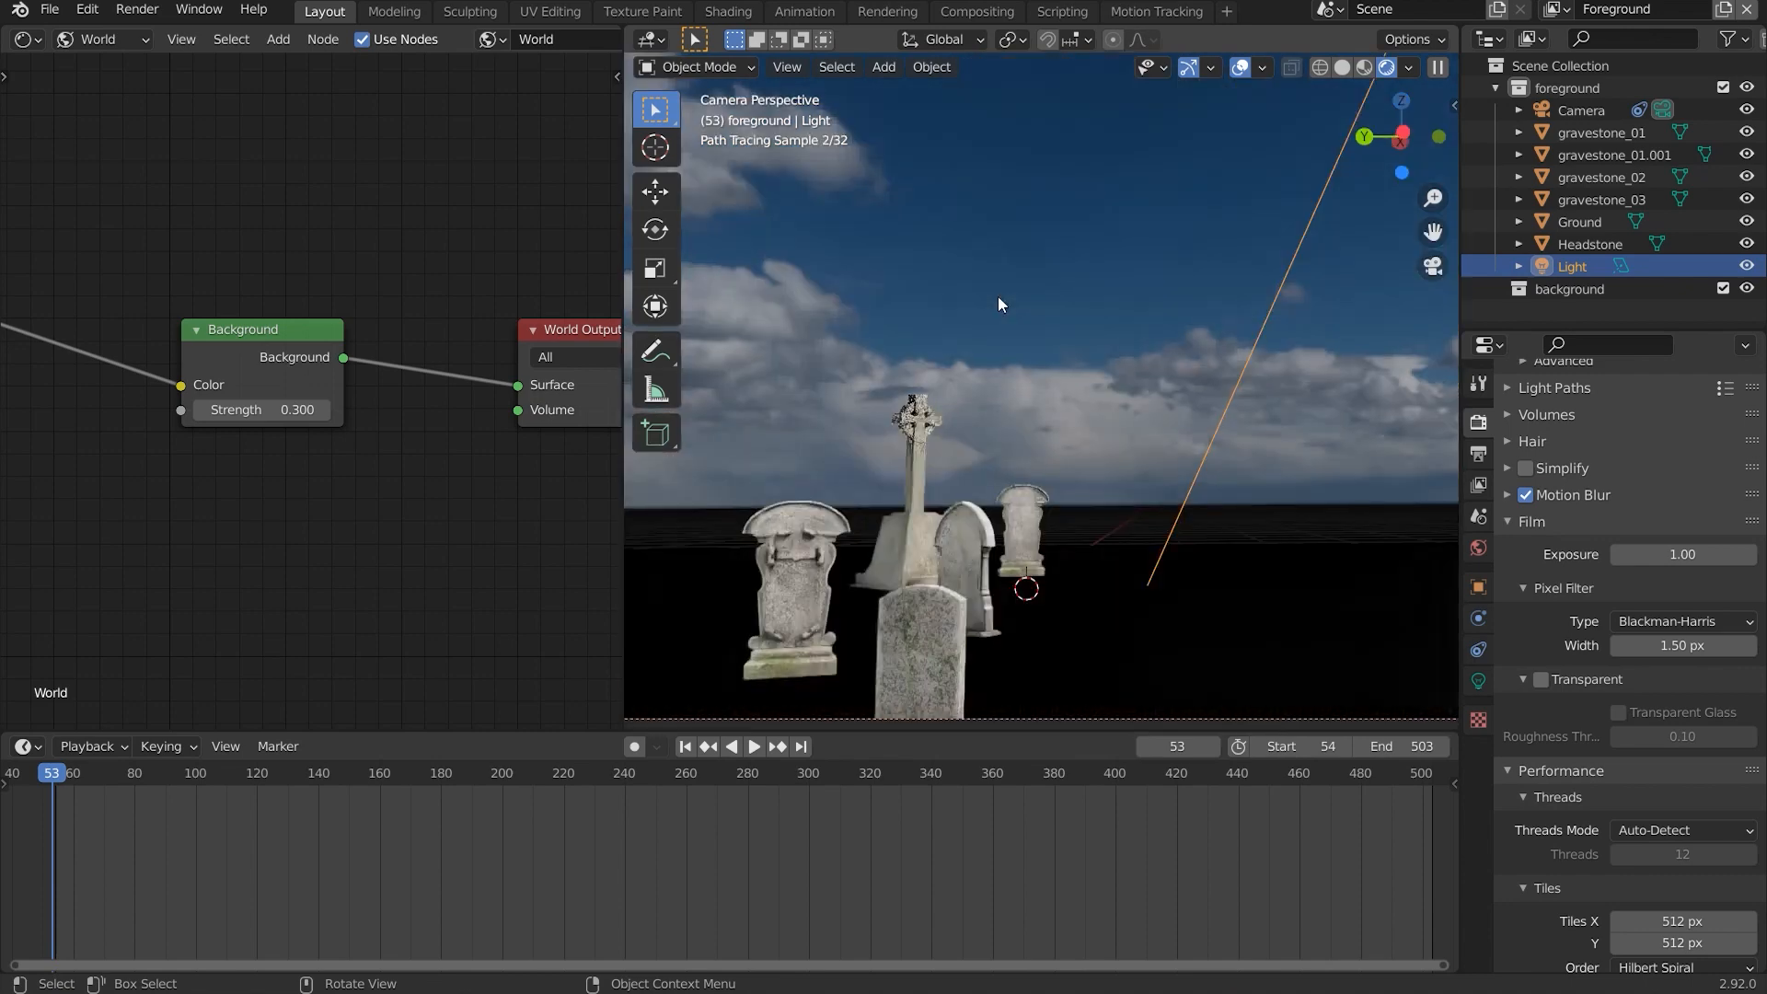
scroll(1073, 477, down, 2)
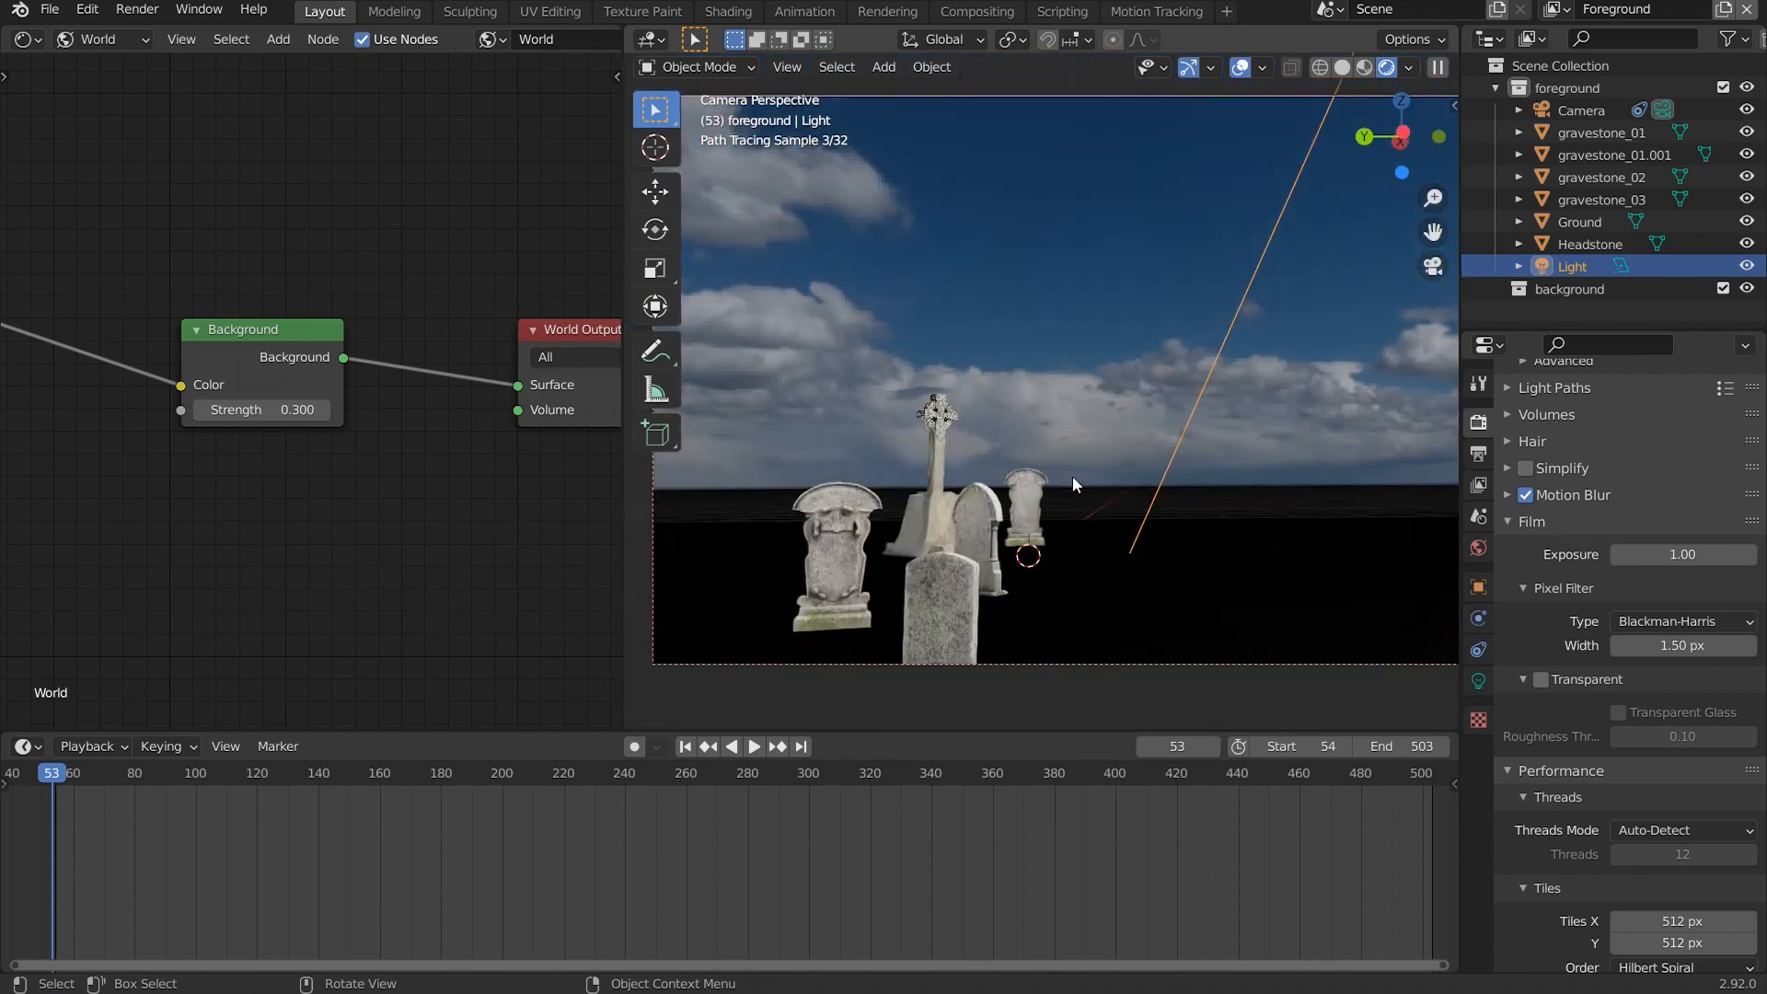
drag(1232, 392, 1166, 318)
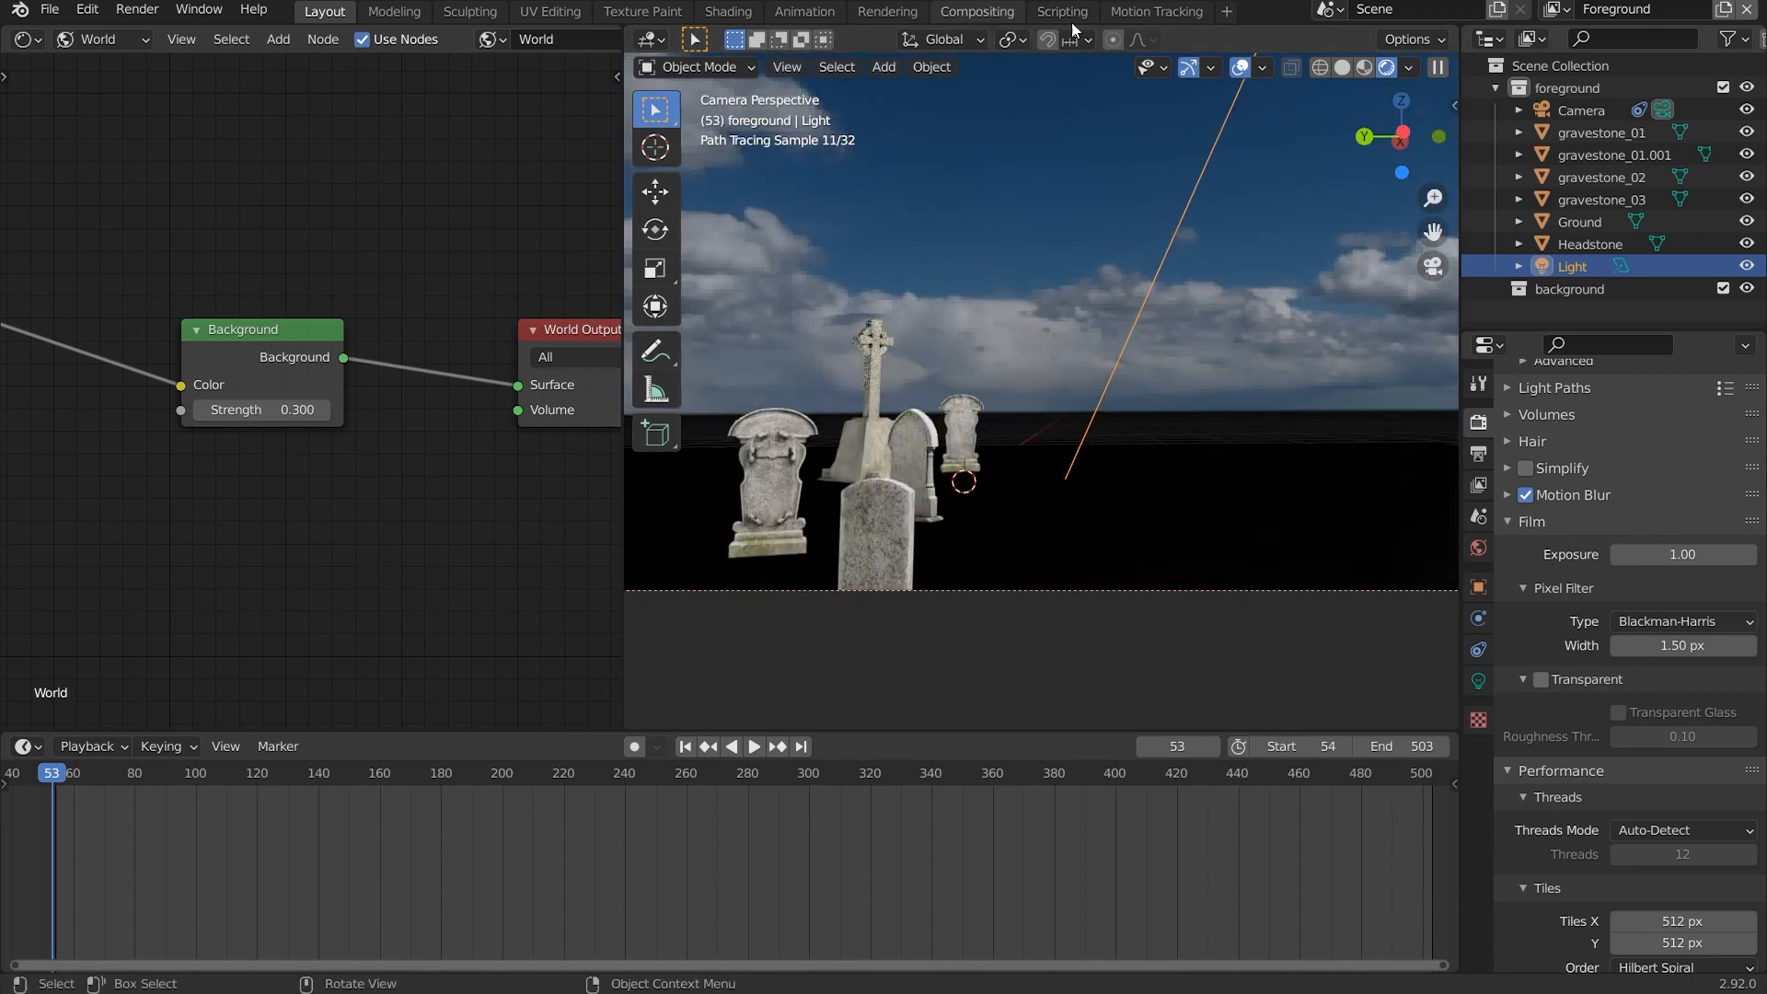
Open the compositing workspace and insert a Normalize node between the Render Layers and Viewer nodes.
click(982, 11)
scroll(711, 300, up, 2)
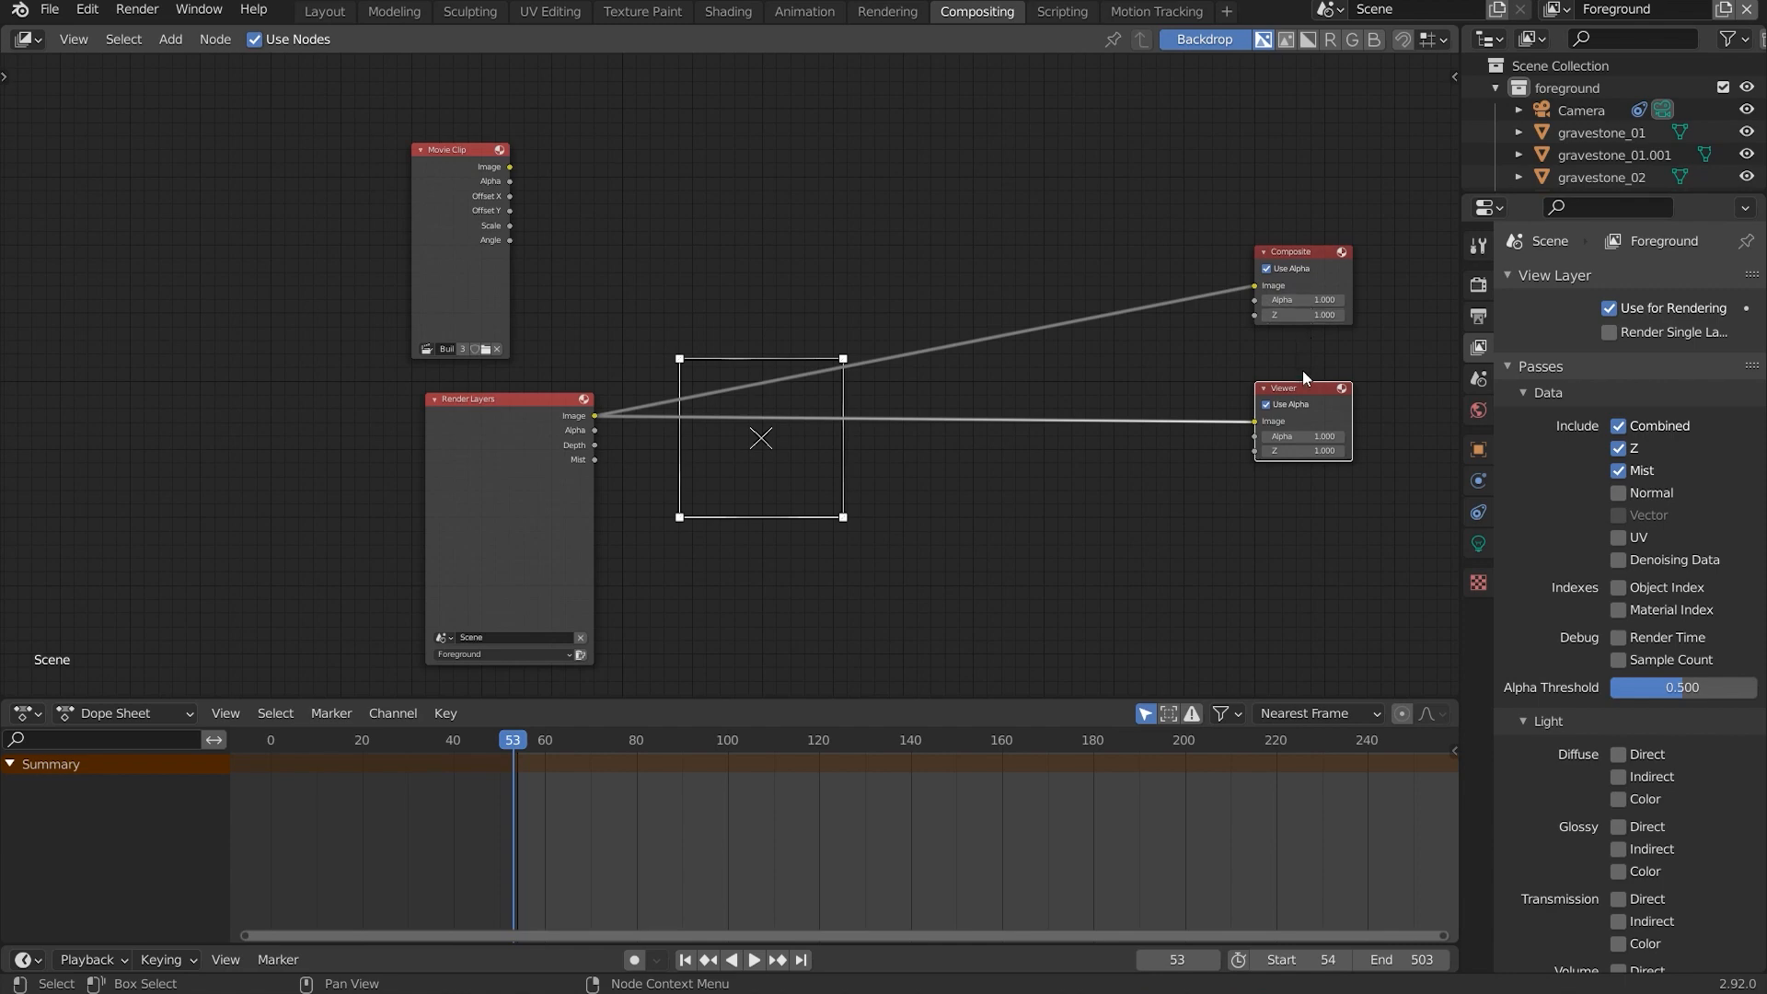
click(1384, 340)
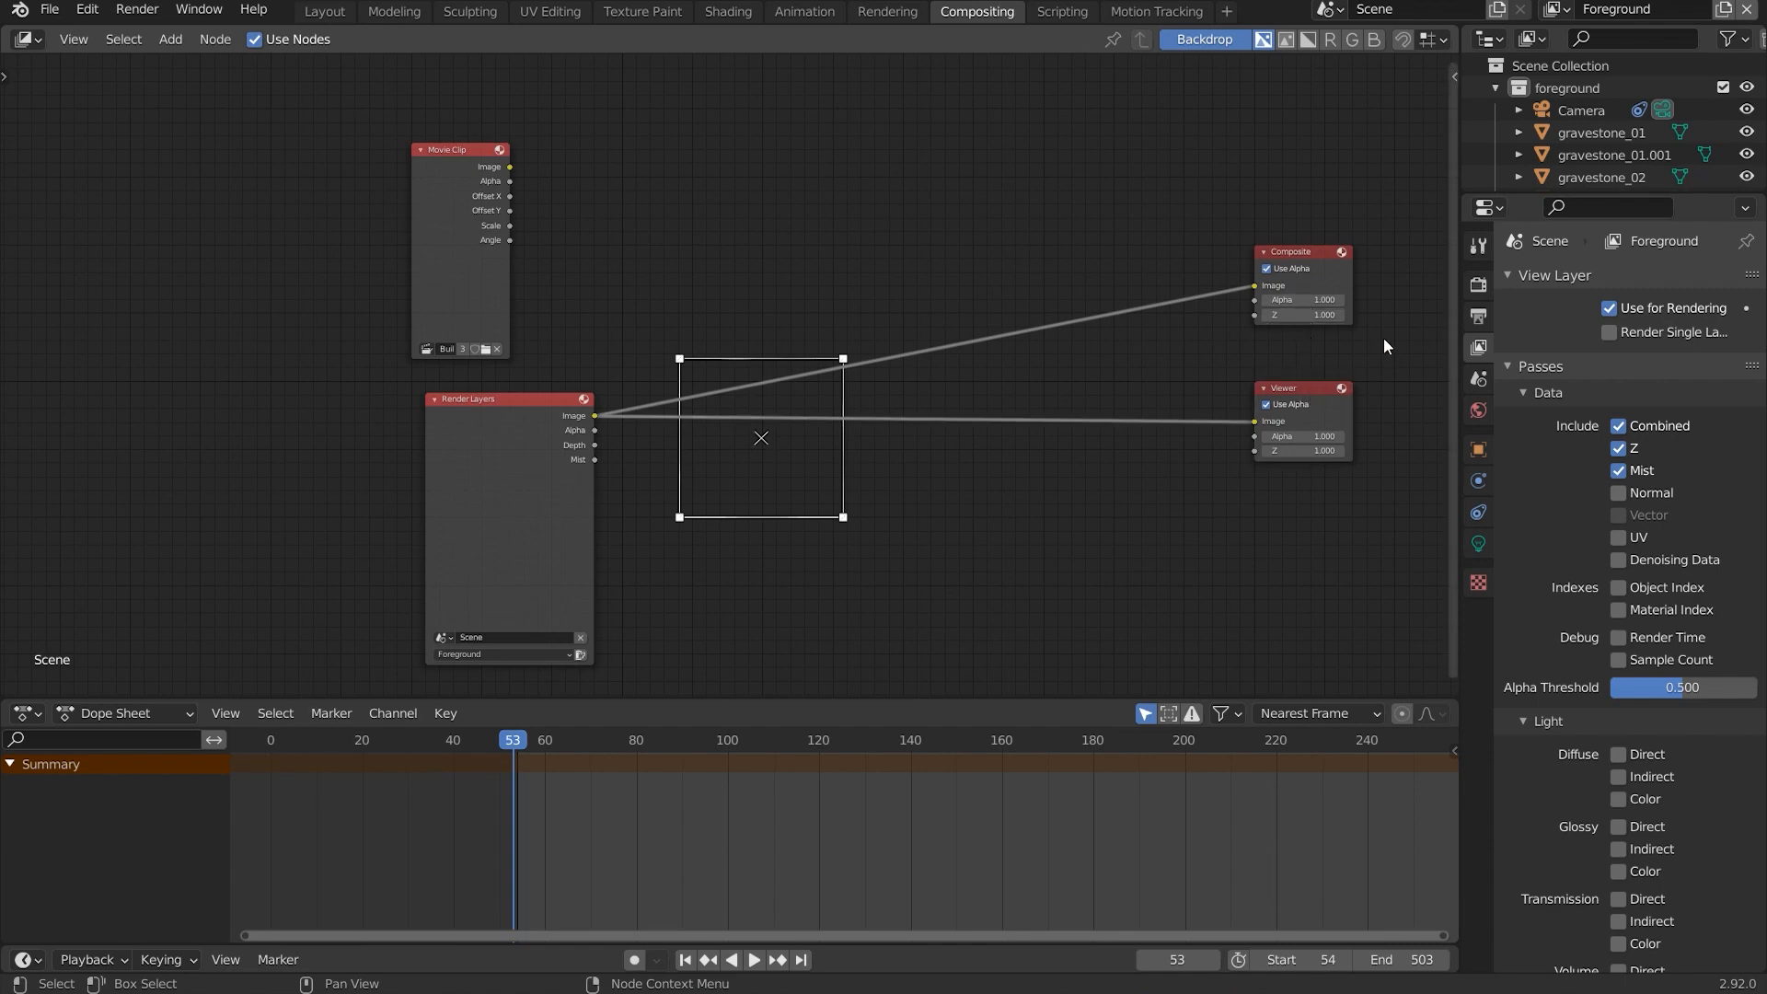
key(shift+a)
click(886, 508)
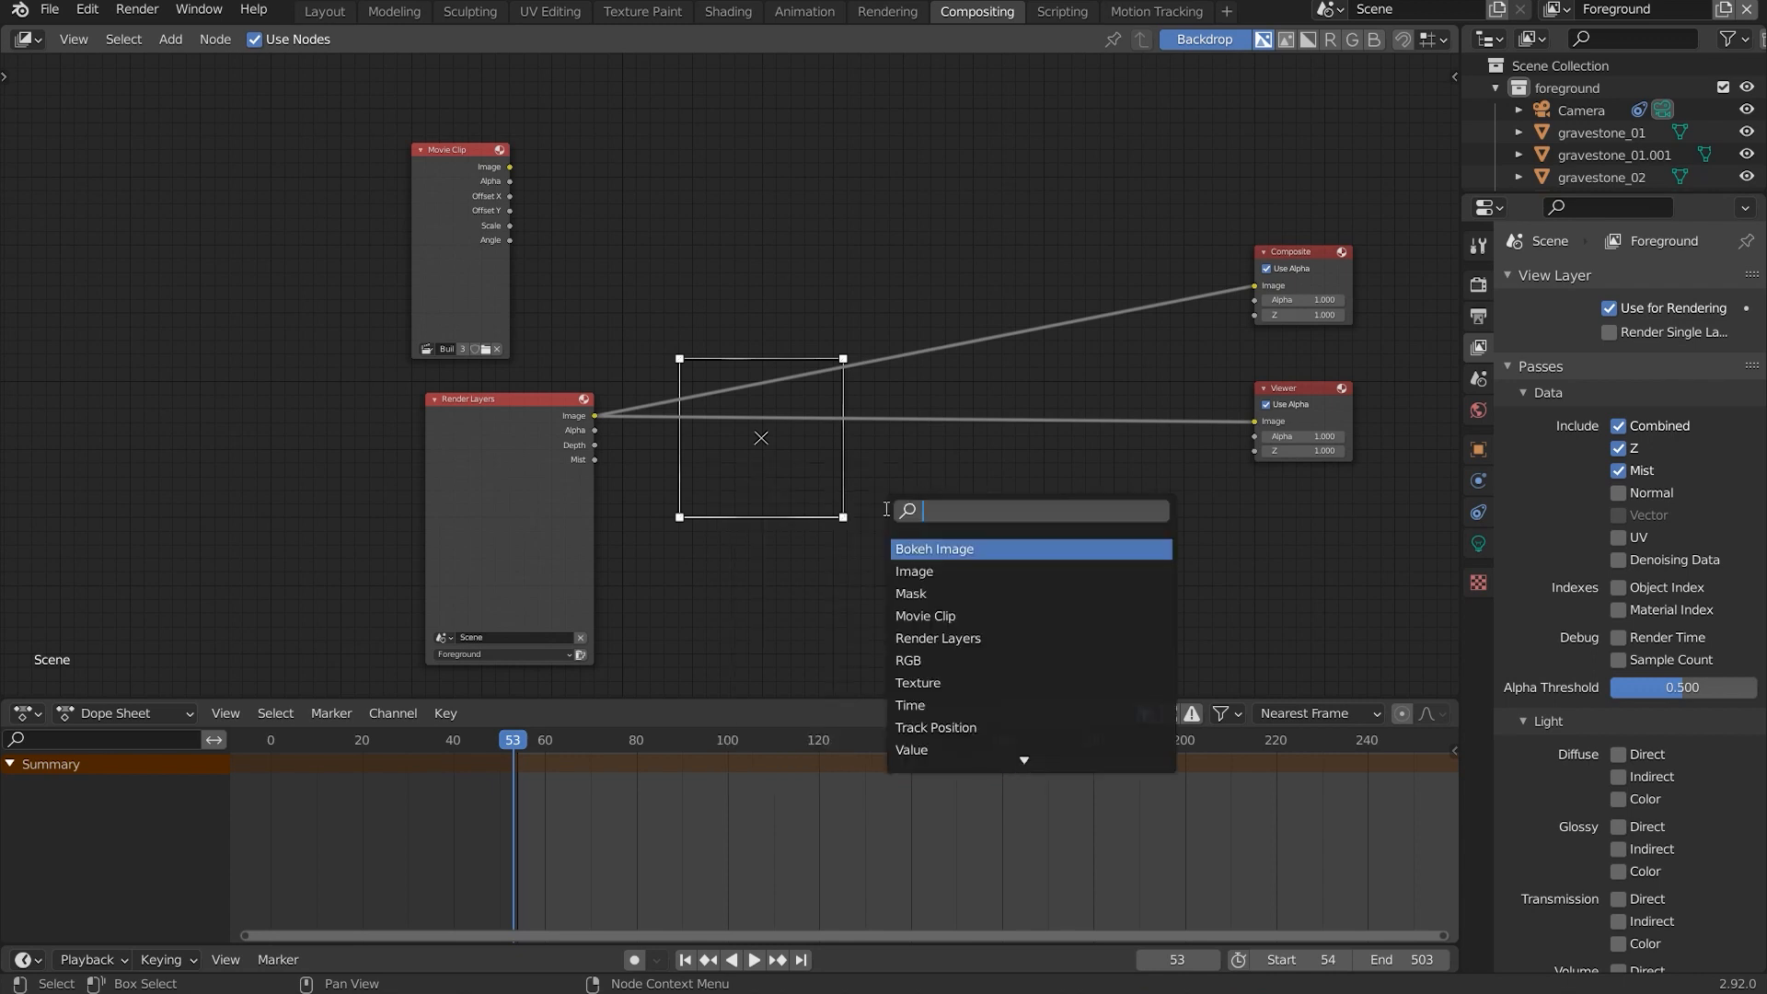
text(NOR)
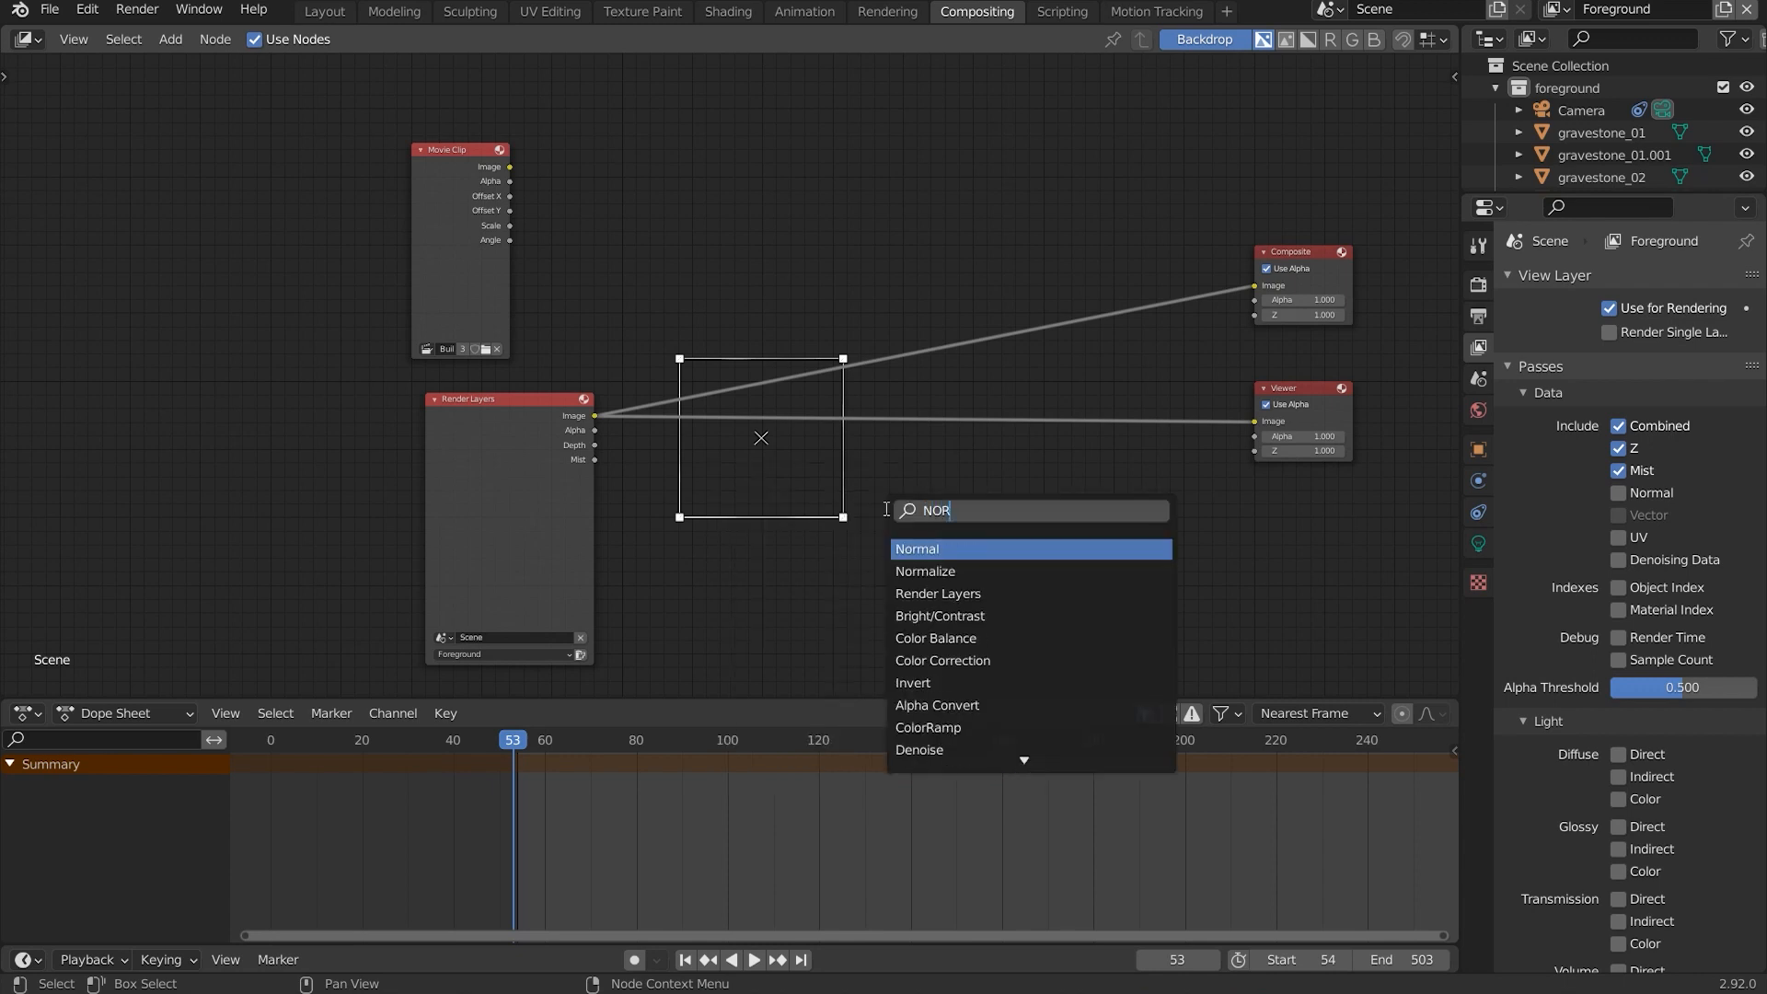
key(Down)
key(Return)
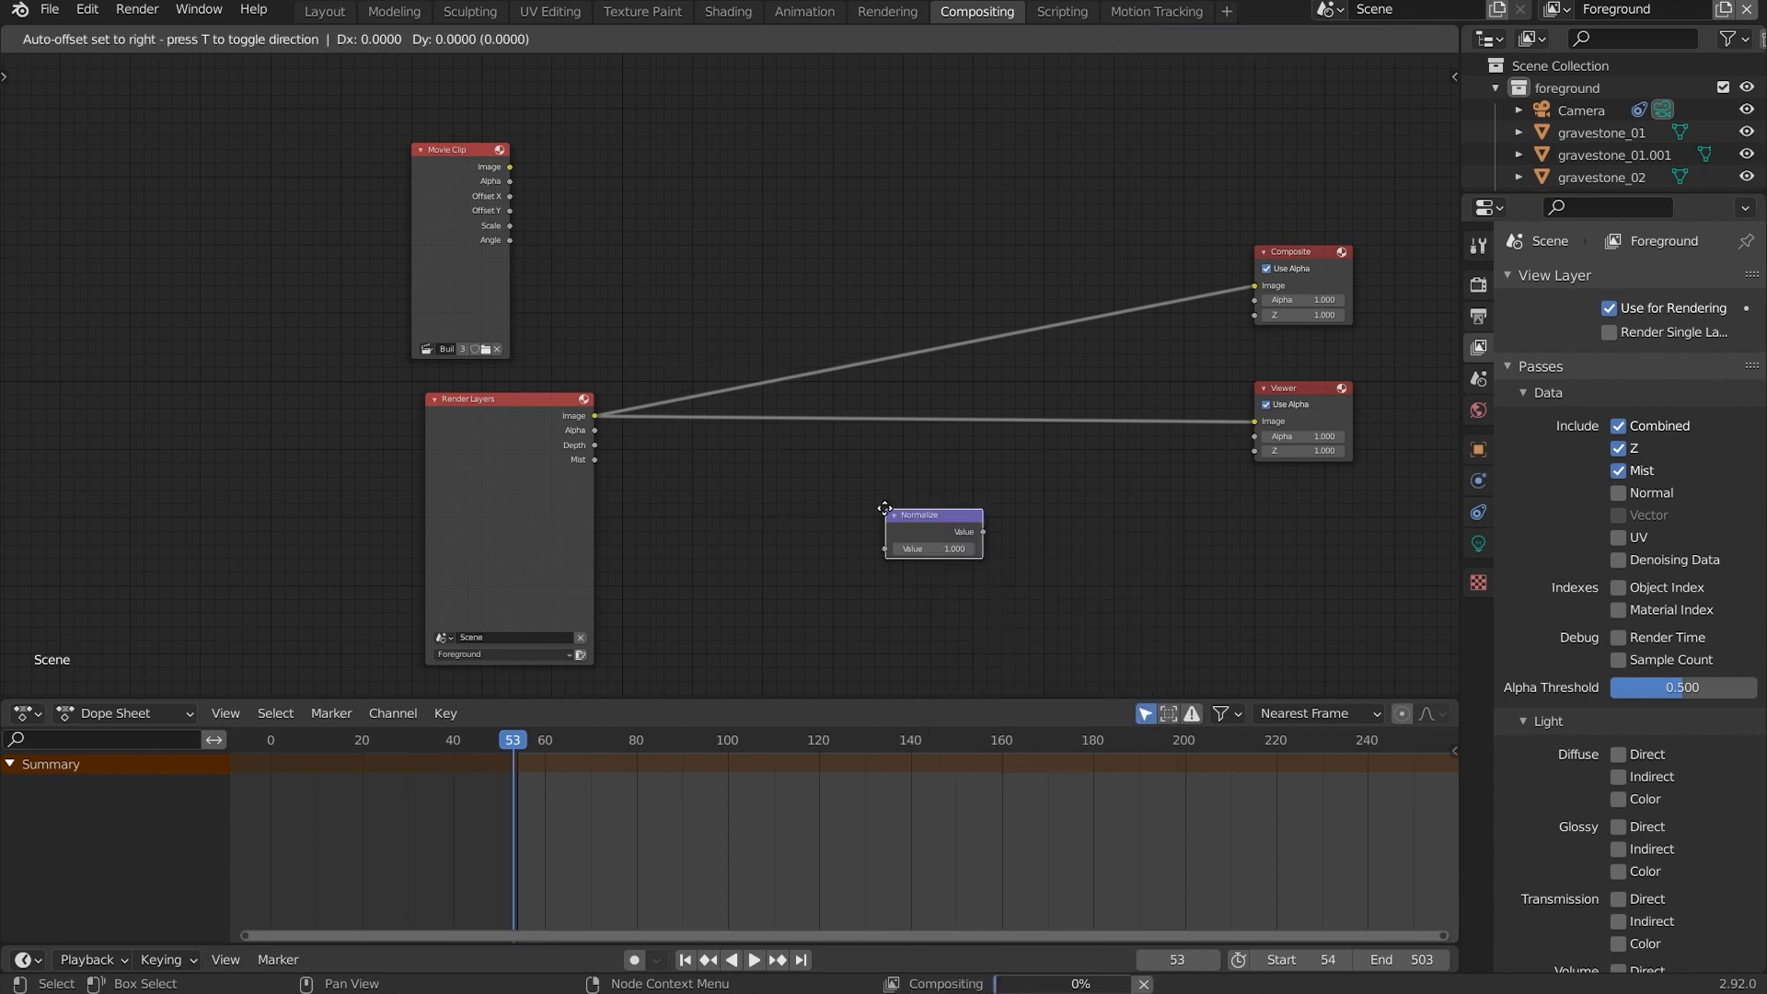
click(837, 391)
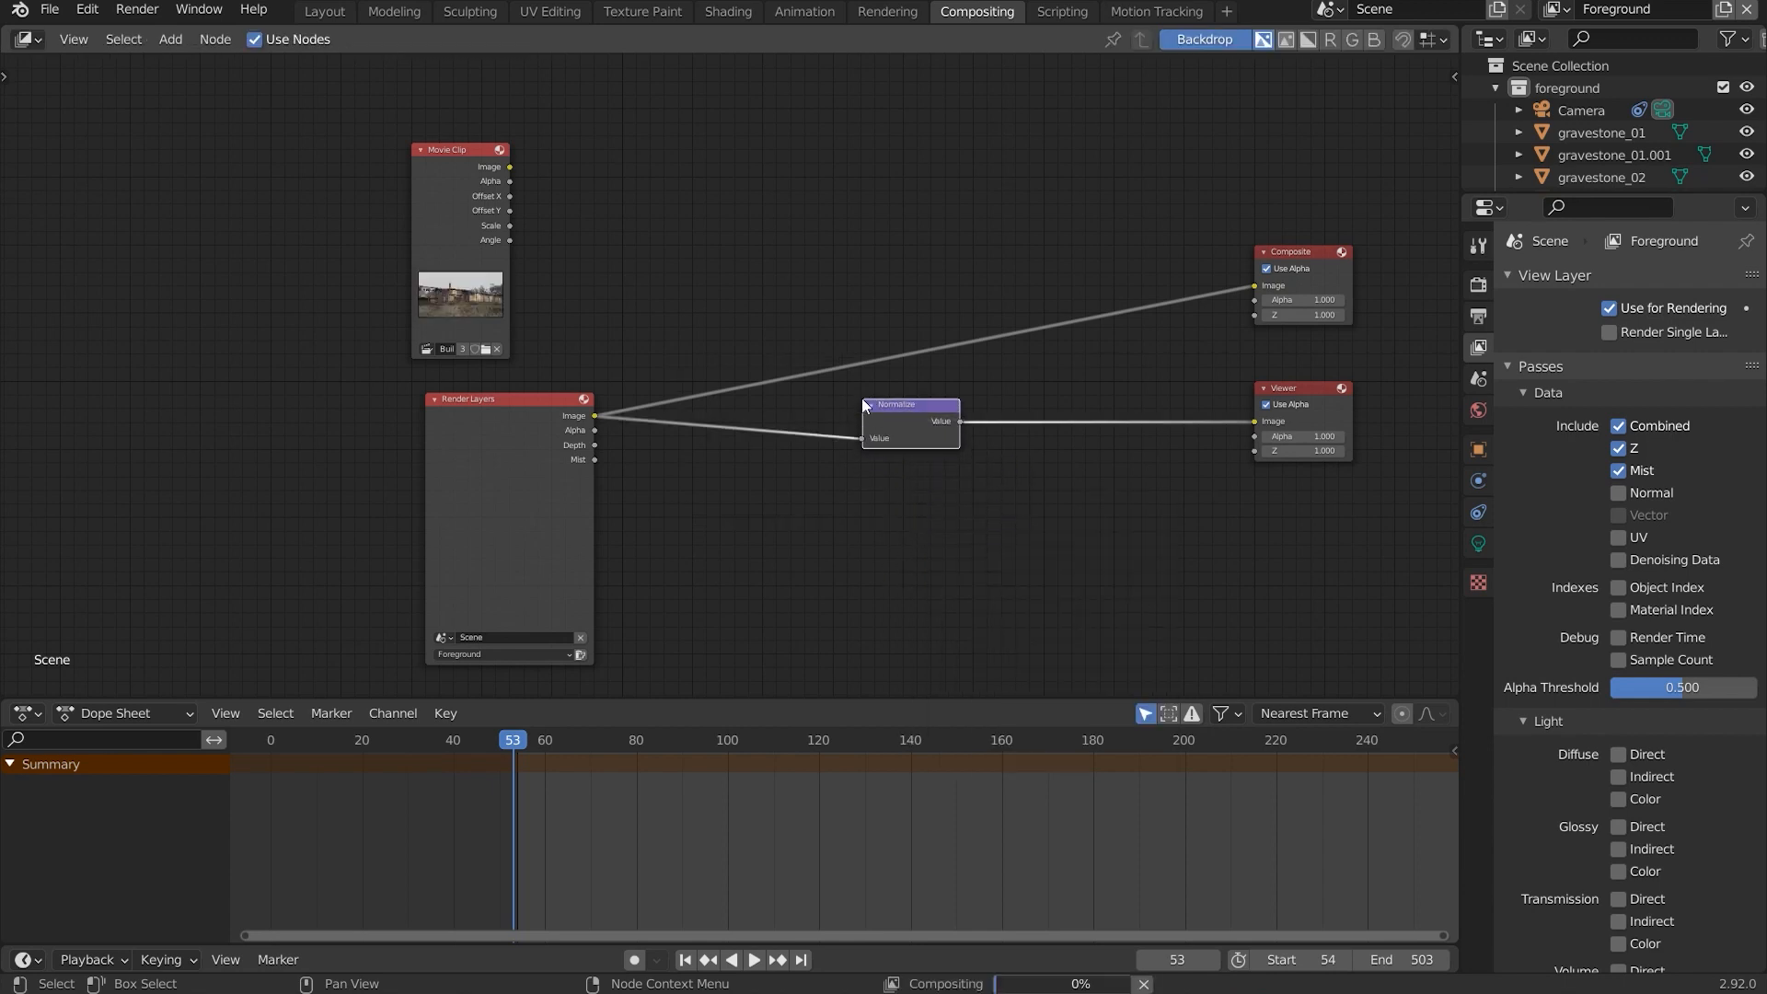
Feed the Render Layers Depth output into Normalize and link the Normalize value to the Composite image input.
scroll(574, 467, up, 3)
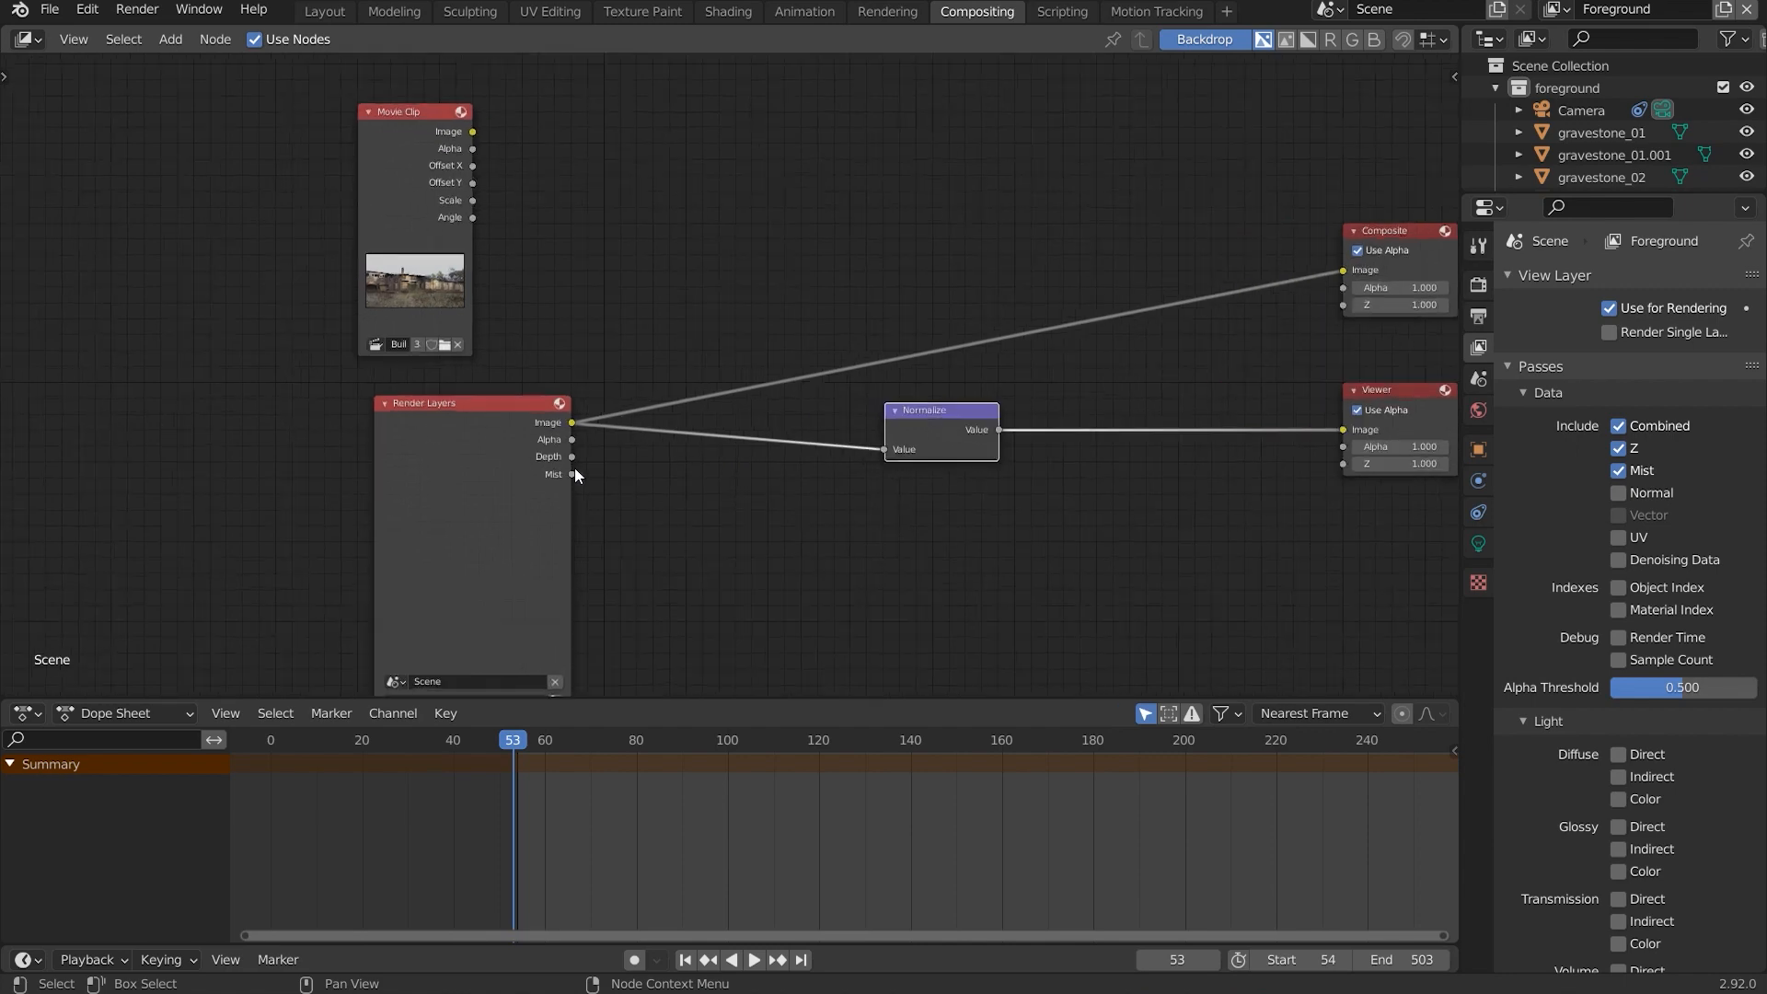
drag(547, 472, 909, 462)
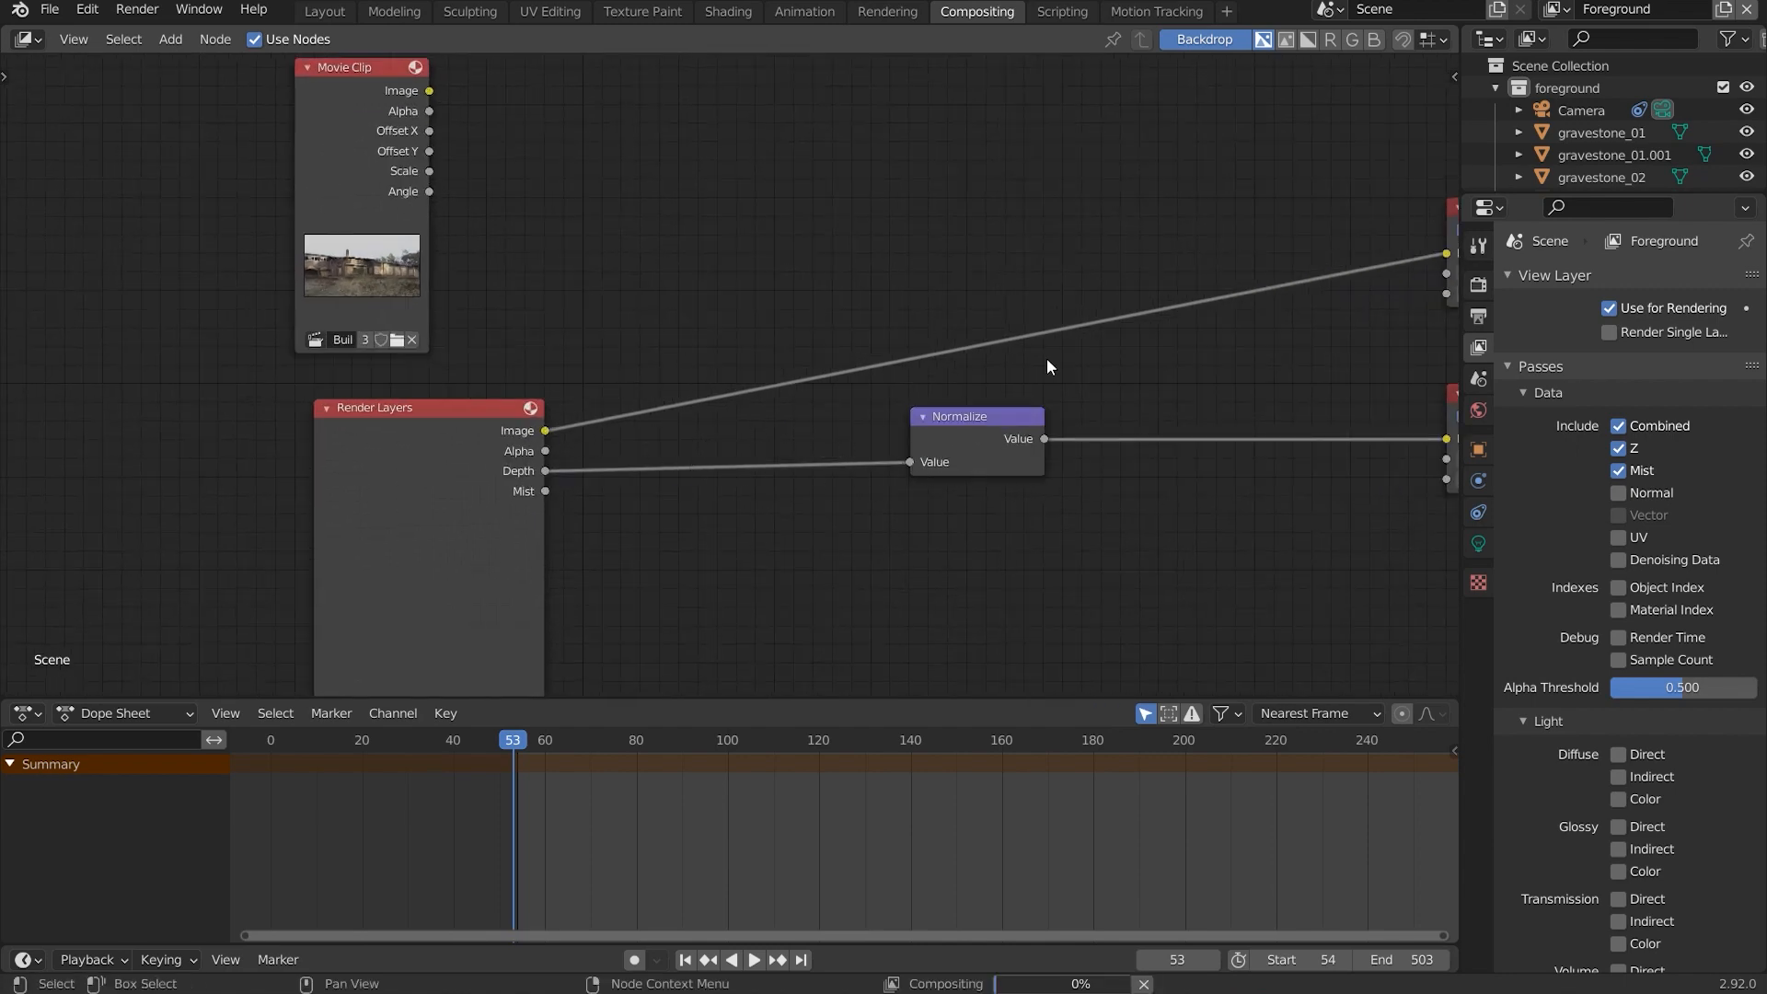
key(Home)
mouse_move(1205, 281)
mouse_down()
mouse_move(856, 472)
mouse_move(1202, 250)
mouse_move(1215, 284)
mouse_up()
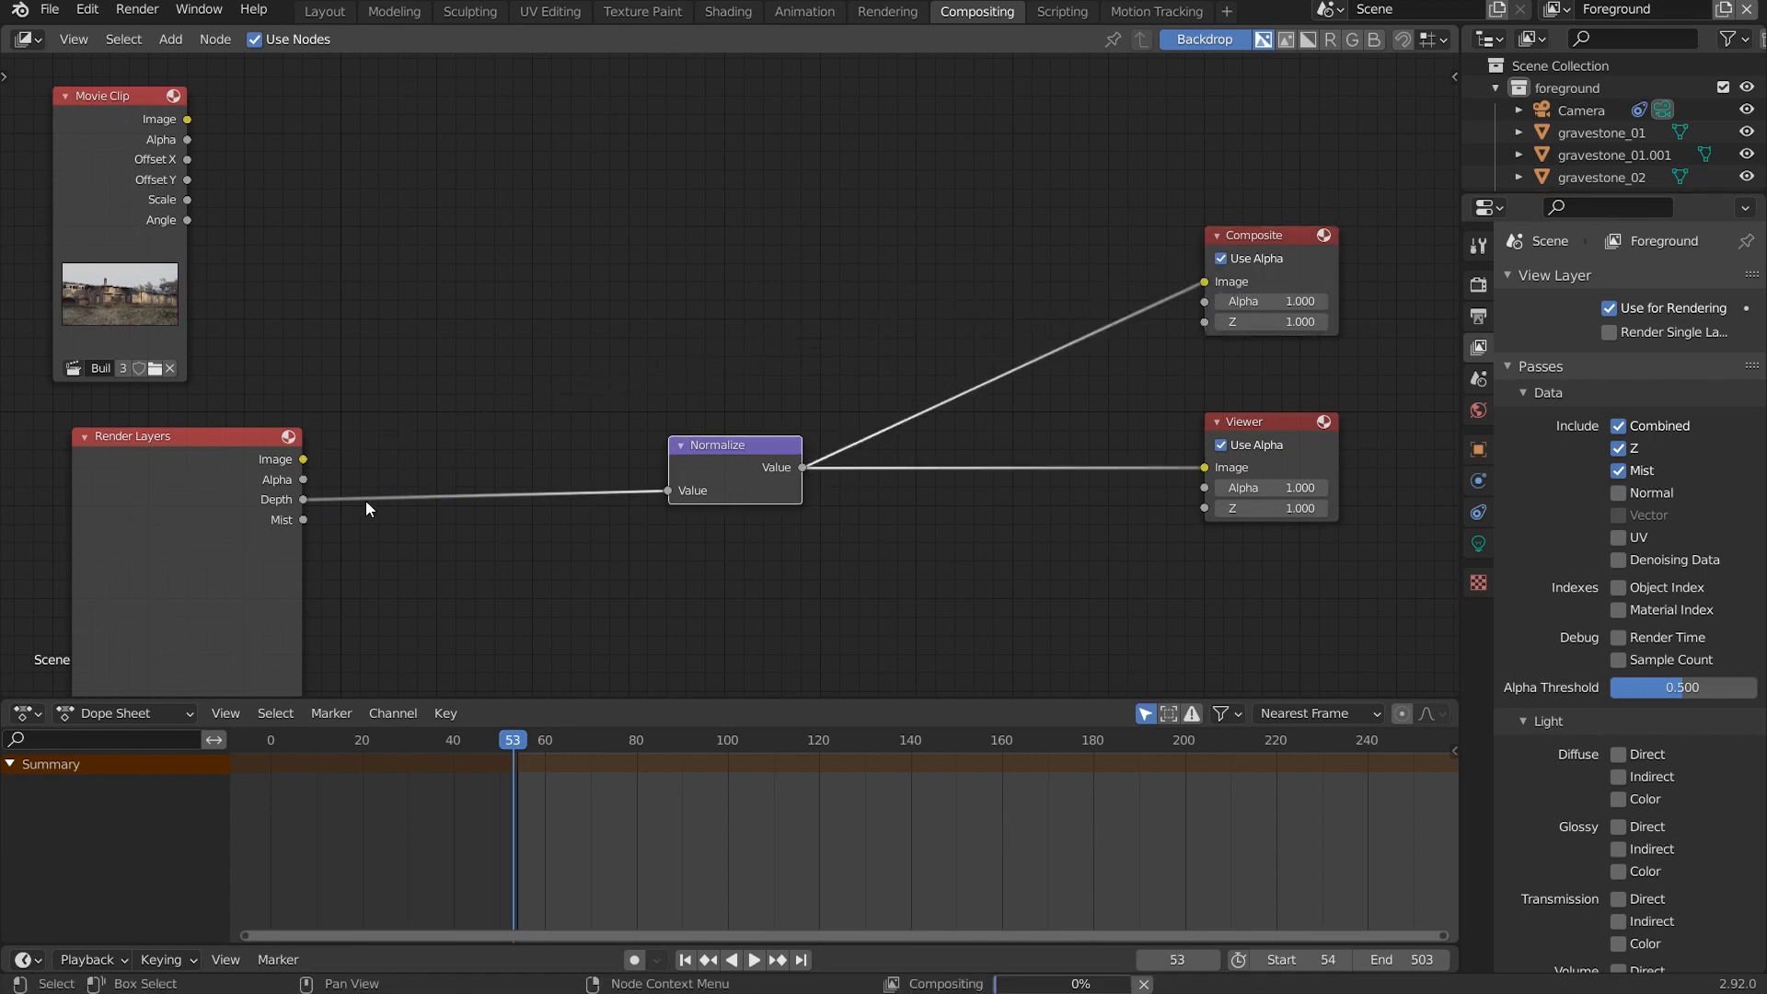
Replace the Depth link into Normalize with the Render Layers Mist output.
scroll(590, 451, left, 5)
scroll(590, 451, down, 3)
click(499, 421)
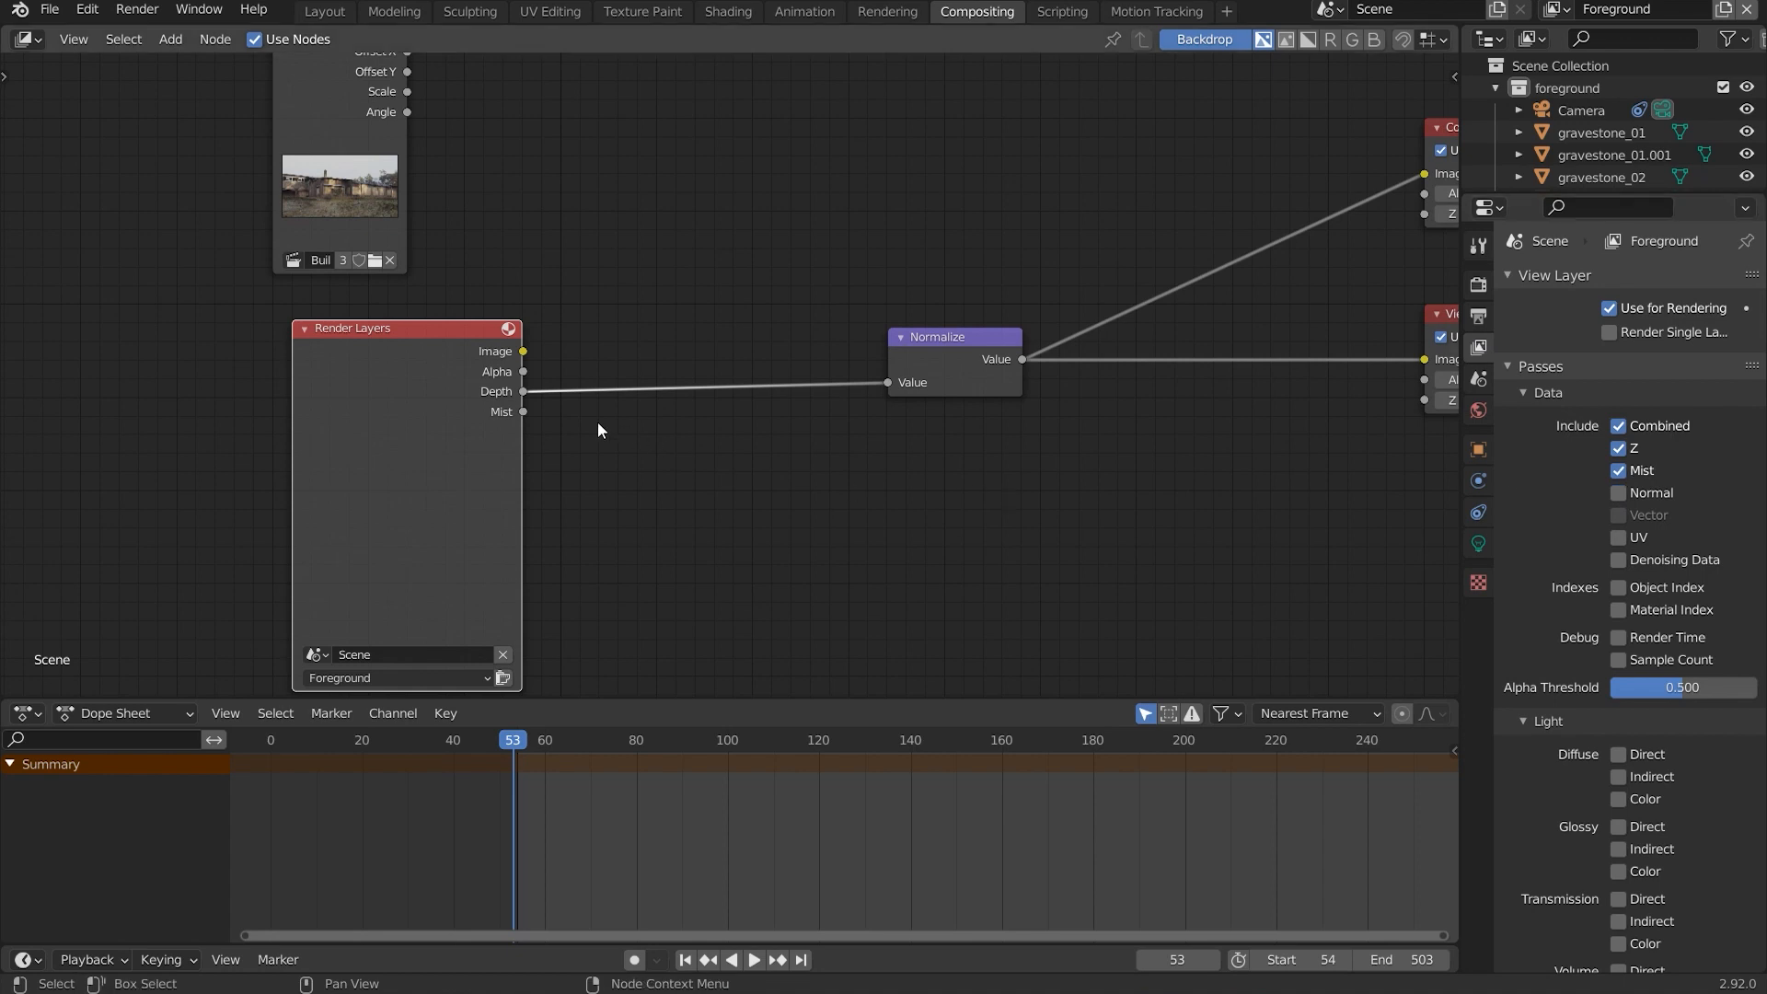
drag(522, 412, 888, 383)
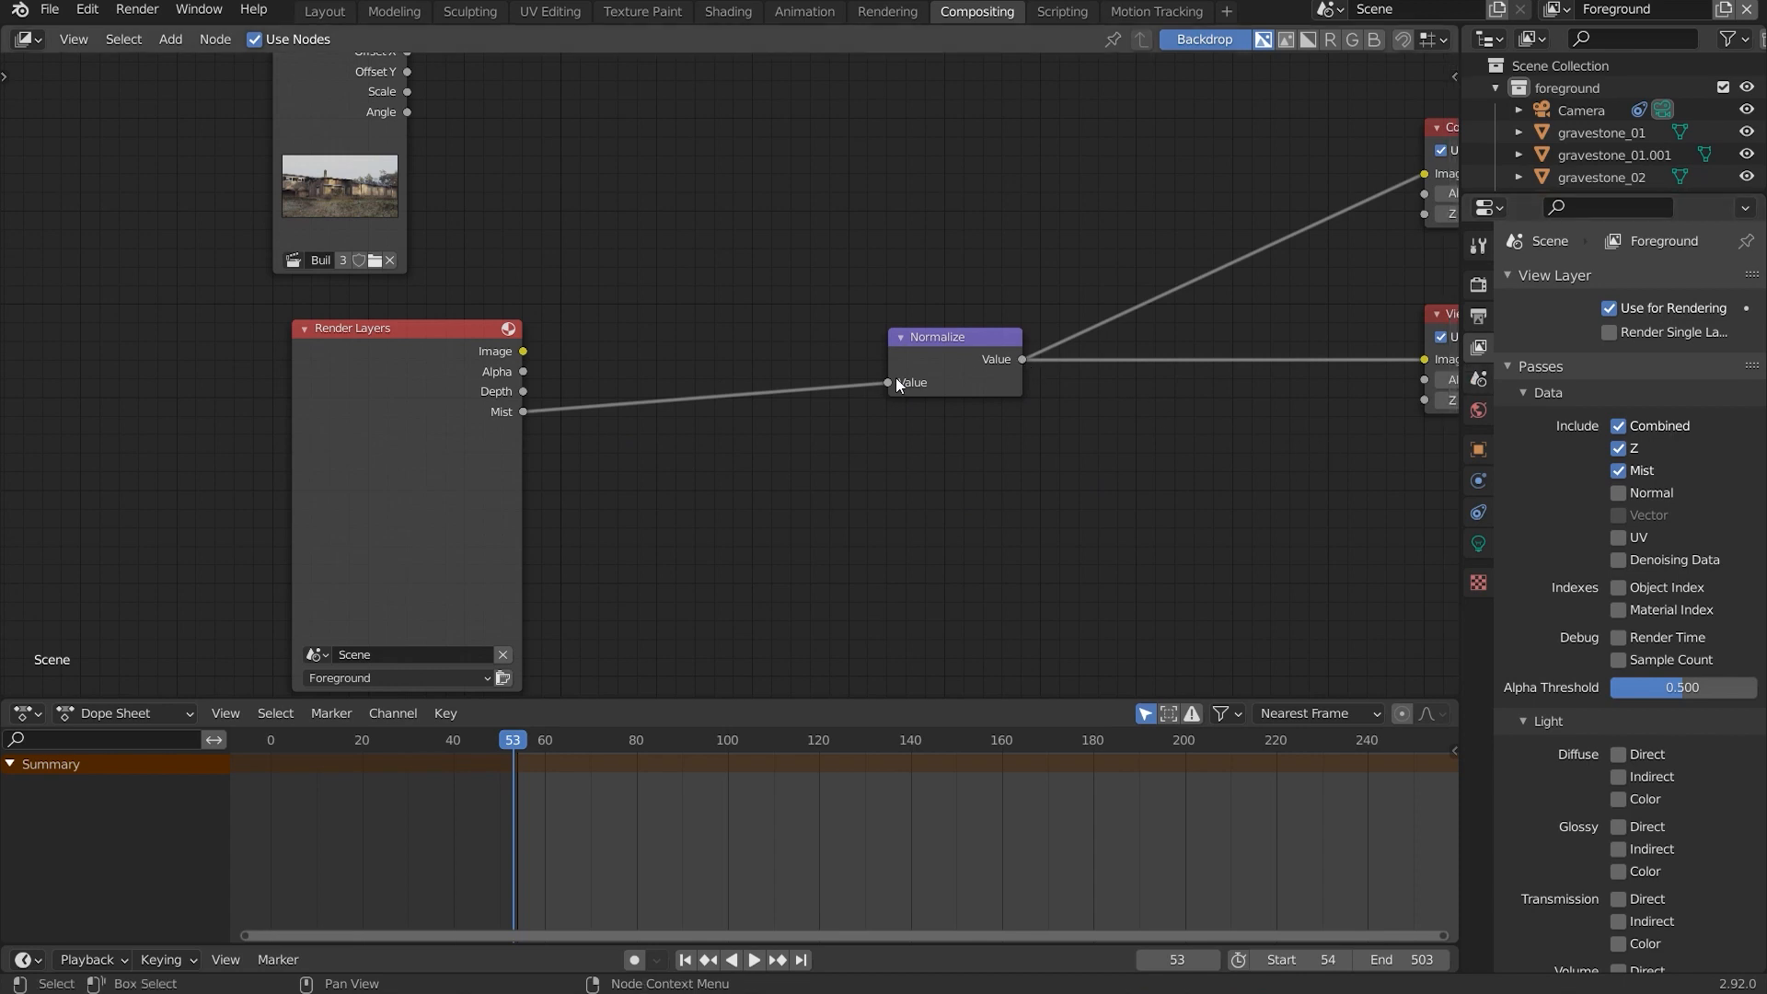
Insert a Map Range node between the Mist output and the Normalize node.
key(shift+a)
click(870, 373)
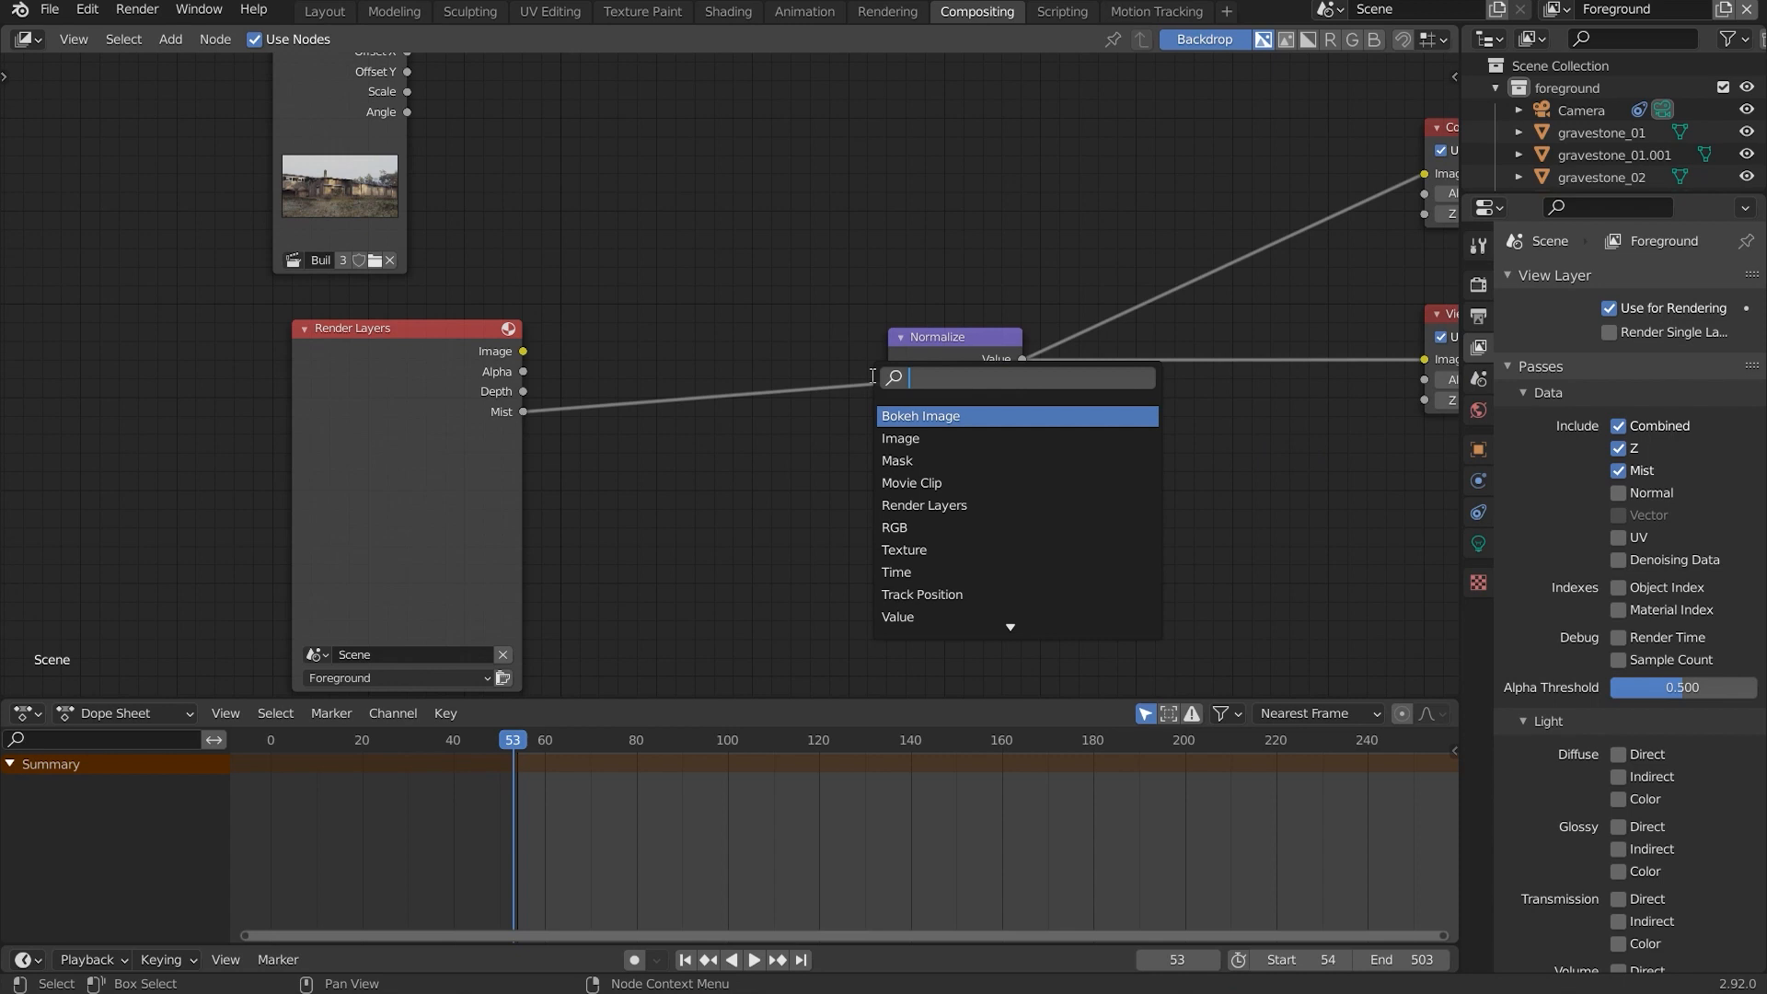
text(MIN)
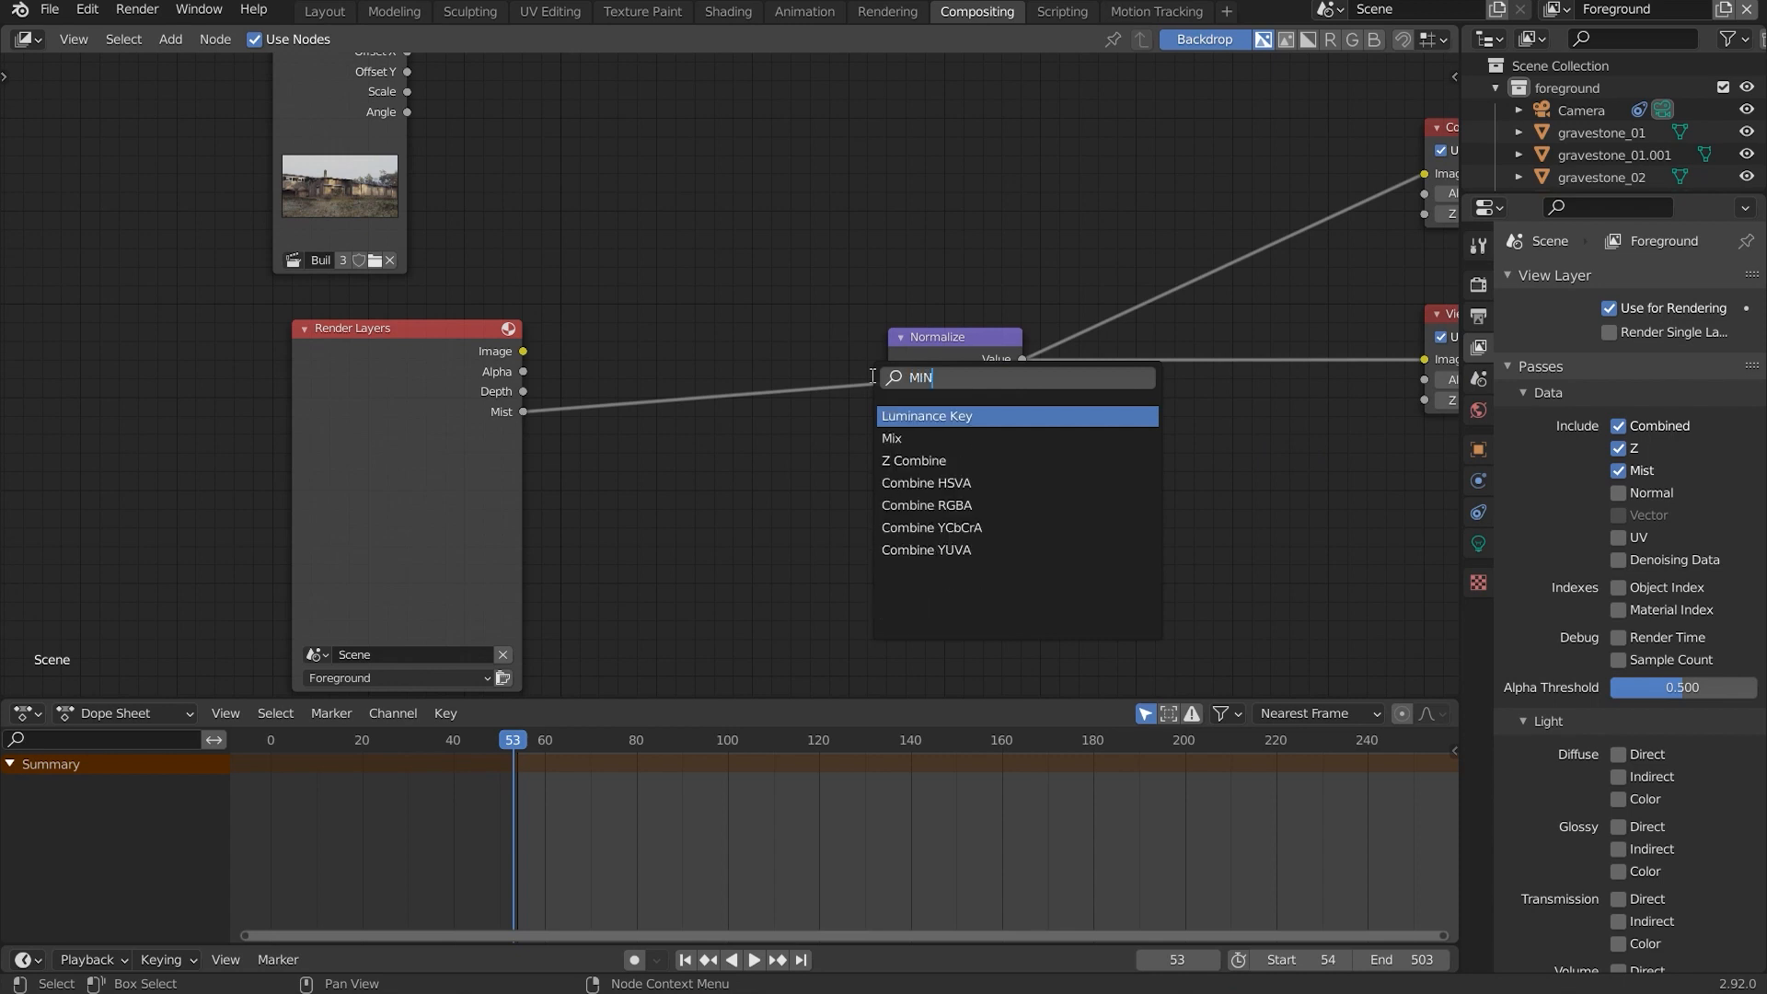
key(BackSpace)
key(BackSpace)
key(BackSpace)
text(RANGE)
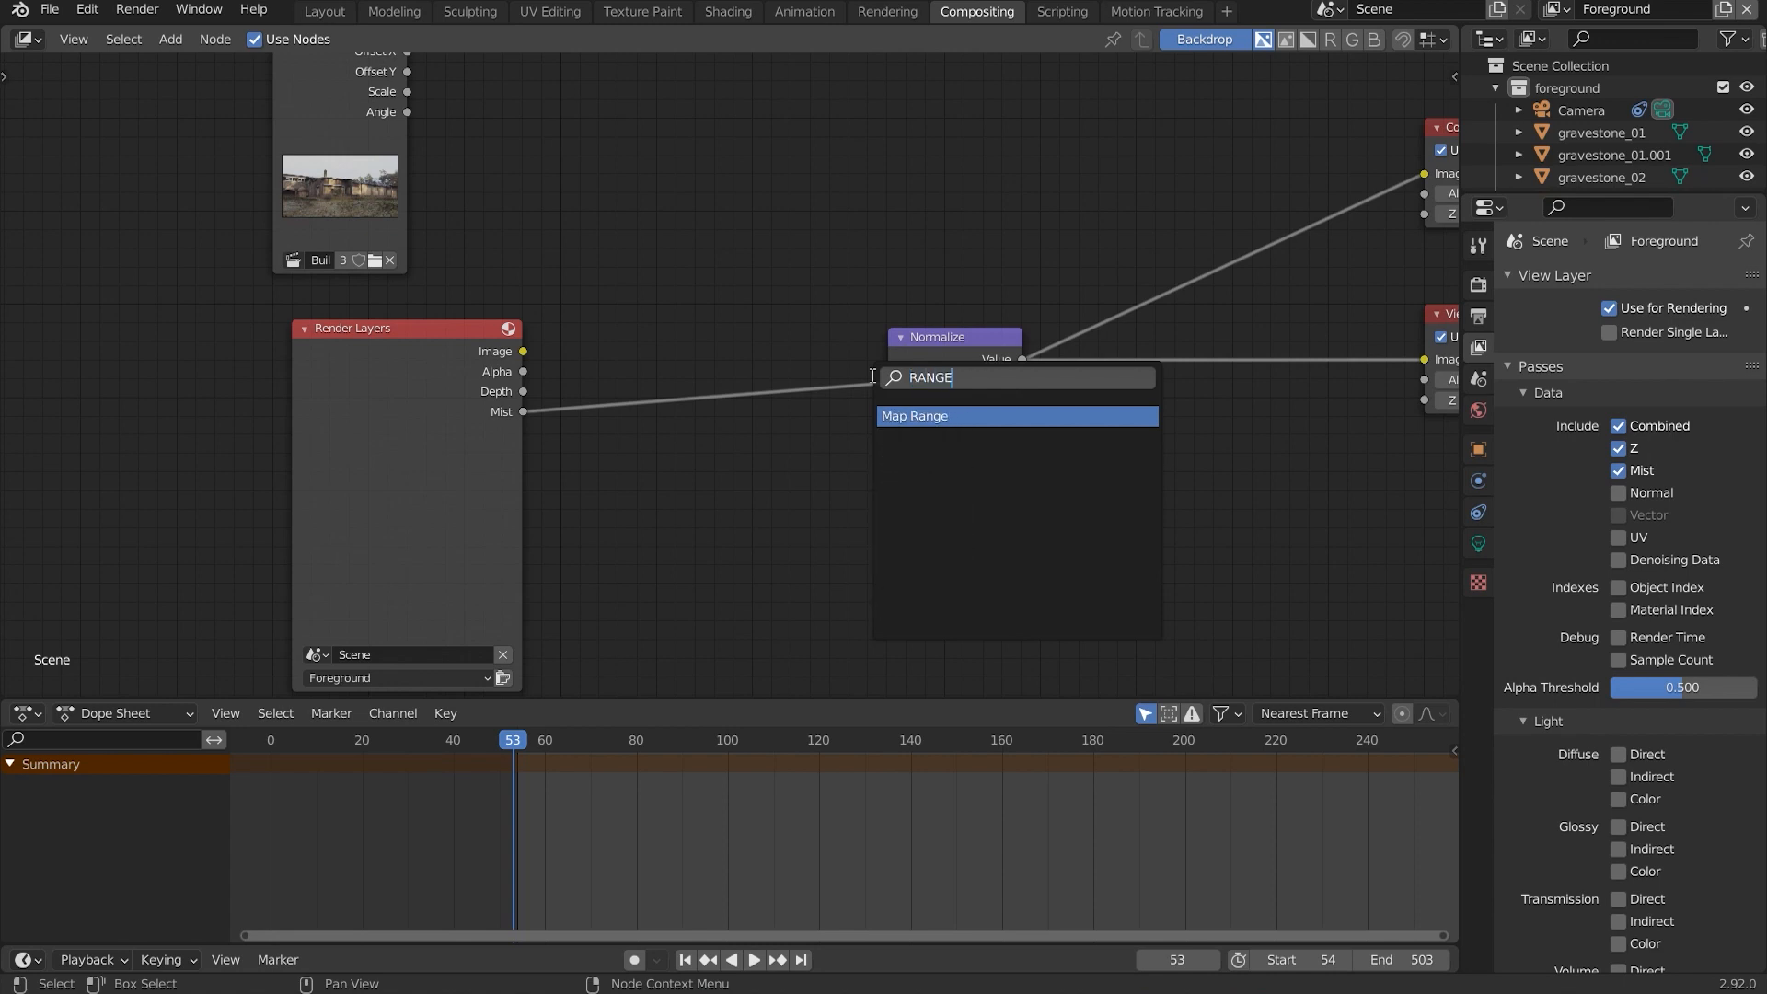
key(Return)
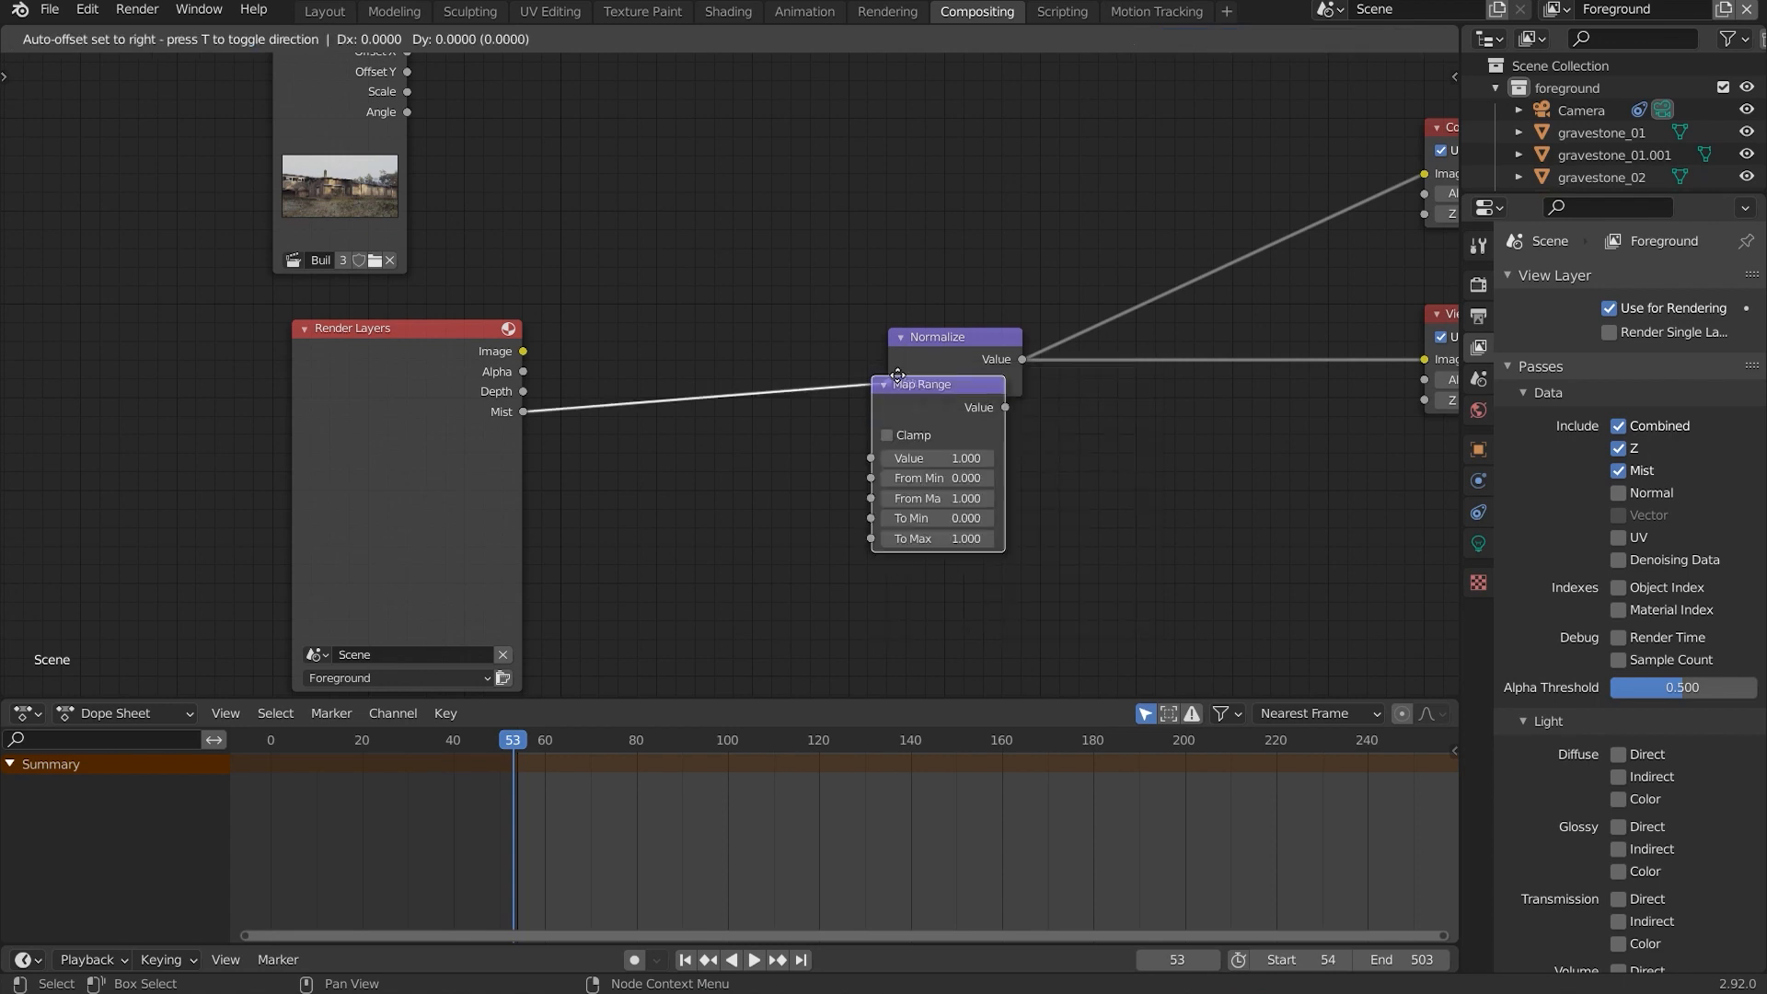
click(680, 321)
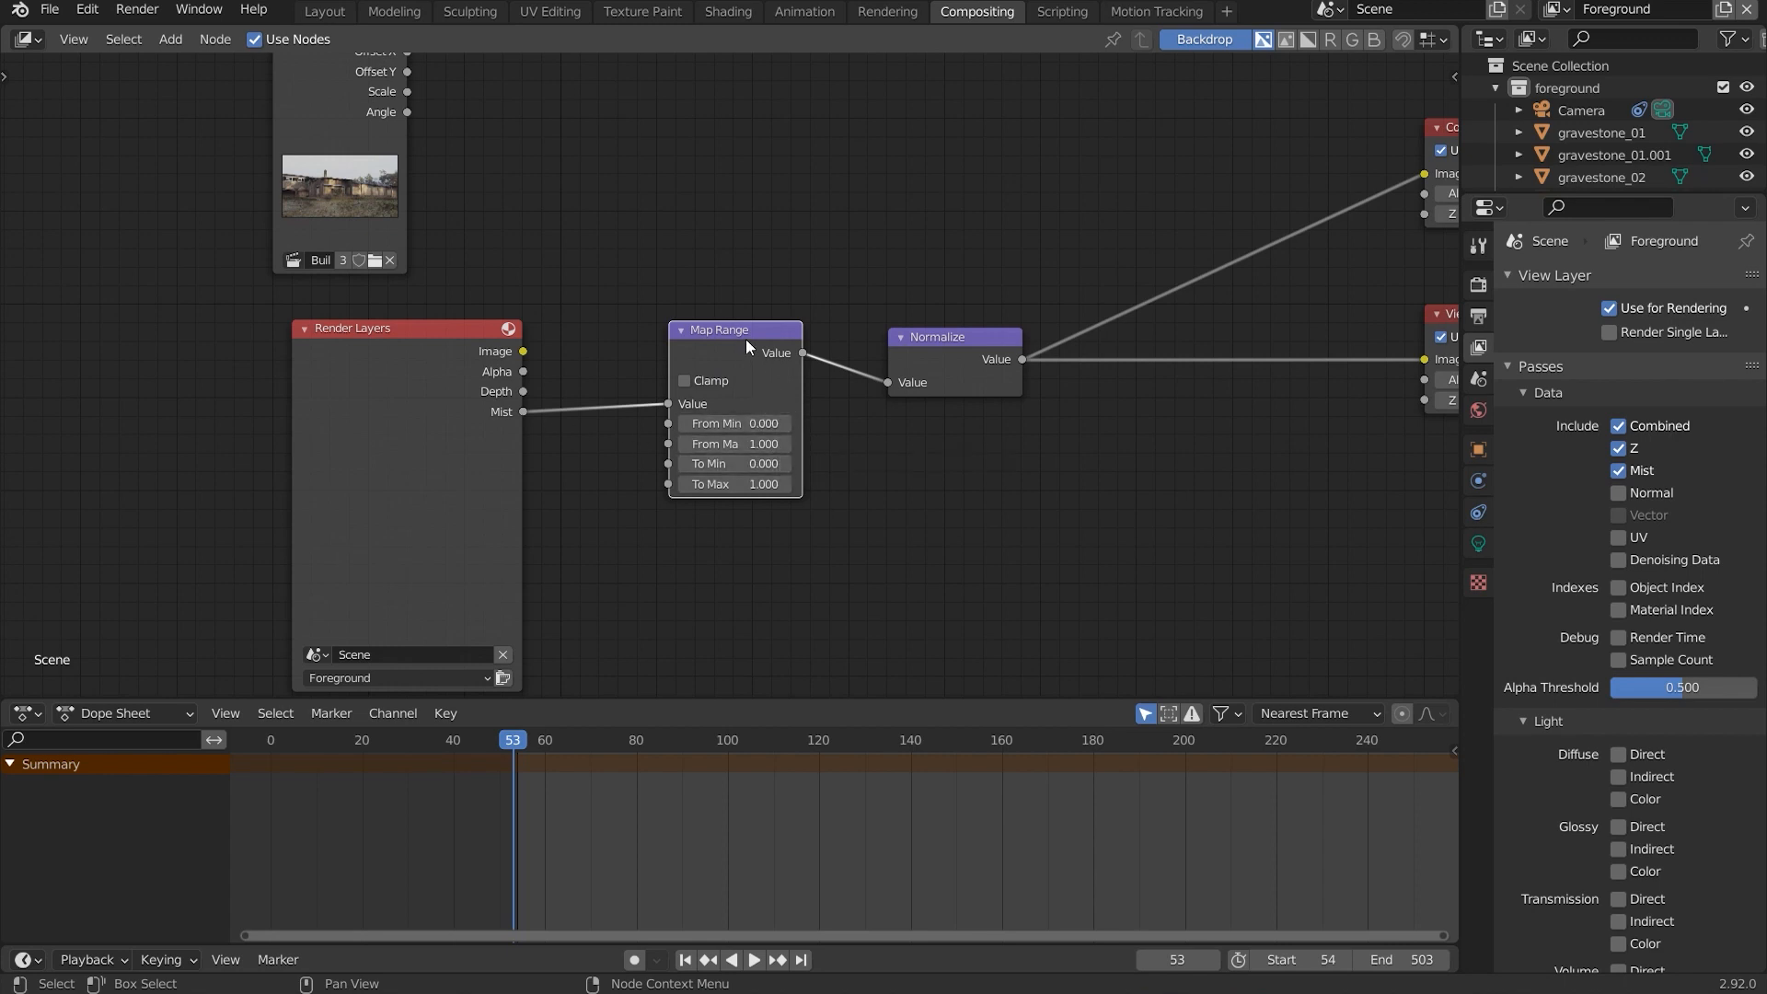
Delete the Map Range node and reconnect the Mist output directly to Normalize.
key(x)
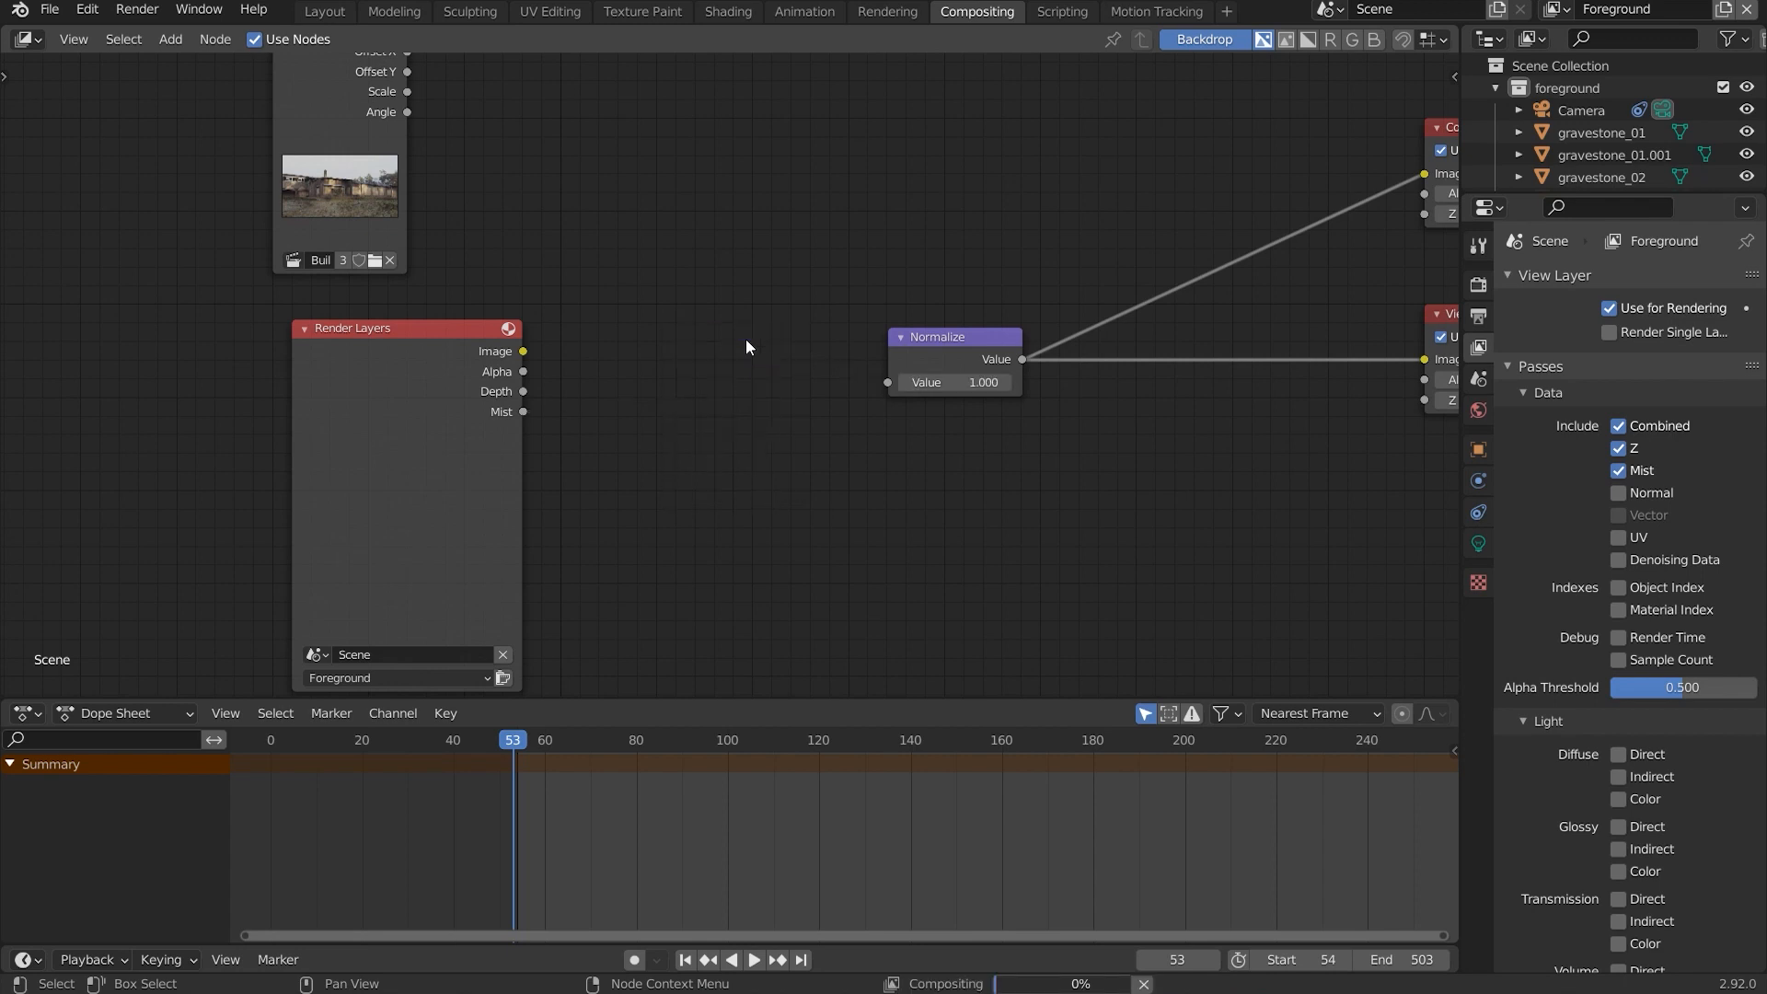
drag(530, 408, 889, 382)
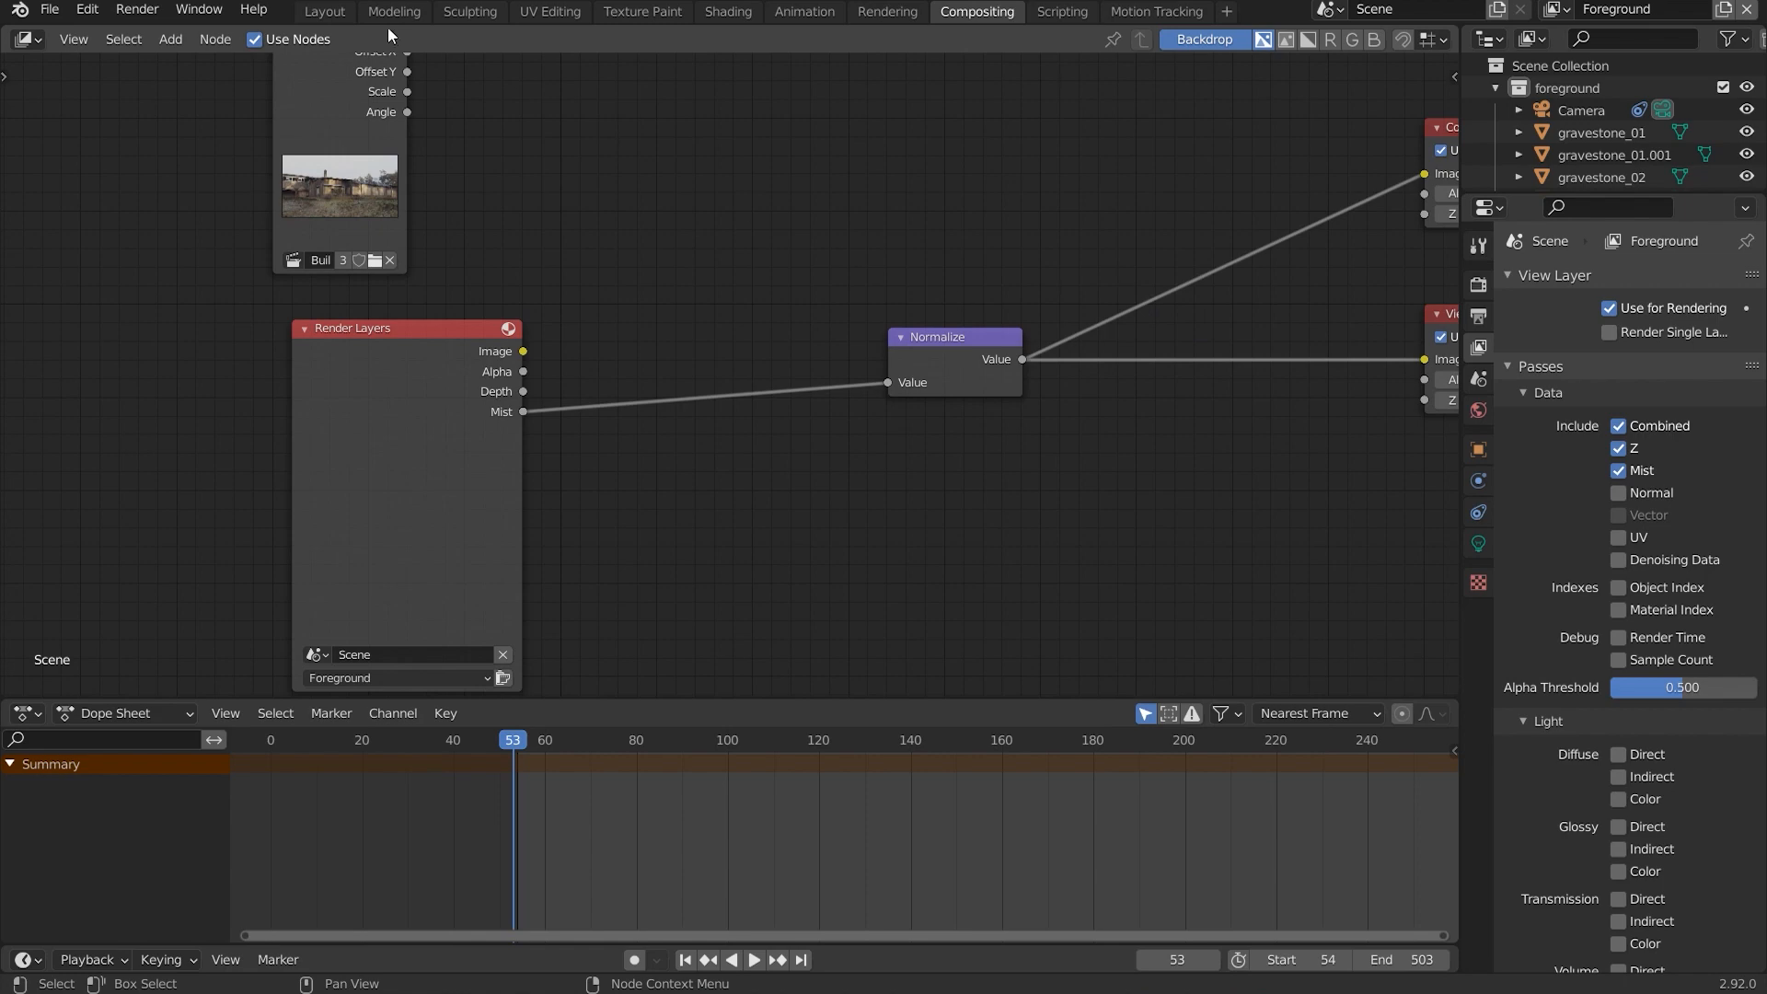
Return to the layout workspace, merge the Shader Editor area into the 3D viewport, and center the camera frame.
click(344, 10)
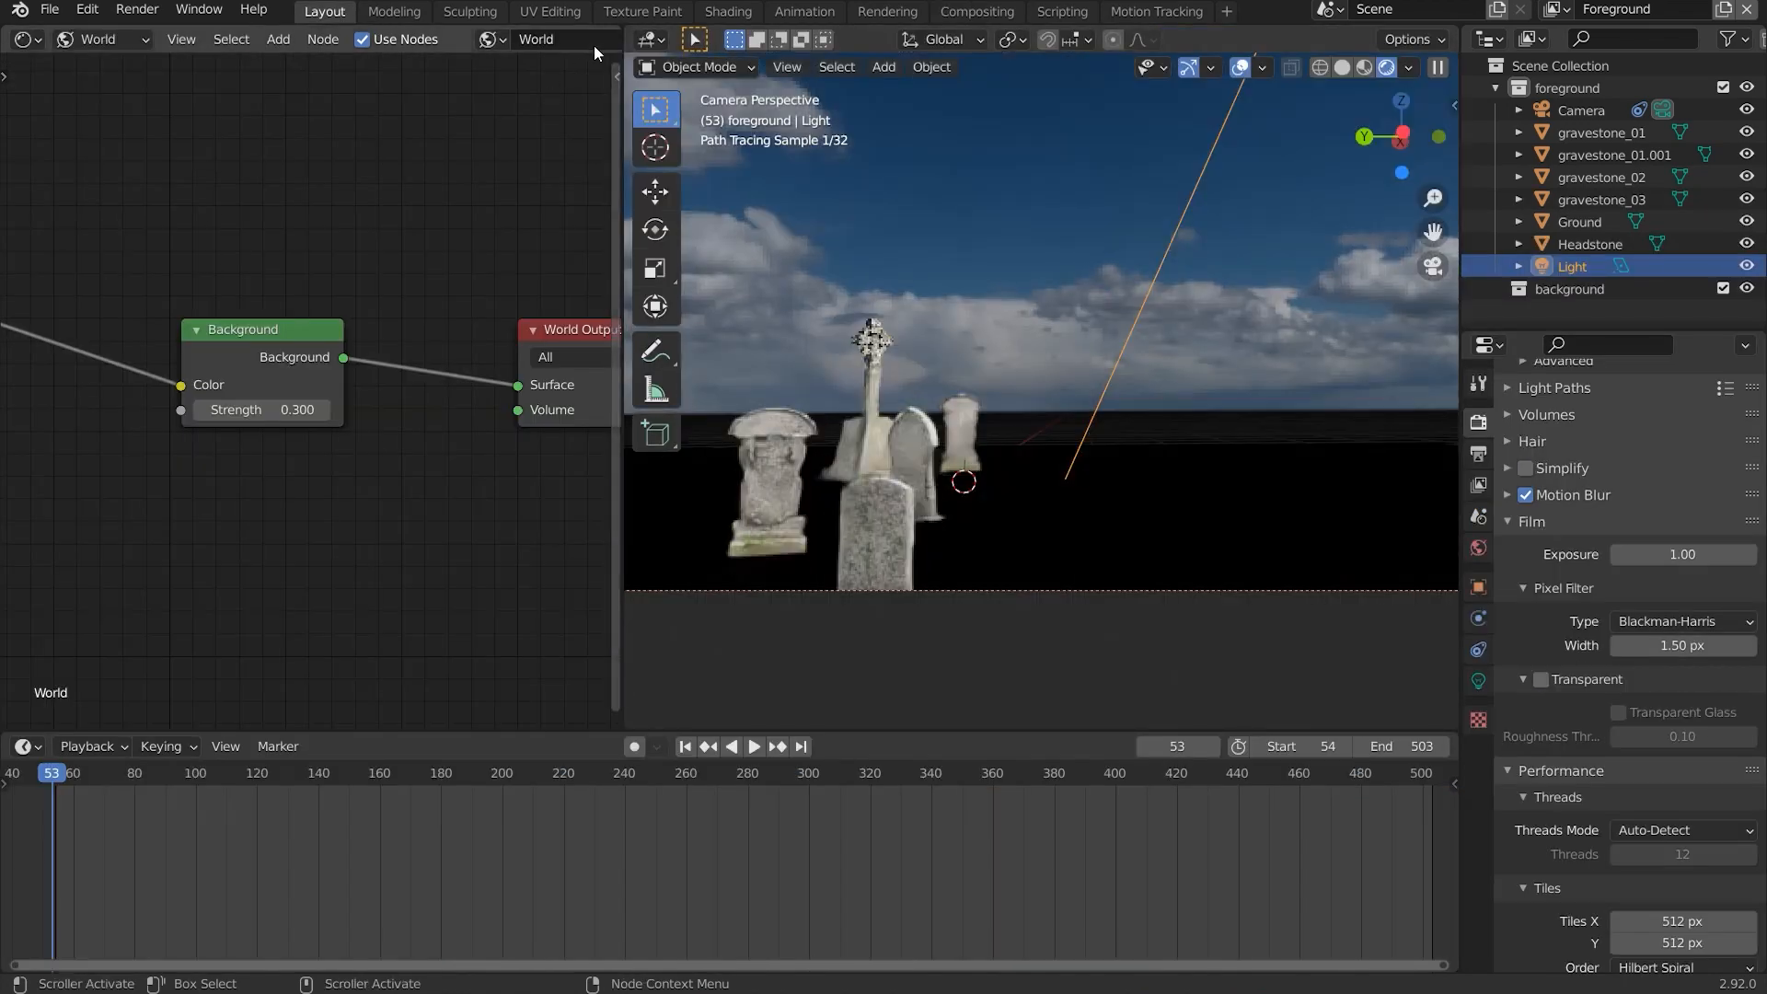
drag(627, 31, 285, 204)
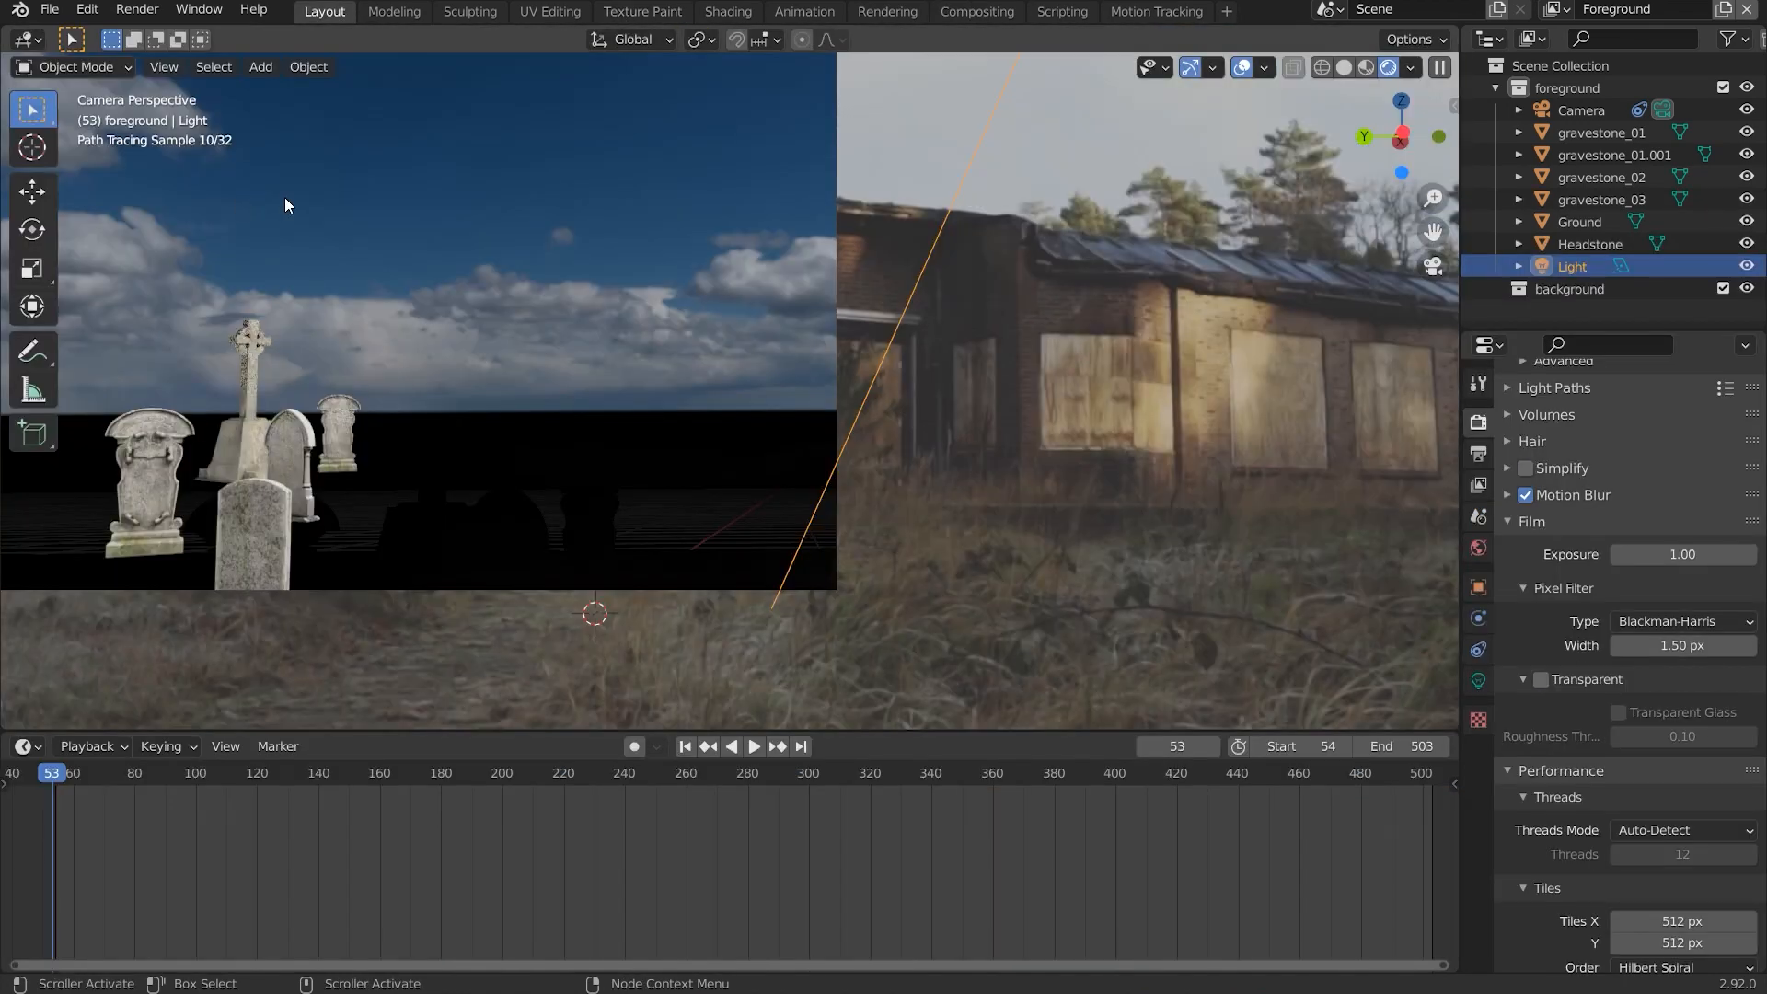
key(Home)
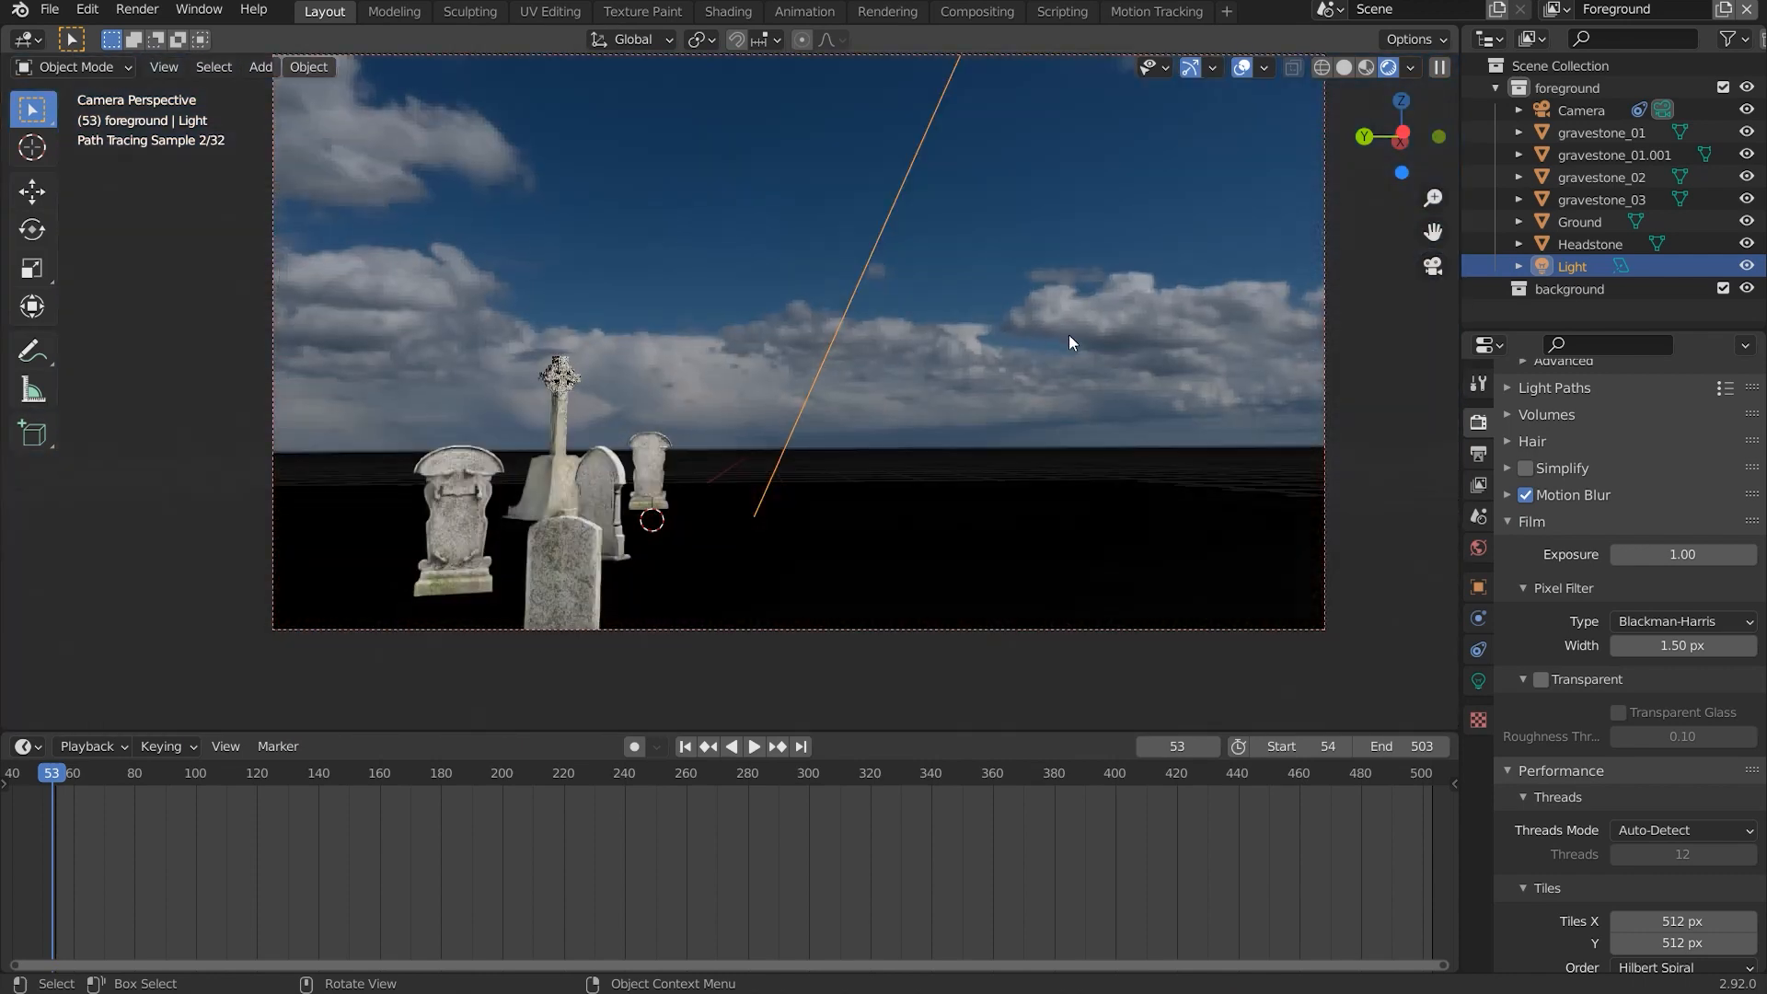
drag(980, 279, 976, 324)
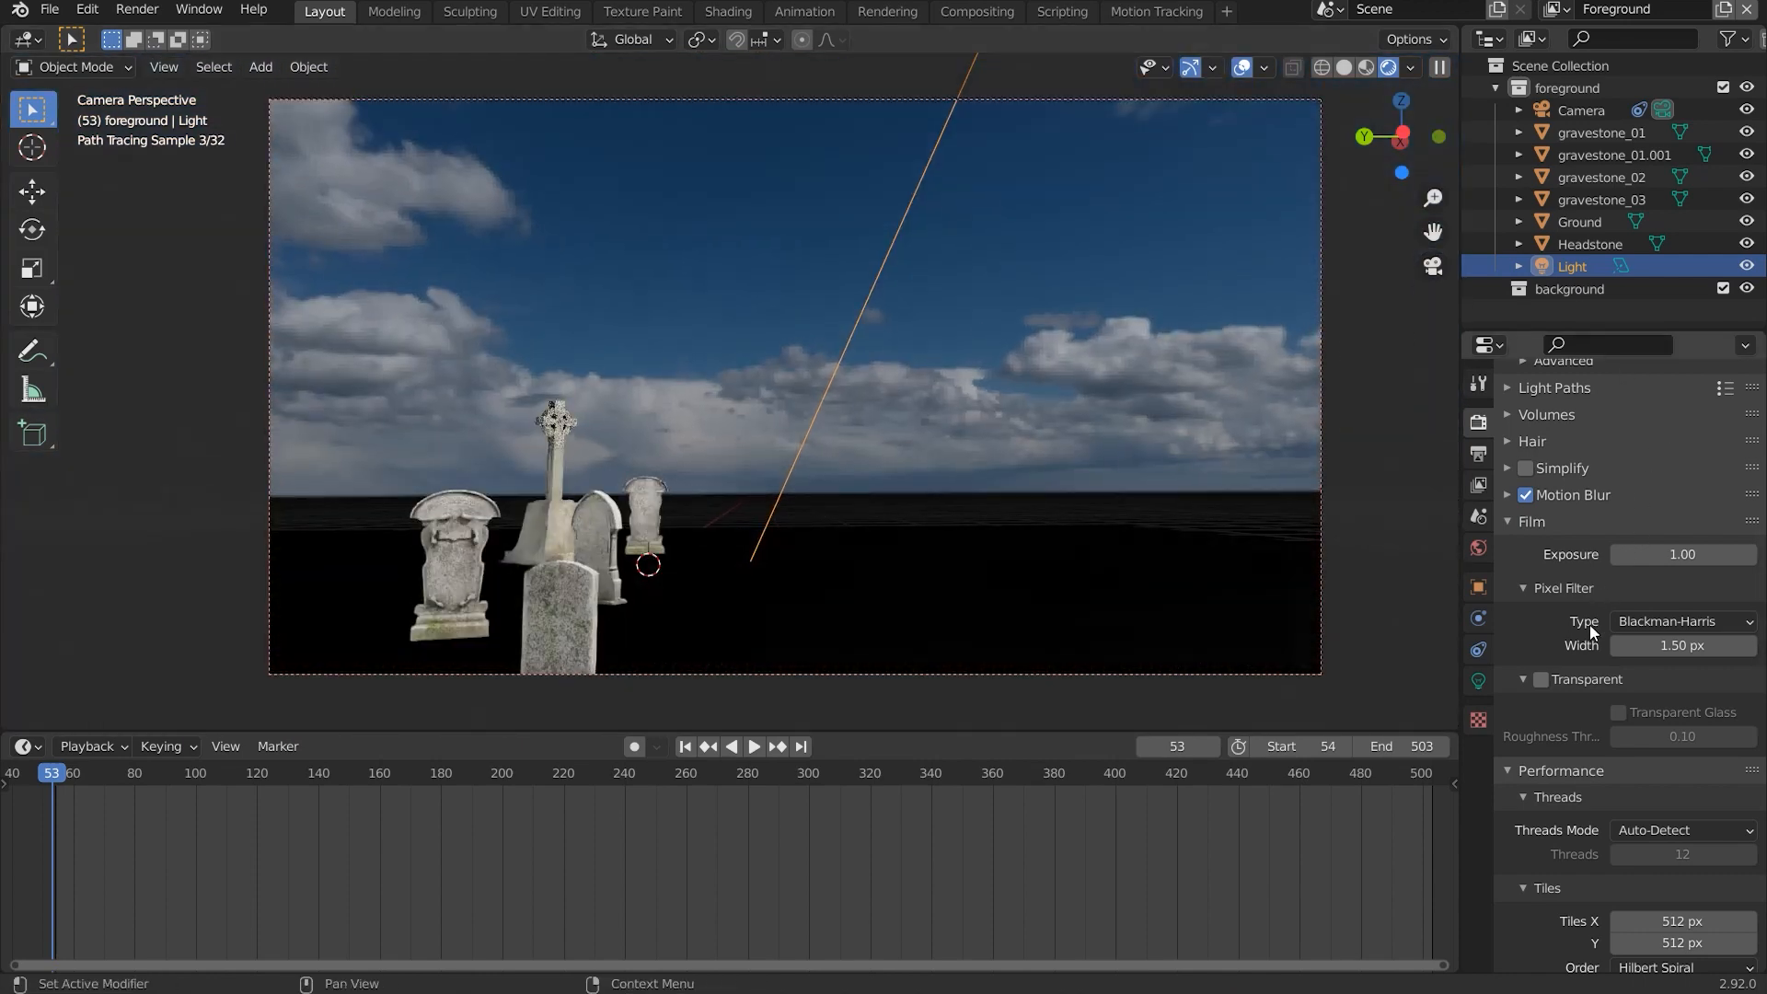
Enable the transparent film background in the render settings.
click(1540, 680)
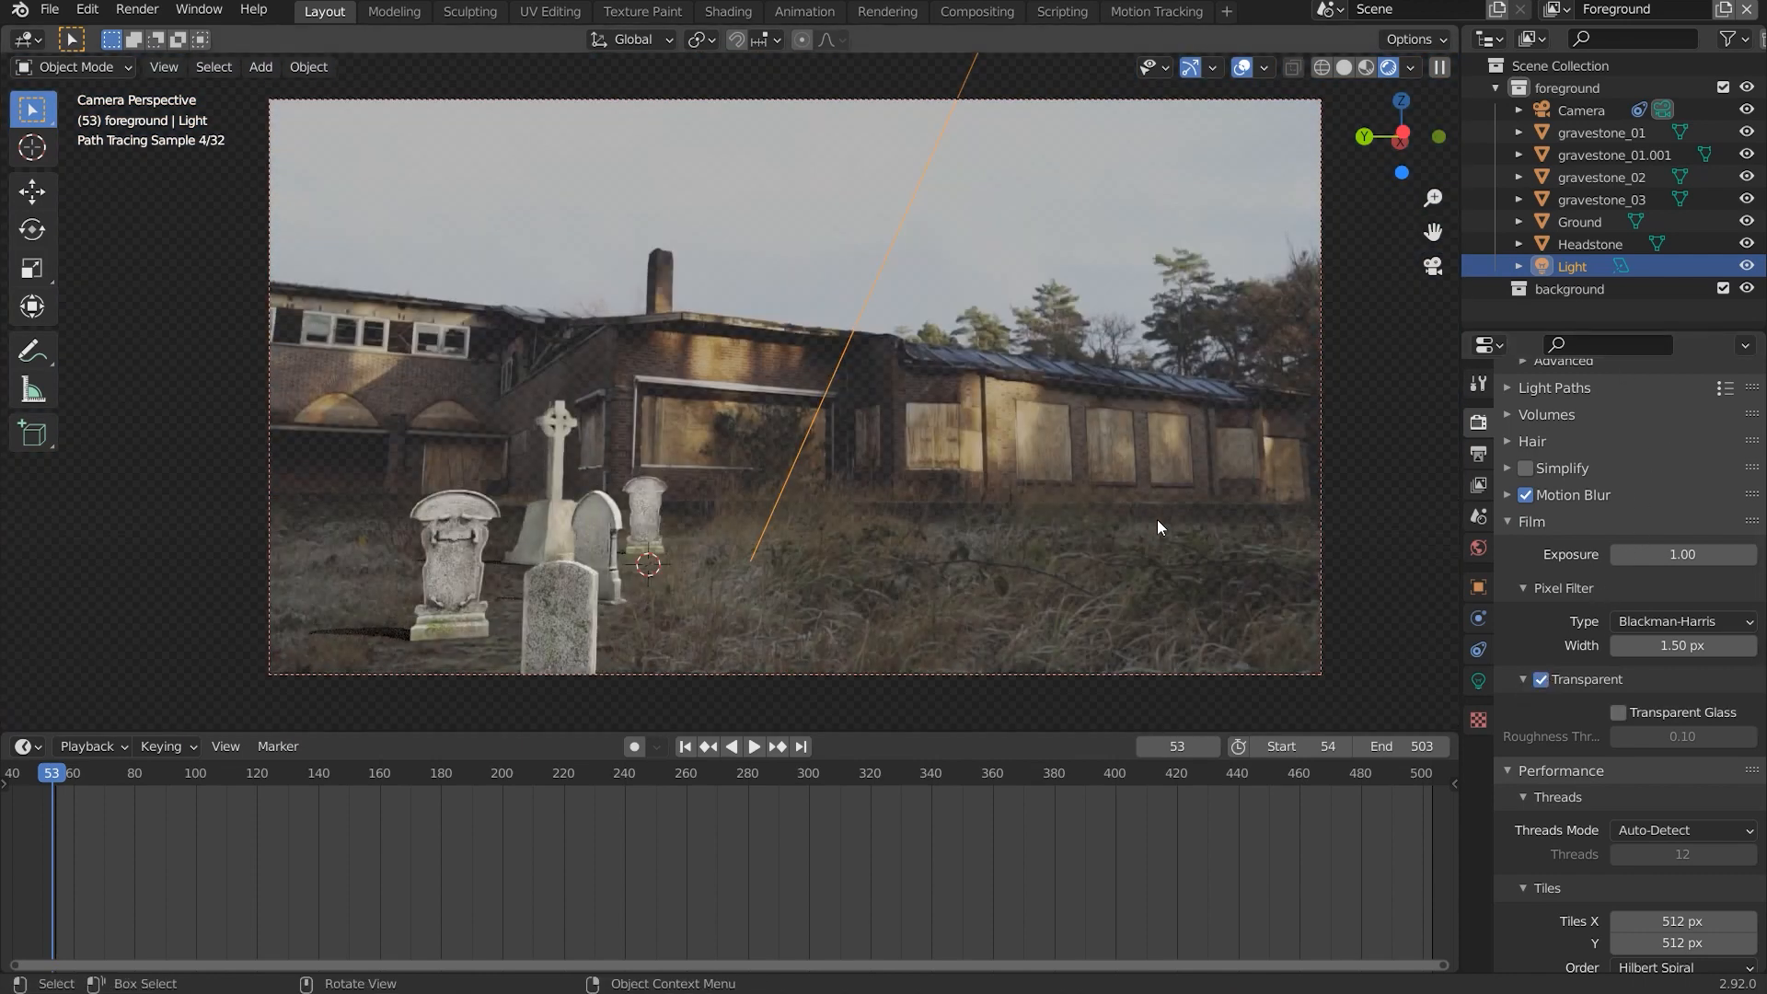
scroll(1531, 703, down, 5)
scroll(1636, 738, down, 11)
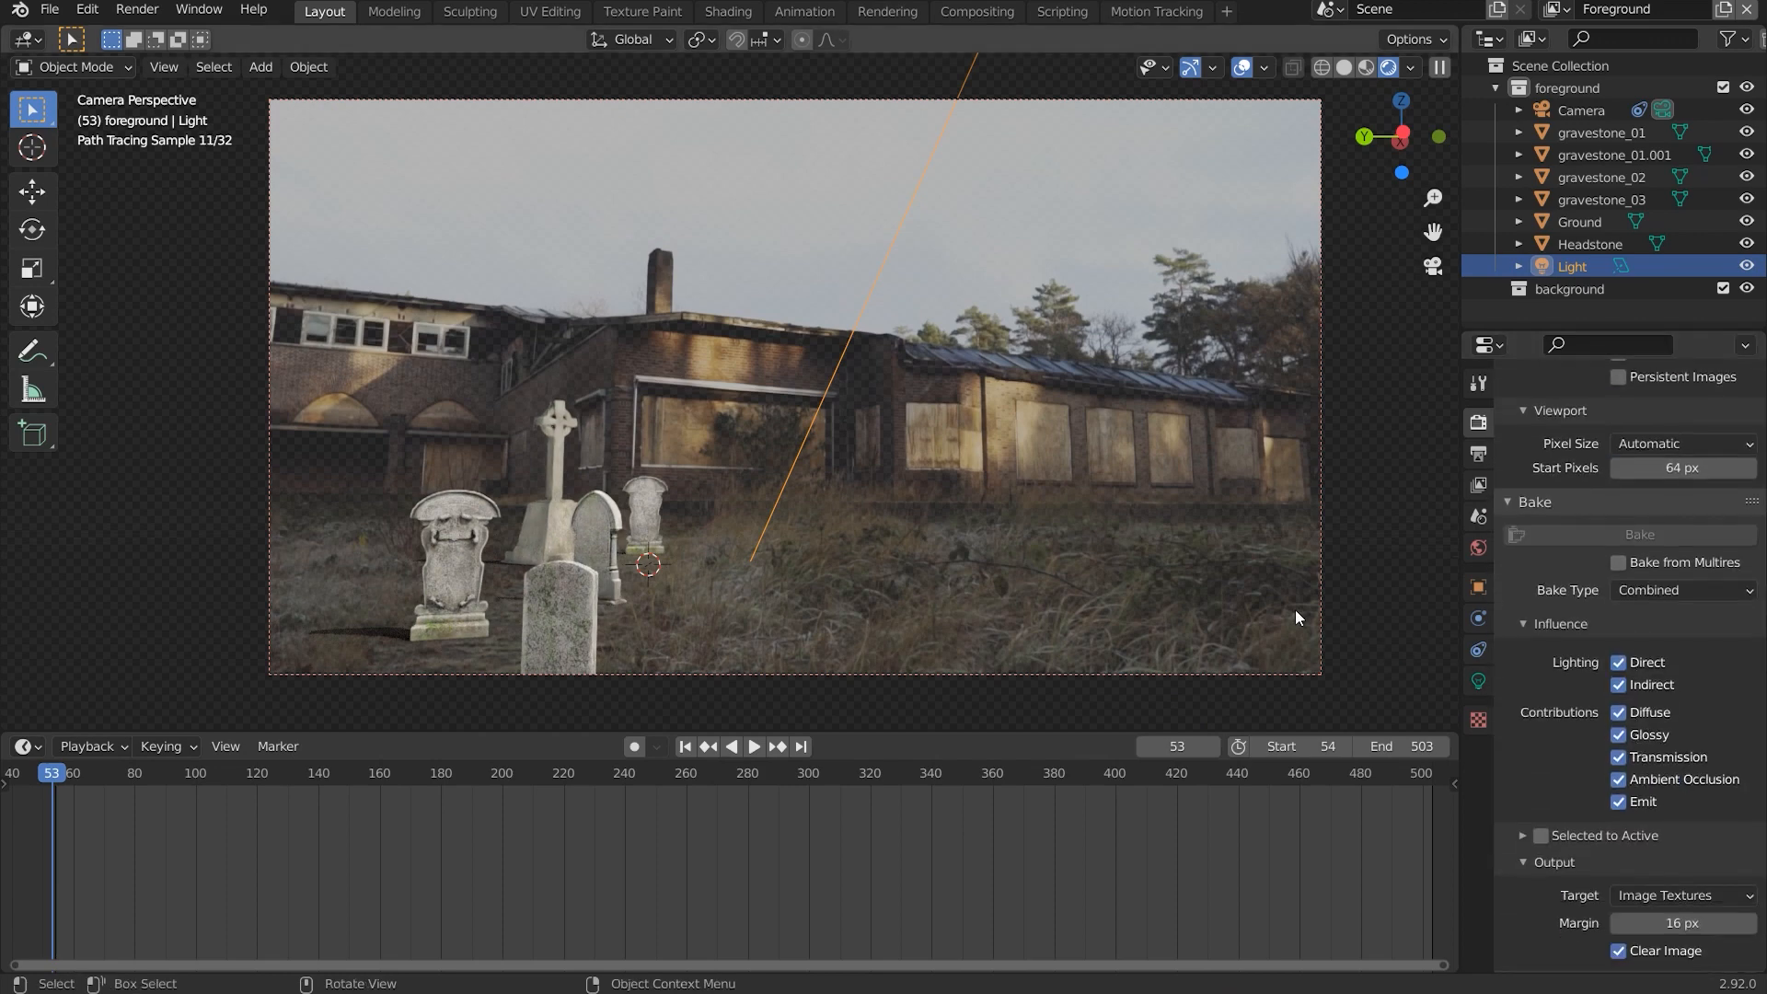
scroll(1650, 571, up, 5)
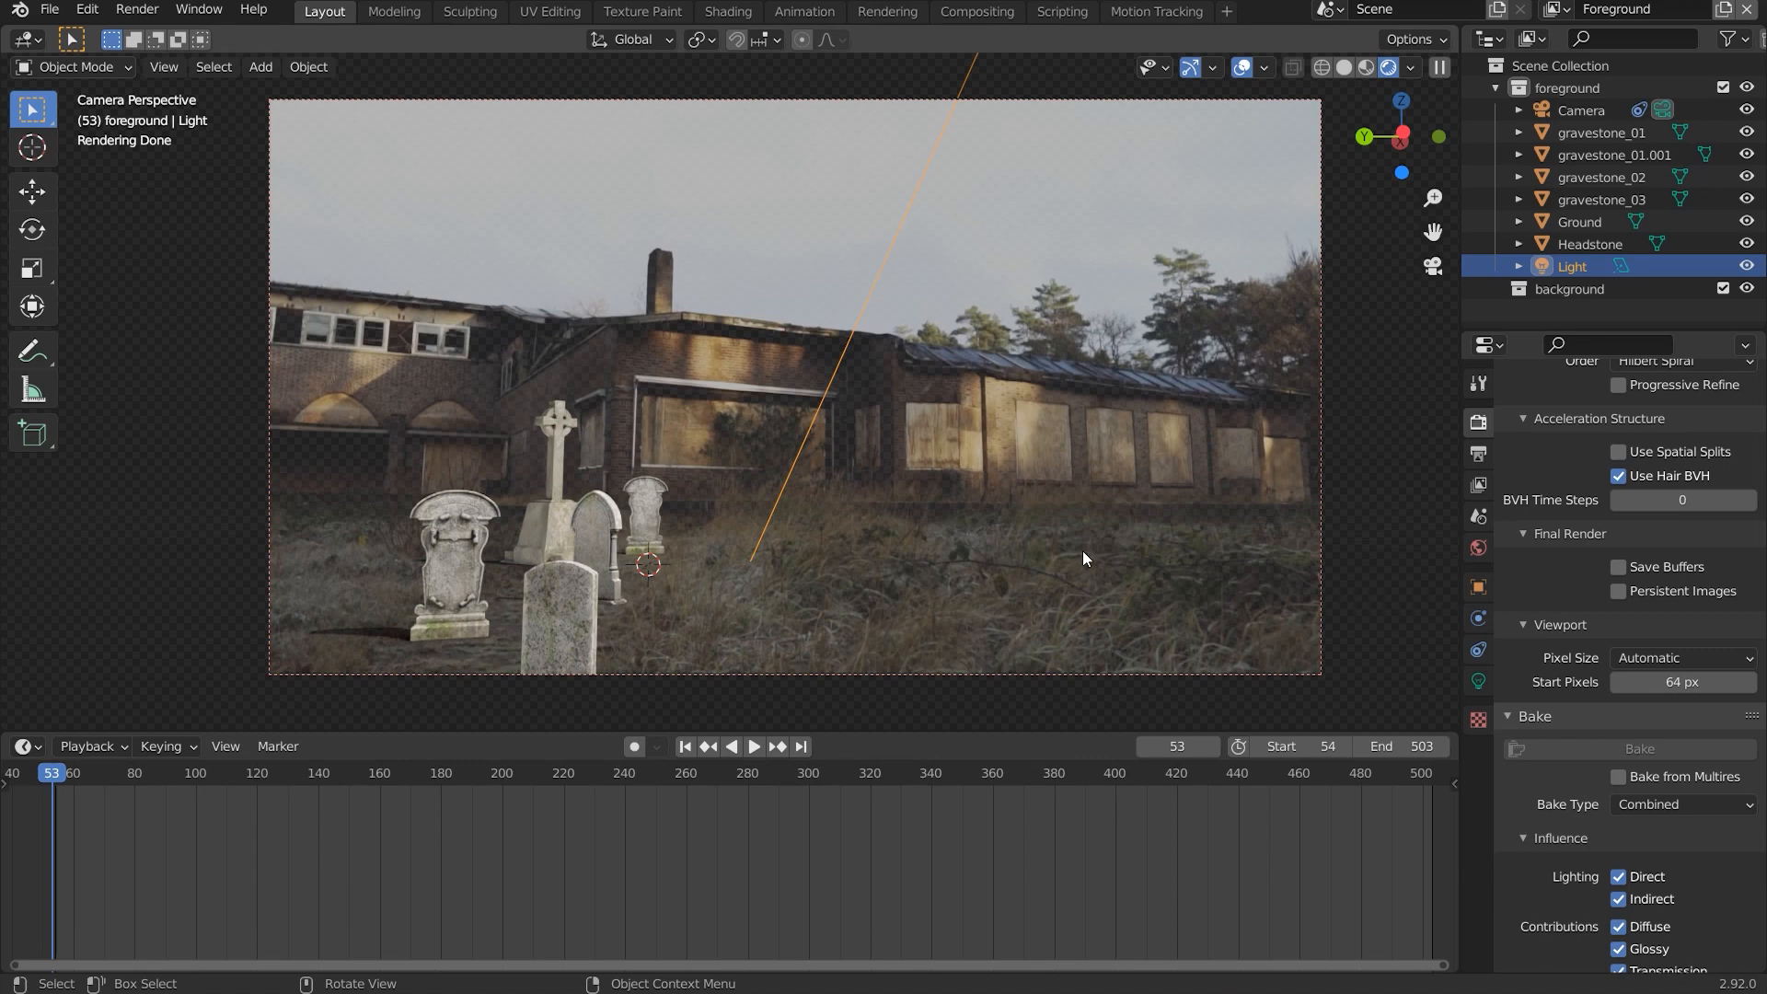
scroll(1083, 551, up, 1)
scroll(1081, 549, down, 1)
Try lowering gravestone_01.001 below the ground plane in the right side view, check it through the camera, and undo the move.
click(564, 609)
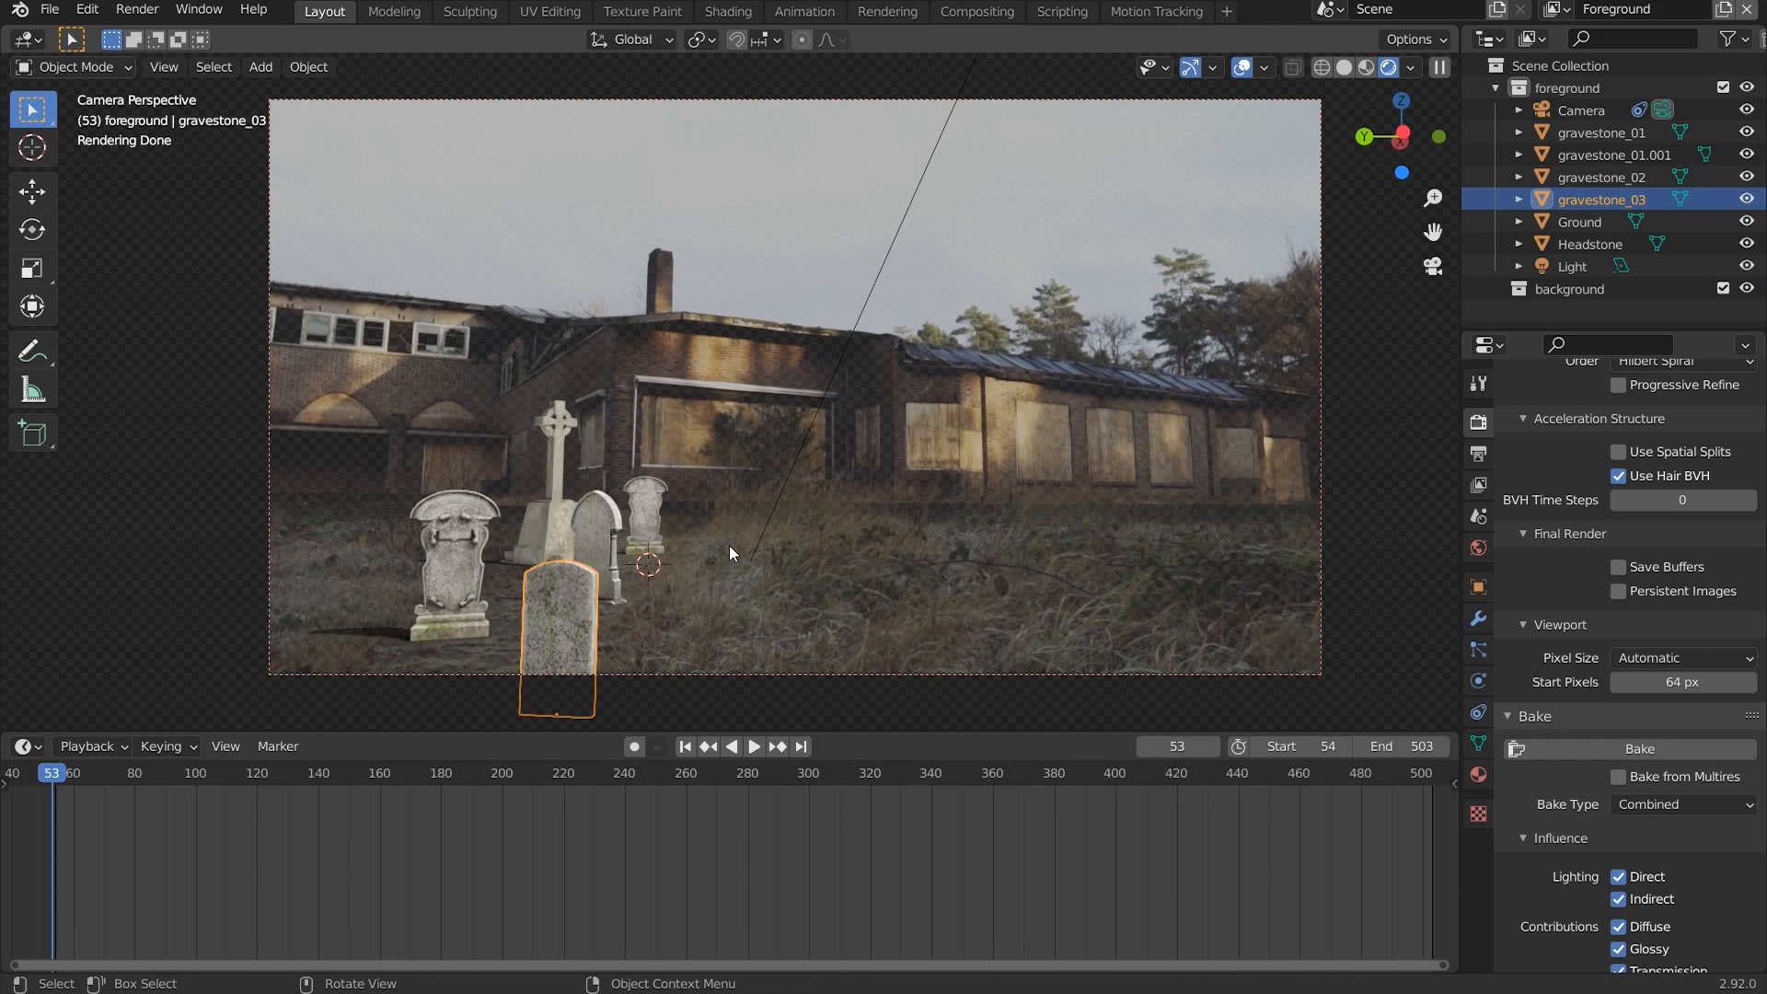
key(KP_3)
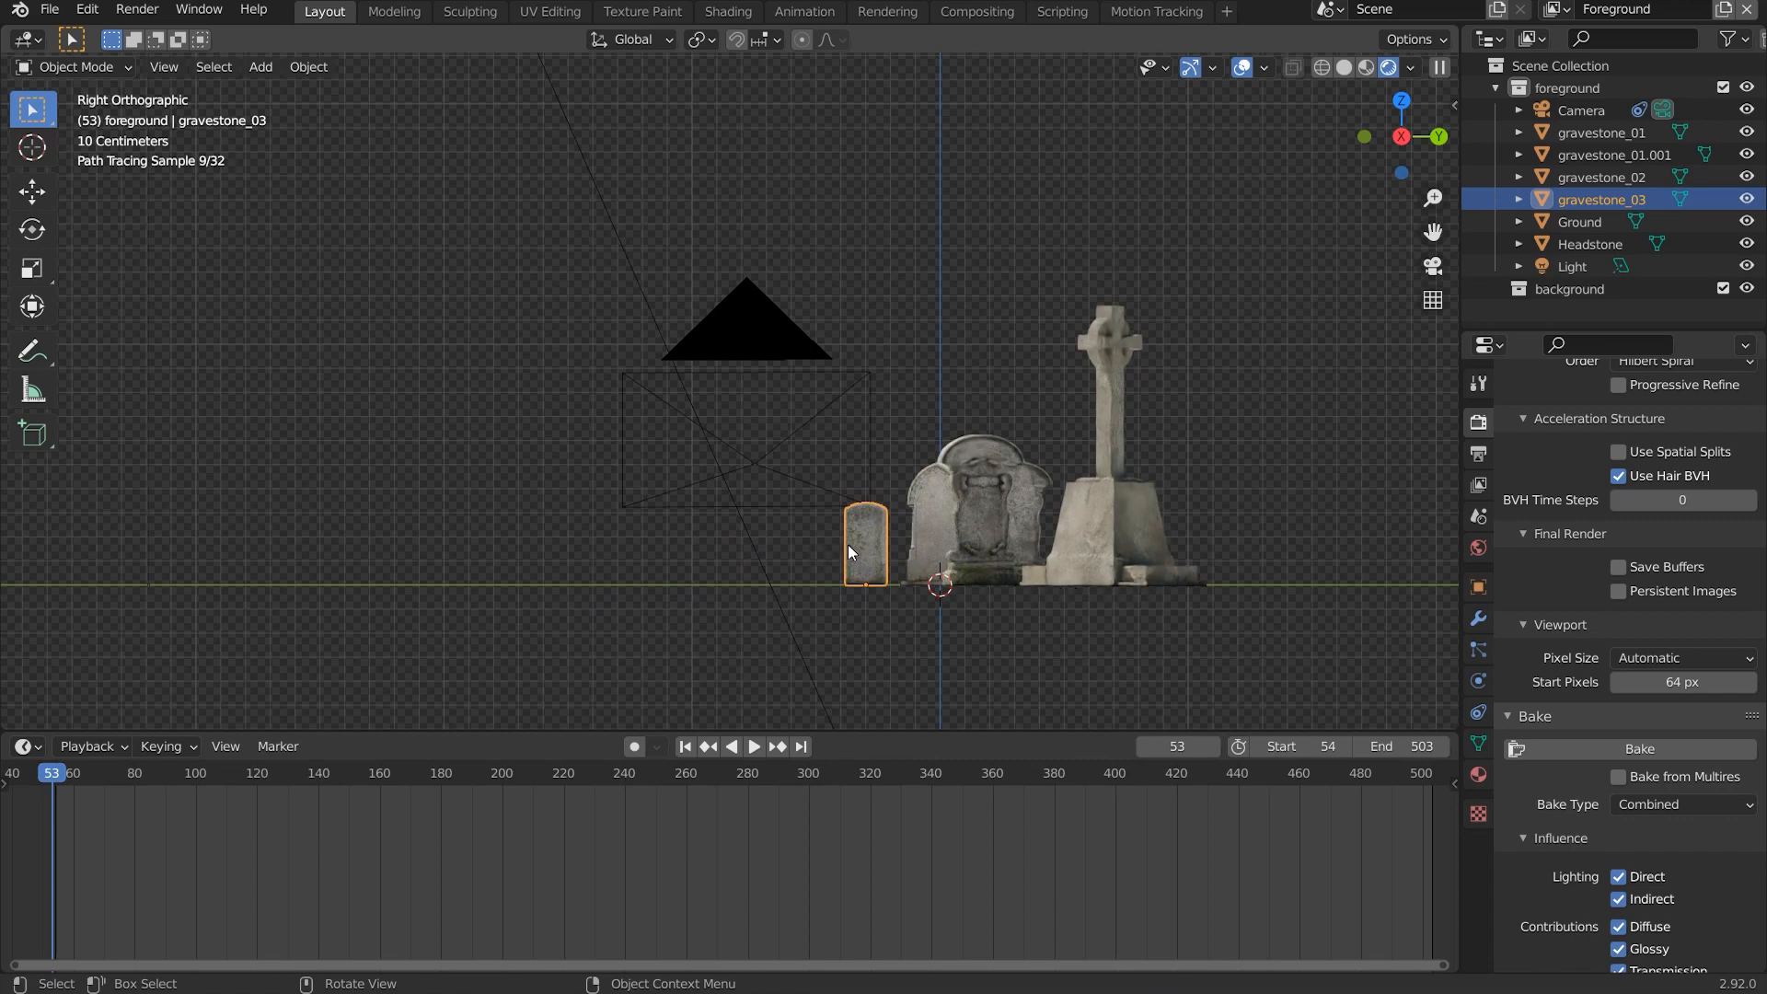
click(982, 506)
key(g)
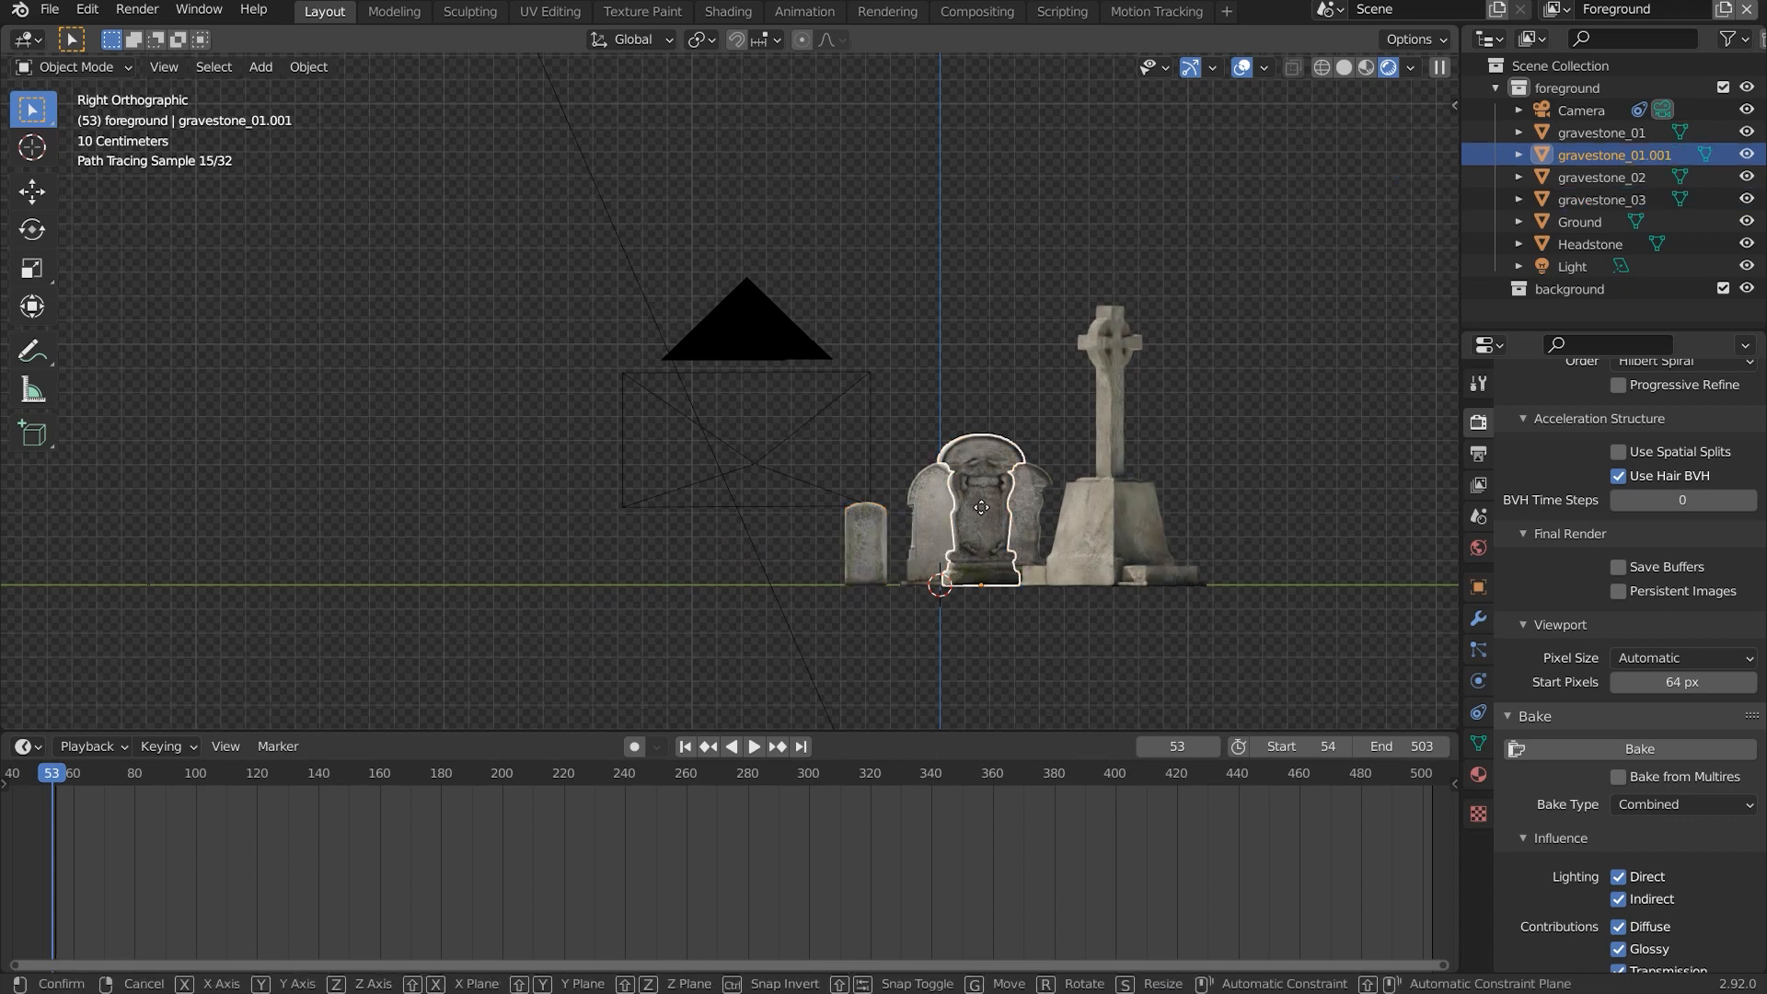
click(981, 549)
key(KP_0)
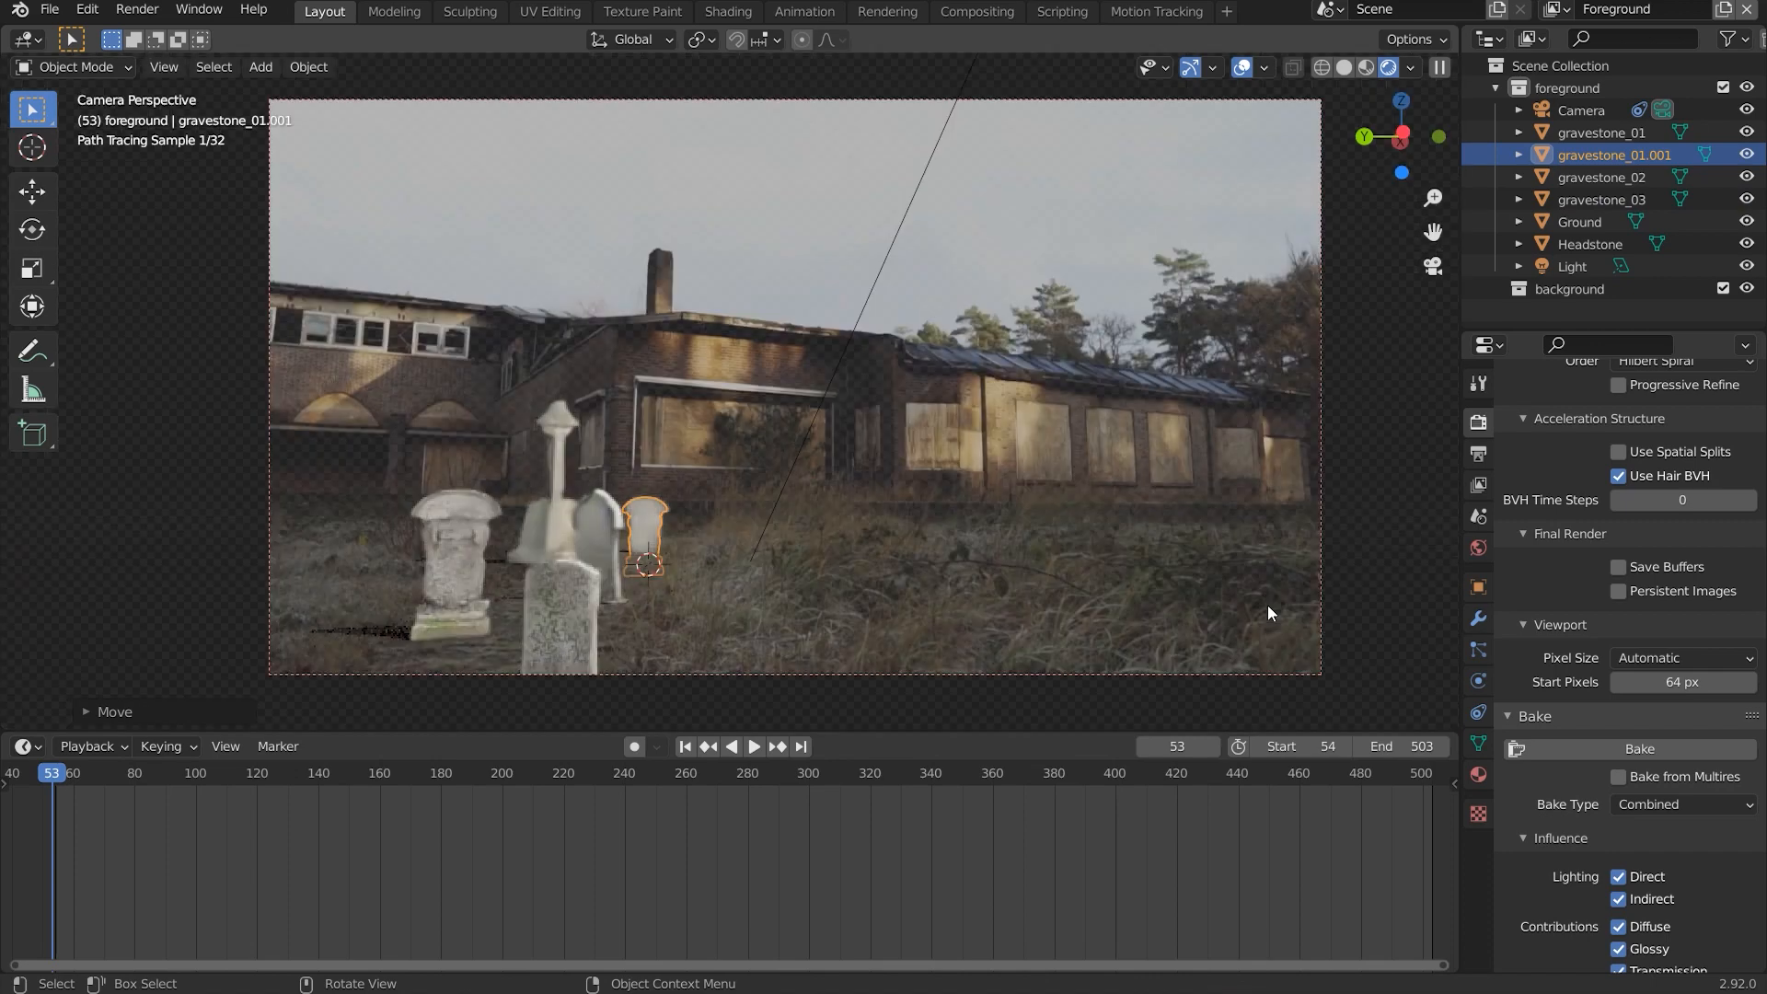
click(672, 566)
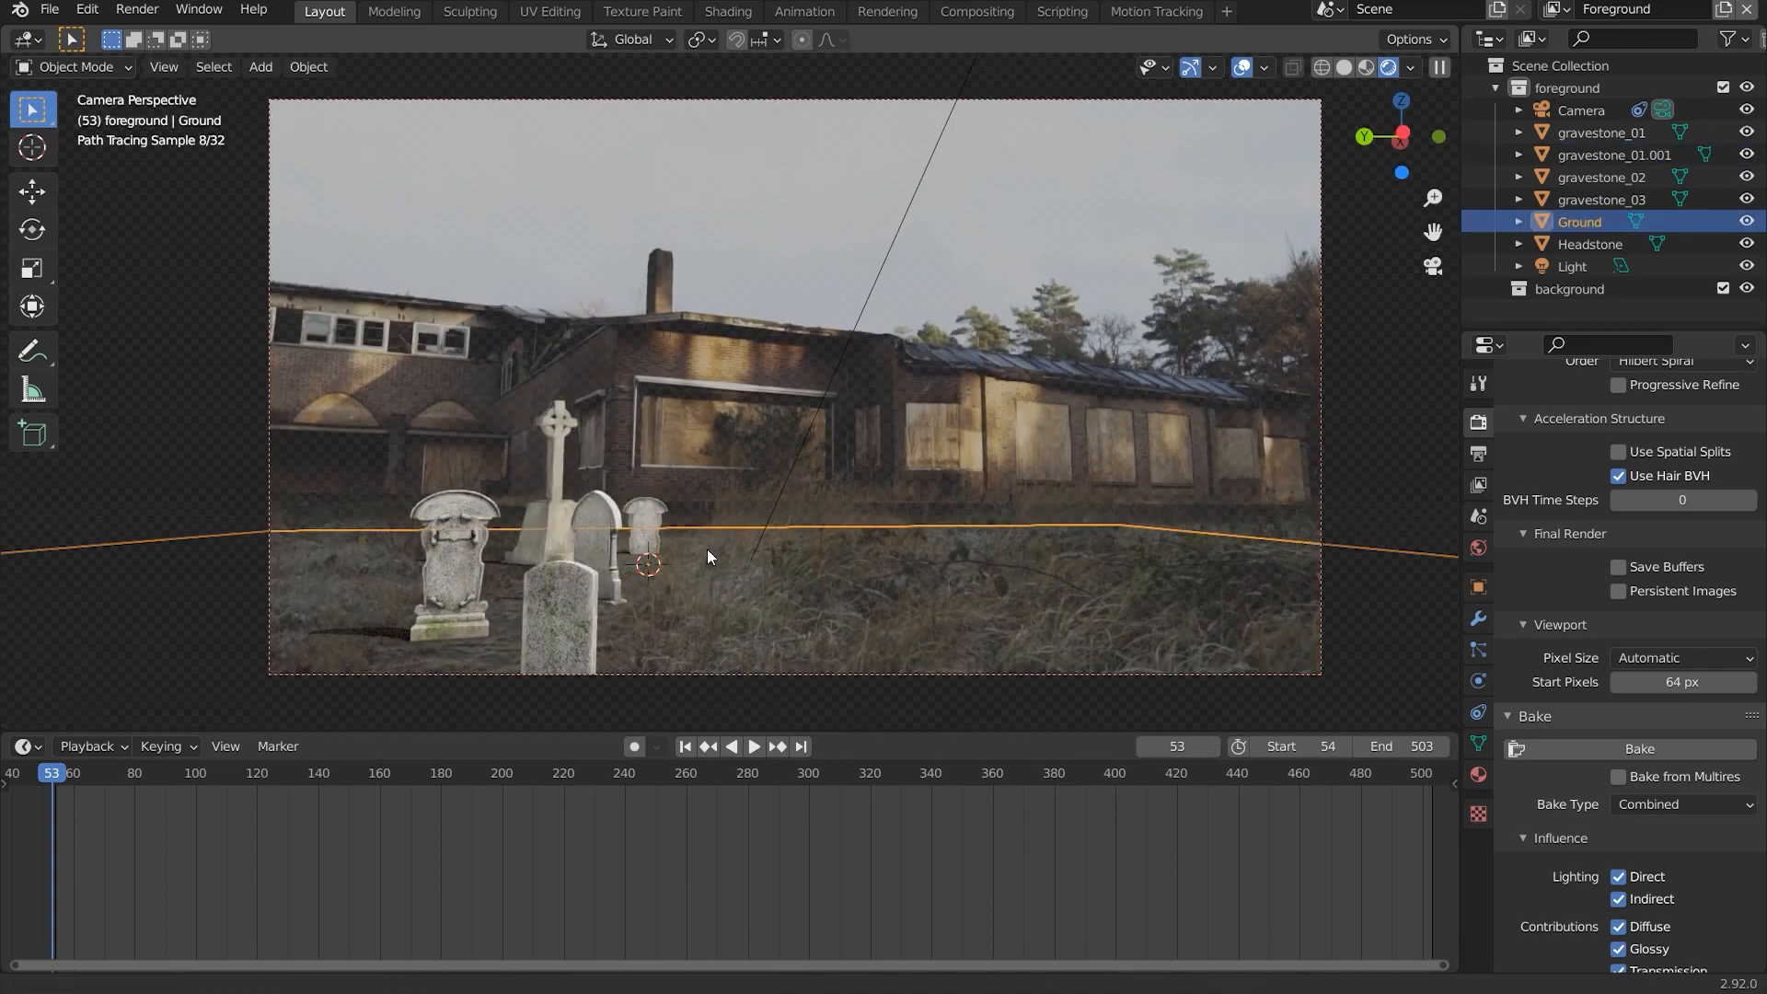
scroll(712, 544, up, 4)
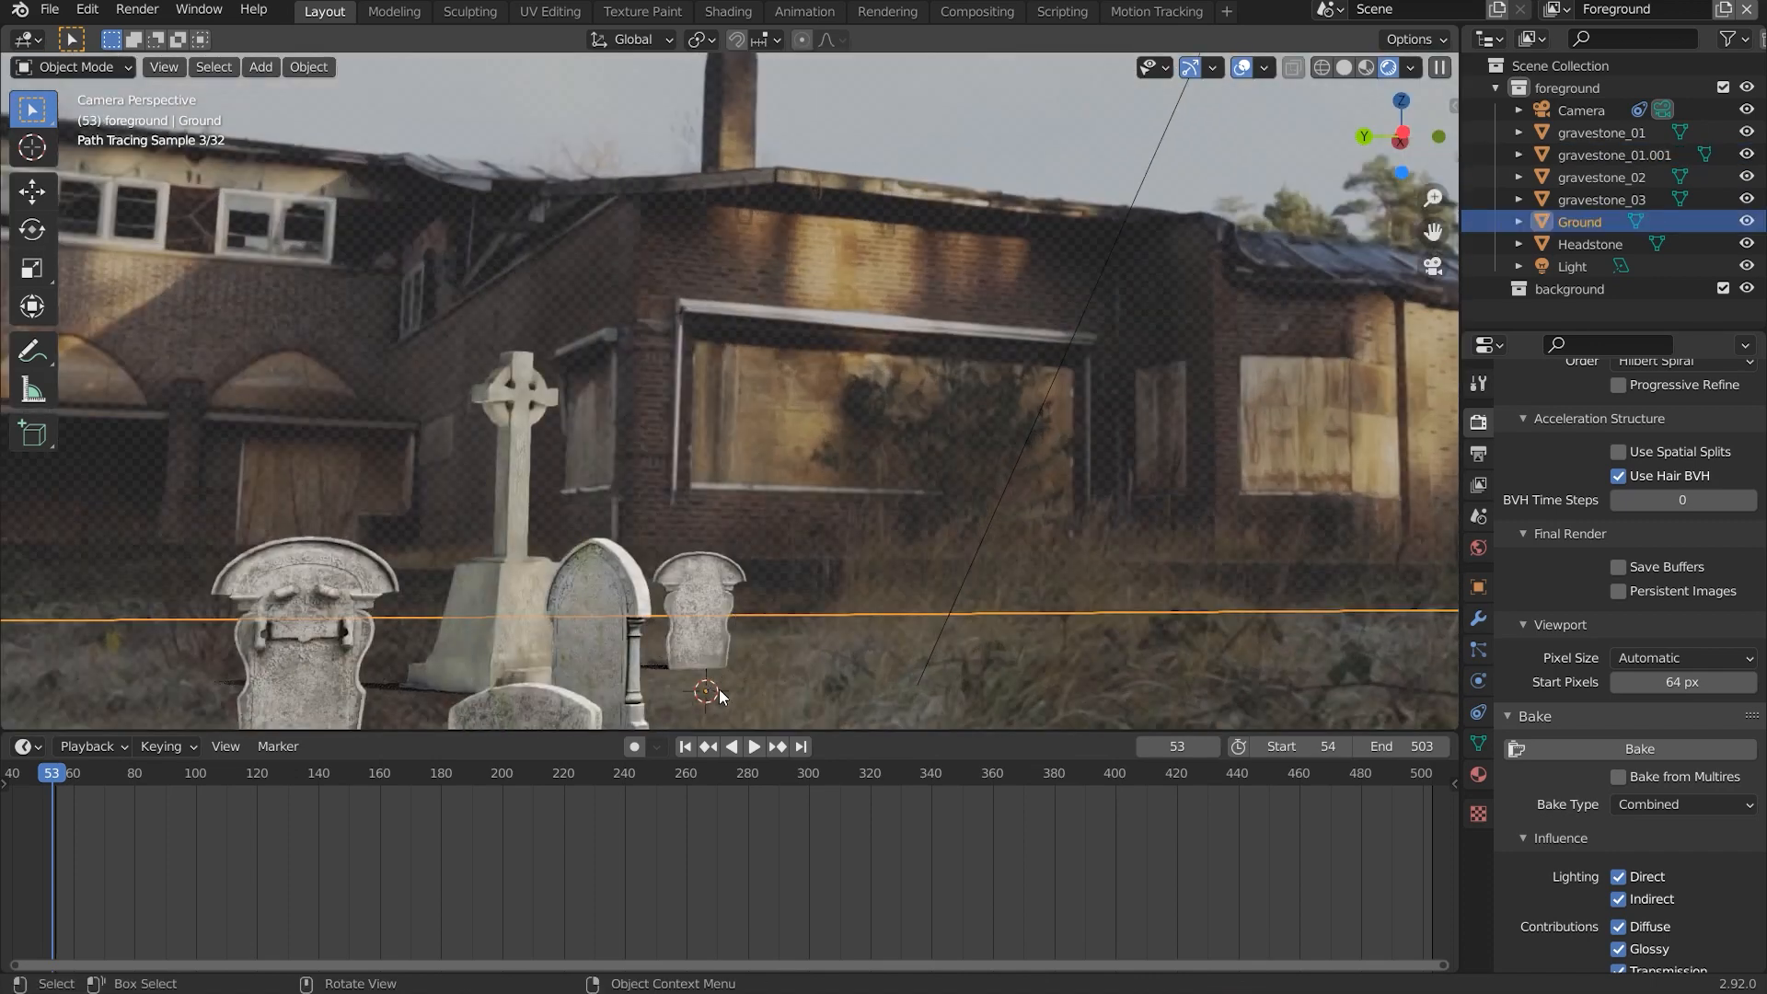
click(731, 688)
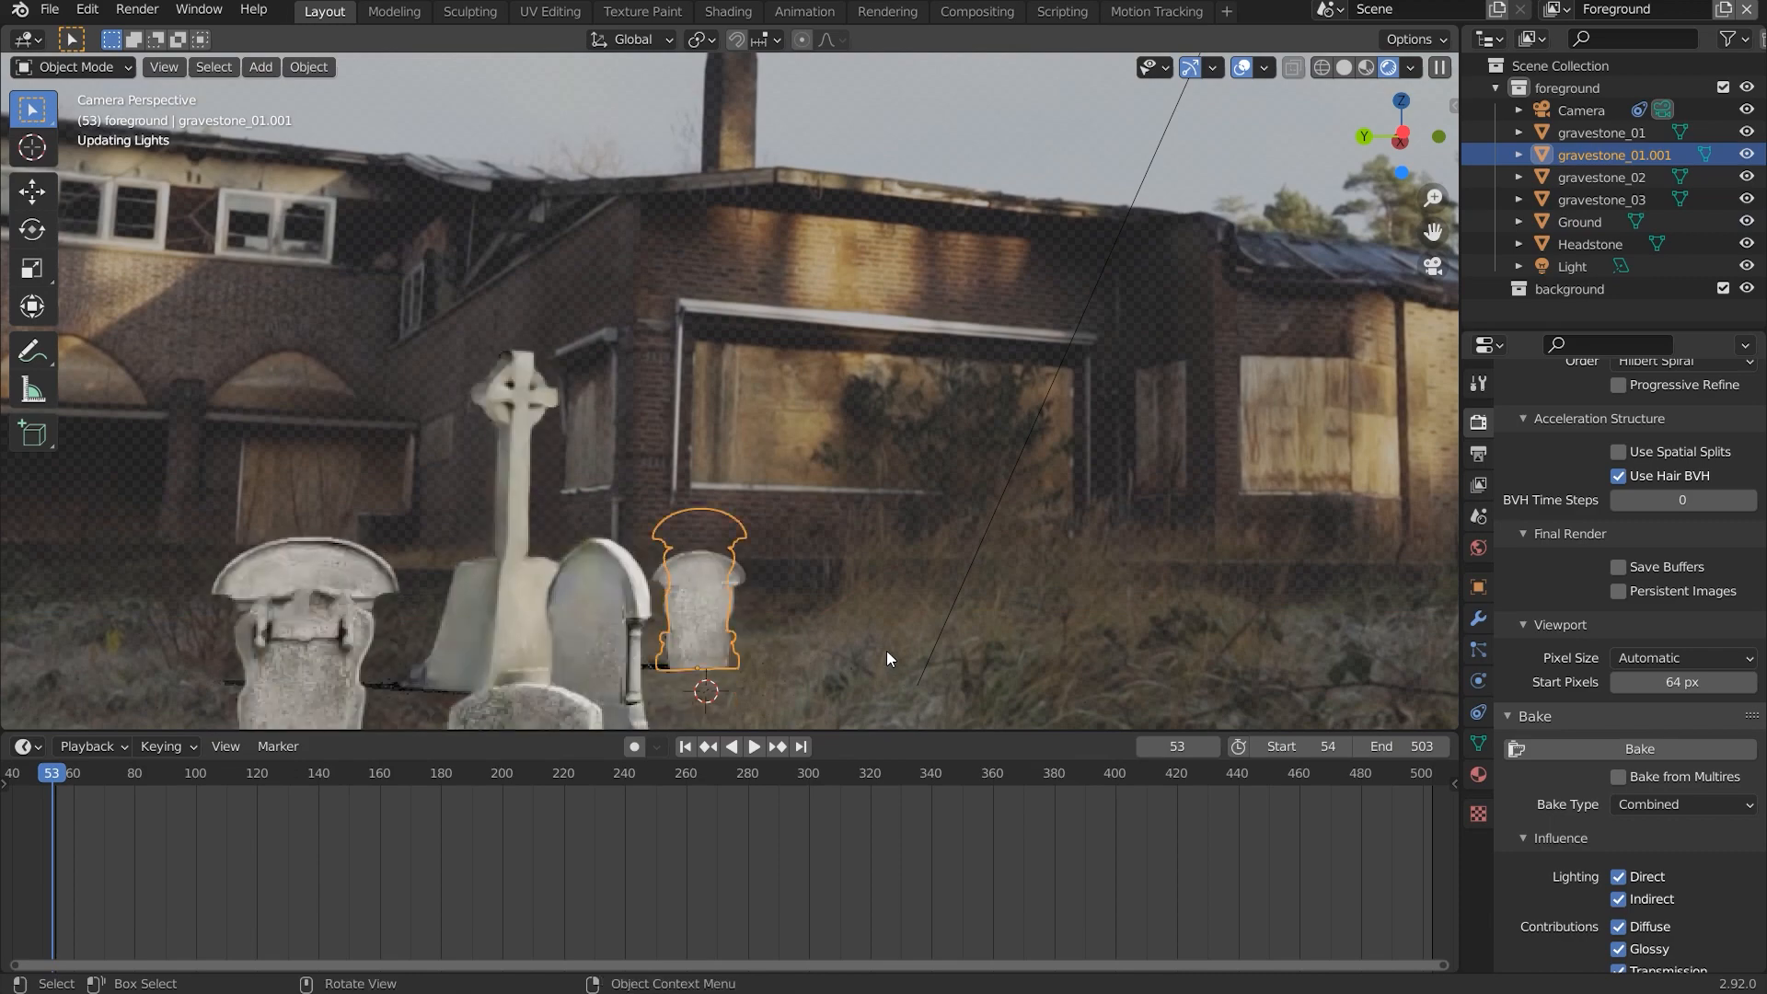
Select gravestone_01 in the top view and lower it along the Z axis partly into the ground, as seen through the camera.
key(KP_3)
key(KP_7)
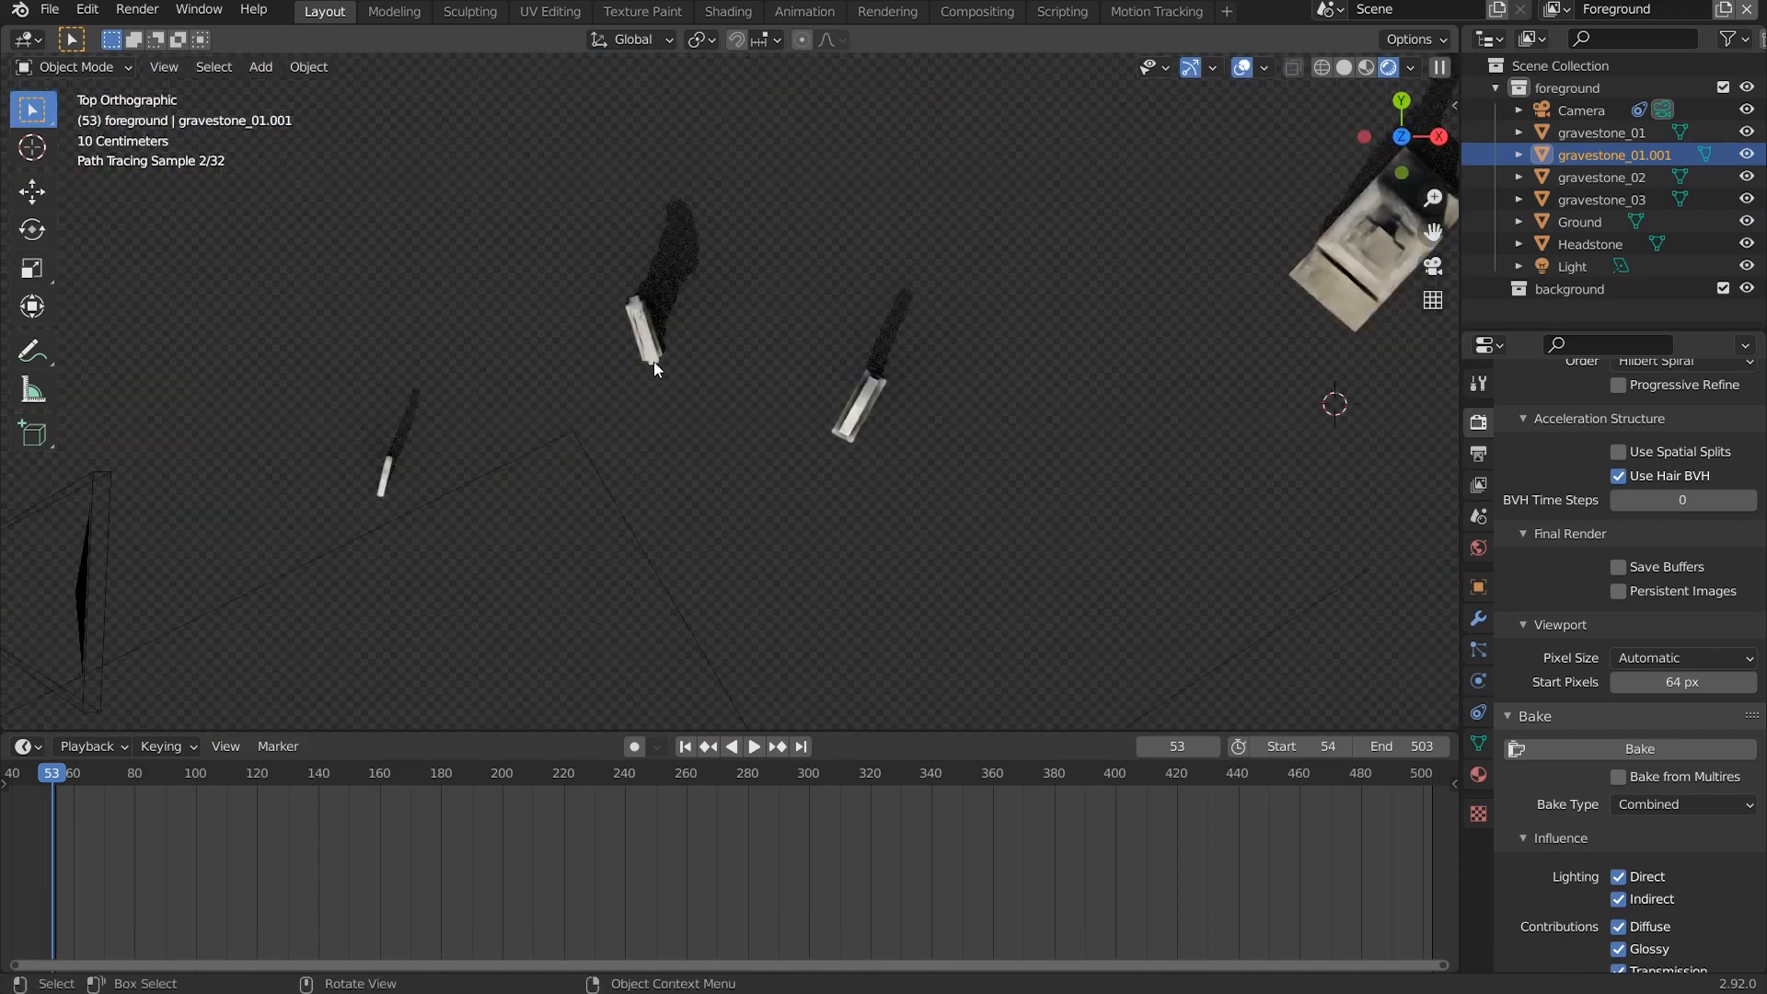
click(647, 355)
key(KP_0)
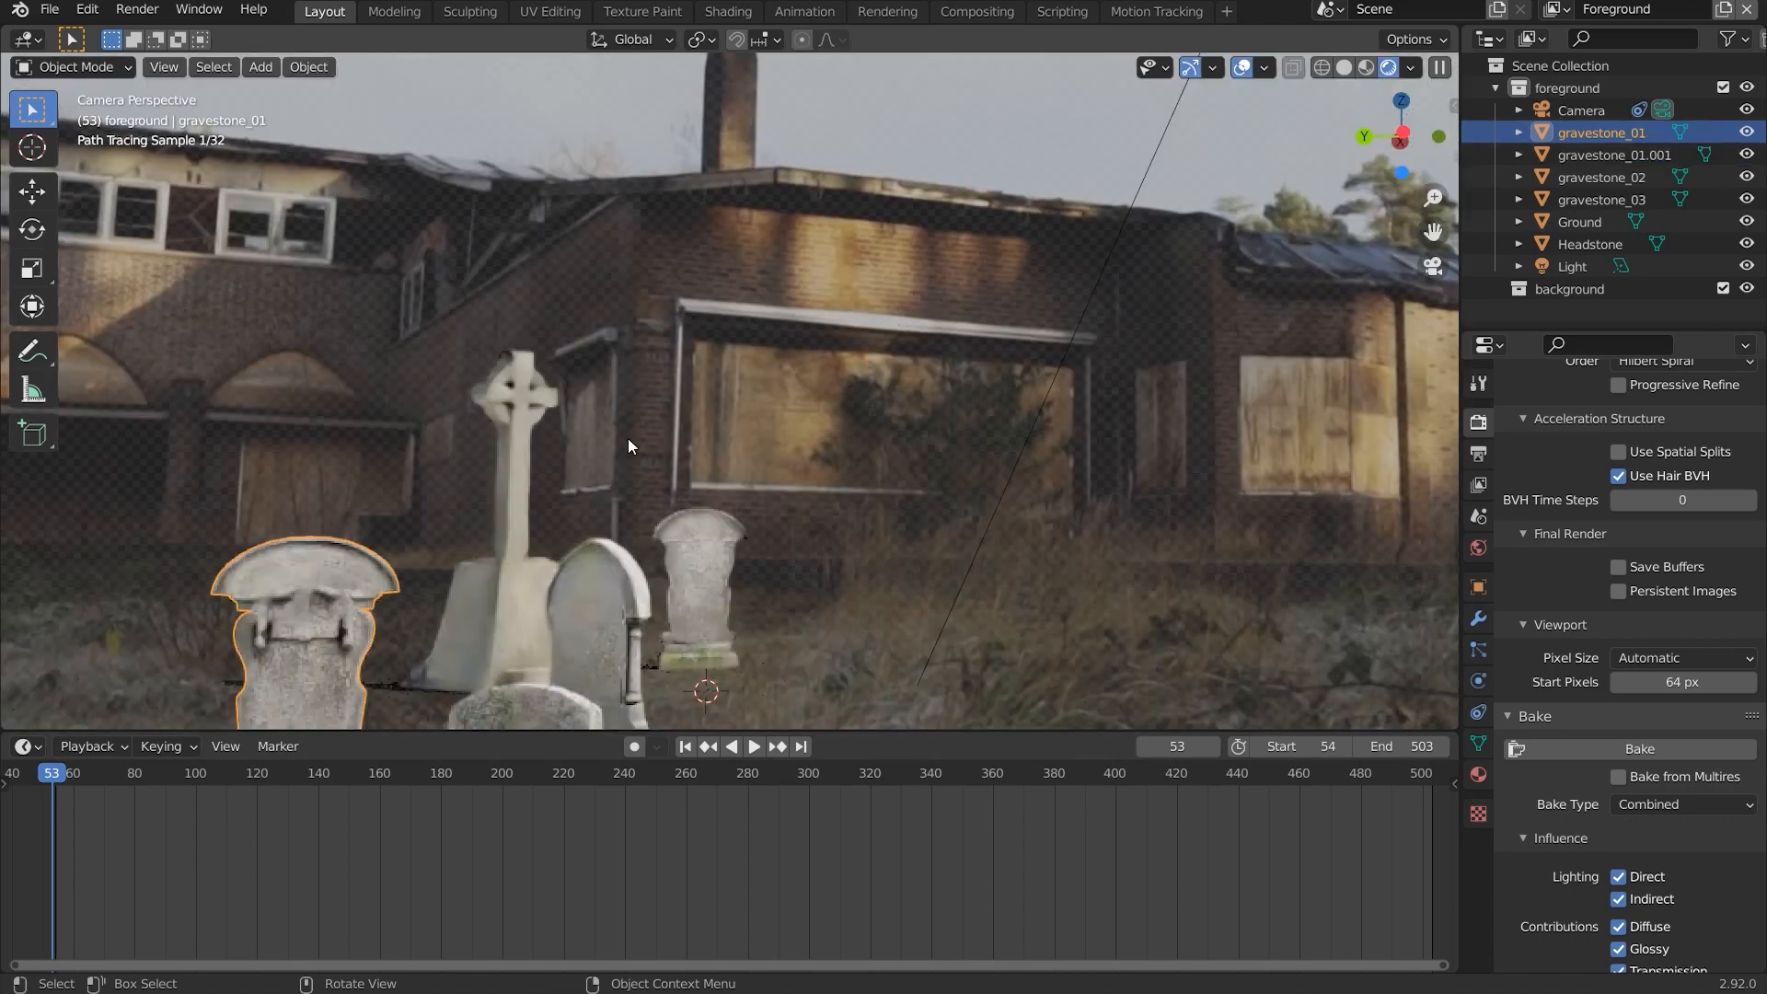
scroll(630, 441, down, 3)
key(g)
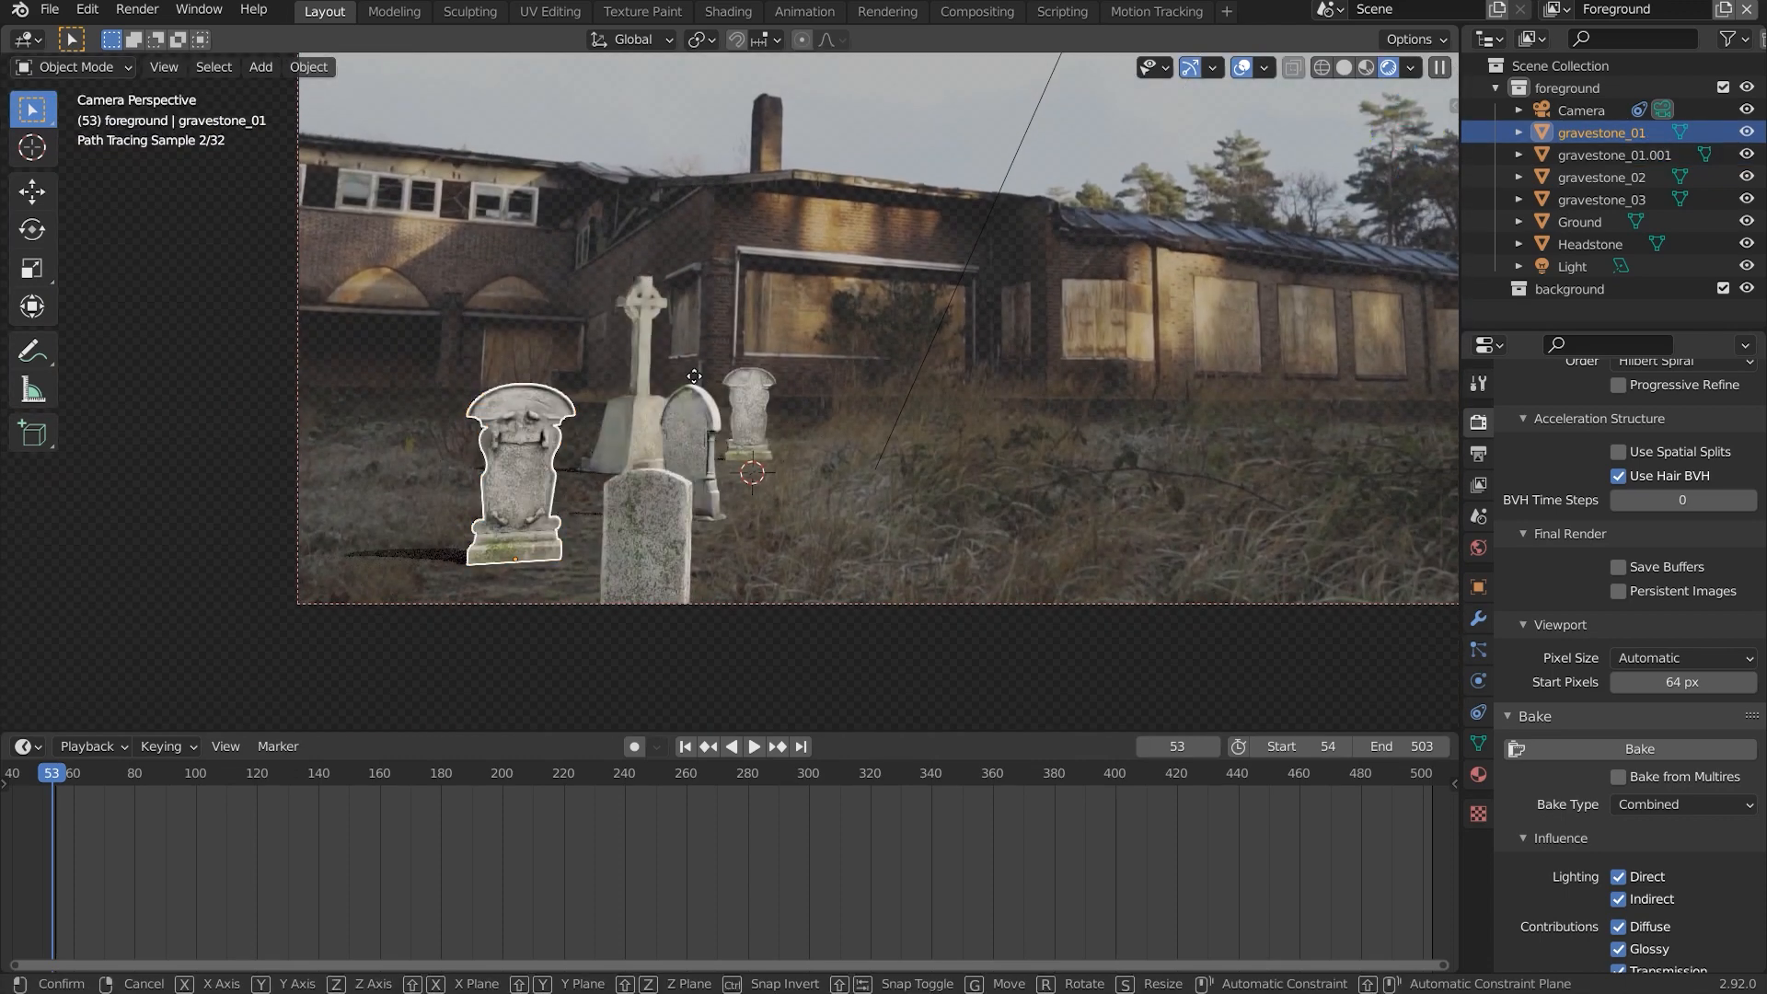
key(z)
click(682, 452)
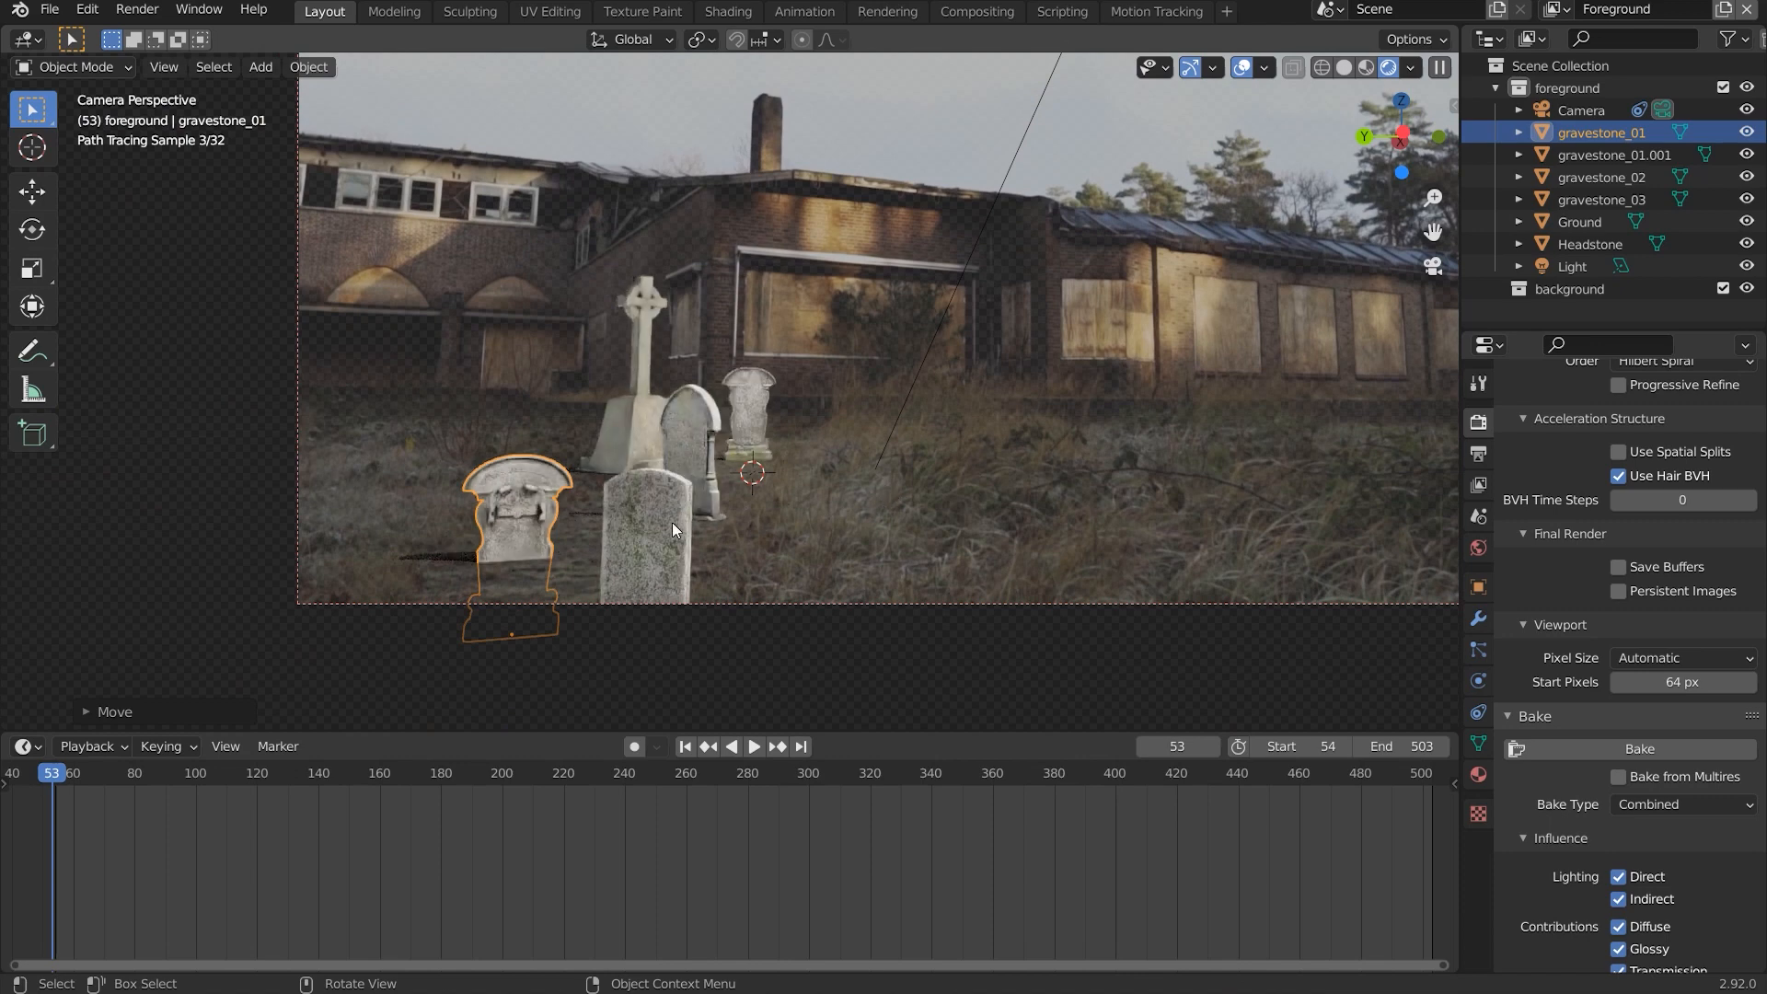
Raise gravestone_01 slightly along the Z axis, and undo both of its vertical moves.
key(g)
key(z)
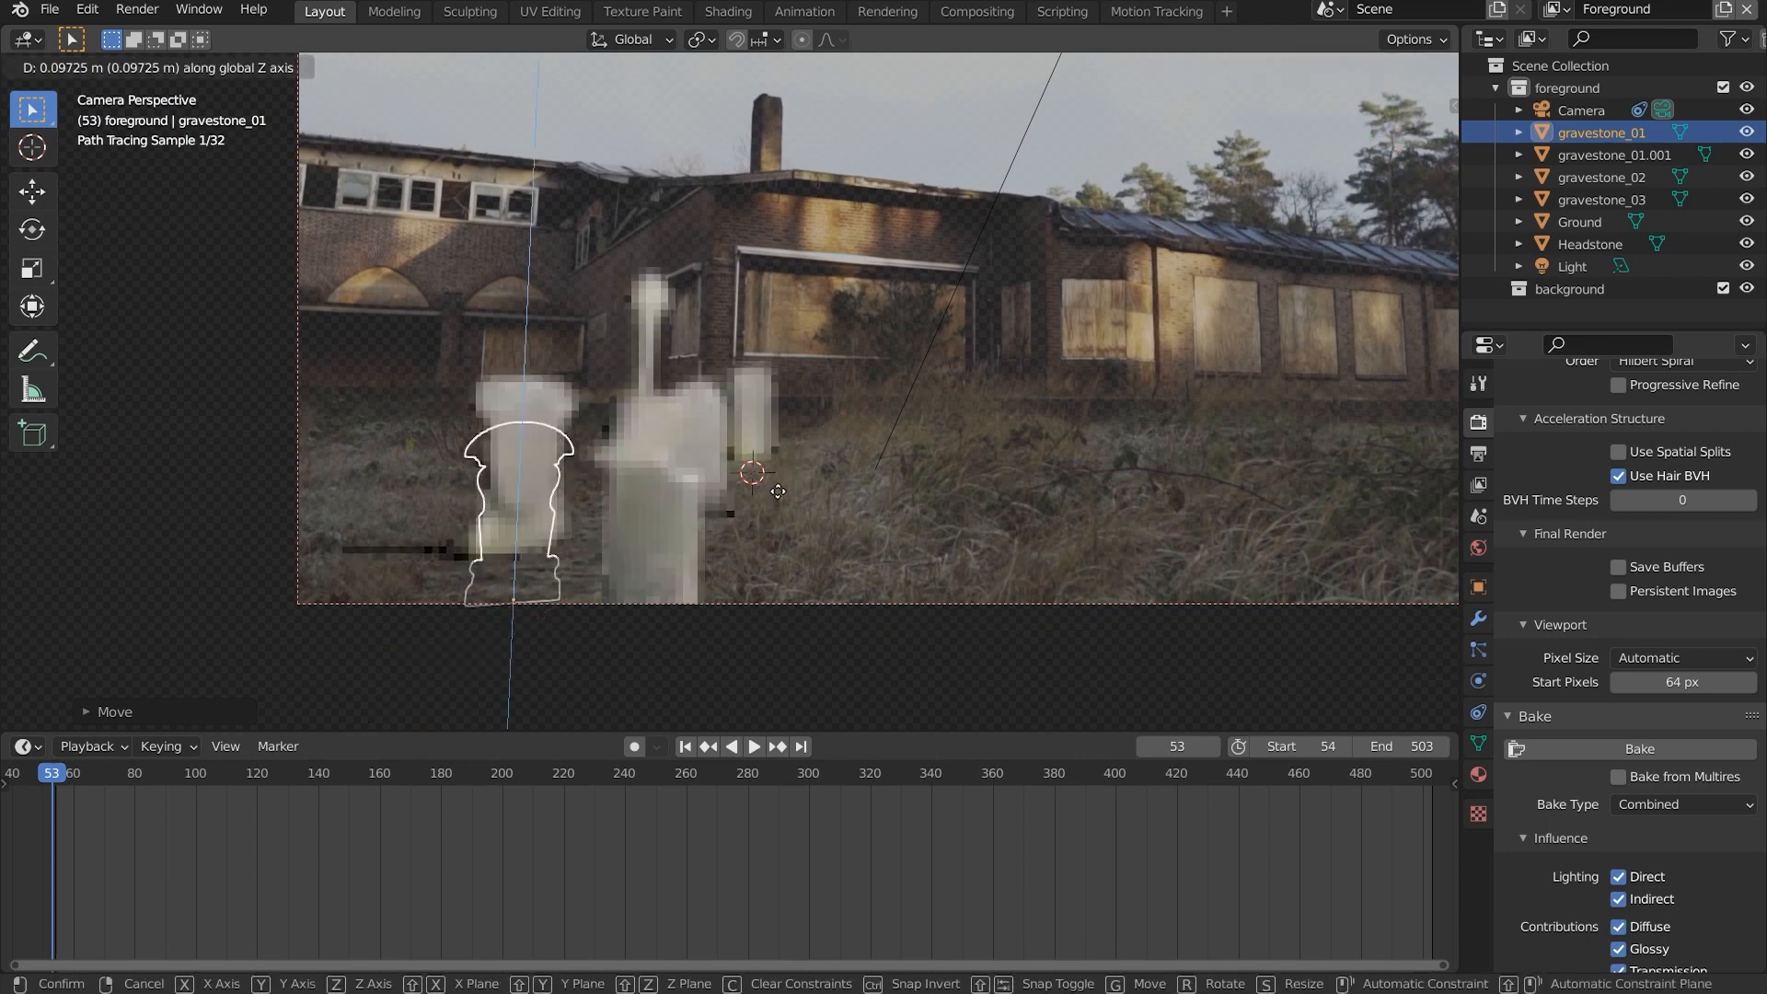
click(699, 501)
click(844, 509)
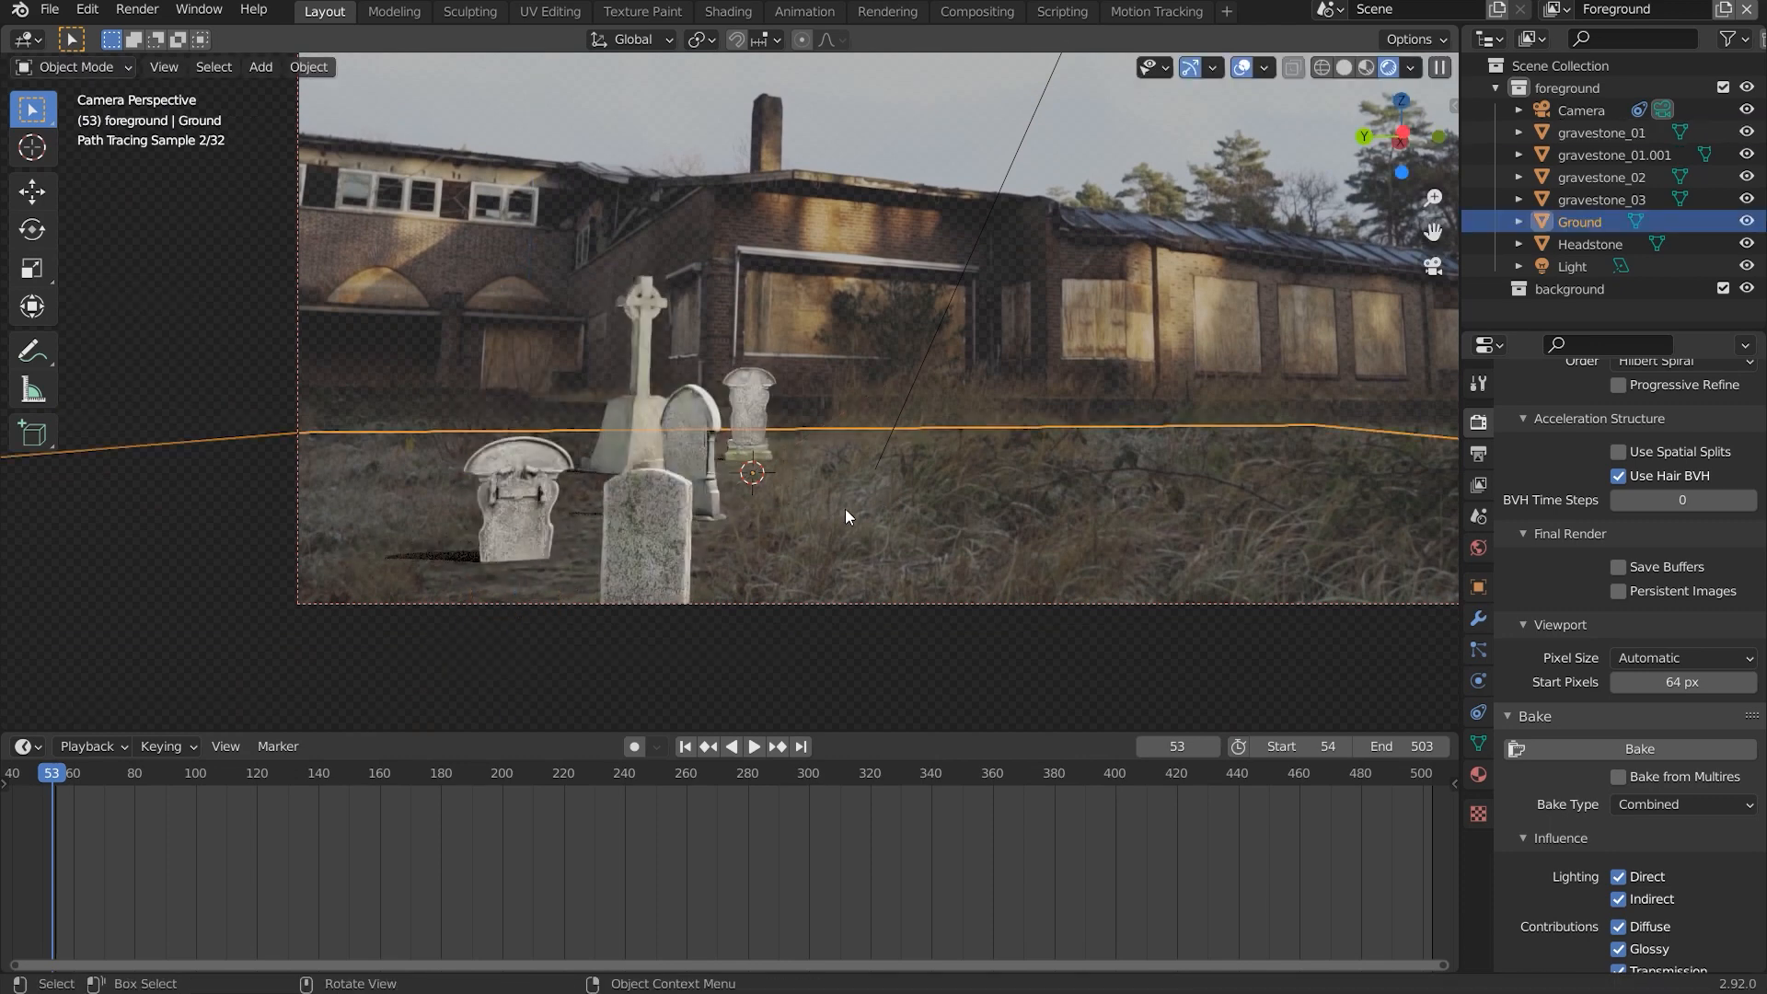
key(ctrl+z)
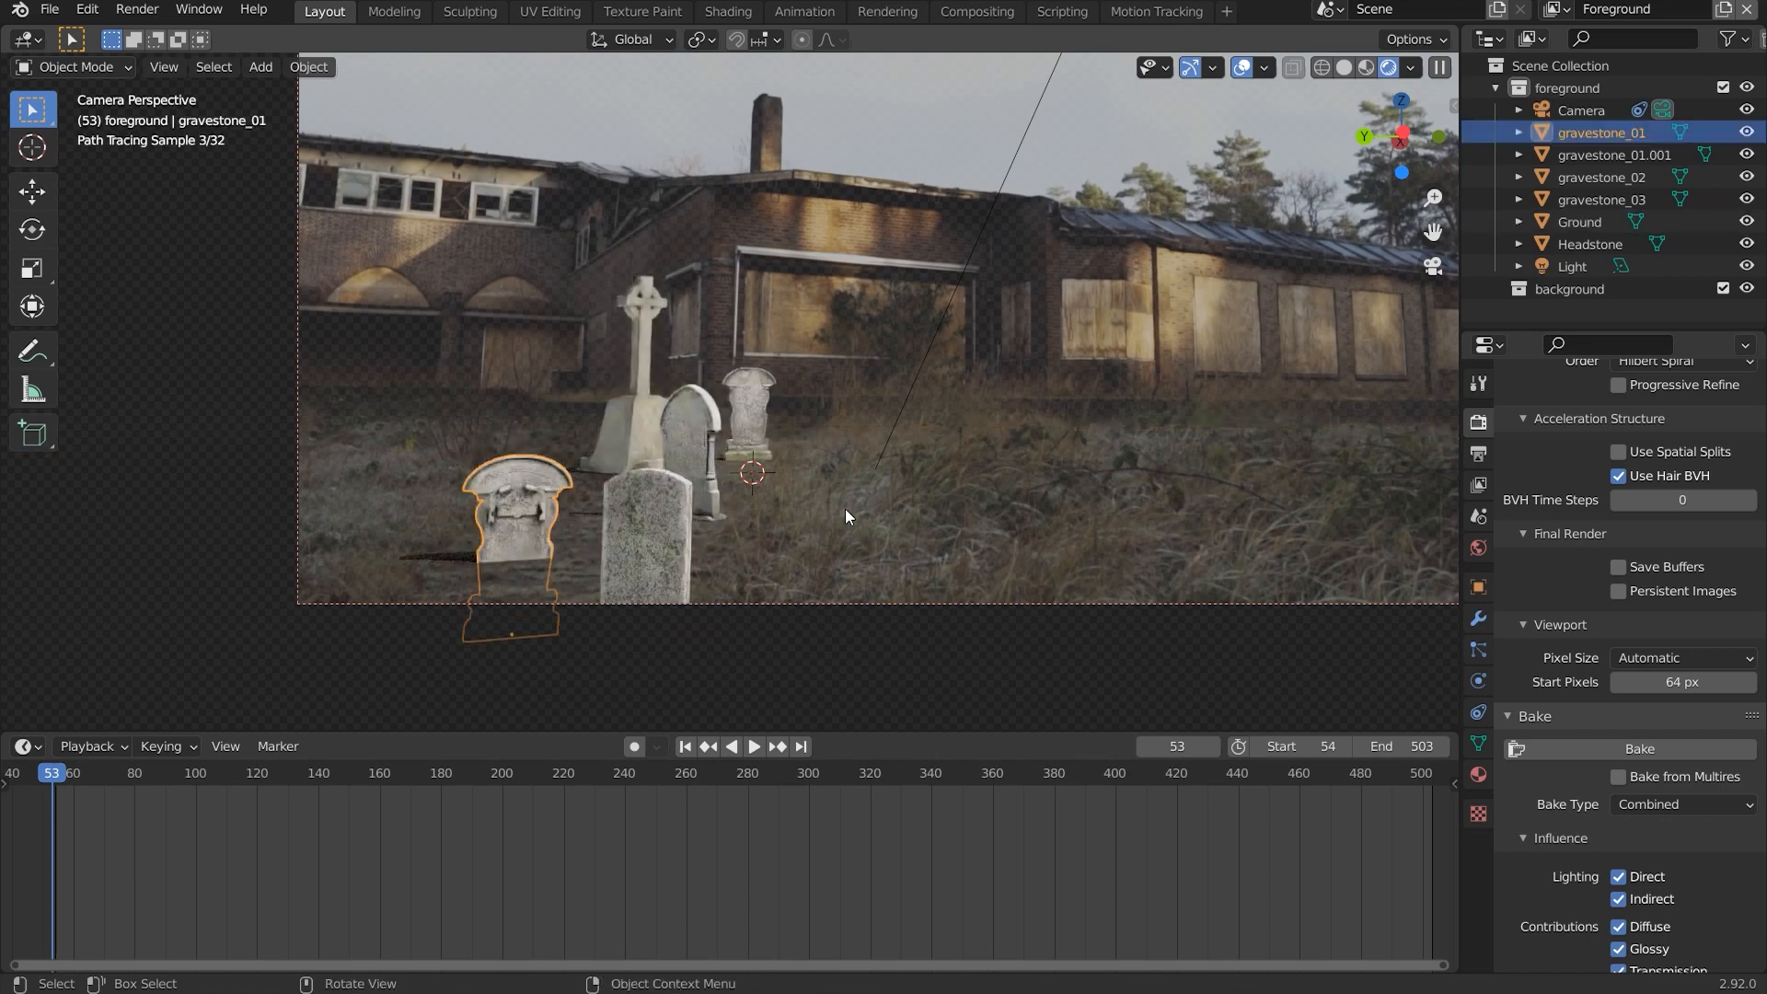
key(ctrl+z)
Select the Ground plane and examine how it lies beneath the gravestones from perspective, side and camera views.
scroll(1034, 492, down, 2)
drag(1034, 491, 926, 522)
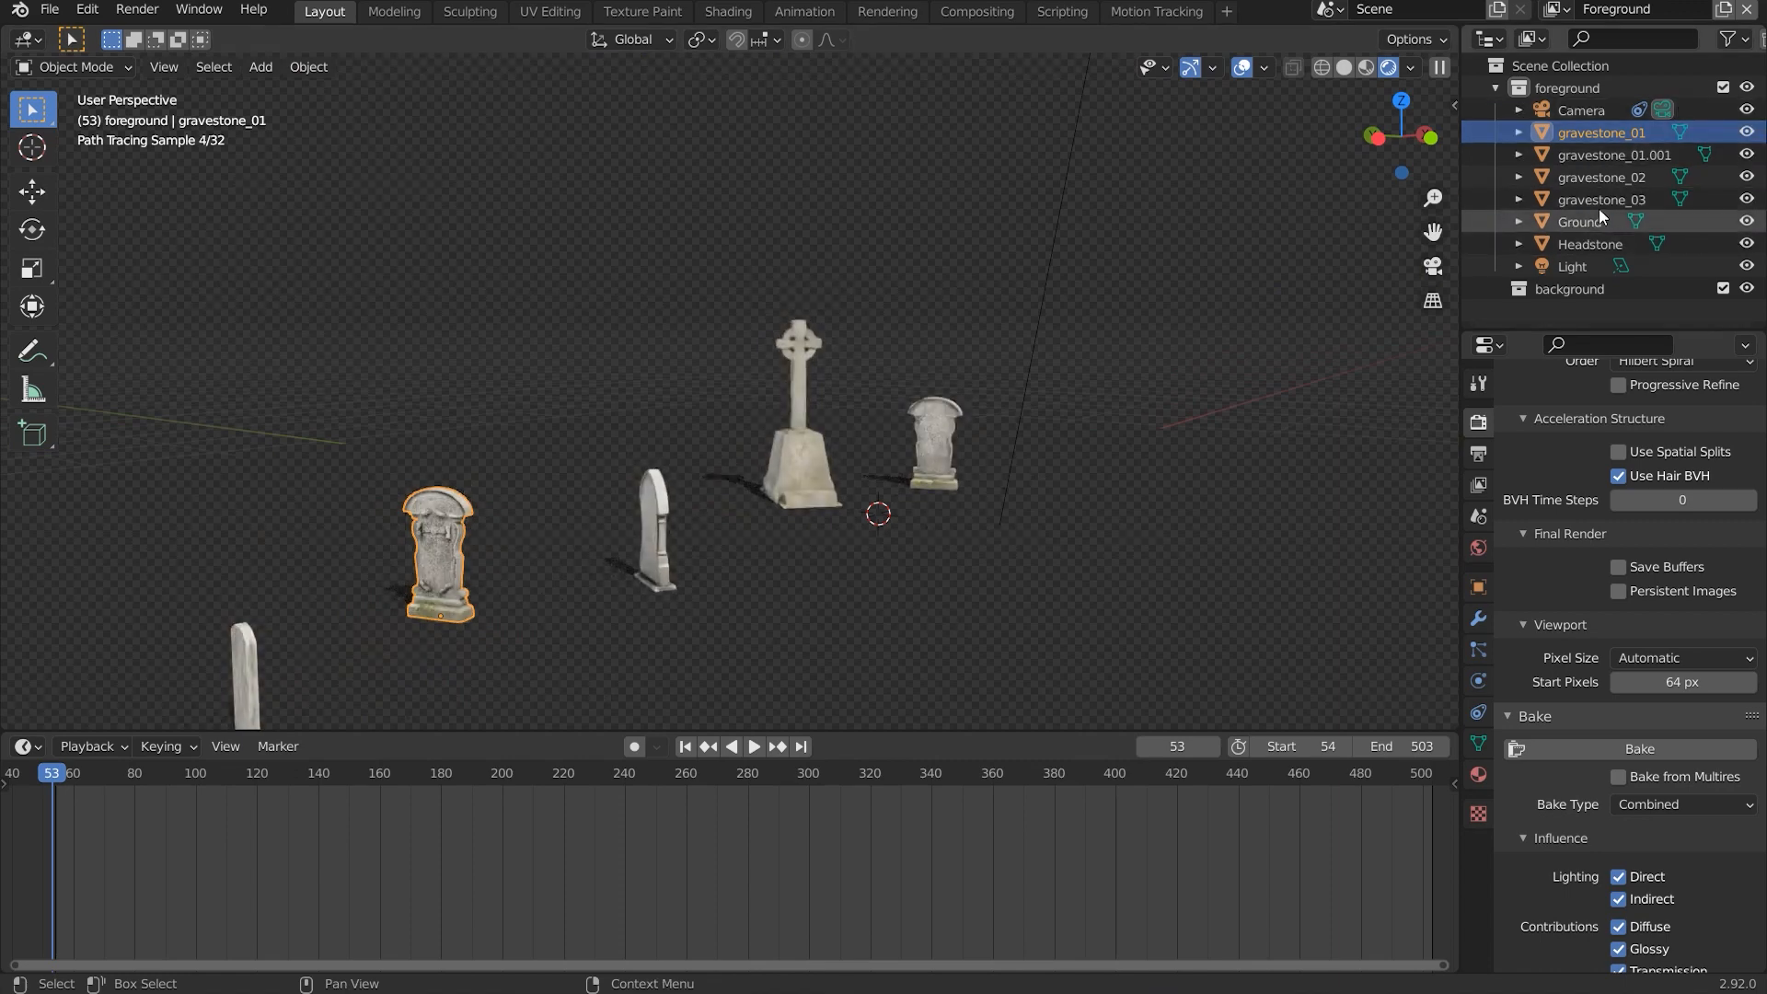
click(1614, 215)
drag(898, 351, 1016, 510)
scroll(799, 527, down, 2)
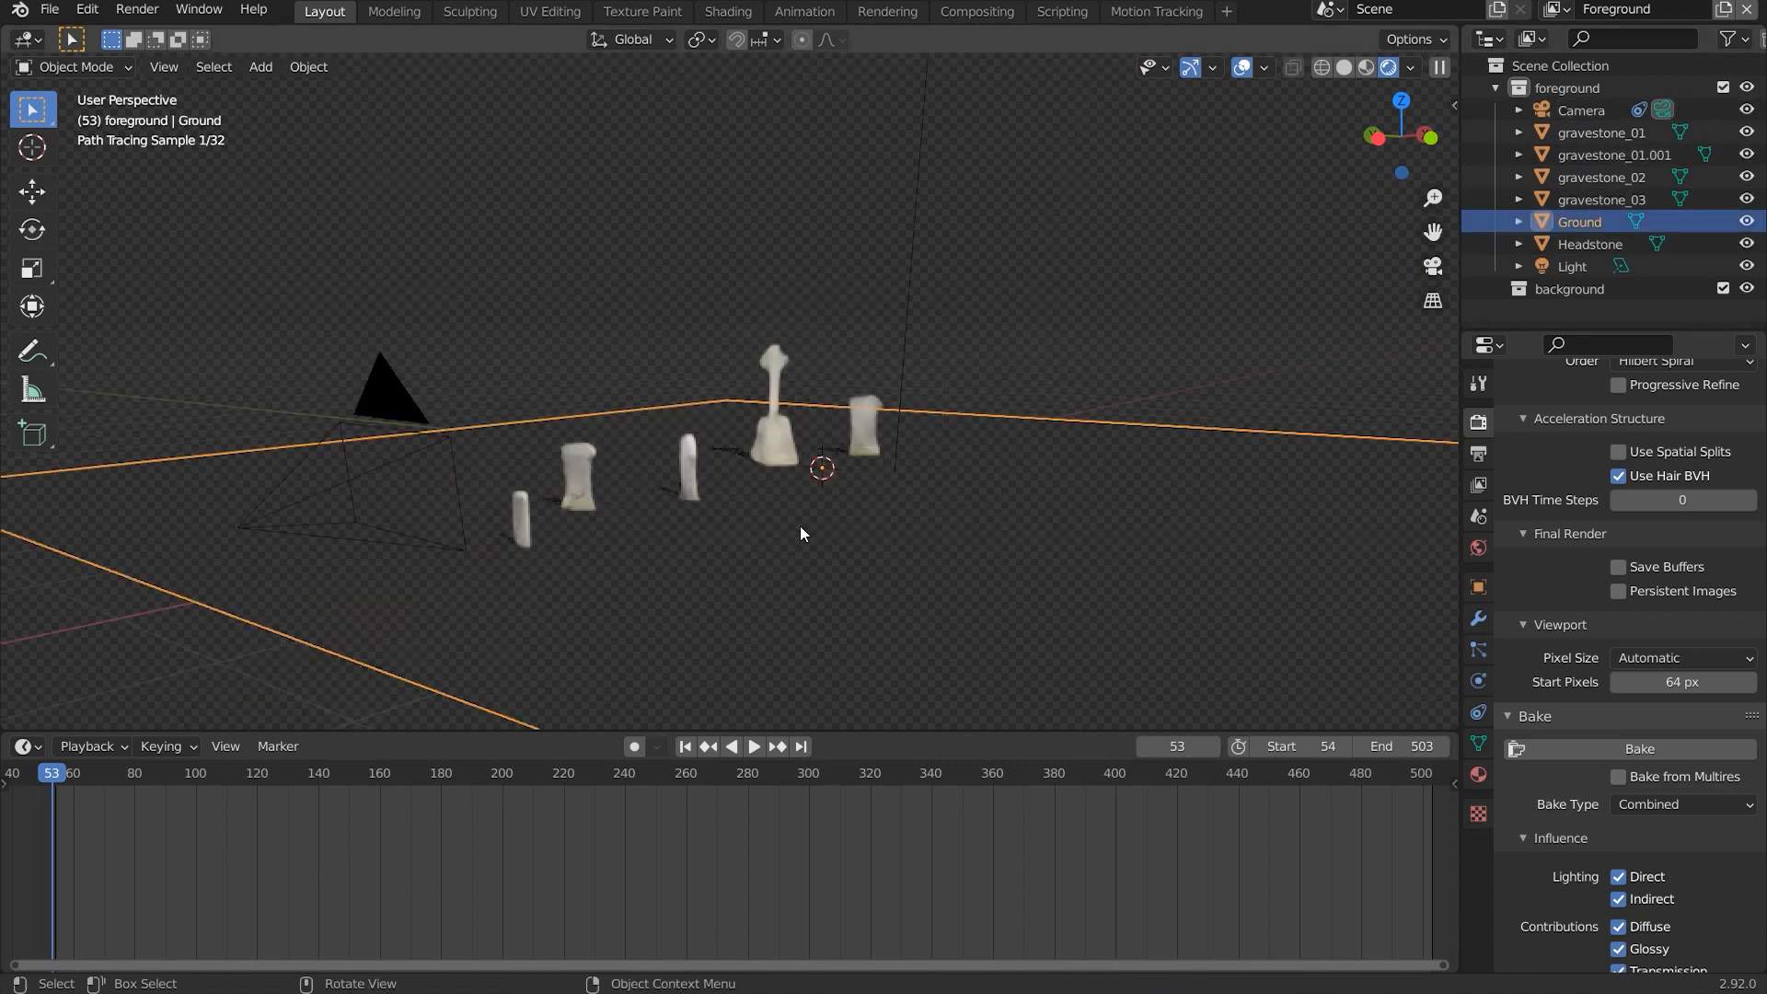
drag(809, 566, 913, 549)
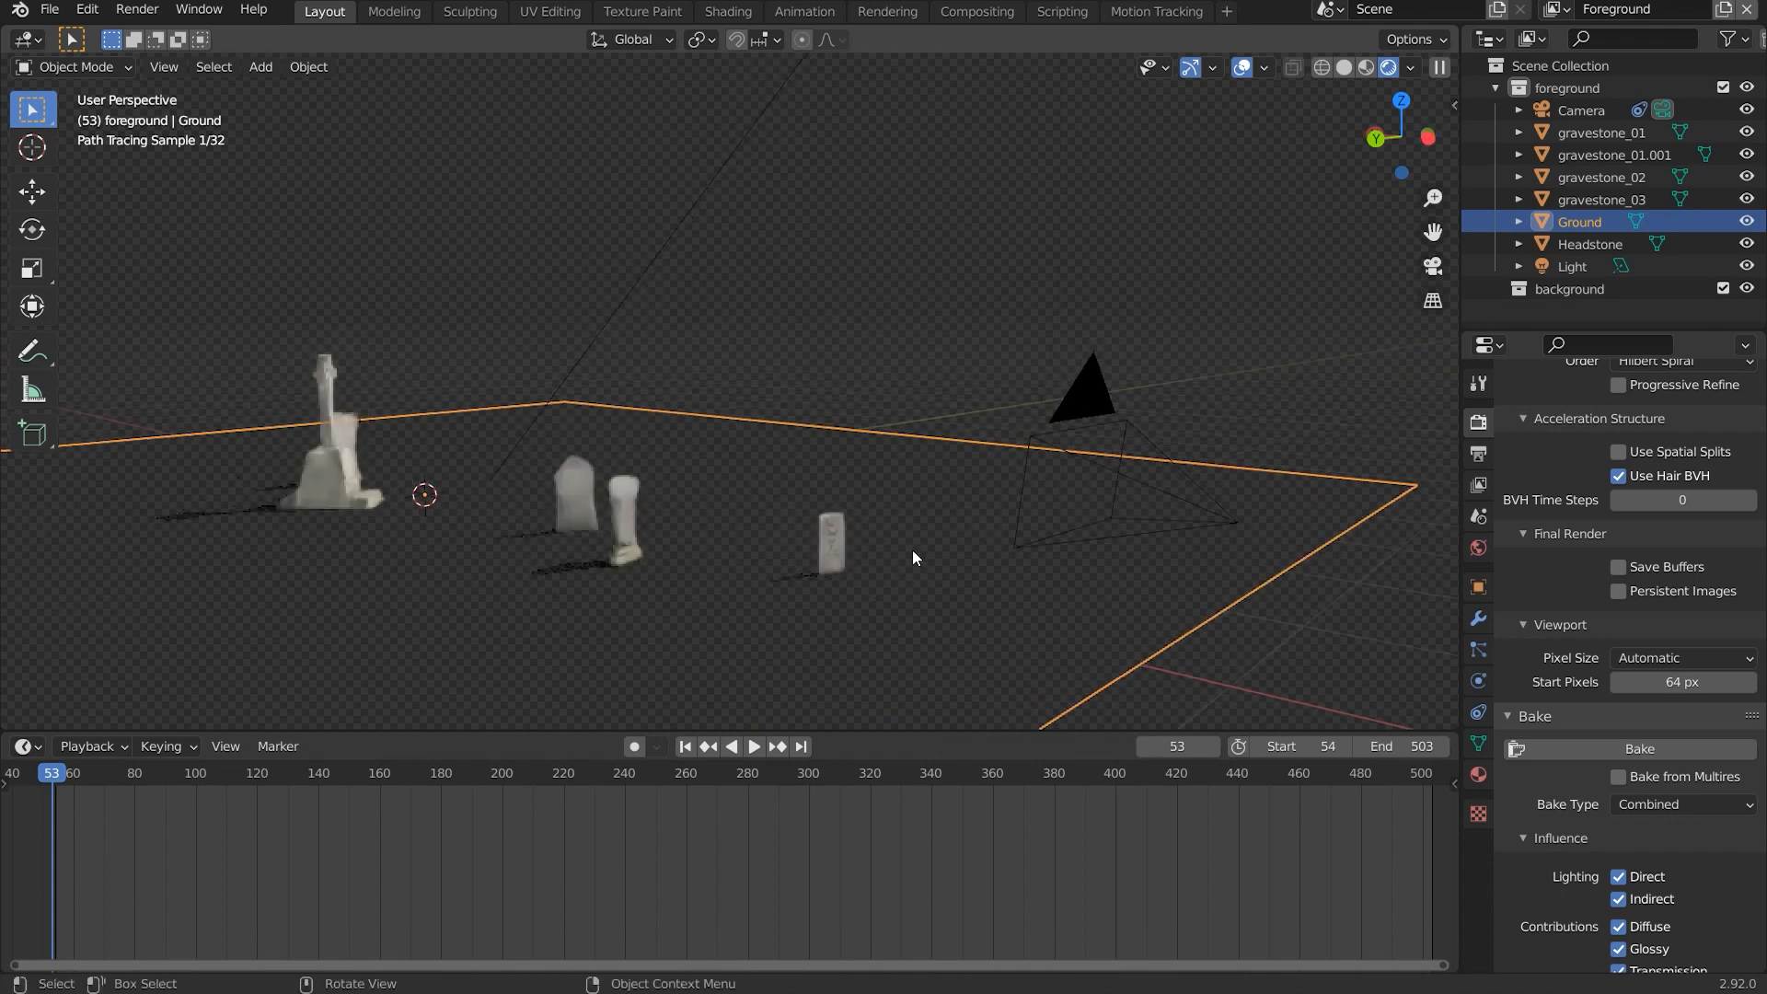
key(KP_0)
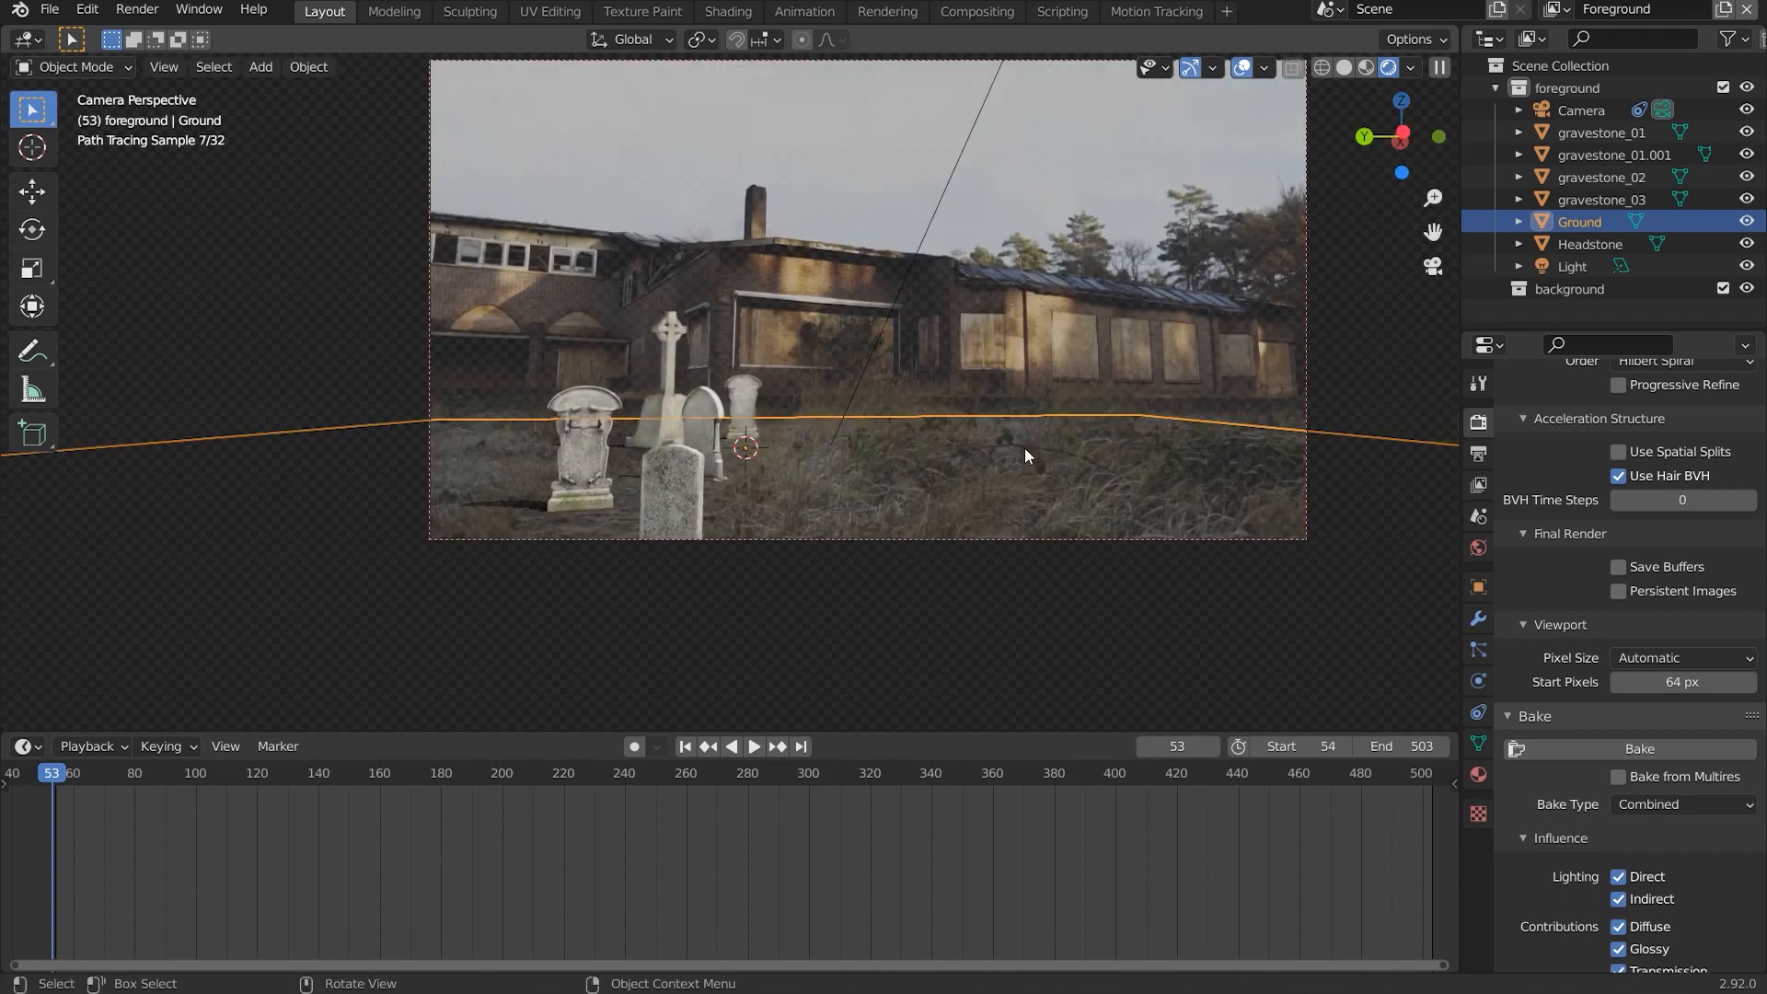
key(KP_3)
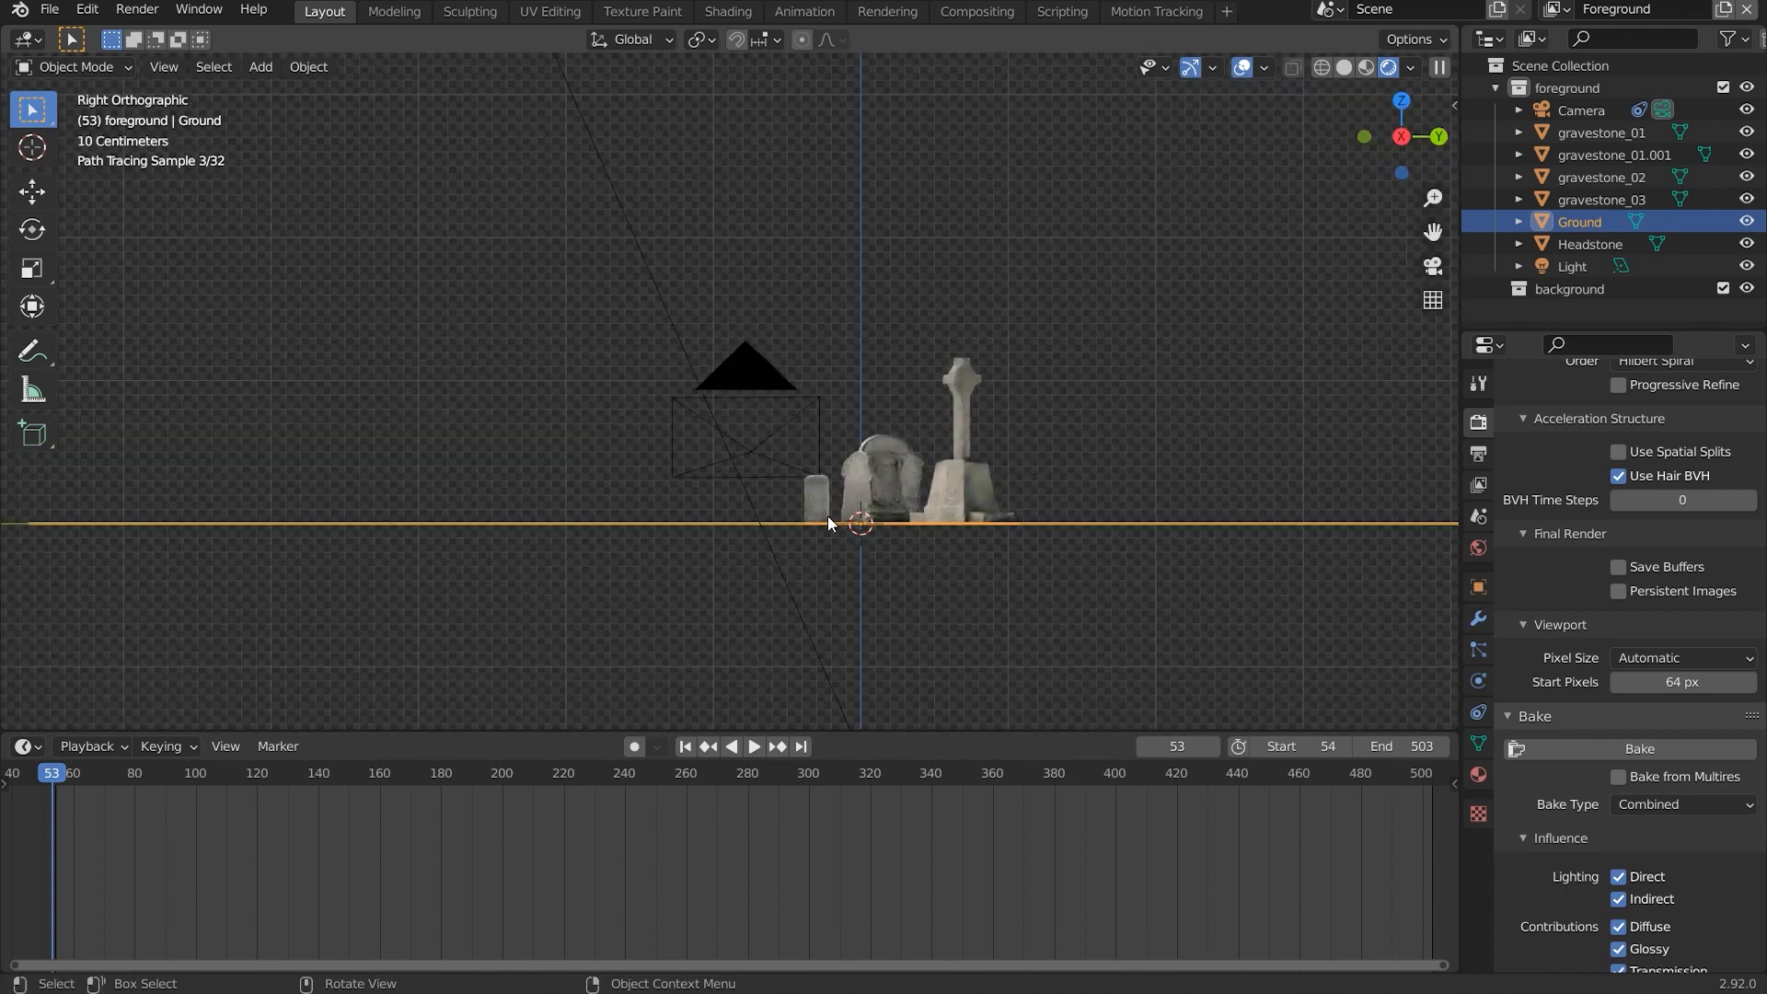
key(KP_0)
drag(813, 473, 754, 534)
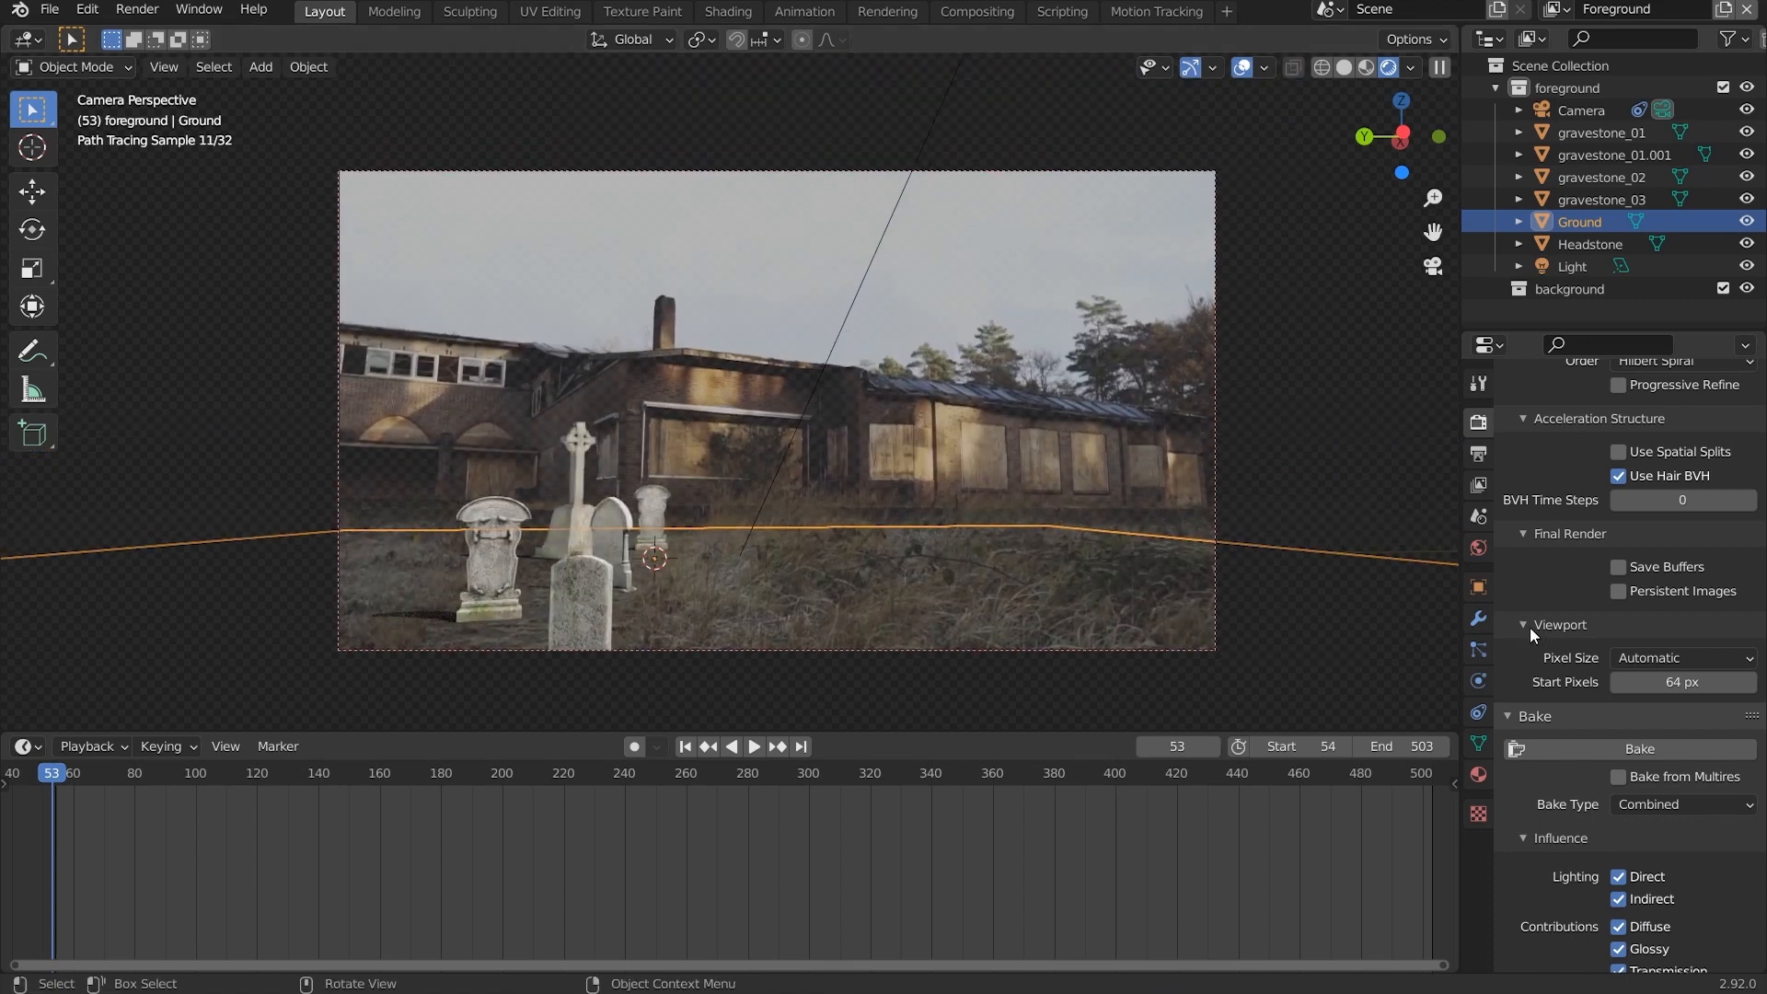
Review the compositing node setup and the render settings for baking, tiles, film, denoising and sampling, and inspect the gravestones through the camera.
scroll(1594, 697, down, 7)
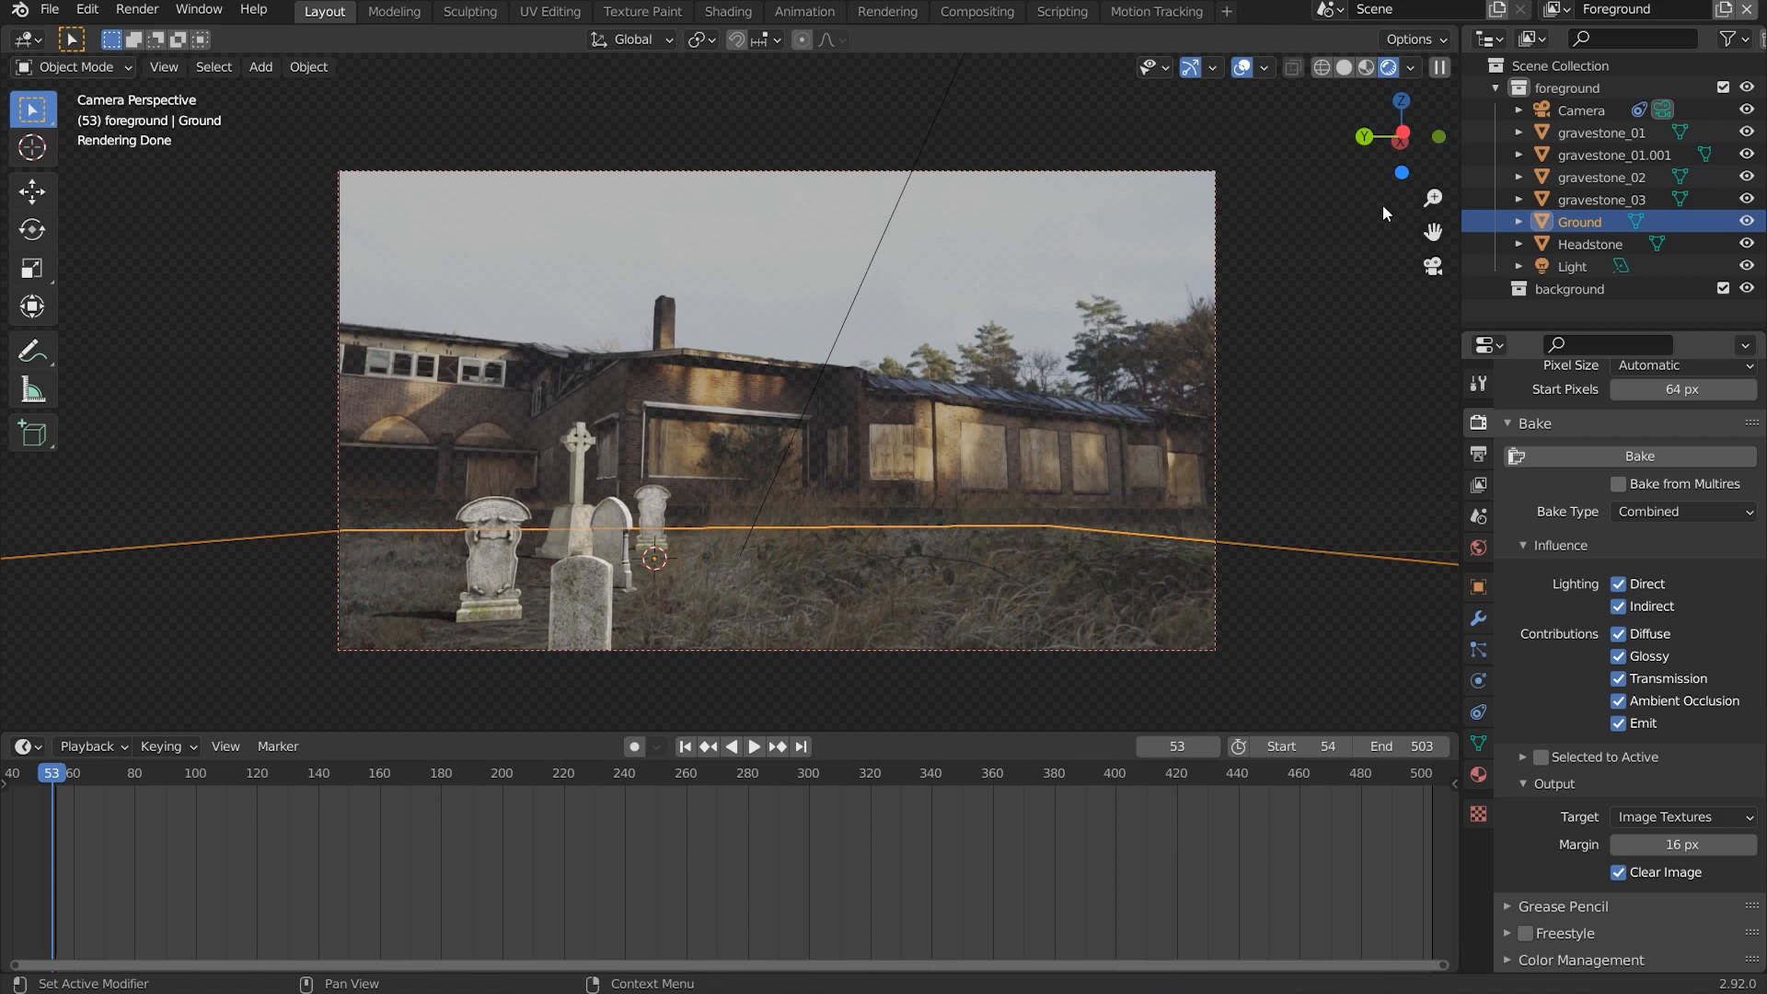
click(977, 11)
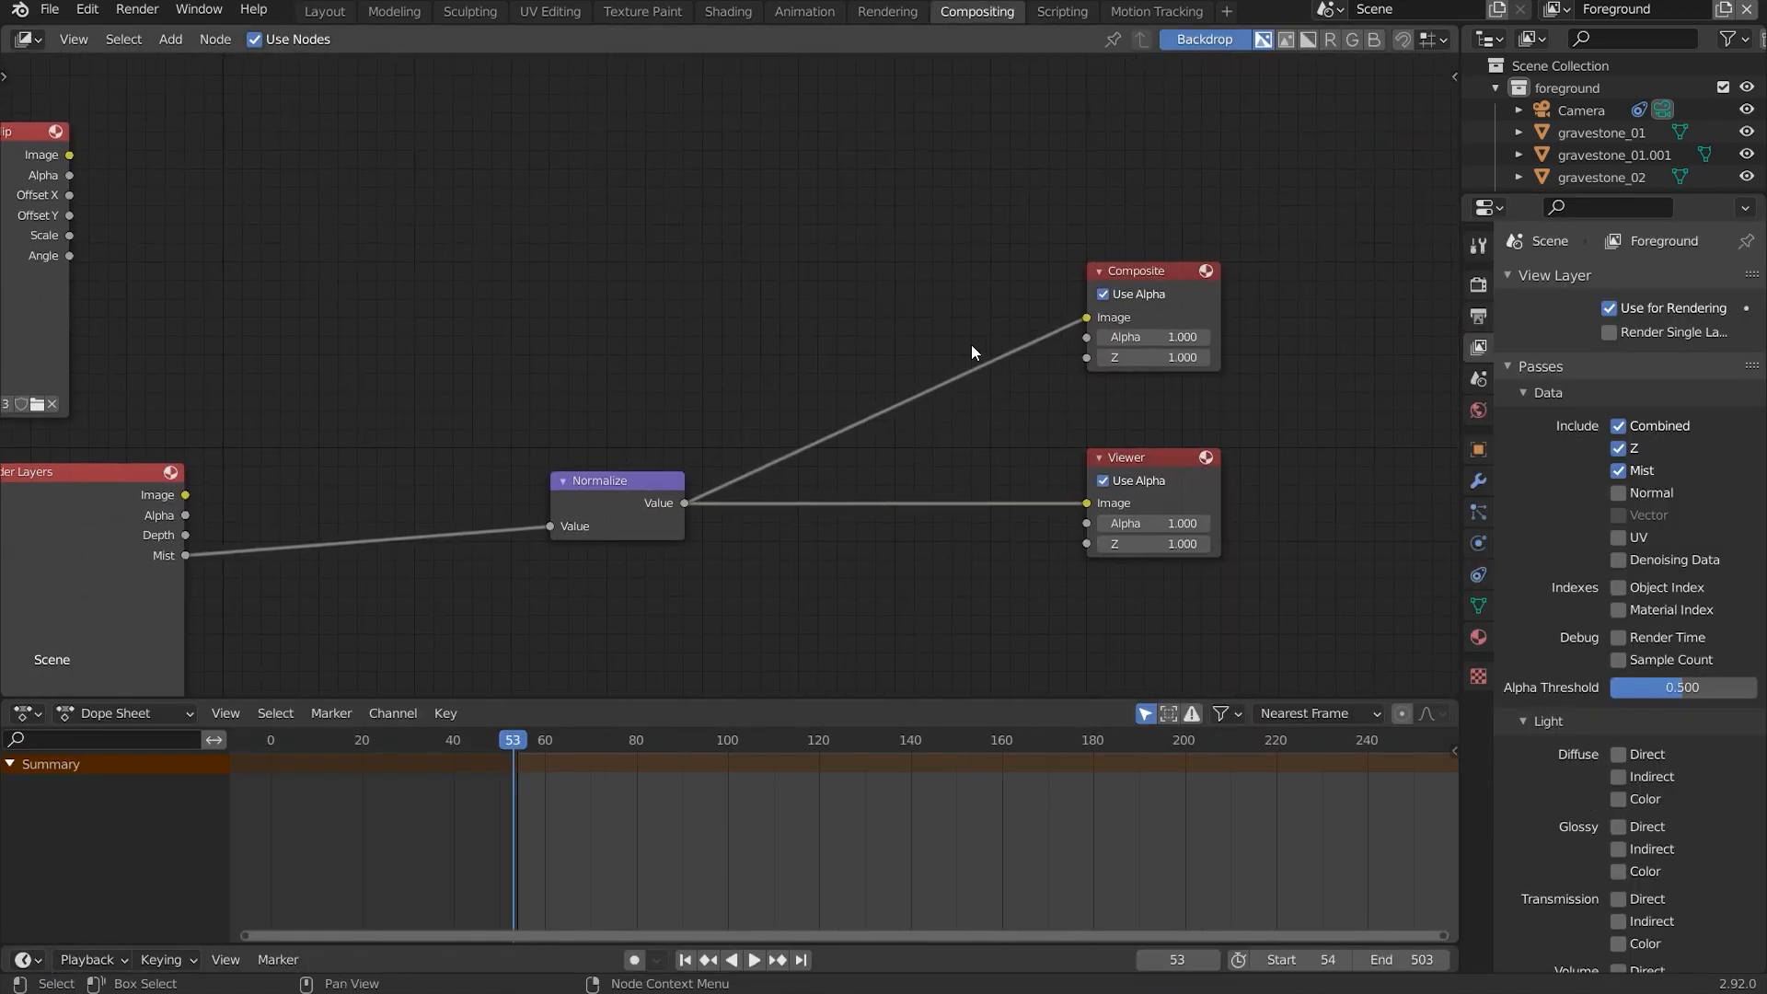
click(324, 11)
scroll(1625, 472, up, 5)
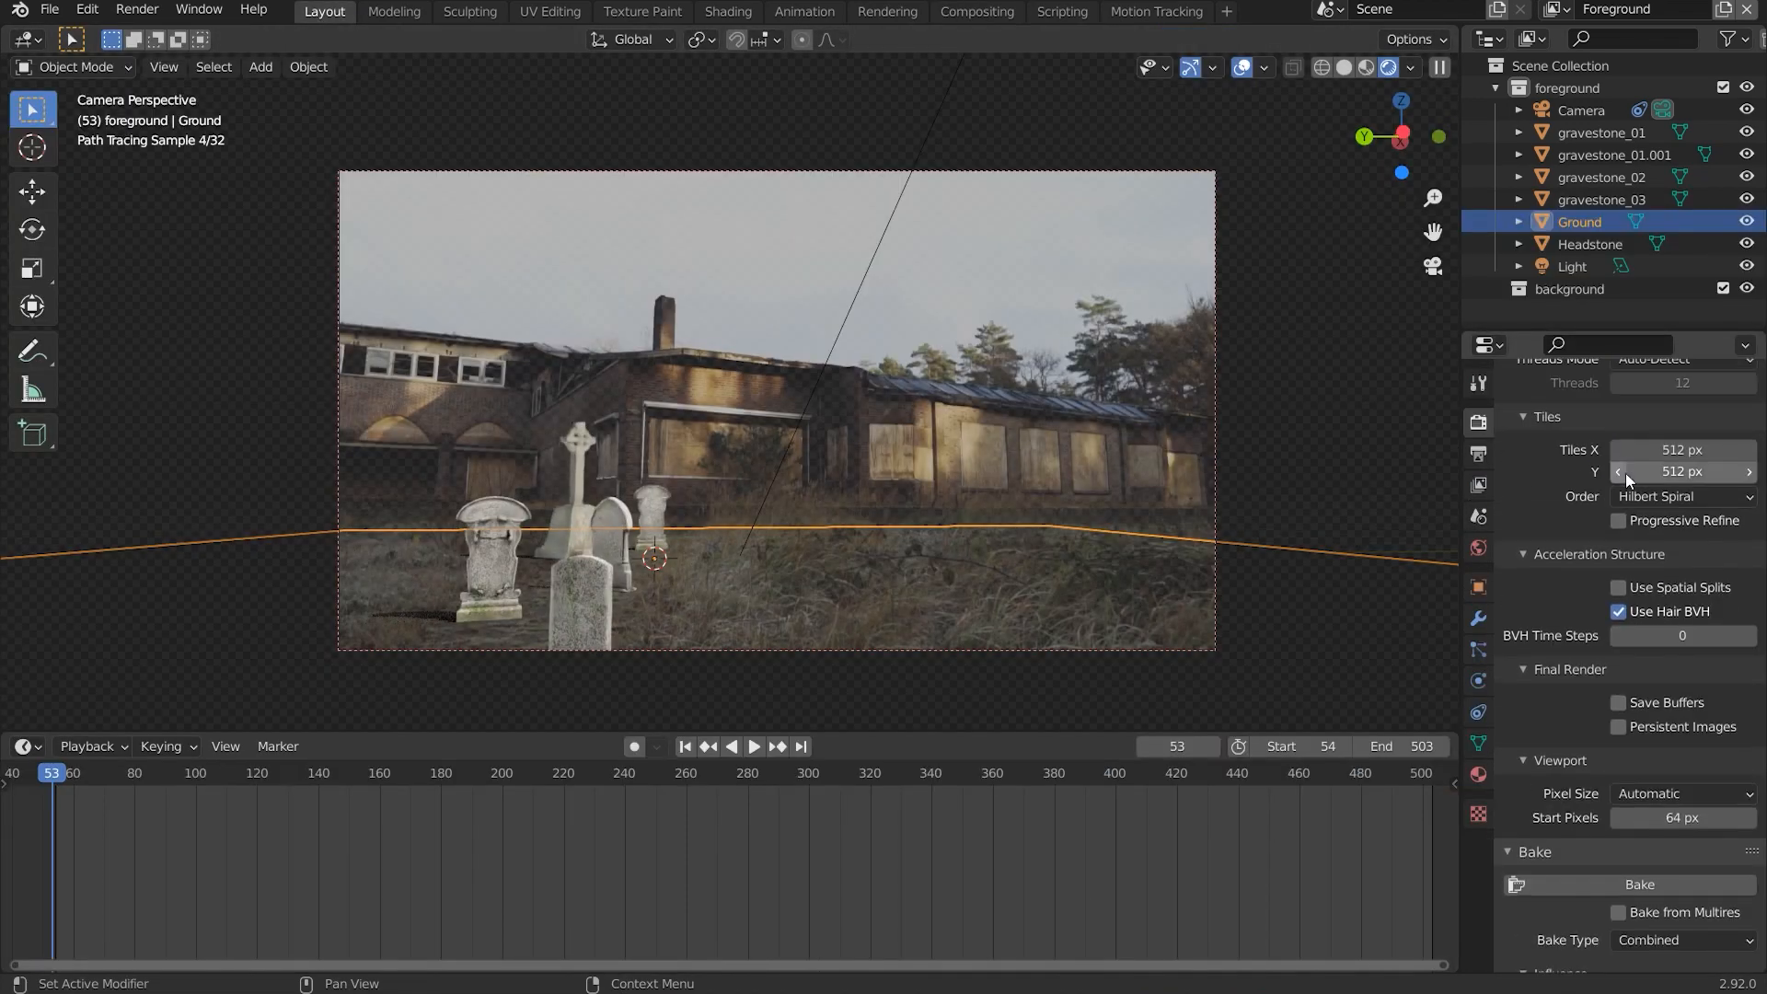
scroll(1625, 473, up, 8)
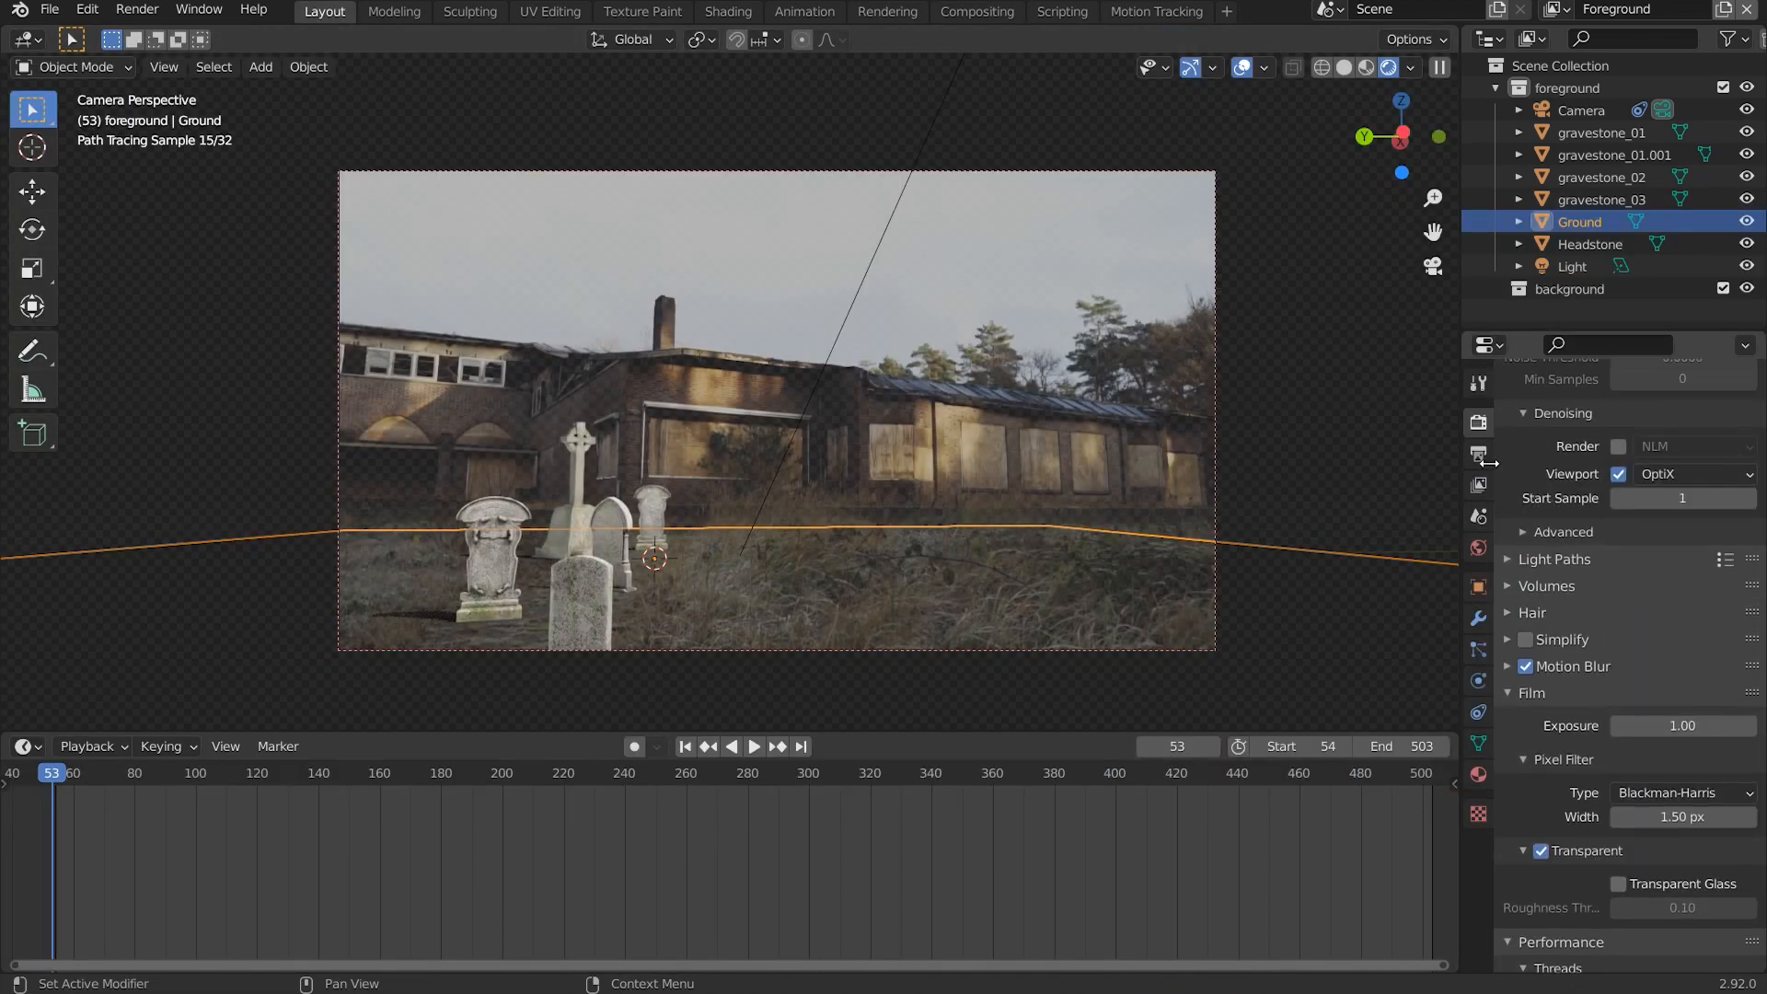
scroll(1691, 560, up, 5)
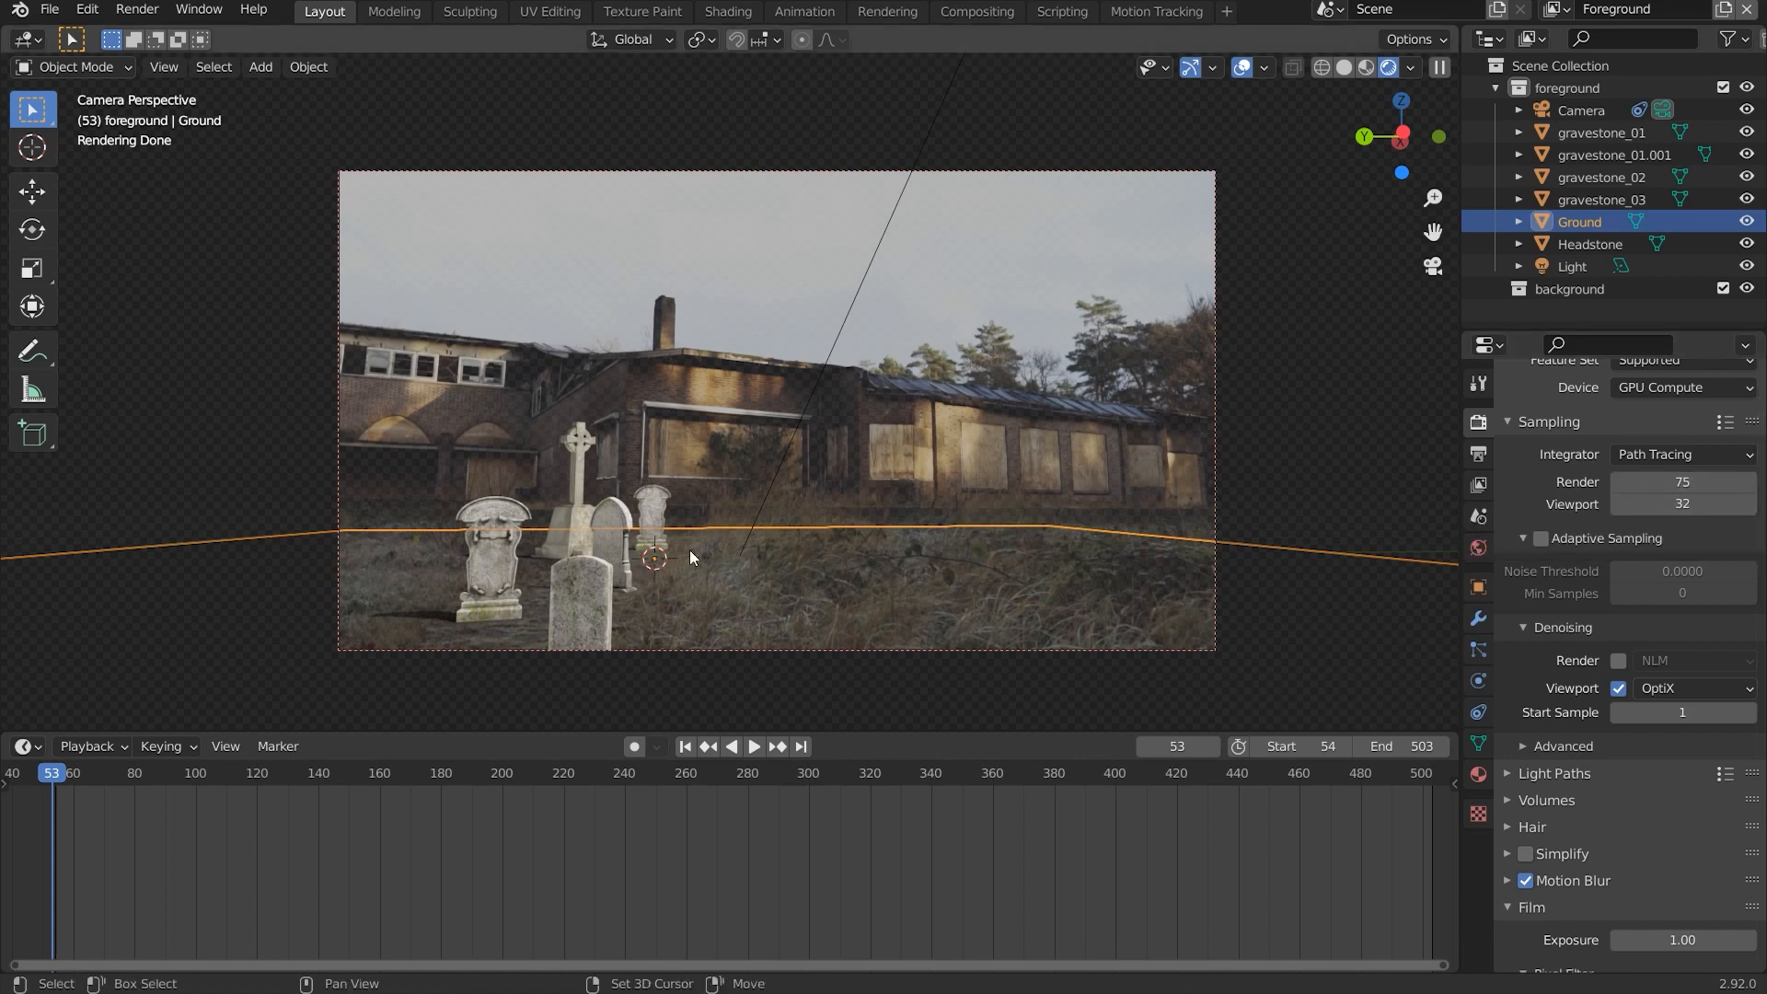
scroll(734, 500, up, 3)
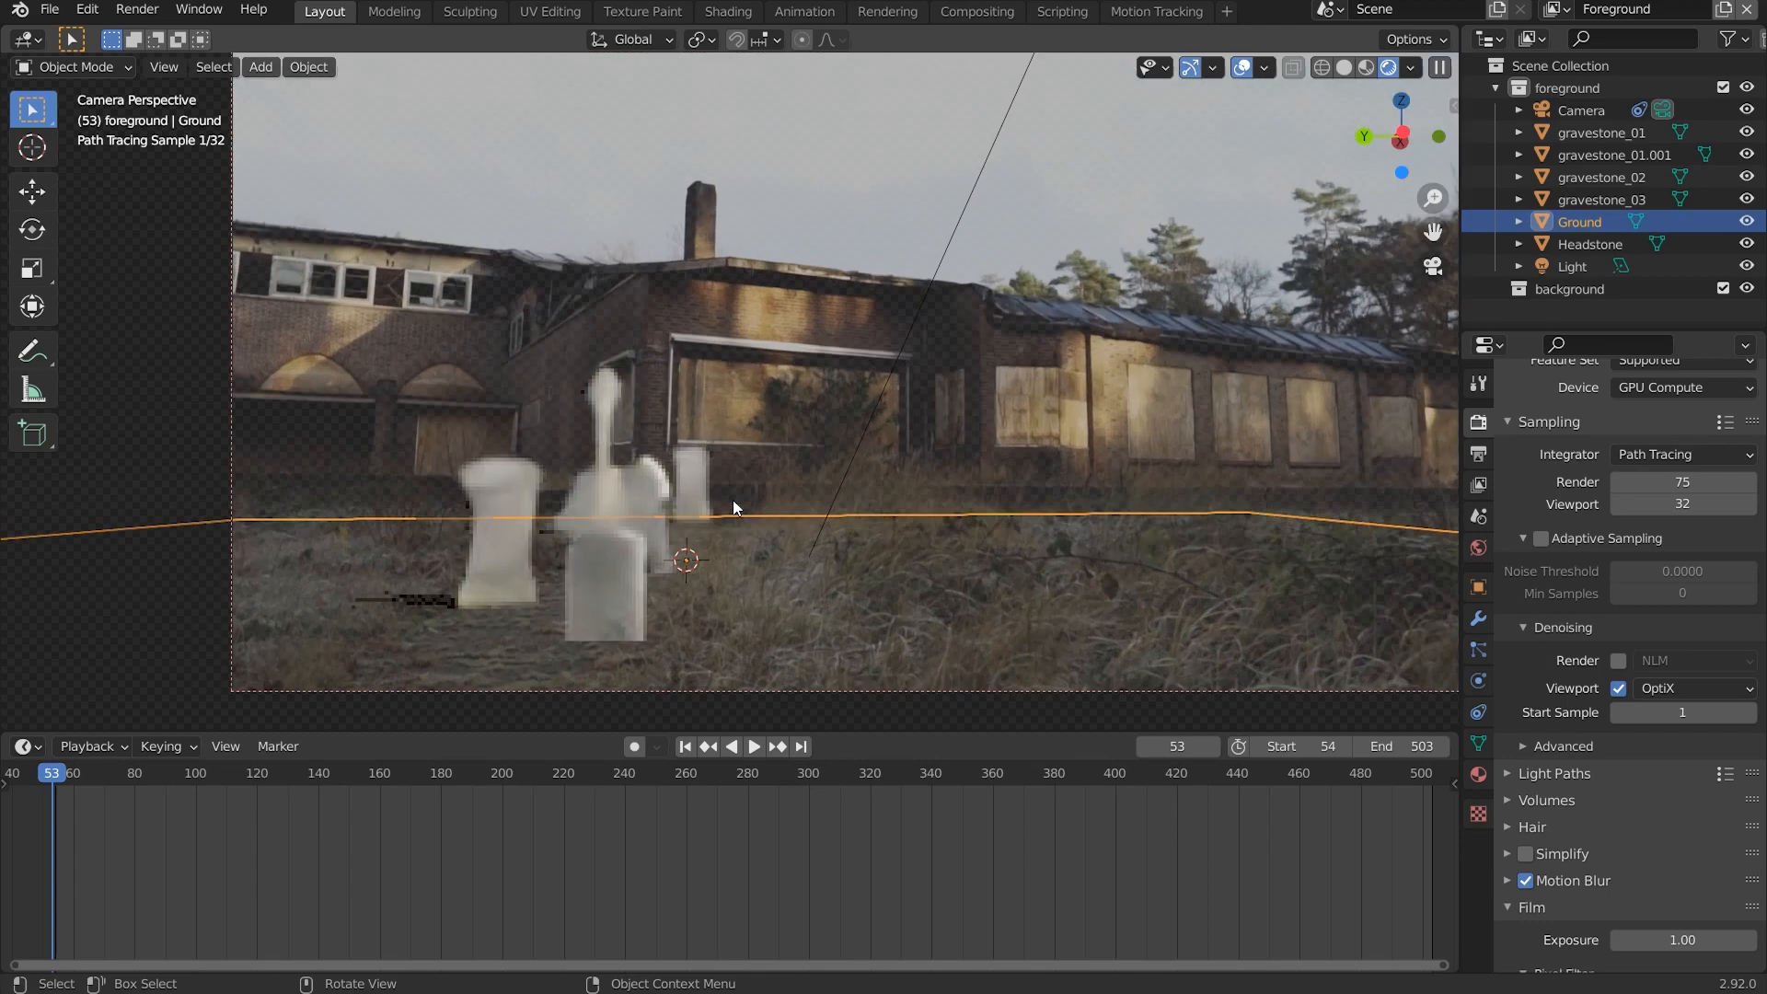
scroll(732, 500, up, 1)
drag(567, 526, 693, 477)
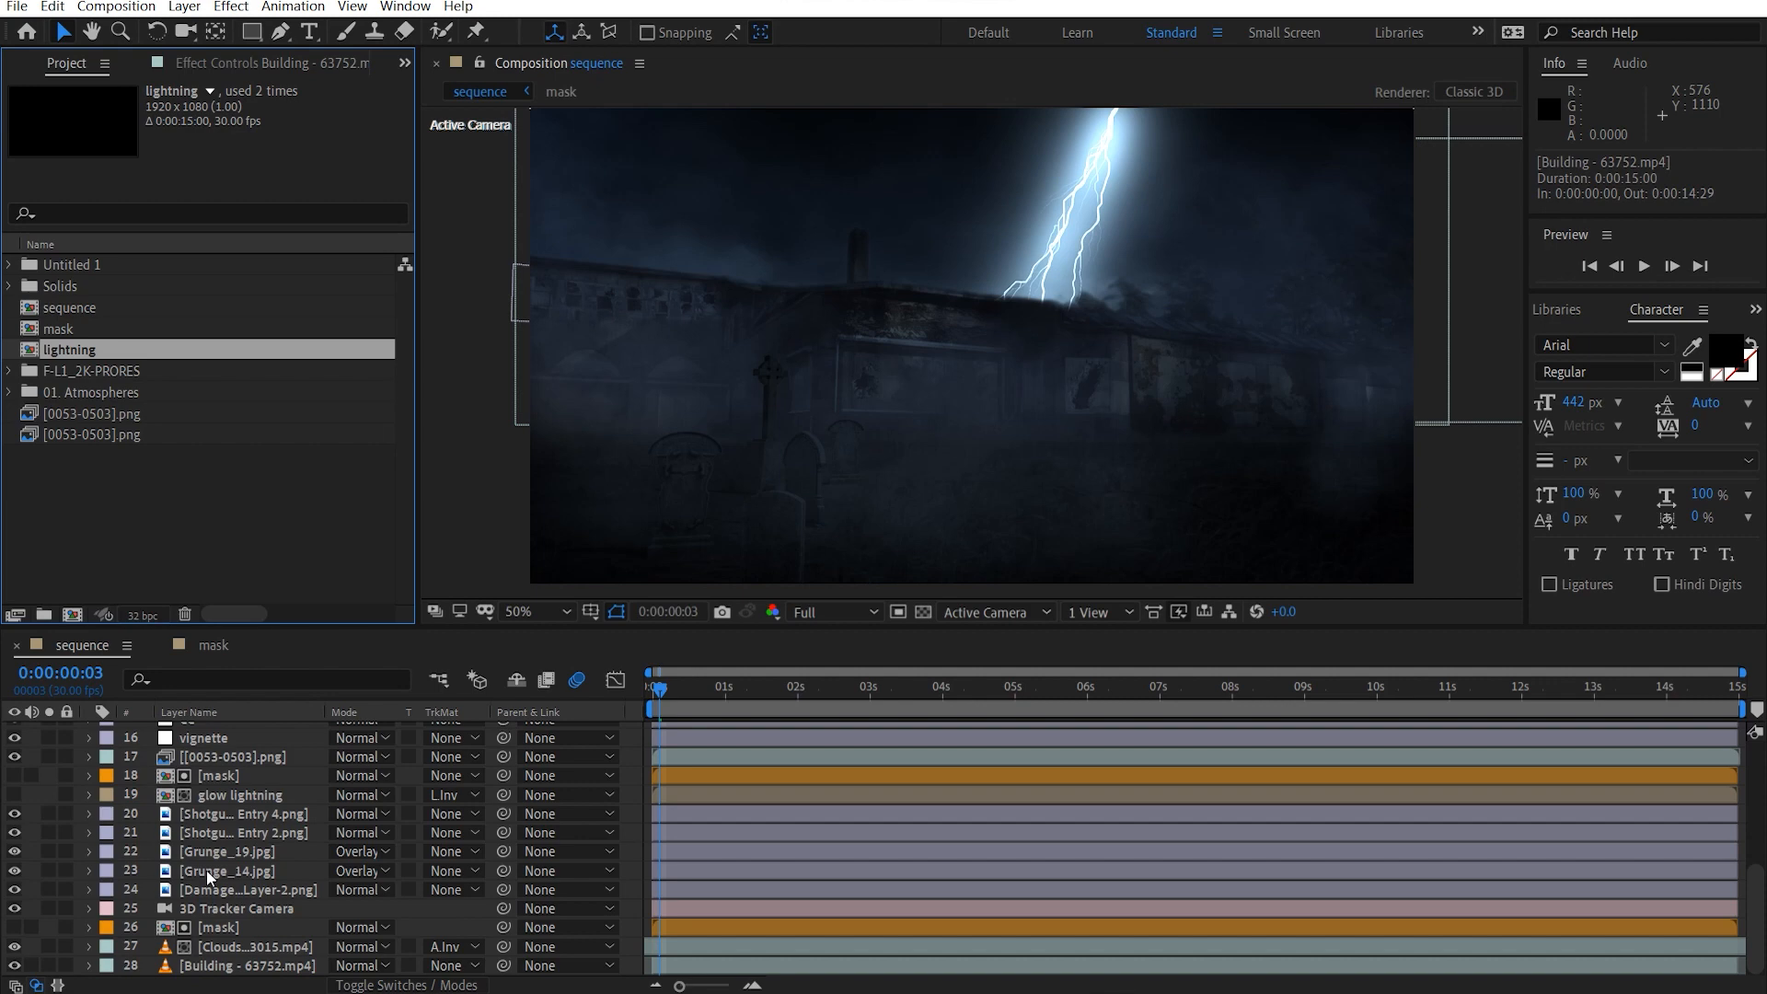
In After Effects, look through the layers of the sequence composition, from Atmosphere_04.mov down to the Building - 63752.mp4 footage layer.
scroll(206, 869, up, 5)
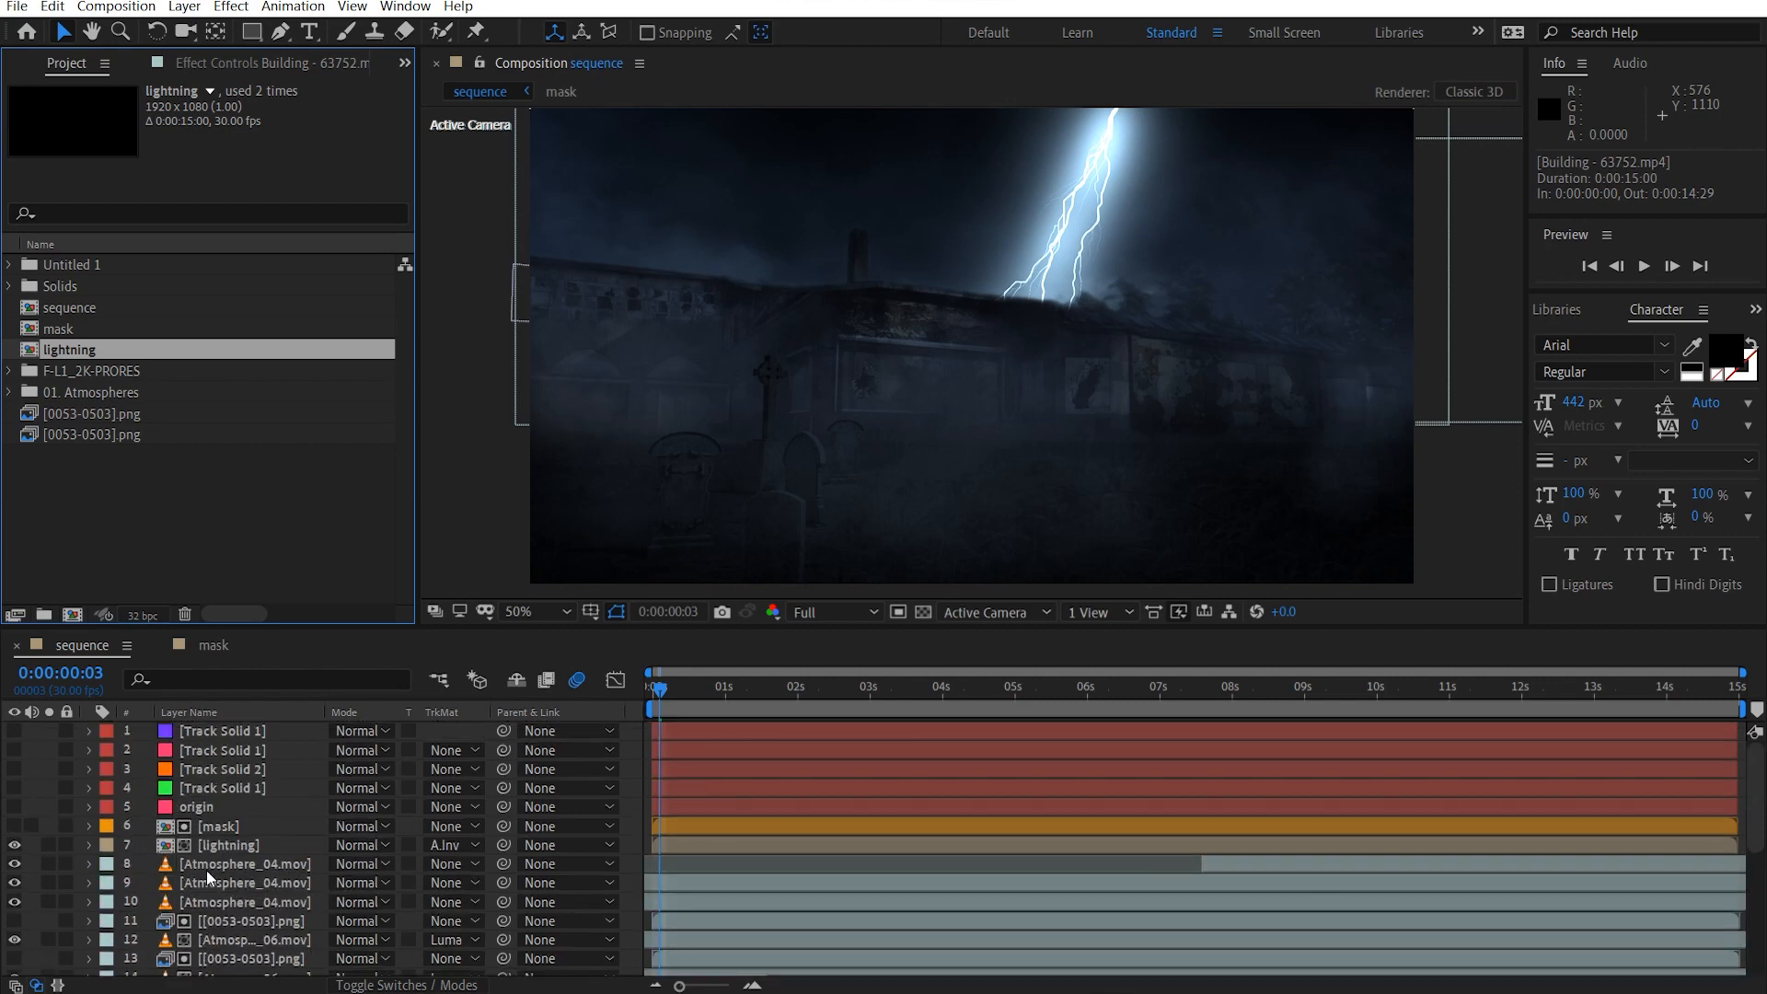
click(262, 870)
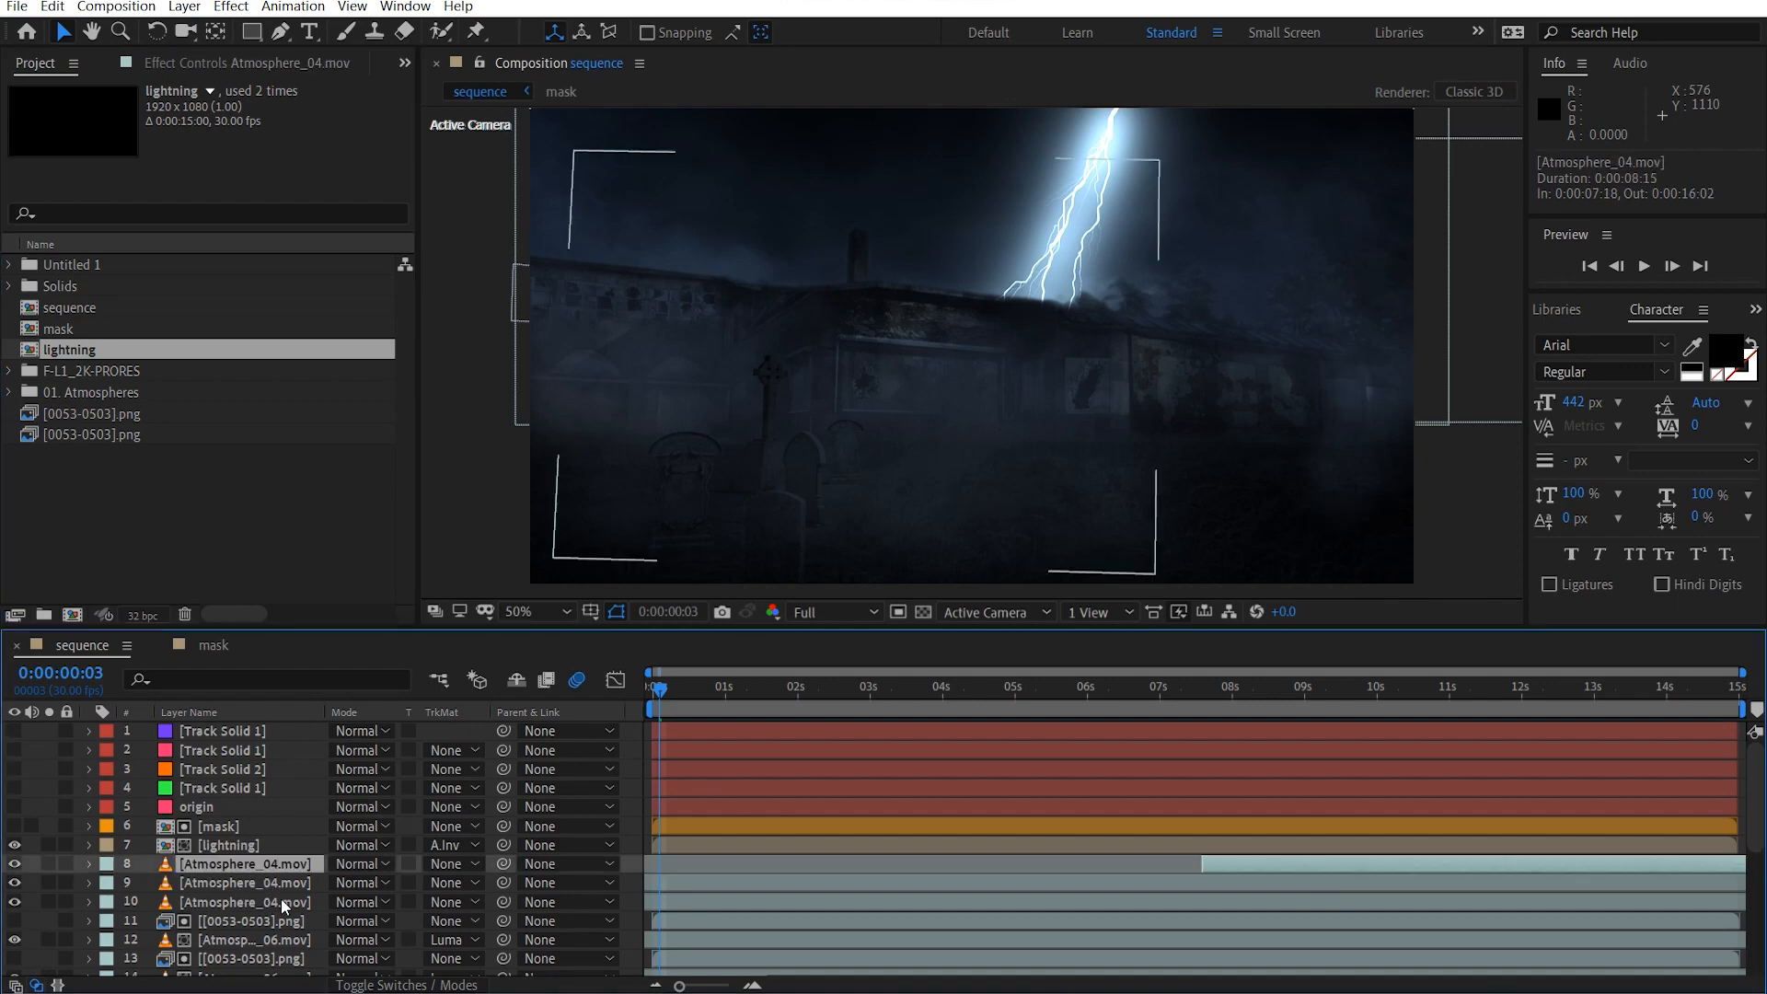
scroll(280, 898, down, 2)
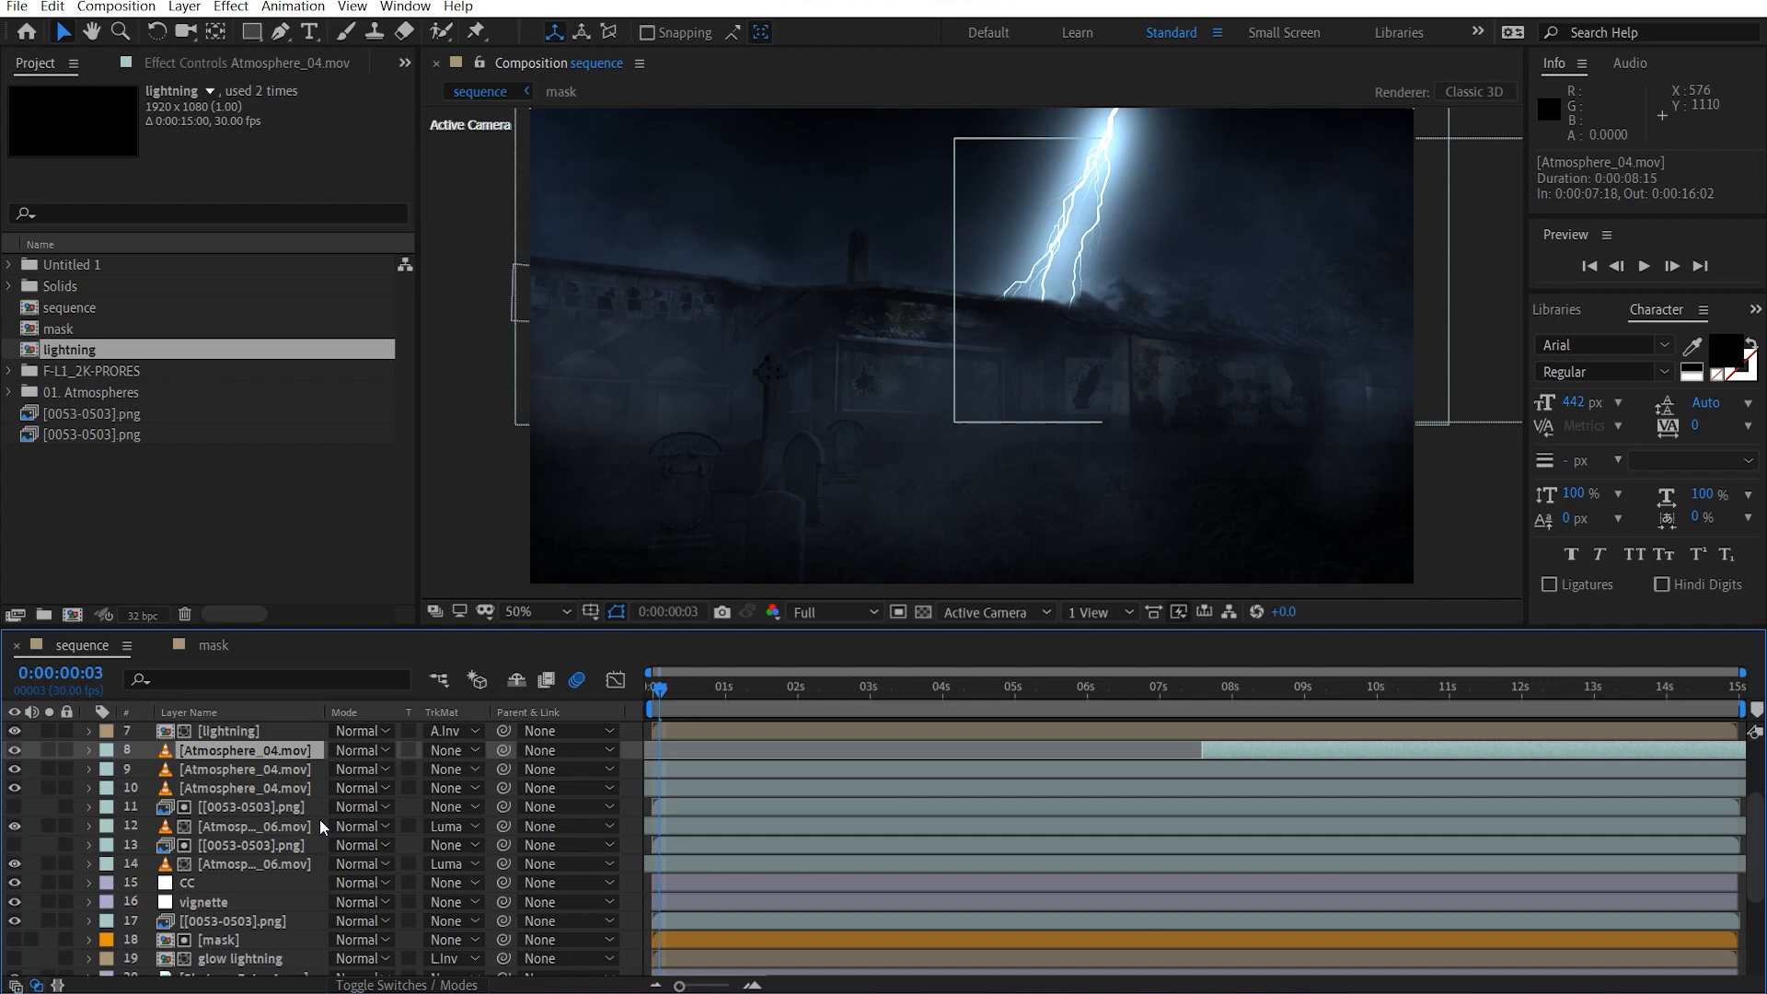
scroll(318, 819, down, 3)
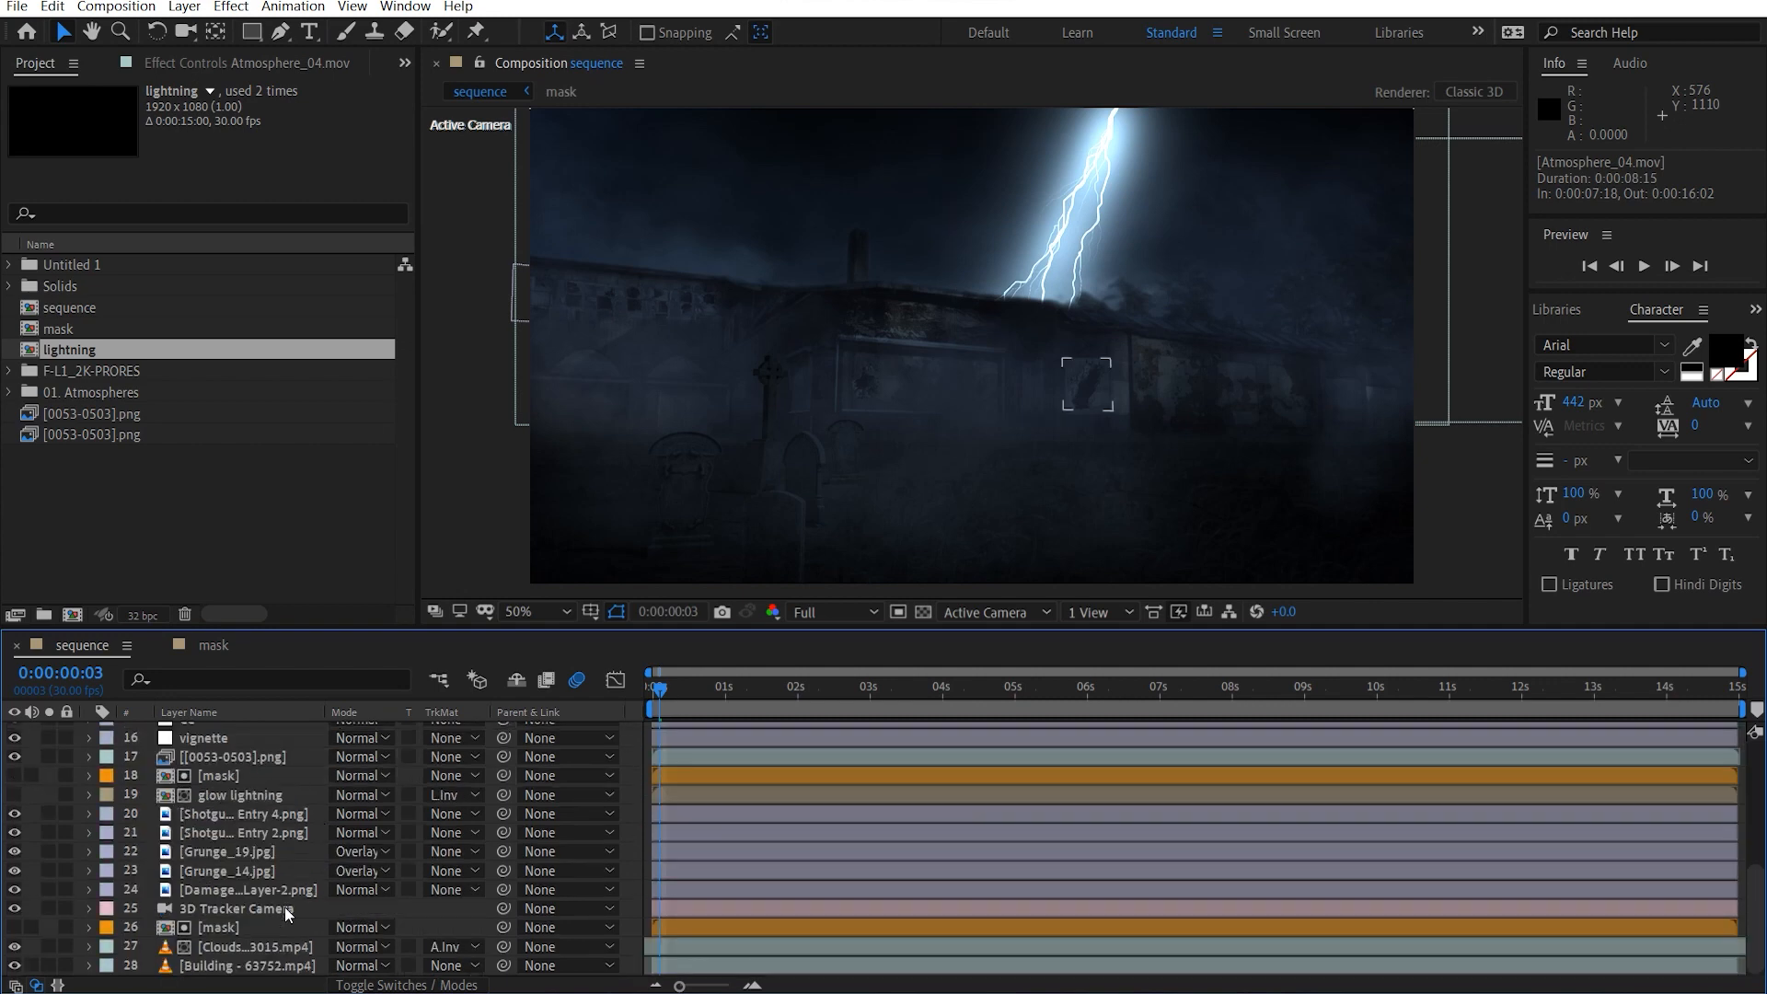
click(248, 966)
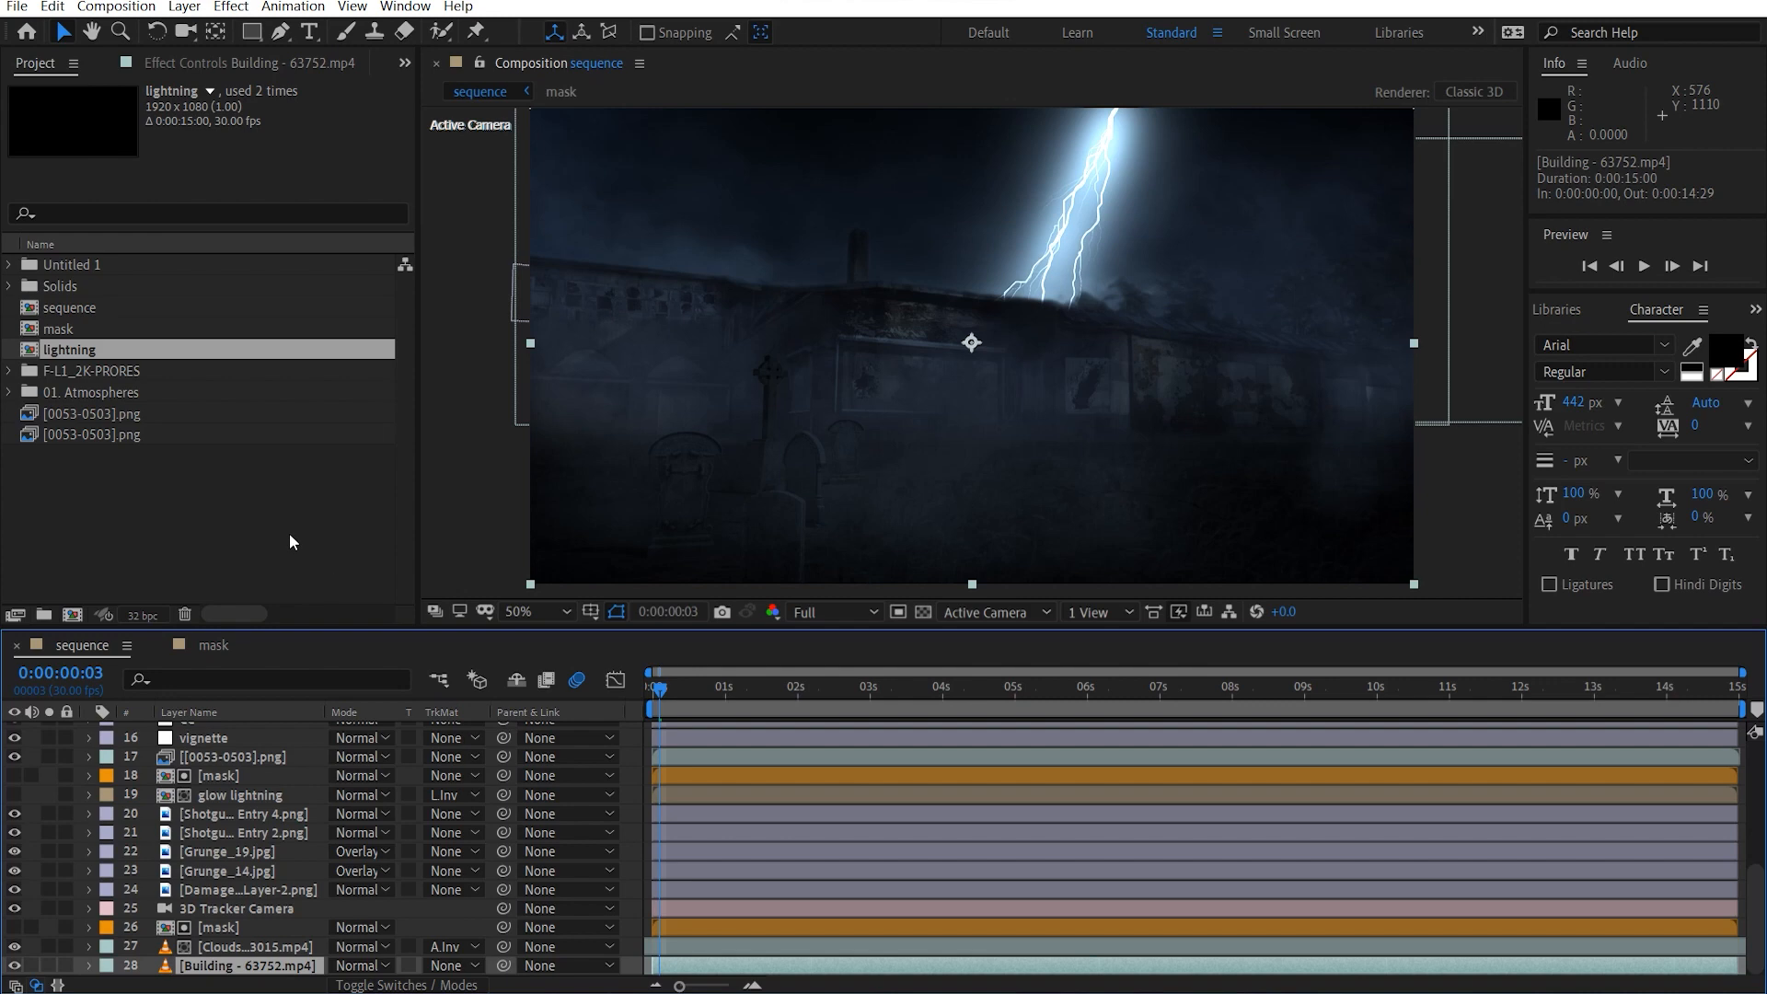
Solo the Building - 63752.mp4 layer, return to the first frame and display its 3D Camera Tracker points.
click(50, 966)
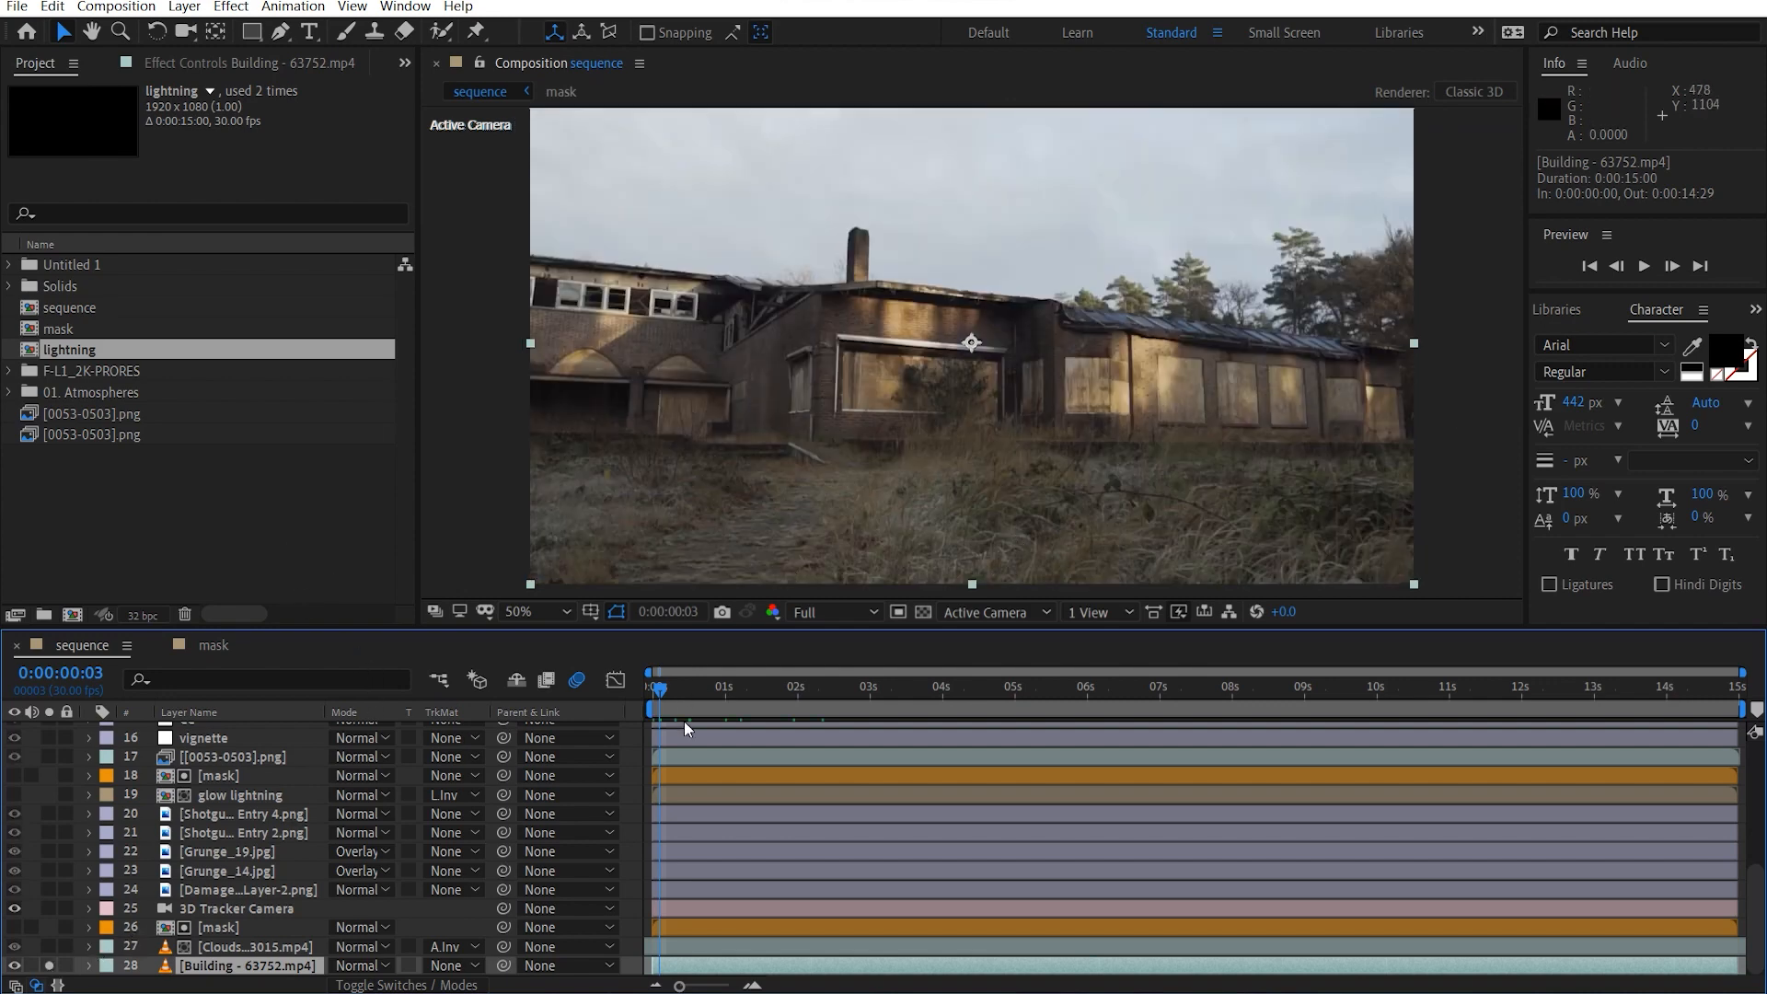
drag(663, 693, 524, 677)
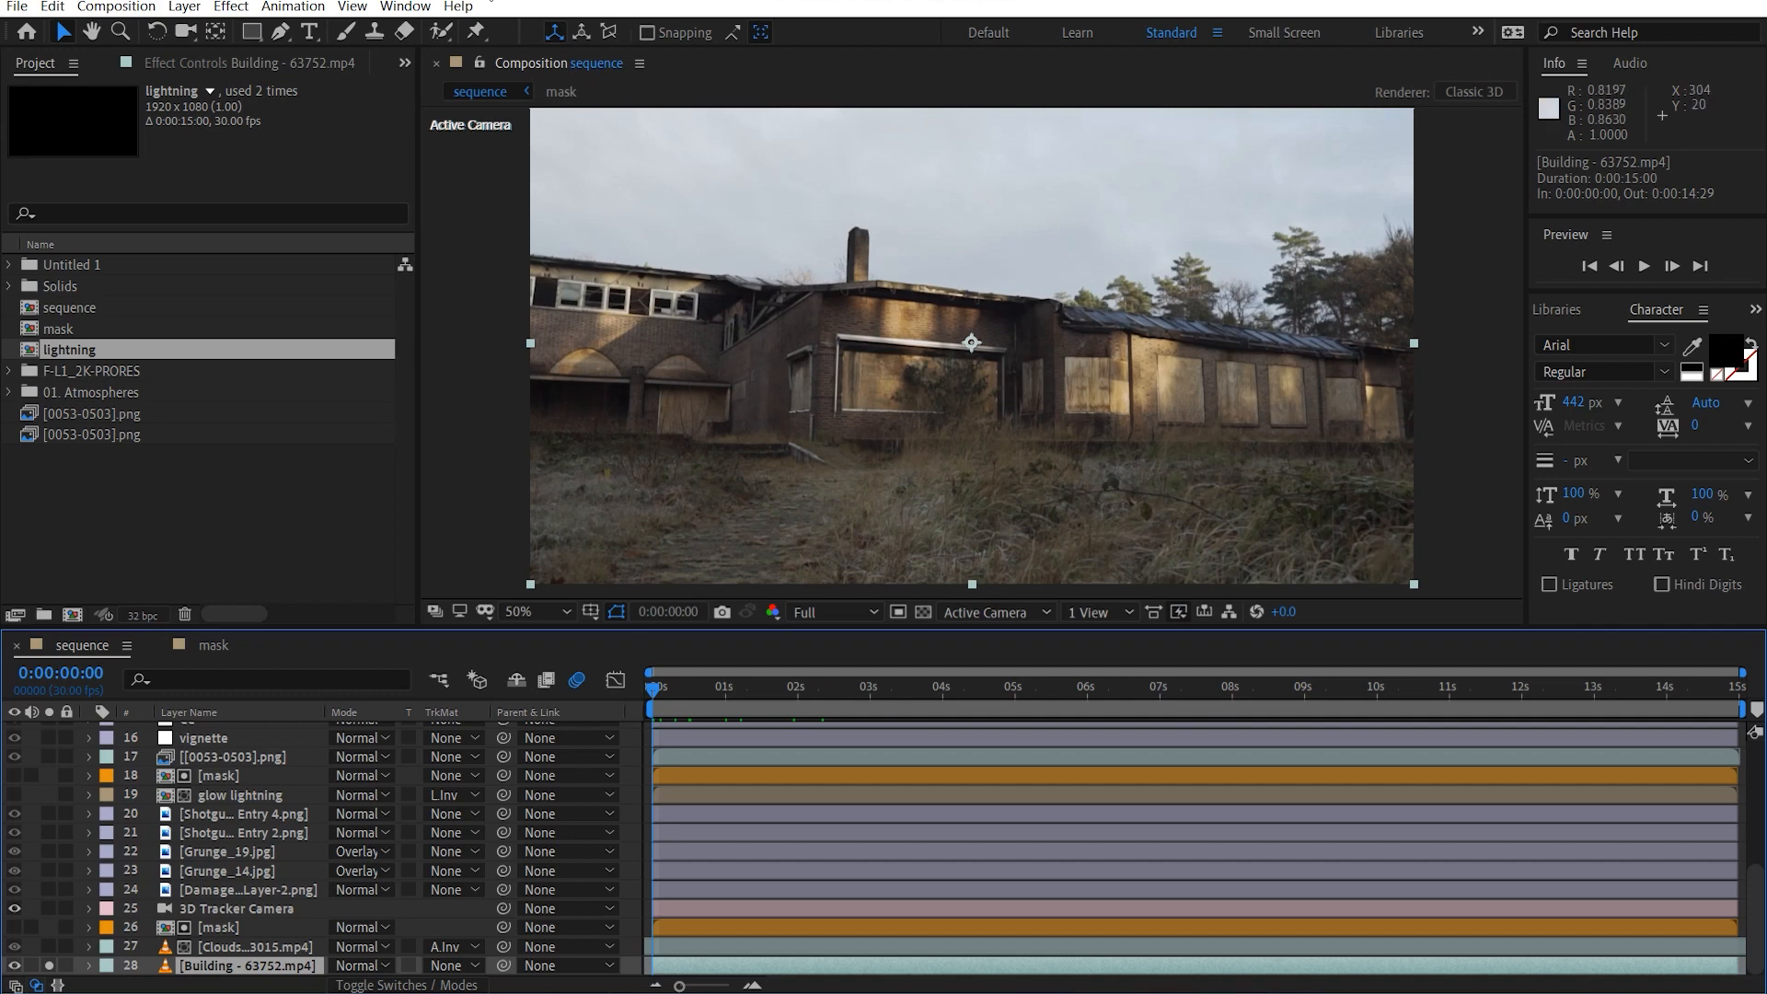
click(283, 62)
click(135, 114)
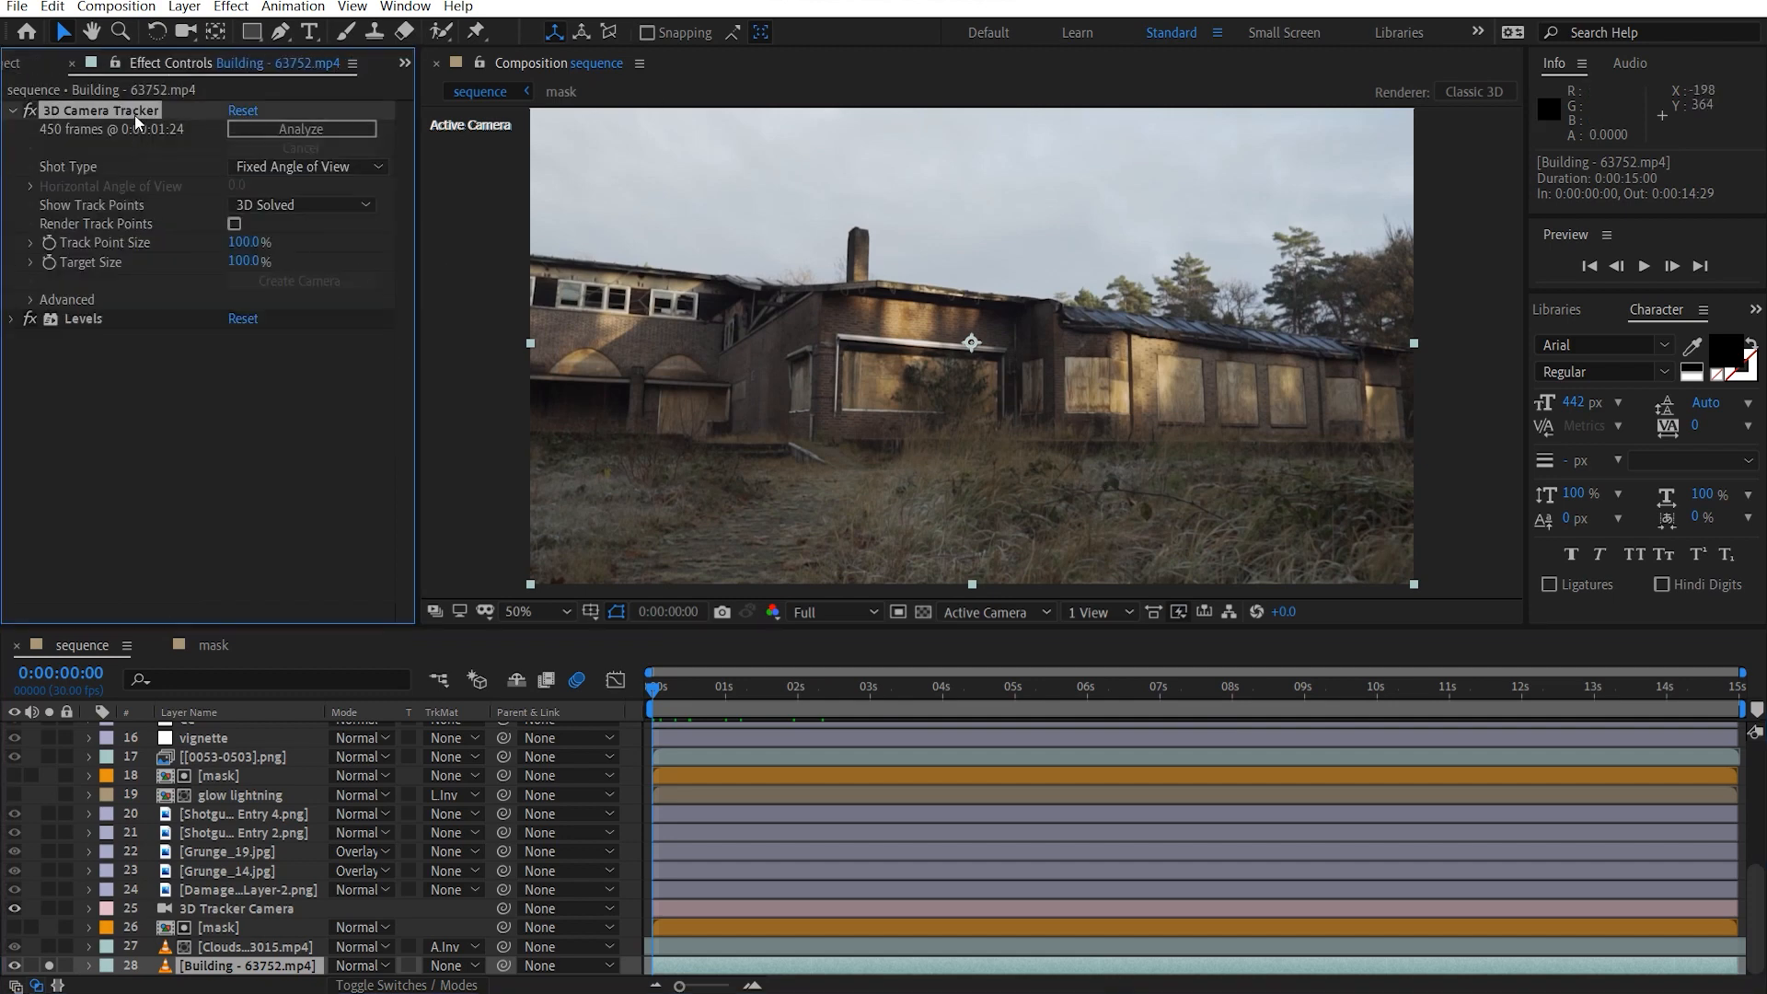
drag(653, 692, 648, 776)
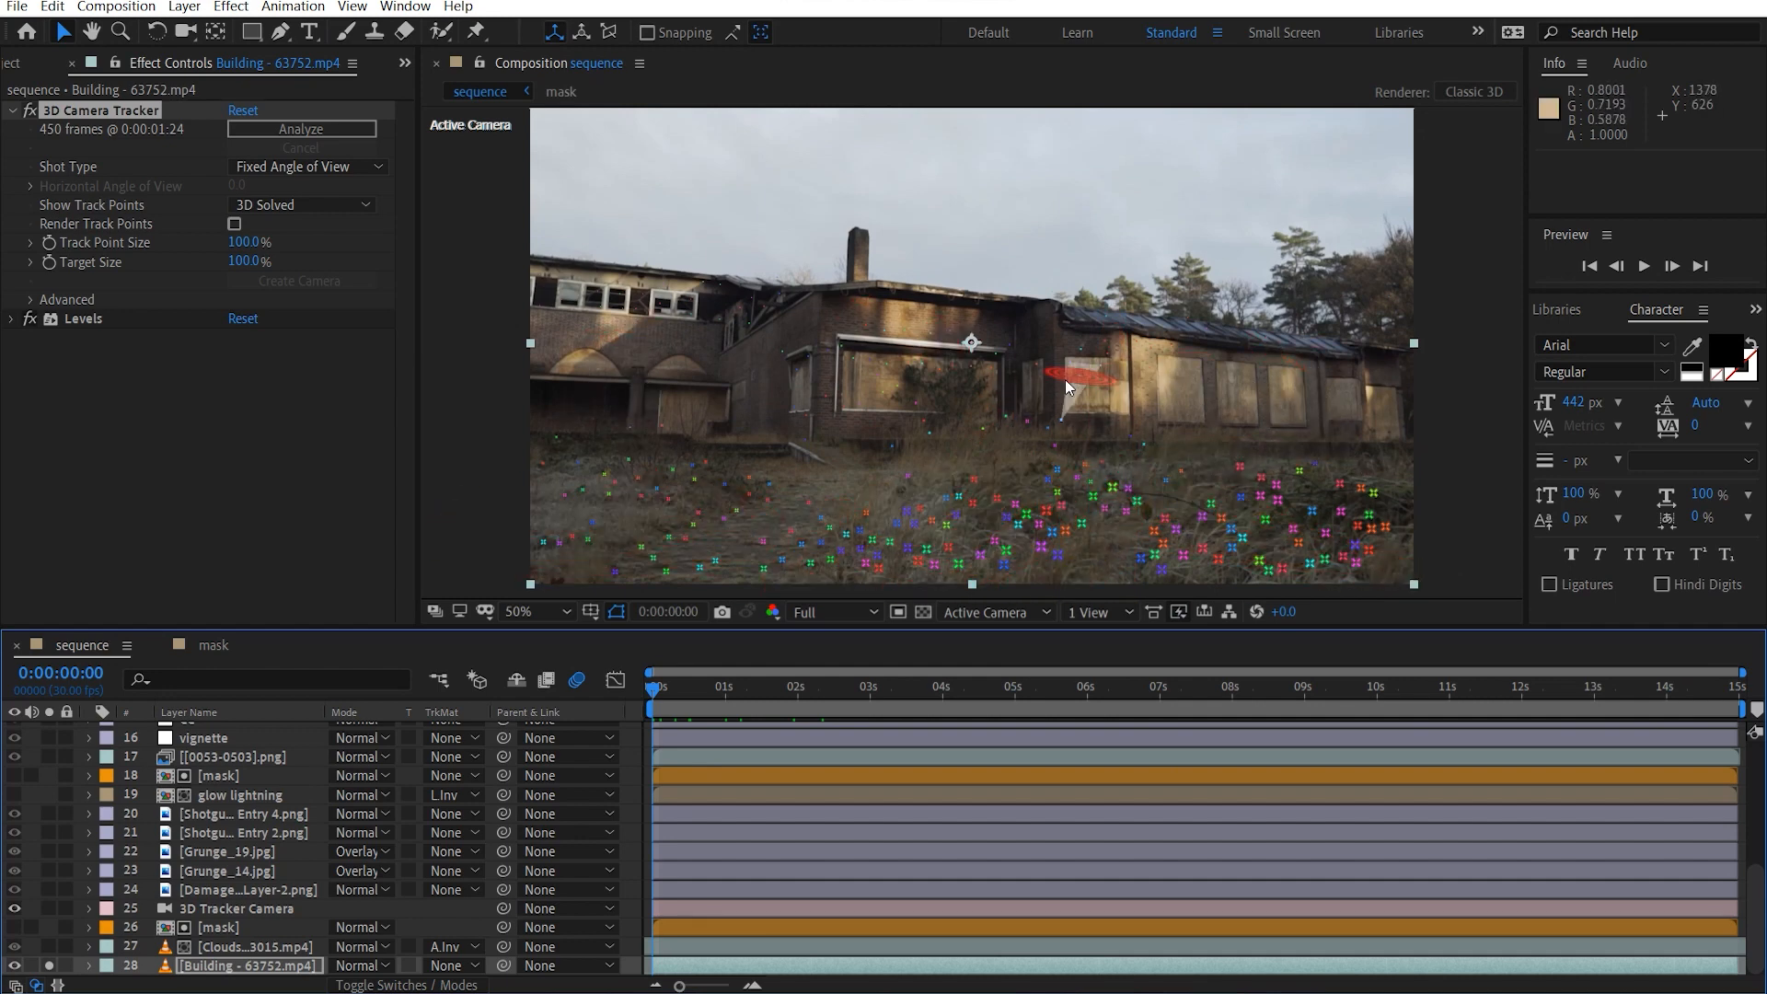
Toggle the Levels effect on the Building - 63752.mp4 layer off and on to compare the footage with and without it.
click(33, 319)
click(32, 318)
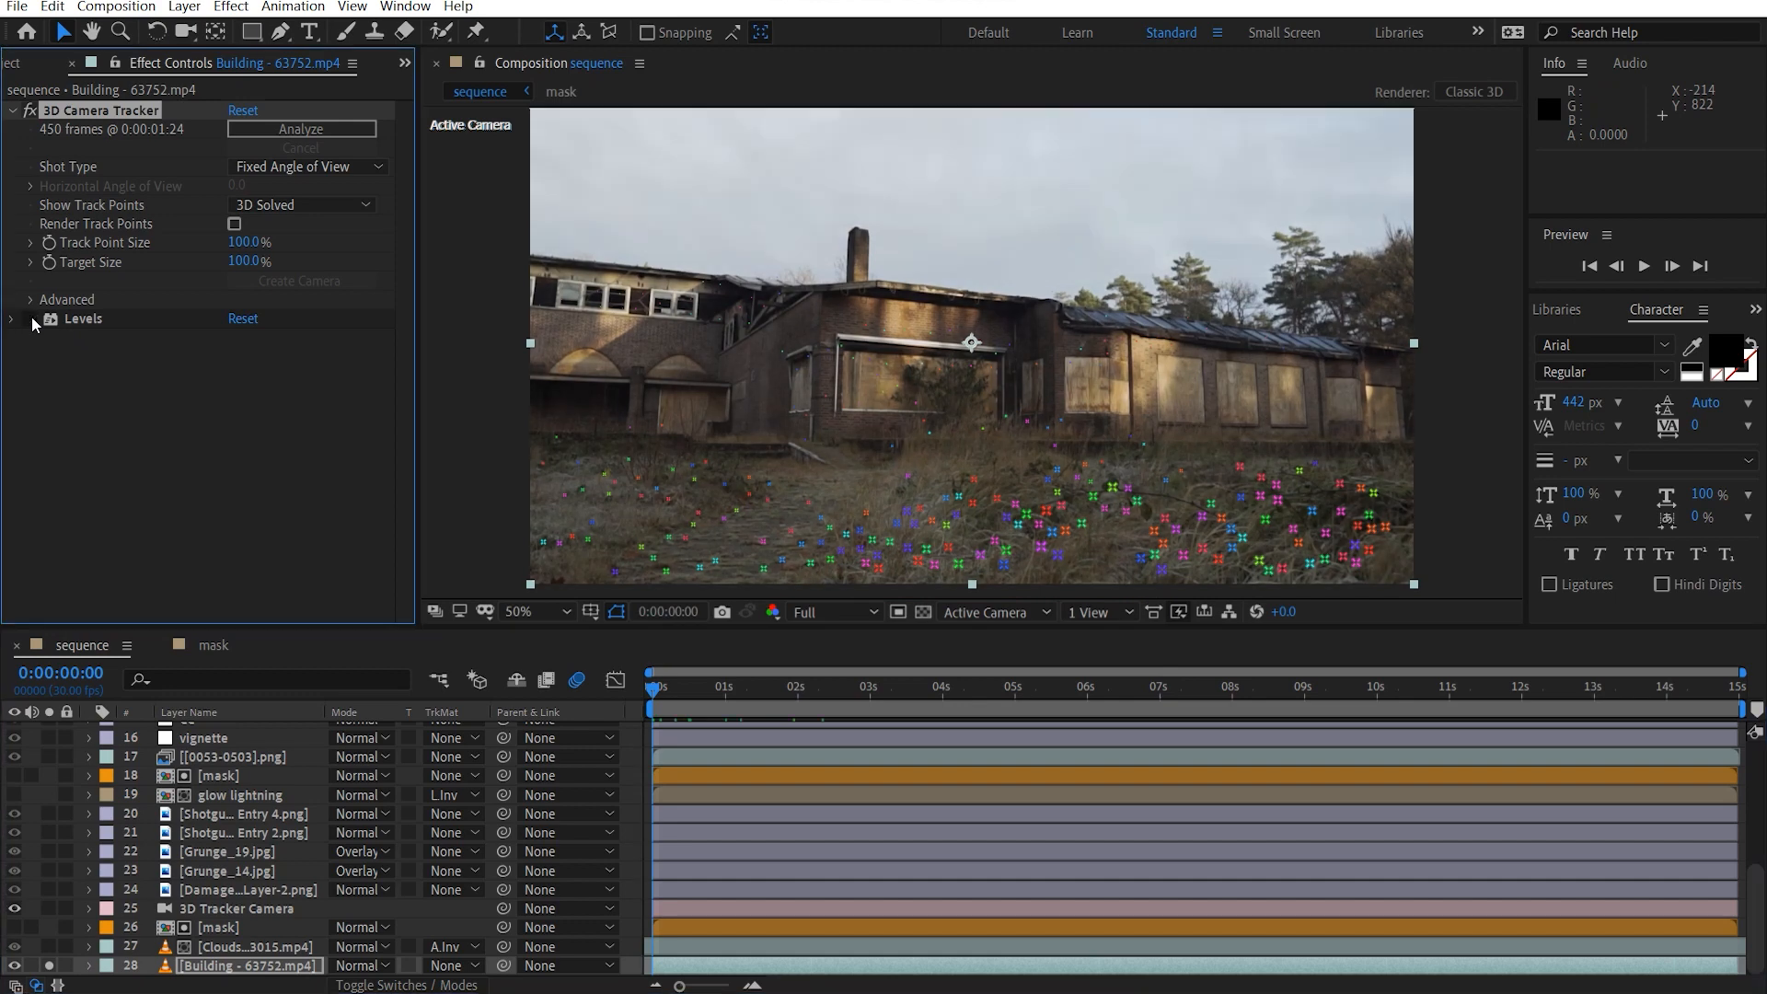
click(31, 318)
click(31, 319)
click(31, 318)
click(31, 319)
click(31, 318)
click(31, 318)
Solo the Clouds - 43015.mp4 layer as well and examine the replaced sky along the roofline and trees.
click(49, 946)
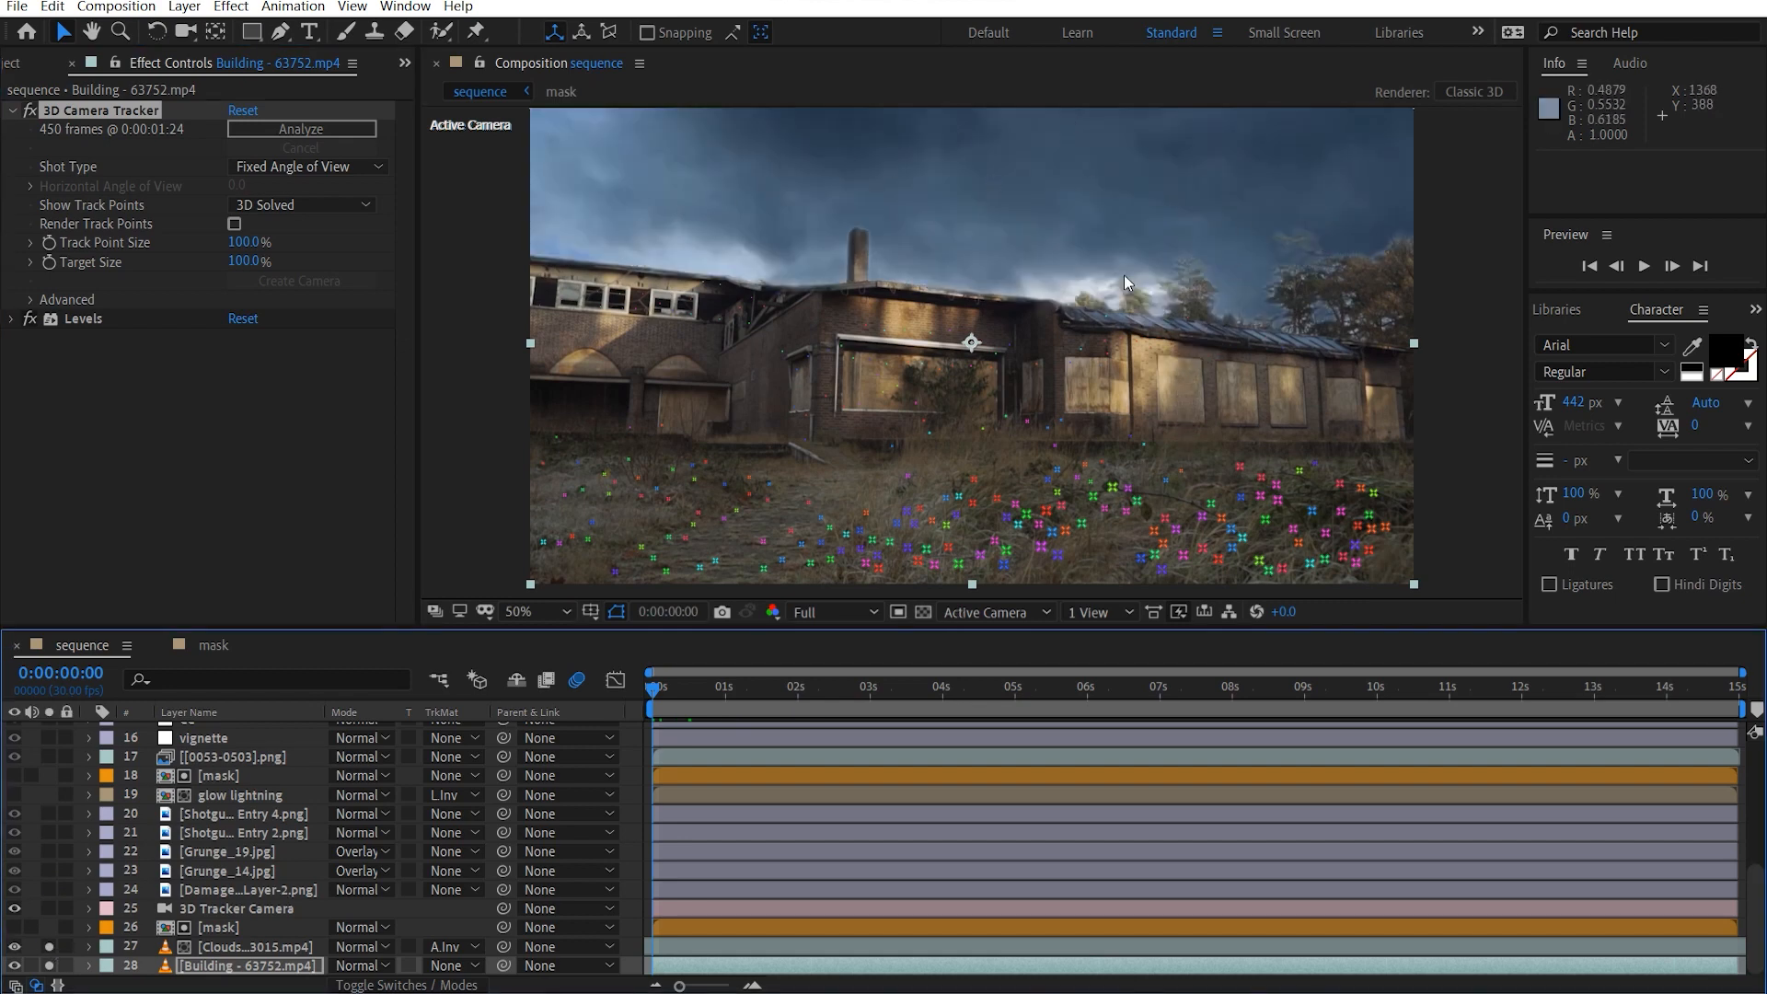
drag(1127, 276, 1001, 366)
scroll(1001, 366, up, 2)
drag(1146, 377, 497, 324)
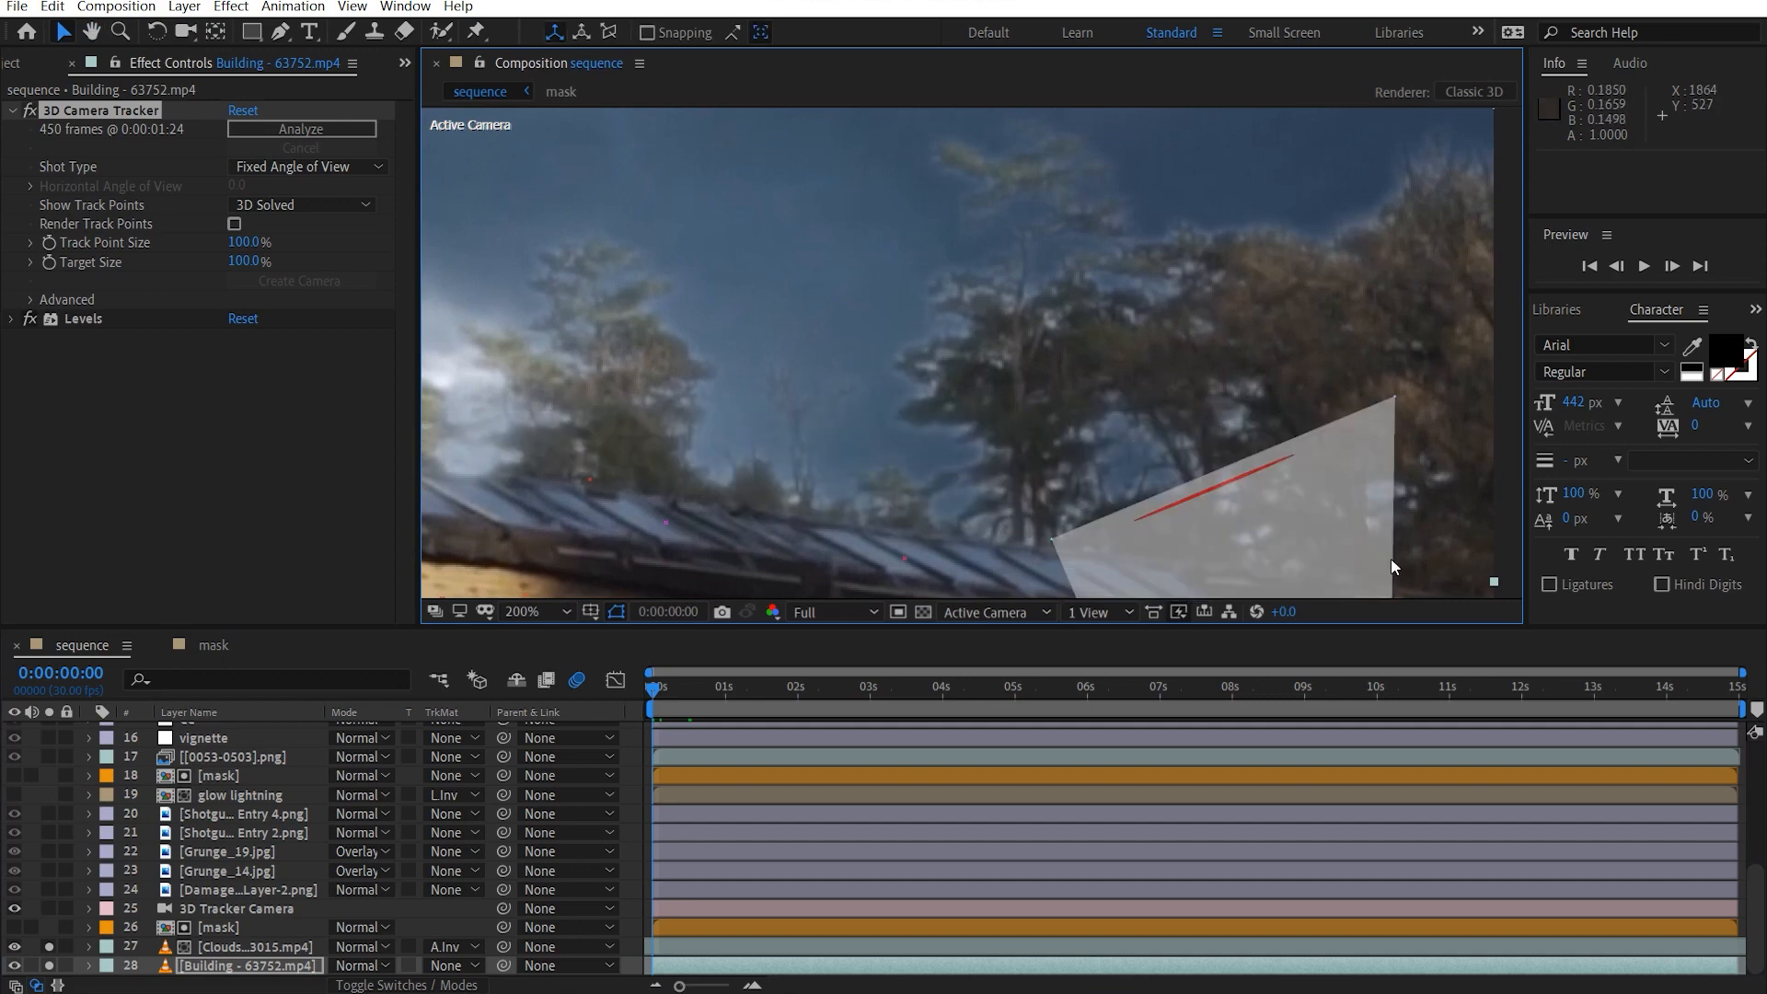
scroll(859, 445, down, 2)
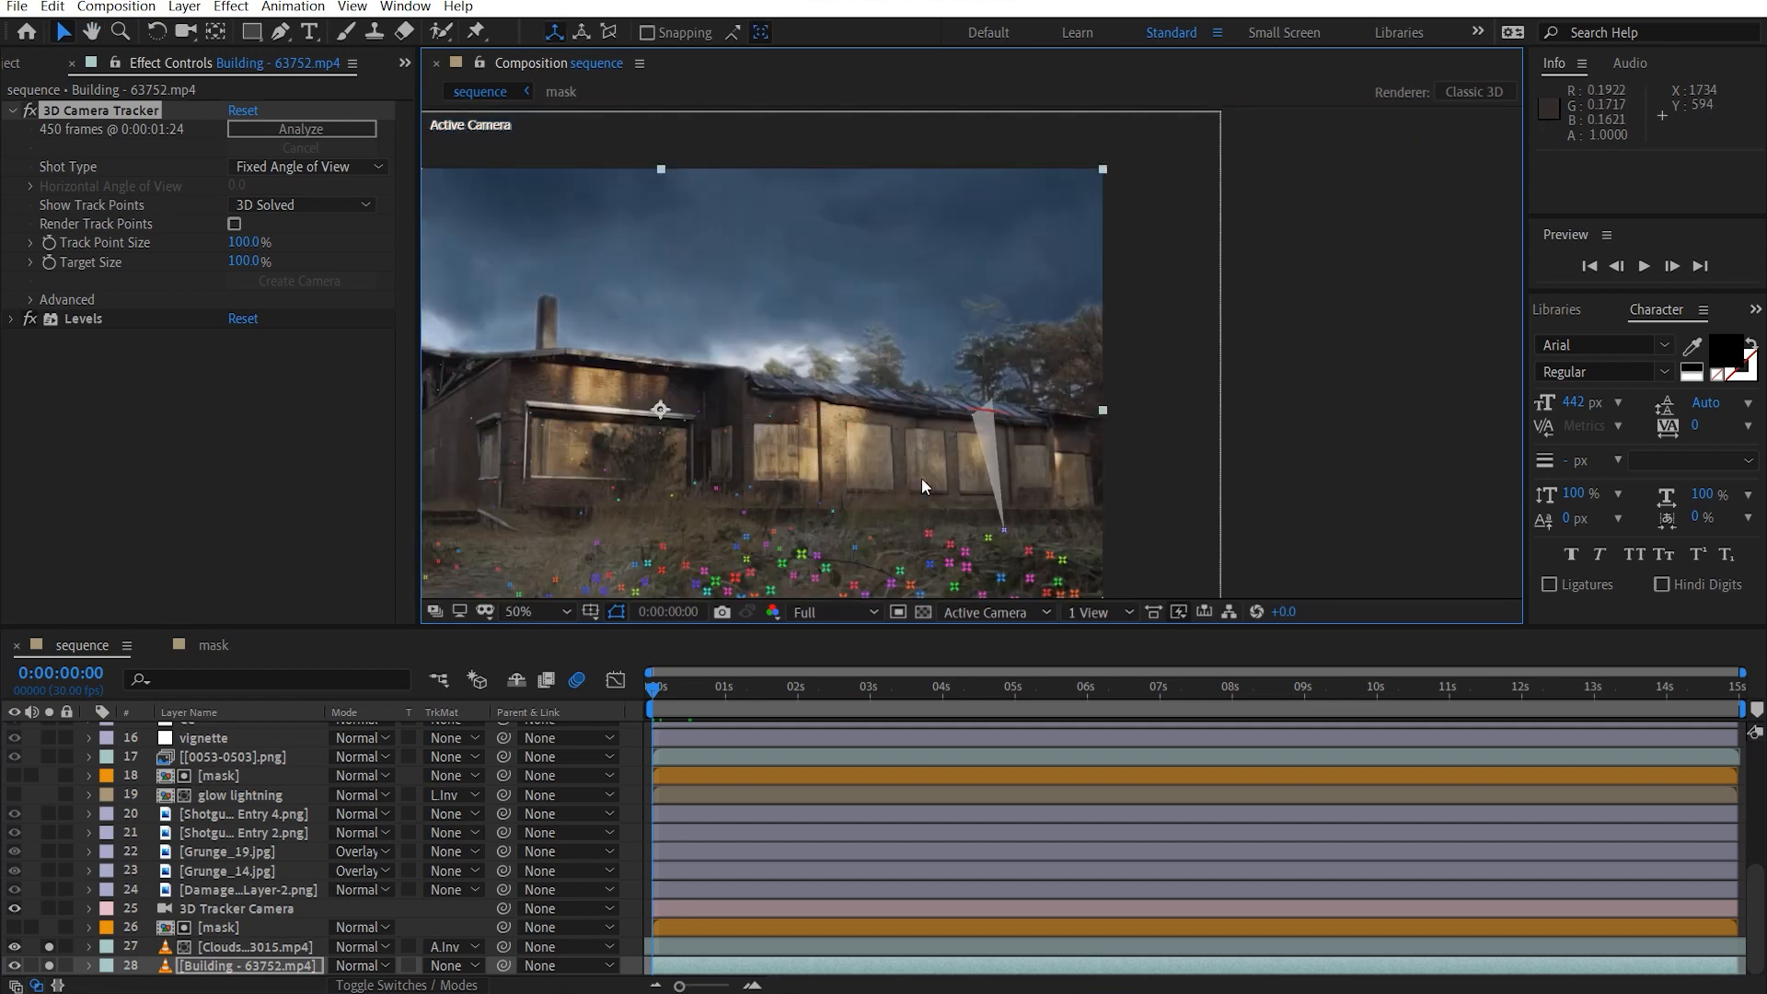
drag(789, 461, 1095, 425)
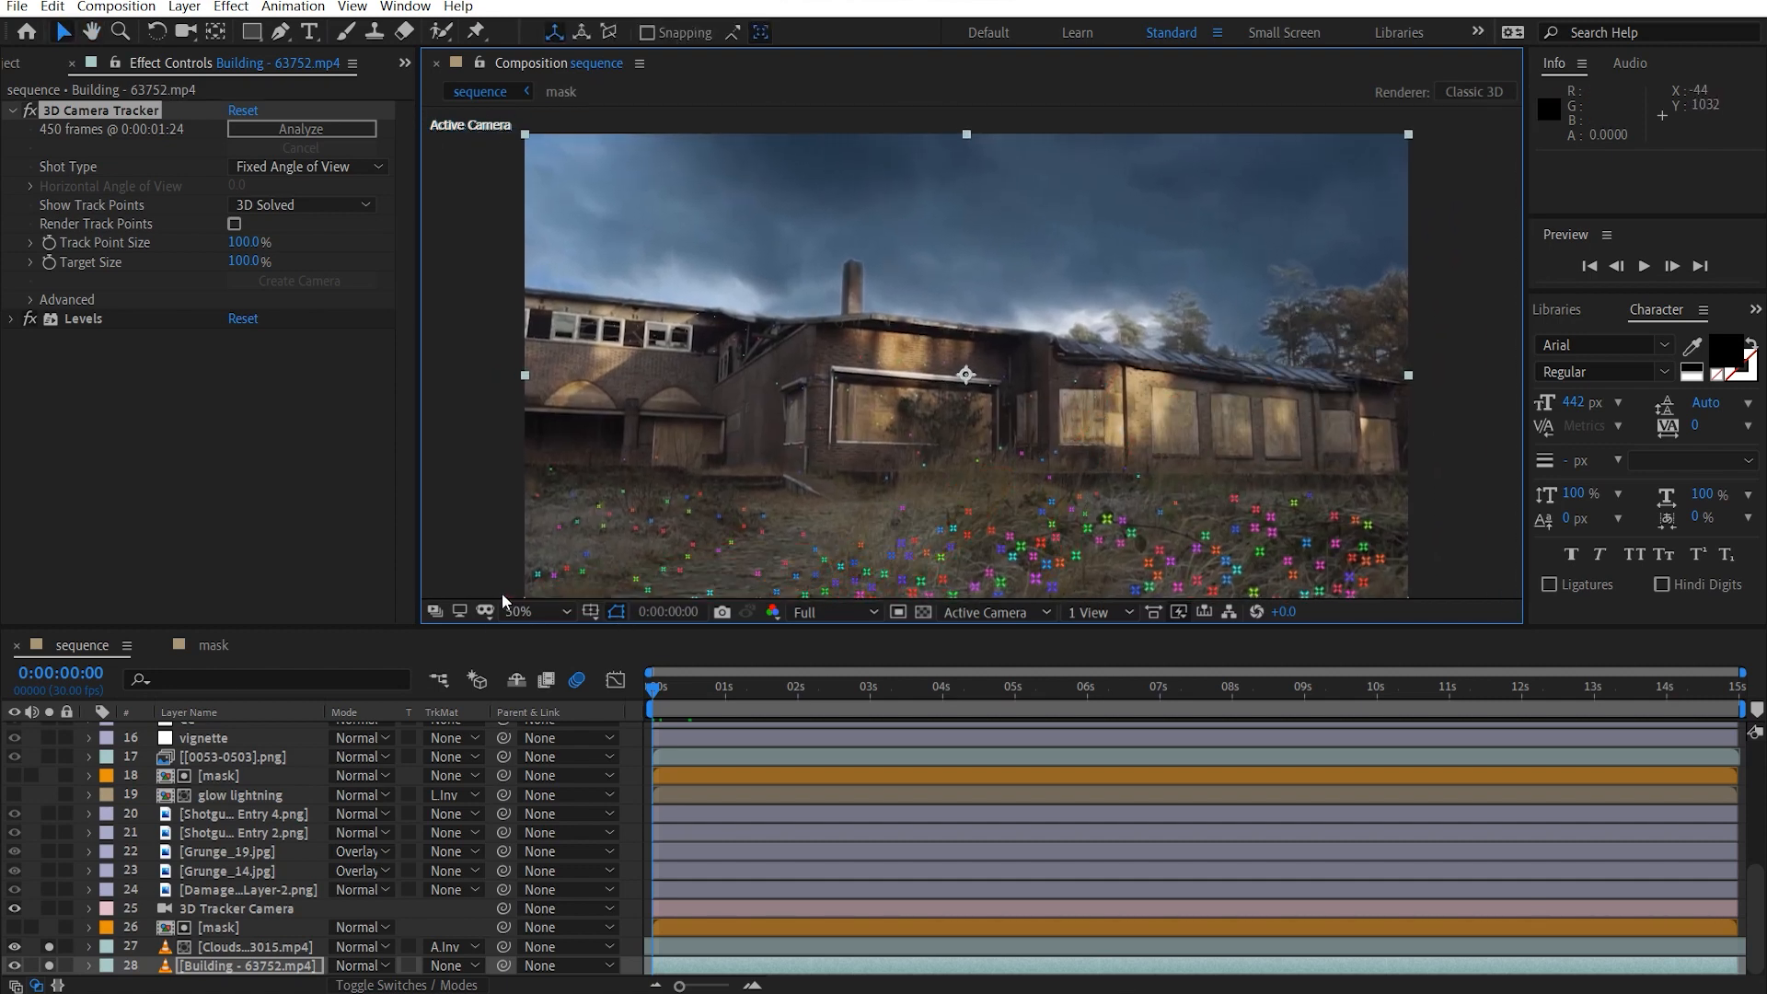
Open the mask composition and show the Color Key effects applied to its Building - 63752.mp4 layer.
click(250, 950)
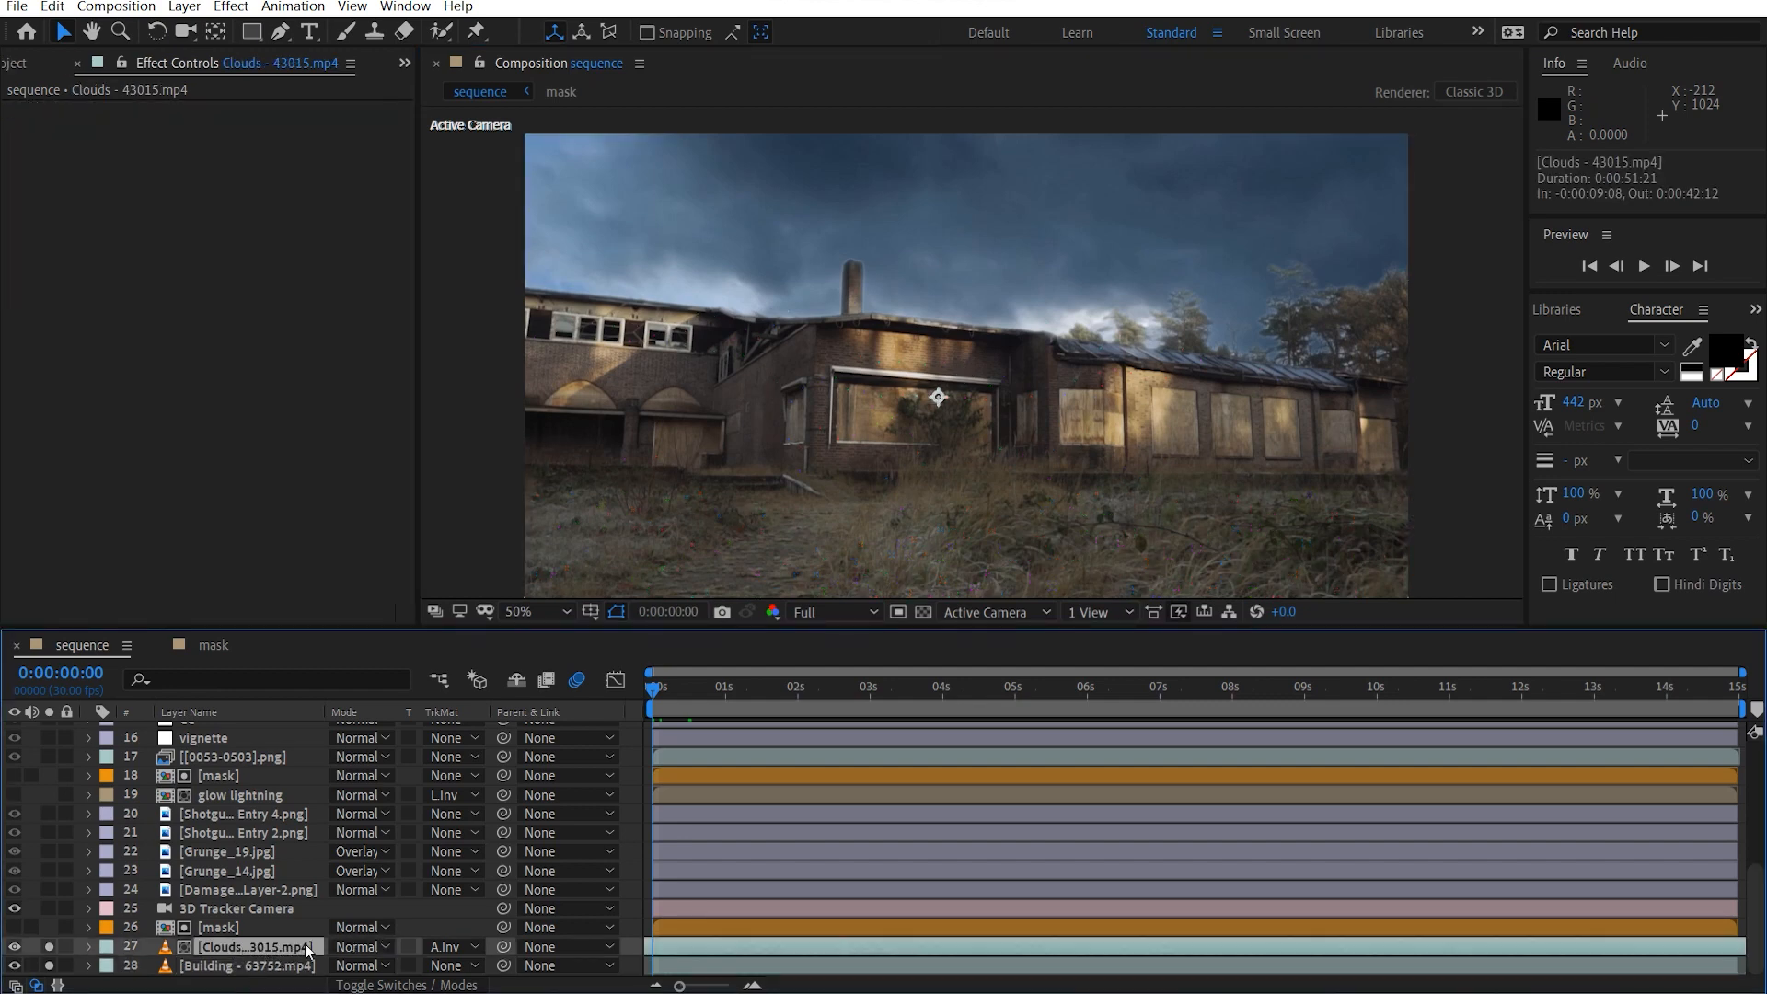
double_click(224, 930)
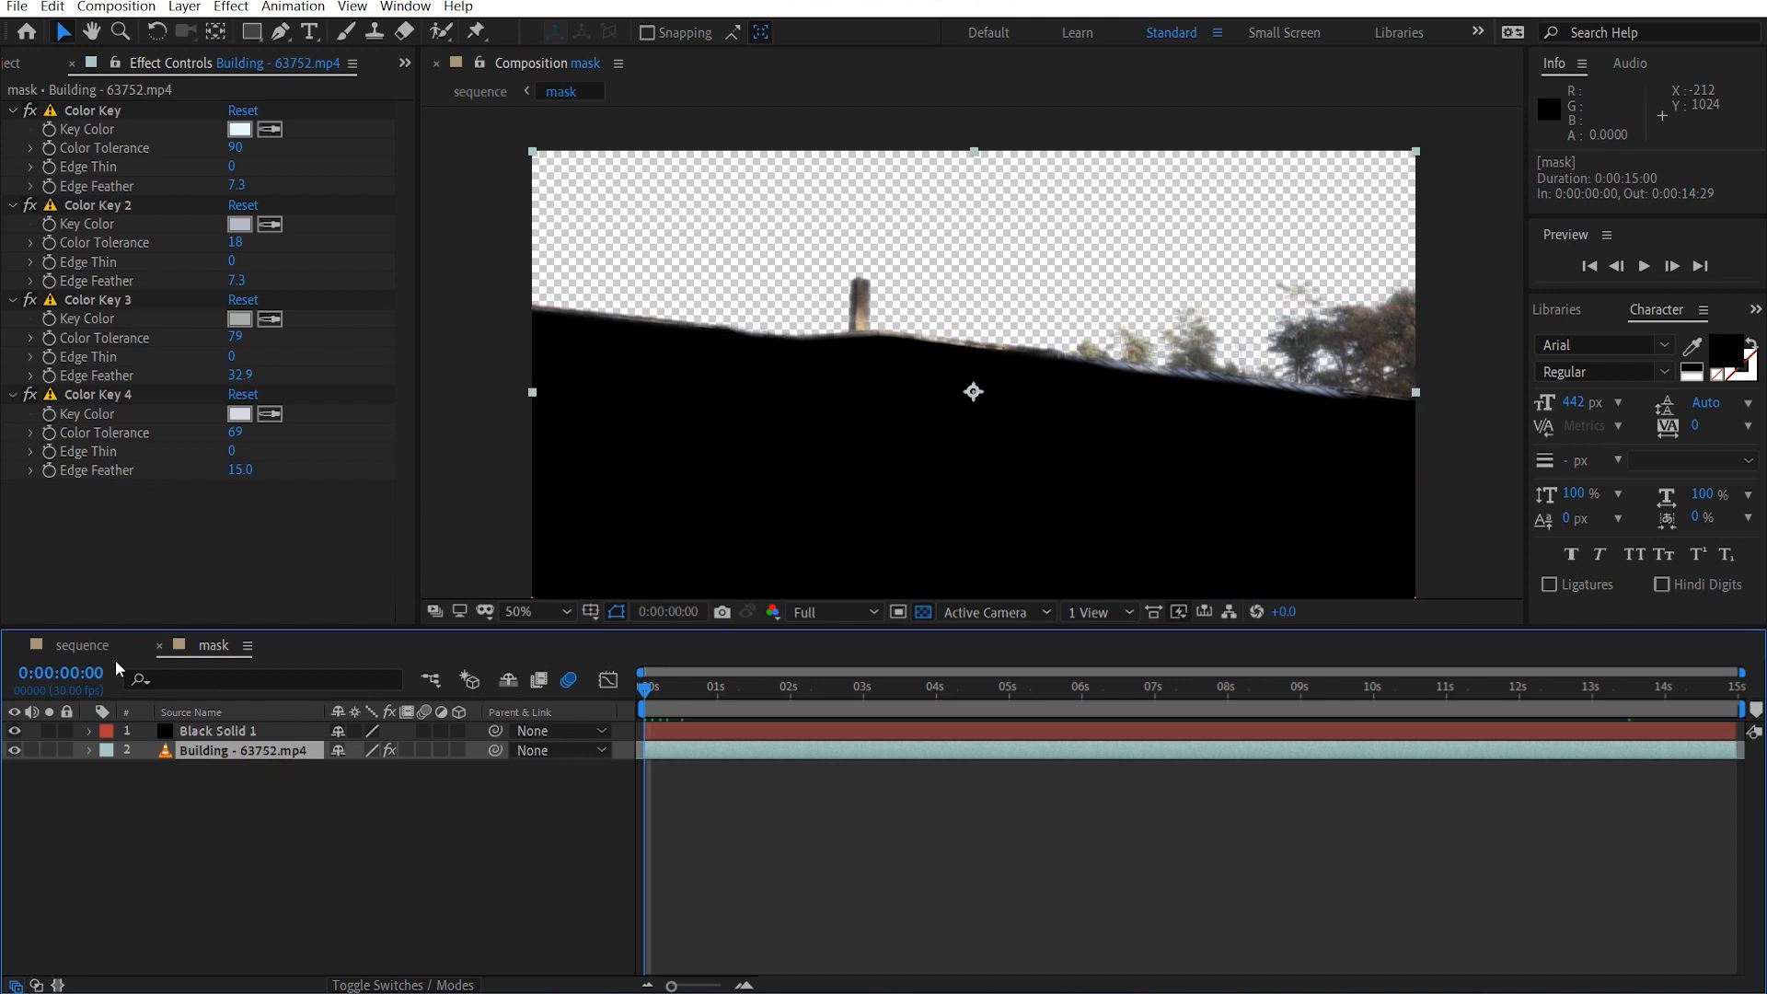
click(225, 753)
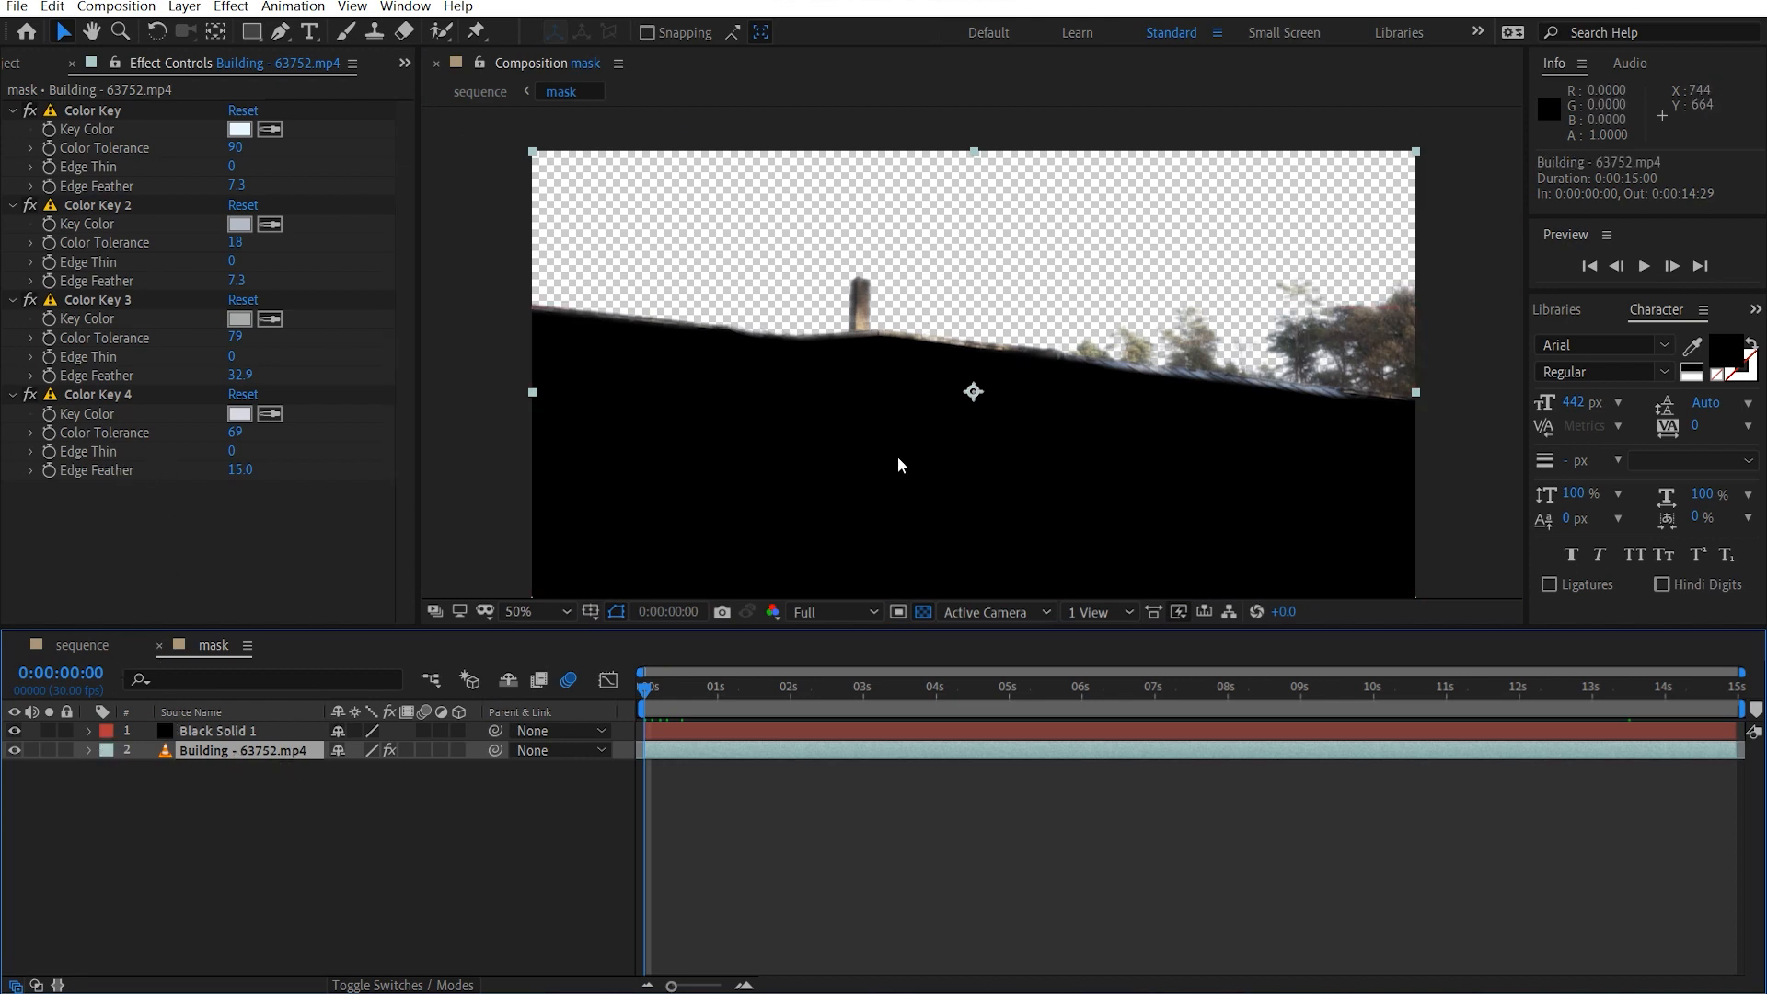
Toggle the building layer's effects and the visibility of Black Solid 1 to compare what each contributes to the mask.
drag(931, 466, 873, 451)
click(389, 751)
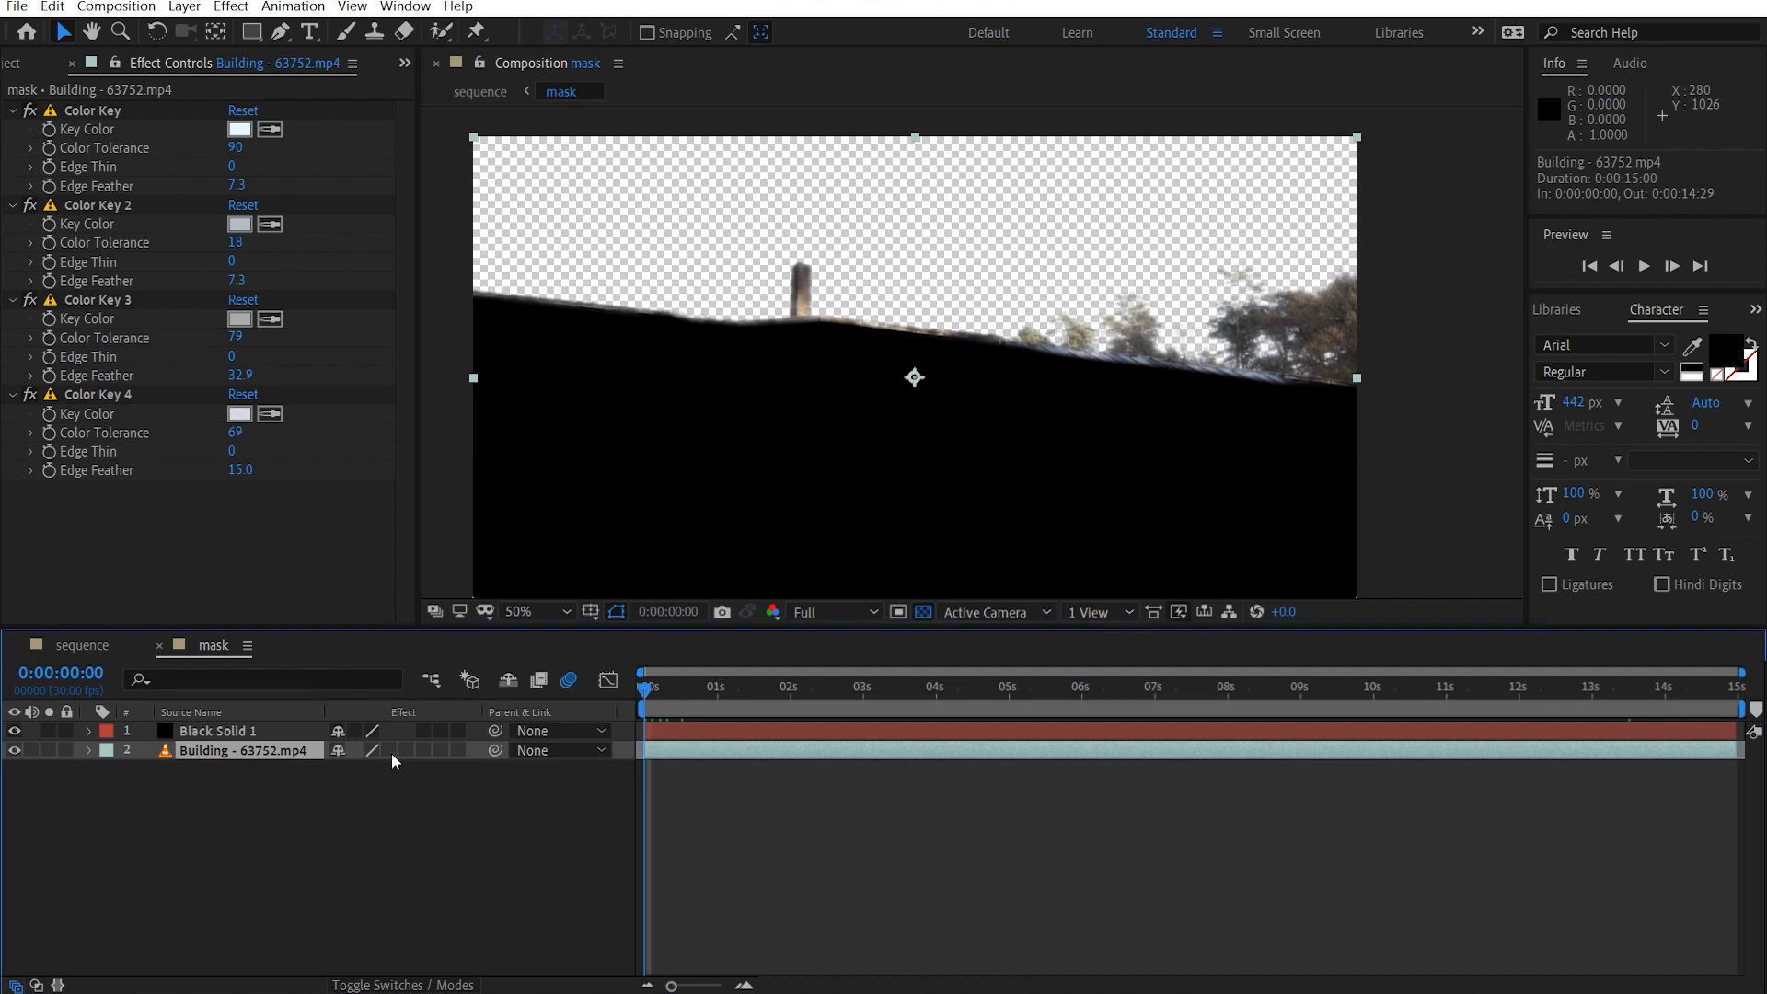
click(389, 751)
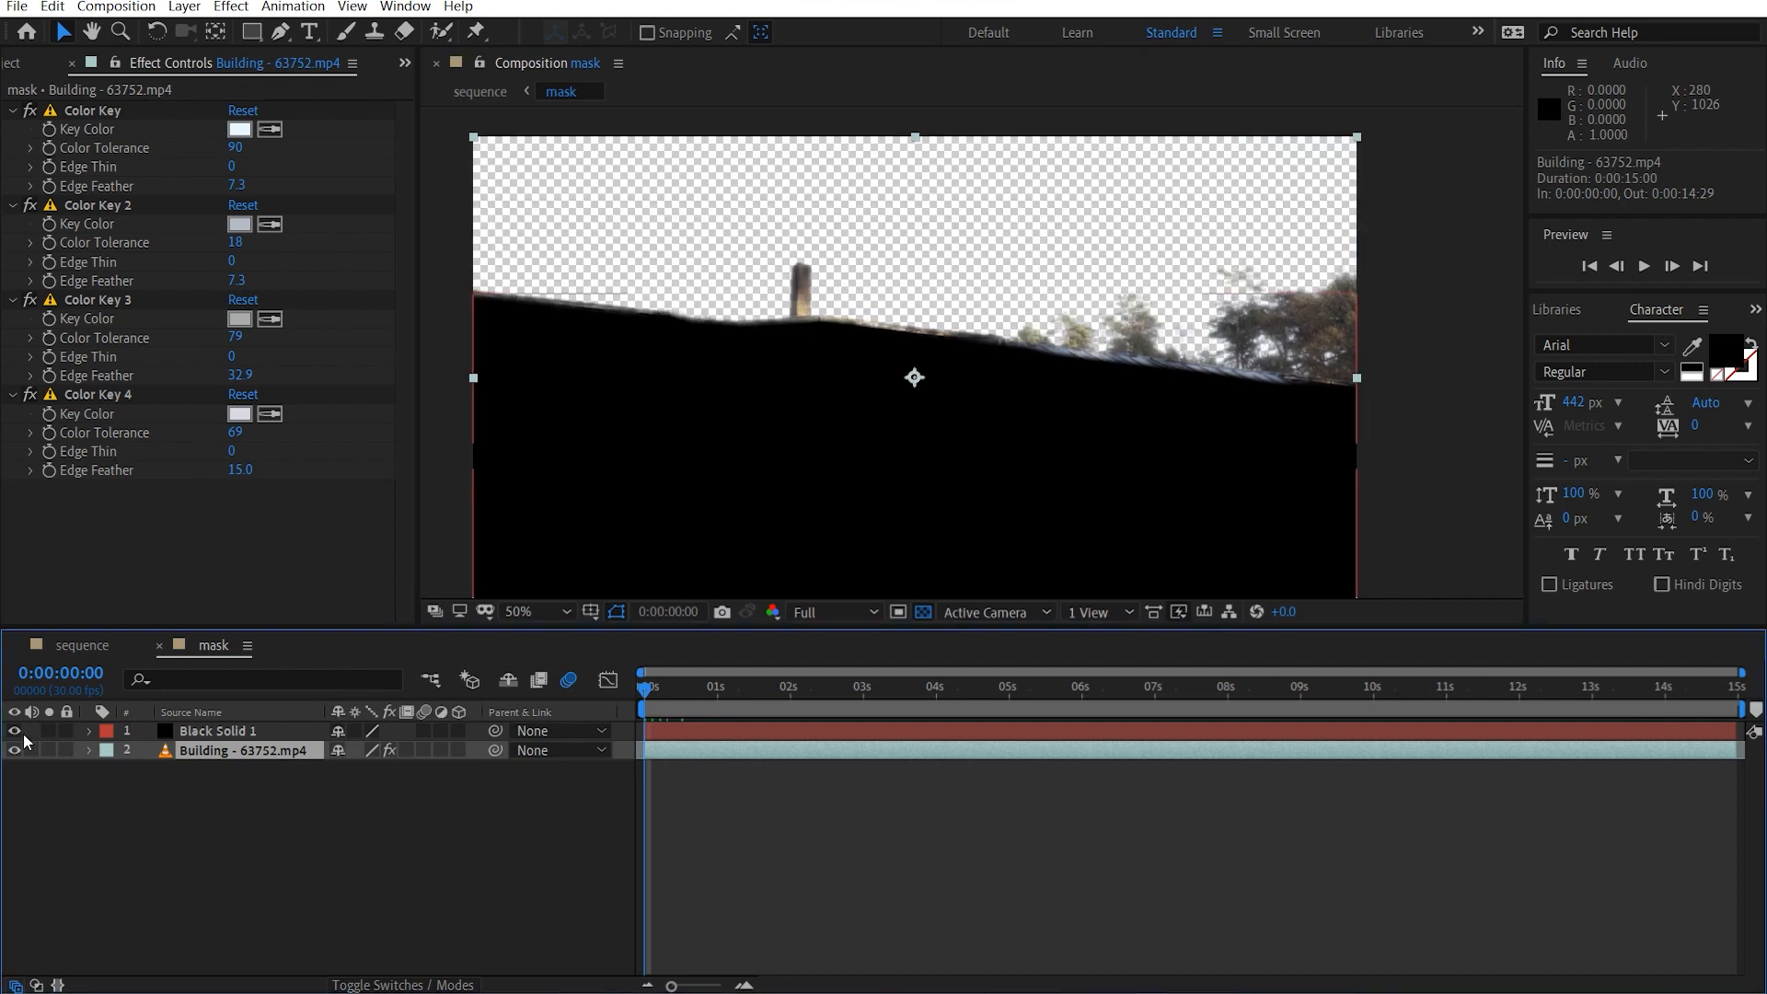
click(14, 730)
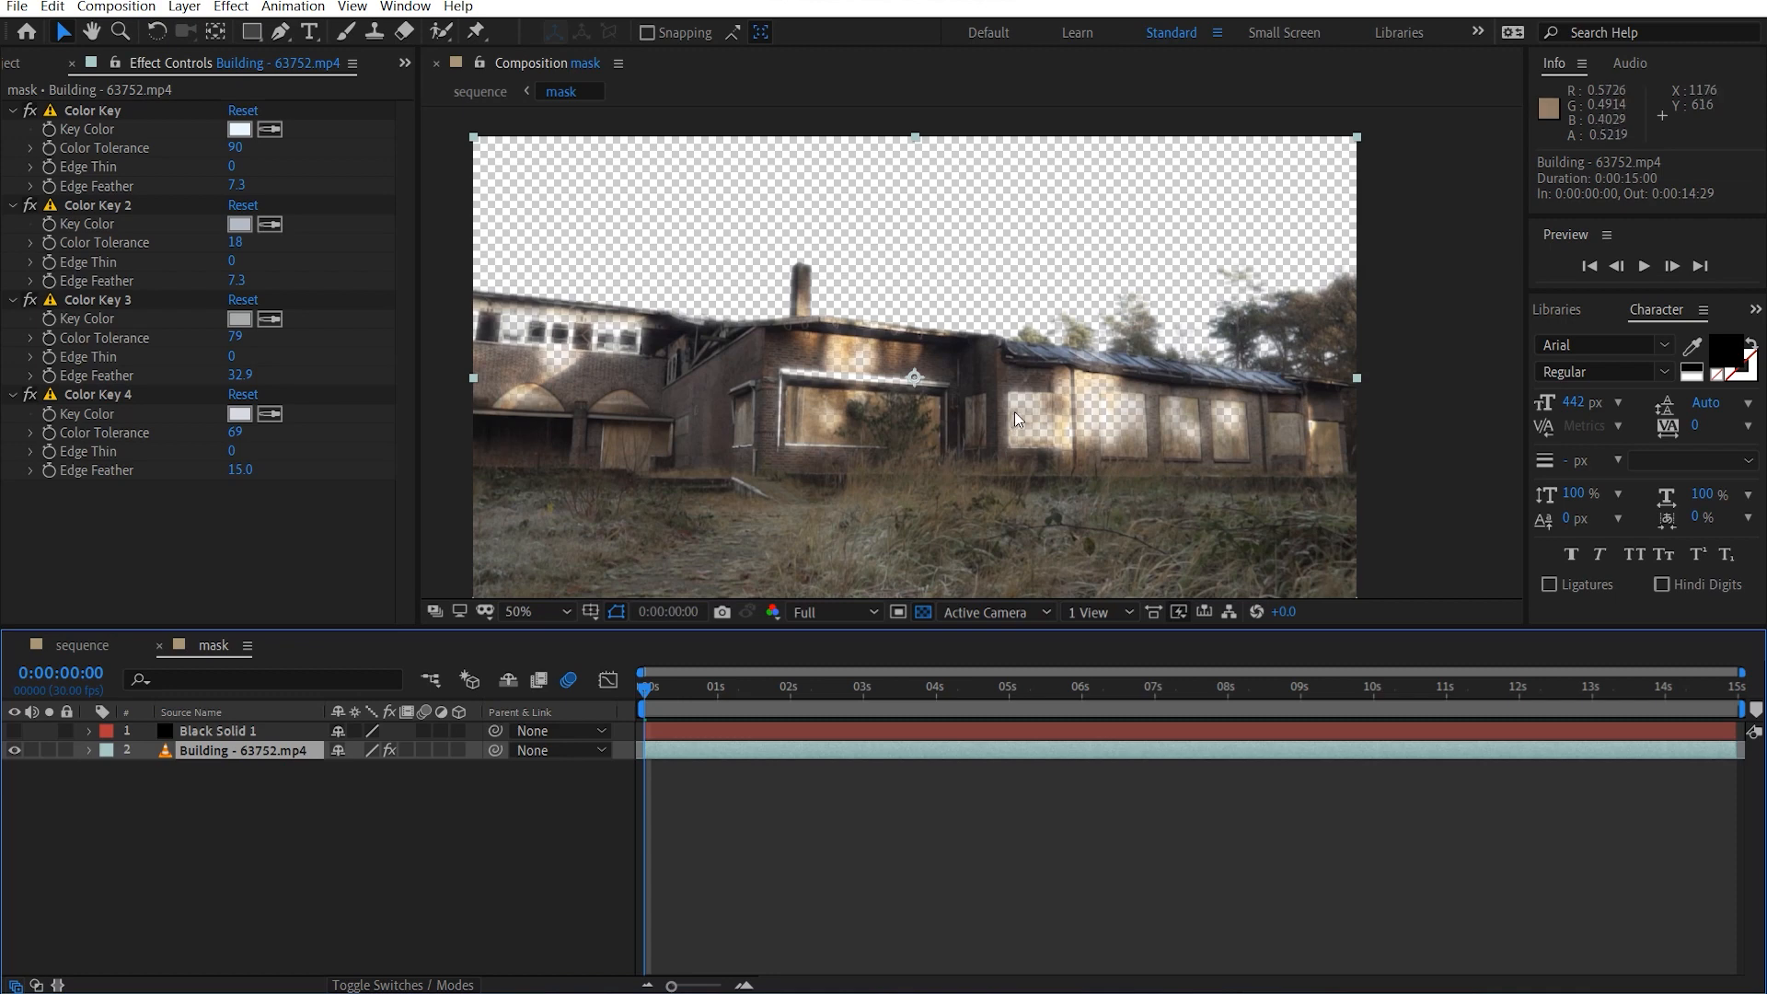
click(14, 732)
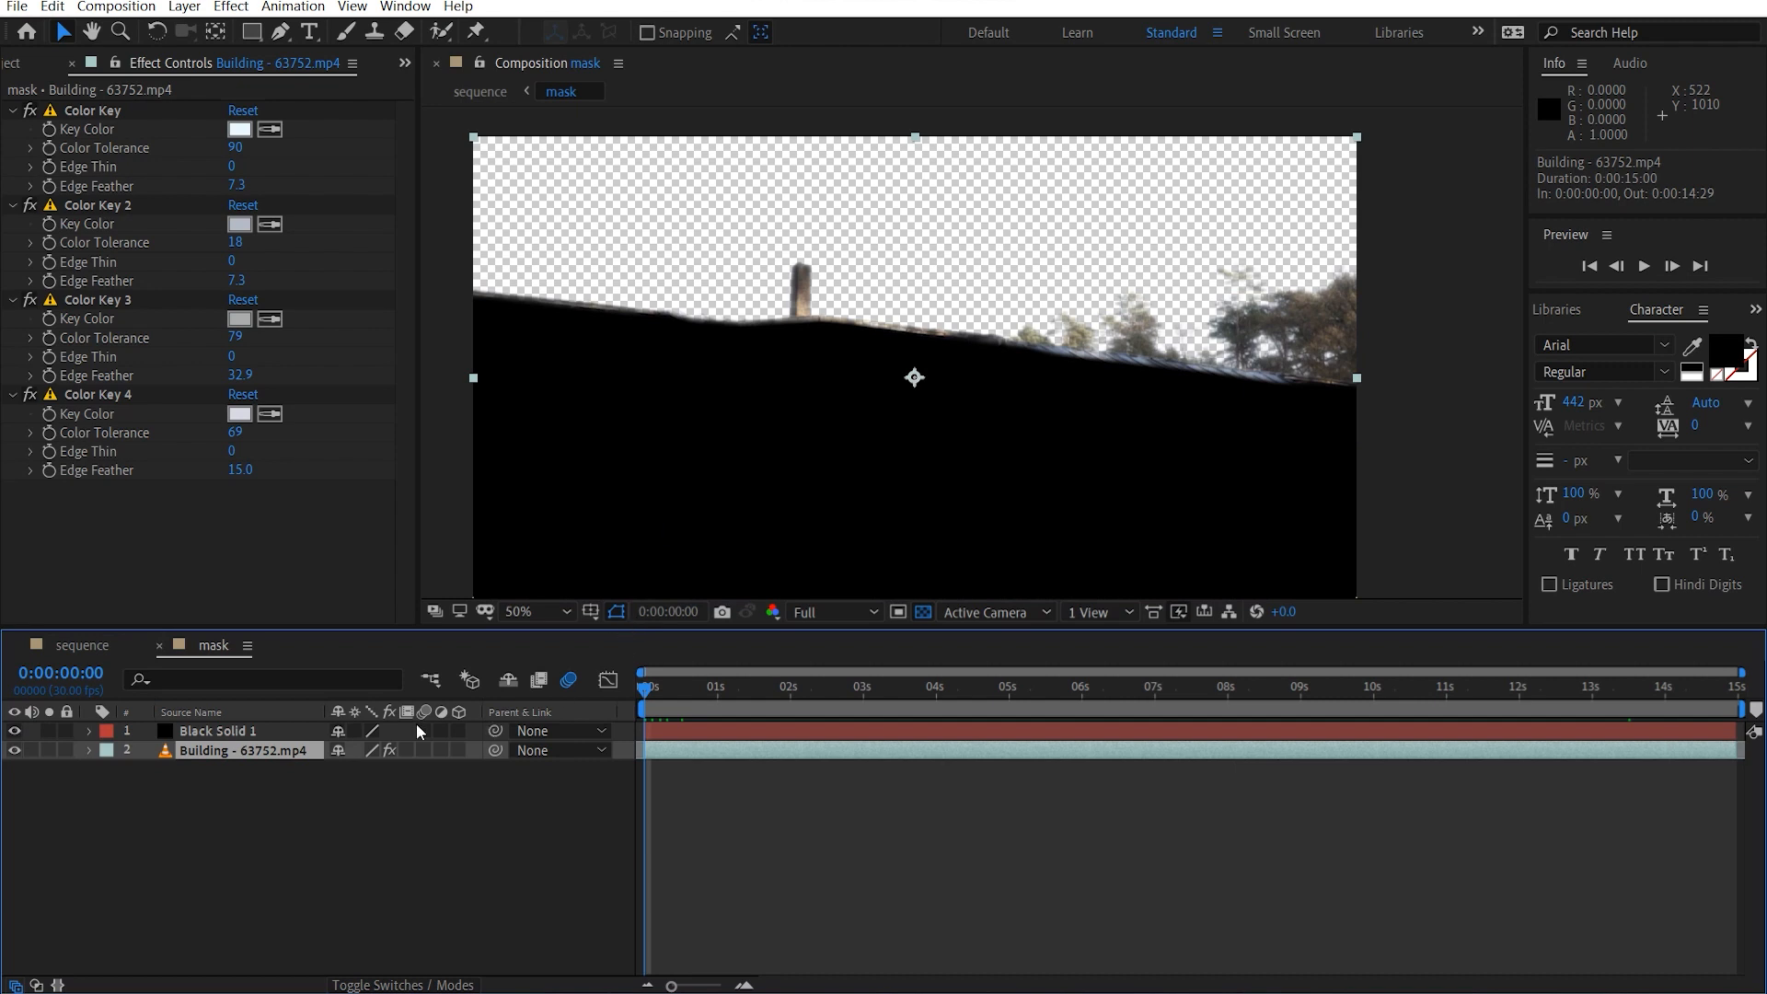
Reveal the Mask Path keyframes of Black Solid 1, check Mask 1 at the last and first frames, and collapse the layer.
click(291, 730)
key(ctrl+v)
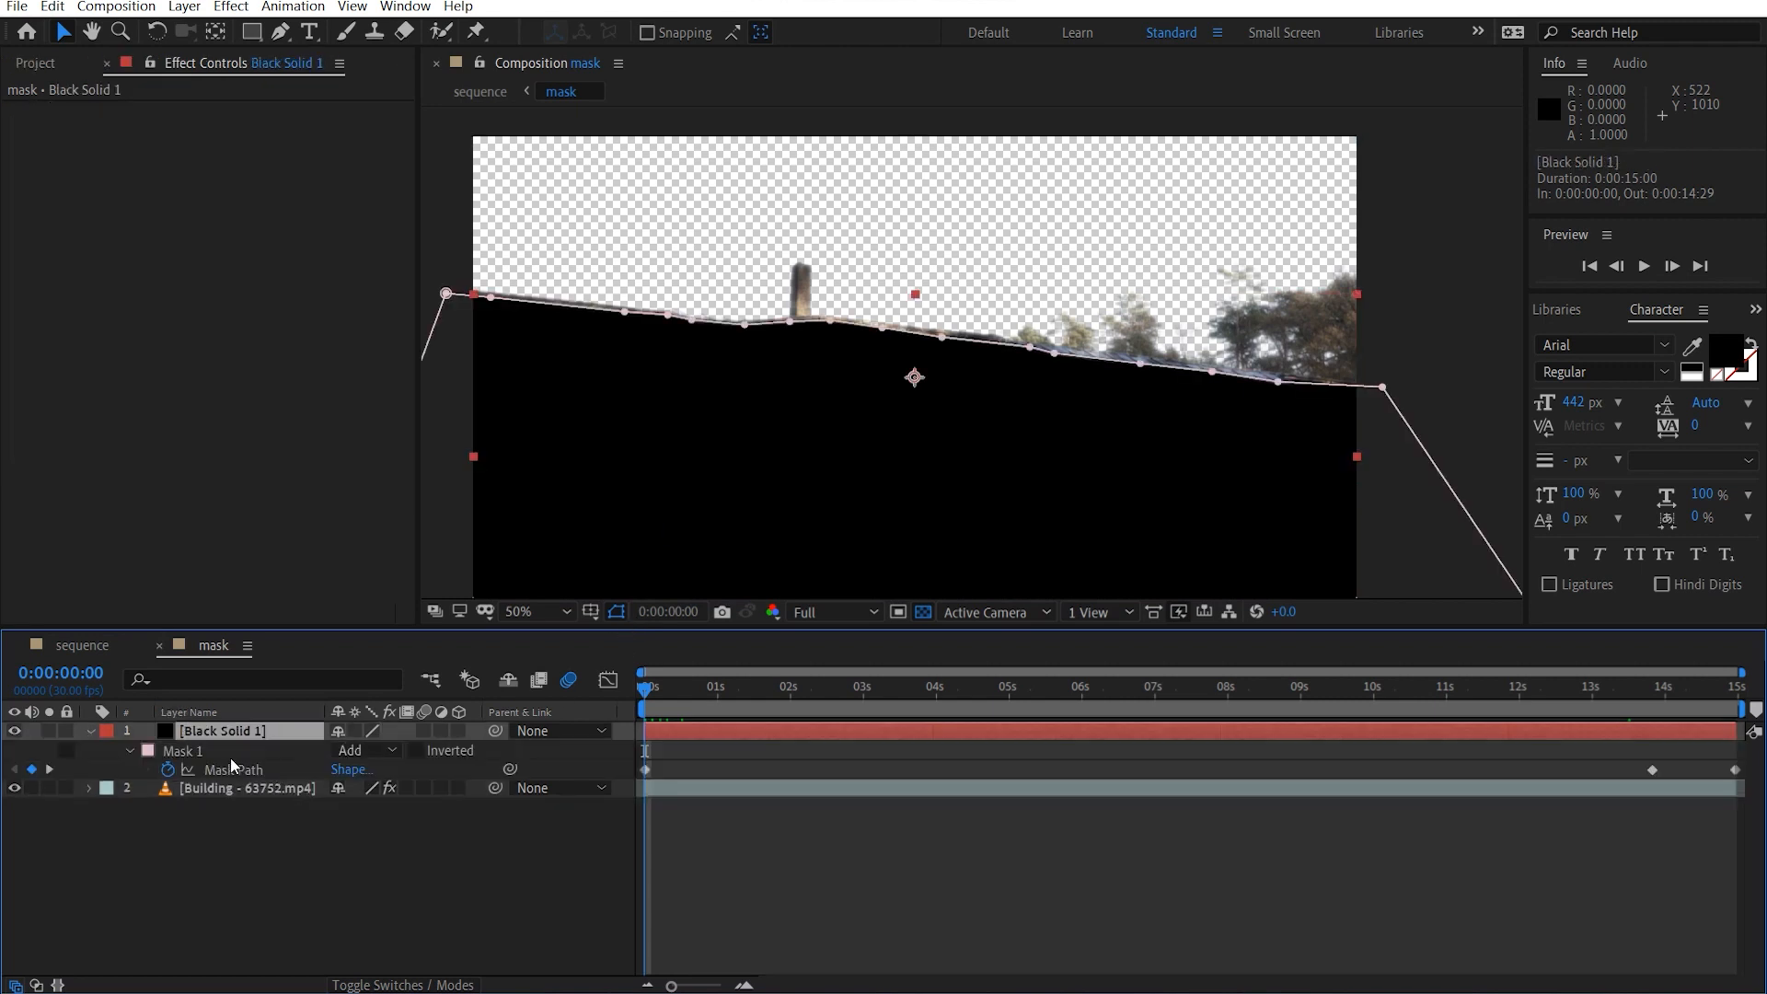
click(256, 750)
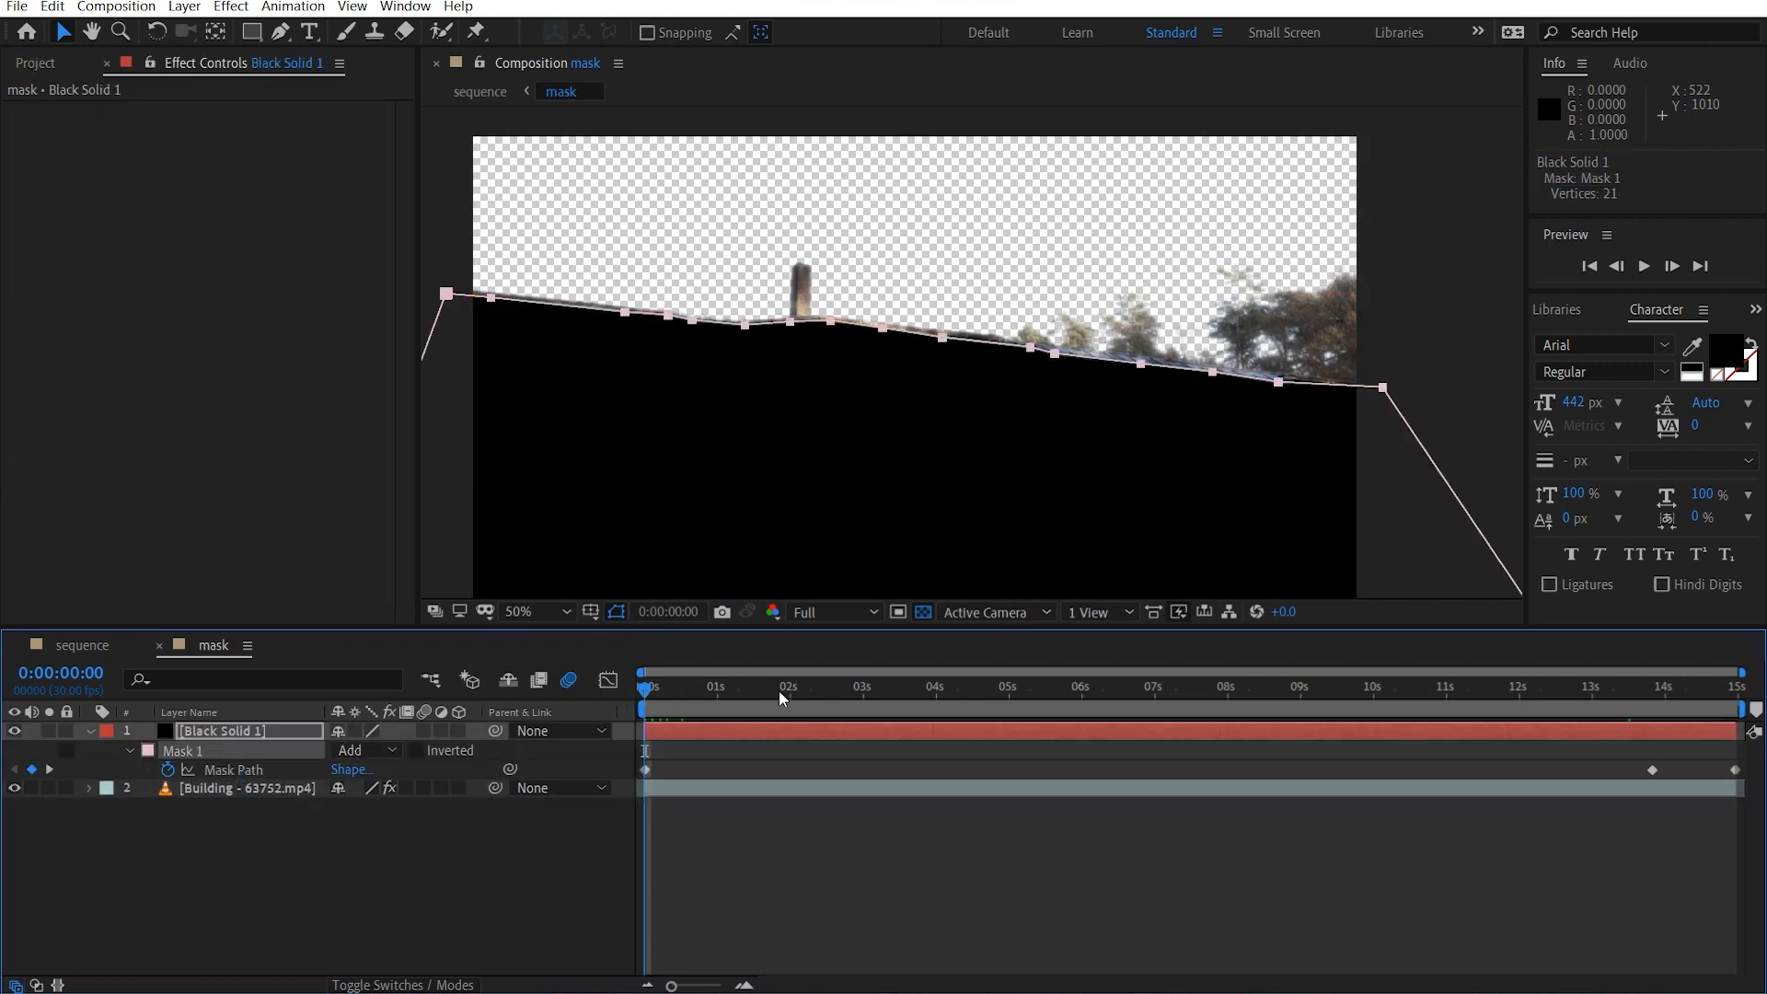
drag(659, 699, 1735, 690)
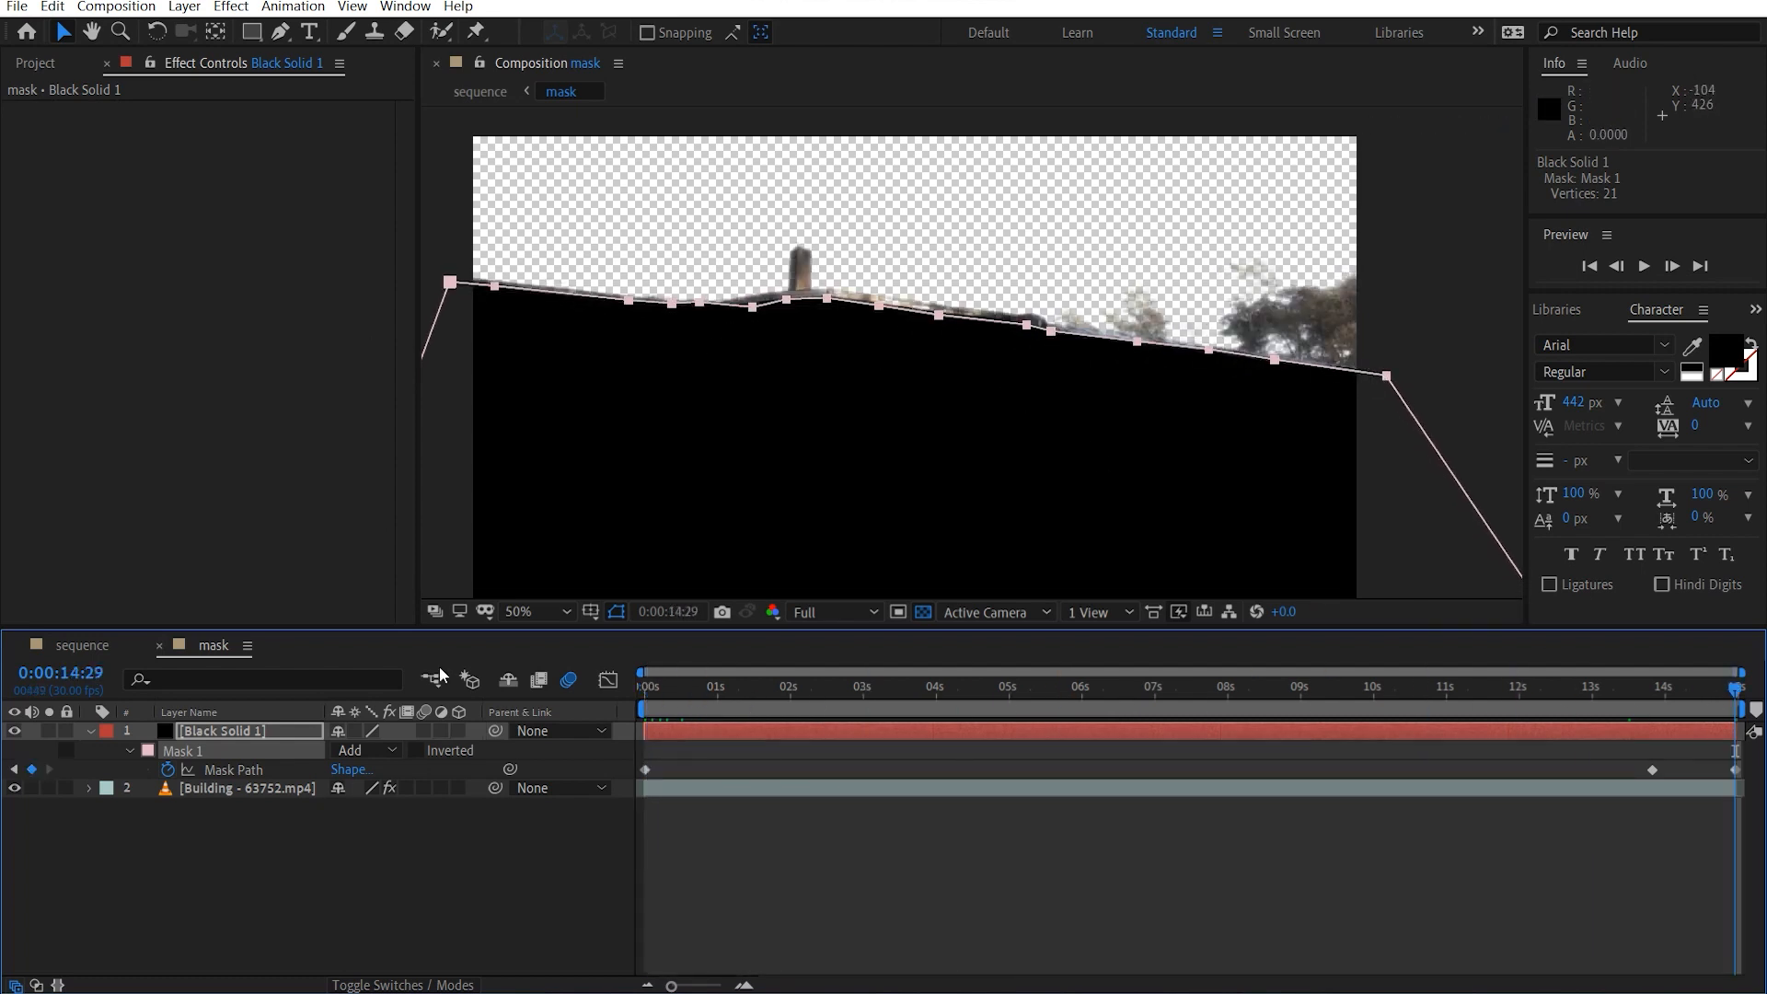
key(Home)
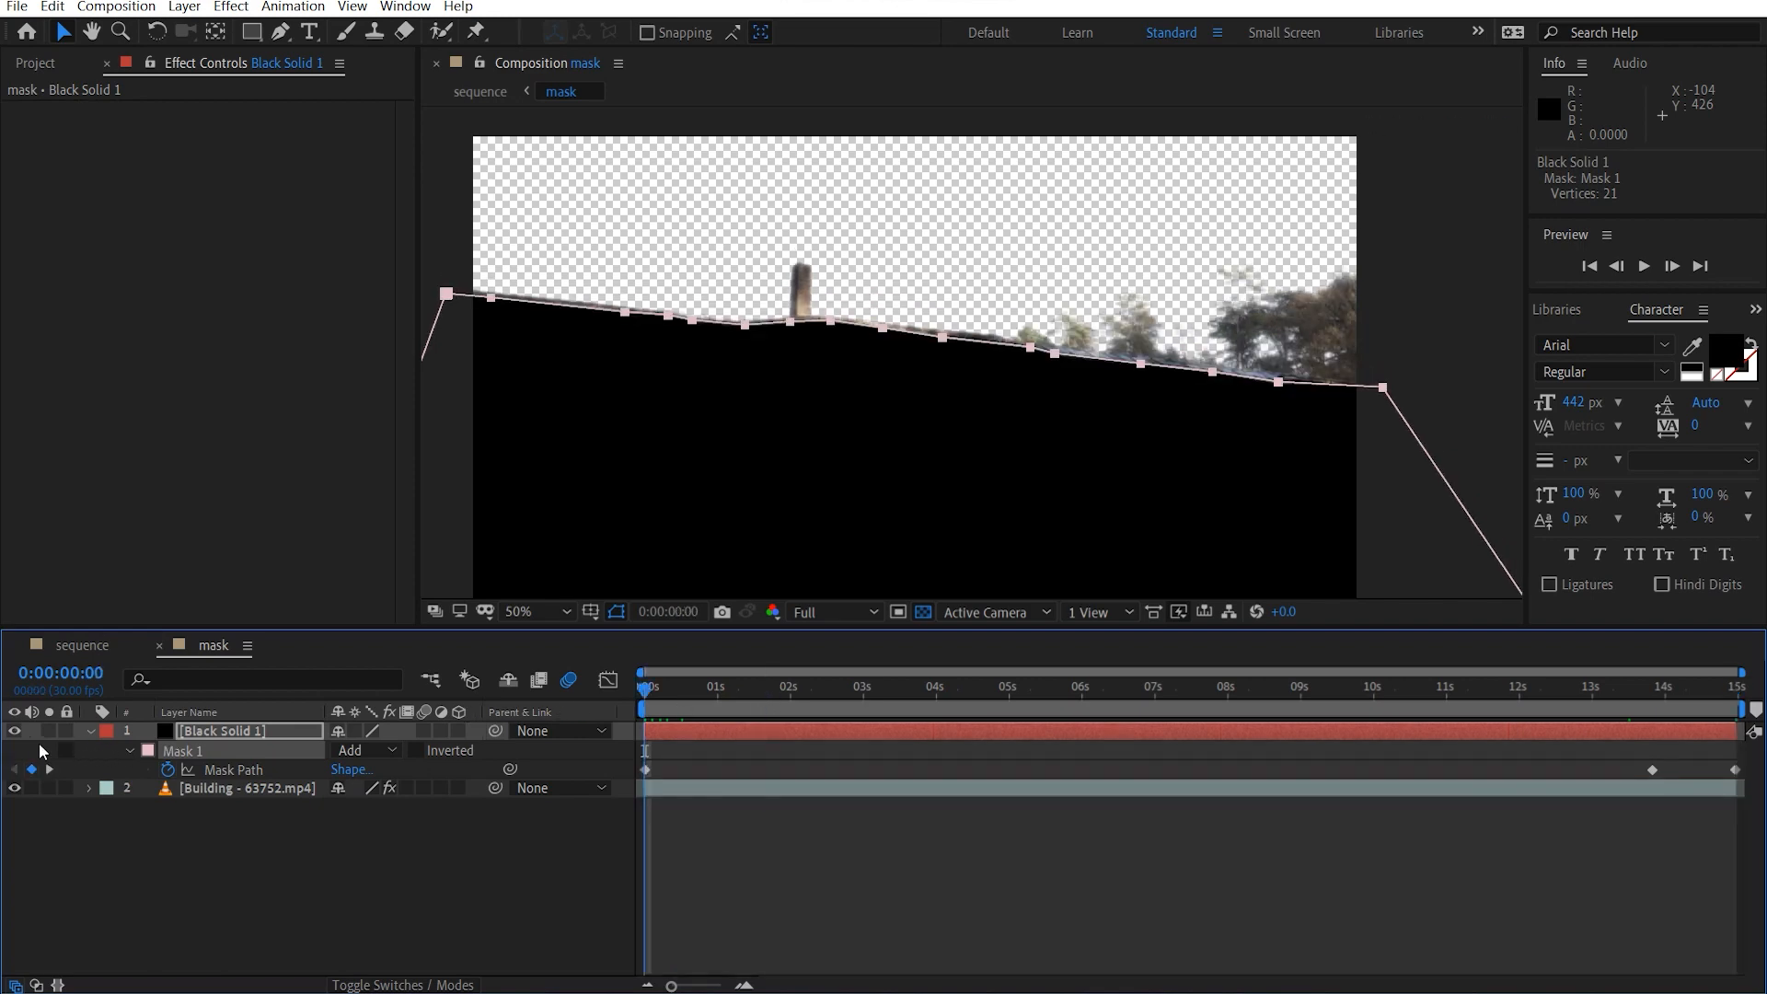
click(90, 731)
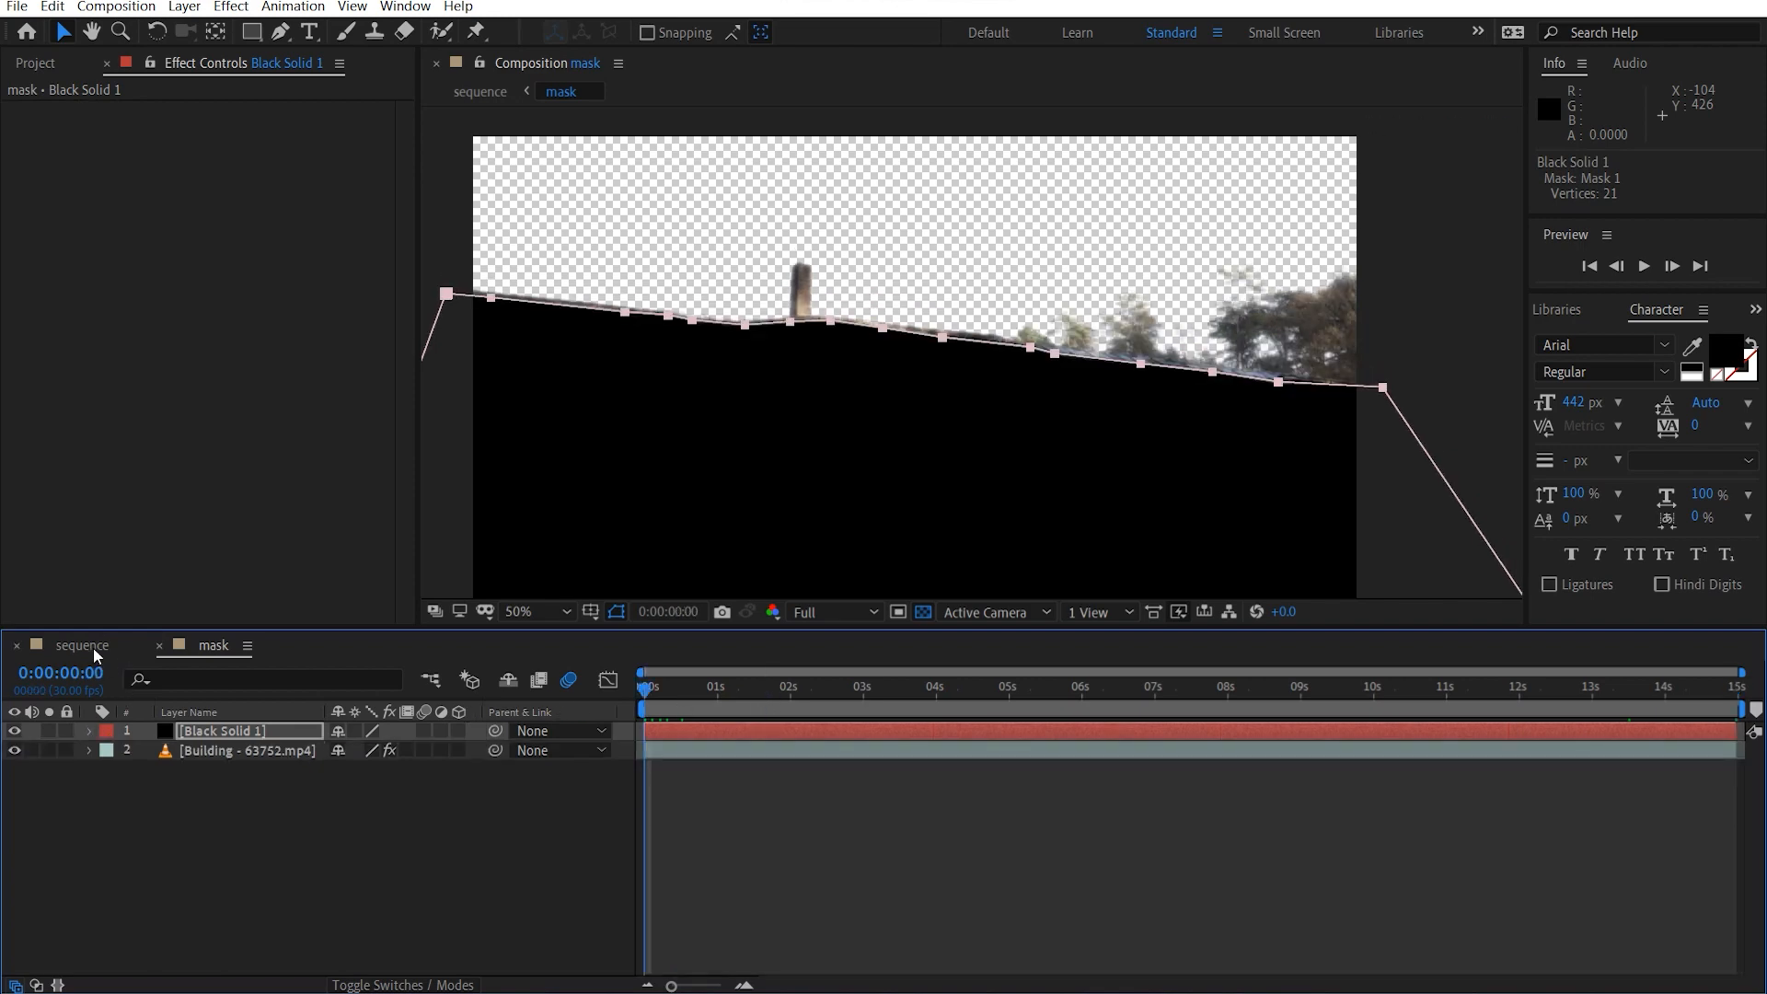
In the sequence composition, set the Clouds - 43015.mp4 layer to No Track Matte and back to Alpha Inverted Matte "[mask]".
click(86, 647)
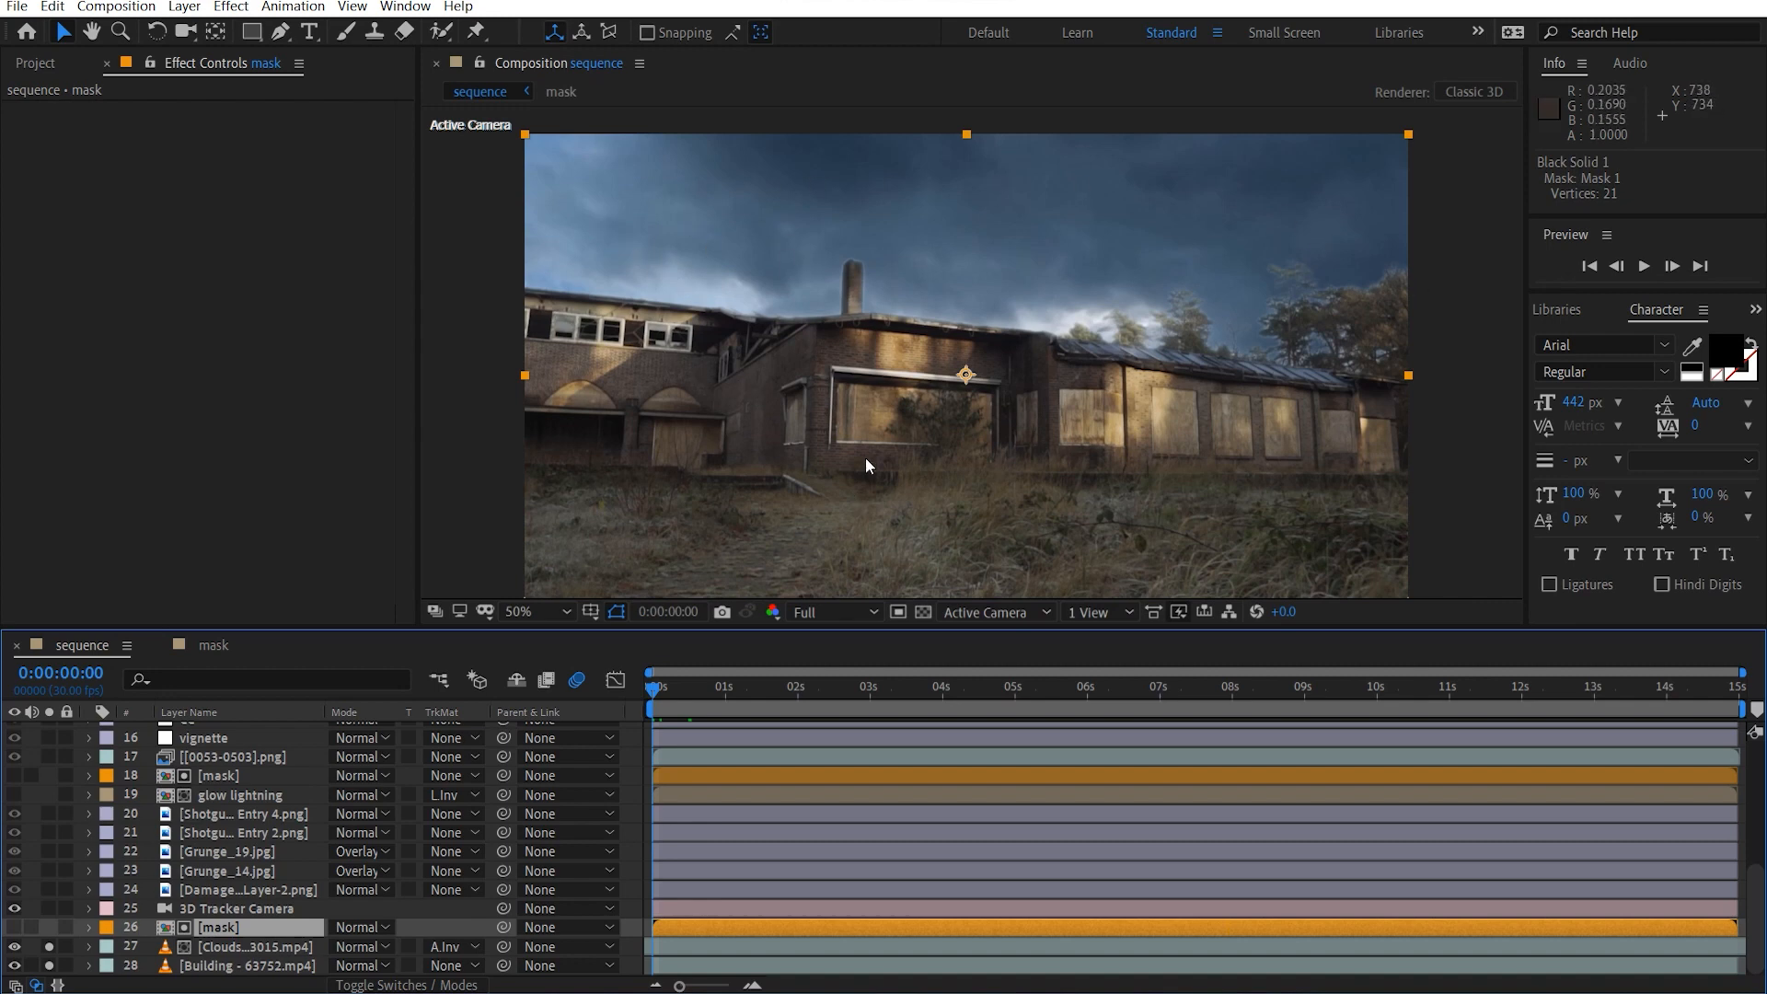
drag(864, 457, 882, 348)
click(457, 946)
click(502, 835)
click(416, 943)
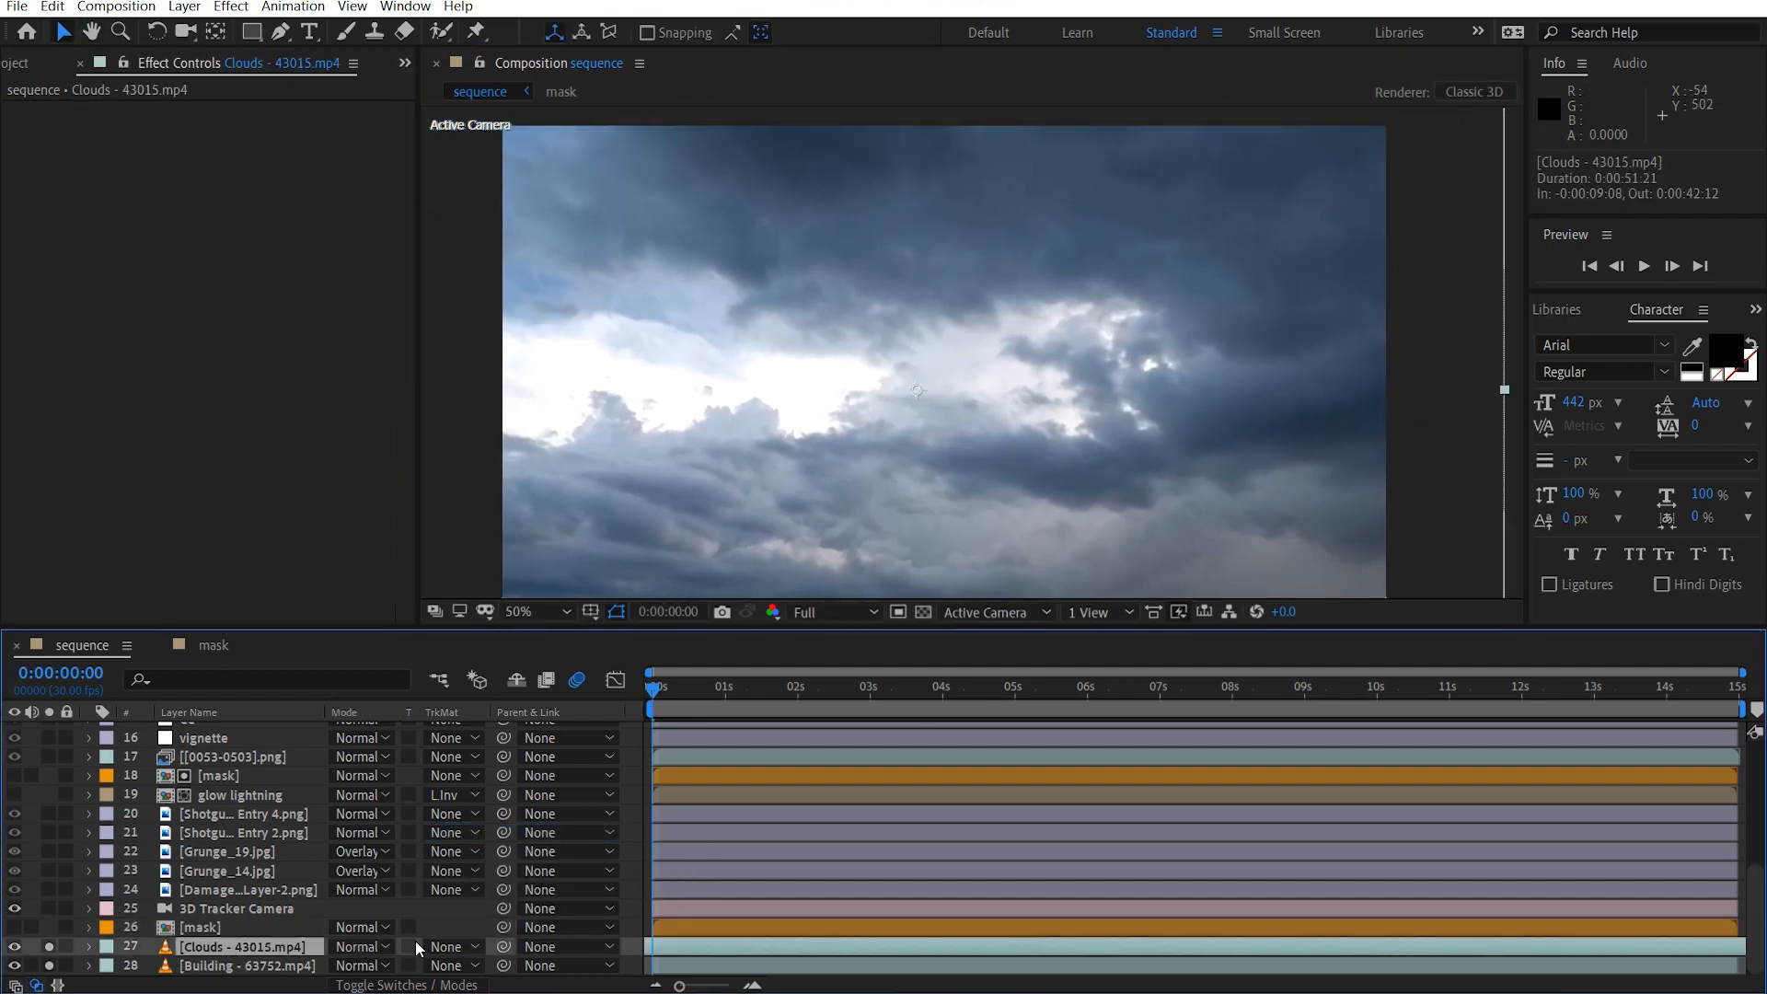
click(443, 946)
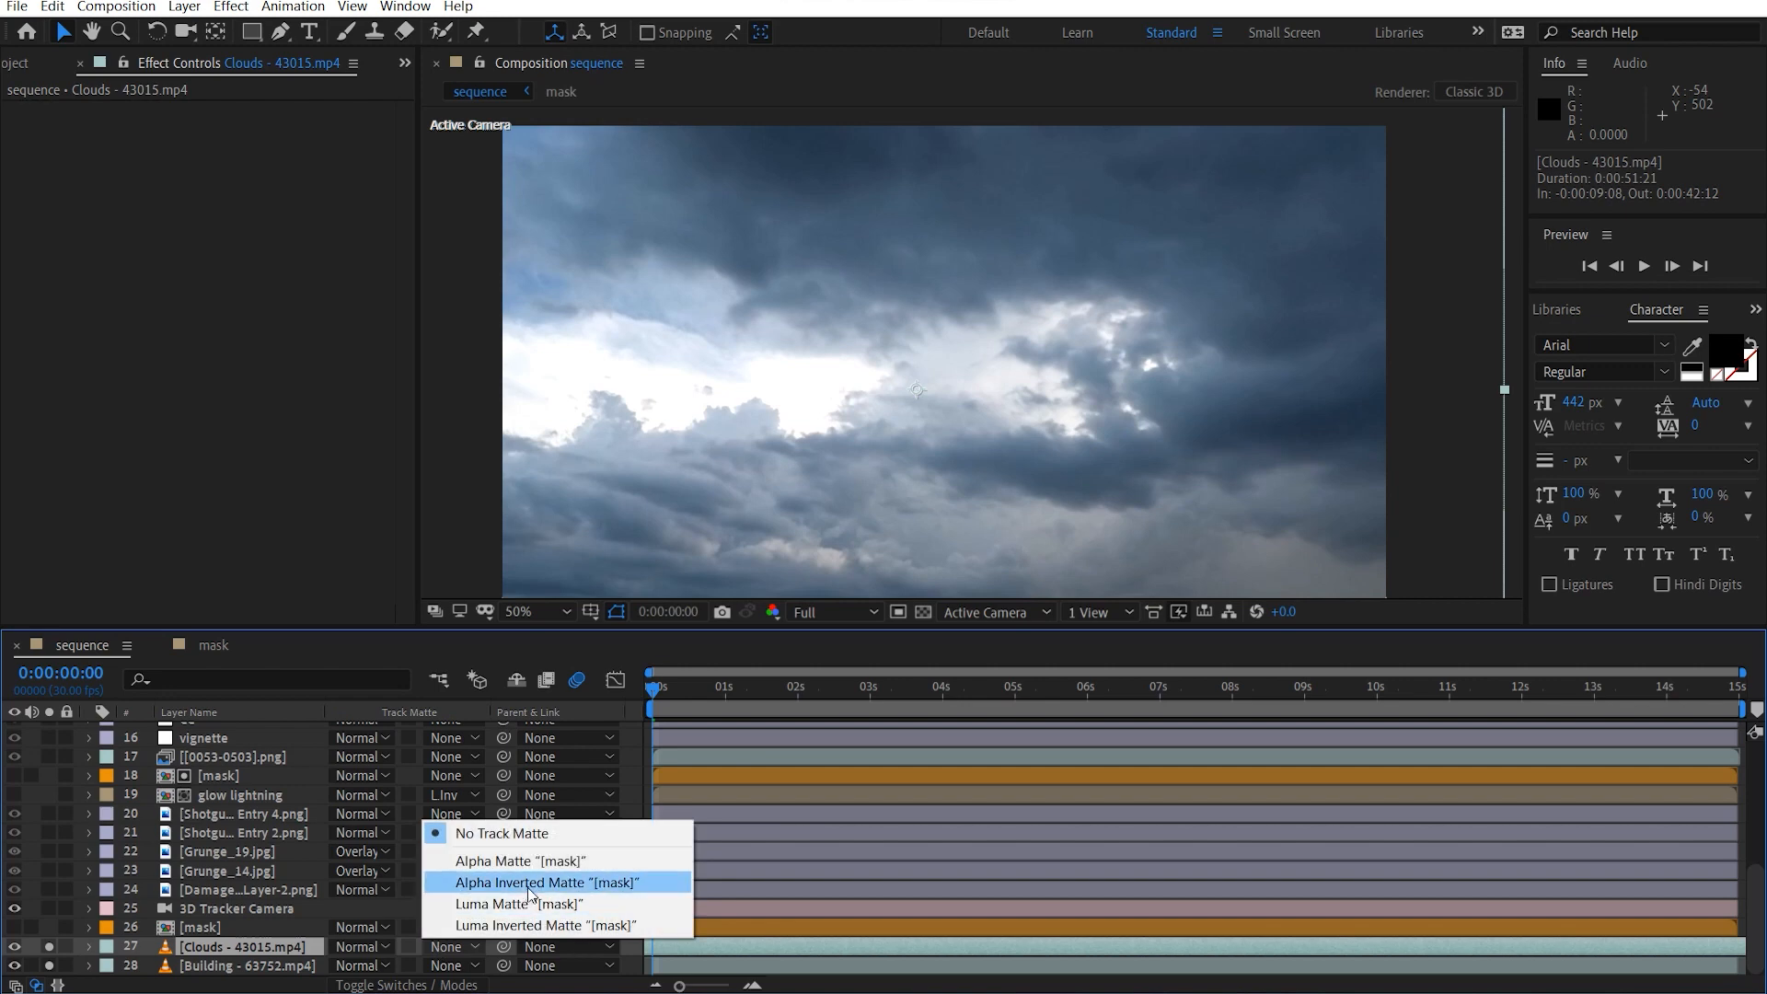
click(531, 889)
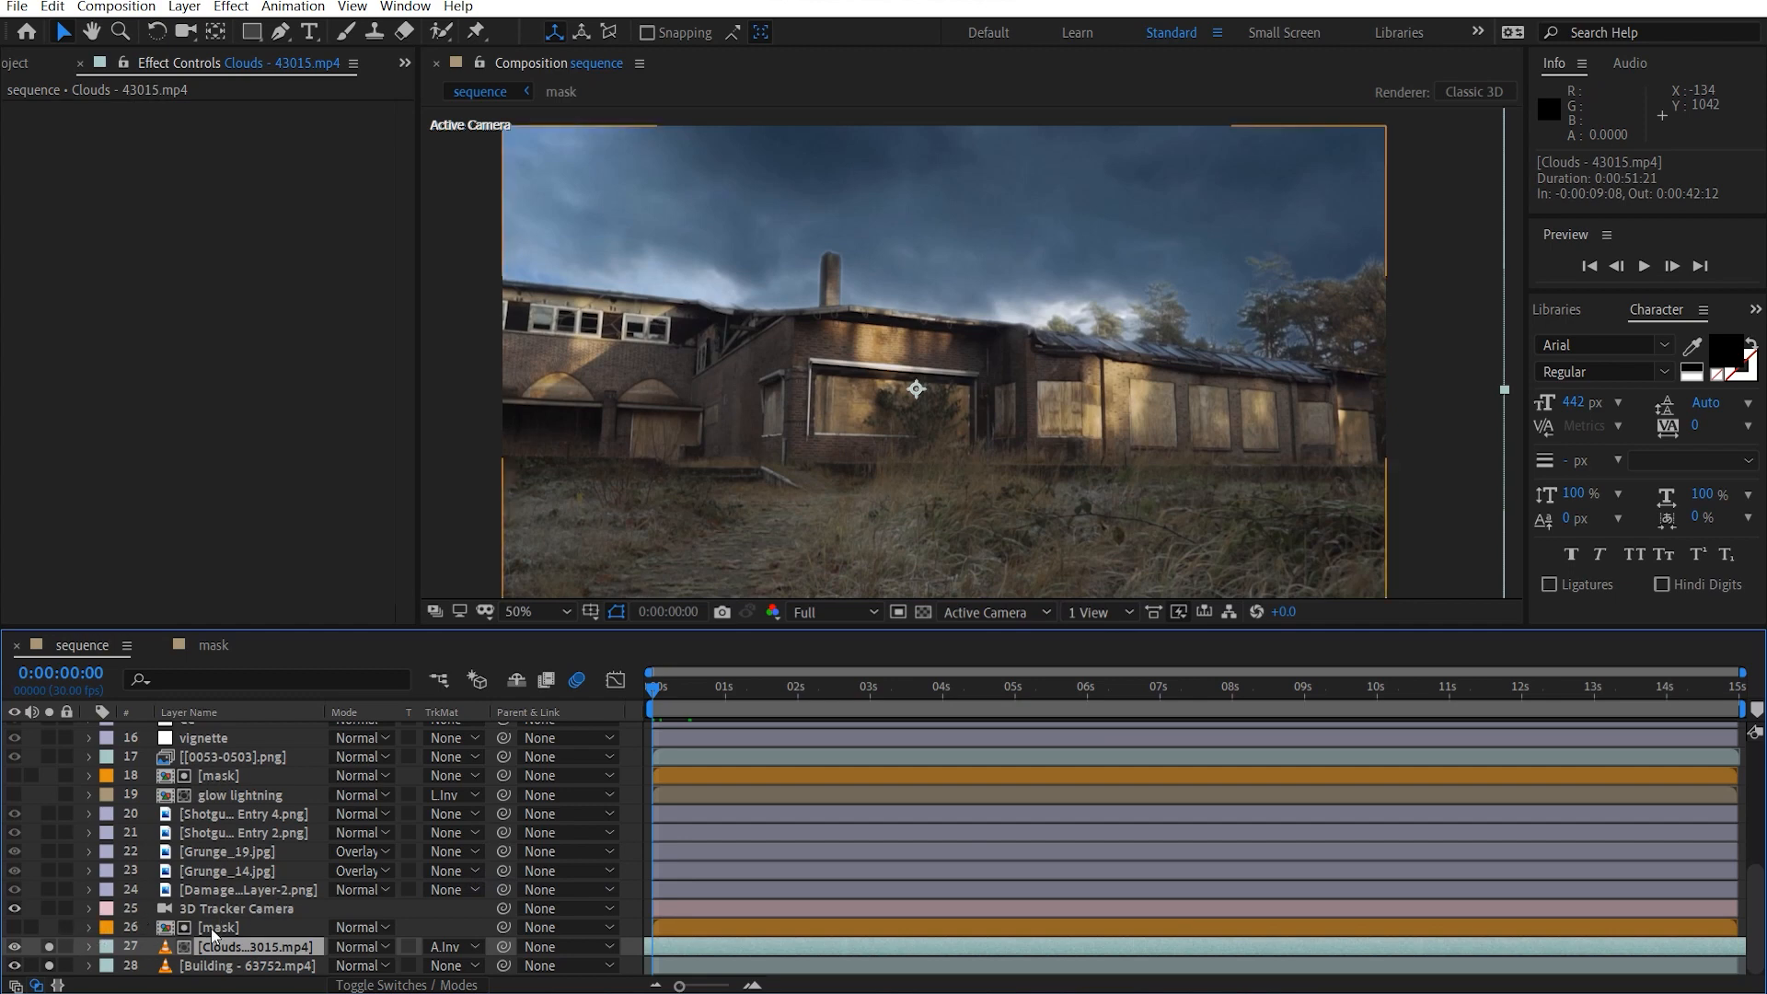
Solo layers 20 to 24, from the Shotgun Entry 4.png layer down to Damage_0002_Layer-2.png.
click(270, 909)
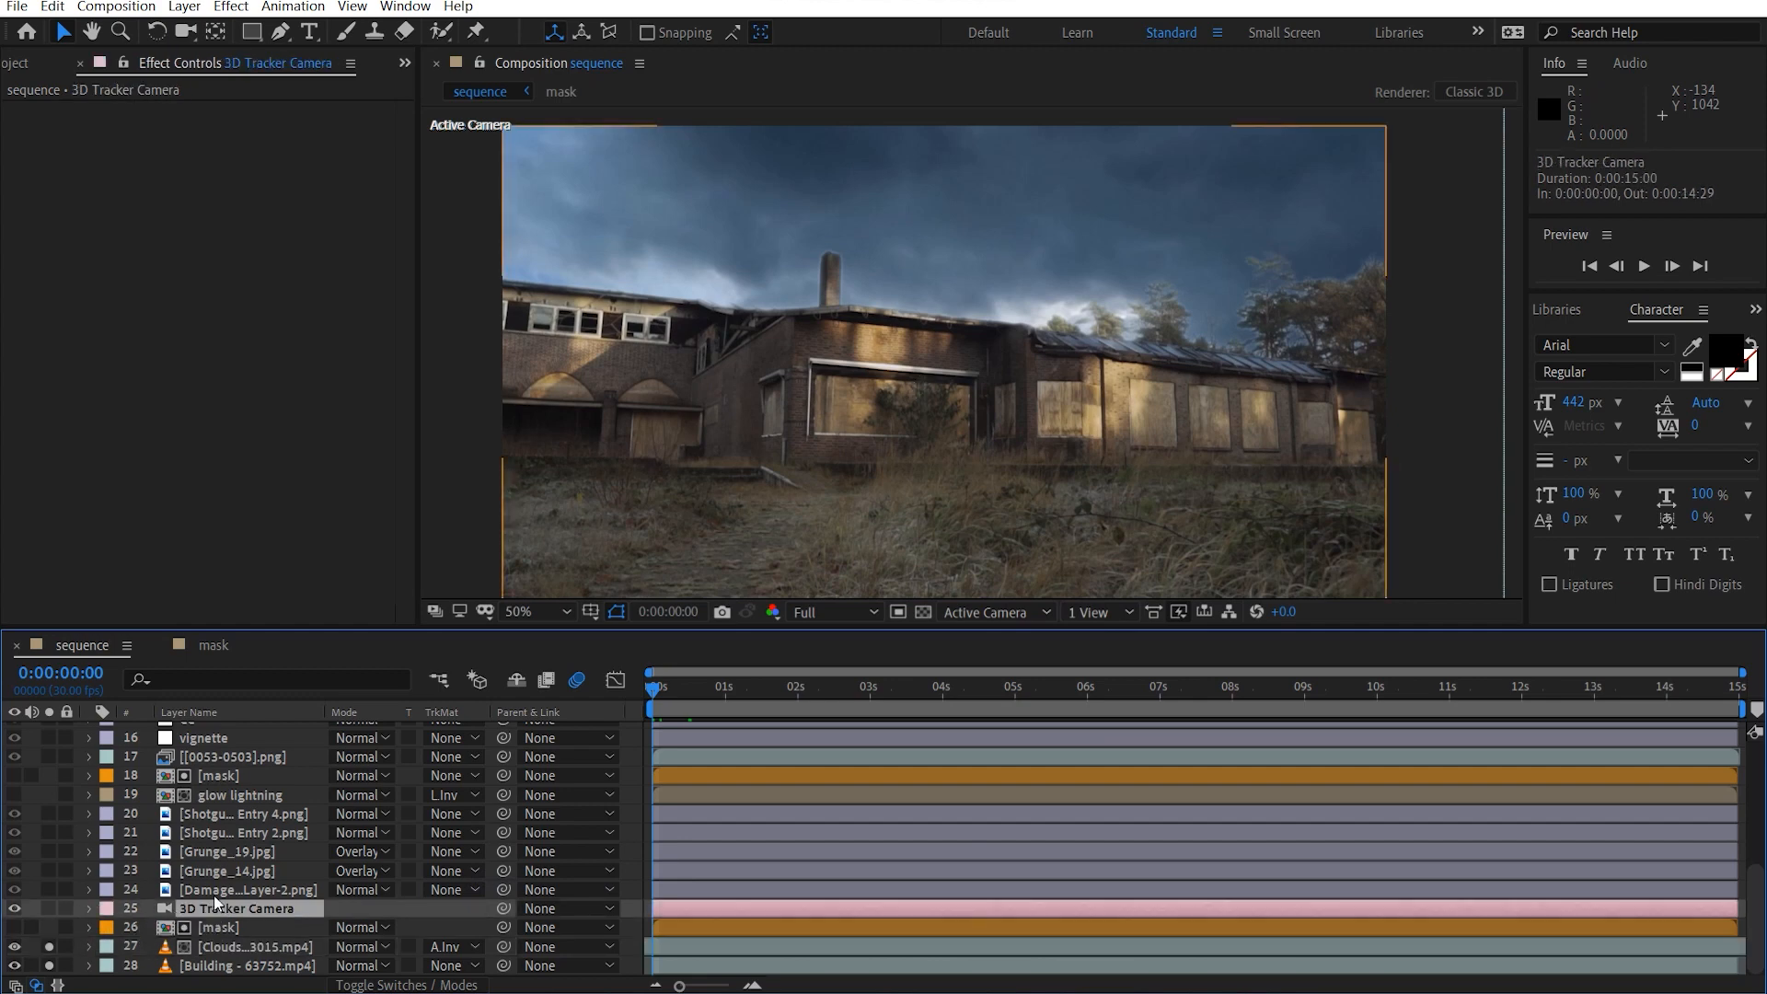
click(271, 889)
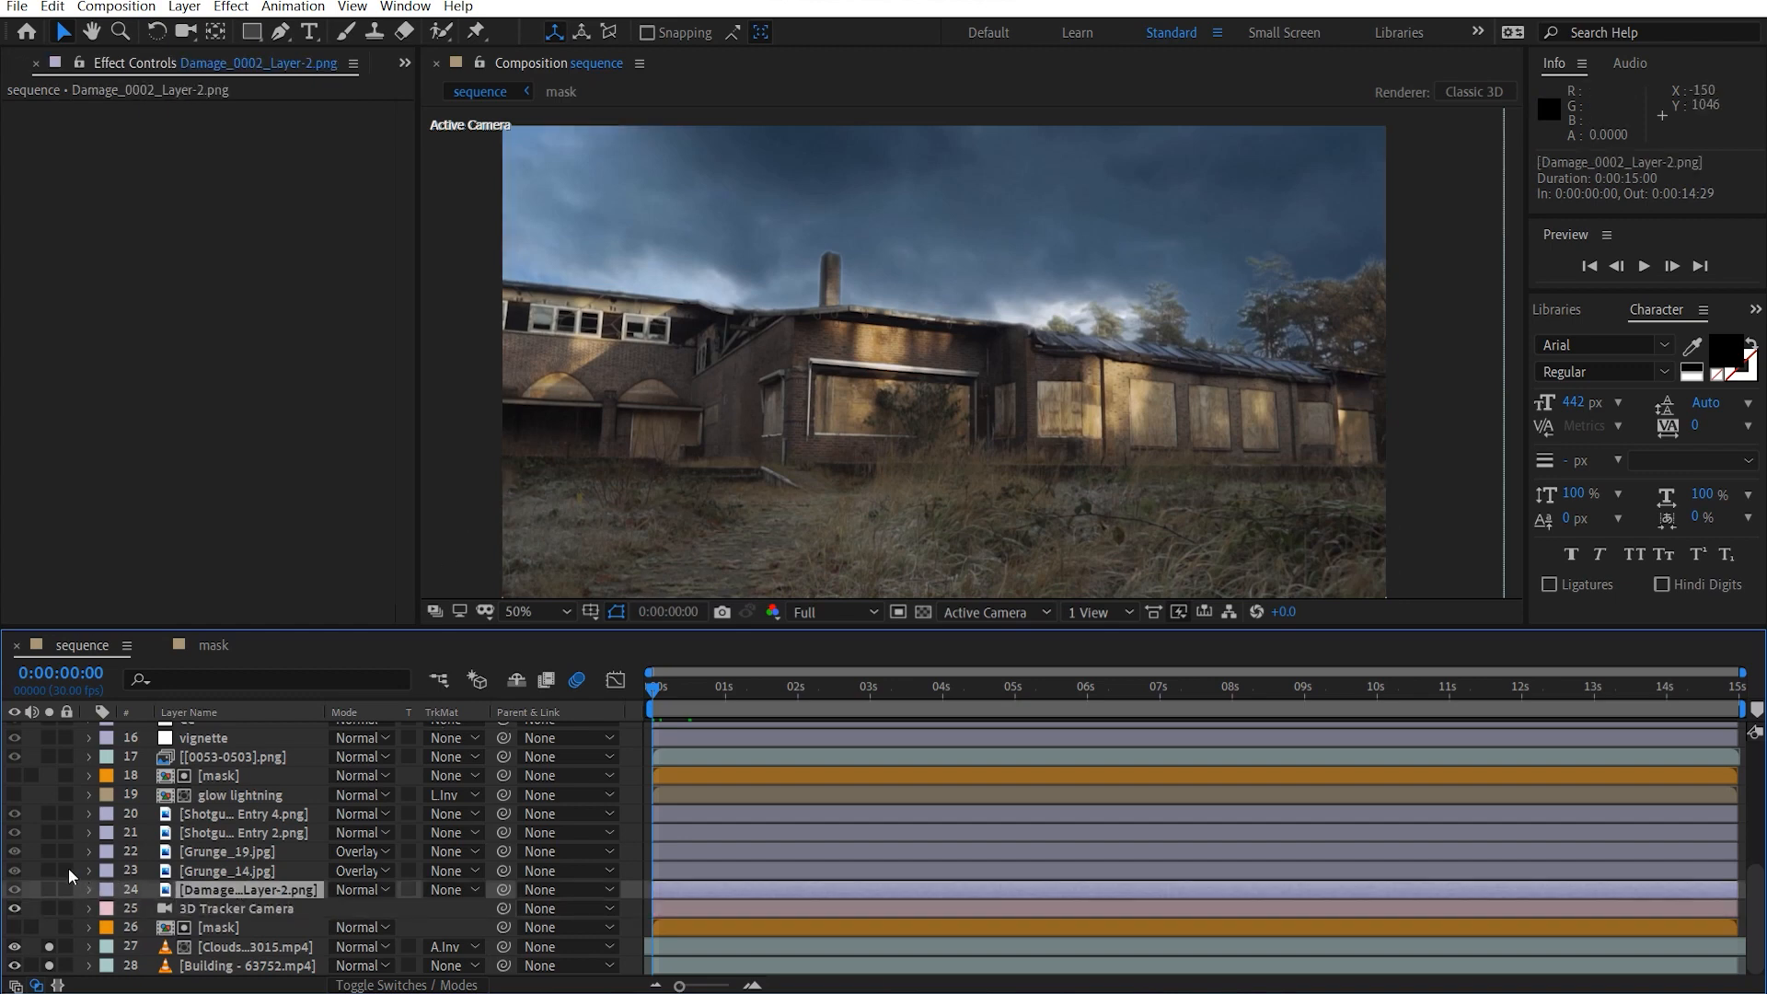
drag(48, 889, 48, 813)
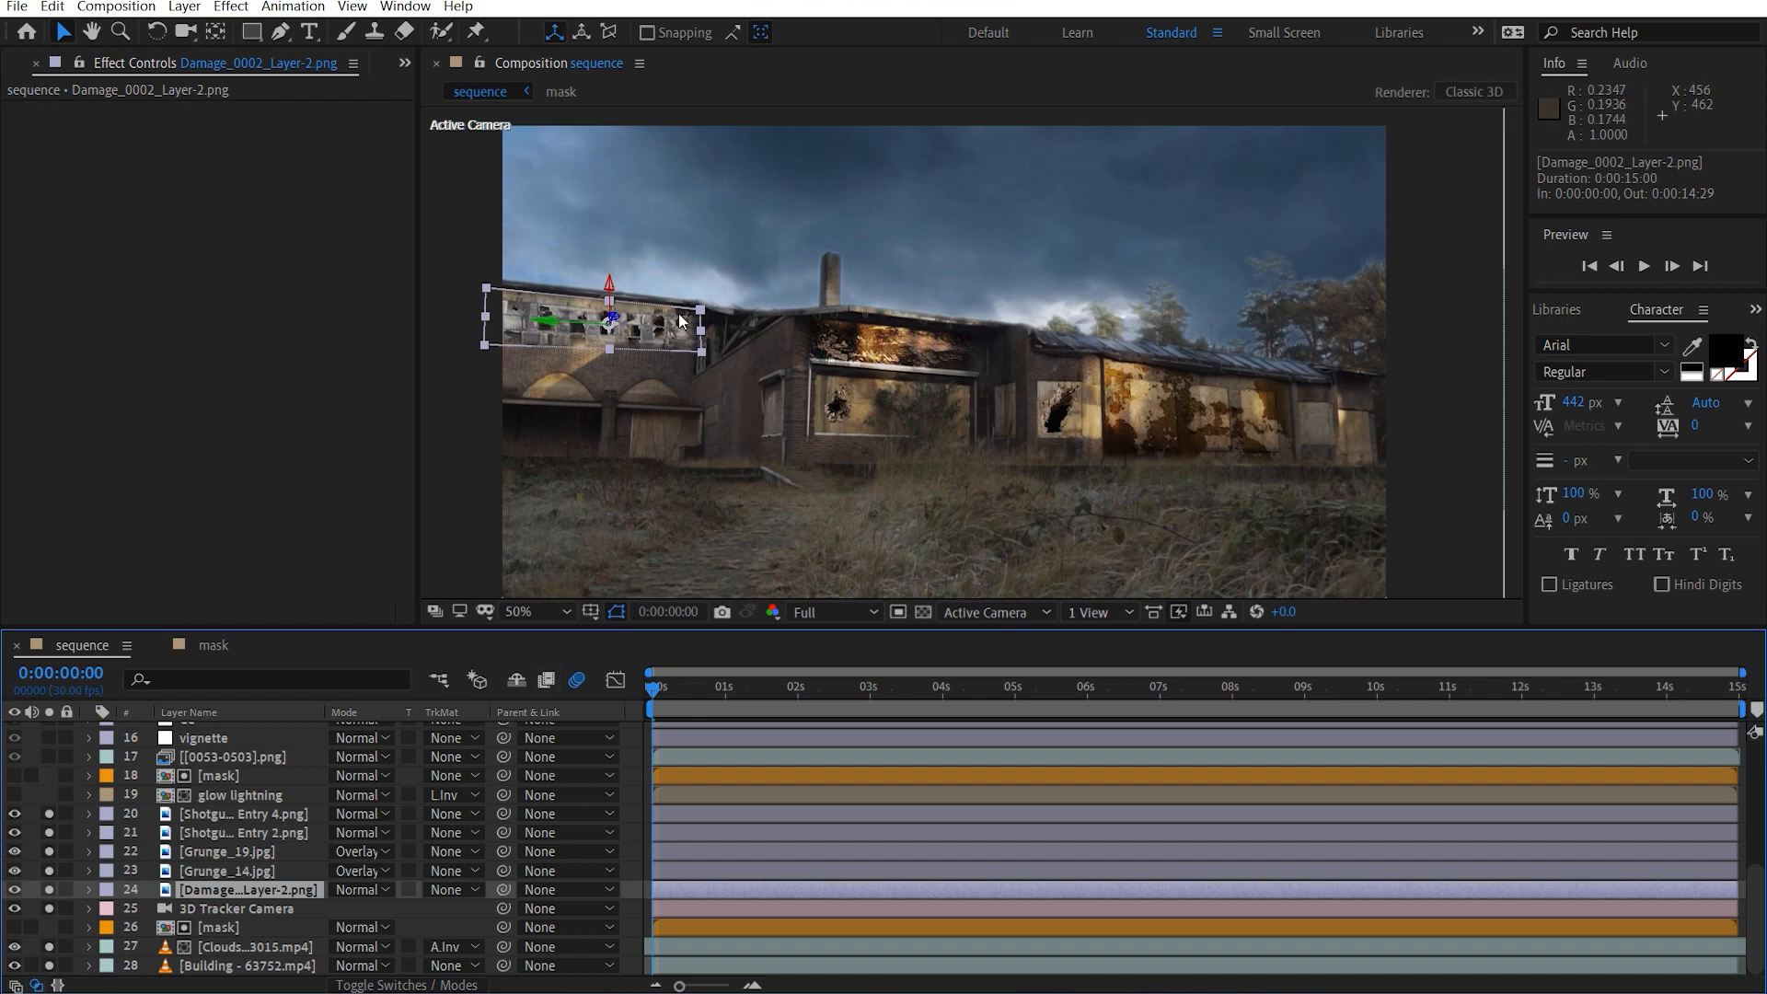
Examine up close how the grunge texture and the shotgun hole sit on the building's boarded-up wall.
drag(804, 405, 666, 405)
scroll(856, 419, up, 1)
drag(1085, 443, 985, 399)
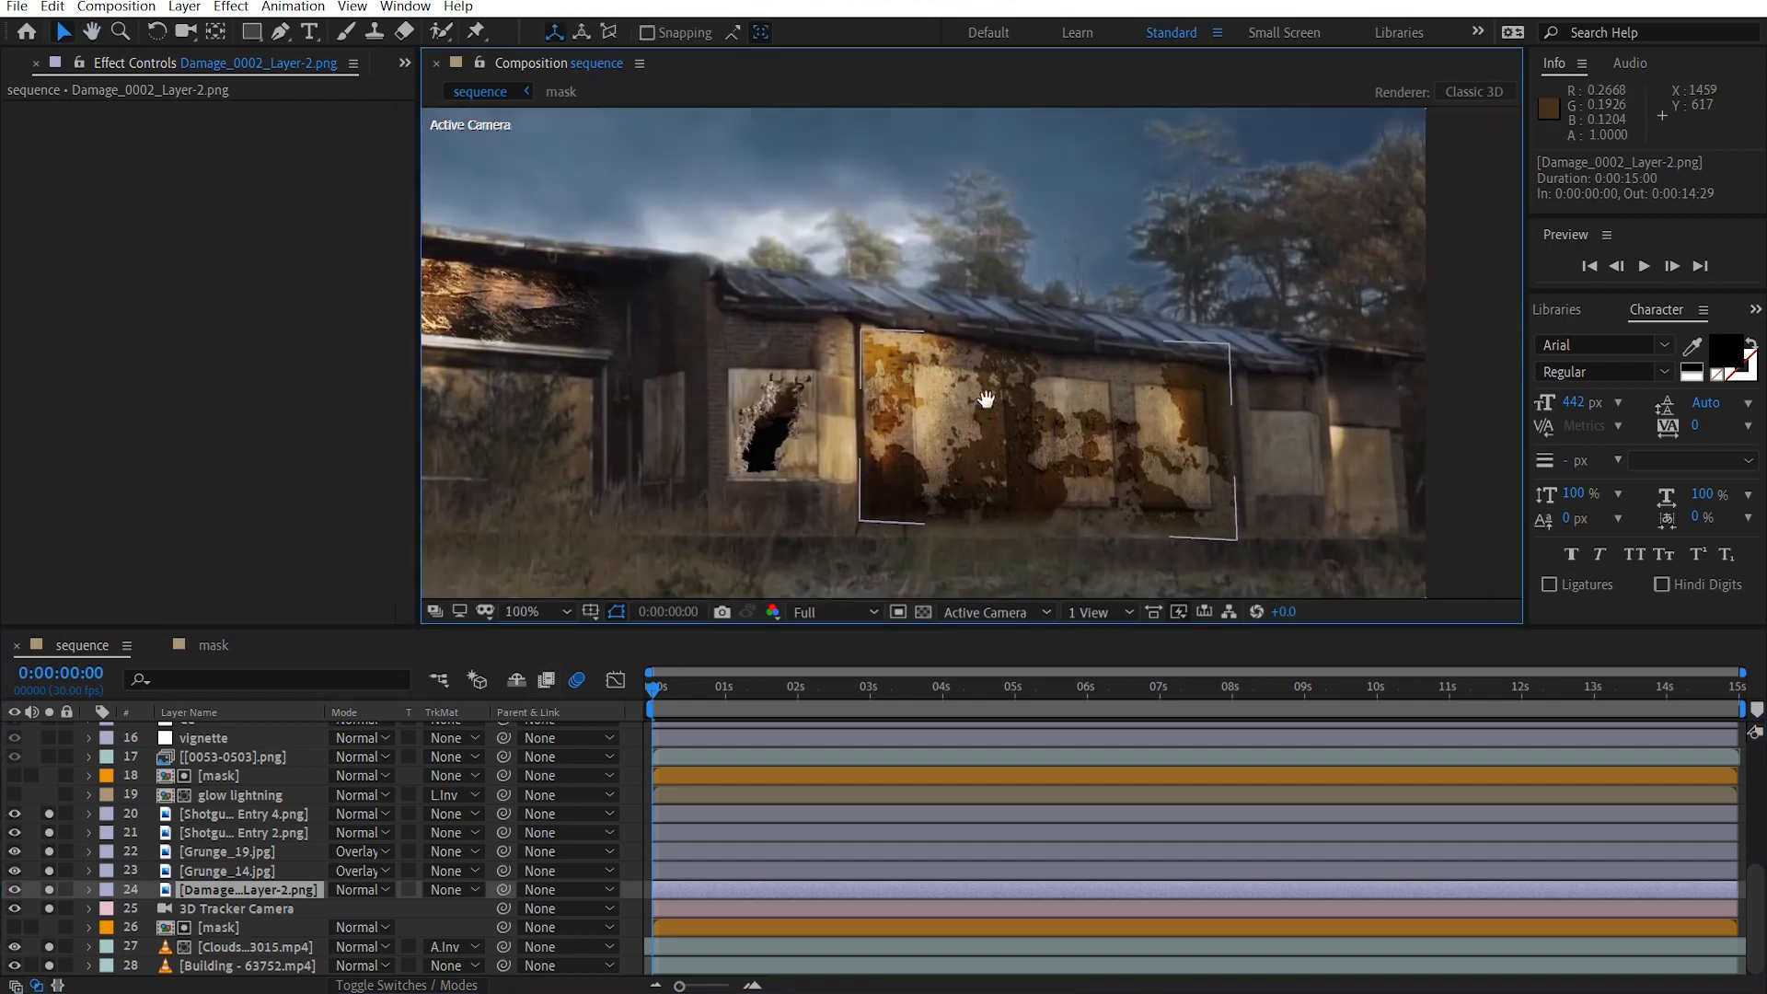
scroll(985, 400, up, 2)
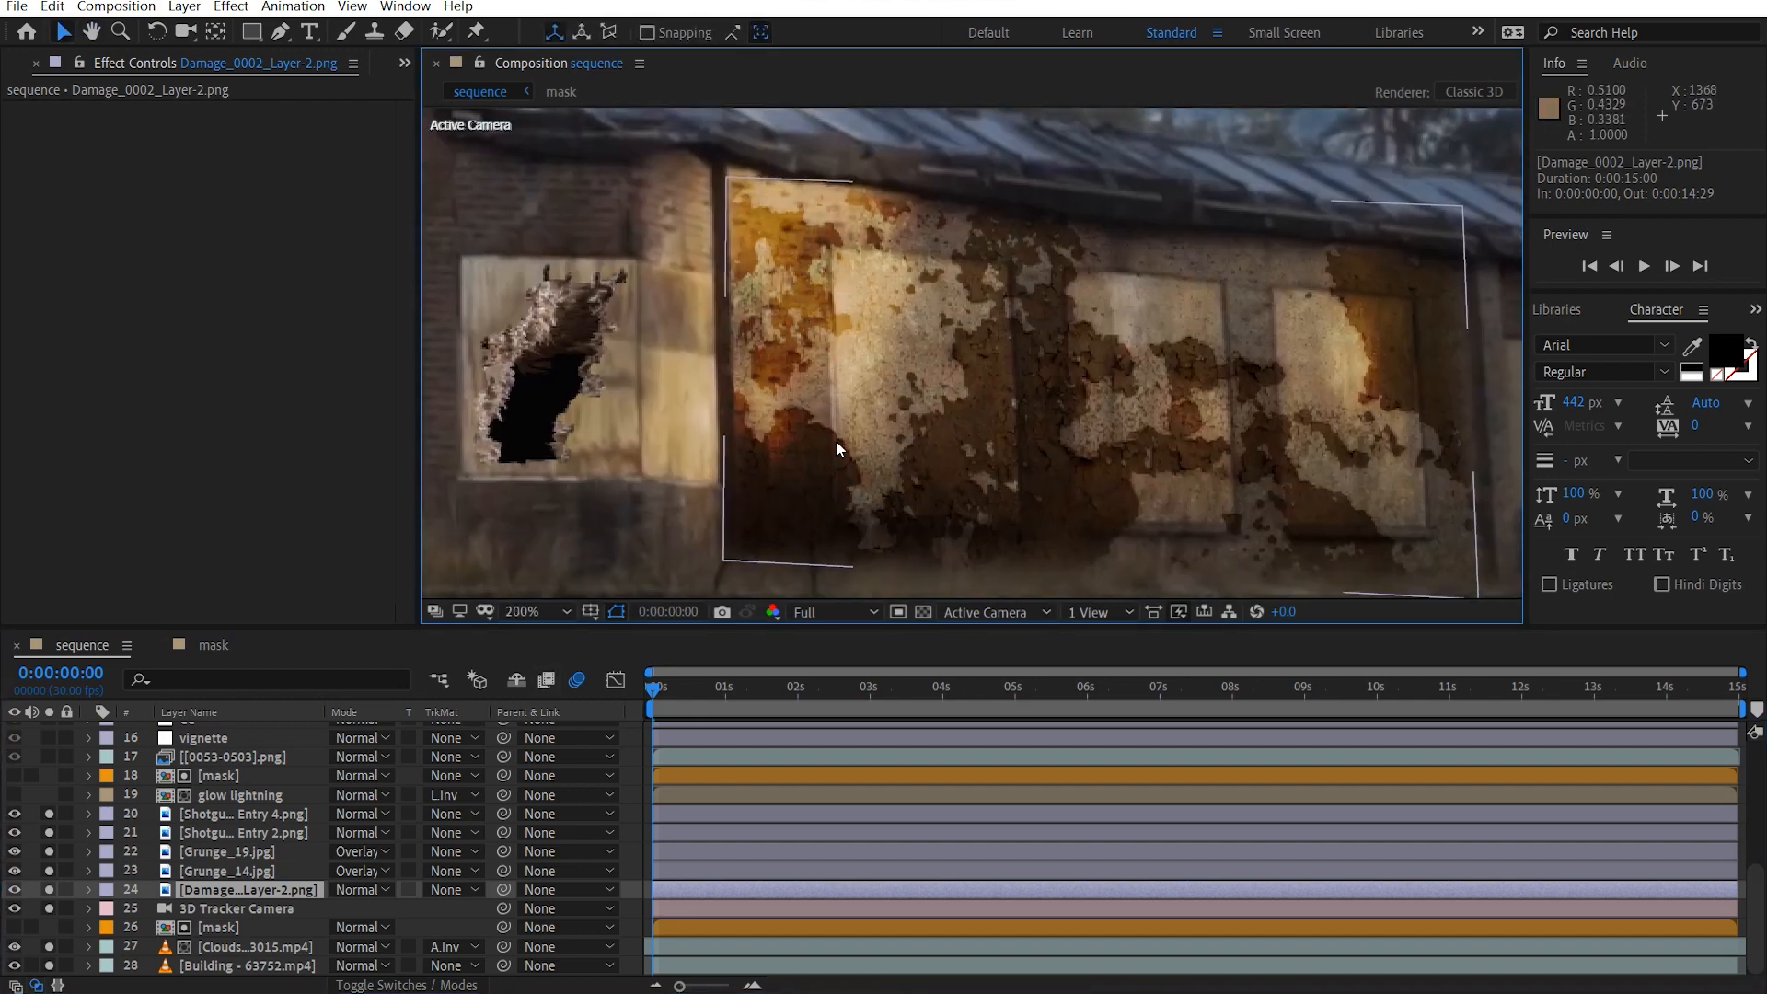
drag(886, 461, 960, 469)
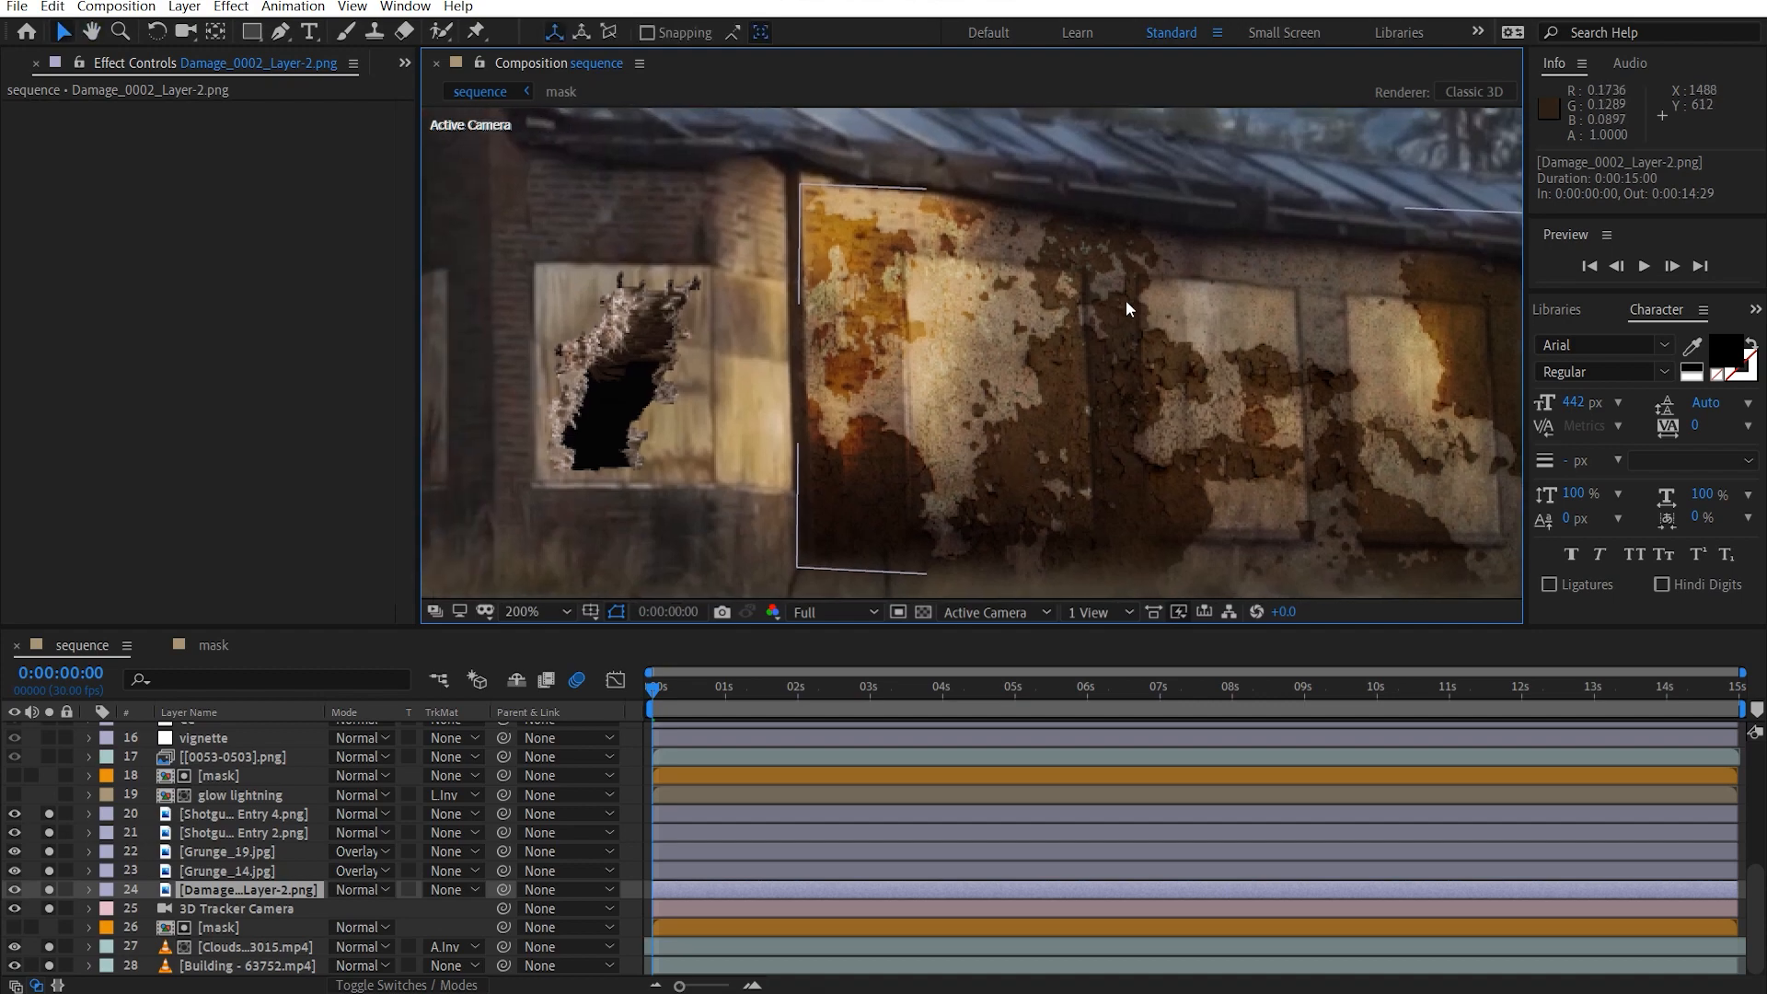
Examine the damage overlay on the upper row of windows and how it fits the rest of the facade.
drag(675, 285, 1083, 334)
drag(732, 353, 1416, 543)
drag(964, 504, 1306, 371)
drag(563, 169, 975, 353)
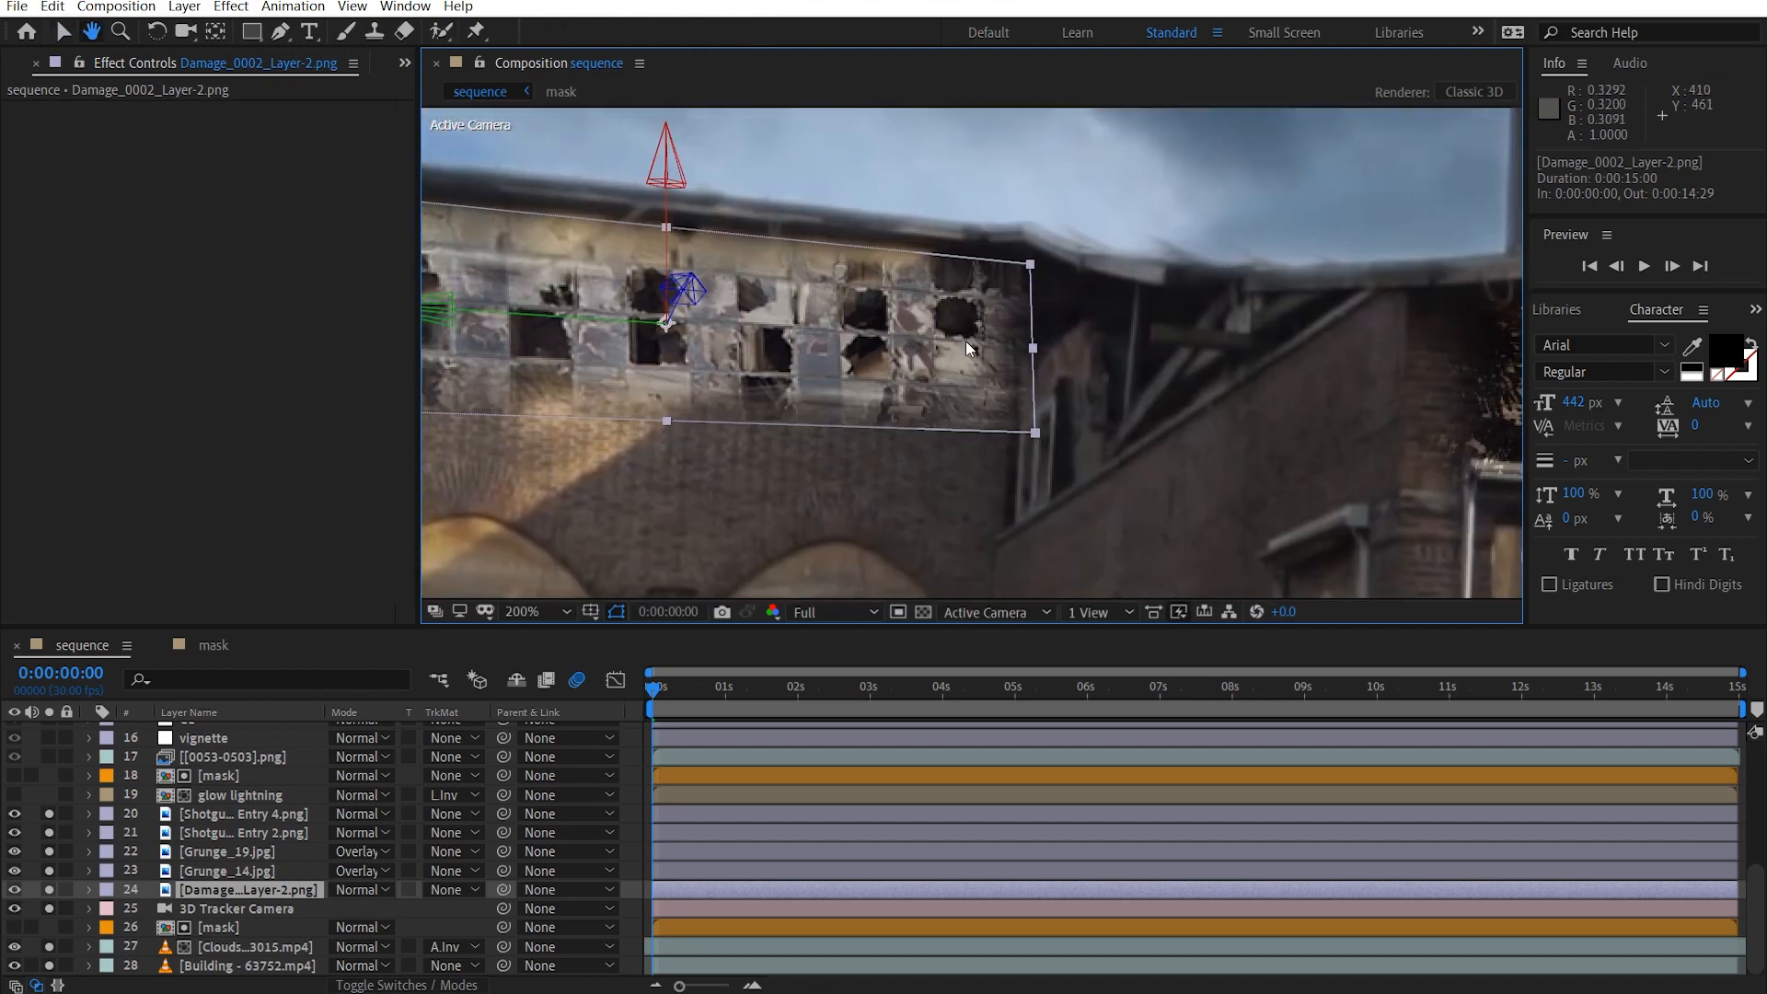
drag(541, 301, 825, 378)
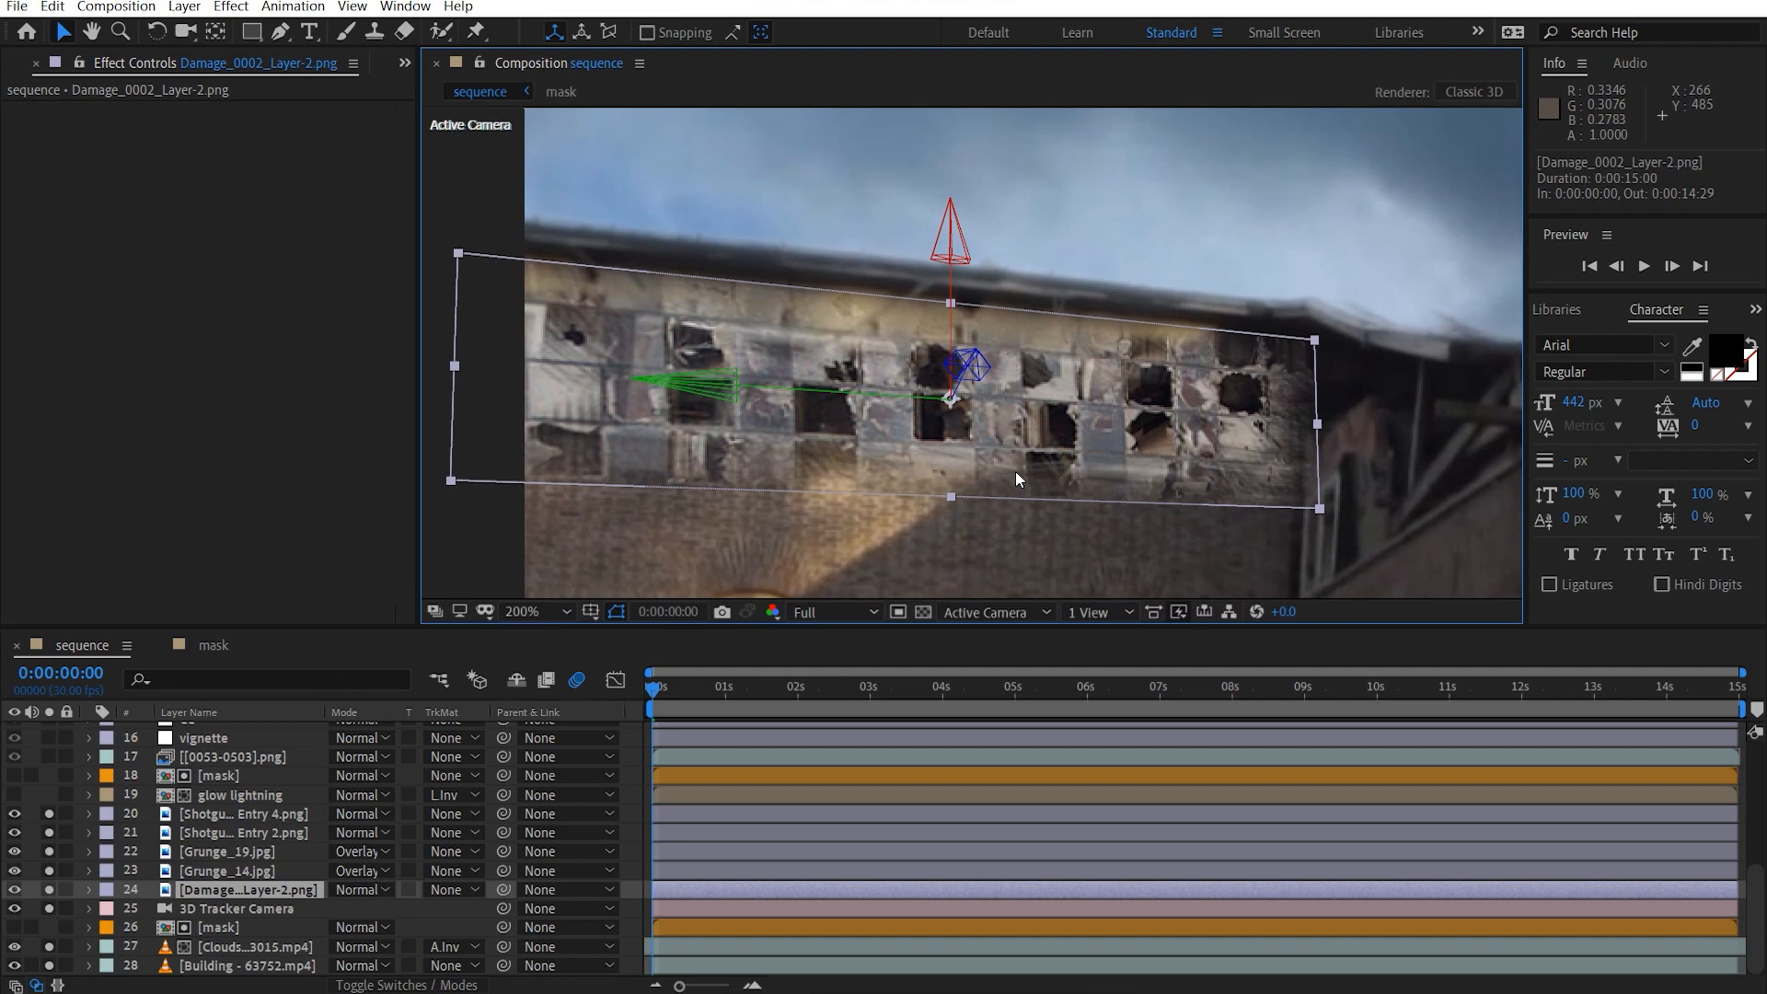
key(comma)
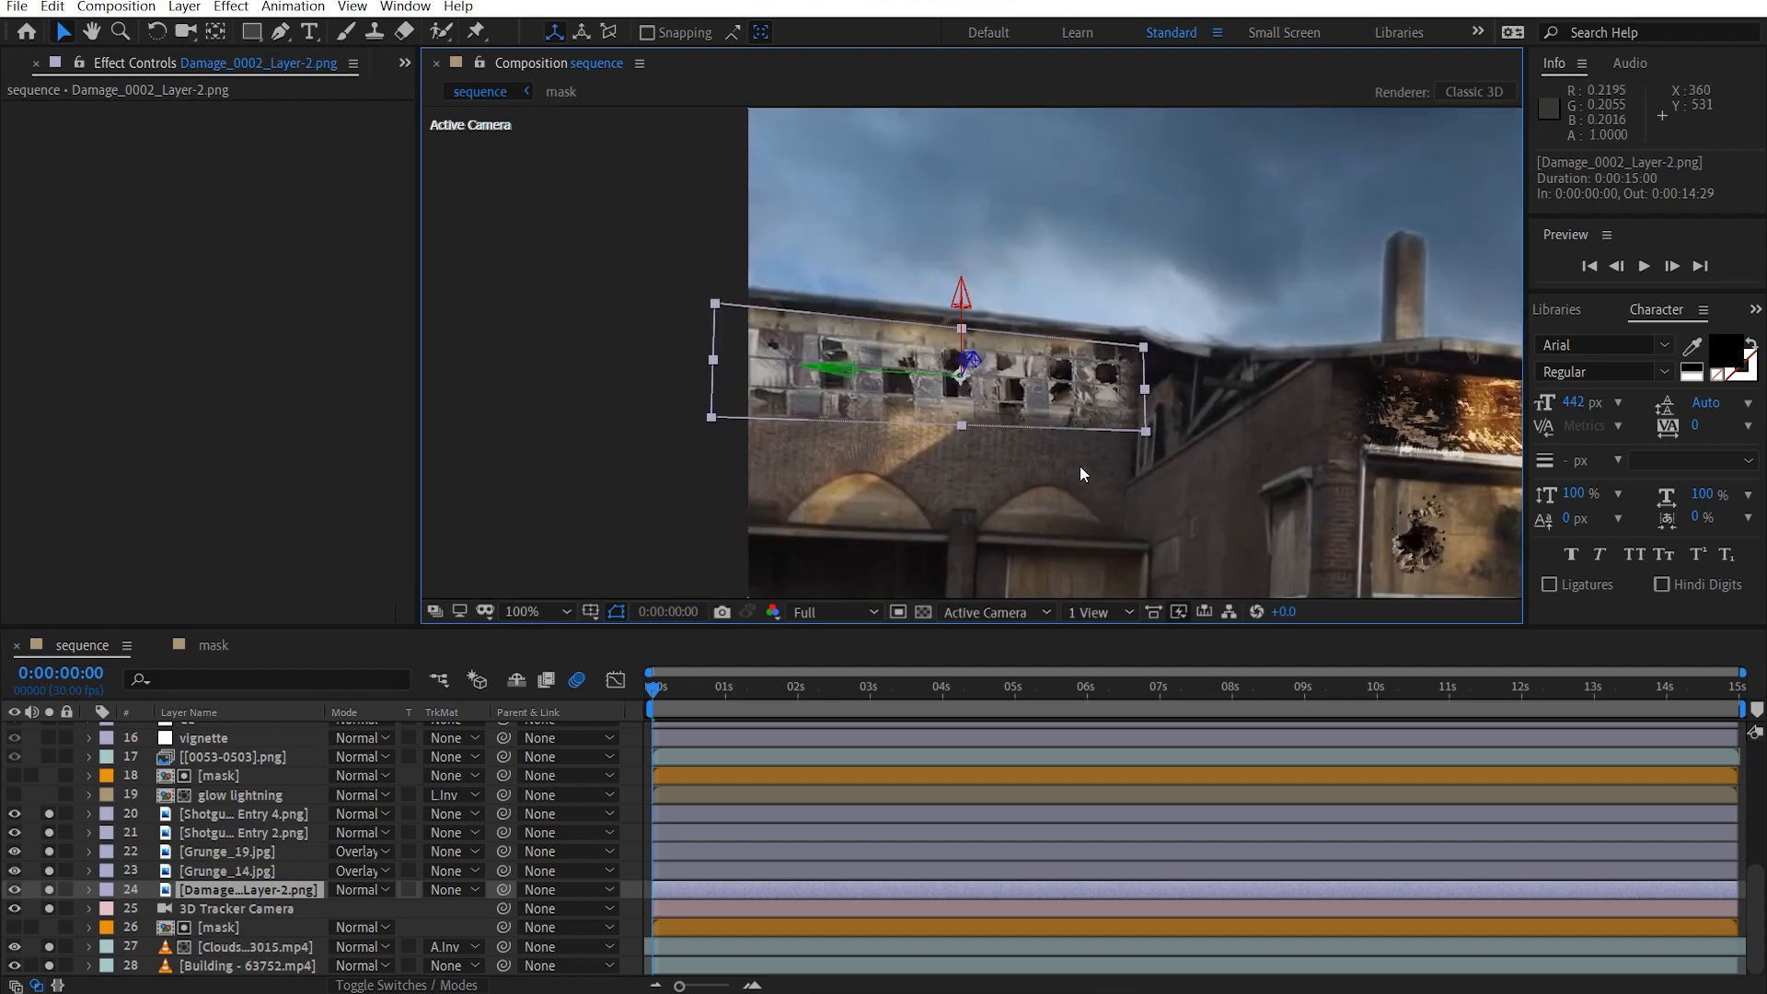
click(1108, 469)
drag(1108, 469, 830, 378)
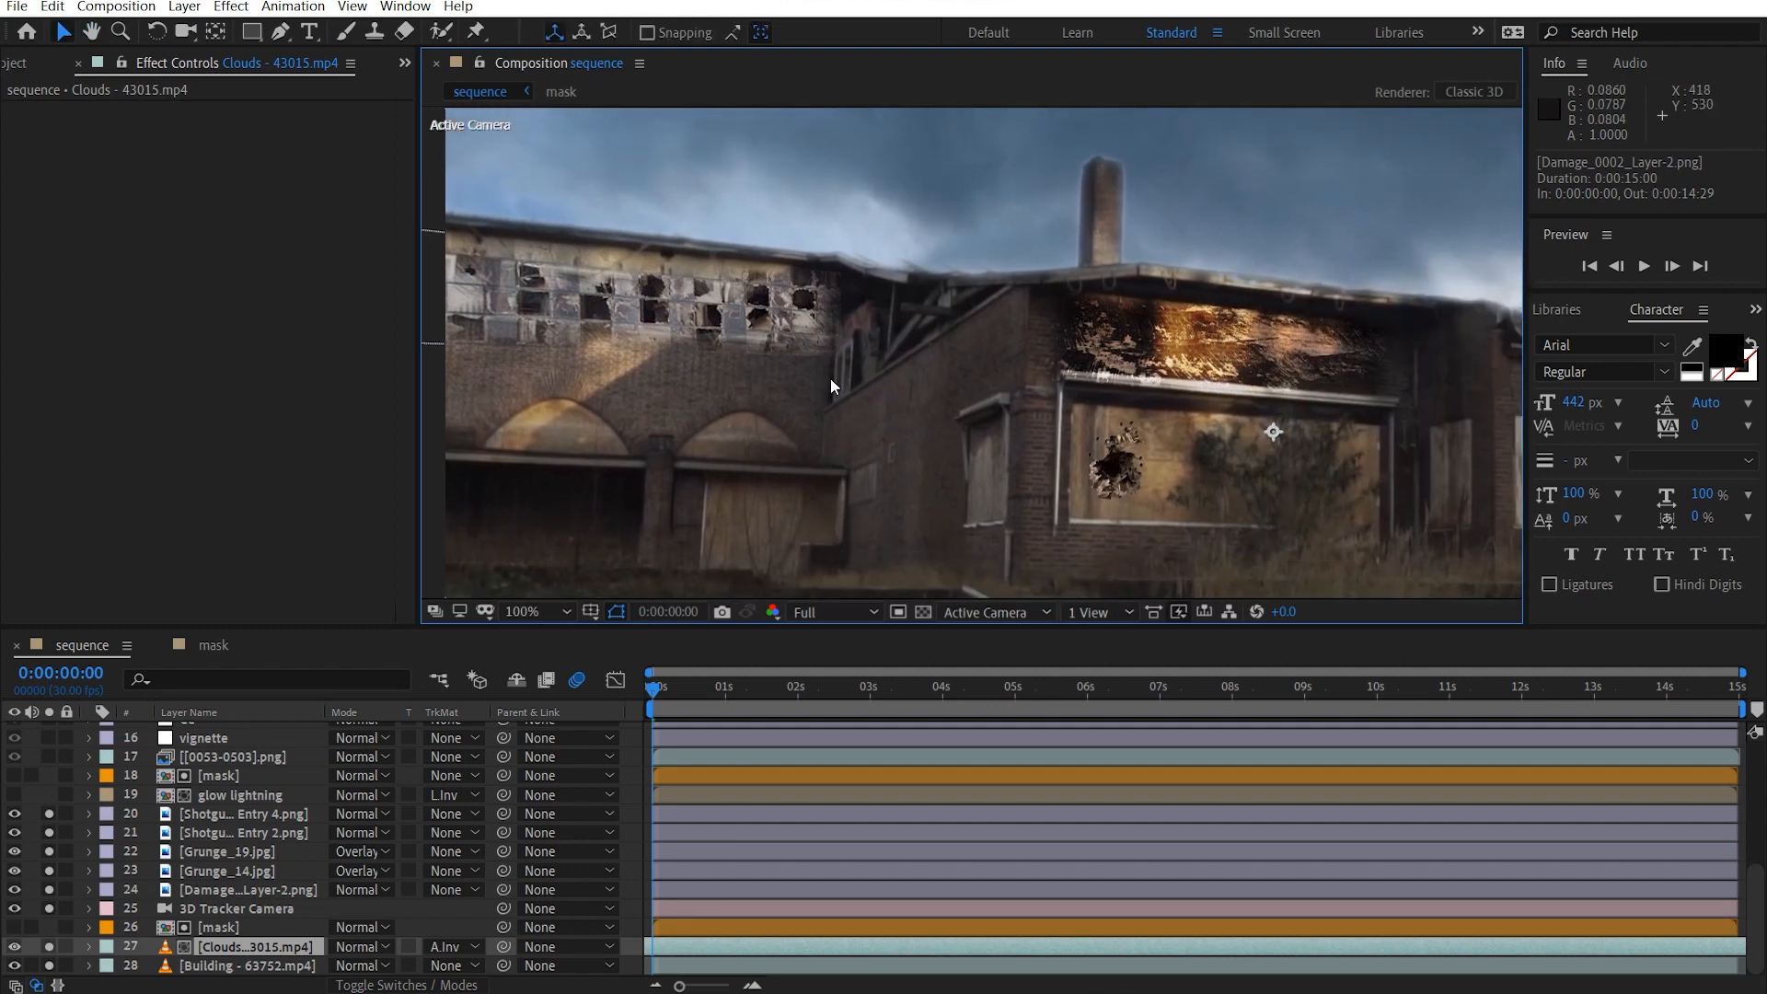
Move the playhead to 0:00:11:28, then make layers 1 to 5, the track solids and origin, visible and solo them.
scroll(830, 378, down, 3)
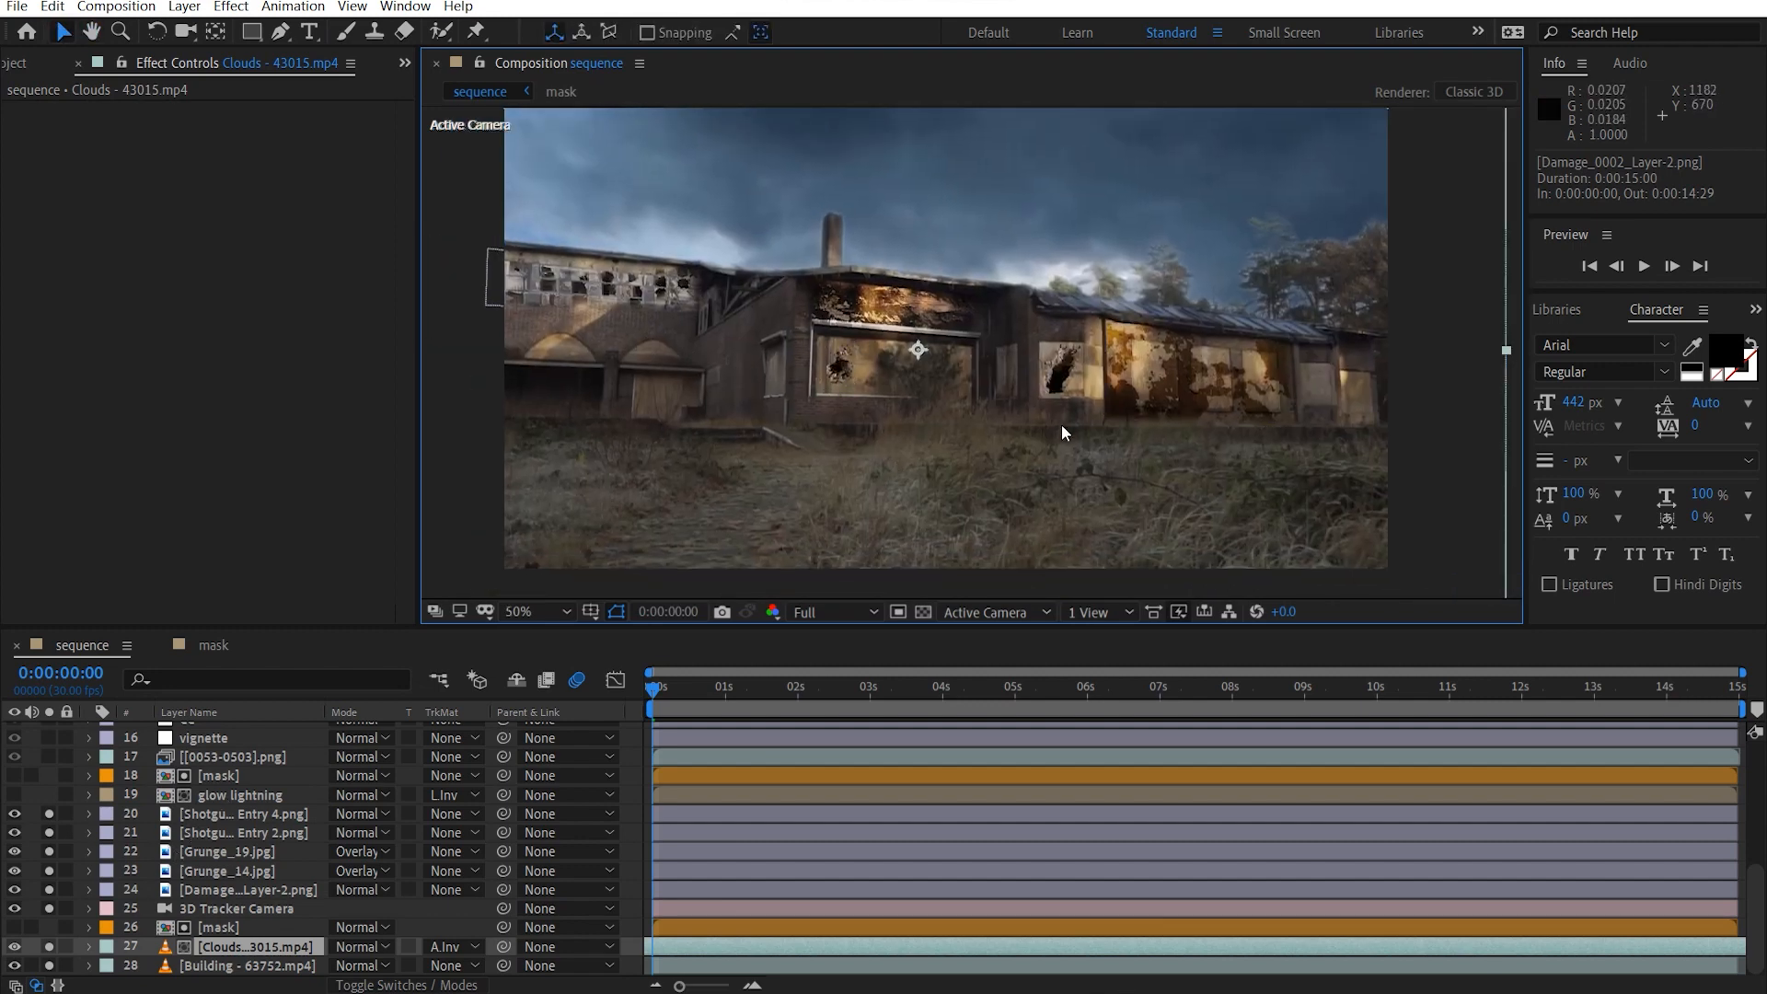
drag(663, 696, 1314, 699)
click(1517, 688)
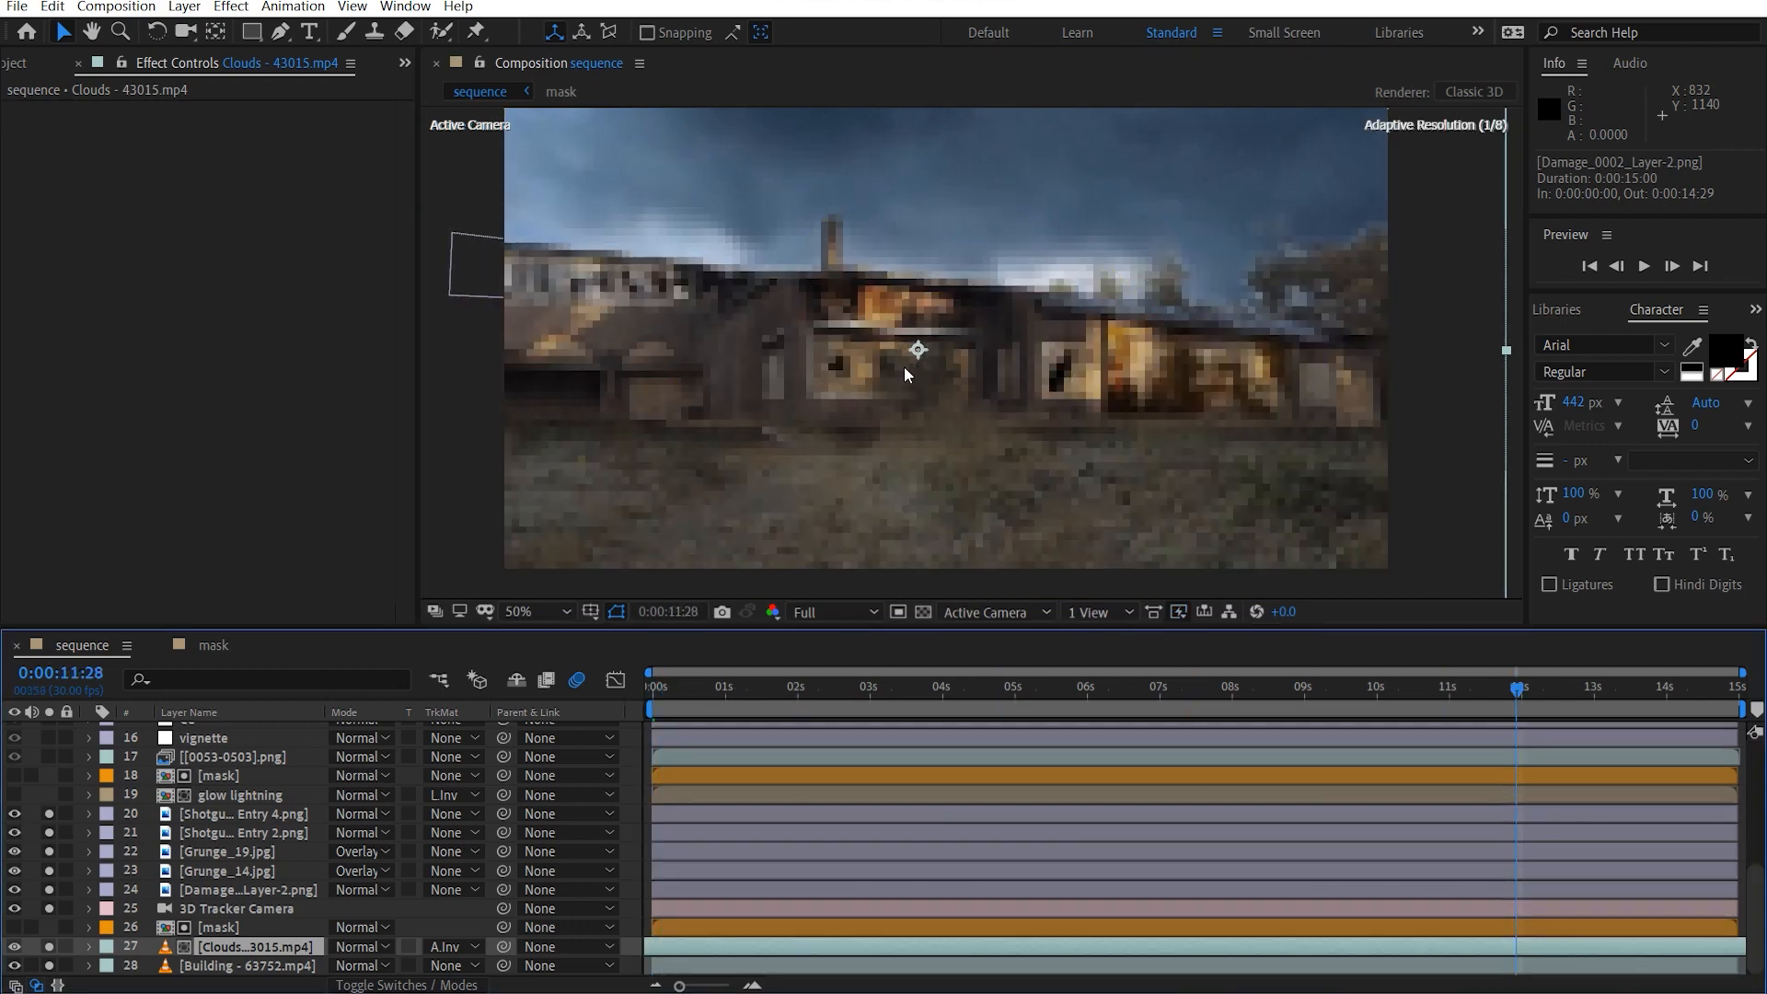
scroll(135, 853, up, 5)
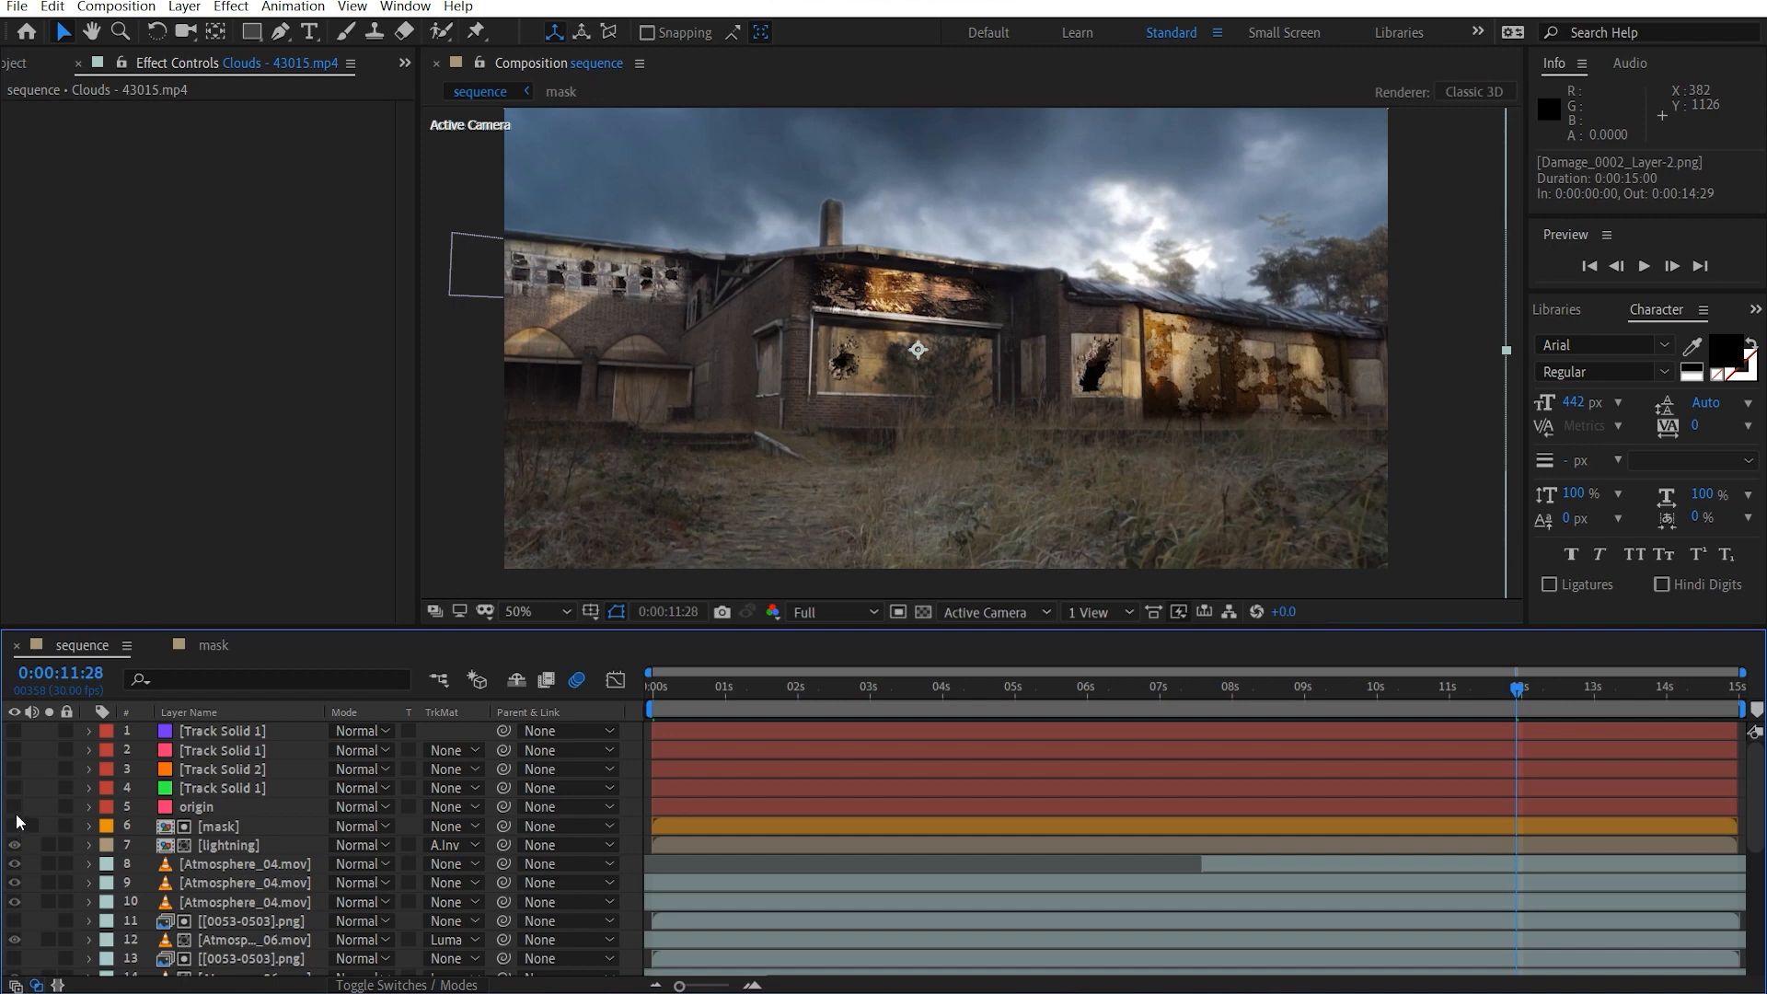
drag(15, 813, 15, 732)
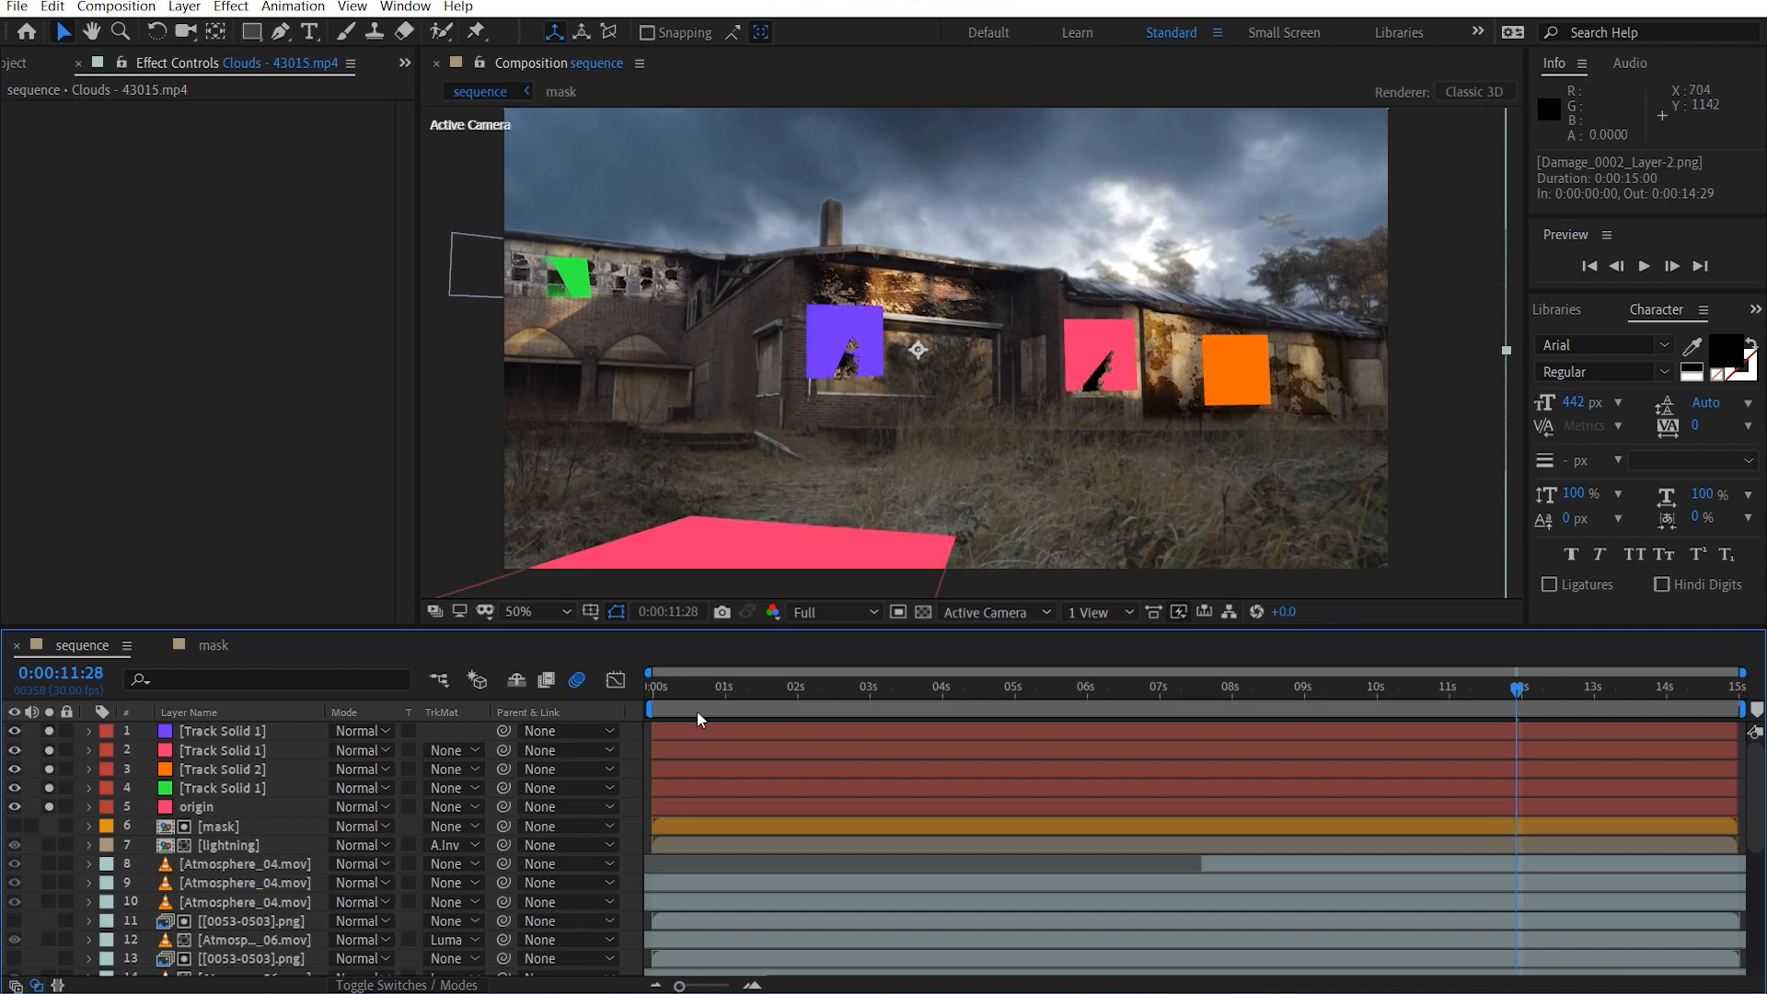
Using the 3D Camera Tracker on the Building - 63752.mp4 layer, create a solid at a target on the main boarded-up window.
scroll(203, 935, down, 5)
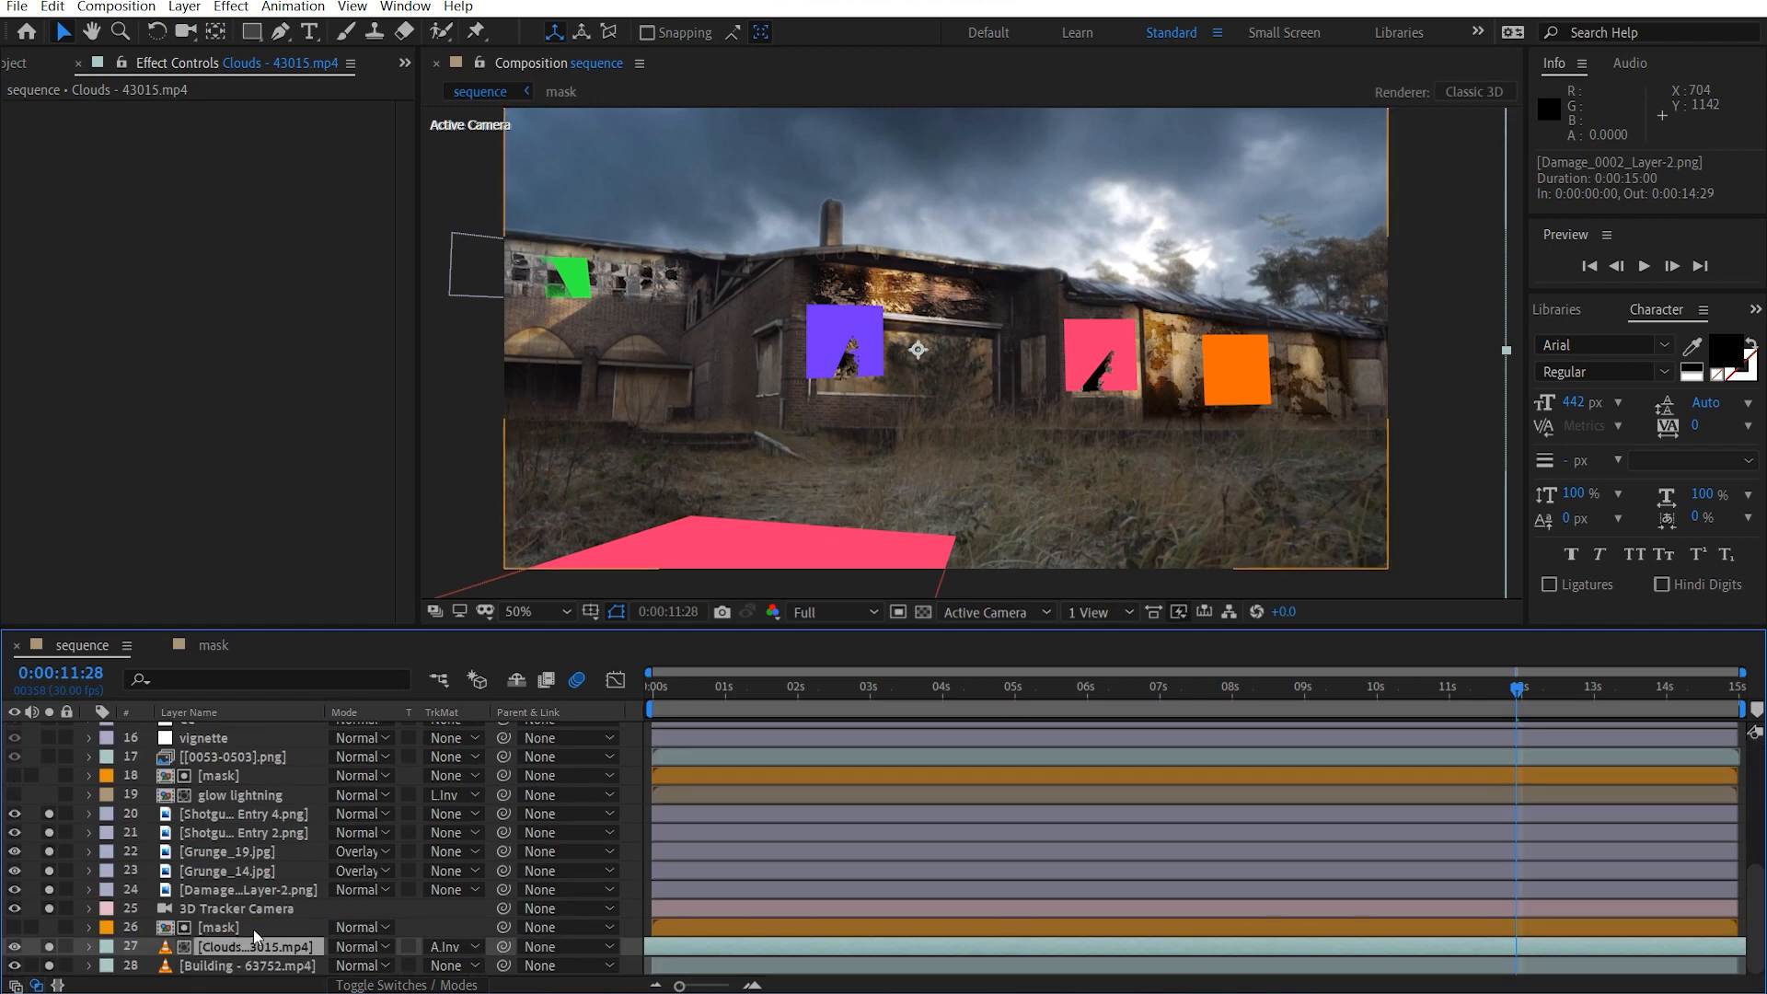
scroll(589, 324, up, 2)
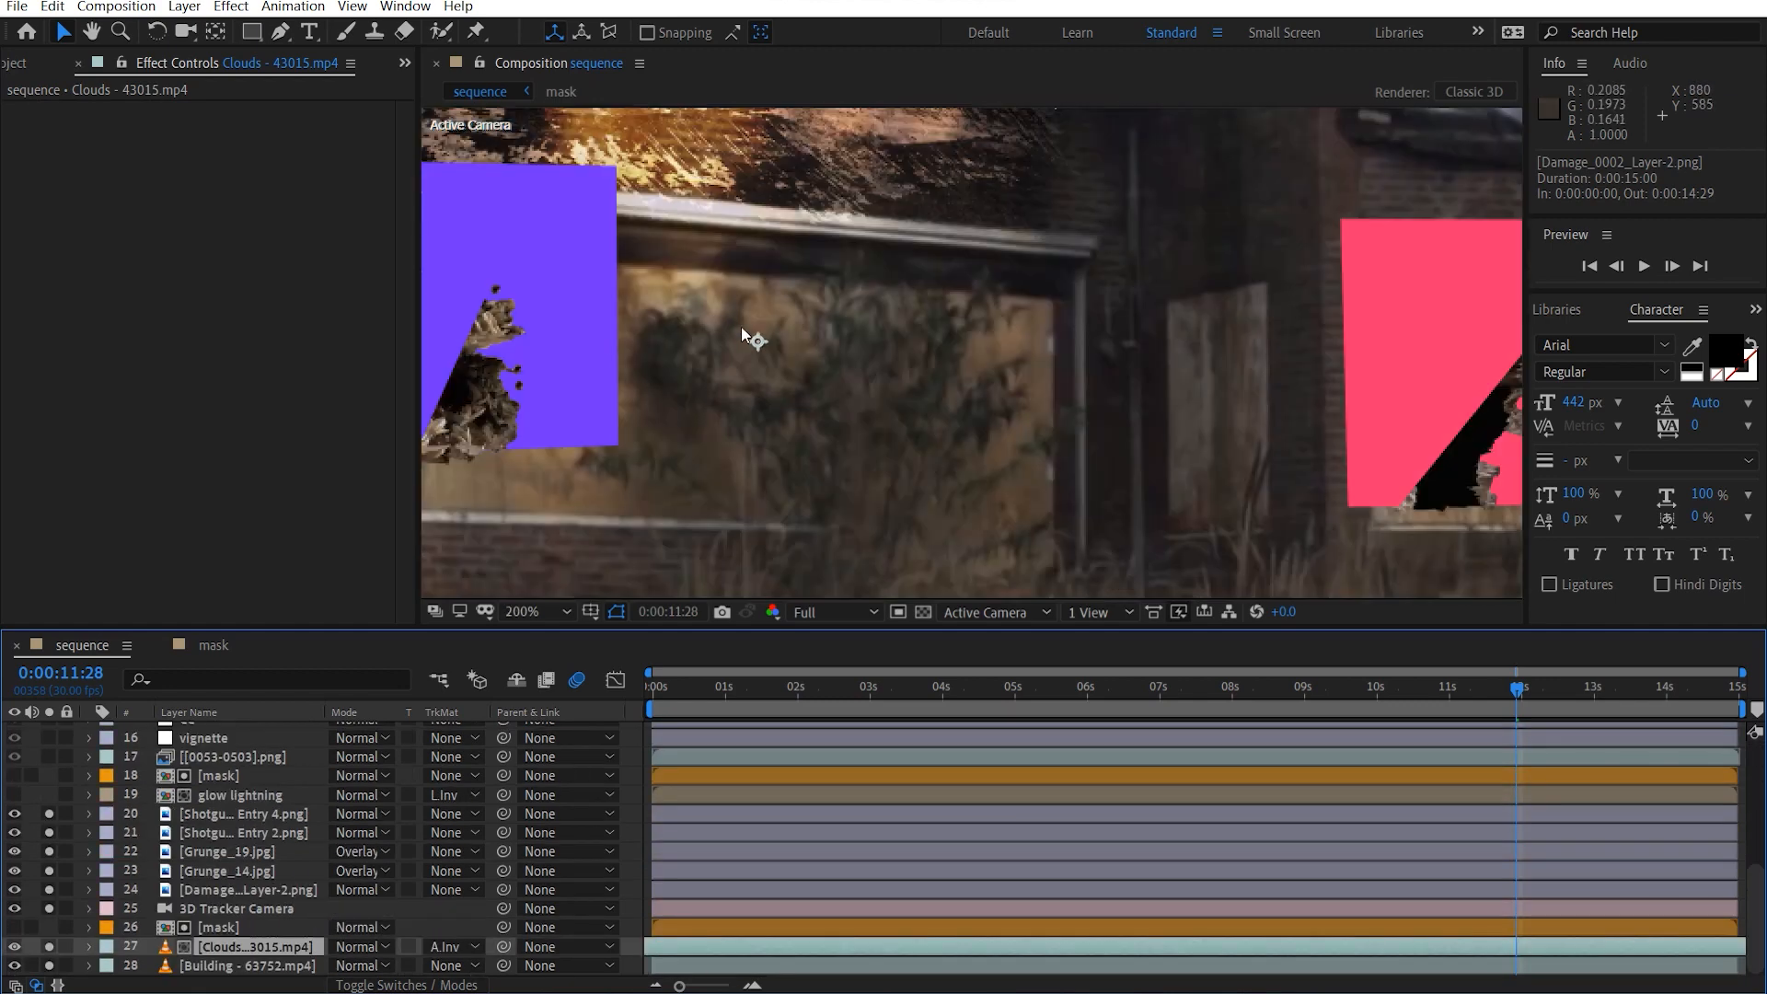
scroll(737, 322, down, 1)
drag(714, 304, 1058, 395)
key(v)
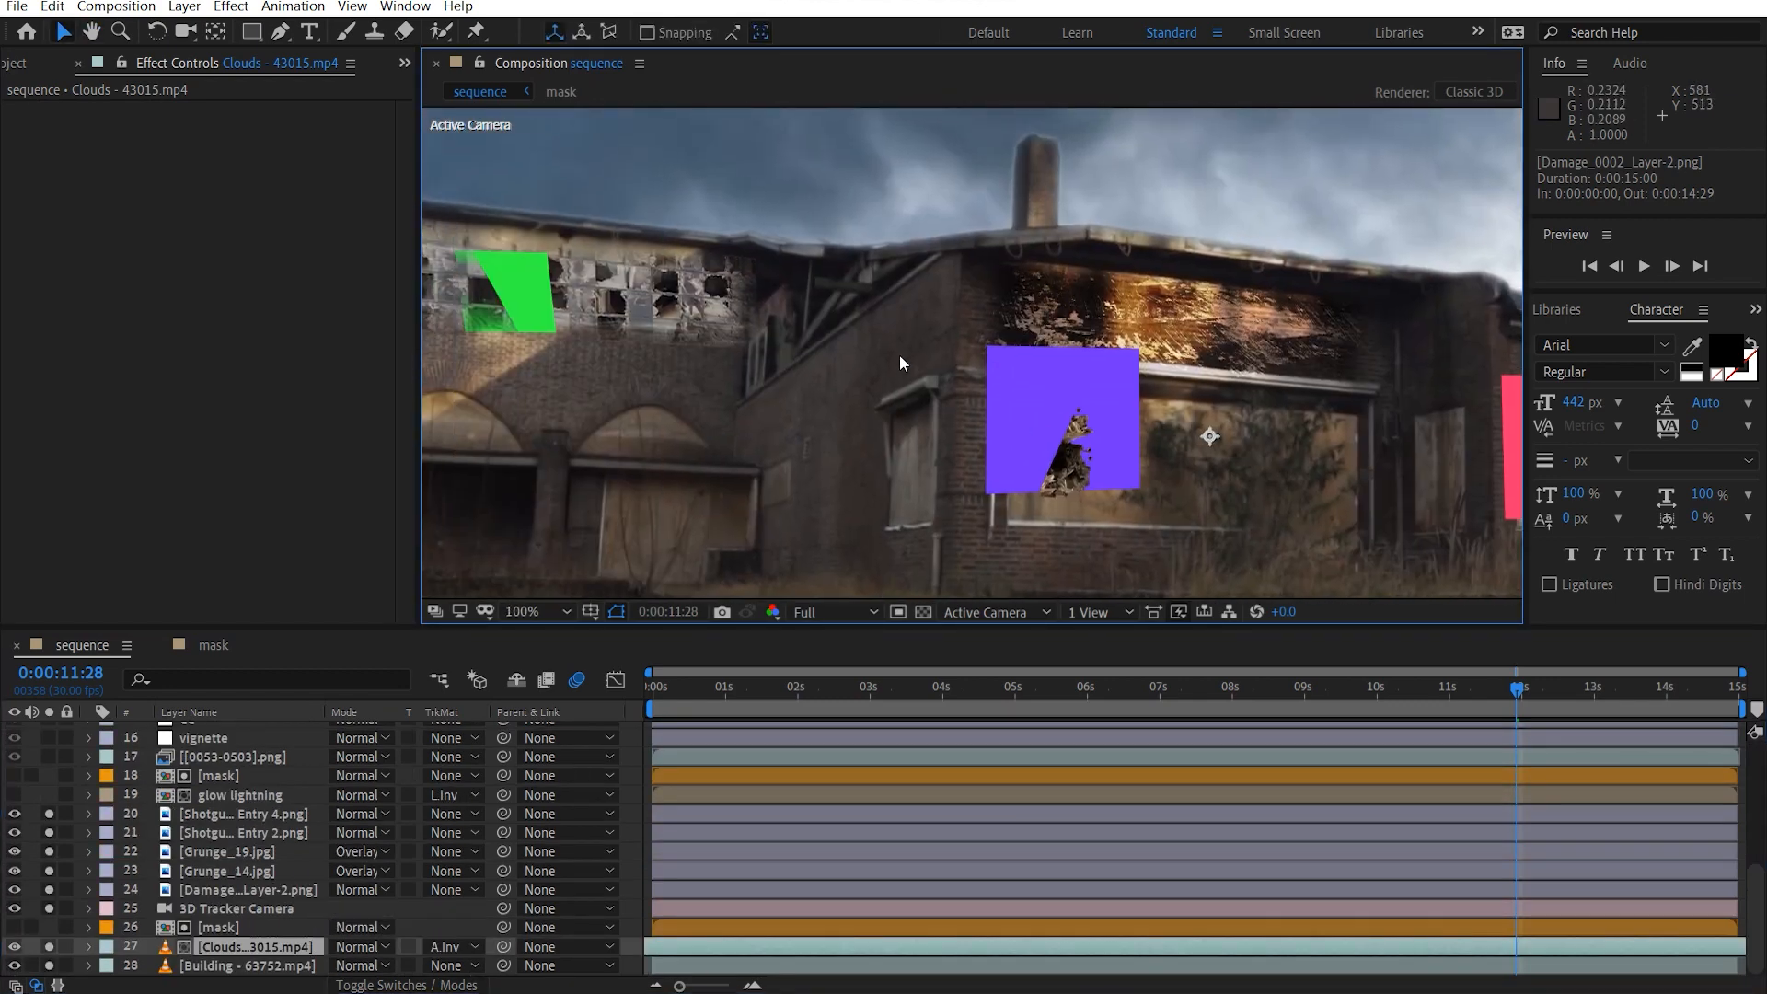
click(260, 965)
click(57, 113)
drag(1274, 390, 868, 330)
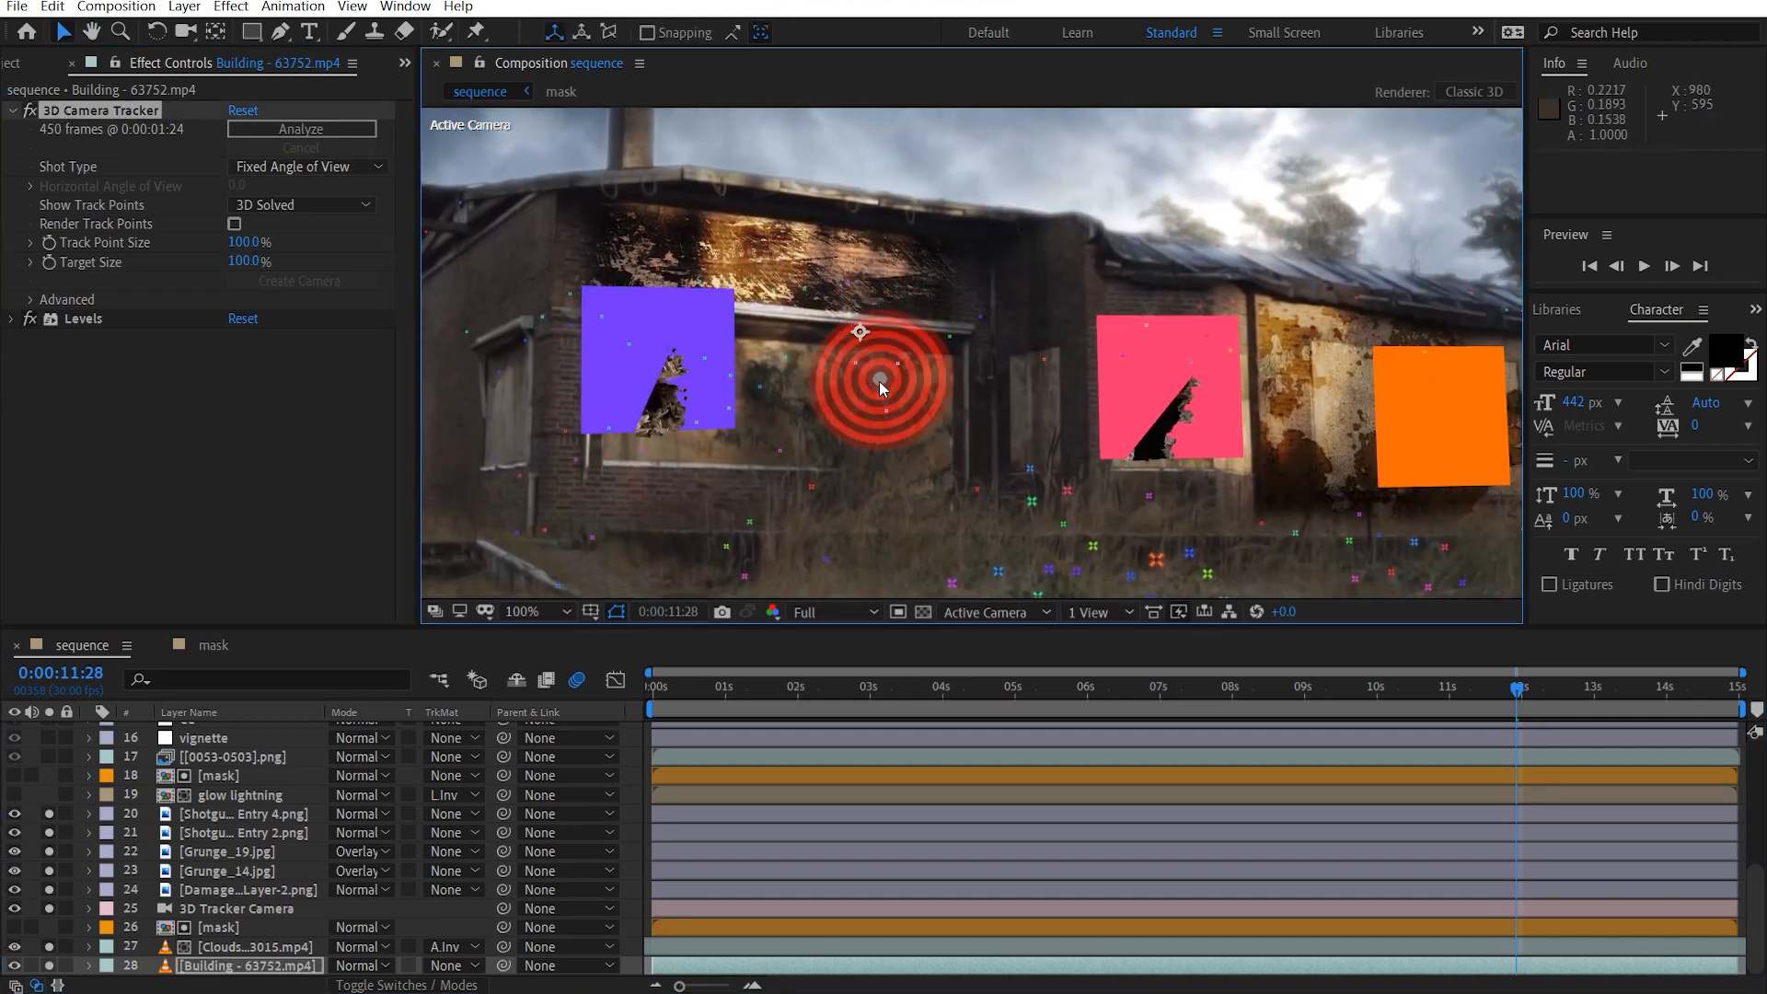
click(880, 381)
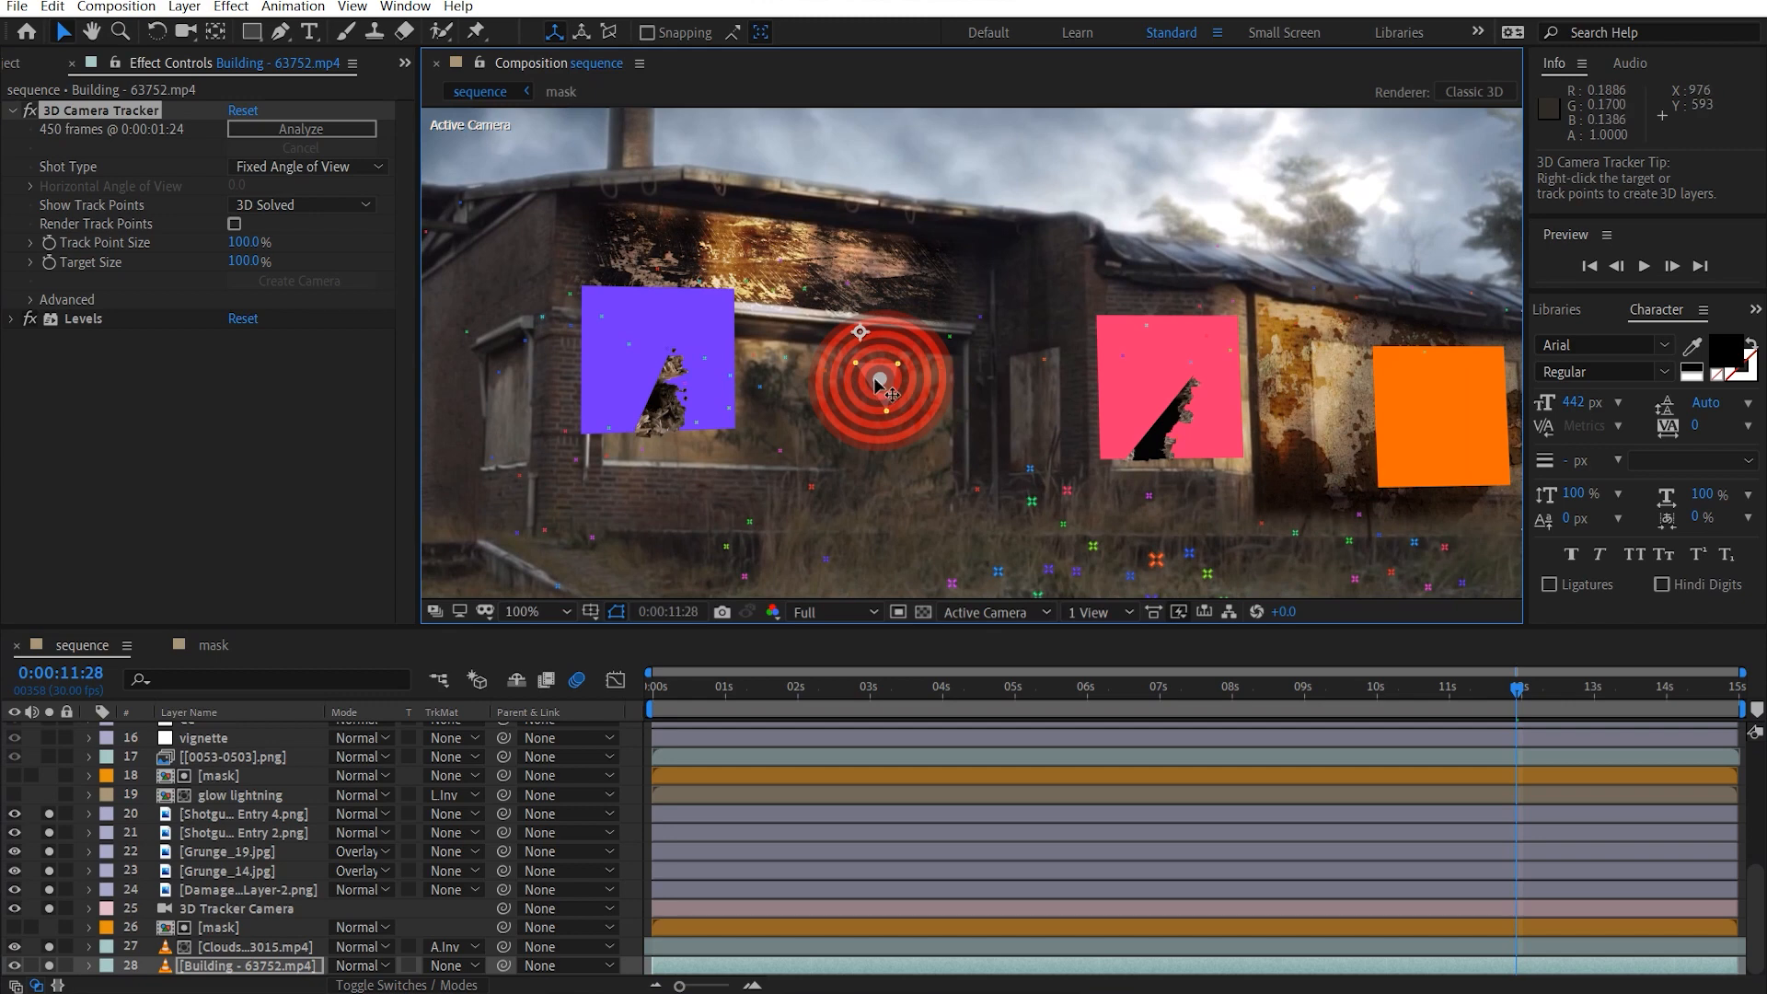
right_click(875, 380)
click(1012, 415)
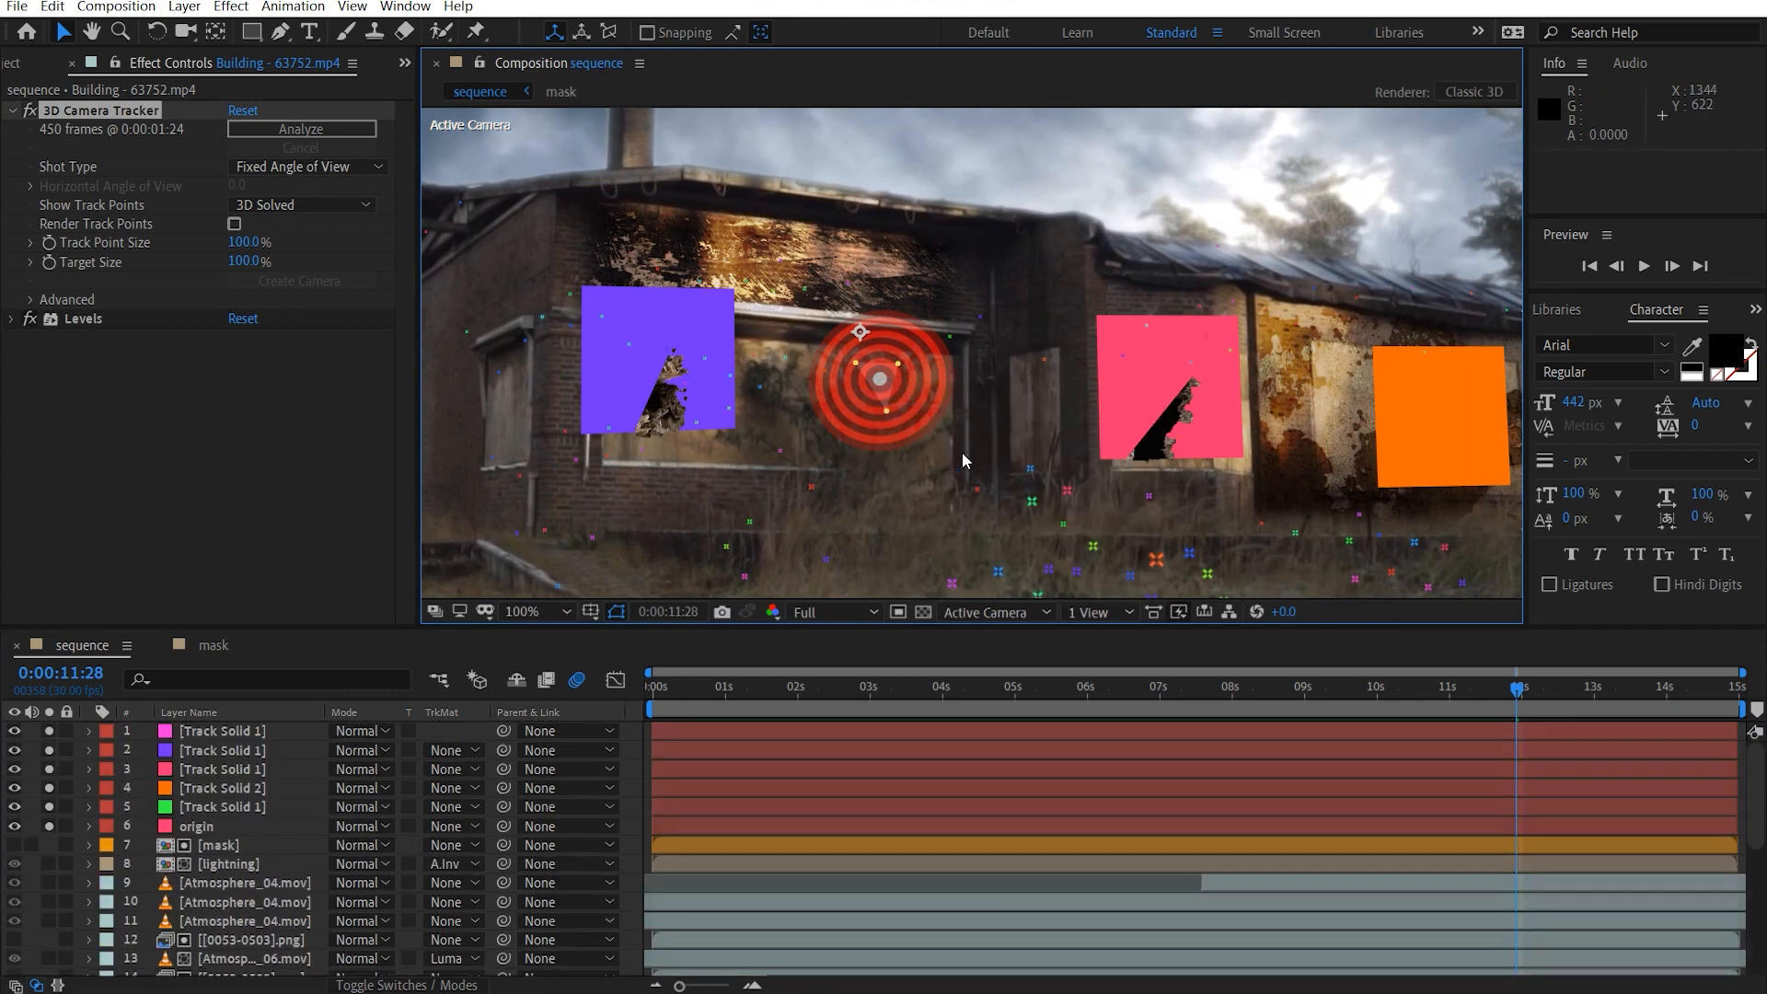
Delete the magenta track solid at the top of the layer stack.
click(256, 730)
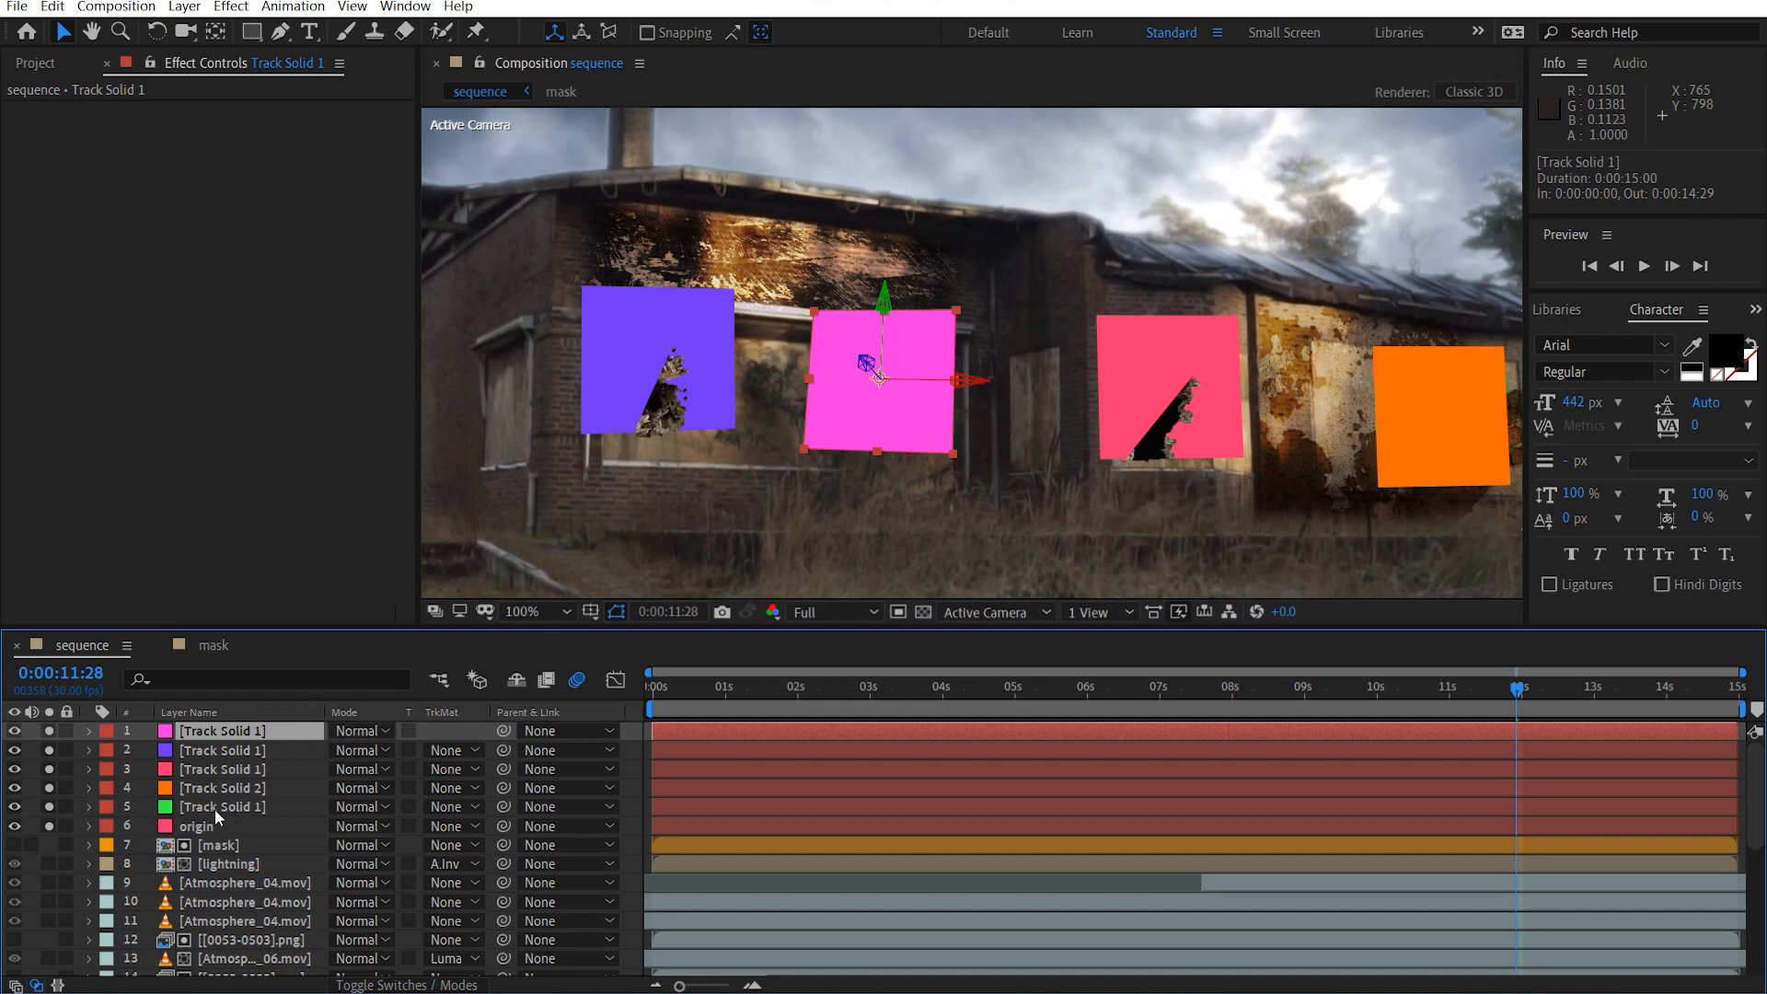
key(Delete)
scroll(258, 829, down, 5)
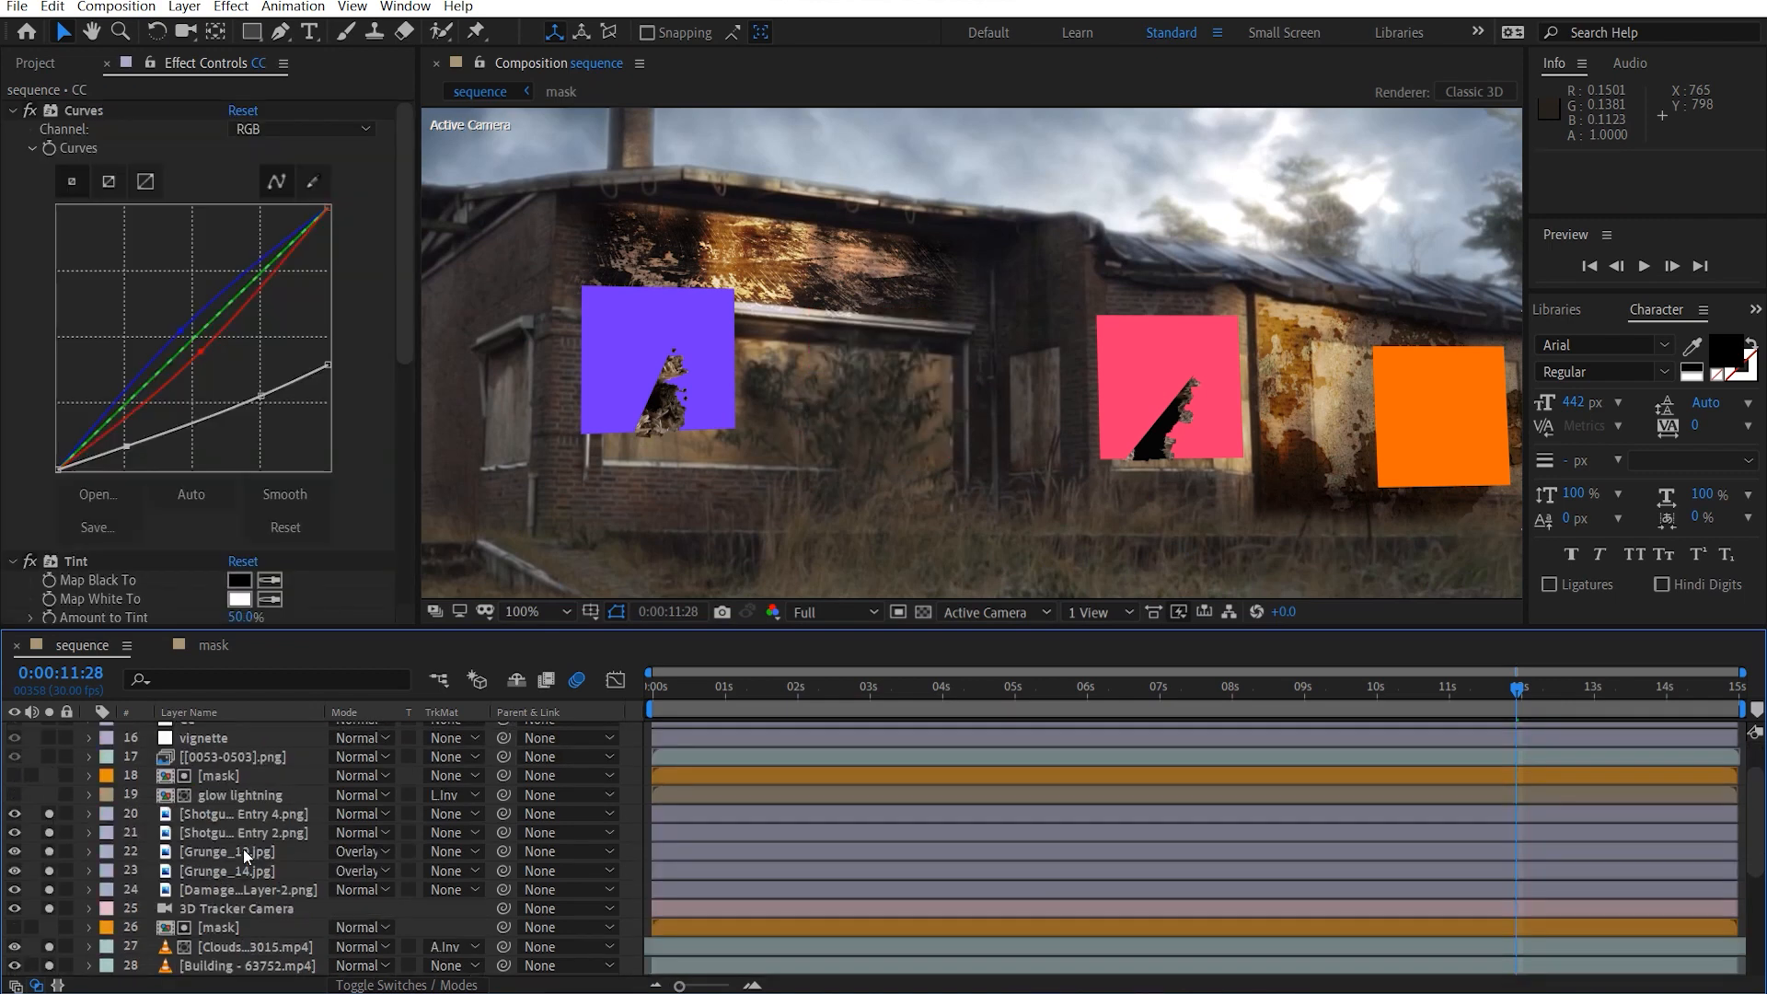
Turn off solo for the track solids and the origin layer.
scroll(243, 849, up, 5)
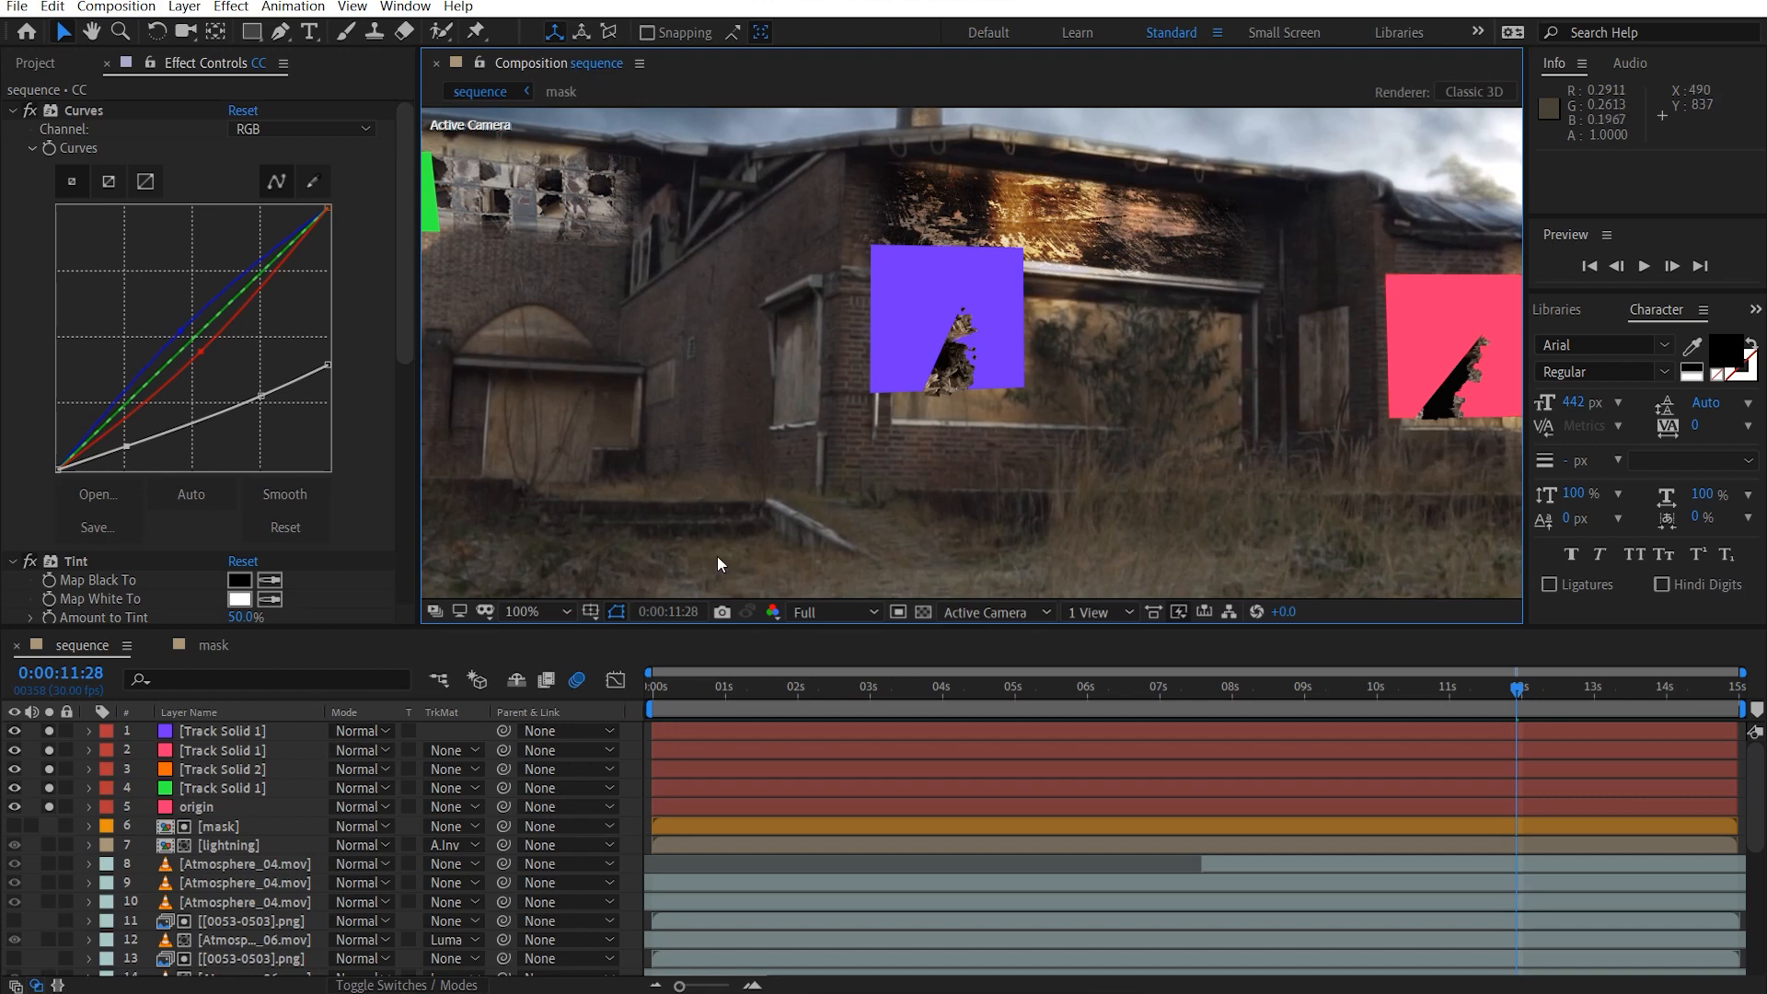
key(comma)
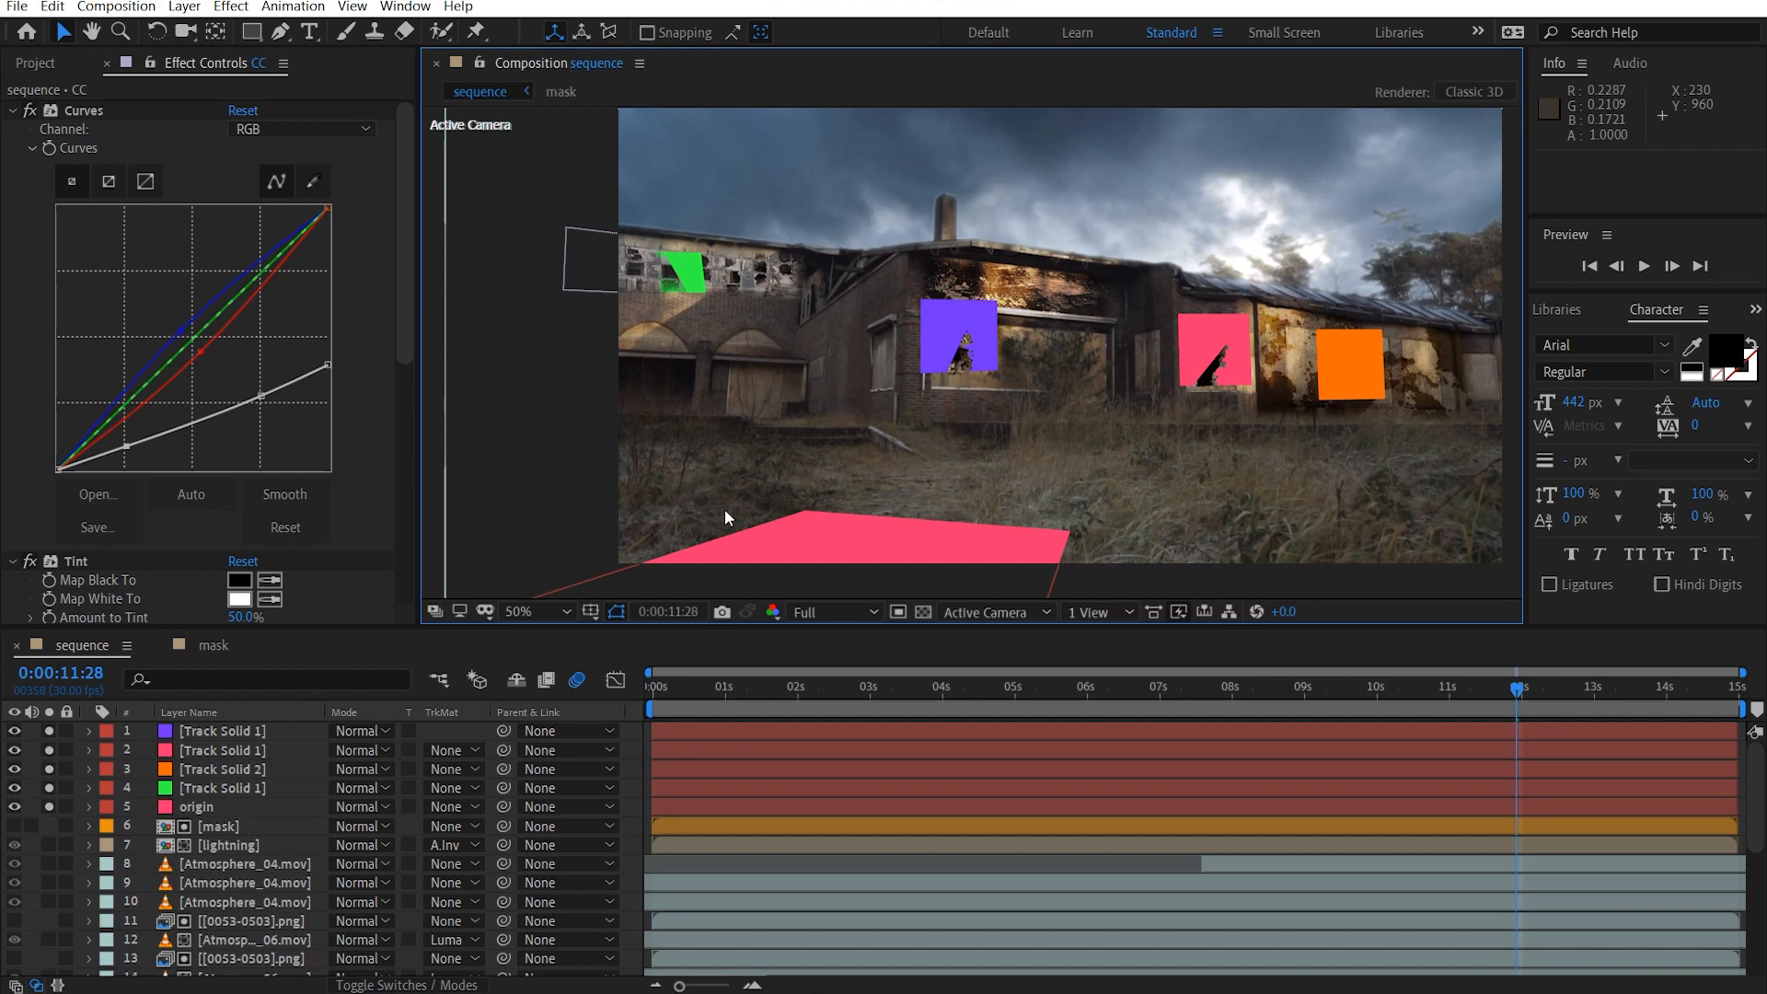
click(51, 806)
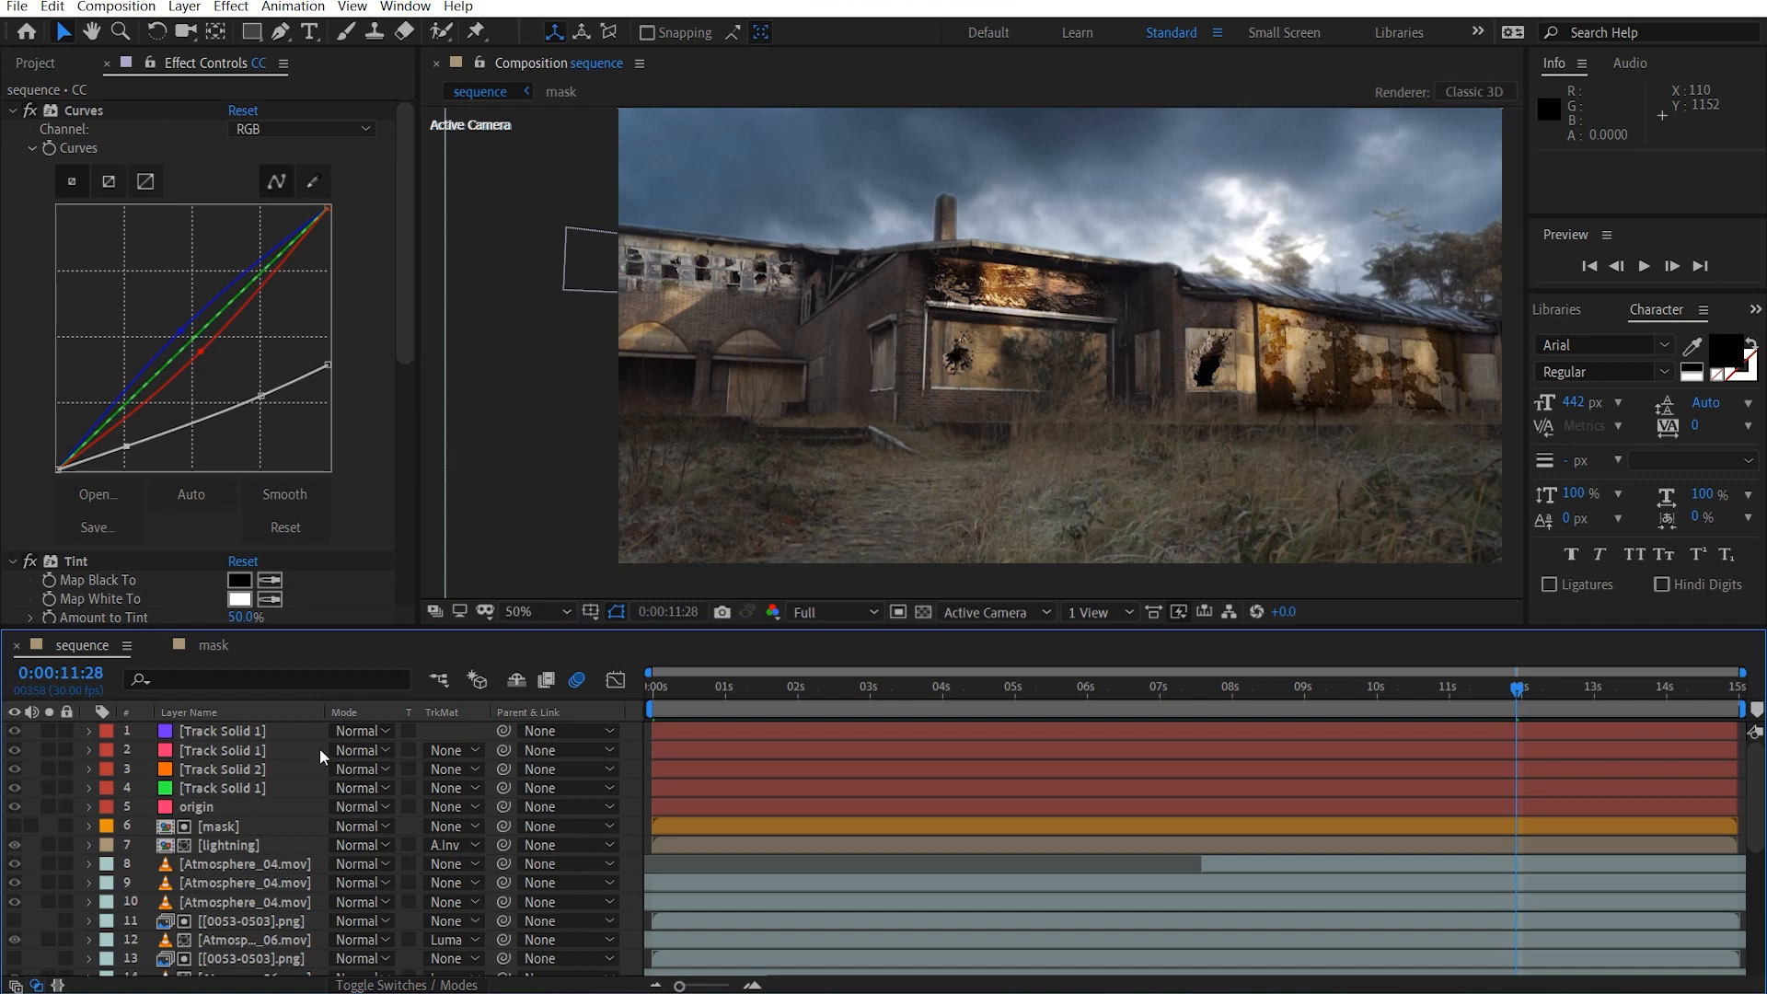
Solo the lightning layer.
scroll(212, 815, down, 4)
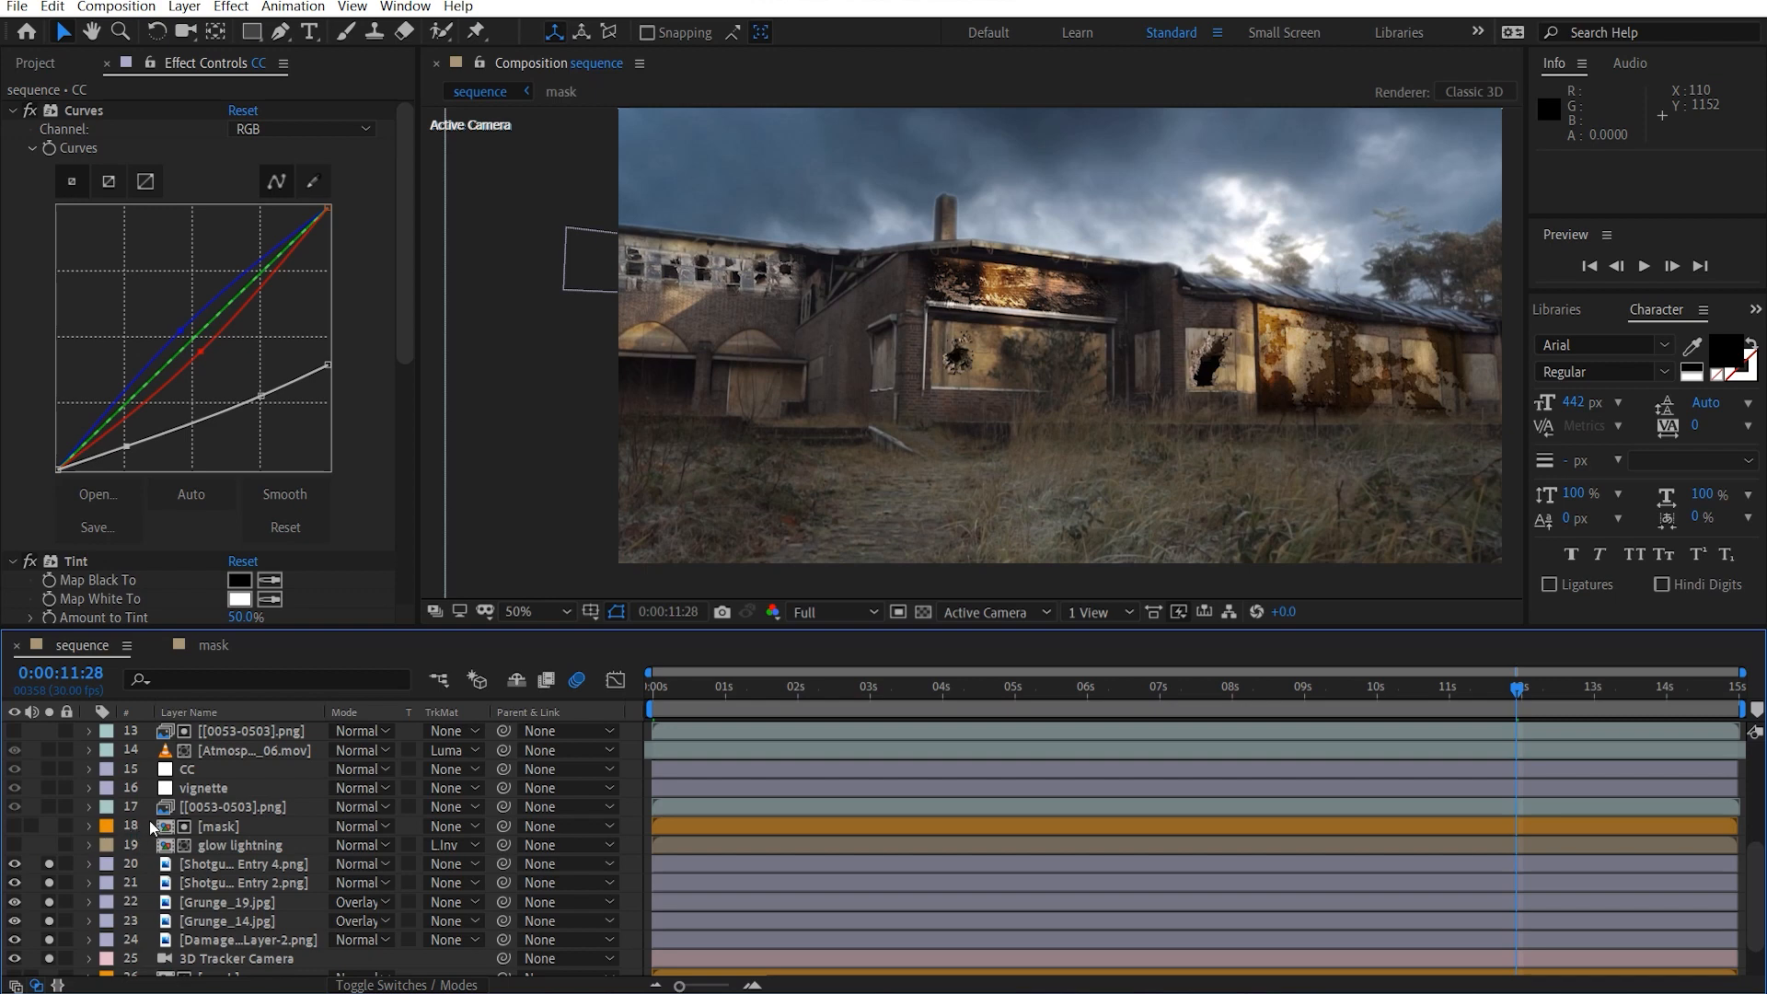
scroll(245, 815, up, 2)
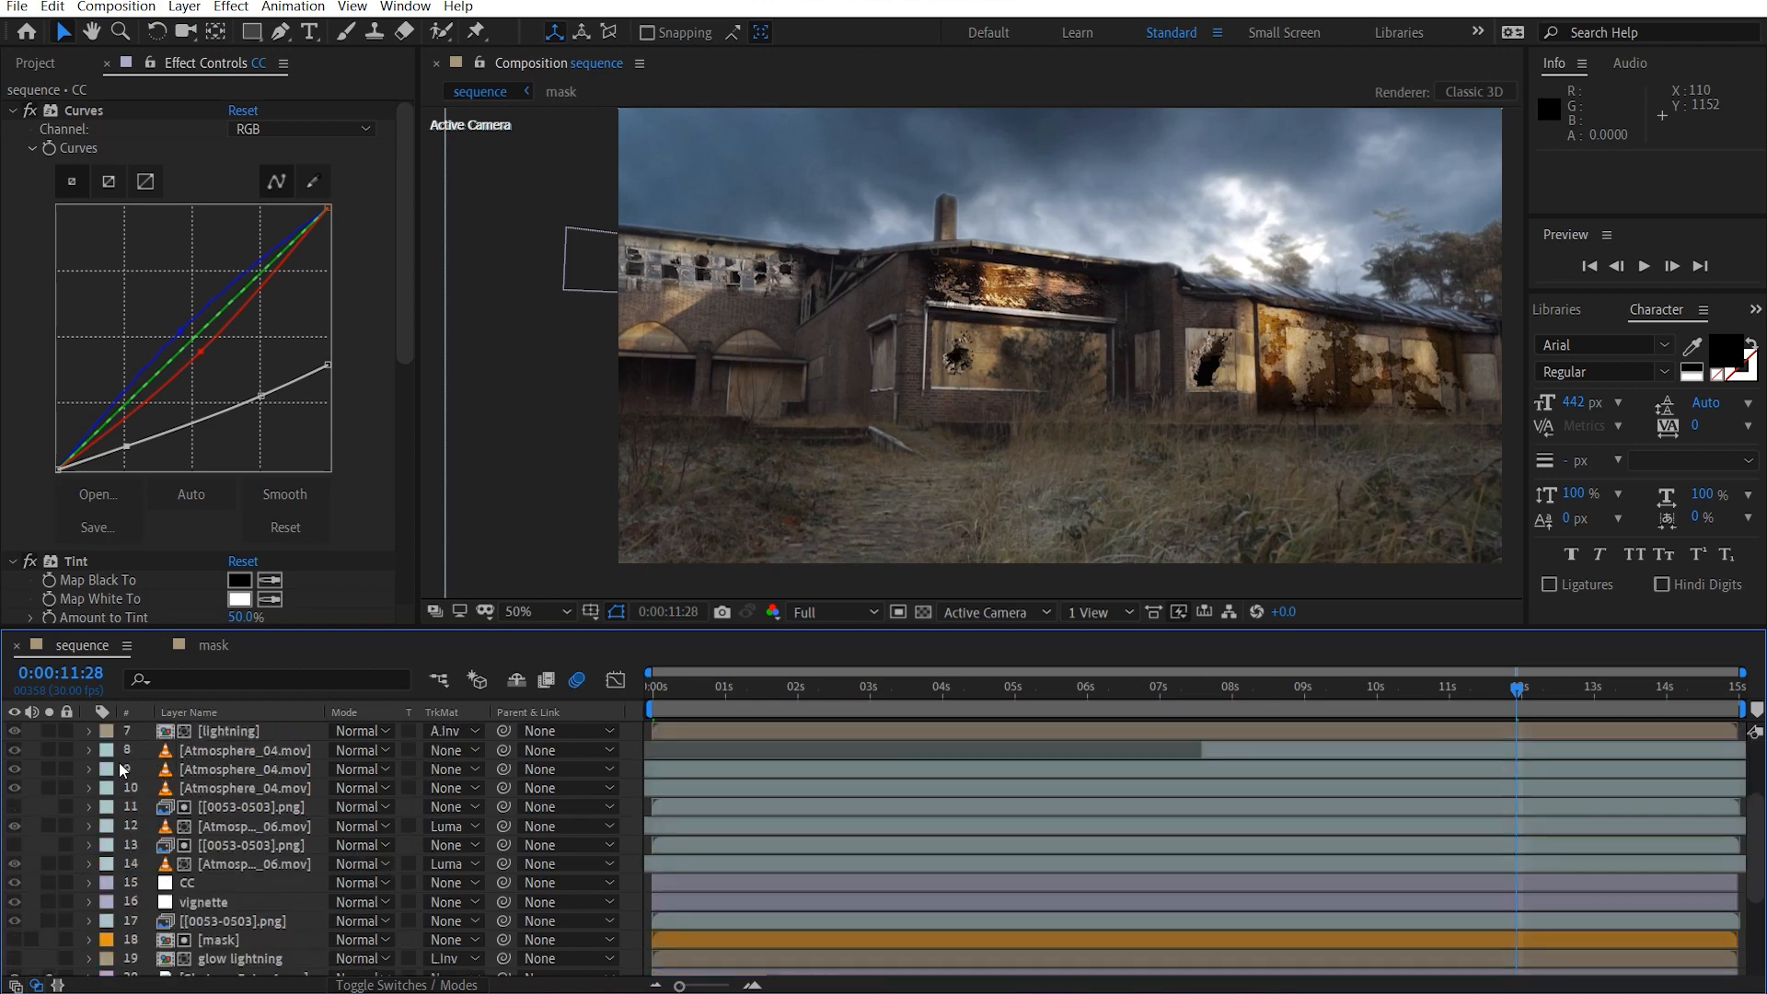
scroll(119, 762, up, 2)
click(51, 851)
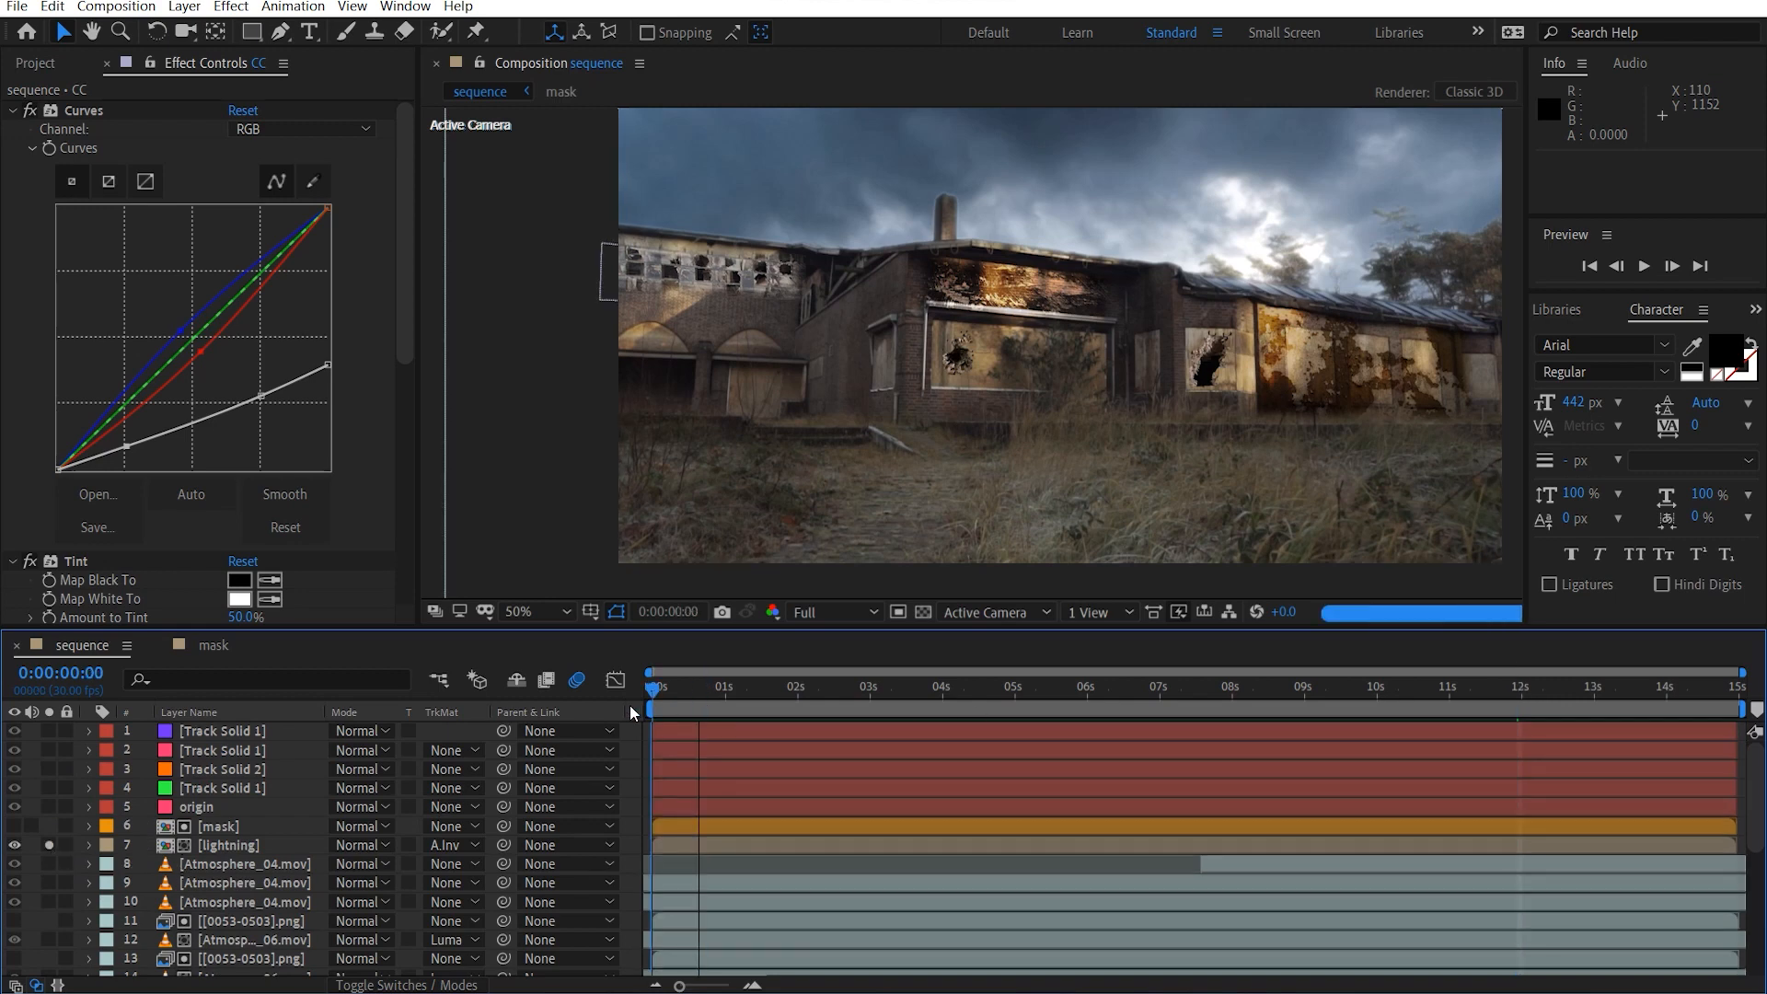
Select the lightning layer, go to 0:00:00:04 and inspect how the bolt meets the building's roofline.
drag(650, 705, 676, 704)
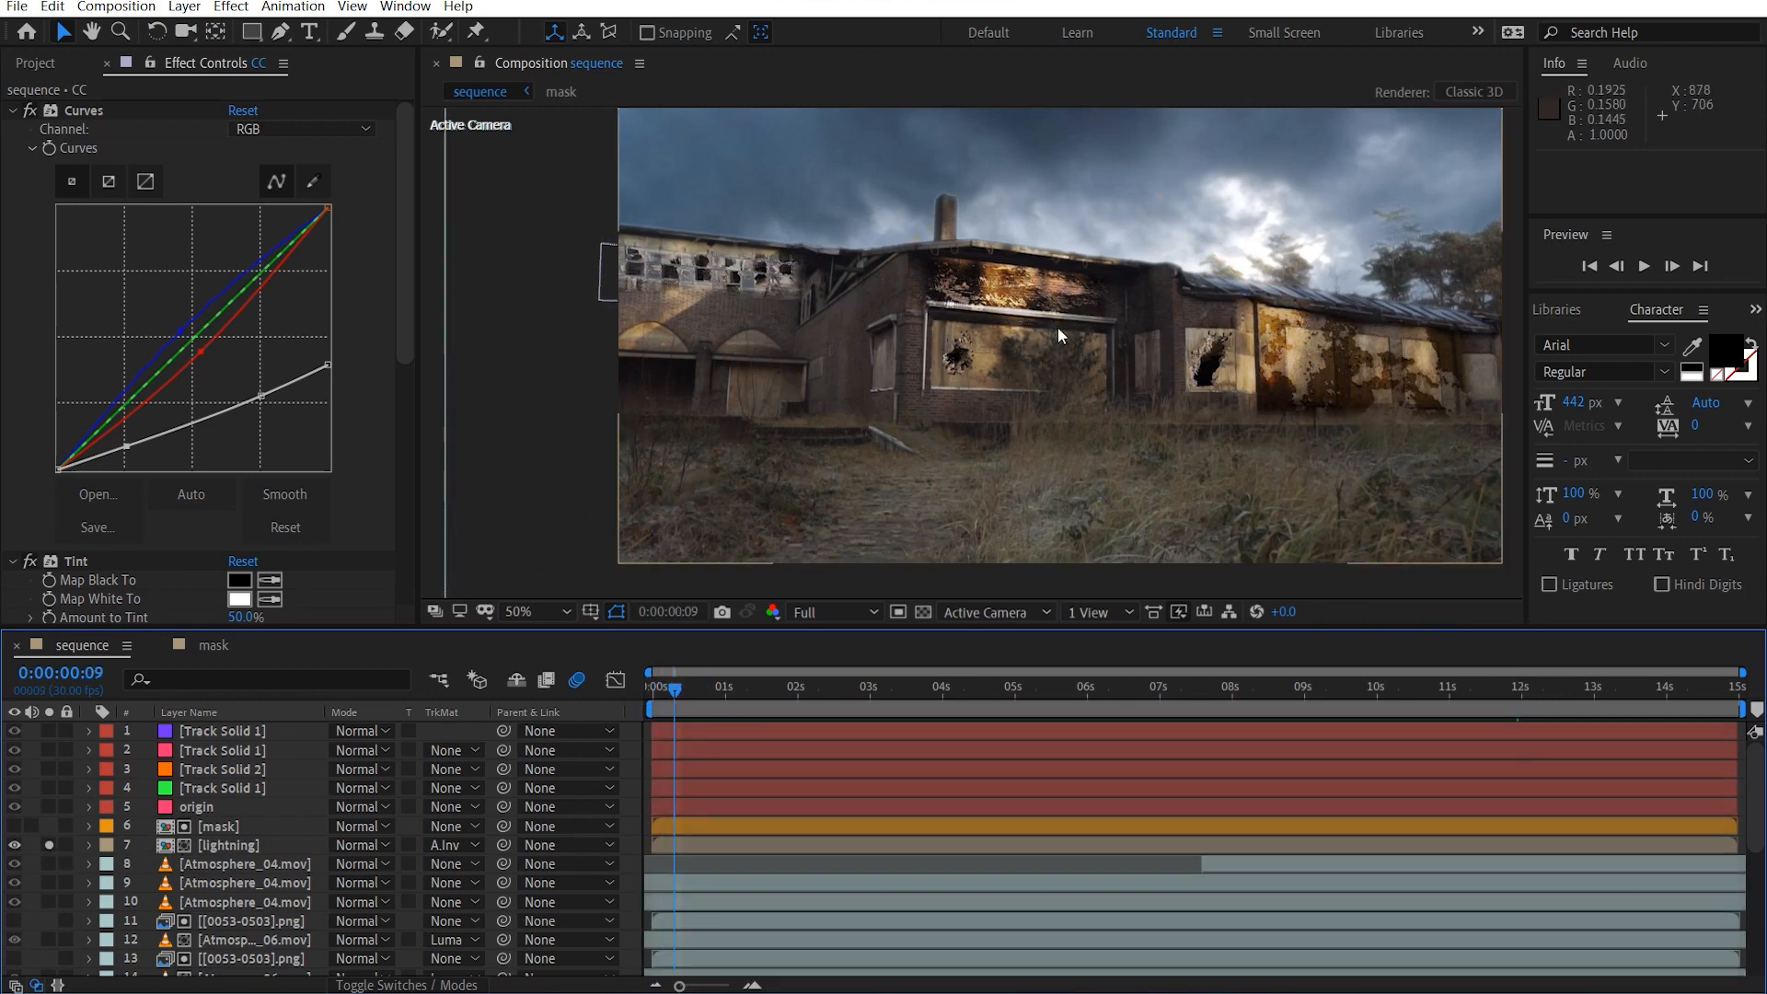
drag(1019, 361, 991, 406)
click(233, 845)
click(664, 688)
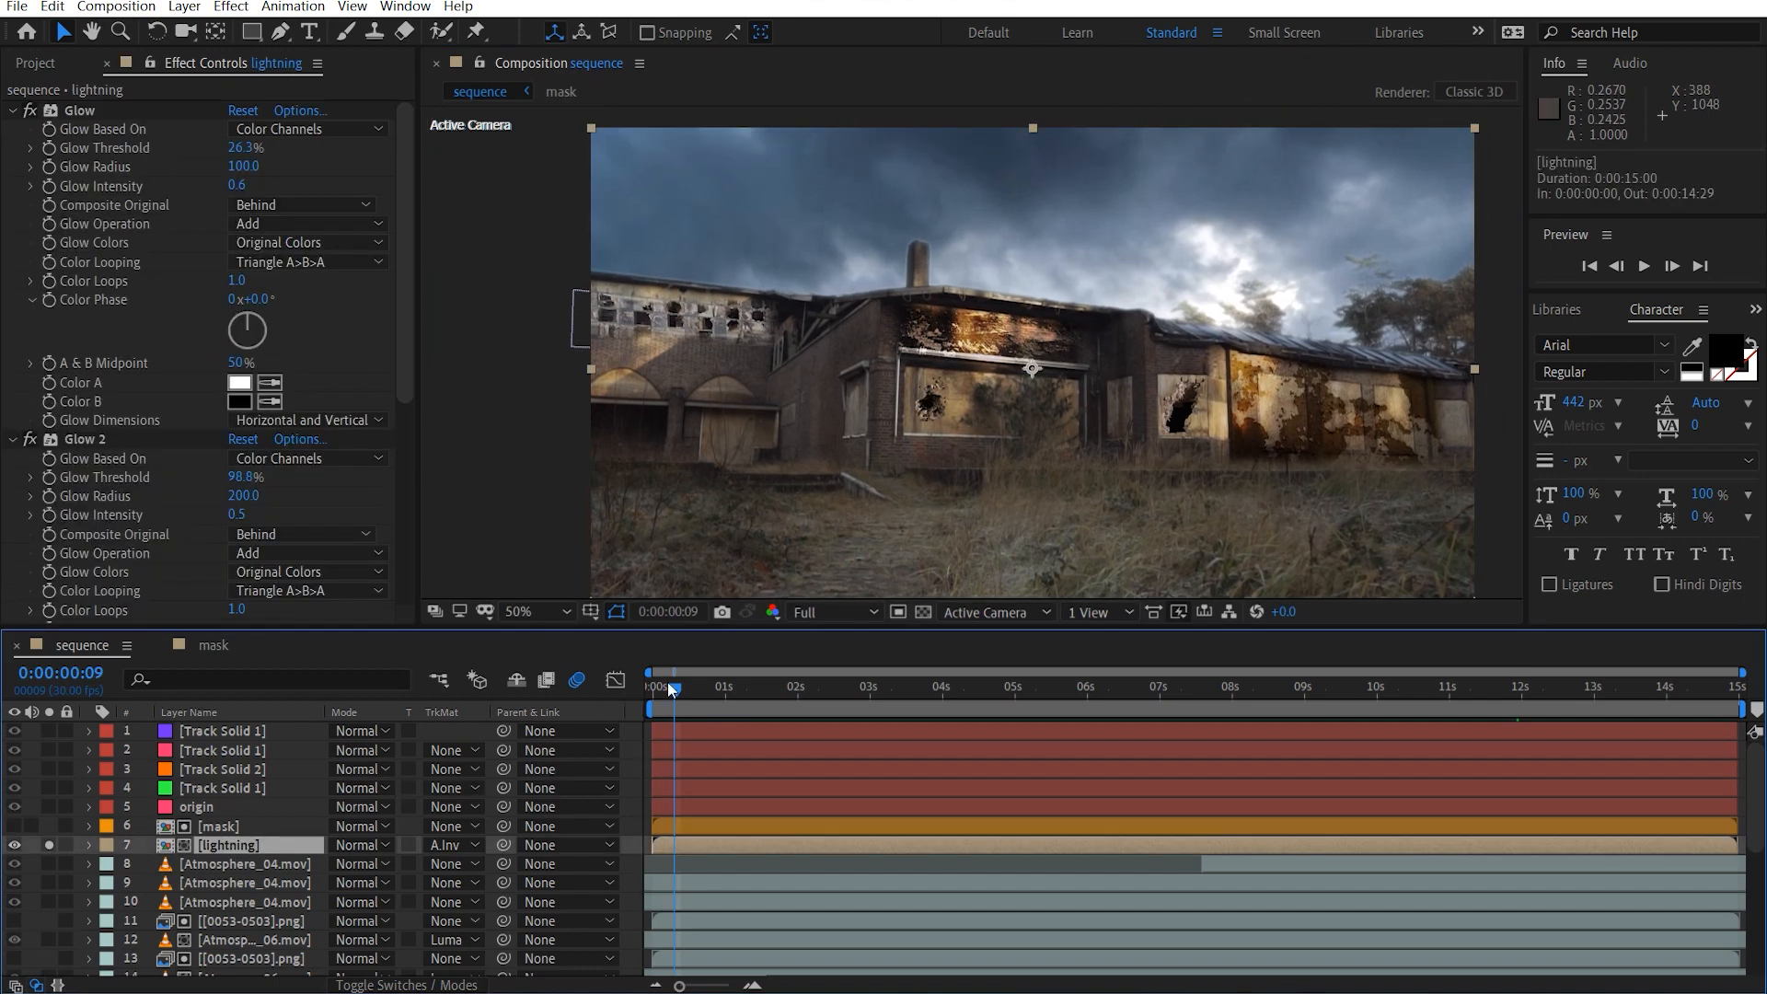
click(663, 688)
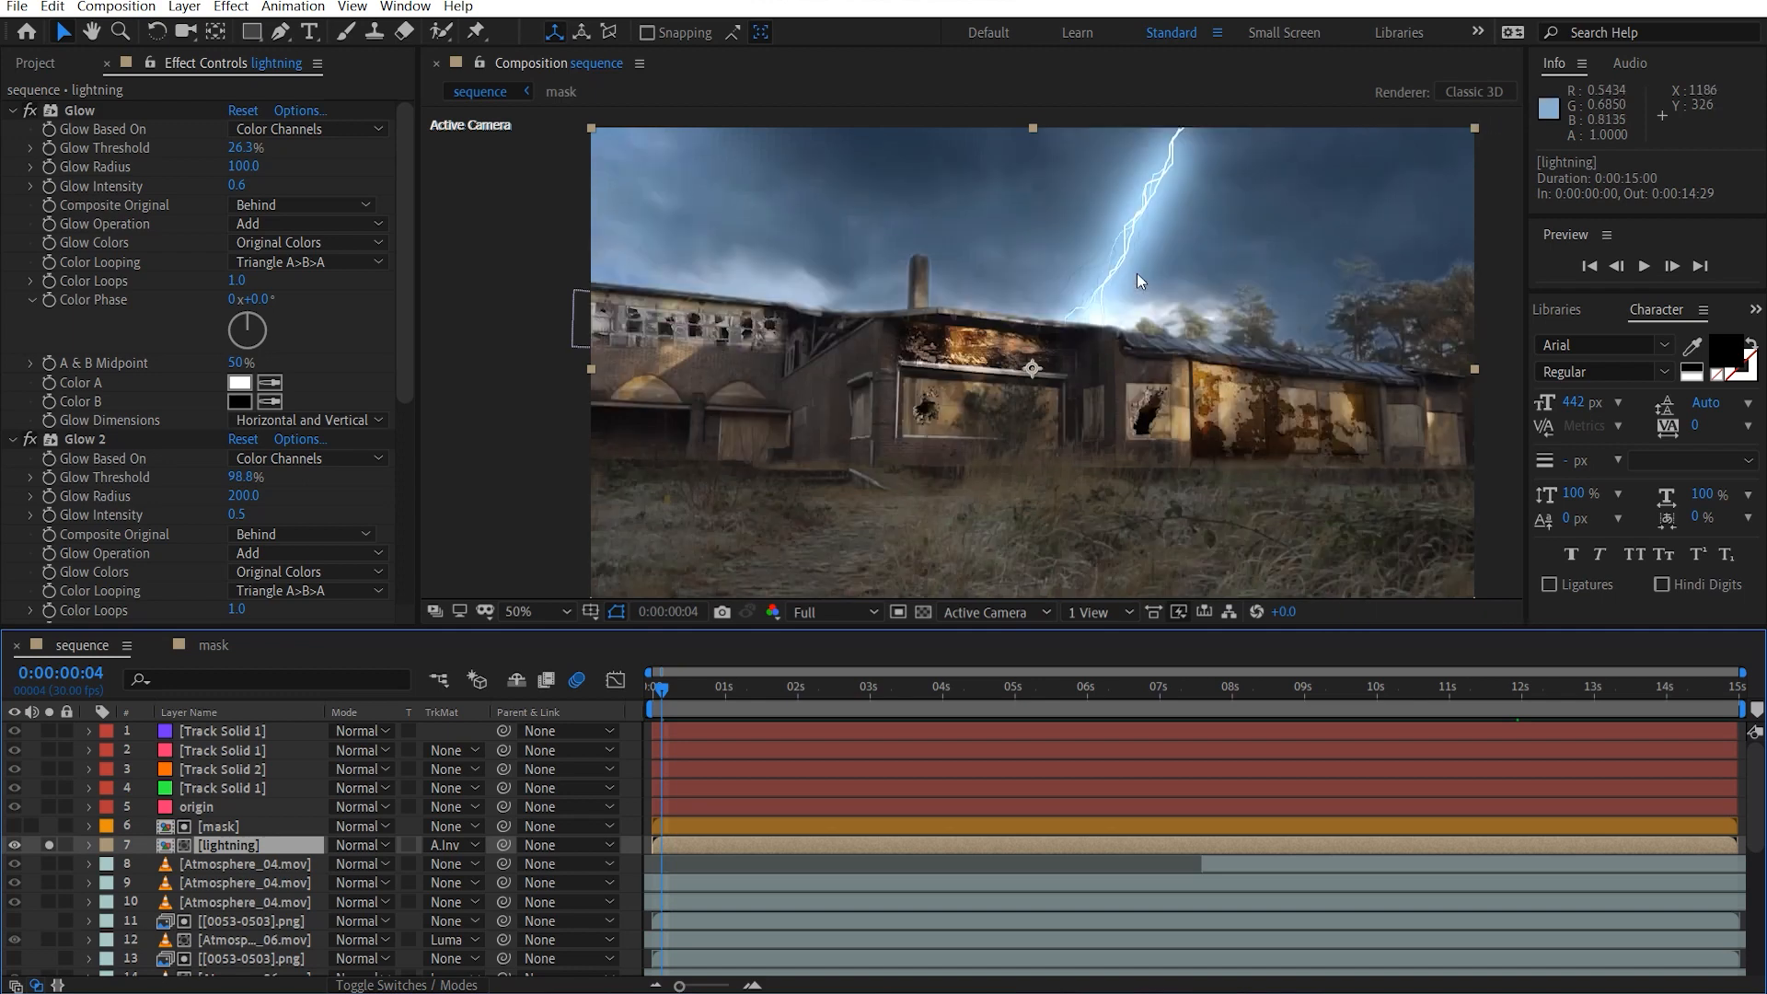
scroll(1136, 272, up, 2)
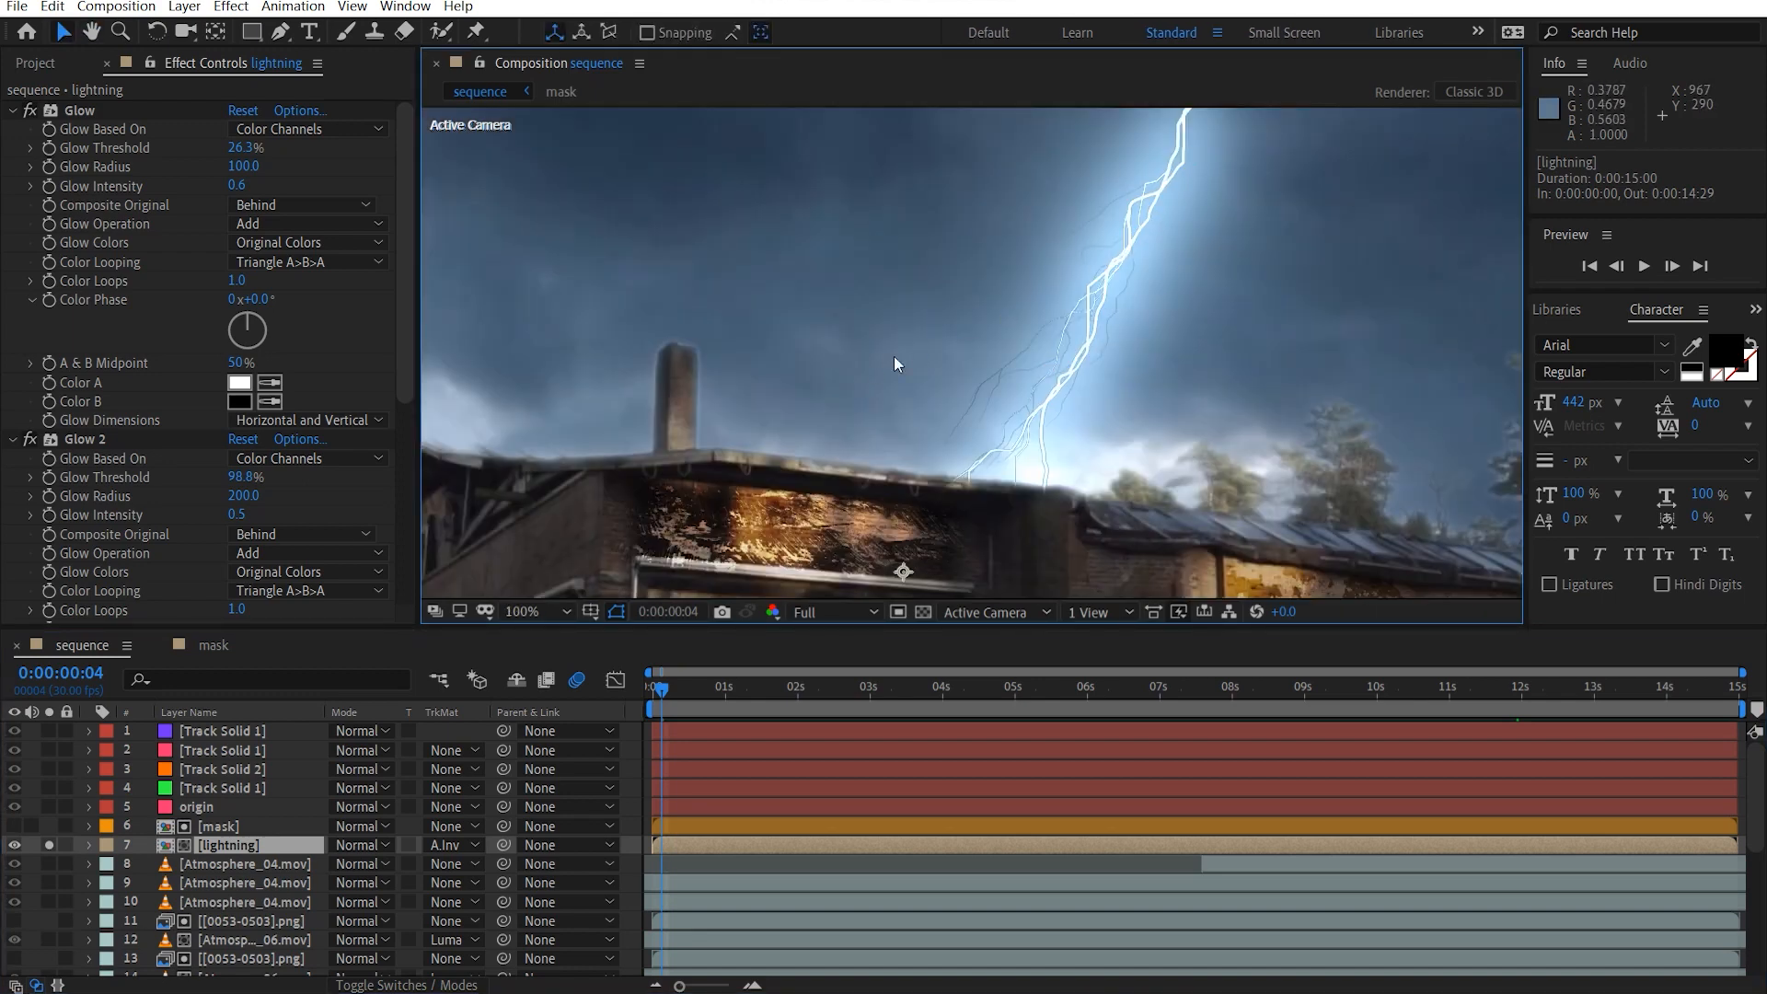
scroll(870, 366, down, 2)
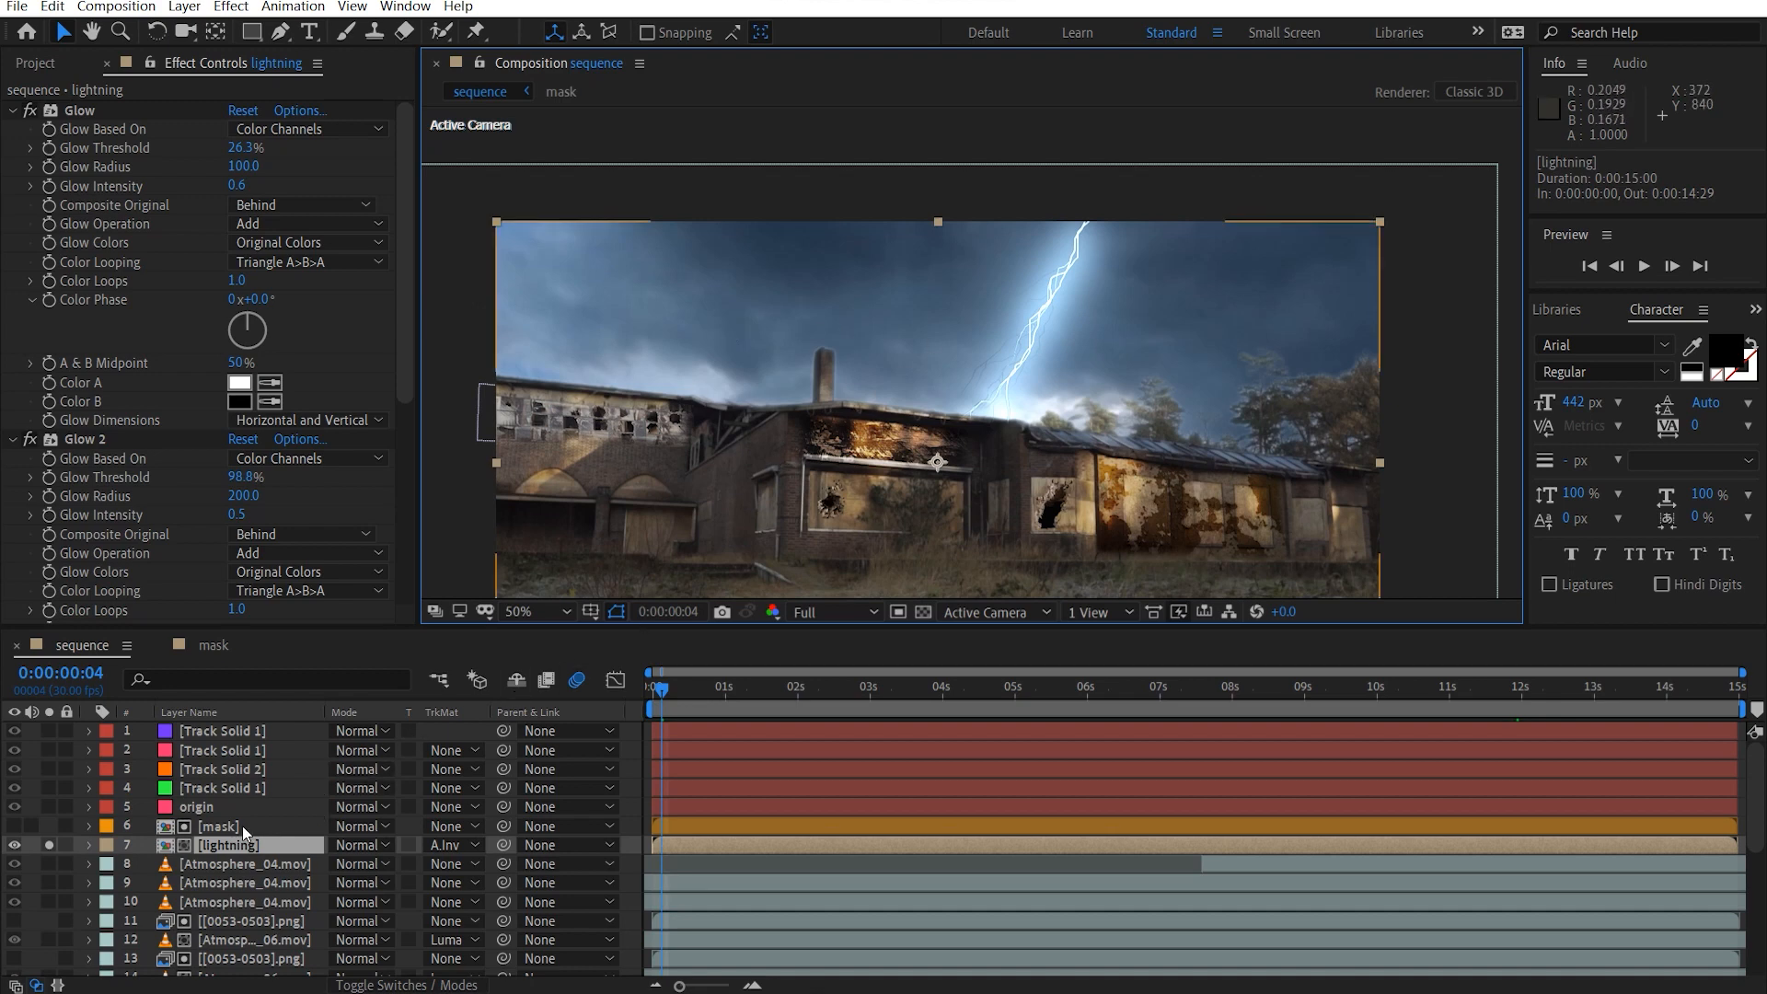
Check the lightning layer's track matte options and keep Alpha Inverted Matte "[mask]" selected.
drag(909, 454, 934, 394)
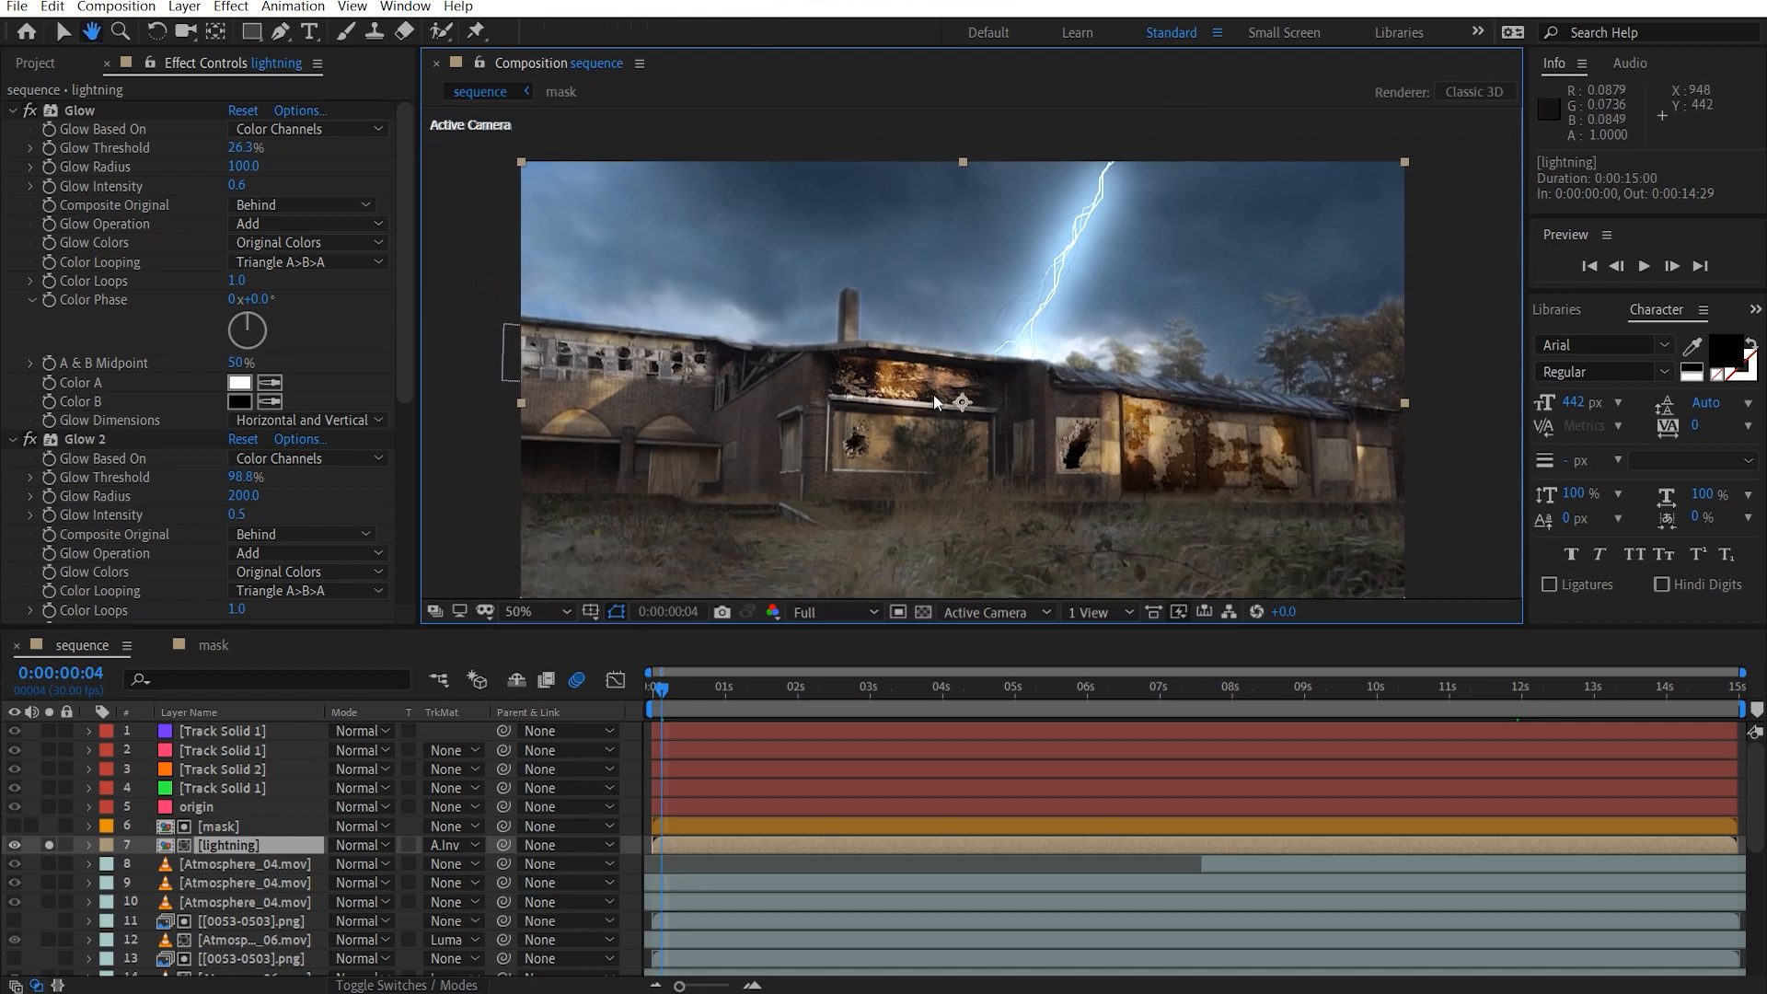
click(465, 844)
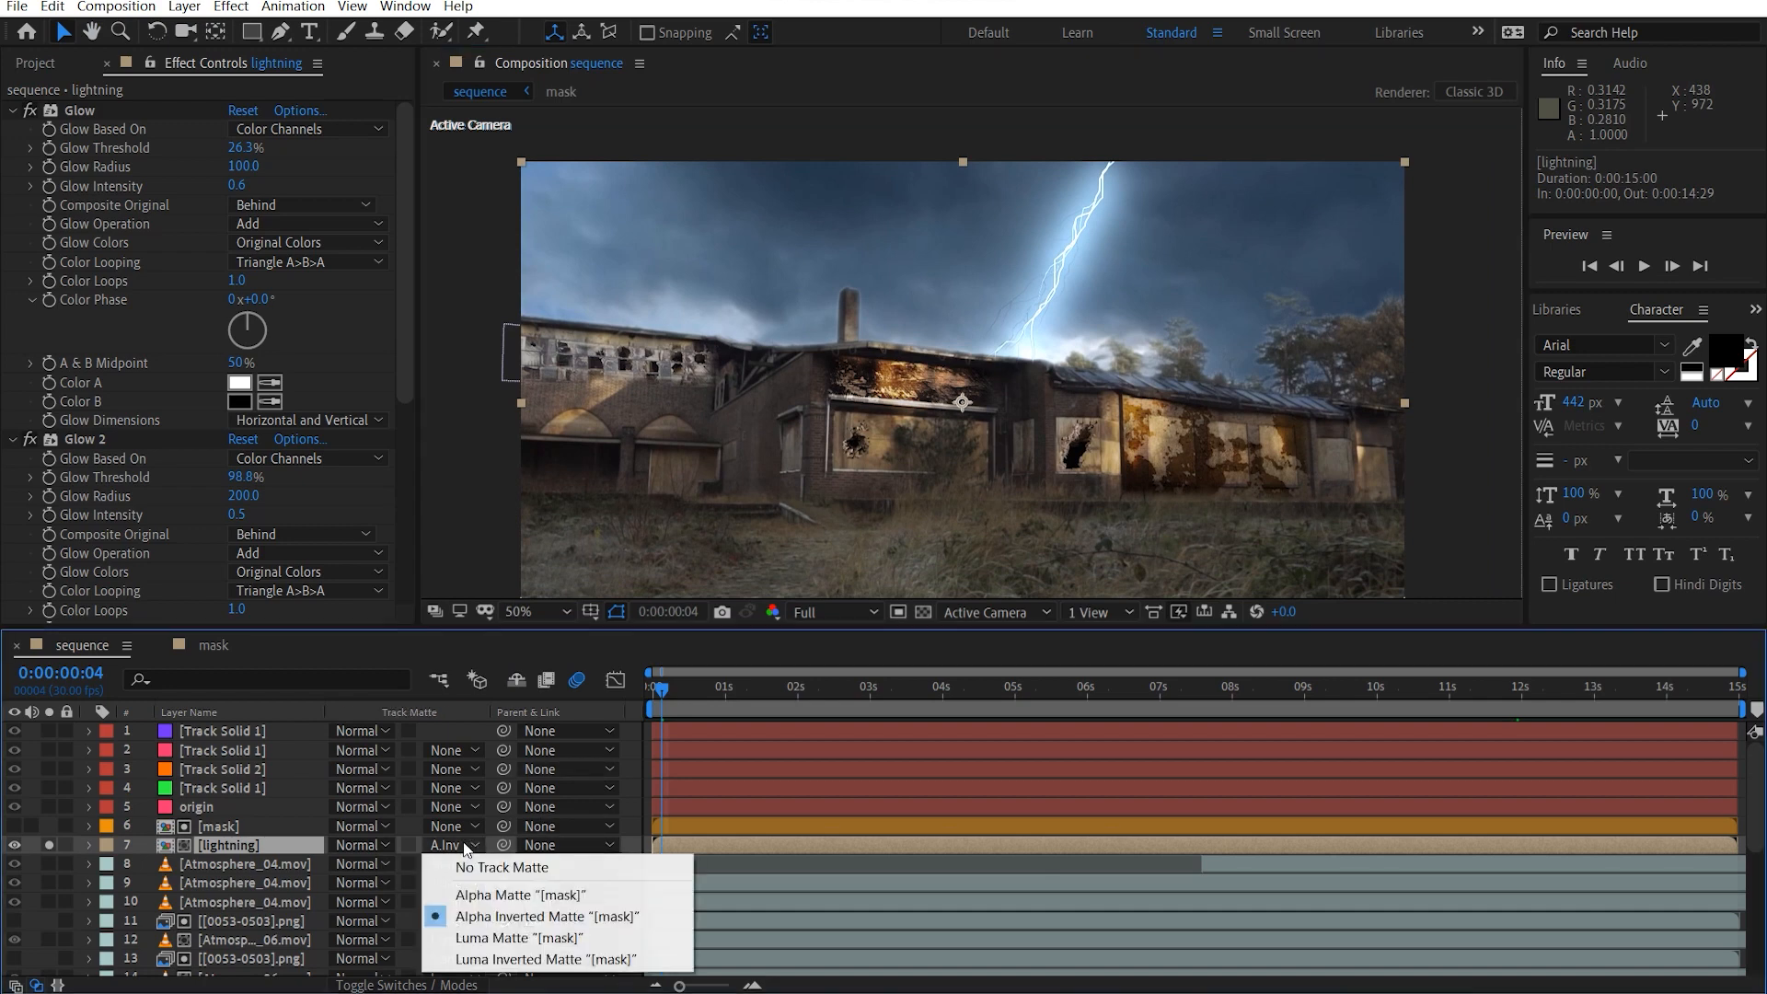
click(518, 915)
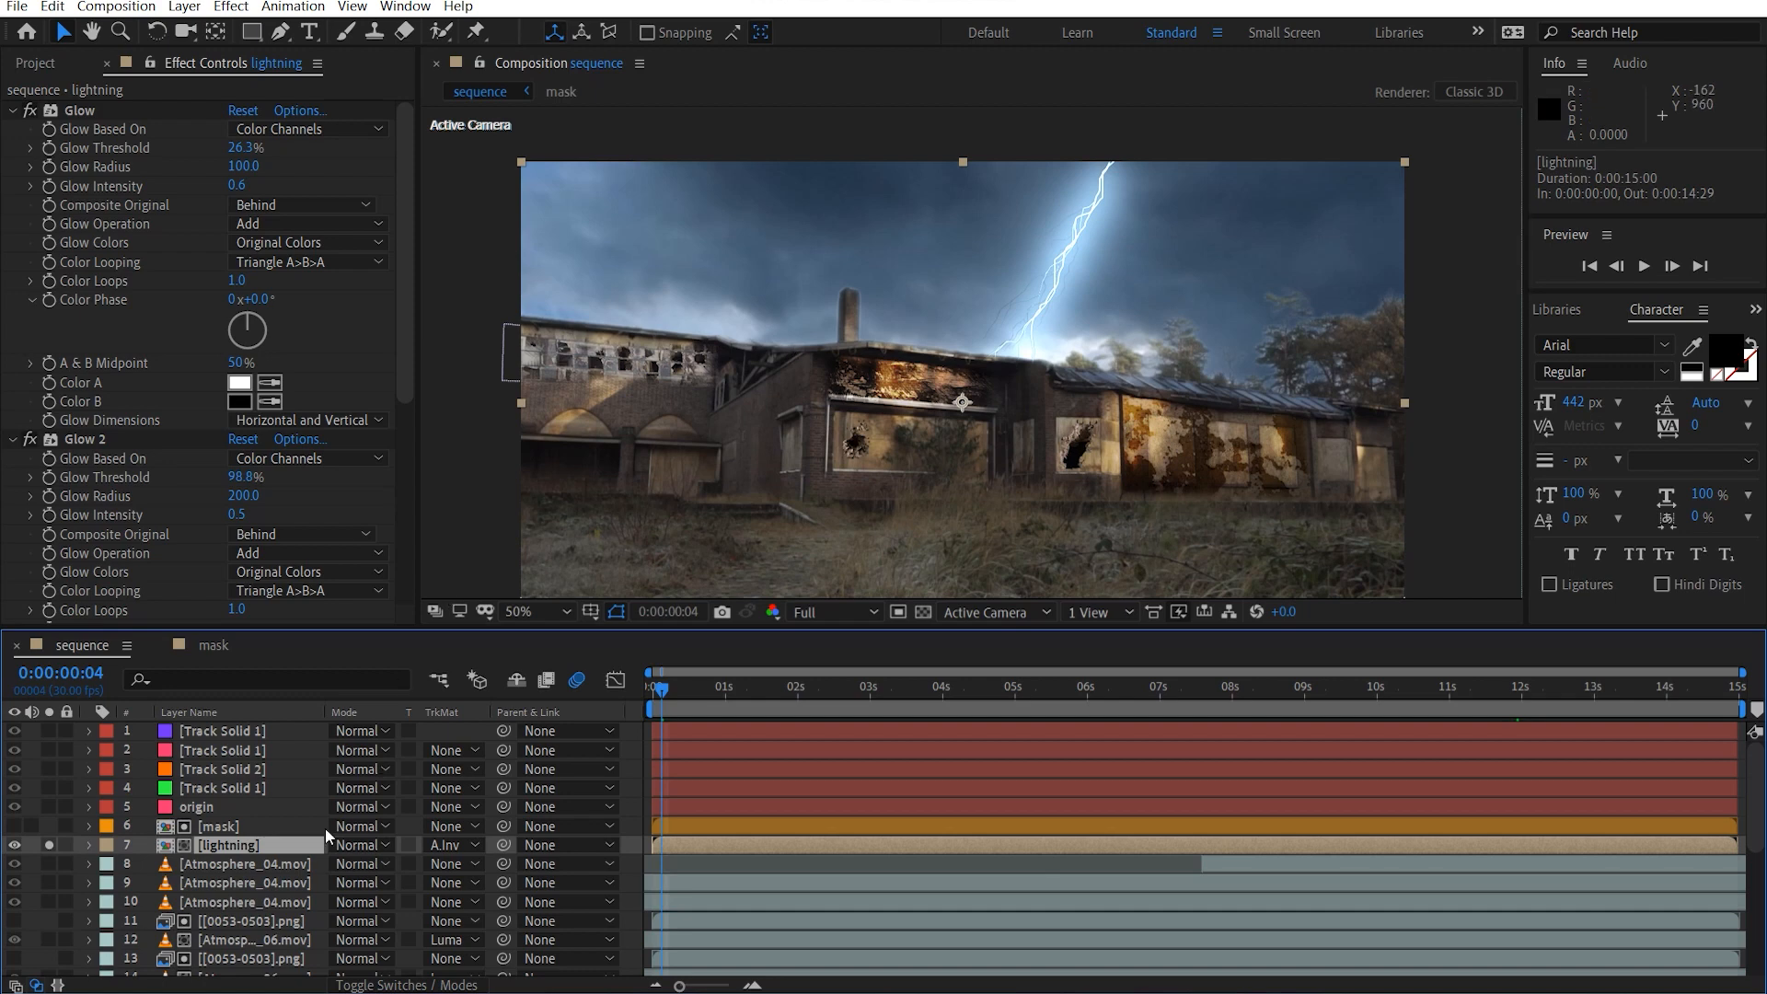
Make the glow lightning layer visible and soloed, and inspect its light on the grass and building.
scroll(302, 865, down, 6)
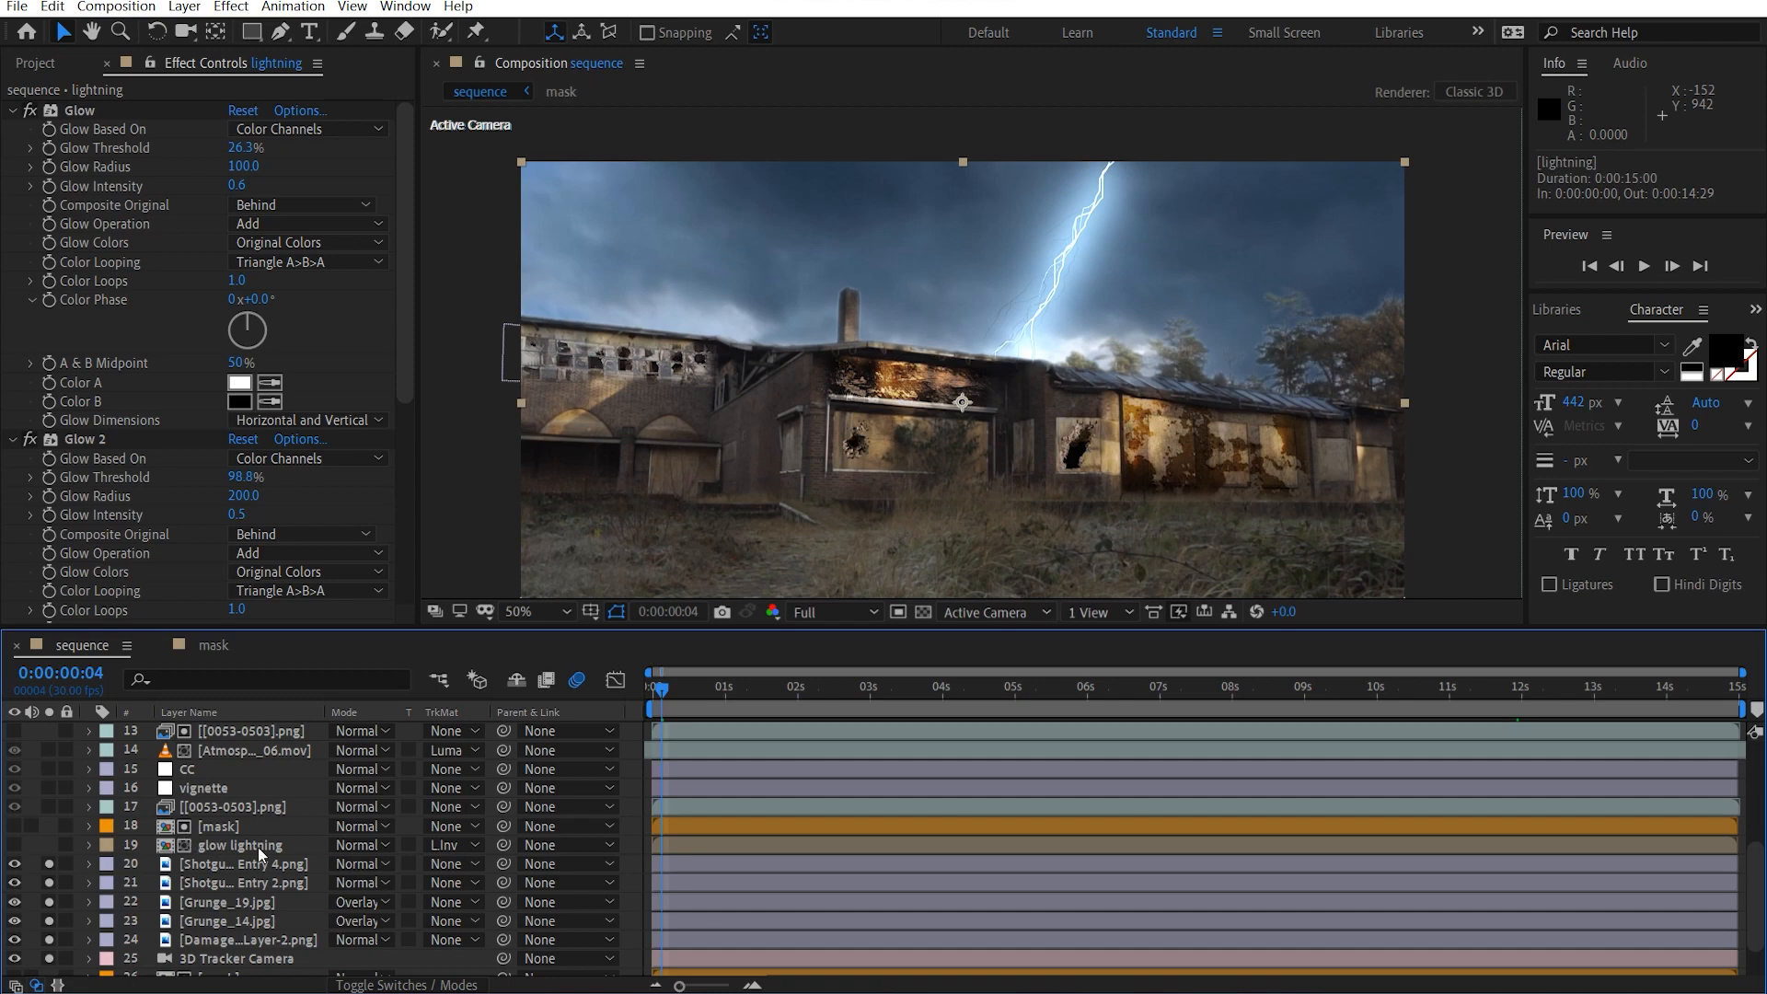
scroll(258, 846, down, 2)
drag(698, 446, 705, 307)
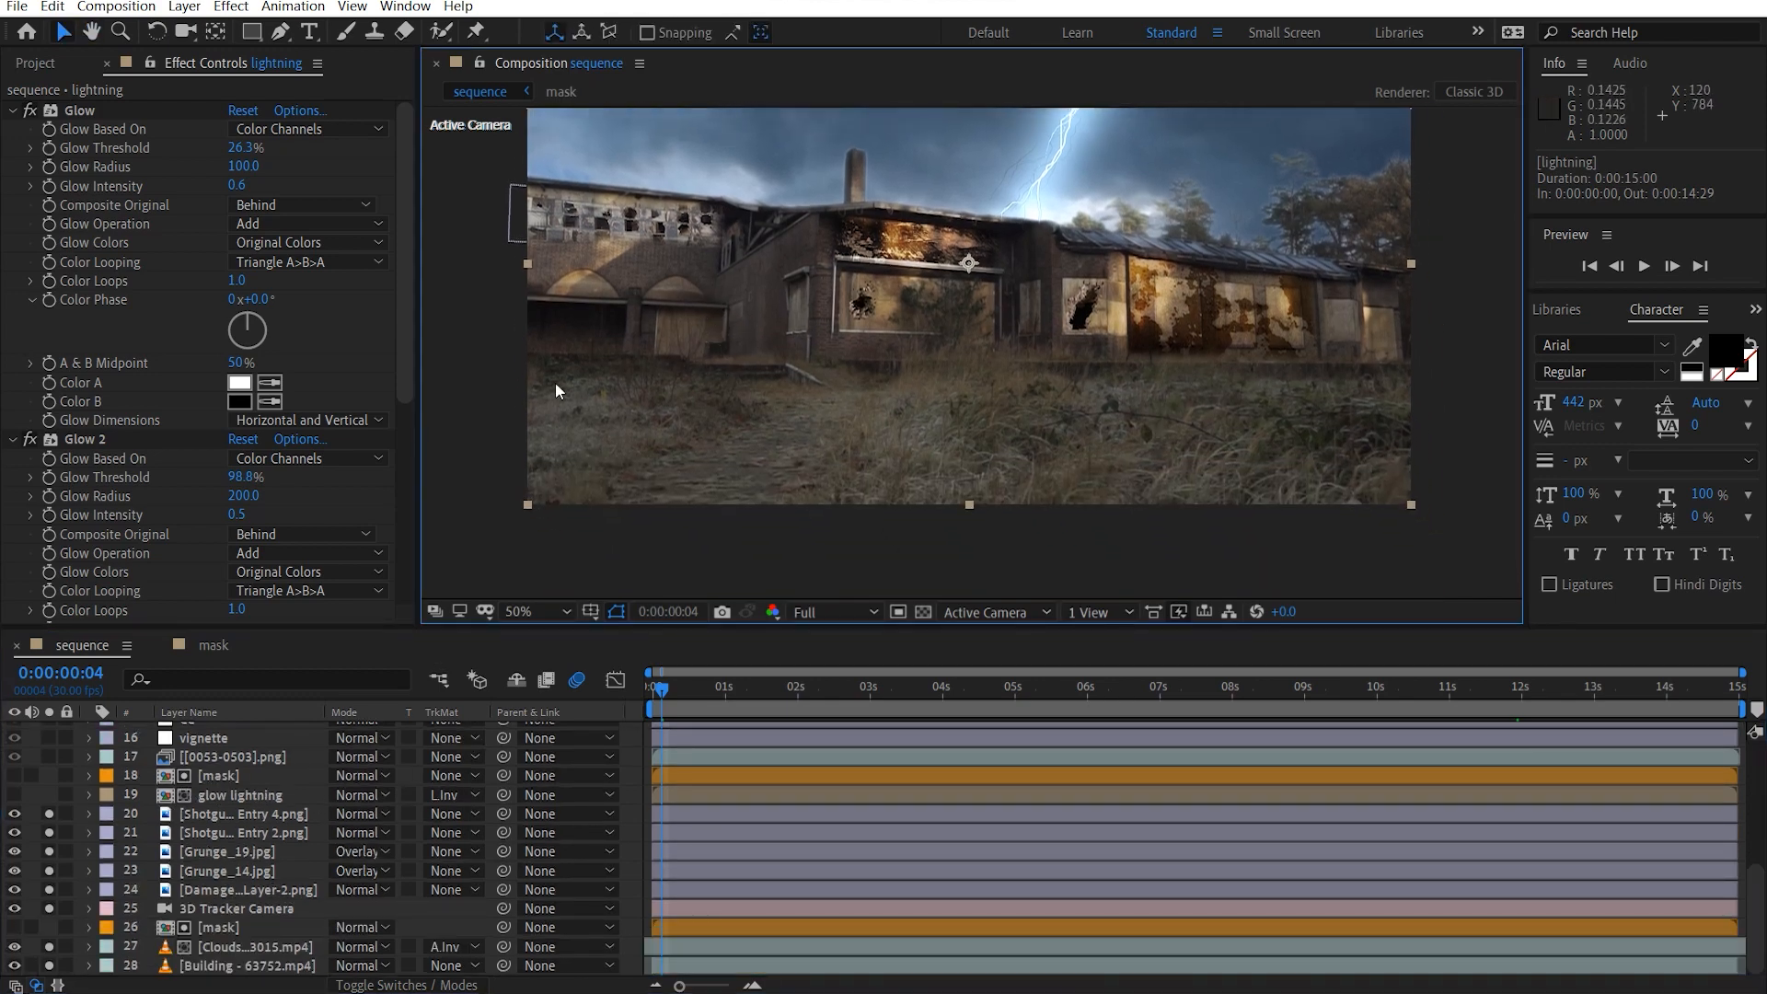
click(14, 796)
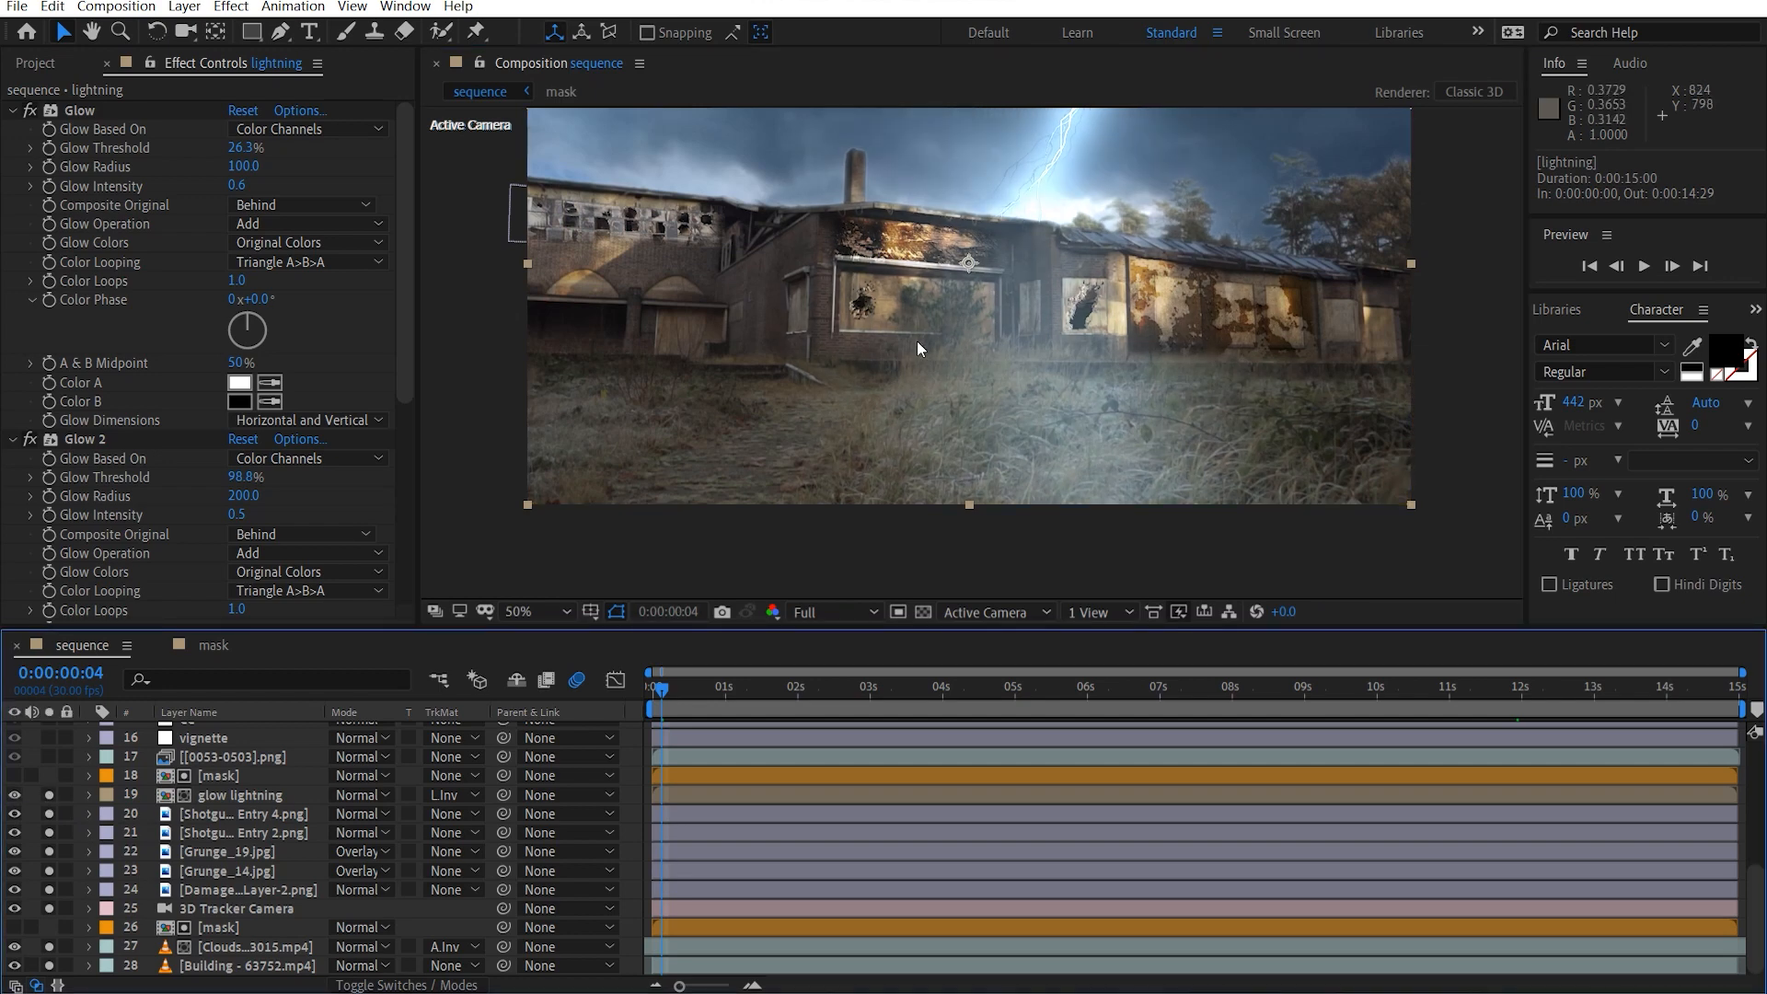
drag(916, 340, 806, 468)
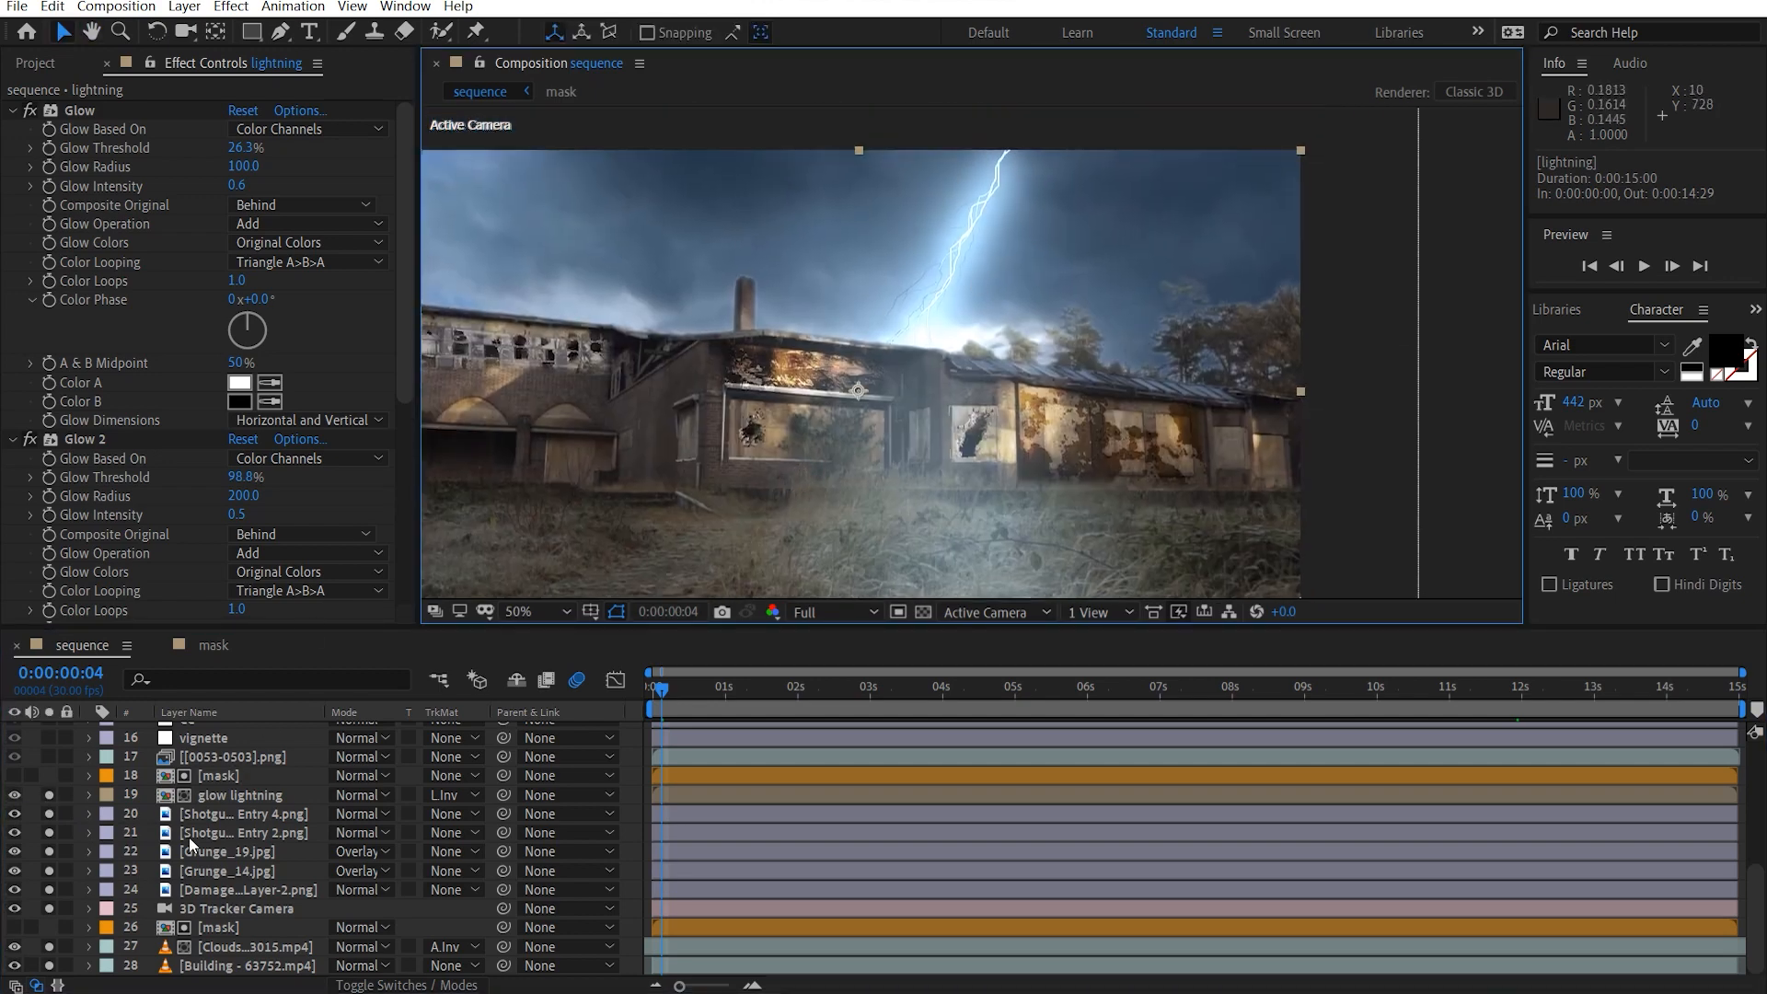
Reveal the glow lightning layer's Scale property and collapse its Curves effect.
click(241, 794)
key(s)
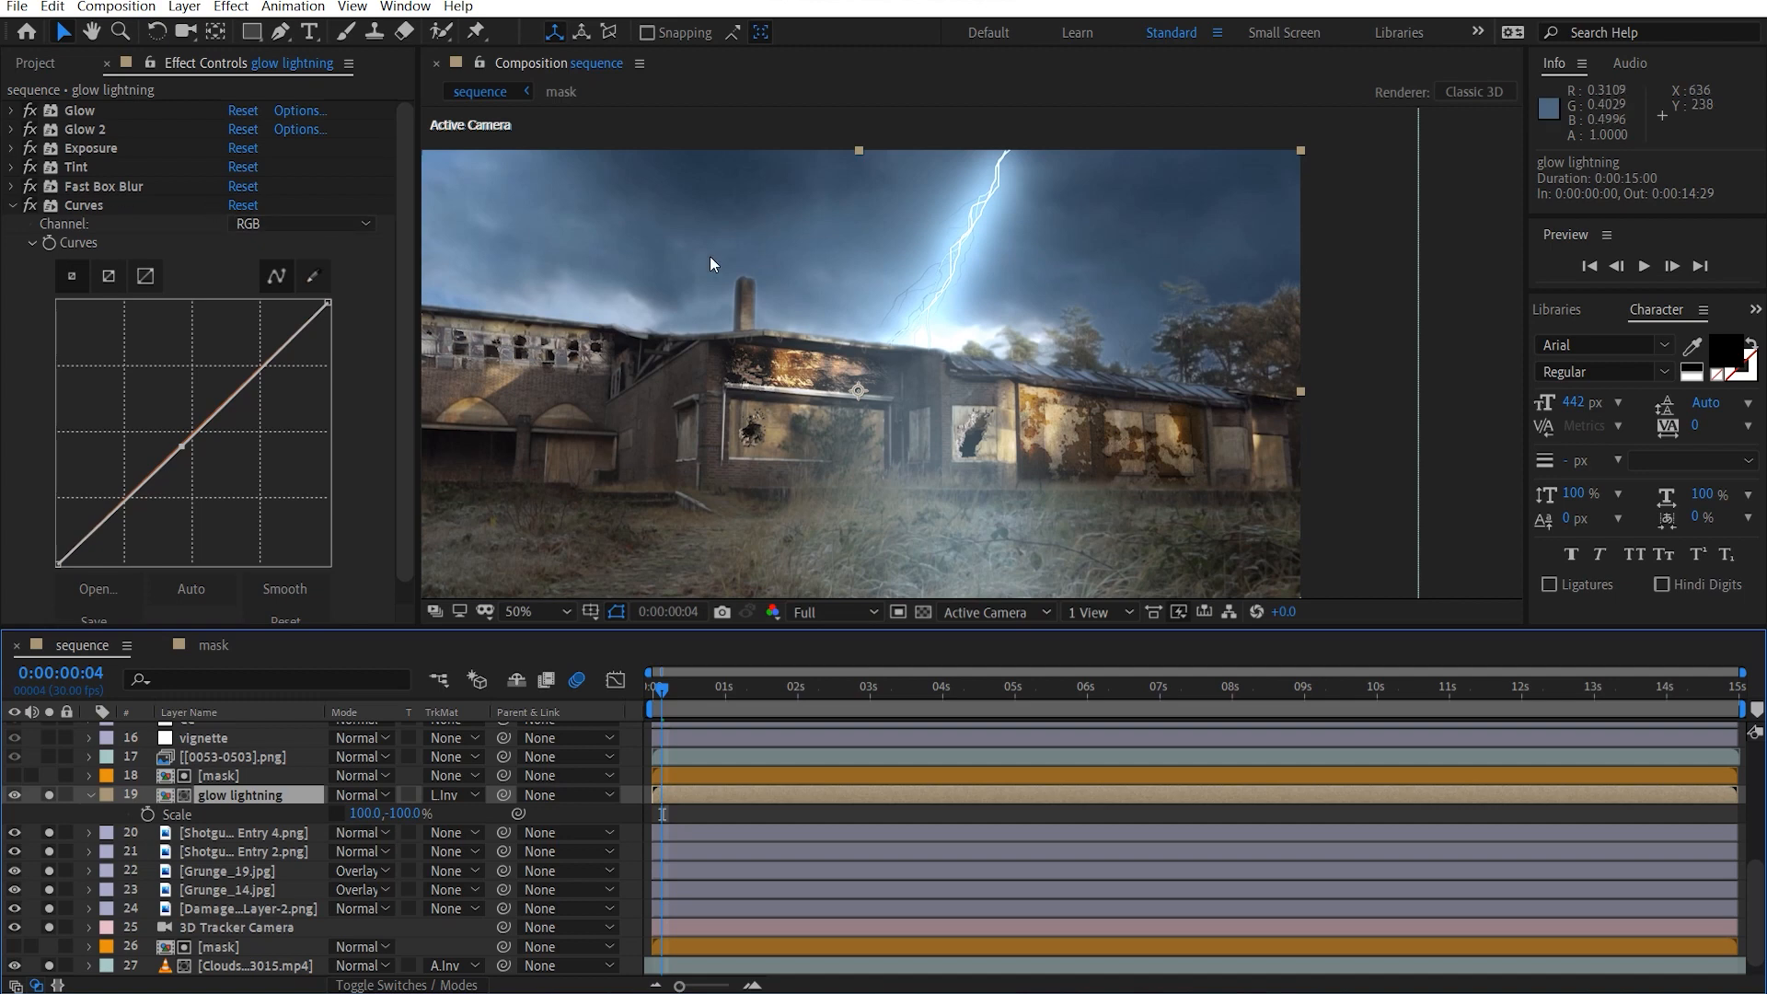
click(13, 205)
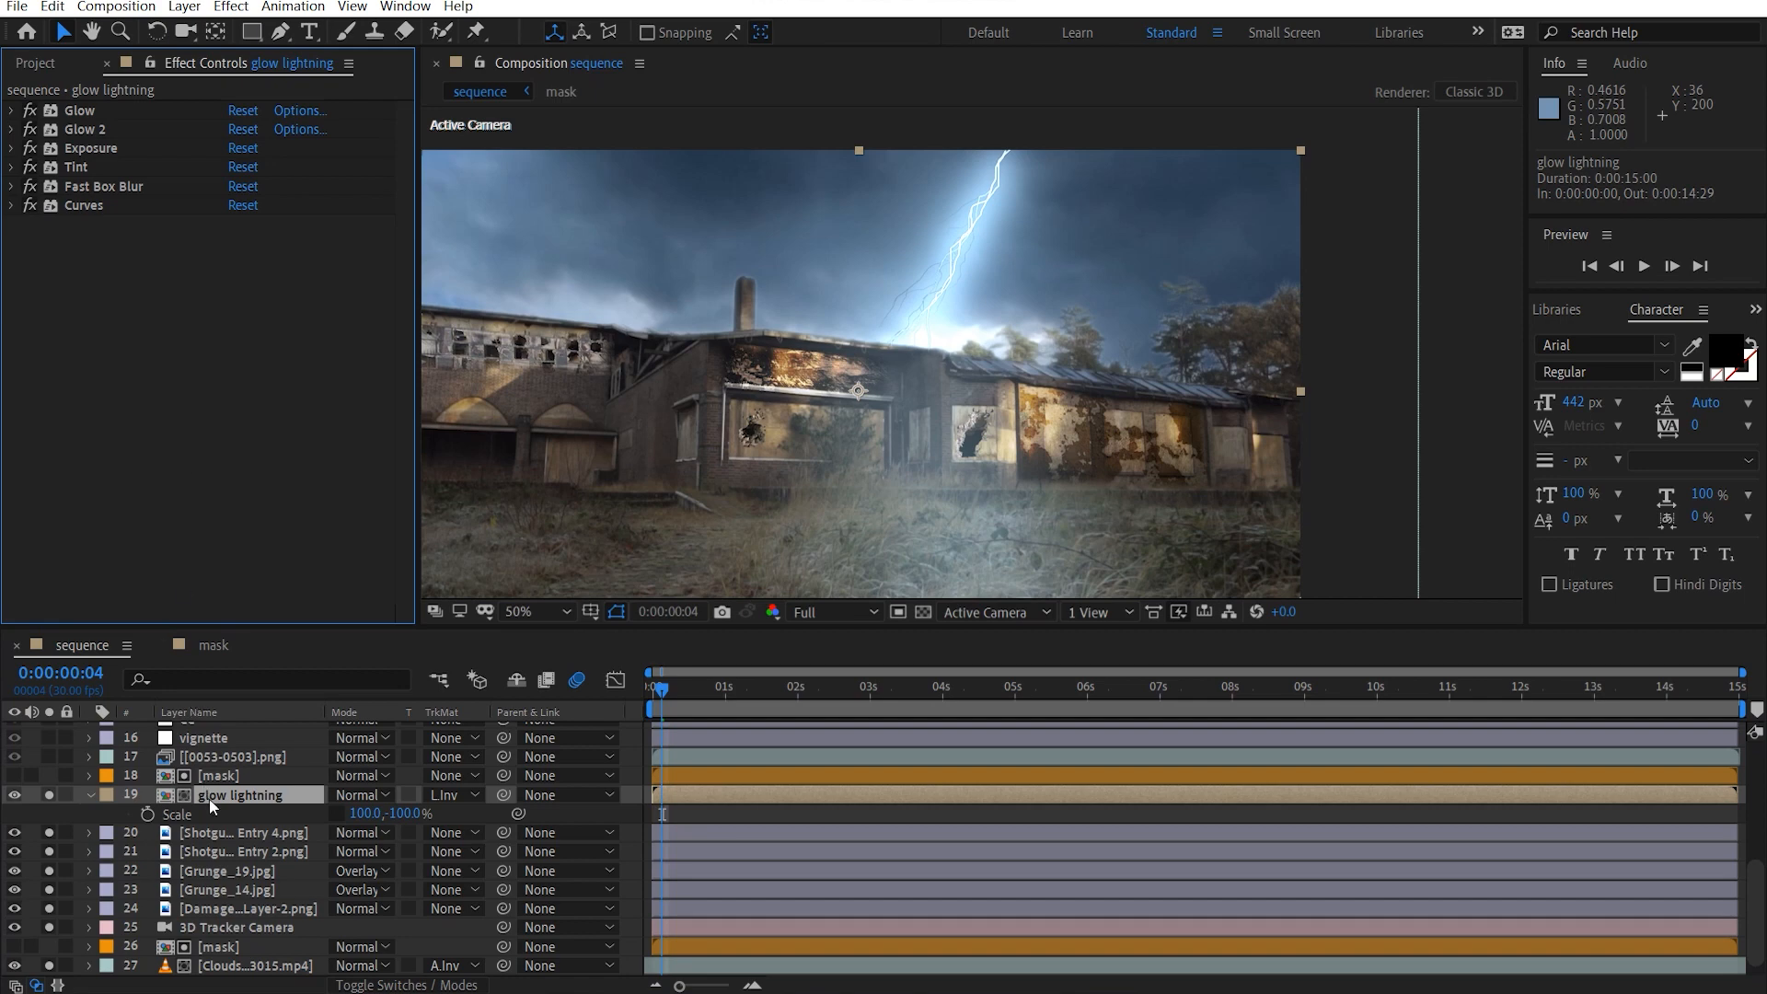
Compare the effects applied to the lightning layer with those on the glow lightning layer.
scroll(240, 824, up, 5)
click(230, 843)
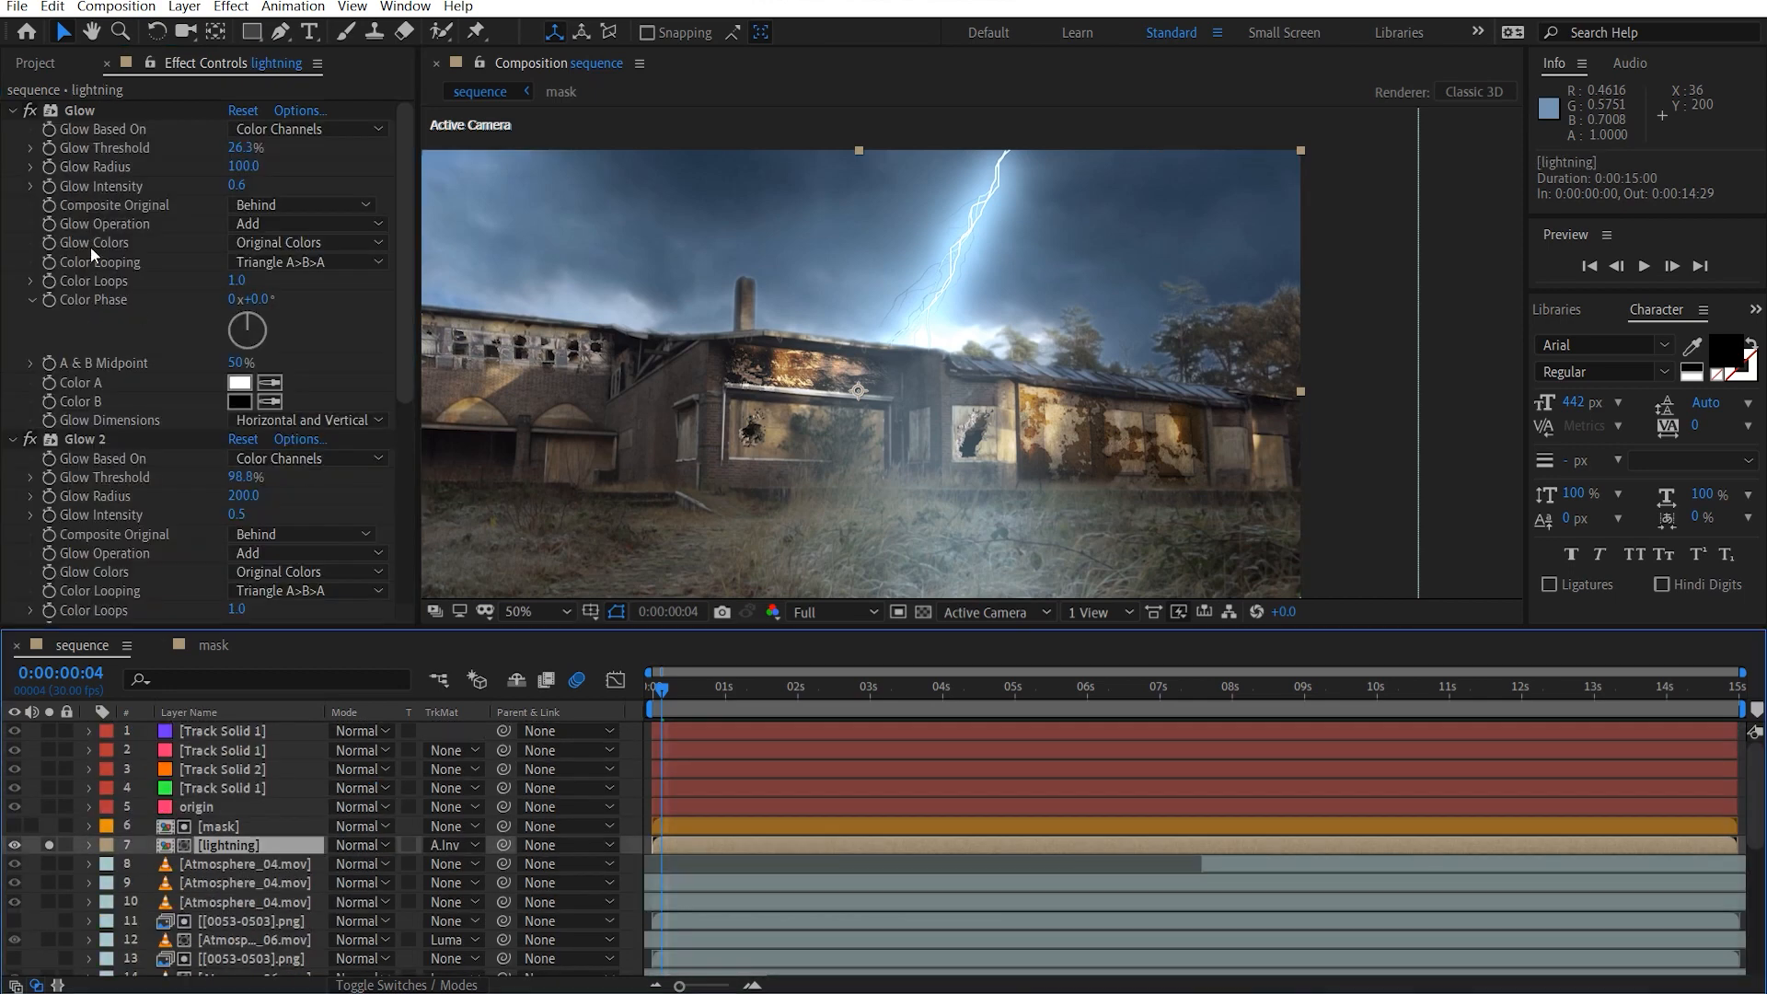
scroll(201, 880, down, 4)
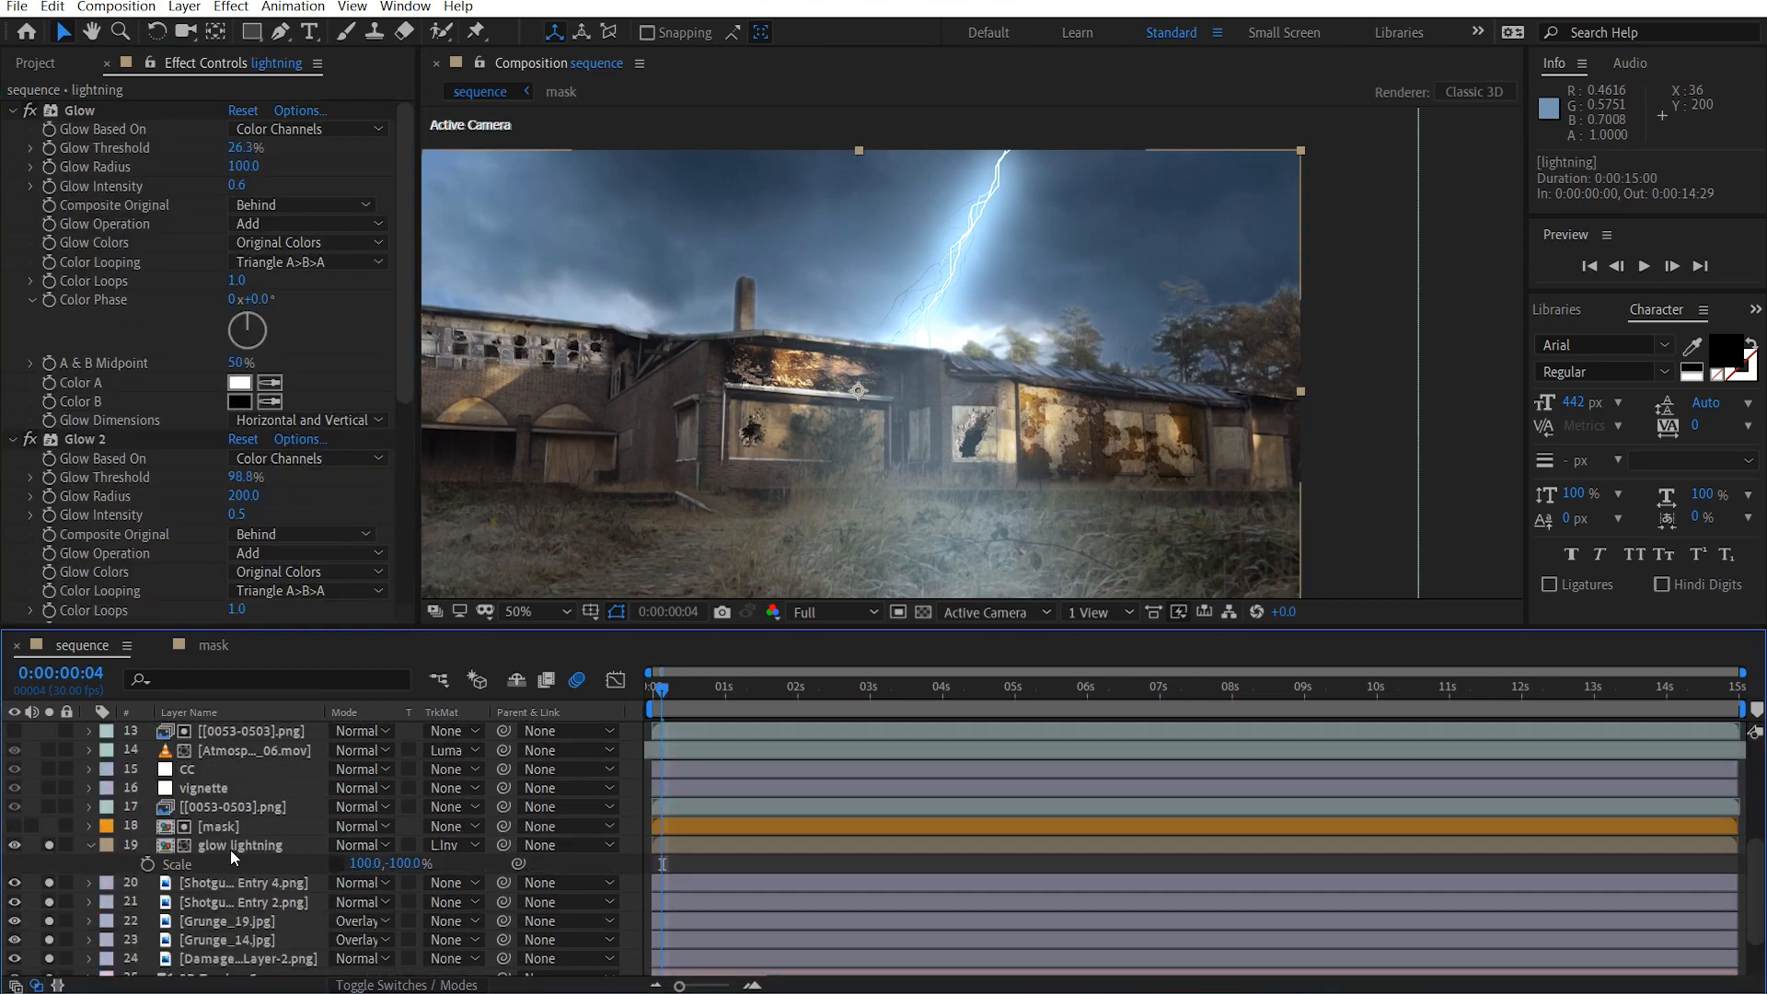
click(234, 845)
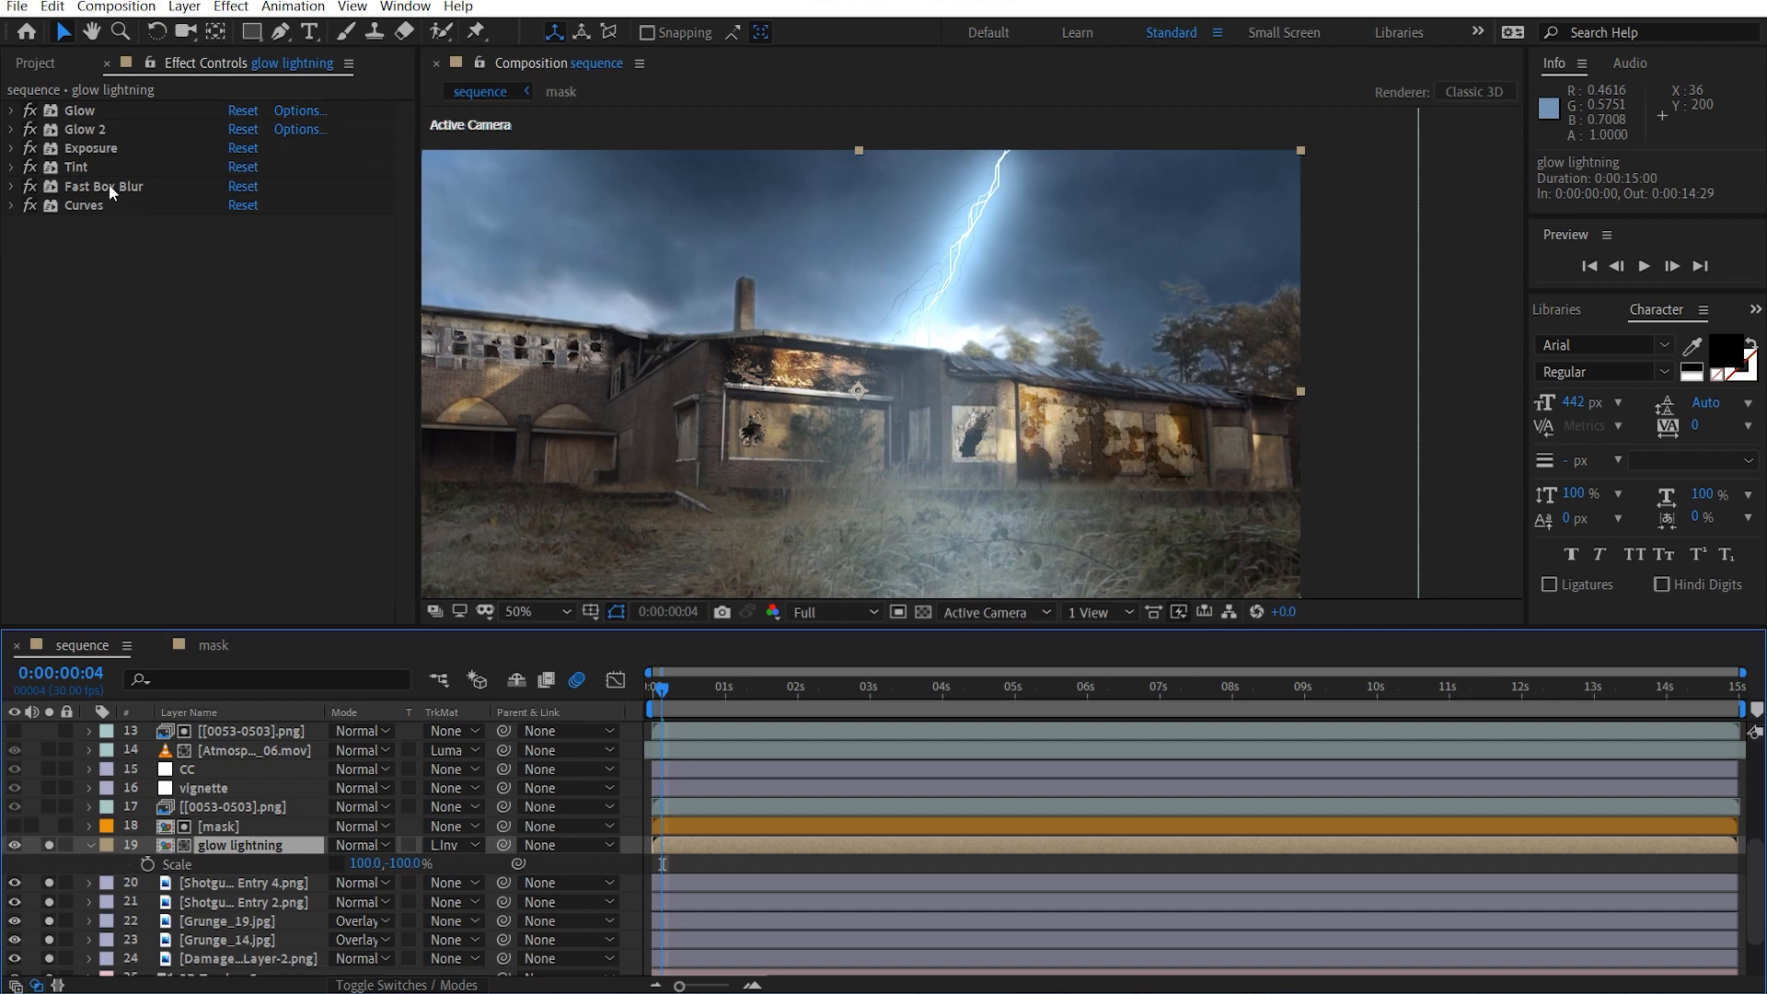
Solo the gravestone layer [0053-0503].png below the vignette layer and inspect the gravestones on the grass.
key(space)
drag(939, 381, 1028, 331)
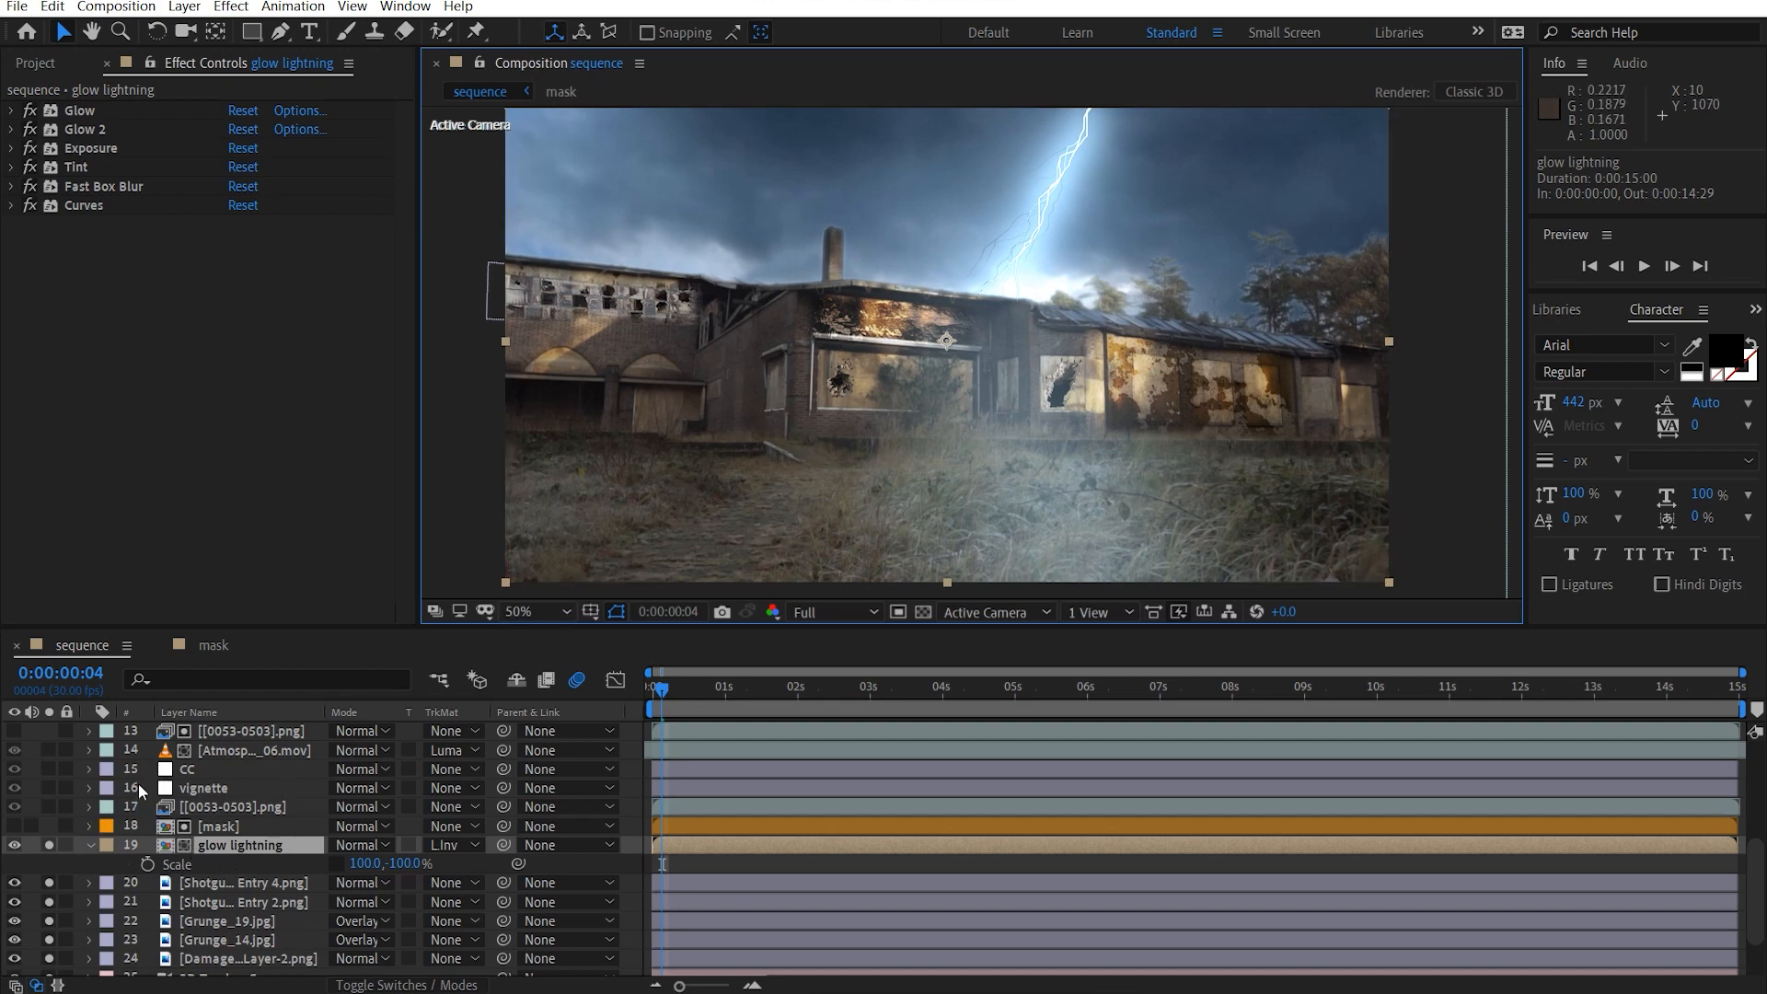
scroll(492, 745, up, 2)
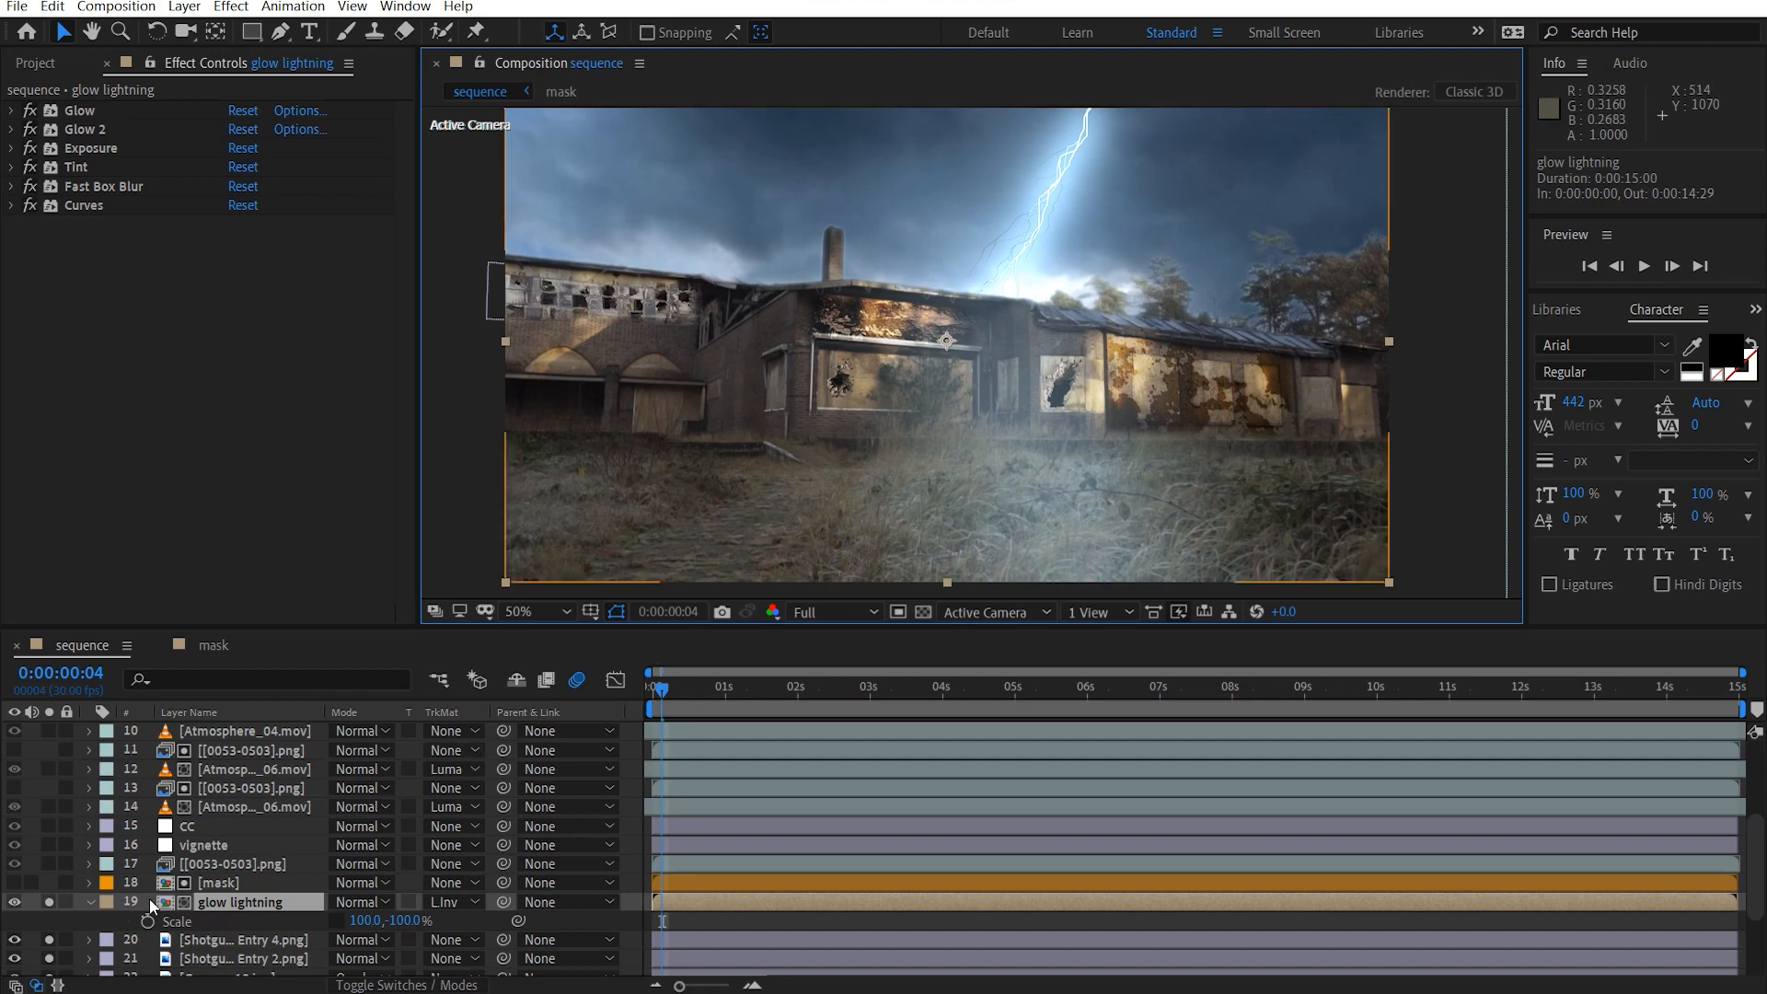
click(49, 863)
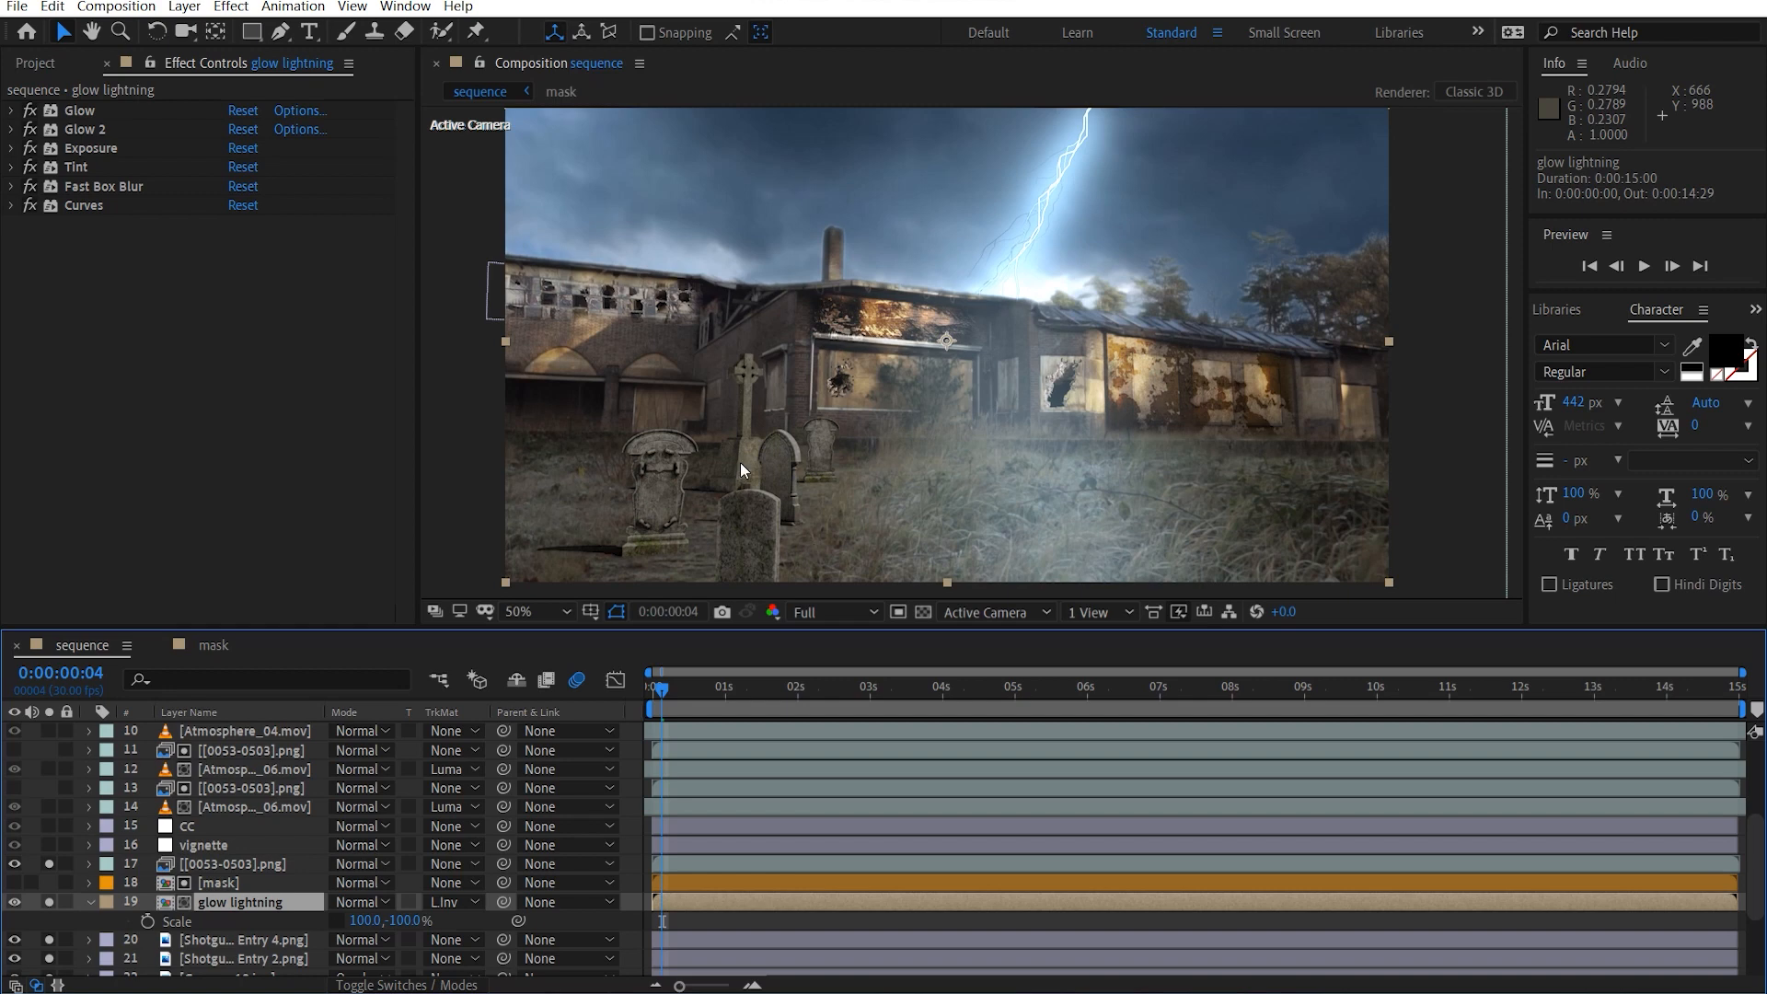
scroll(740, 462, up, 2)
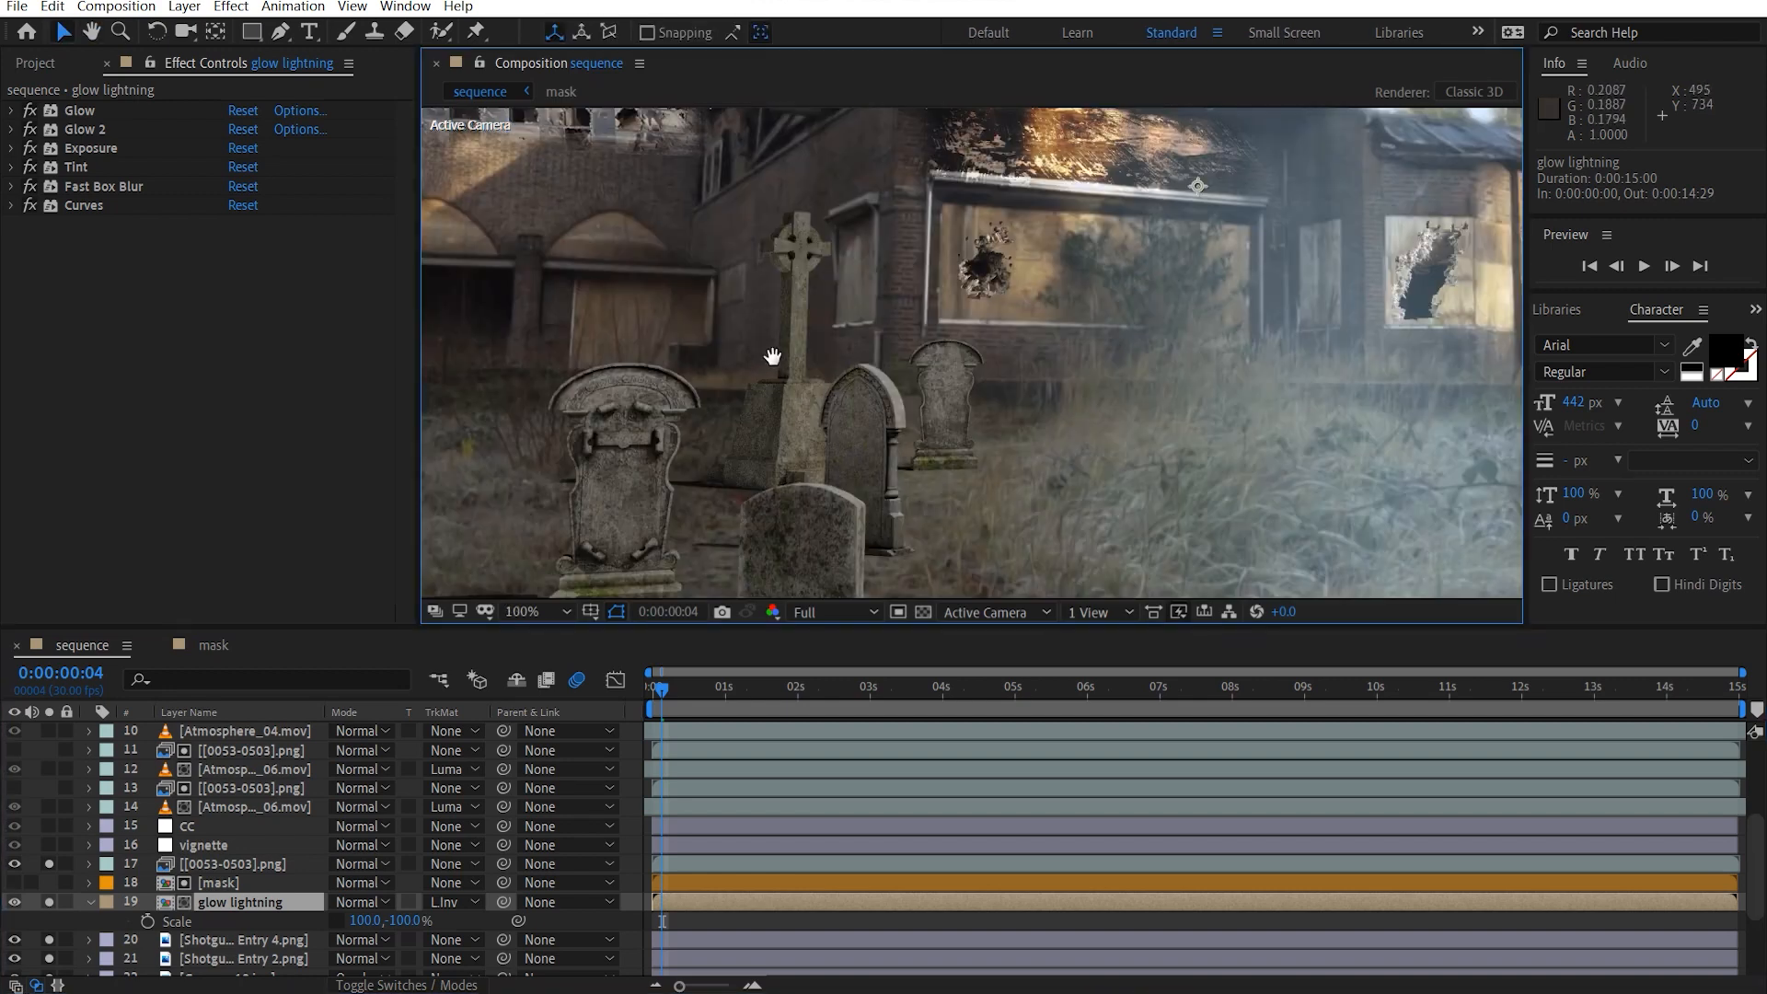
drag(771, 360, 902, 258)
Examine the Curves effect on the soloed [0053-0503].png gravestone layer and collapse it again.
click(235, 865)
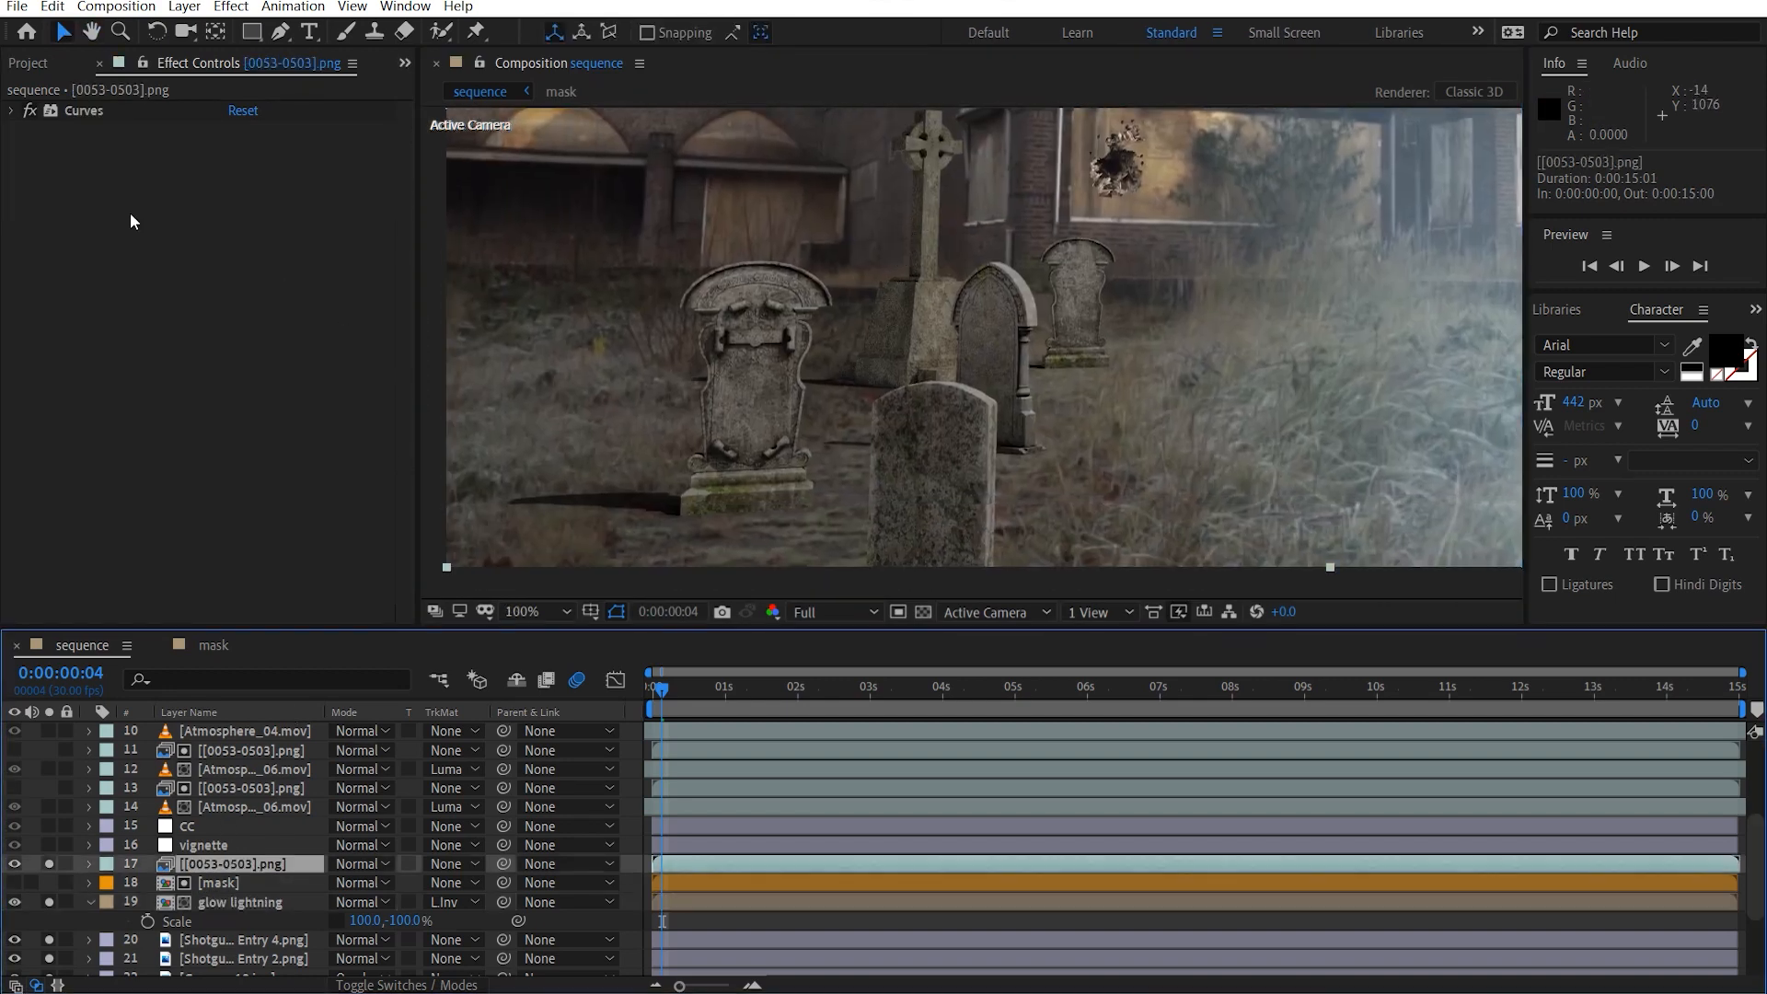
click(12, 111)
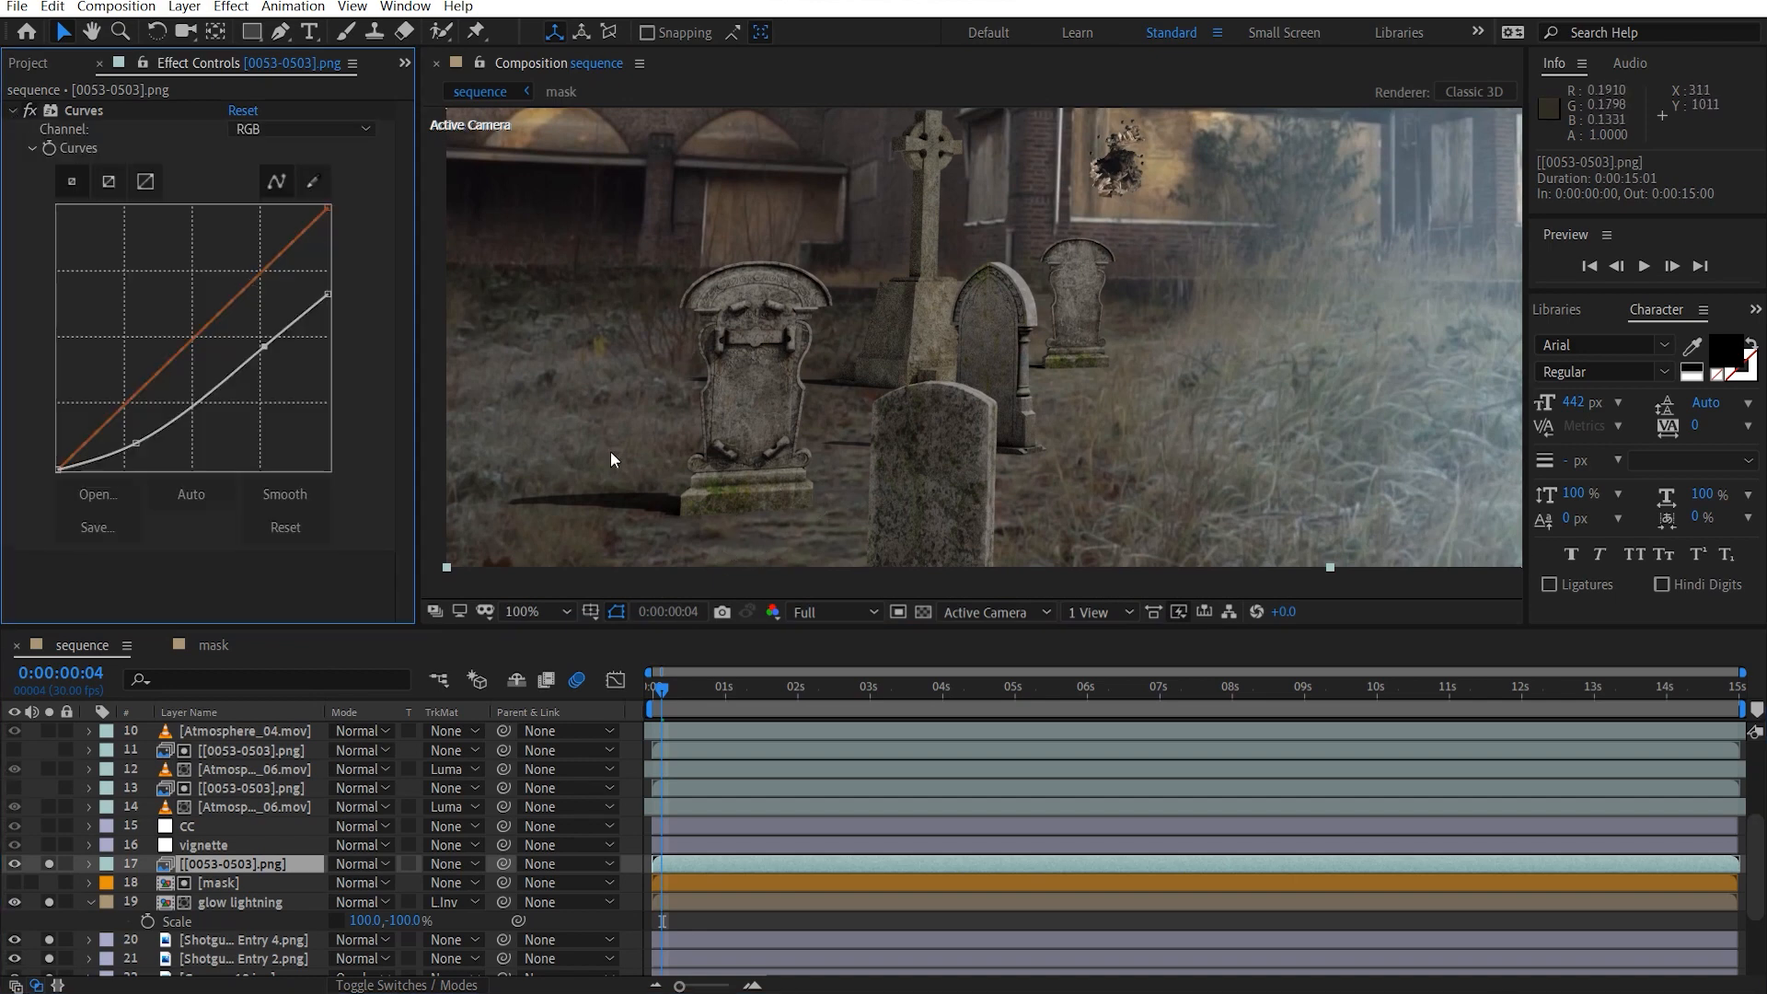
click(13, 111)
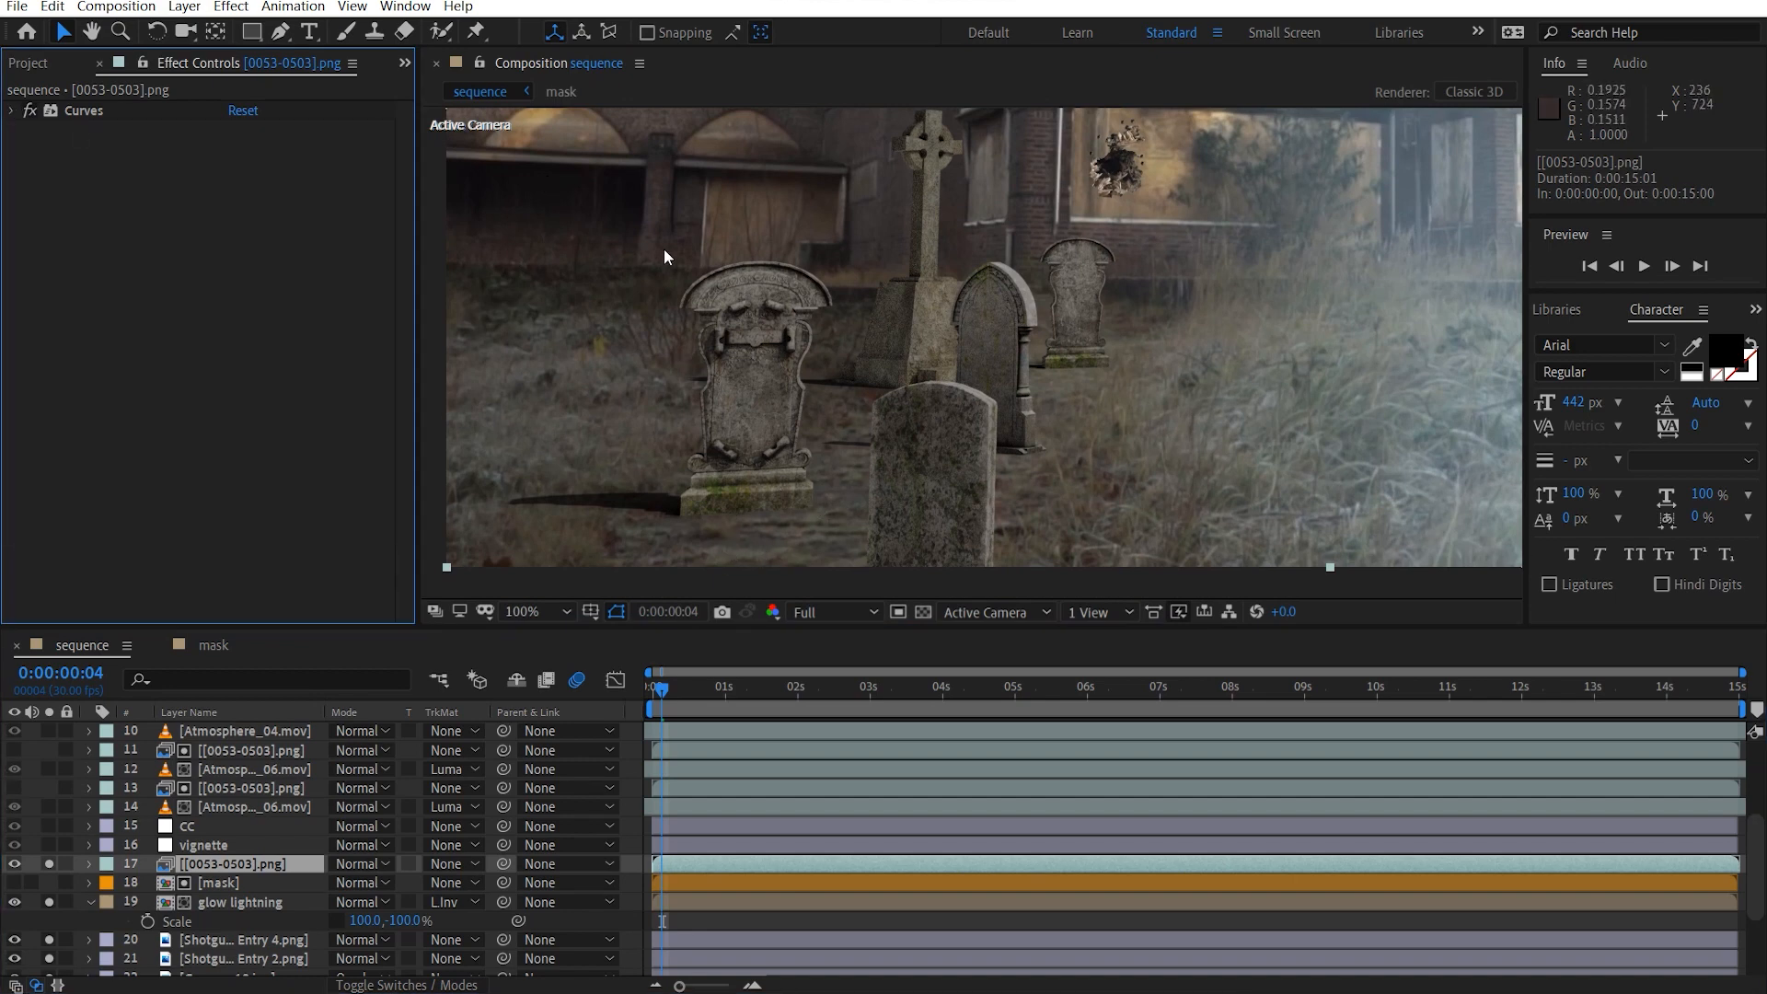
scroll(666, 249, down, 1)
key(space)
drag(869, 297, 794, 324)
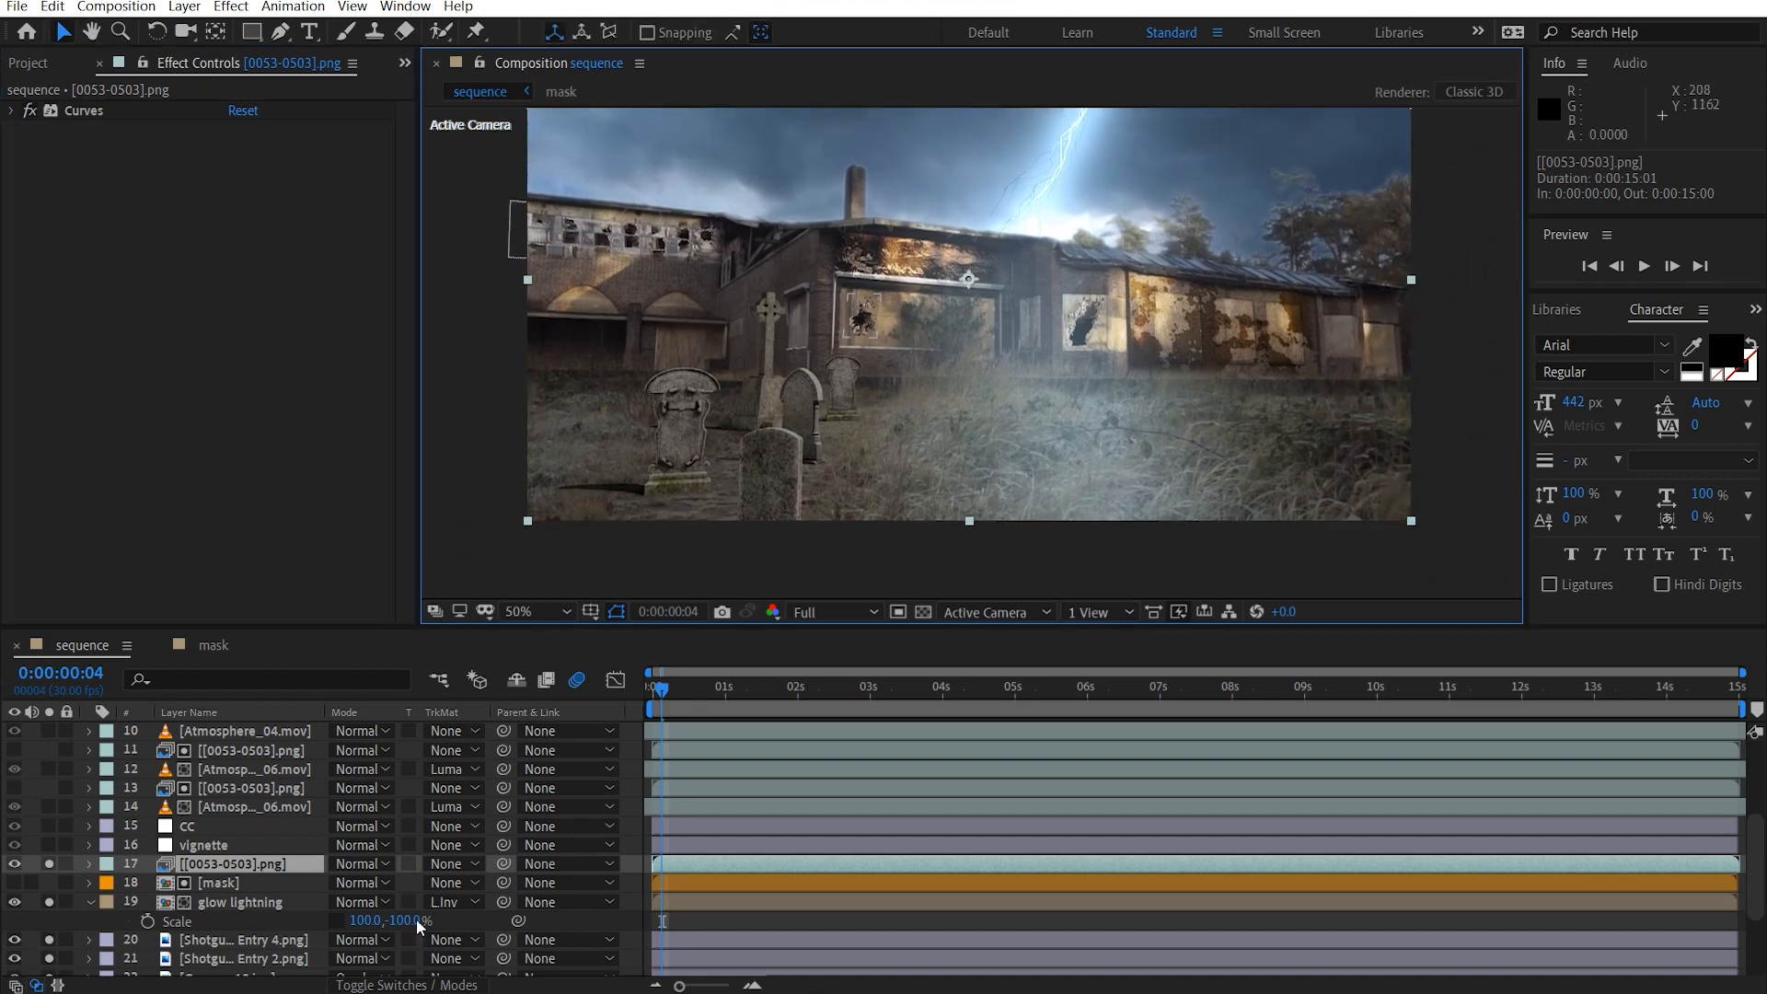
Solo the vignette and CC layers as well, and inspect the darkened night look of the scene.
click(51, 851)
key(space)
drag(939, 466, 890, 514)
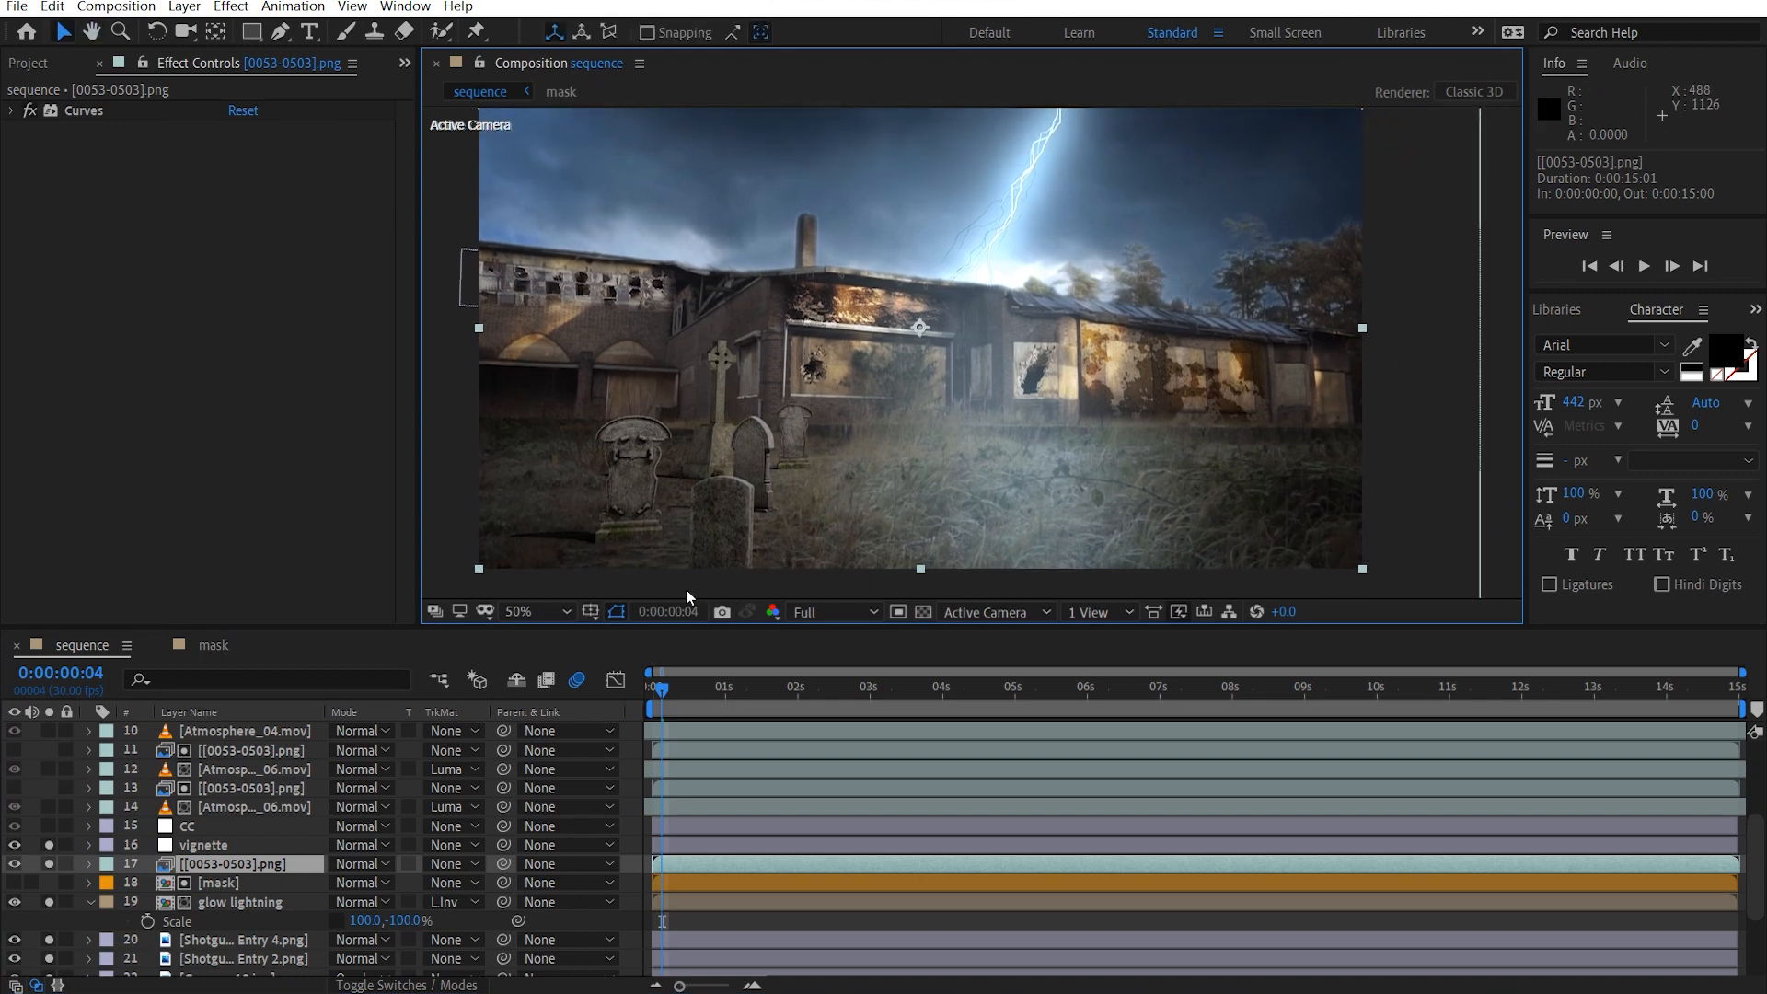
click(49, 825)
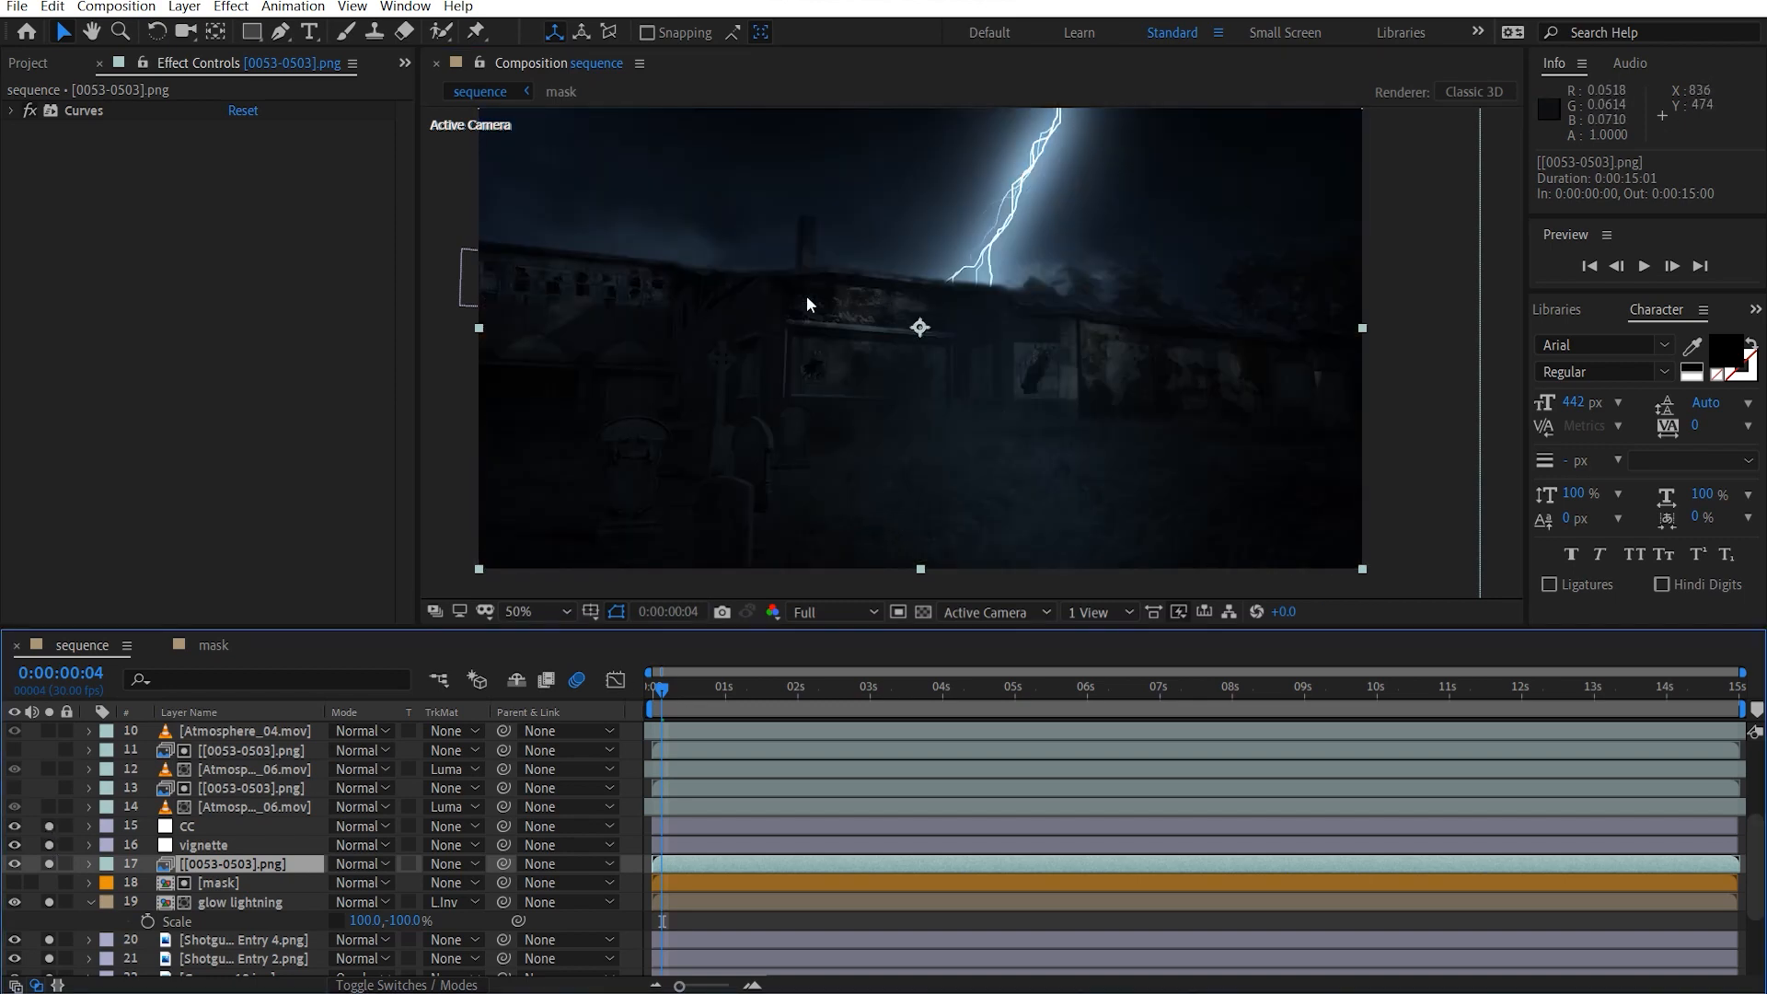
drag(807, 397, 904, 405)
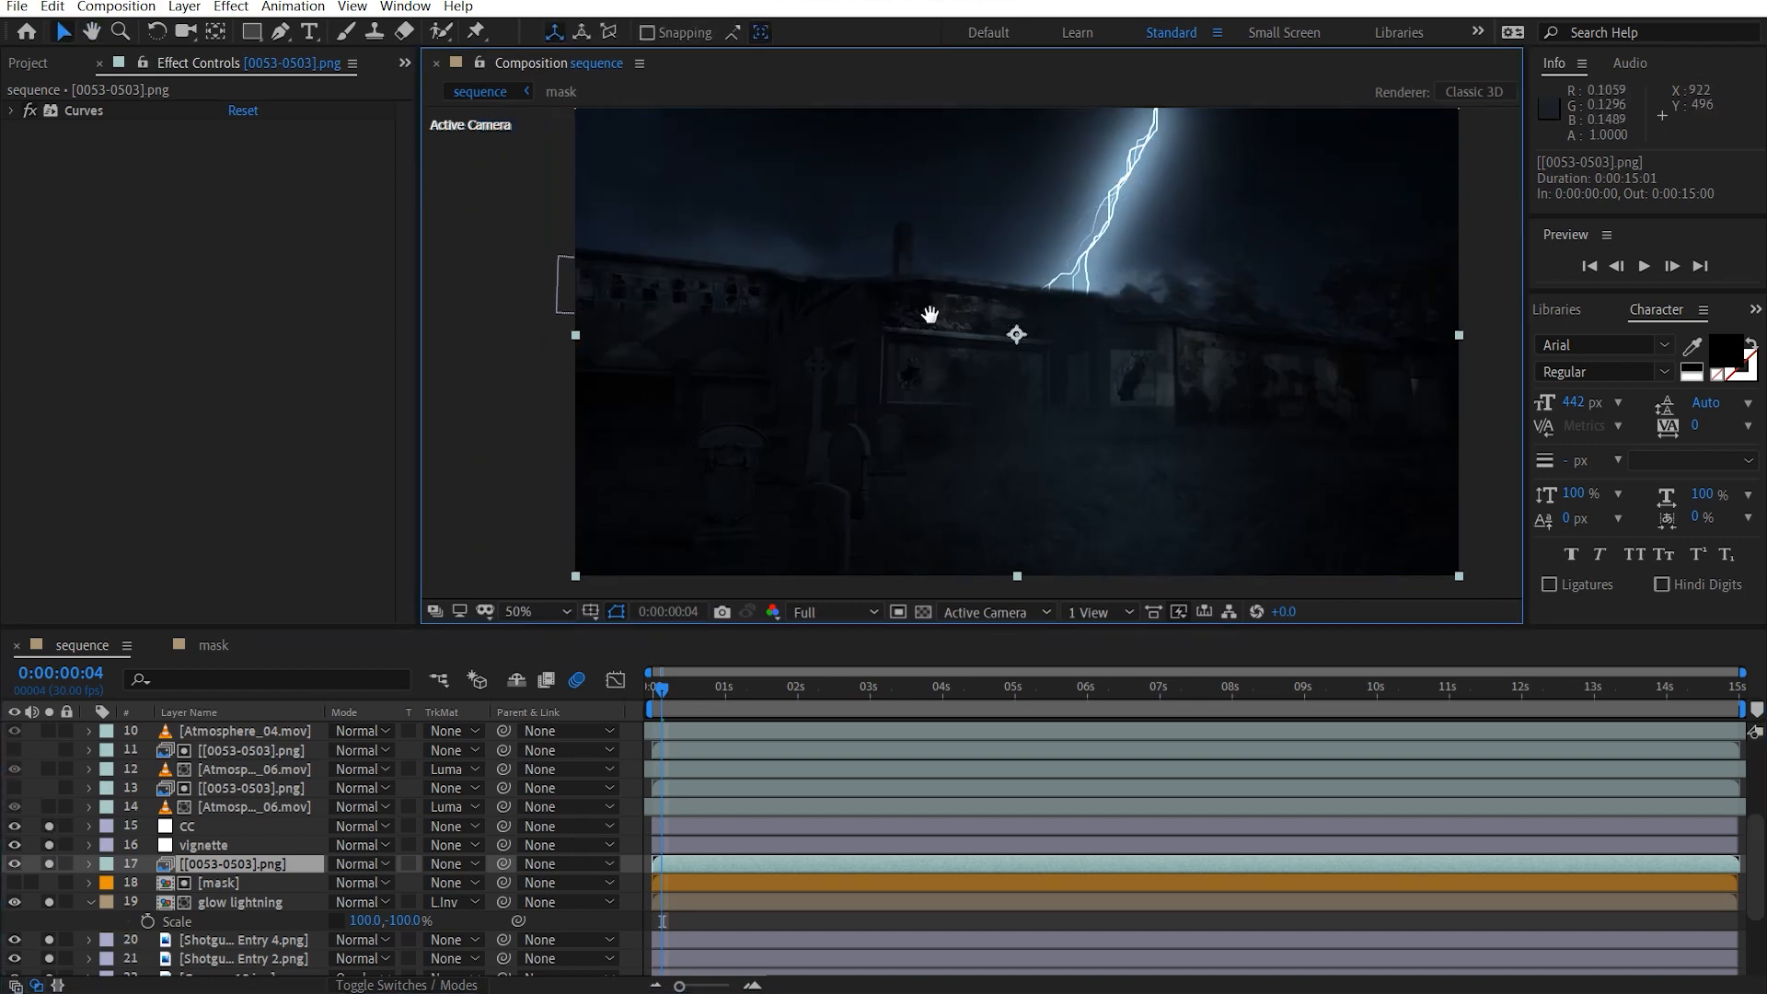
drag(929, 315, 706, 301)
drag(664, 411, 797, 471)
Solo both Atmosphere_06.mov fog layers and display the upper one's Tint and Curves effects.
scroll(493, 804, up, 3)
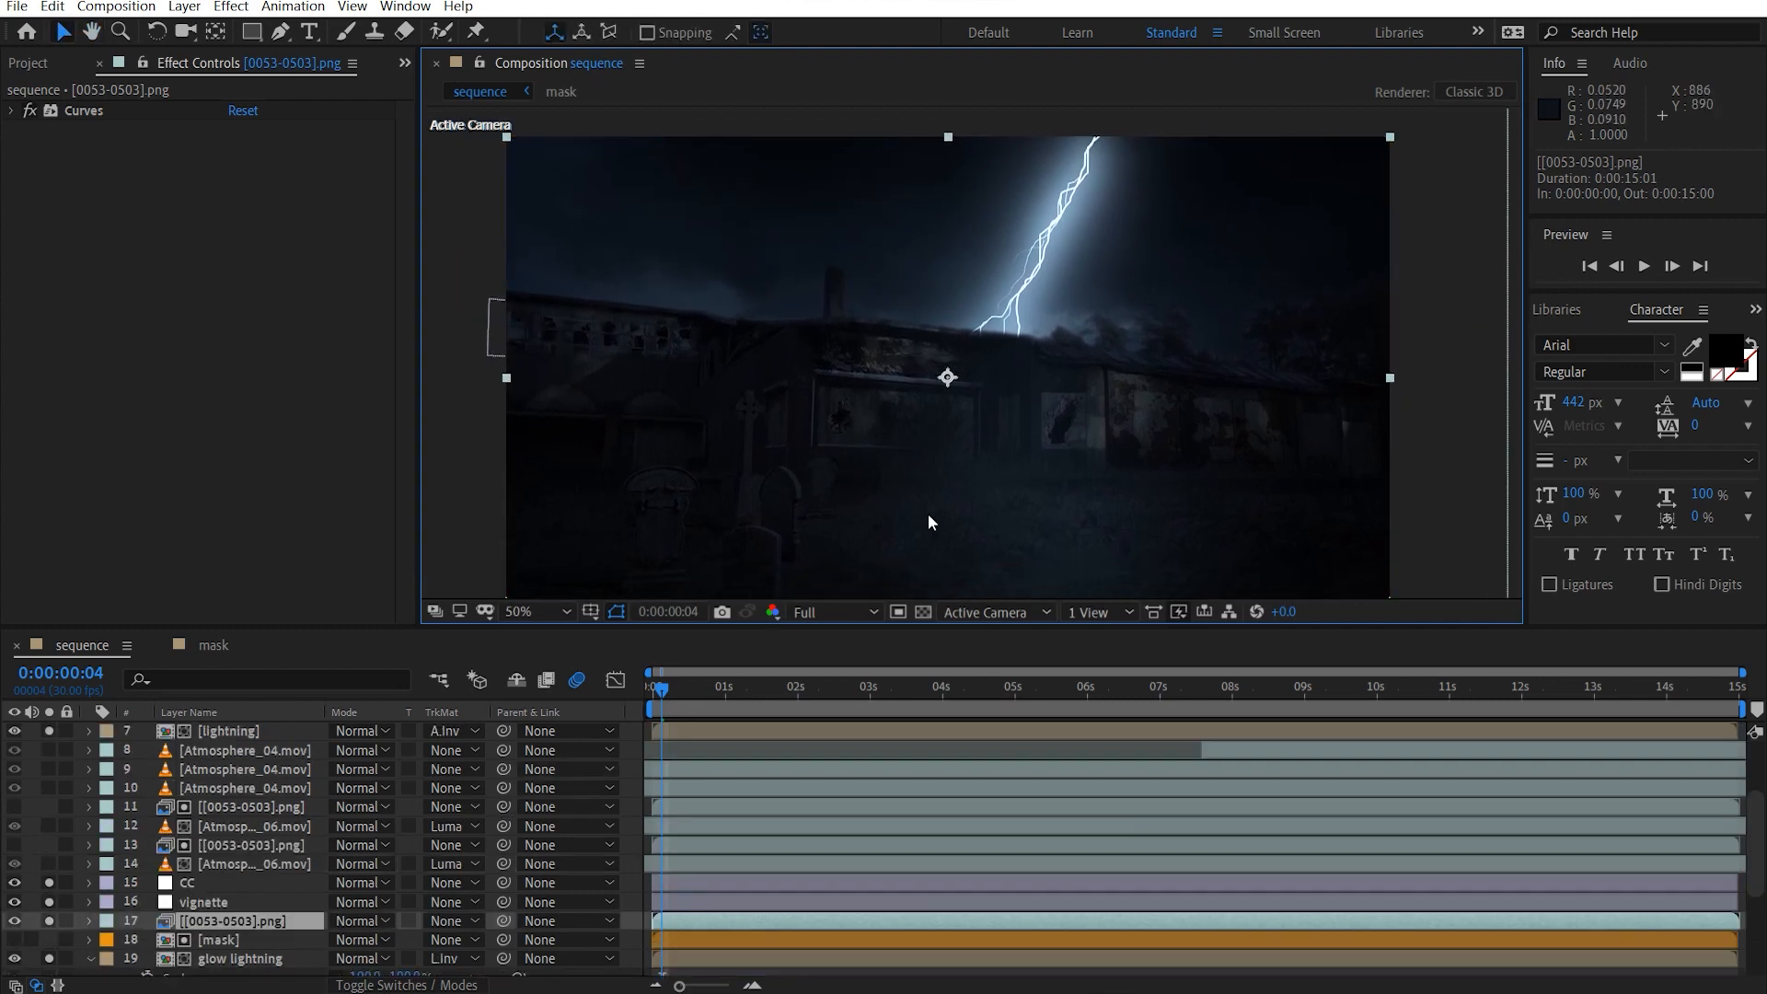
scroll(928, 513, up, 6)
scroll(941, 483, down, 6)
drag(941, 483, 981, 416)
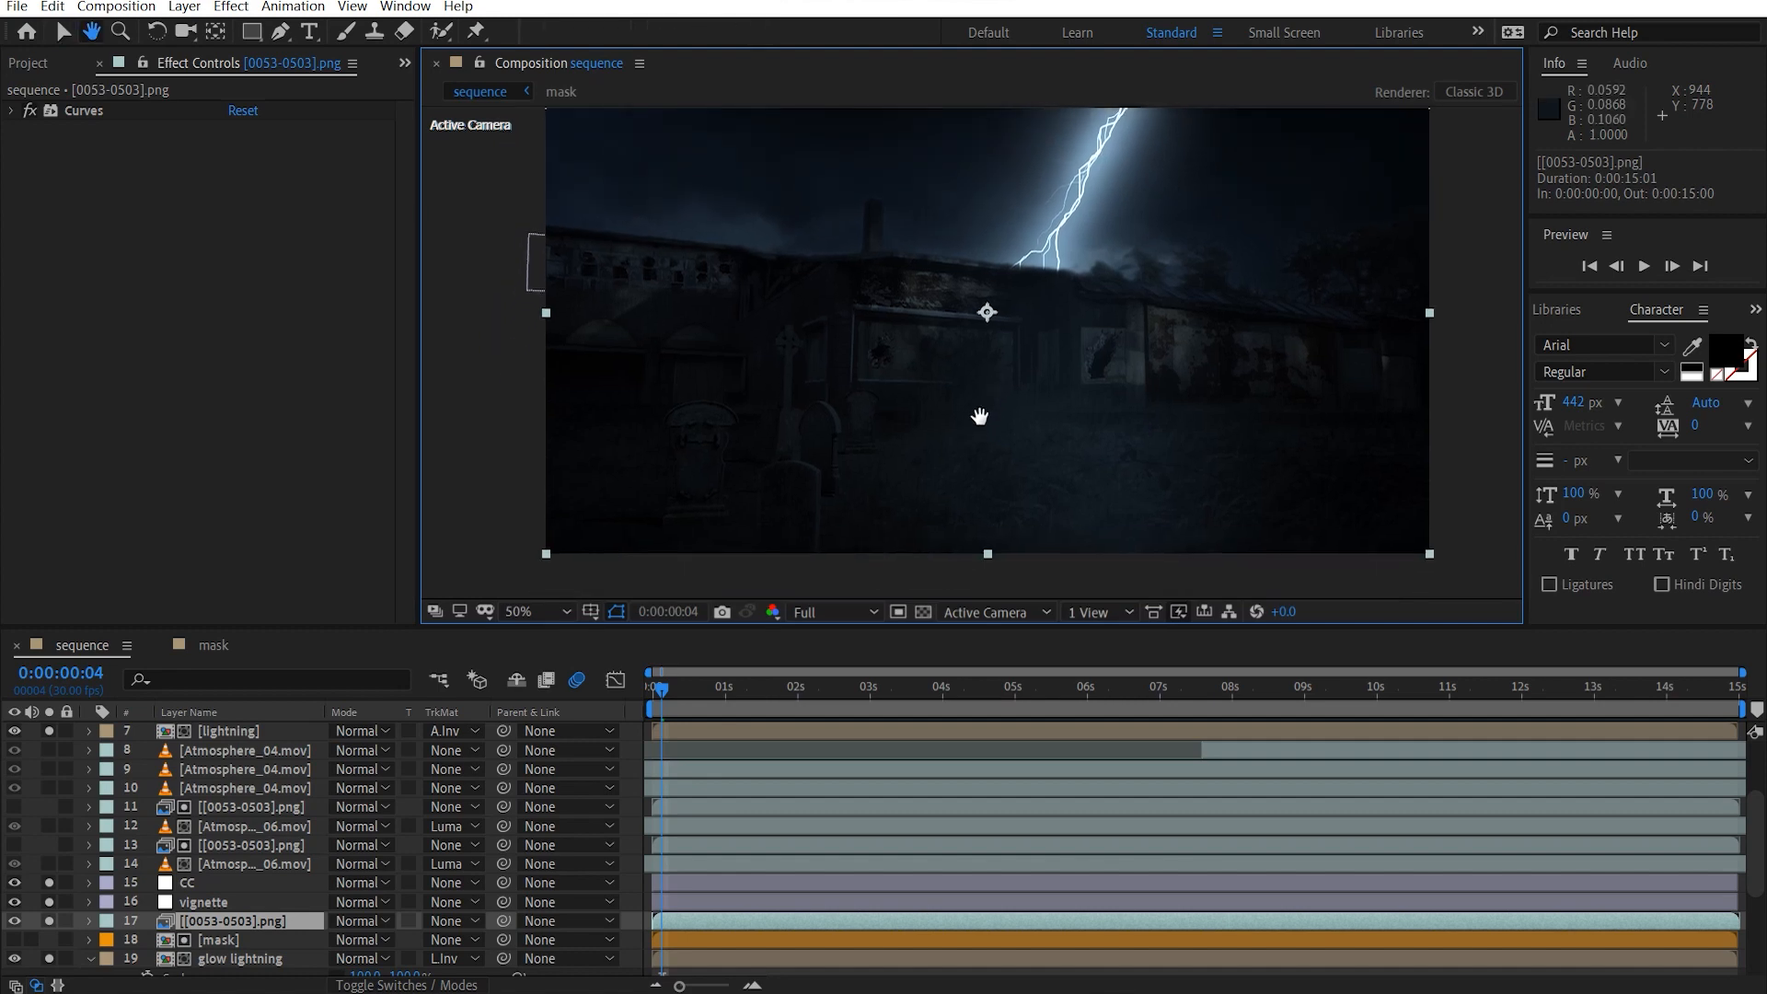
key(v)
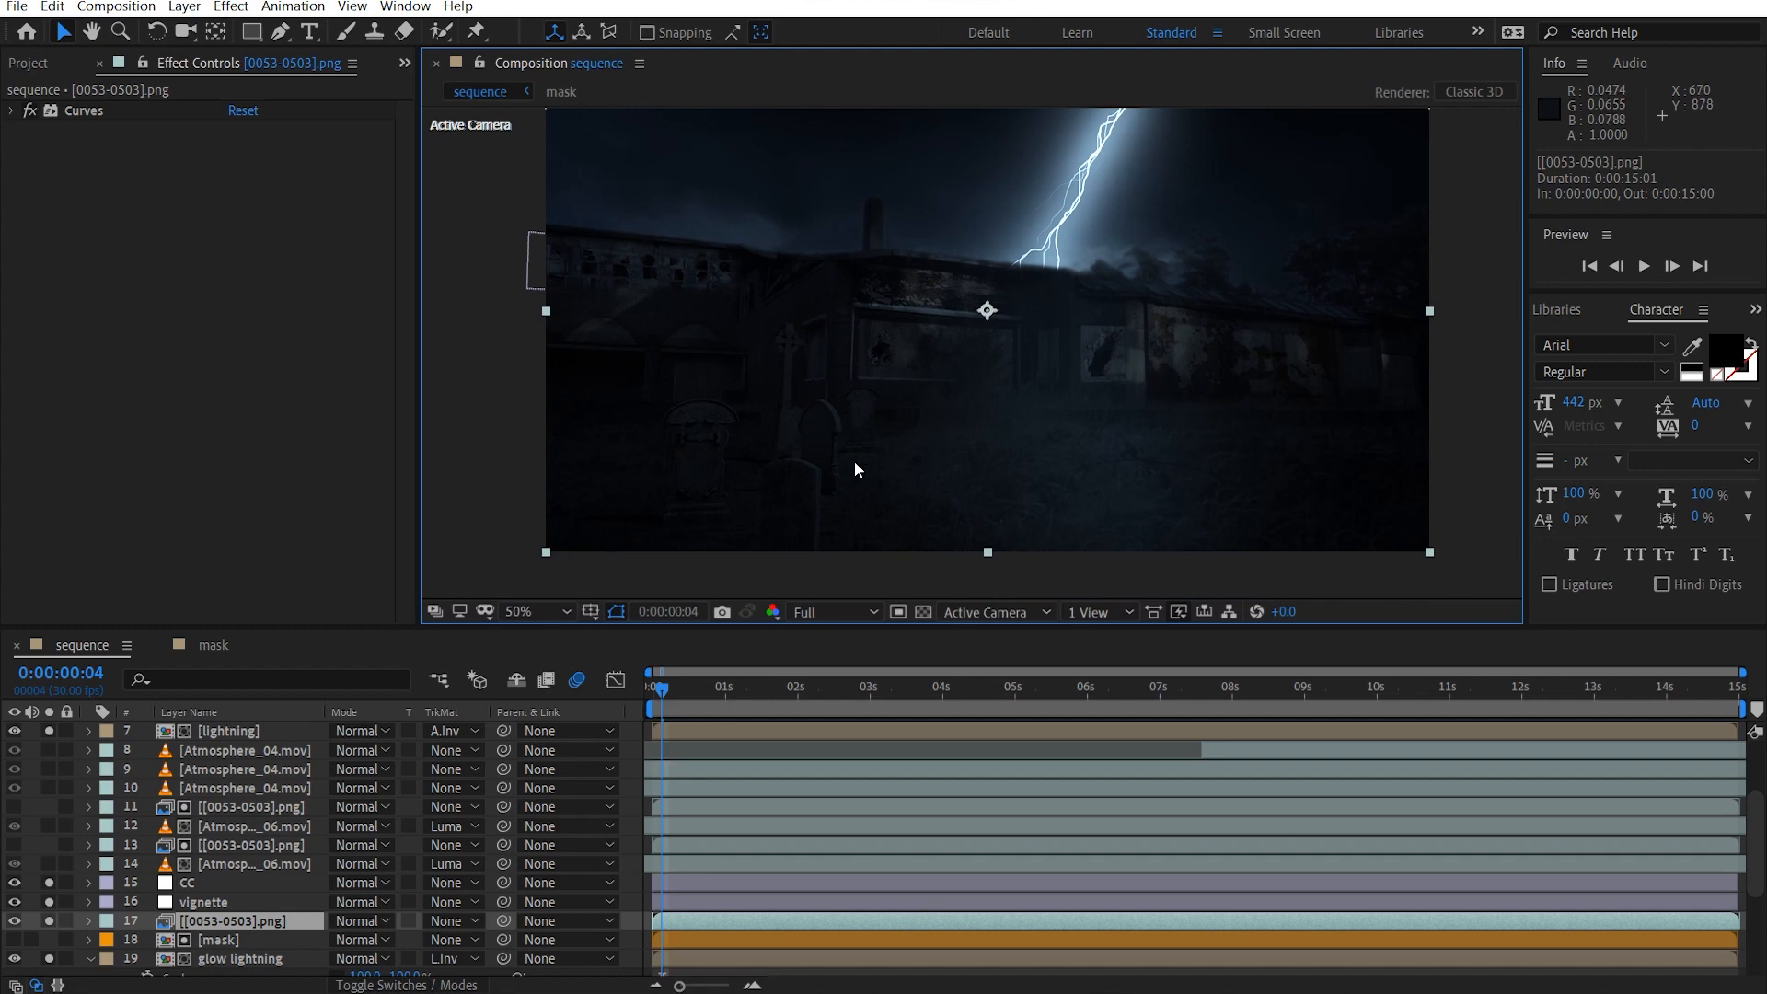
scroll(142, 805, up, 3)
scroll(196, 870, down, 2)
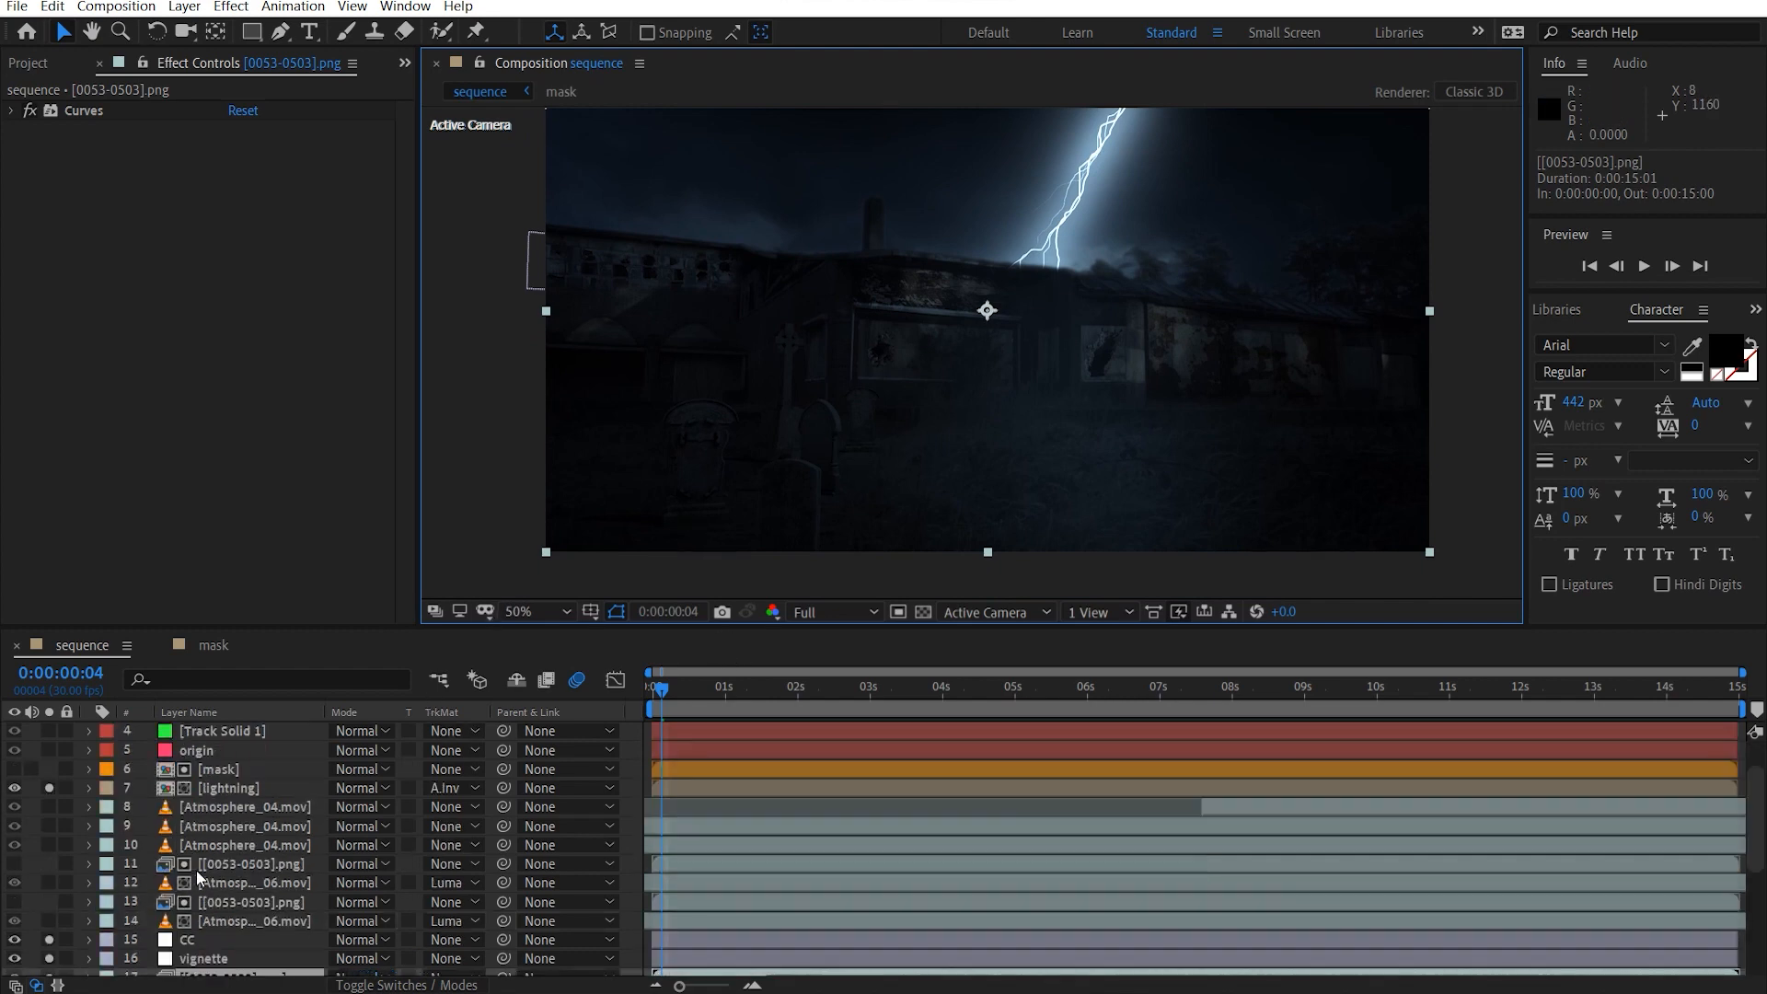
click(48, 920)
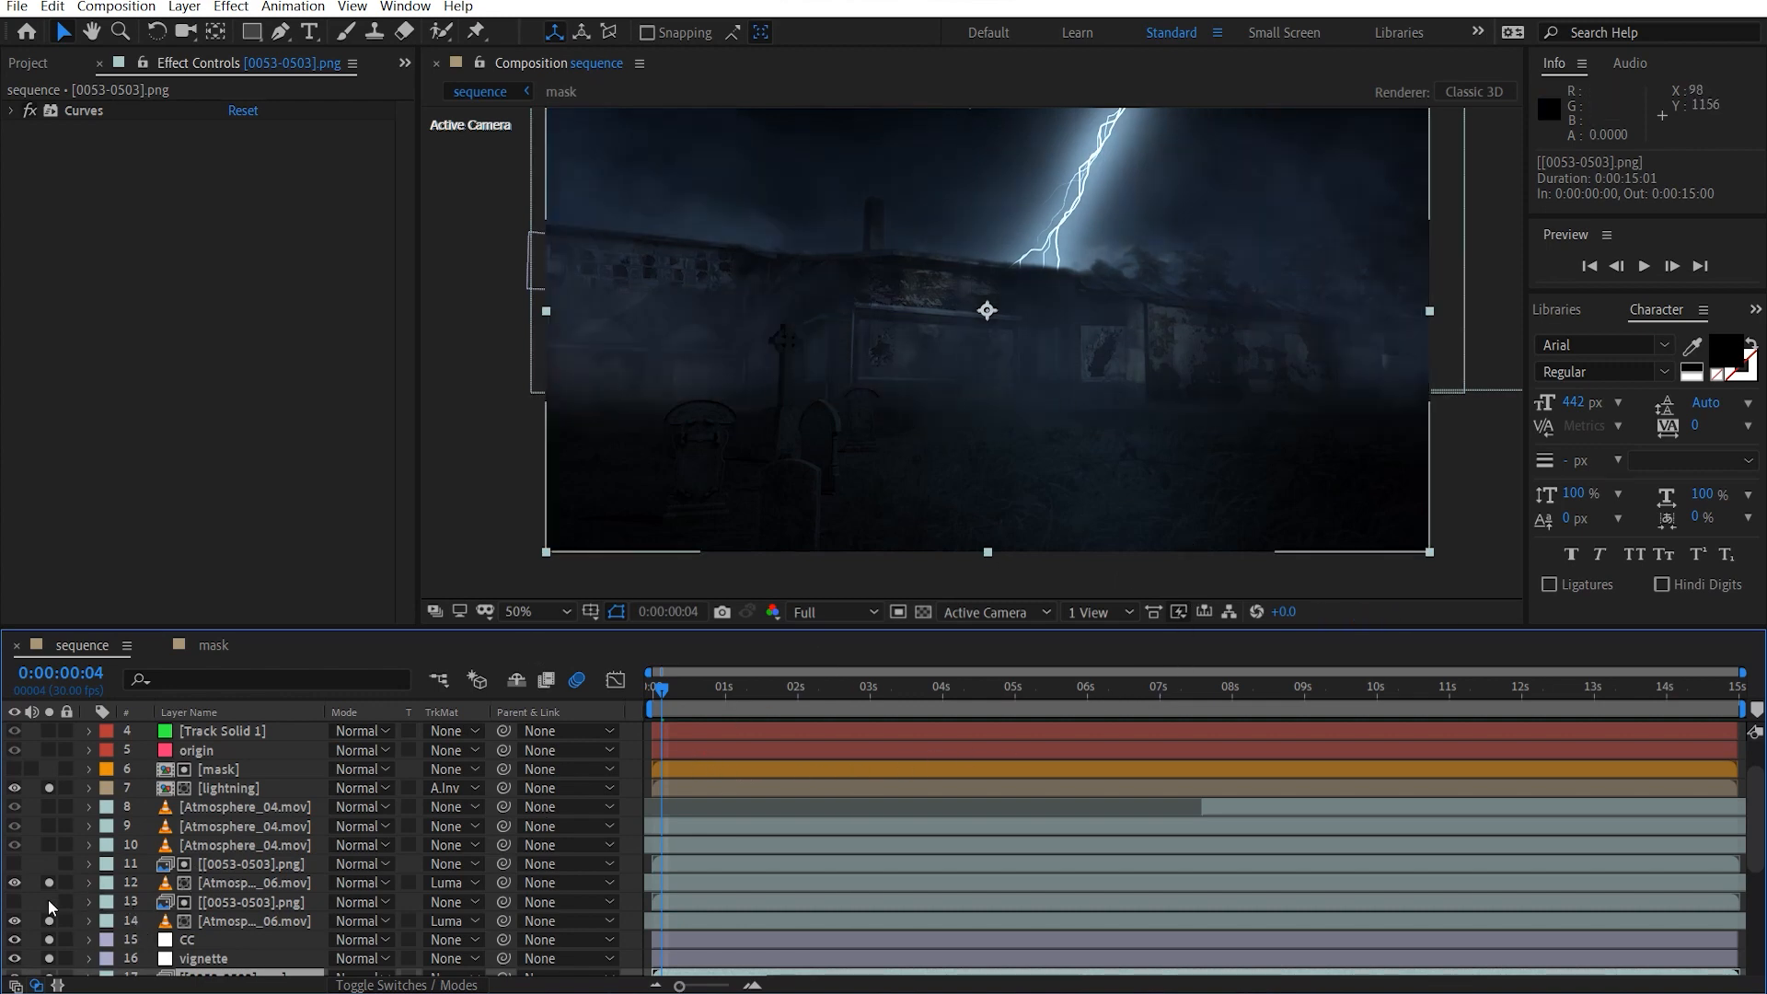
click(235, 885)
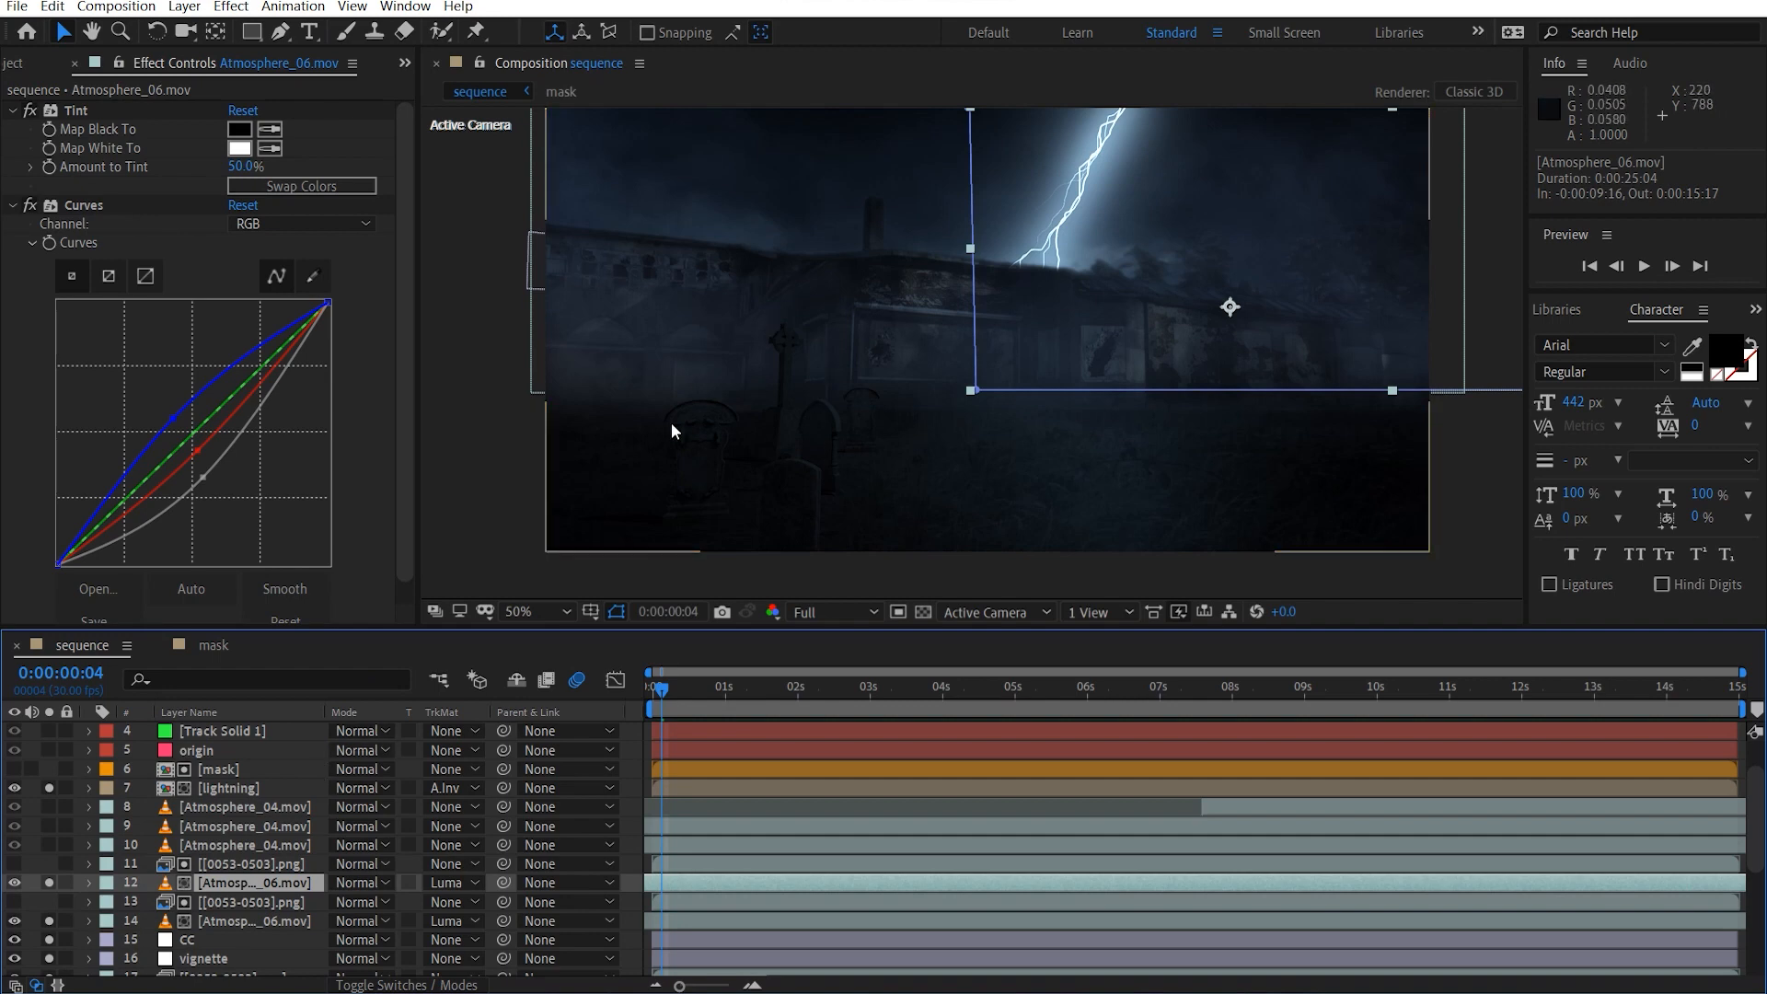
Isolate the upper Atmosphere_06.mov layer by turning off solo on all other layers, including the lightning.
scroll(42, 874, down, 3)
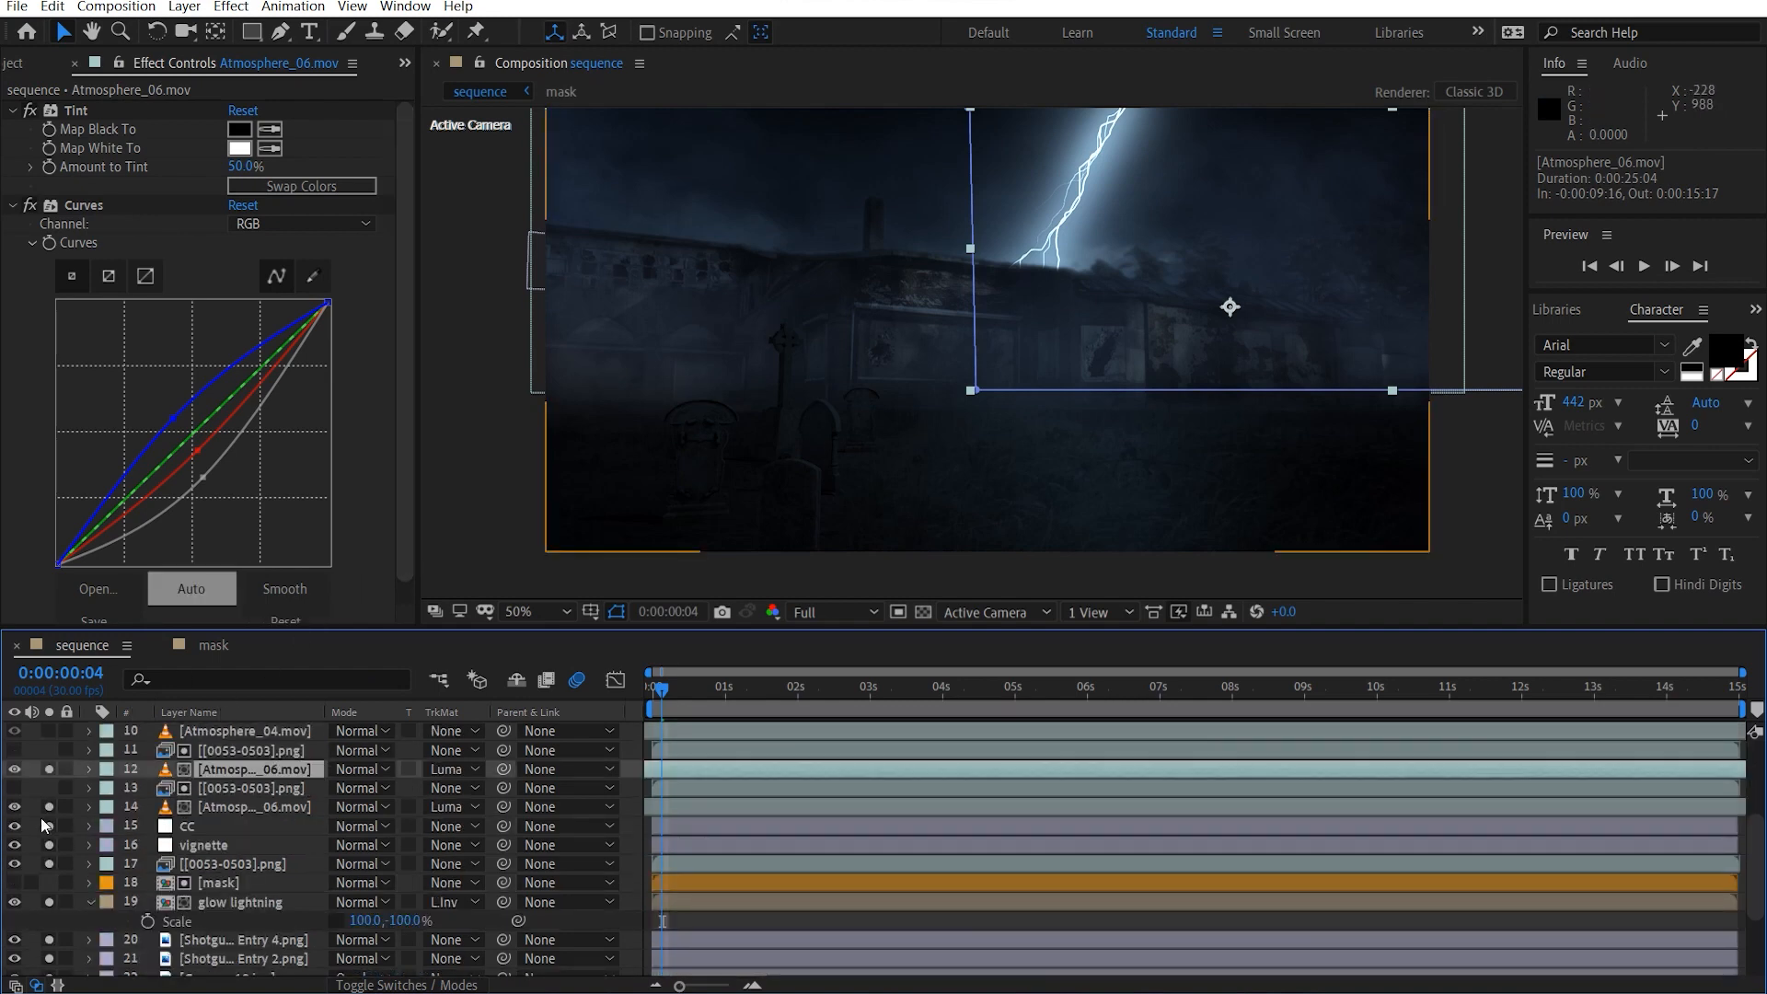
drag(46, 808, 46, 974)
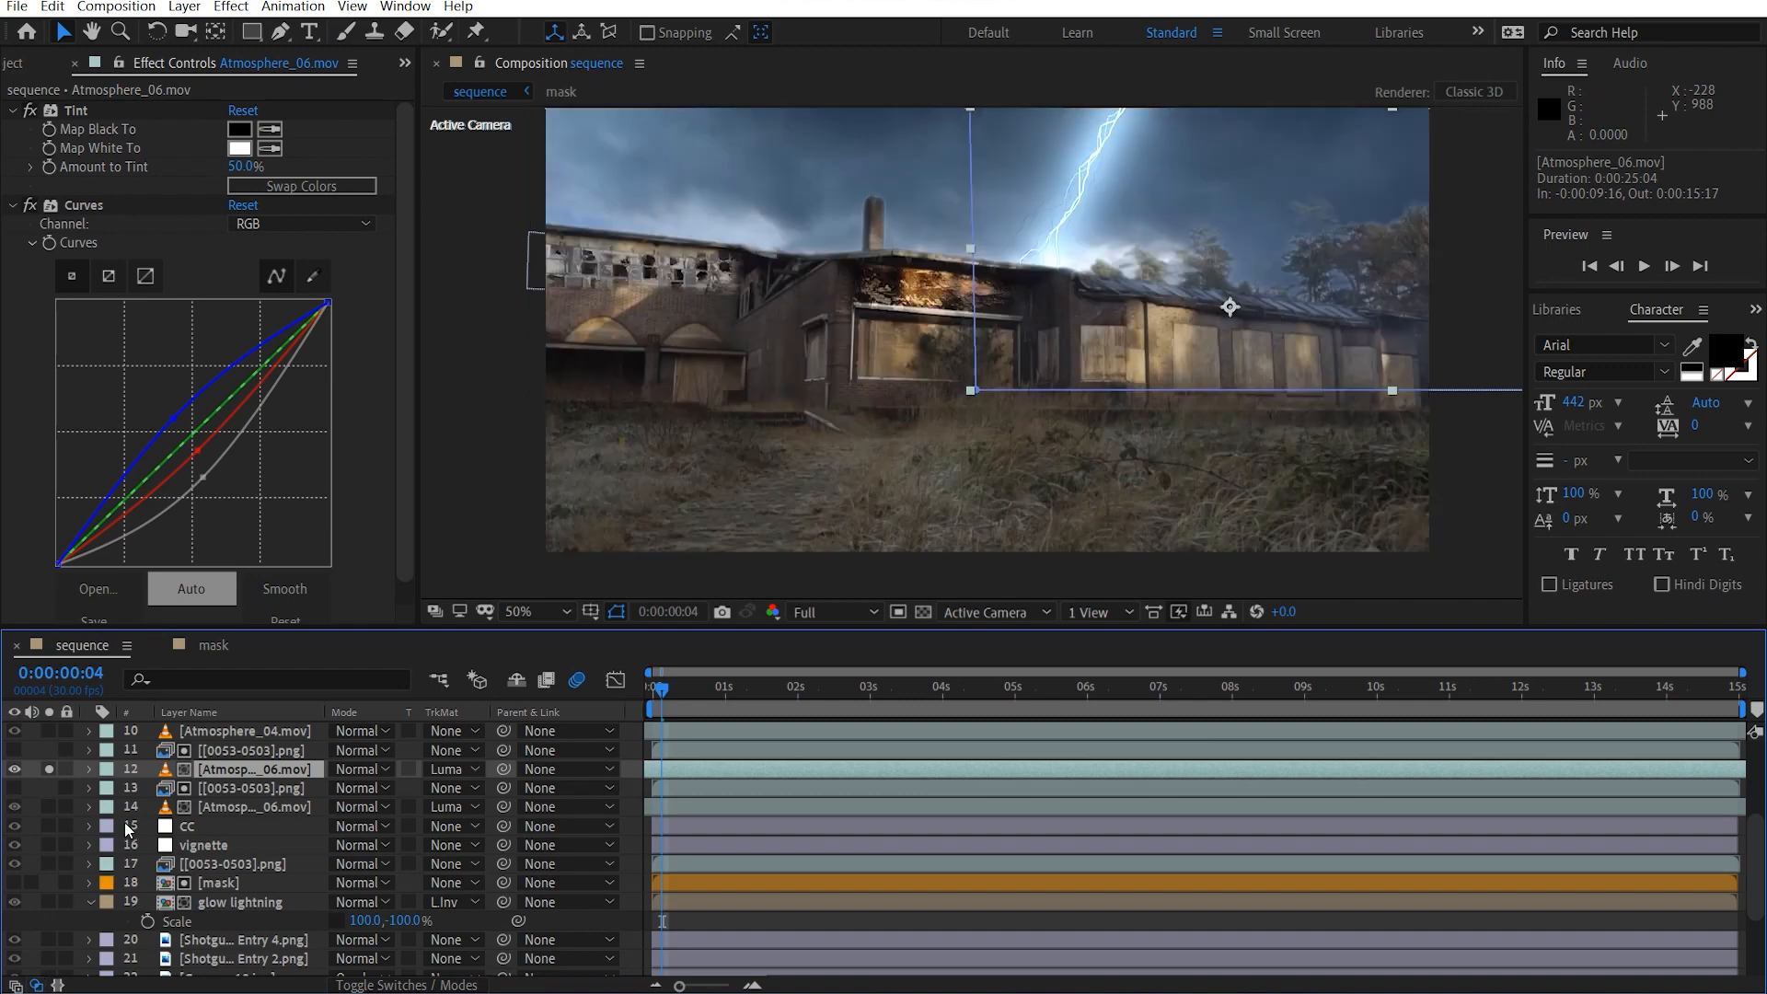
scroll(124, 822, down, 4)
click(48, 871)
drag(49, 889, 49, 966)
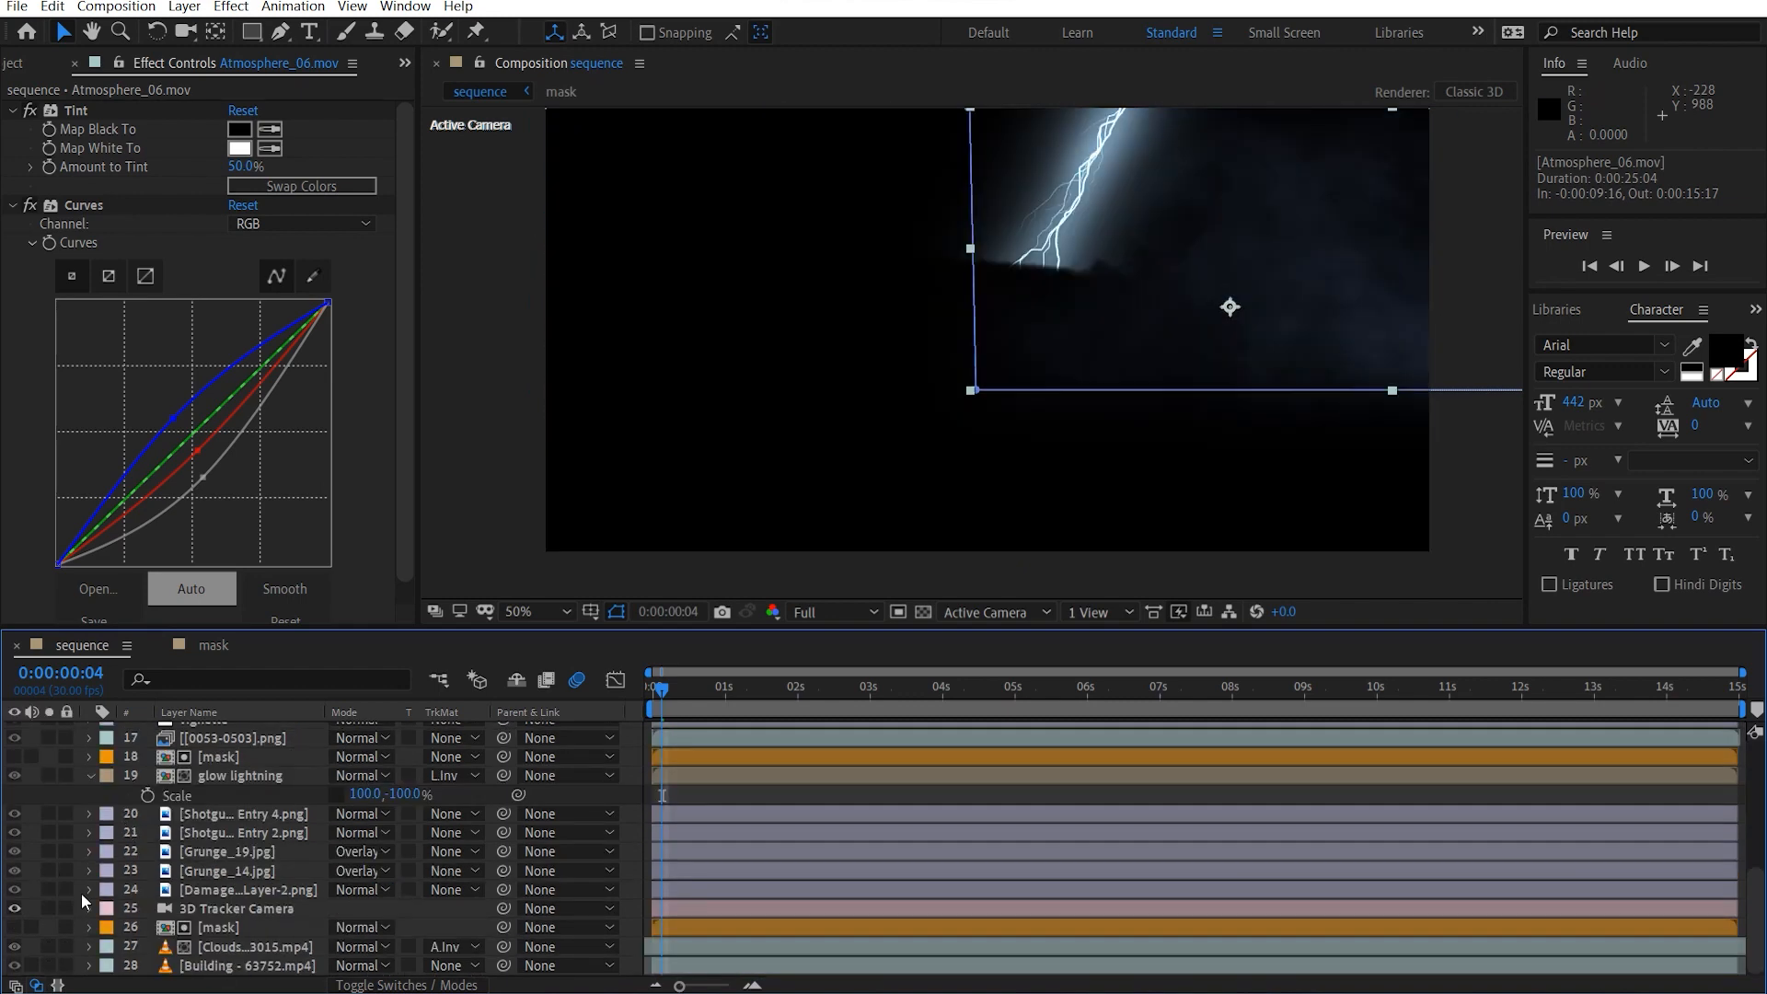
scroll(85, 893, up, 8)
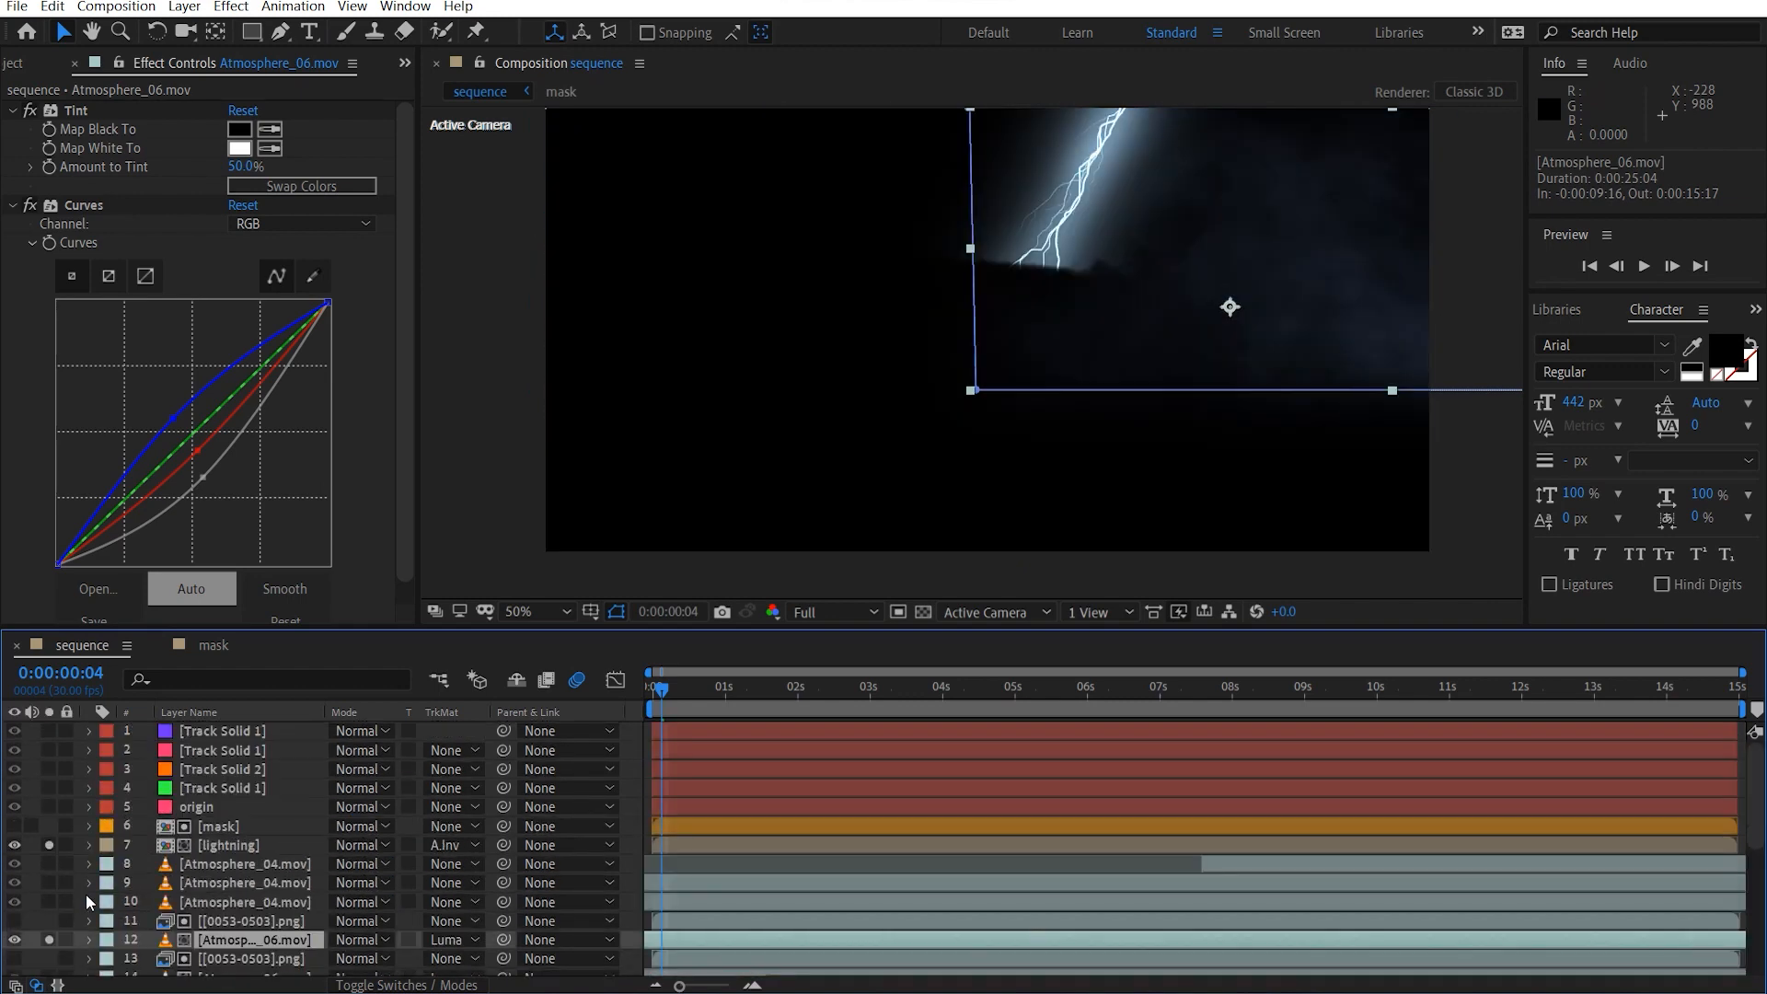
click(49, 845)
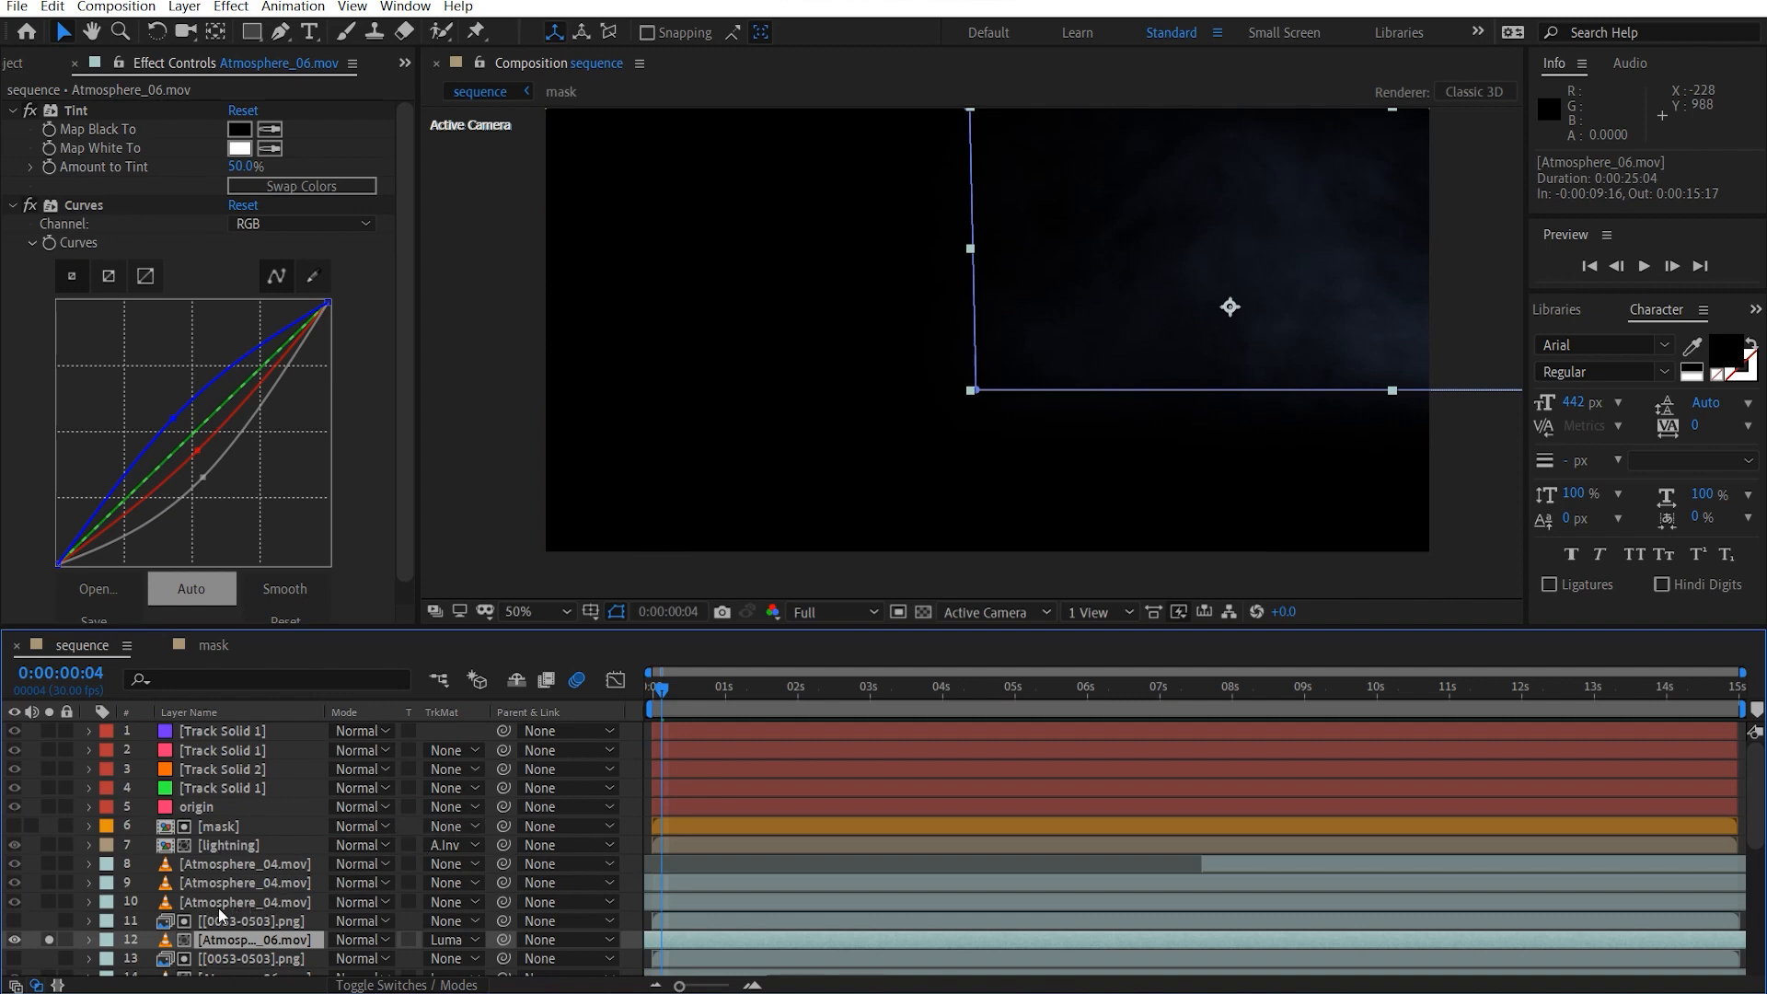
Check the isolated fog against the transparency grid, hide the grid, and solo the lower Atmosphere_06.mov layer too.
scroll(168, 886, down, 1)
scroll(169, 886, down, 1)
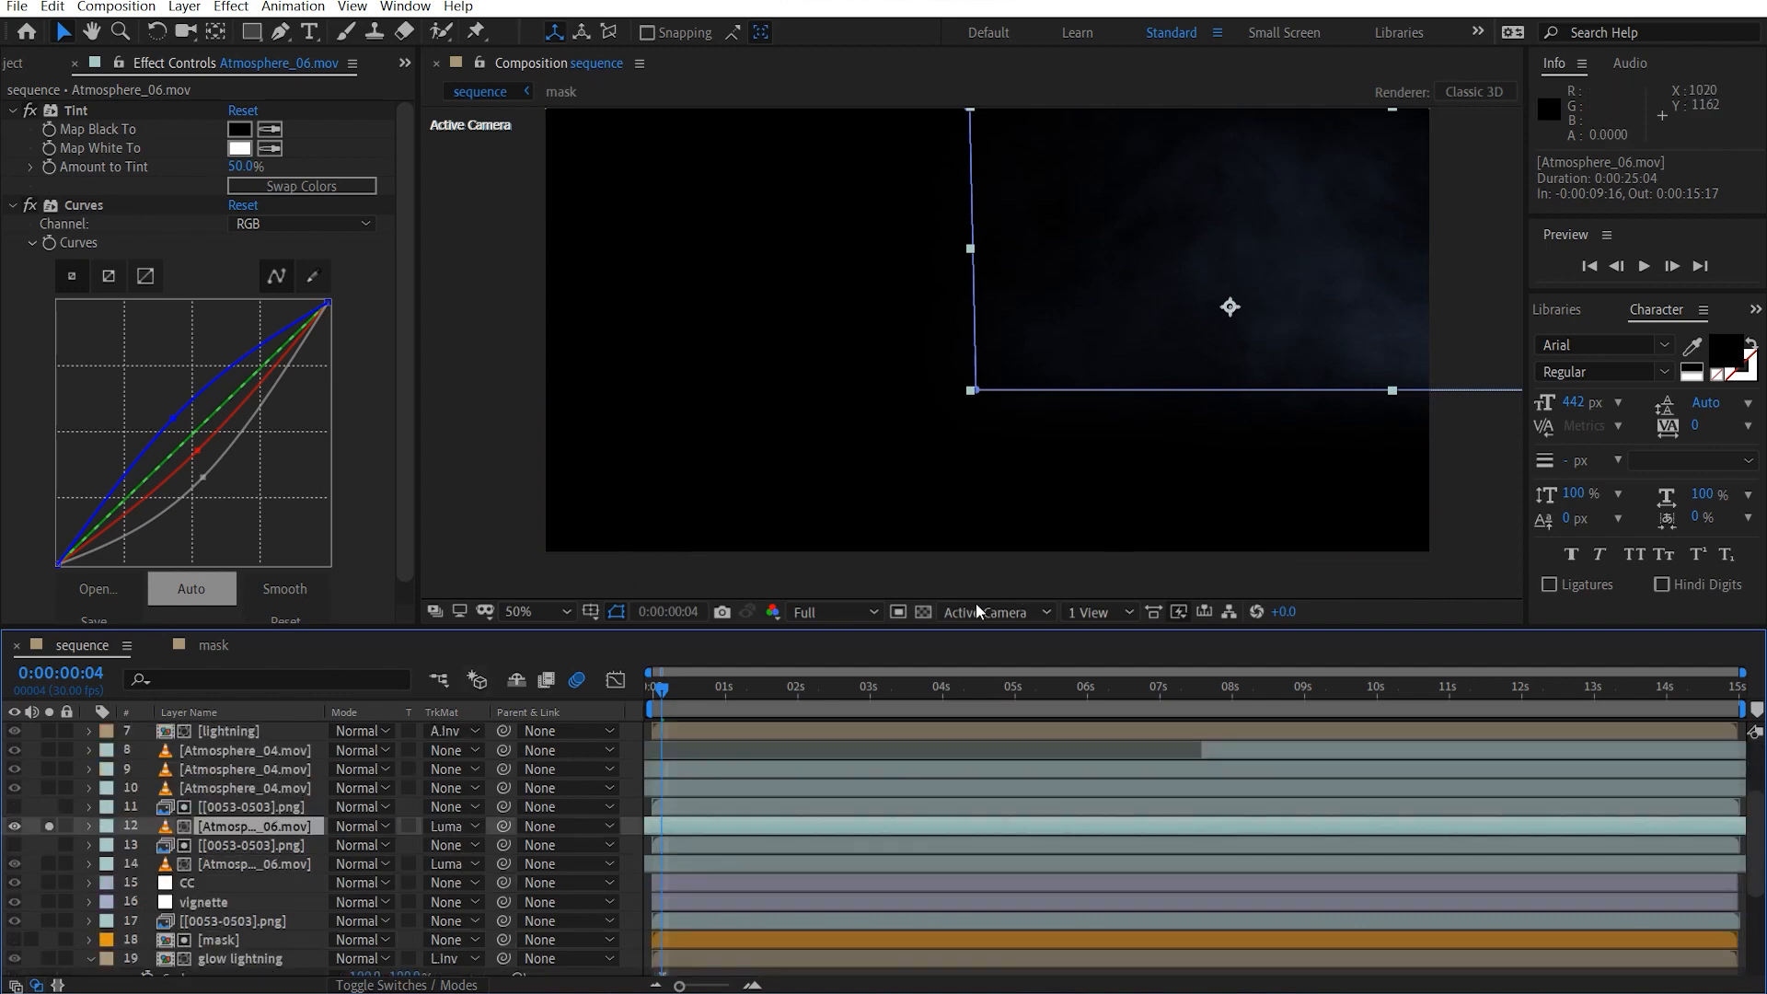
click(923, 612)
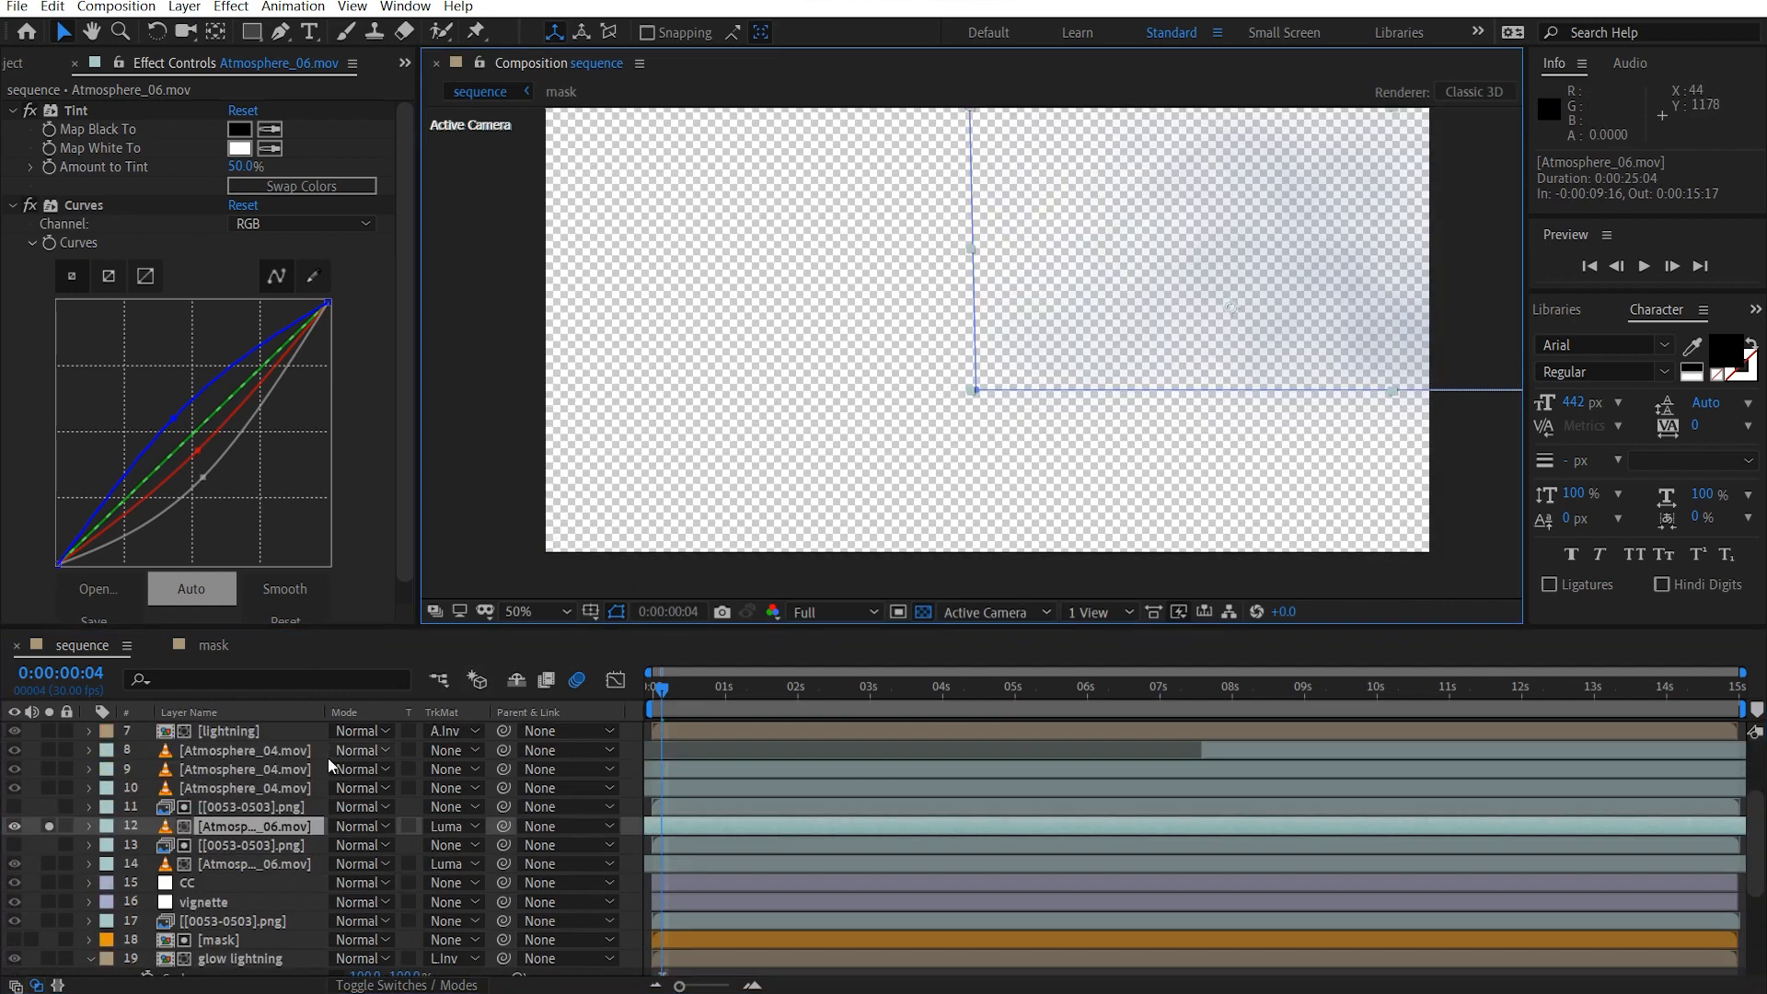
click(49, 865)
click(922, 612)
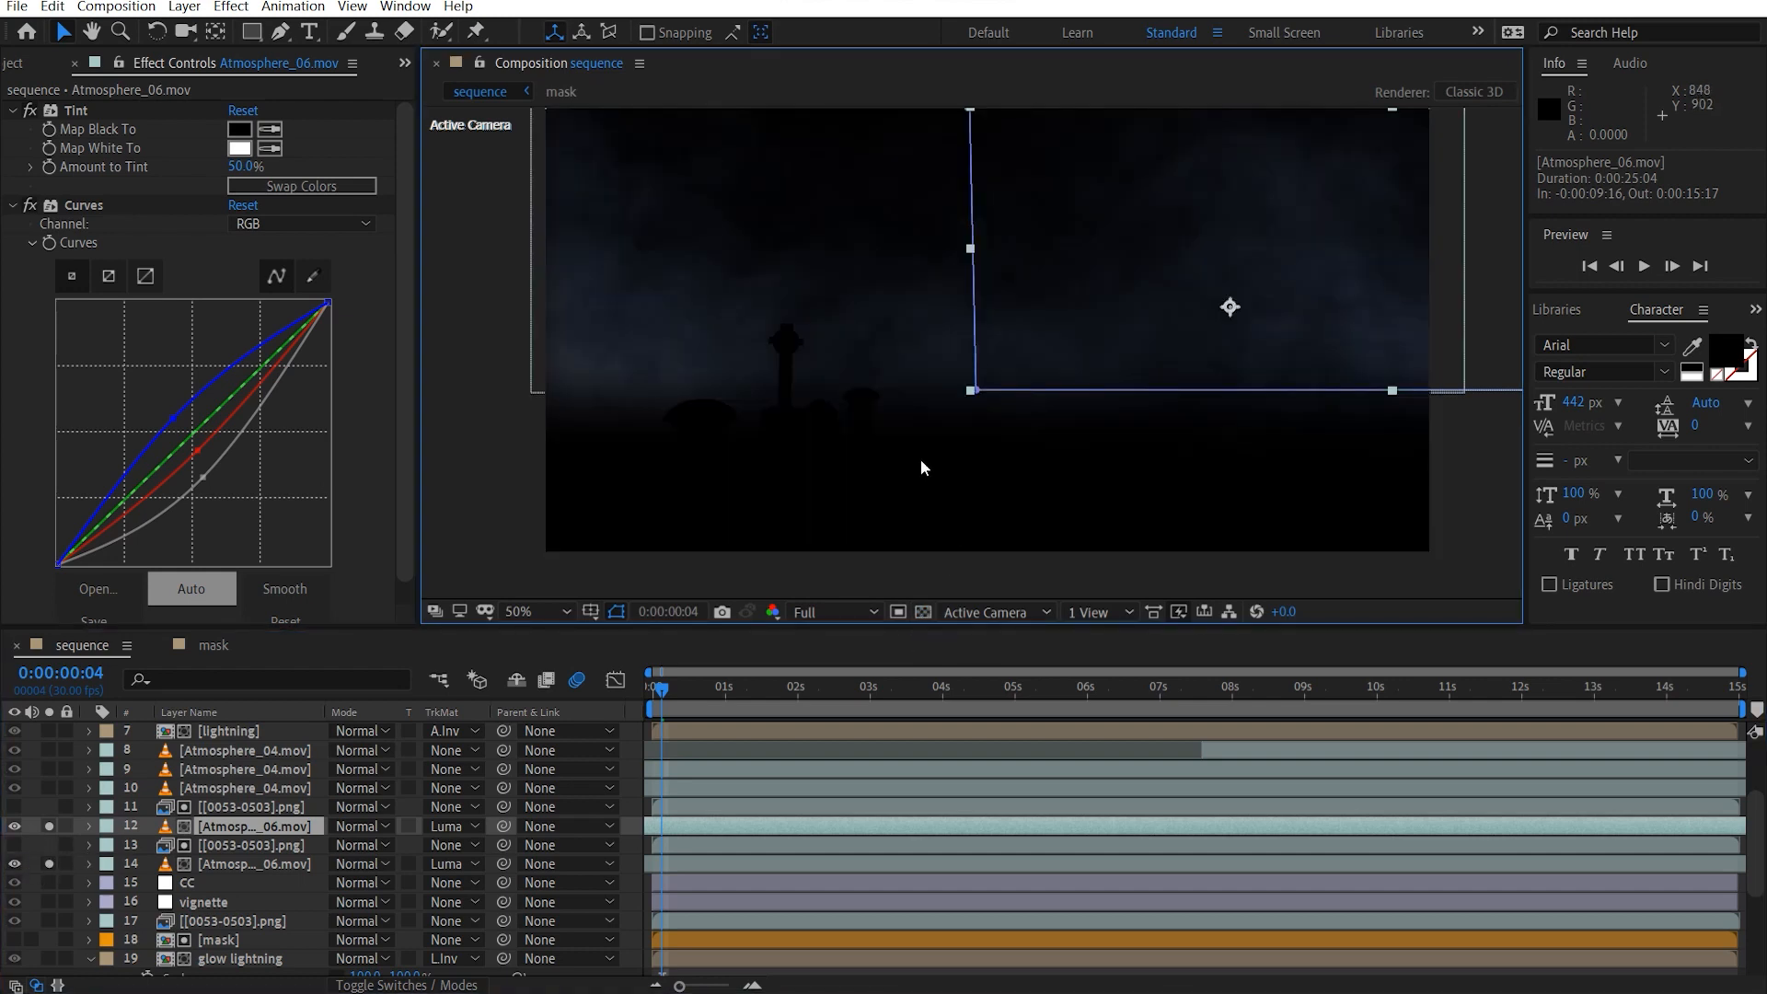
Inspect the cross and gravestone cut-outs in the fog, and turn off solo on both Atmosphere_06.mov layers.
drag(742, 406, 824, 386)
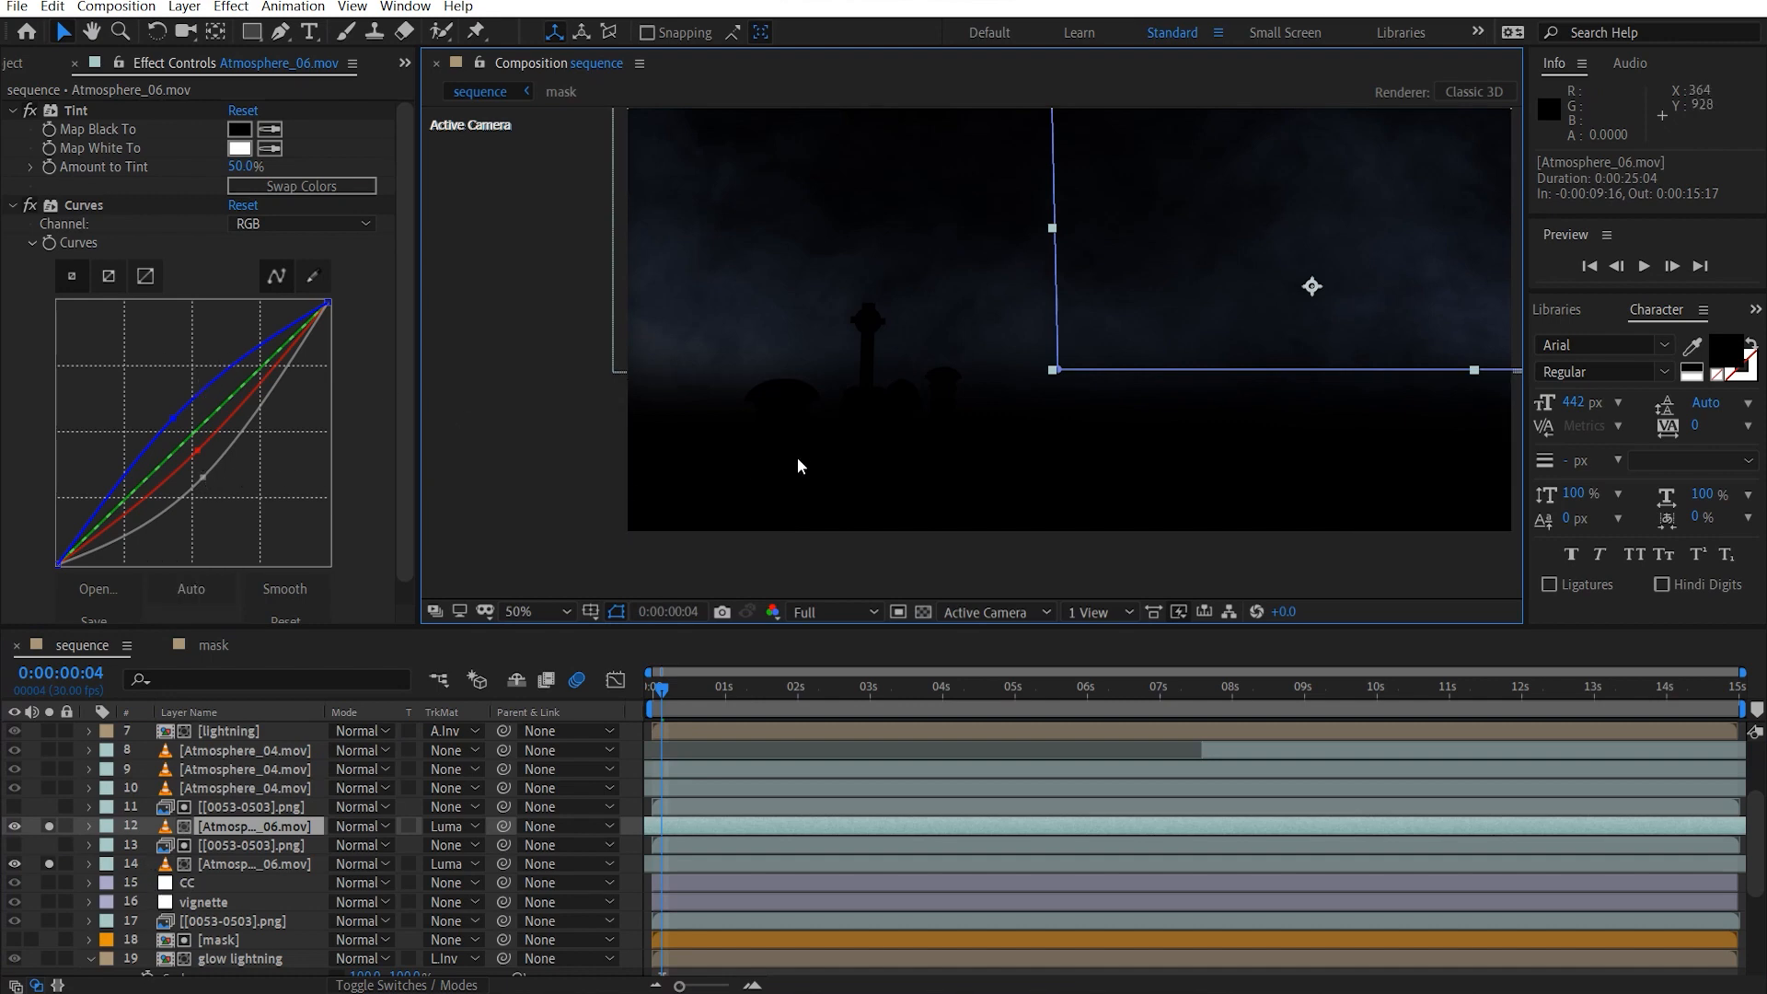
scroll(803, 422, up, 2)
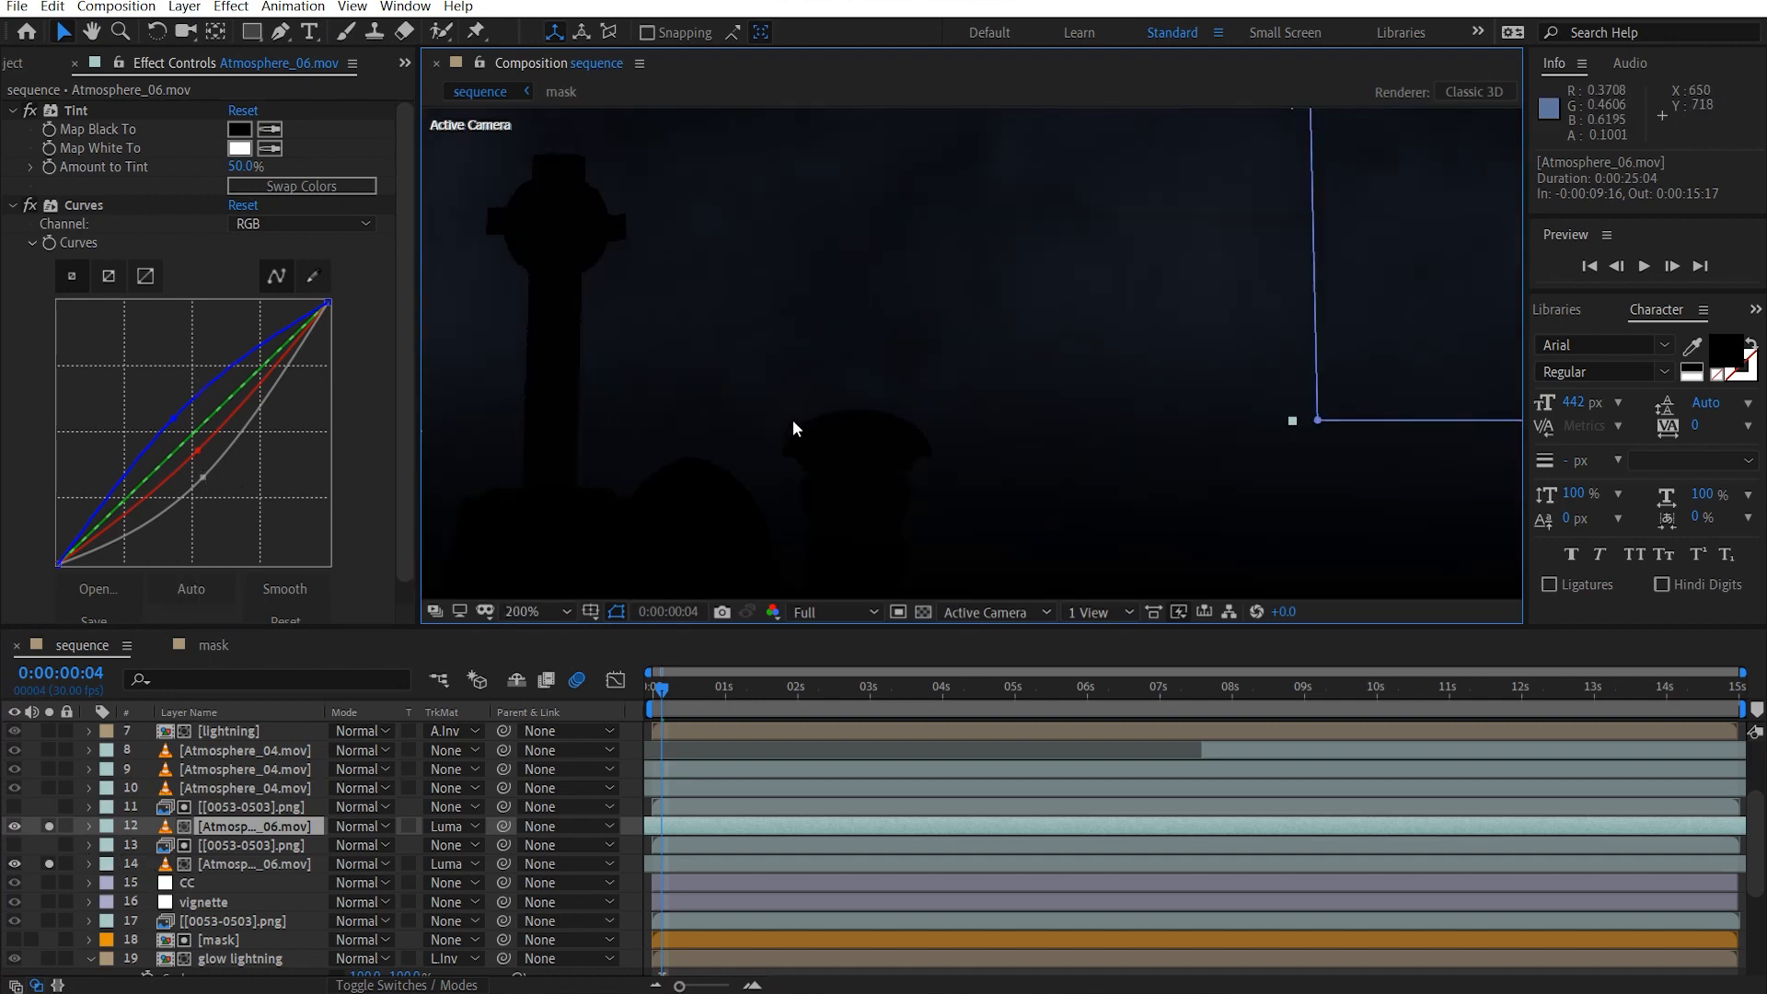
drag(832, 428, 1112, 515)
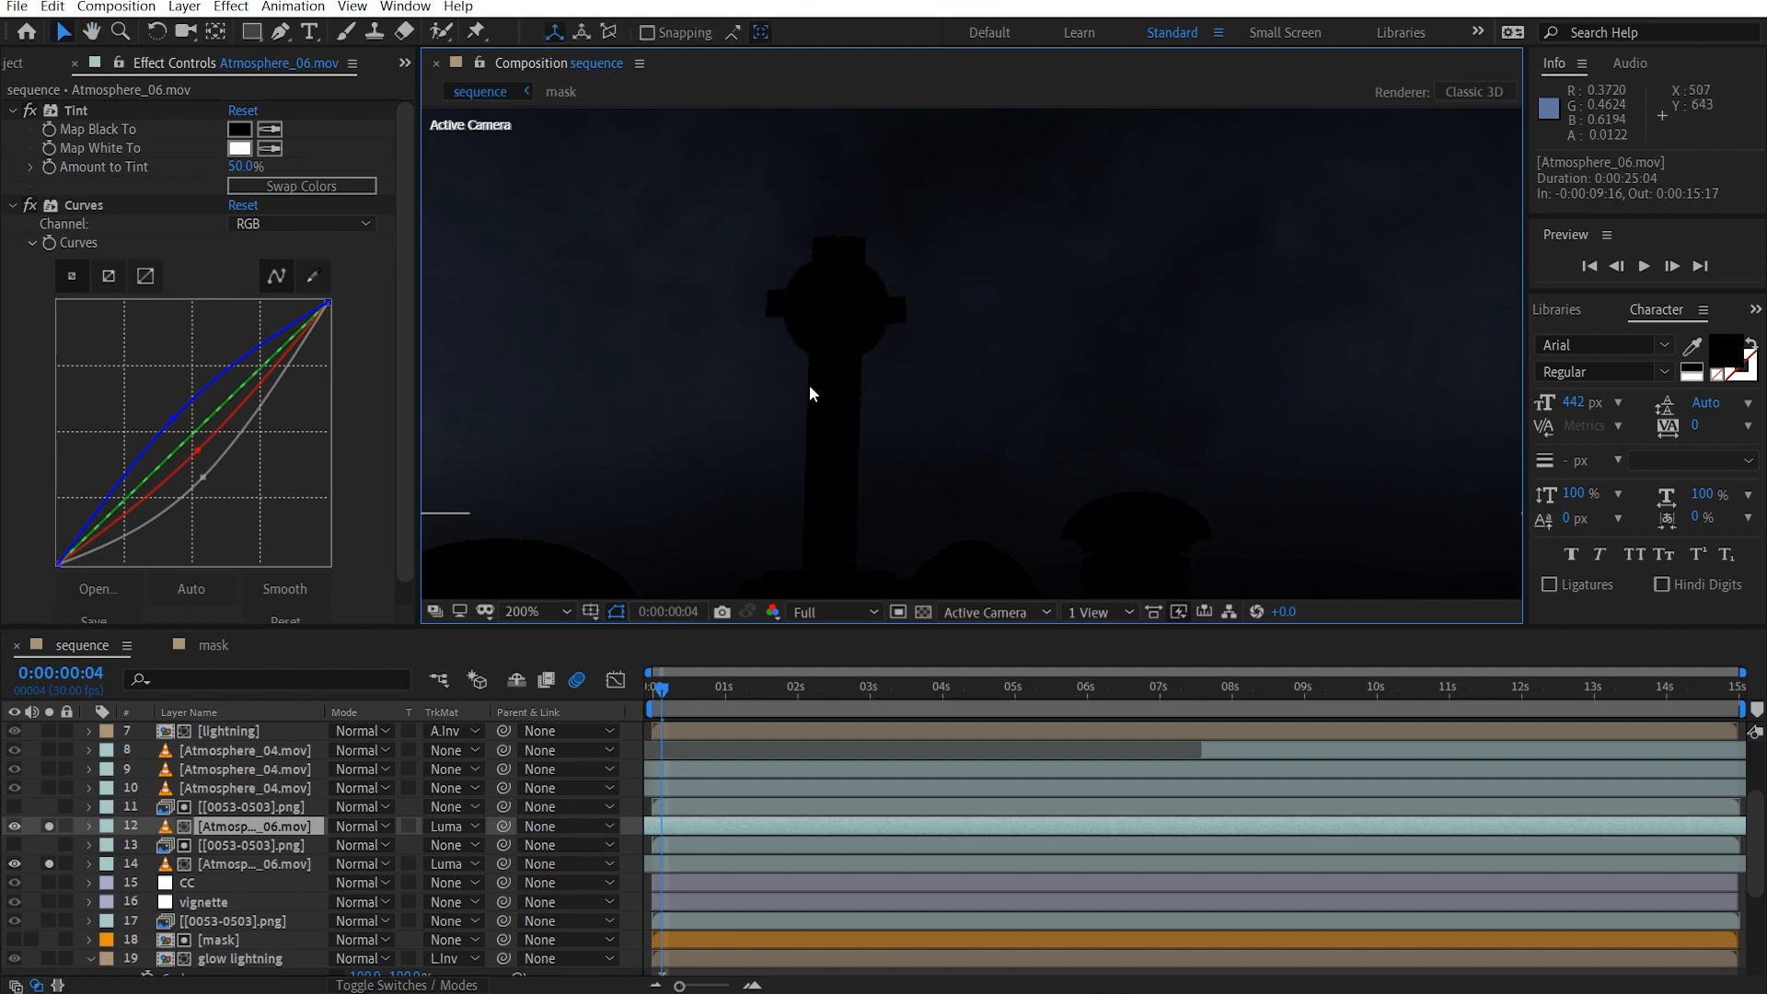
scroll(841, 317, down, 2)
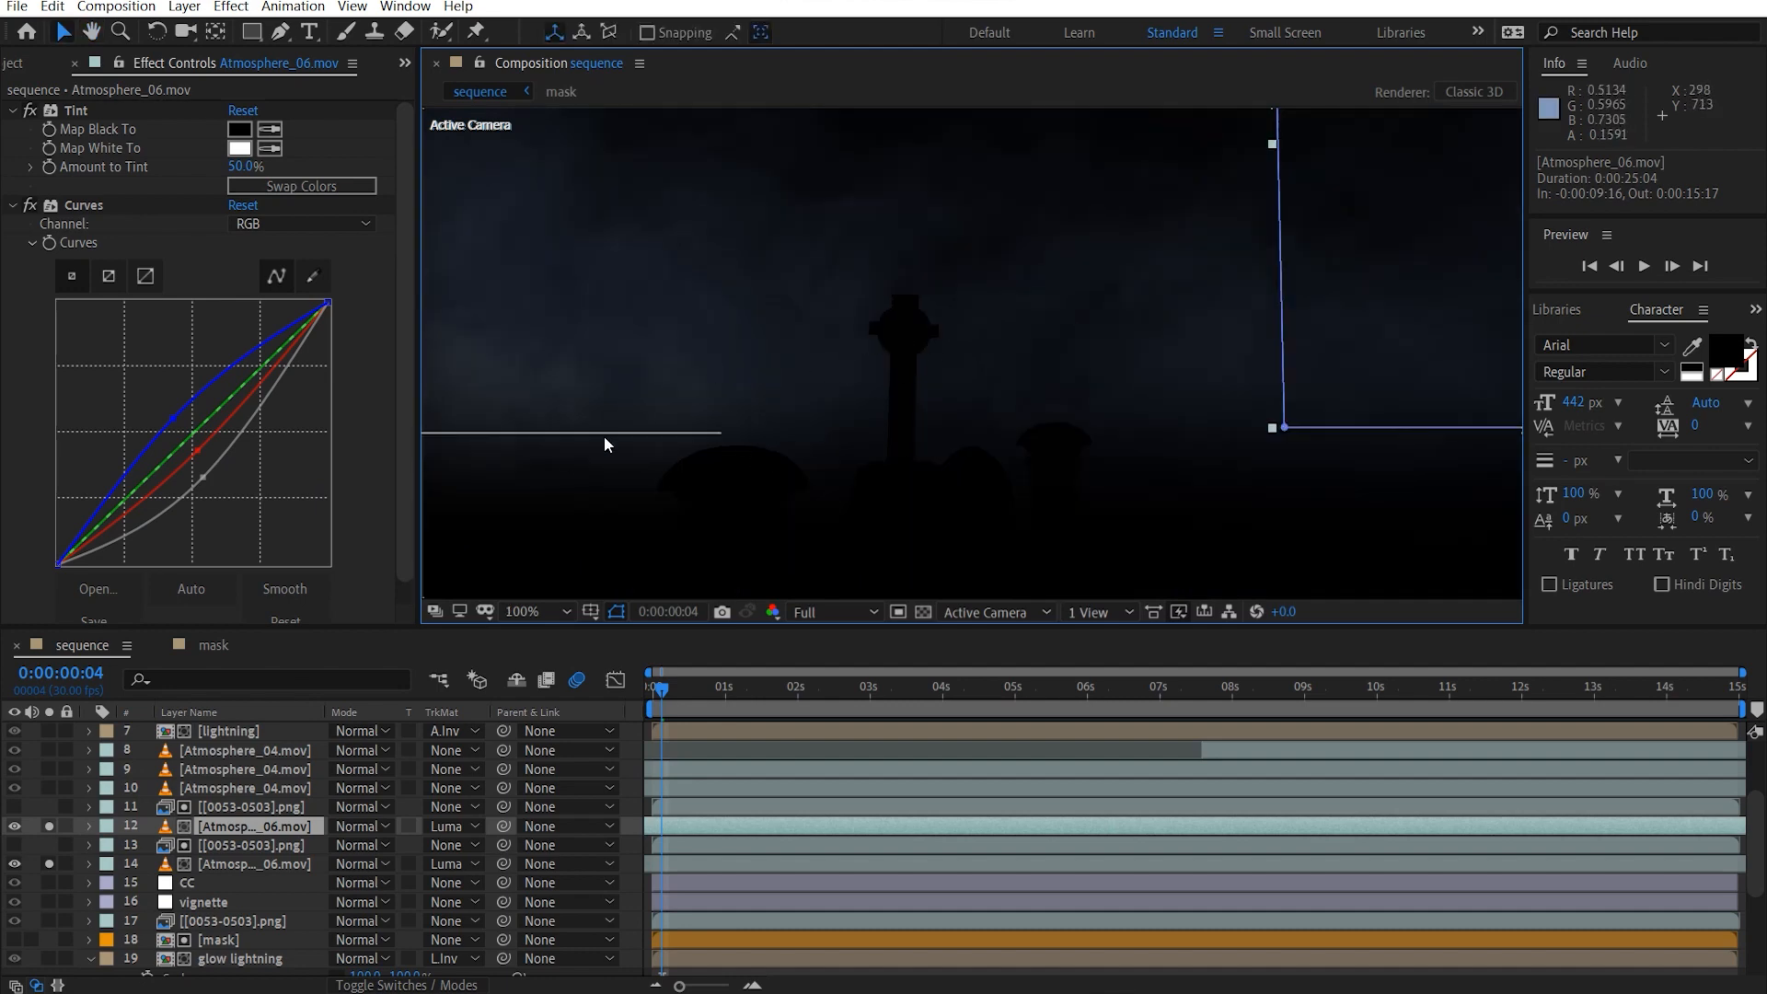
click(50, 863)
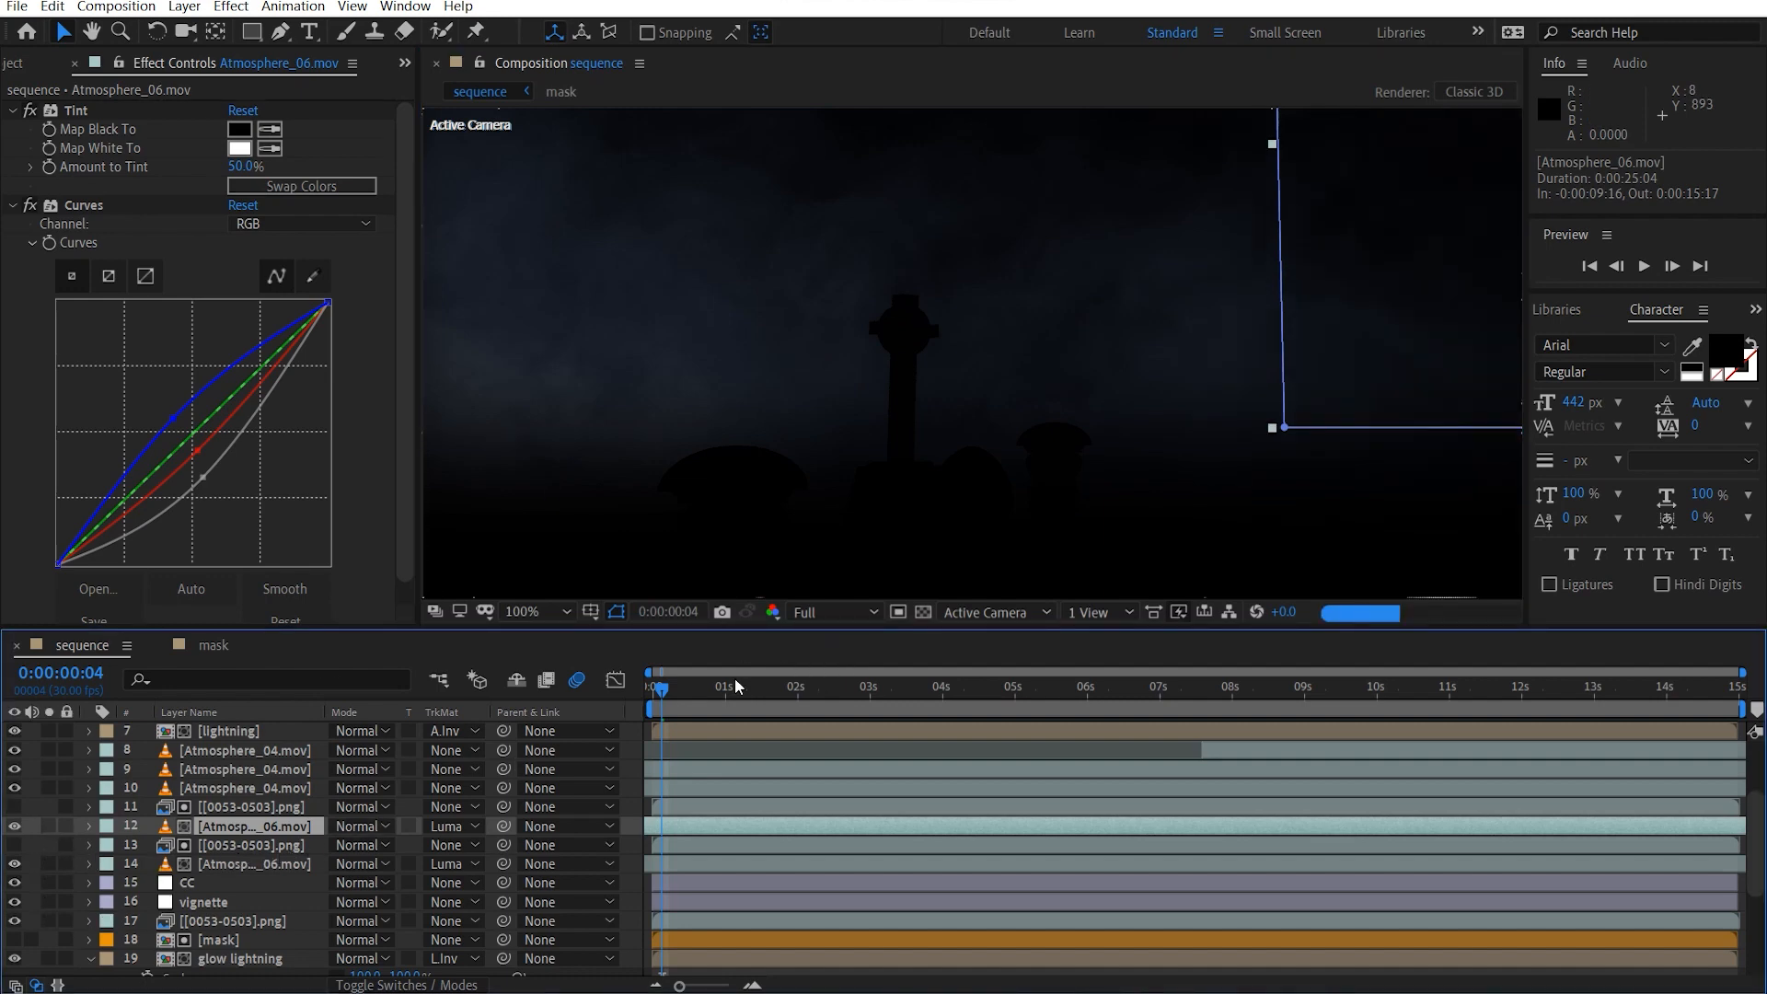
Set the lower Atmosphere_06.mov layer to No Track Matte.
click(230, 846)
click(466, 851)
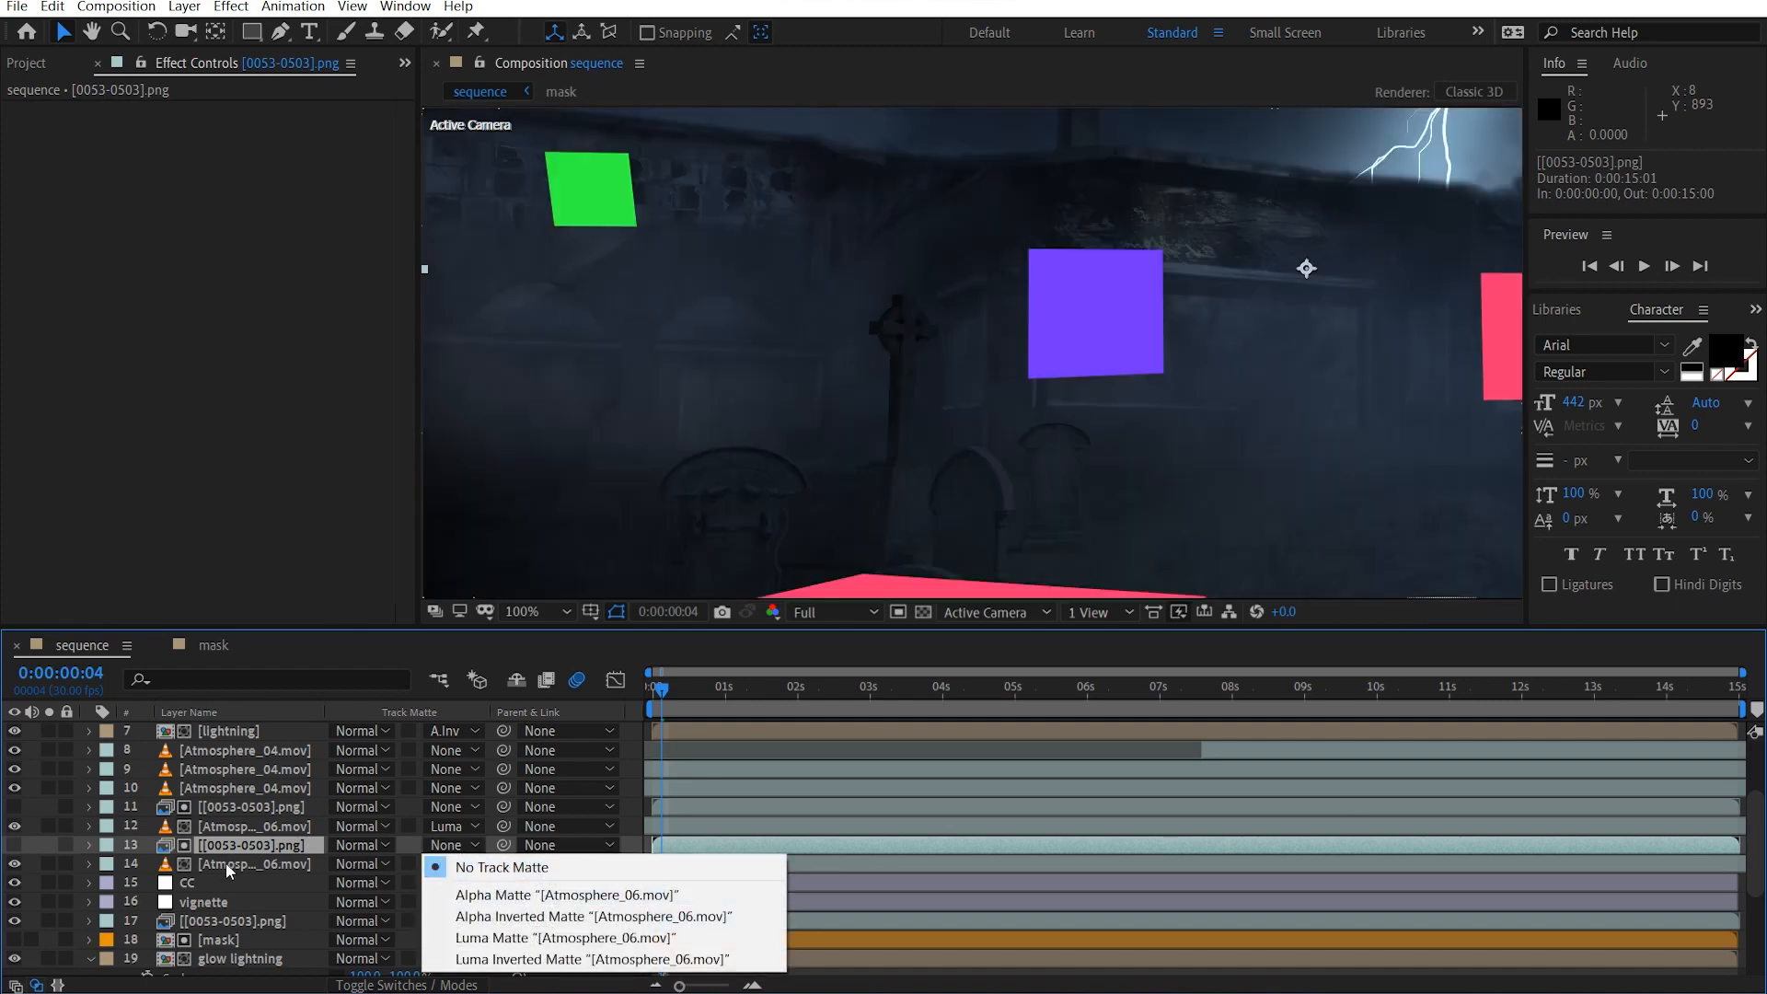
click(224, 863)
click(451, 863)
click(511, 882)
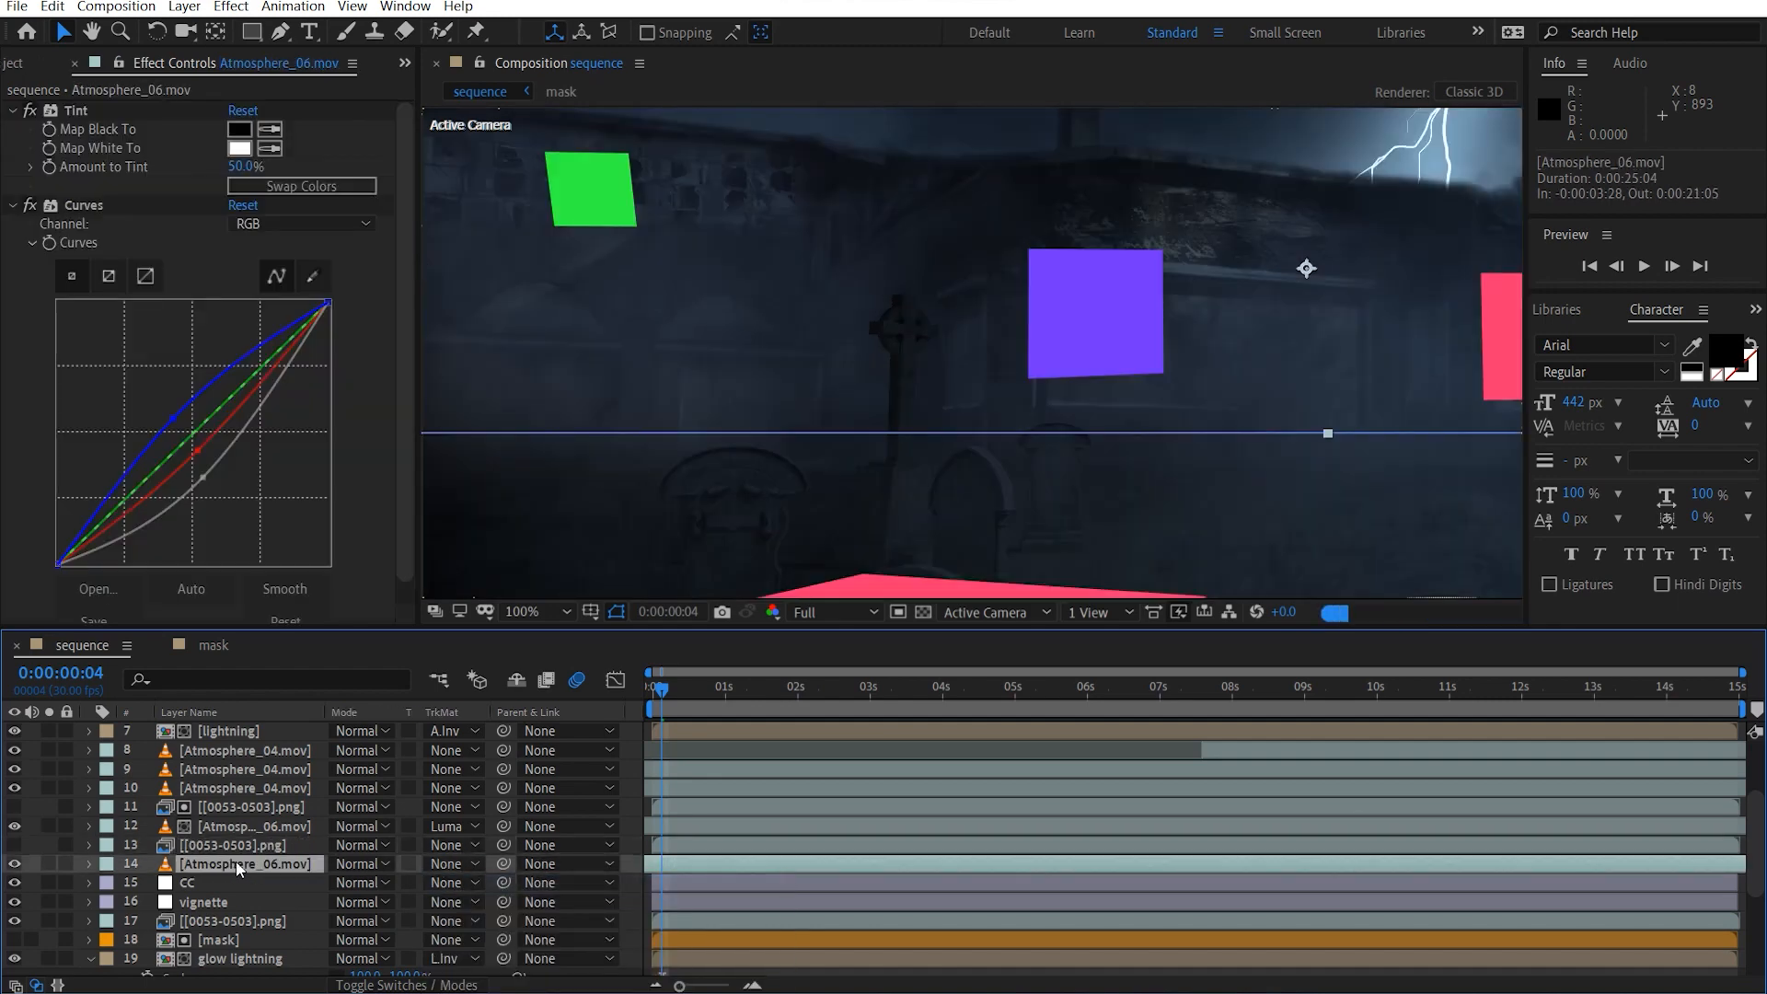
Solo the lower Atmosphere_06.mov layer and raise its Opacity to 100%.
click(49, 863)
scroll(934, 395, down, 2)
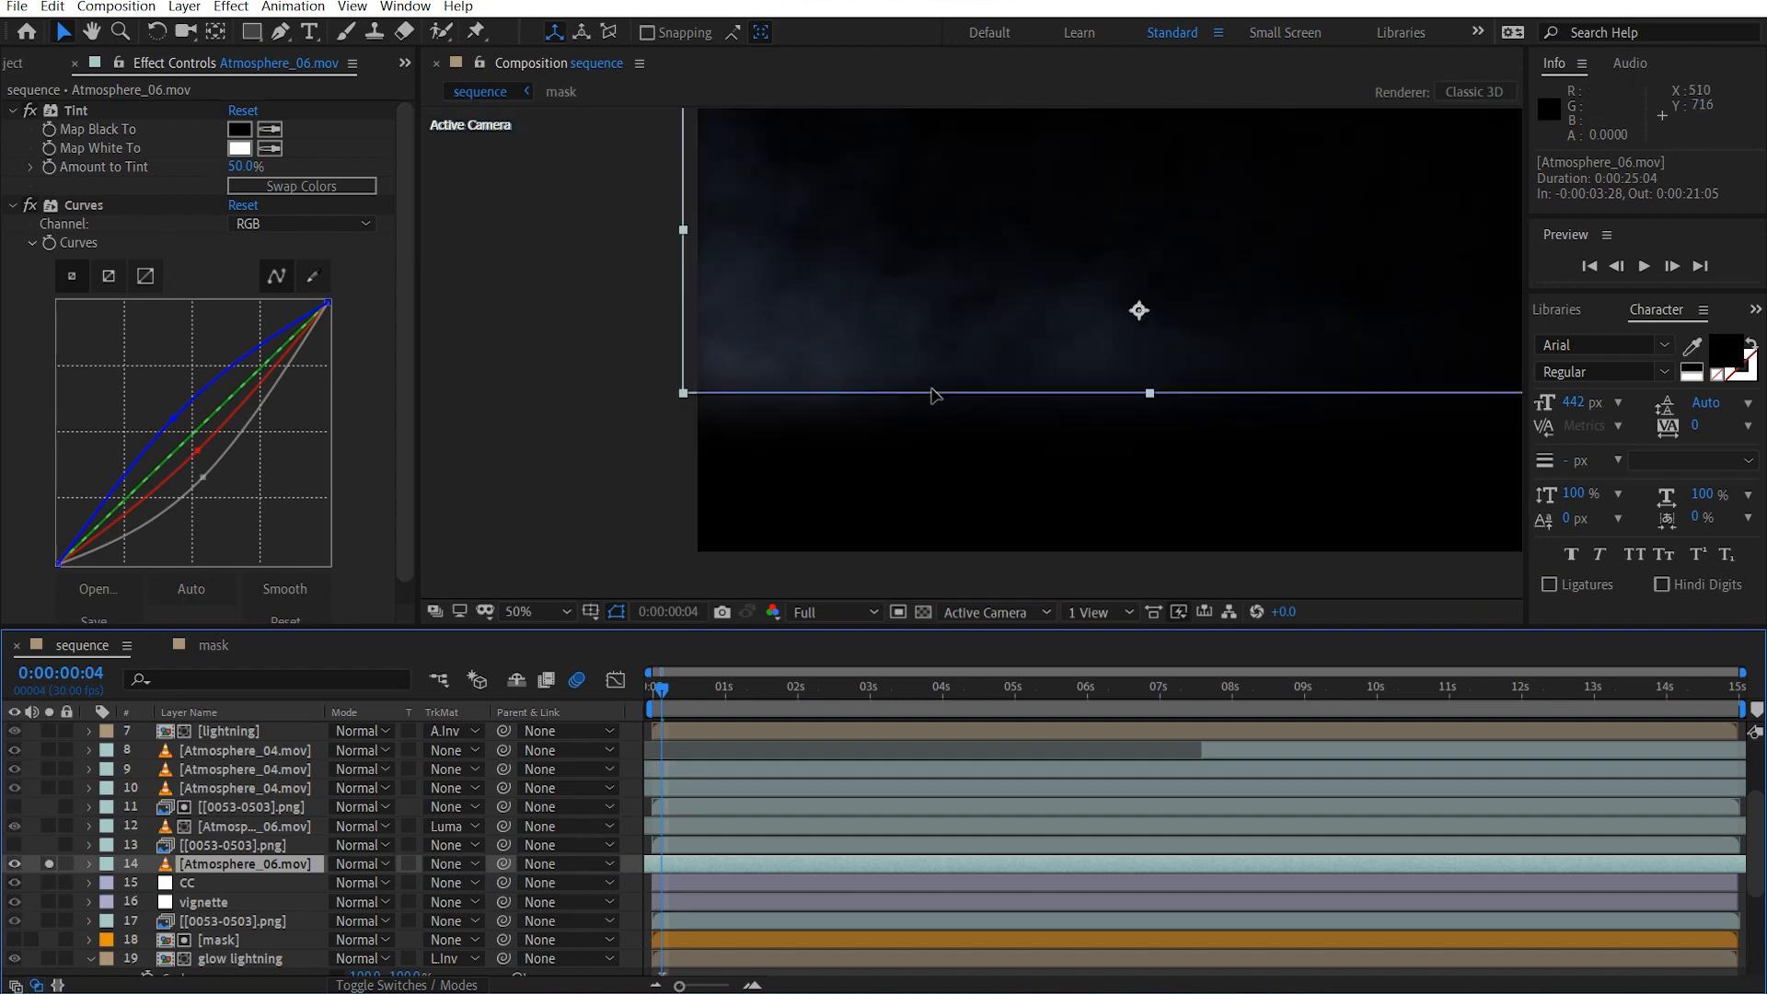
scroll(933, 395, down, 1)
scroll(930, 394, up, 1)
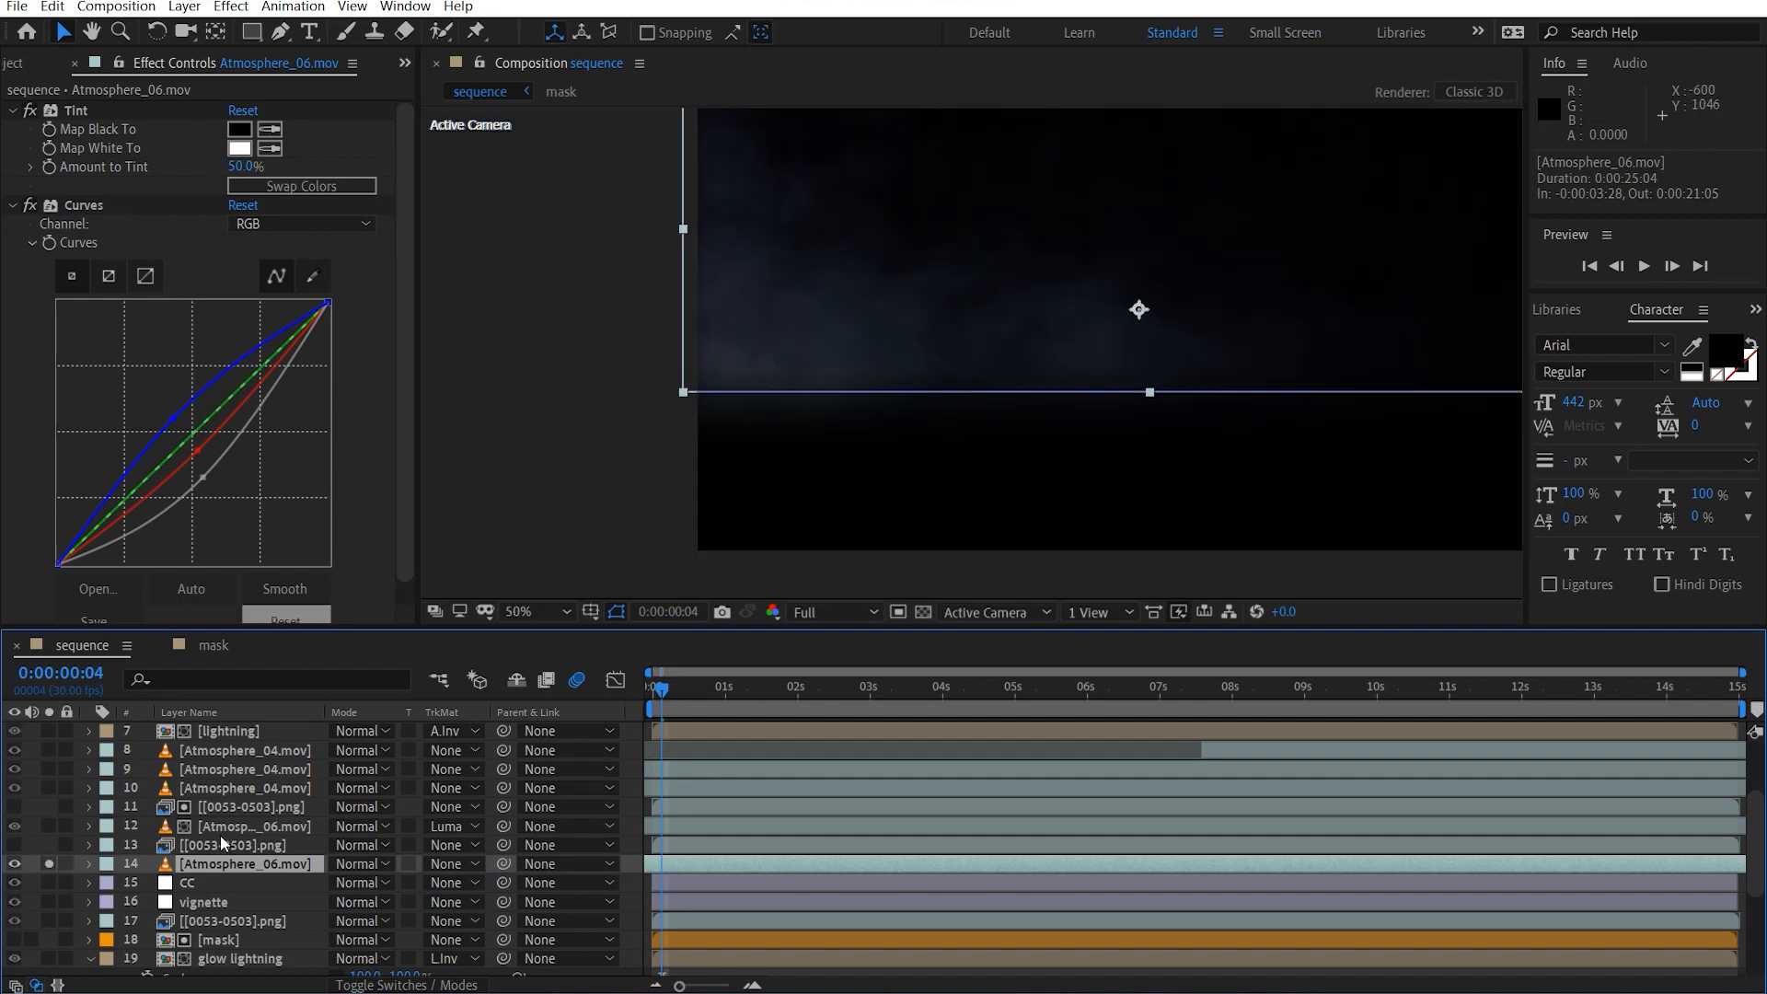
key(t)
drag(341, 881, 1215, 881)
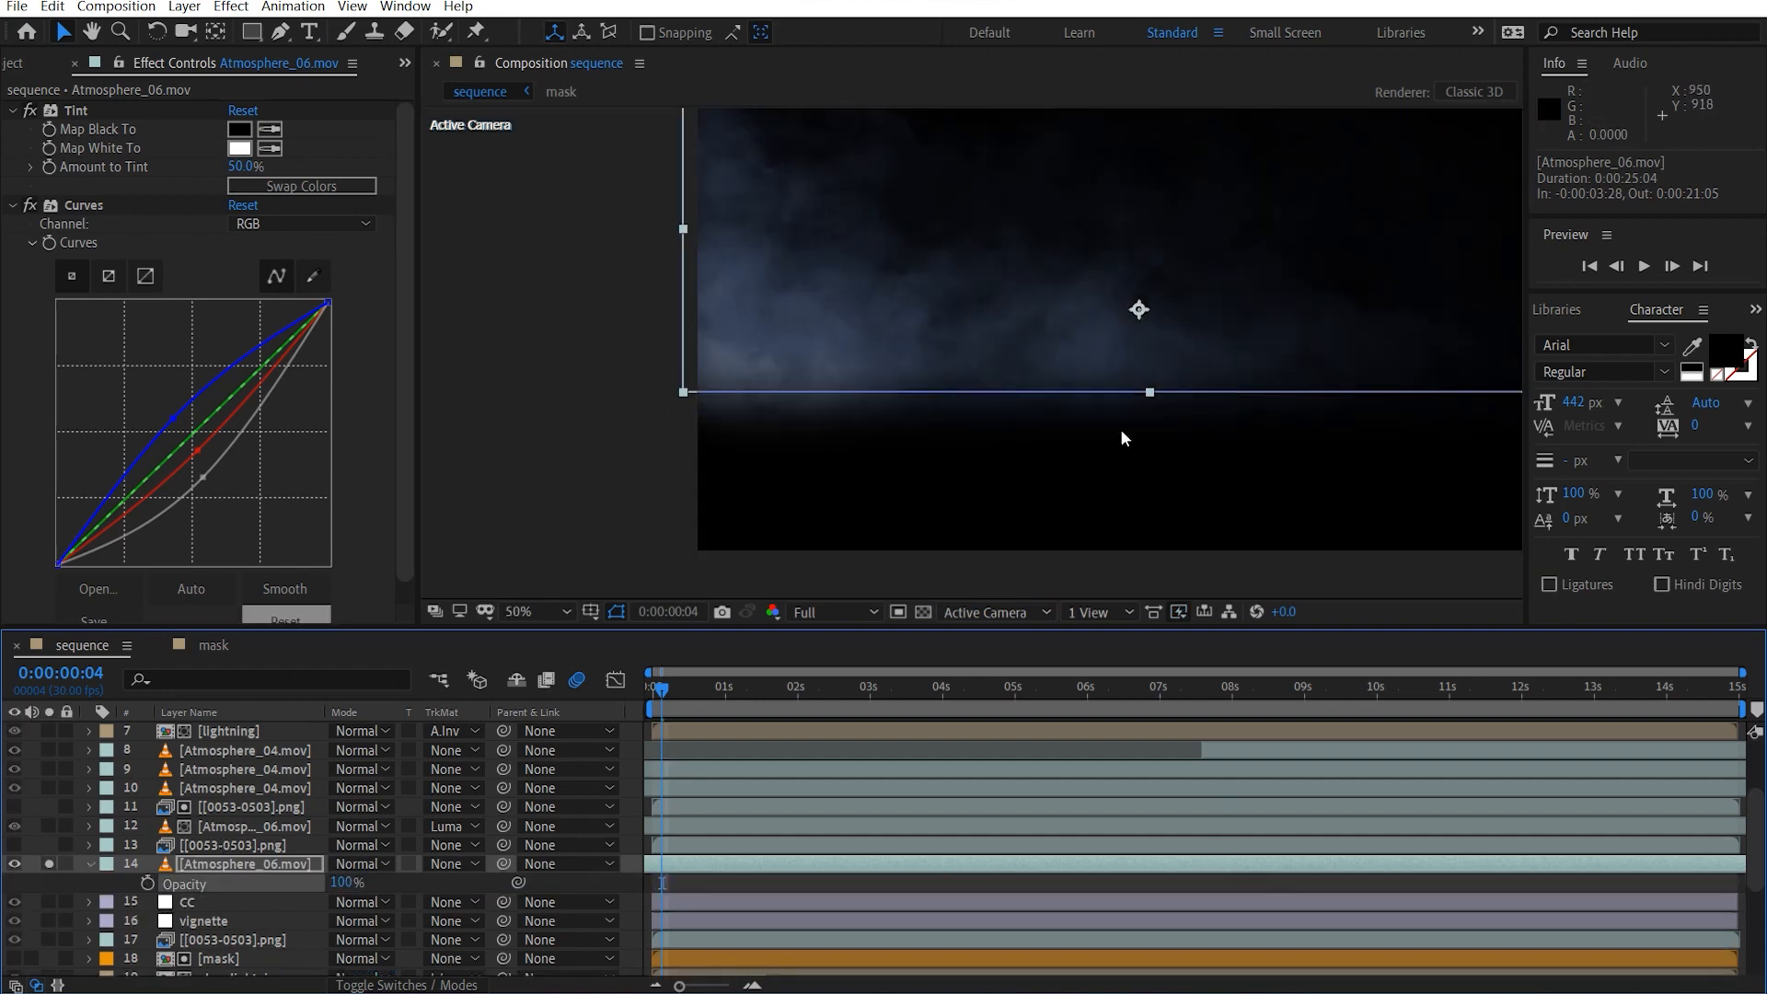
drag(1021, 304, 929, 378)
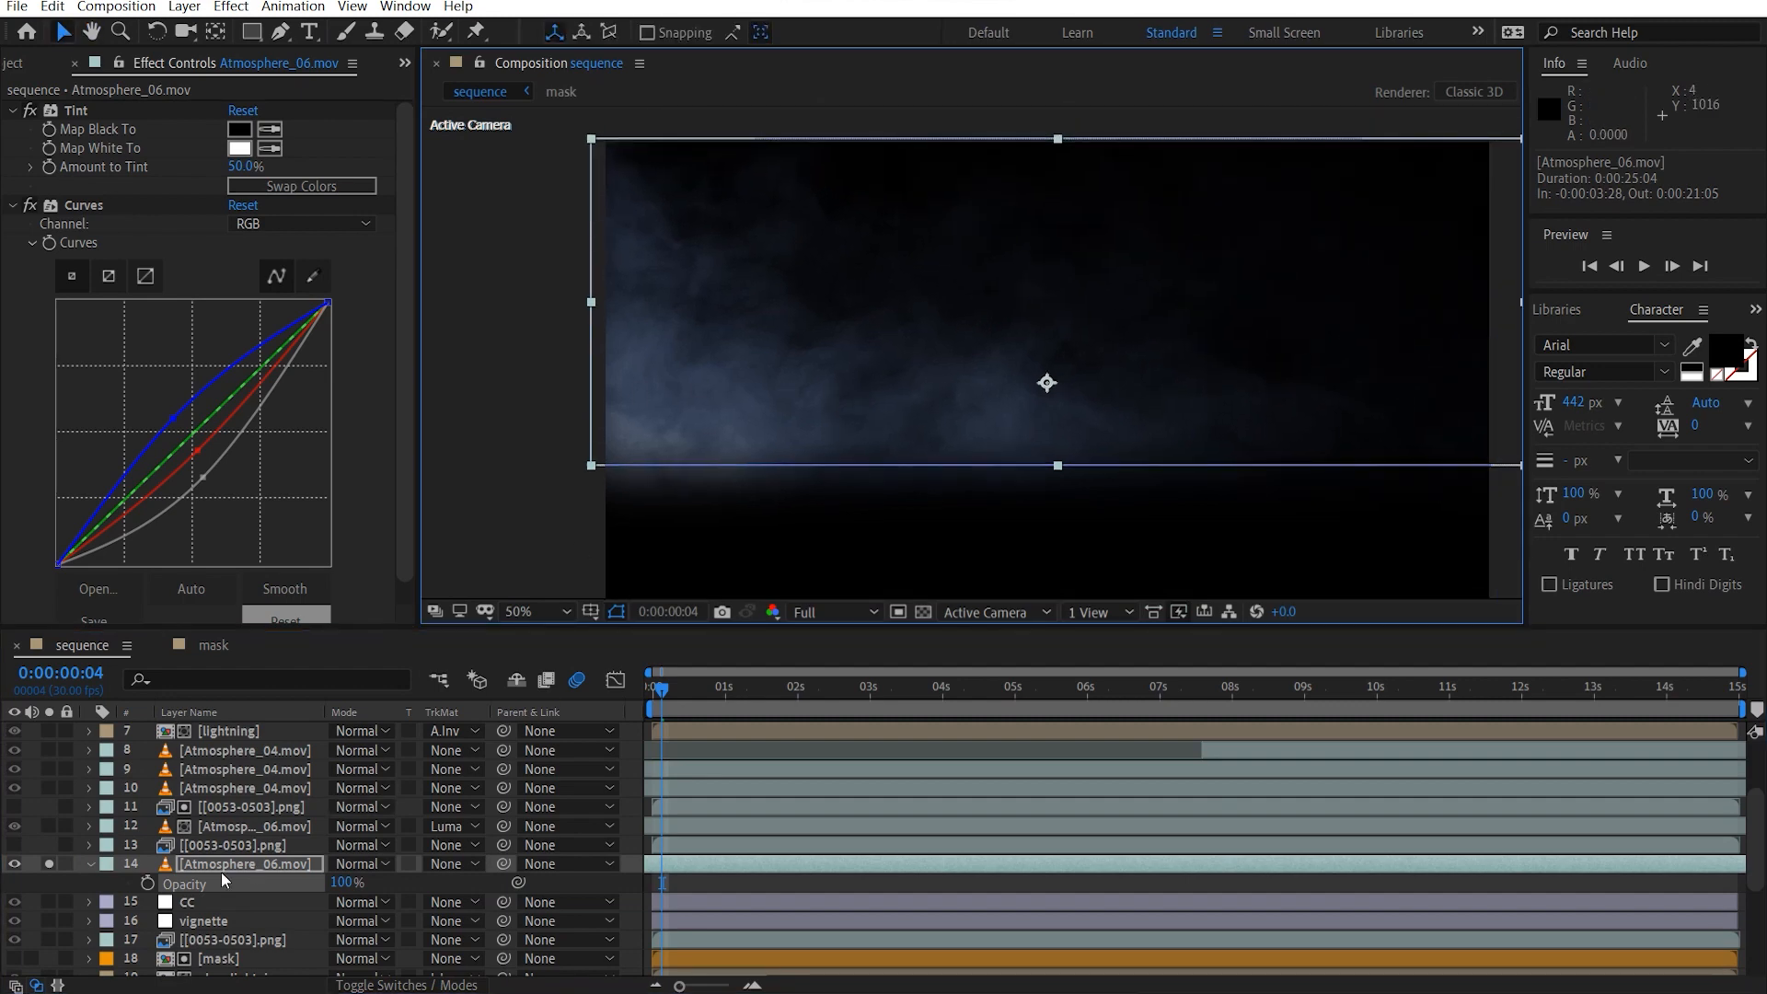
click(446, 846)
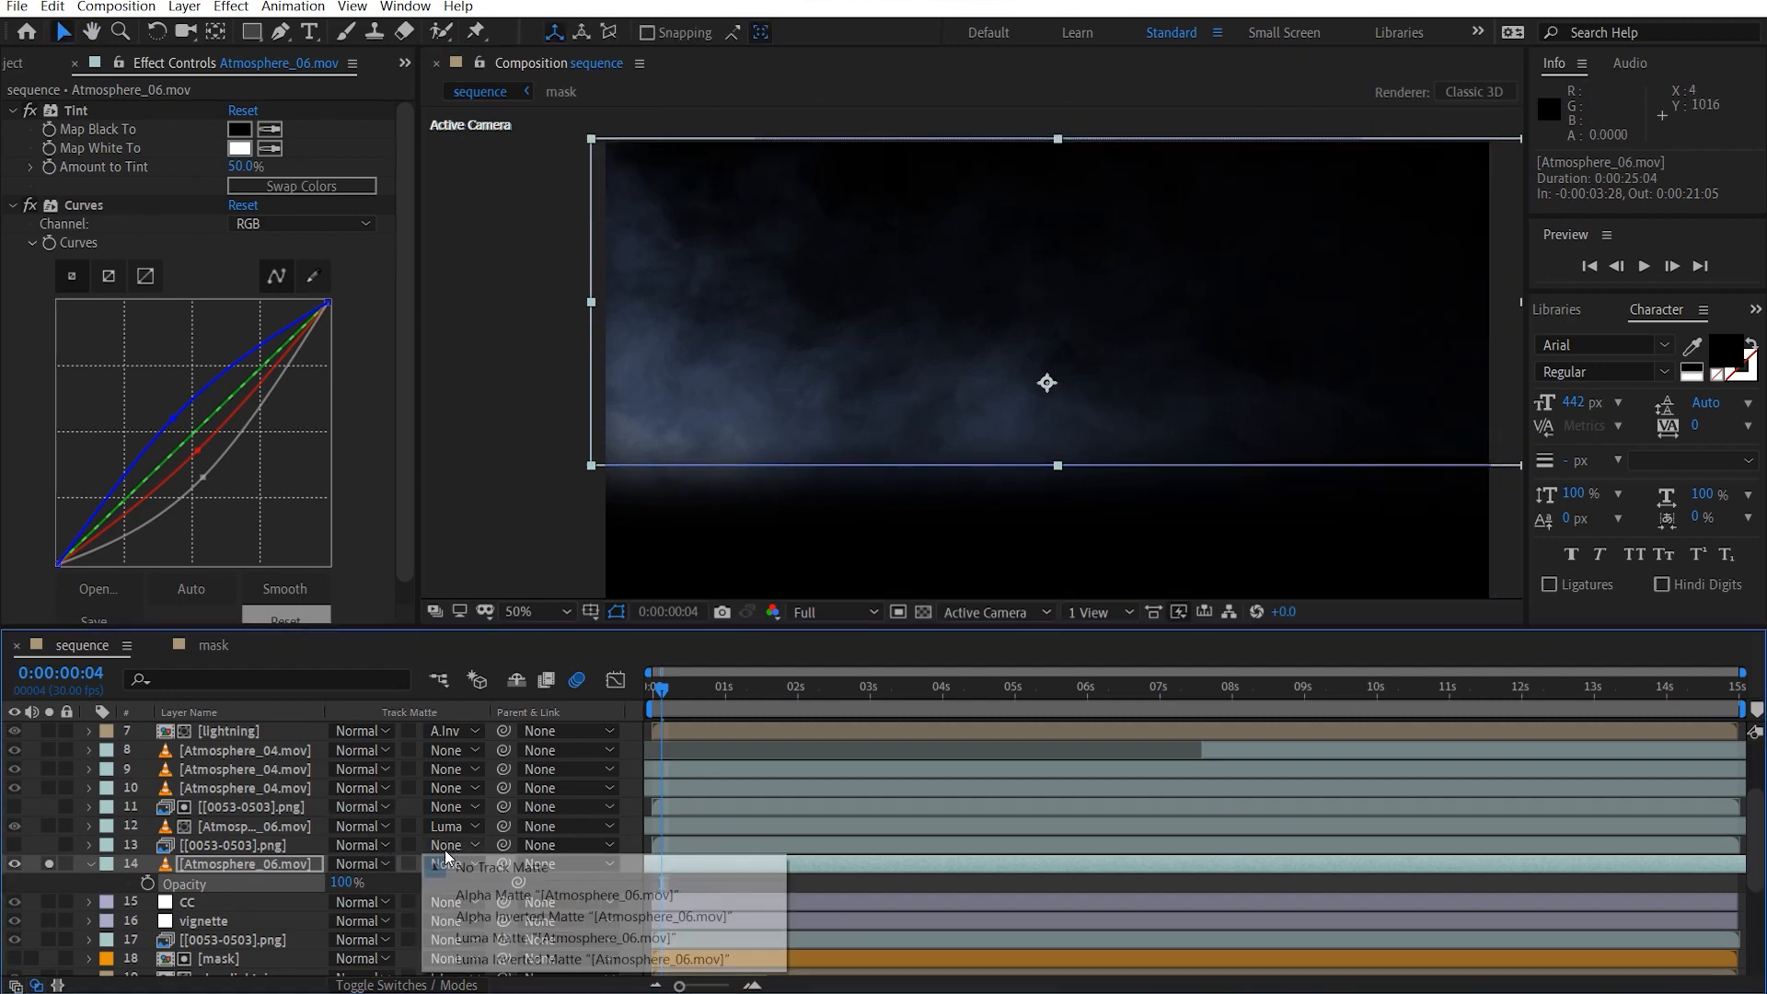
click(512, 939)
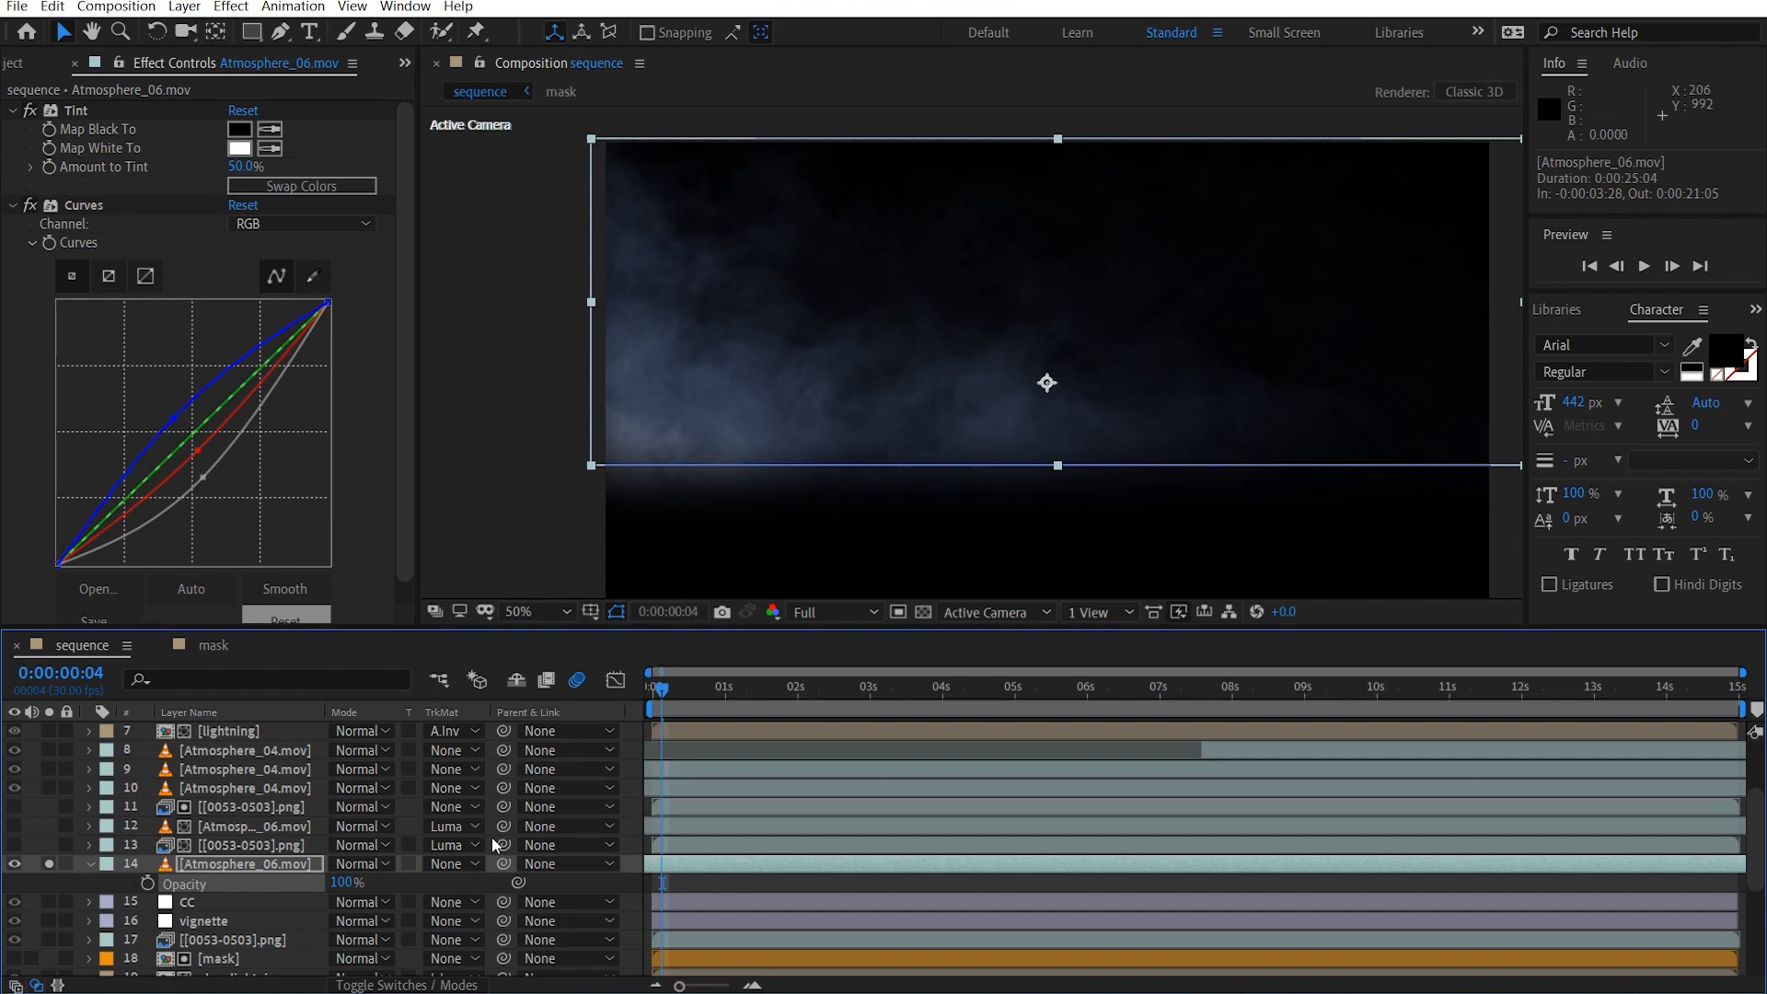
key(ctrl+z)
Set the lower Atmosphere_06.mov layer's track matte to Luma Matte using the [0053-0503].png layer above it.
click(460, 867)
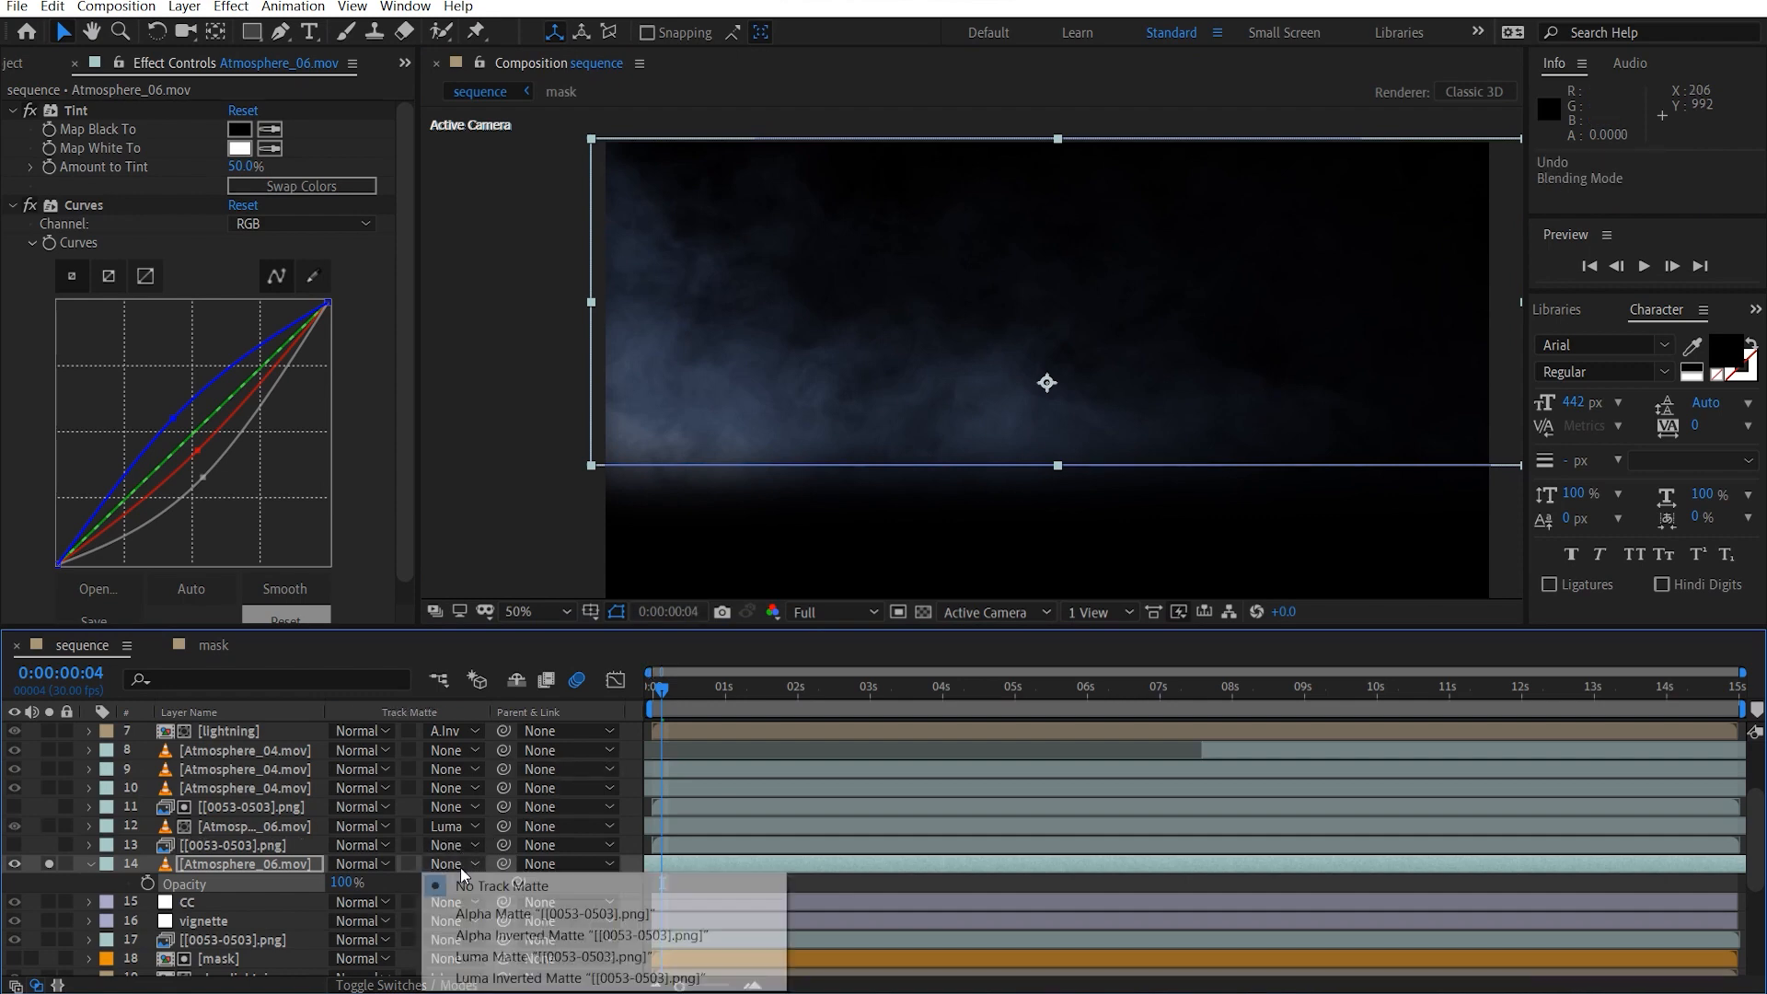
click(505, 957)
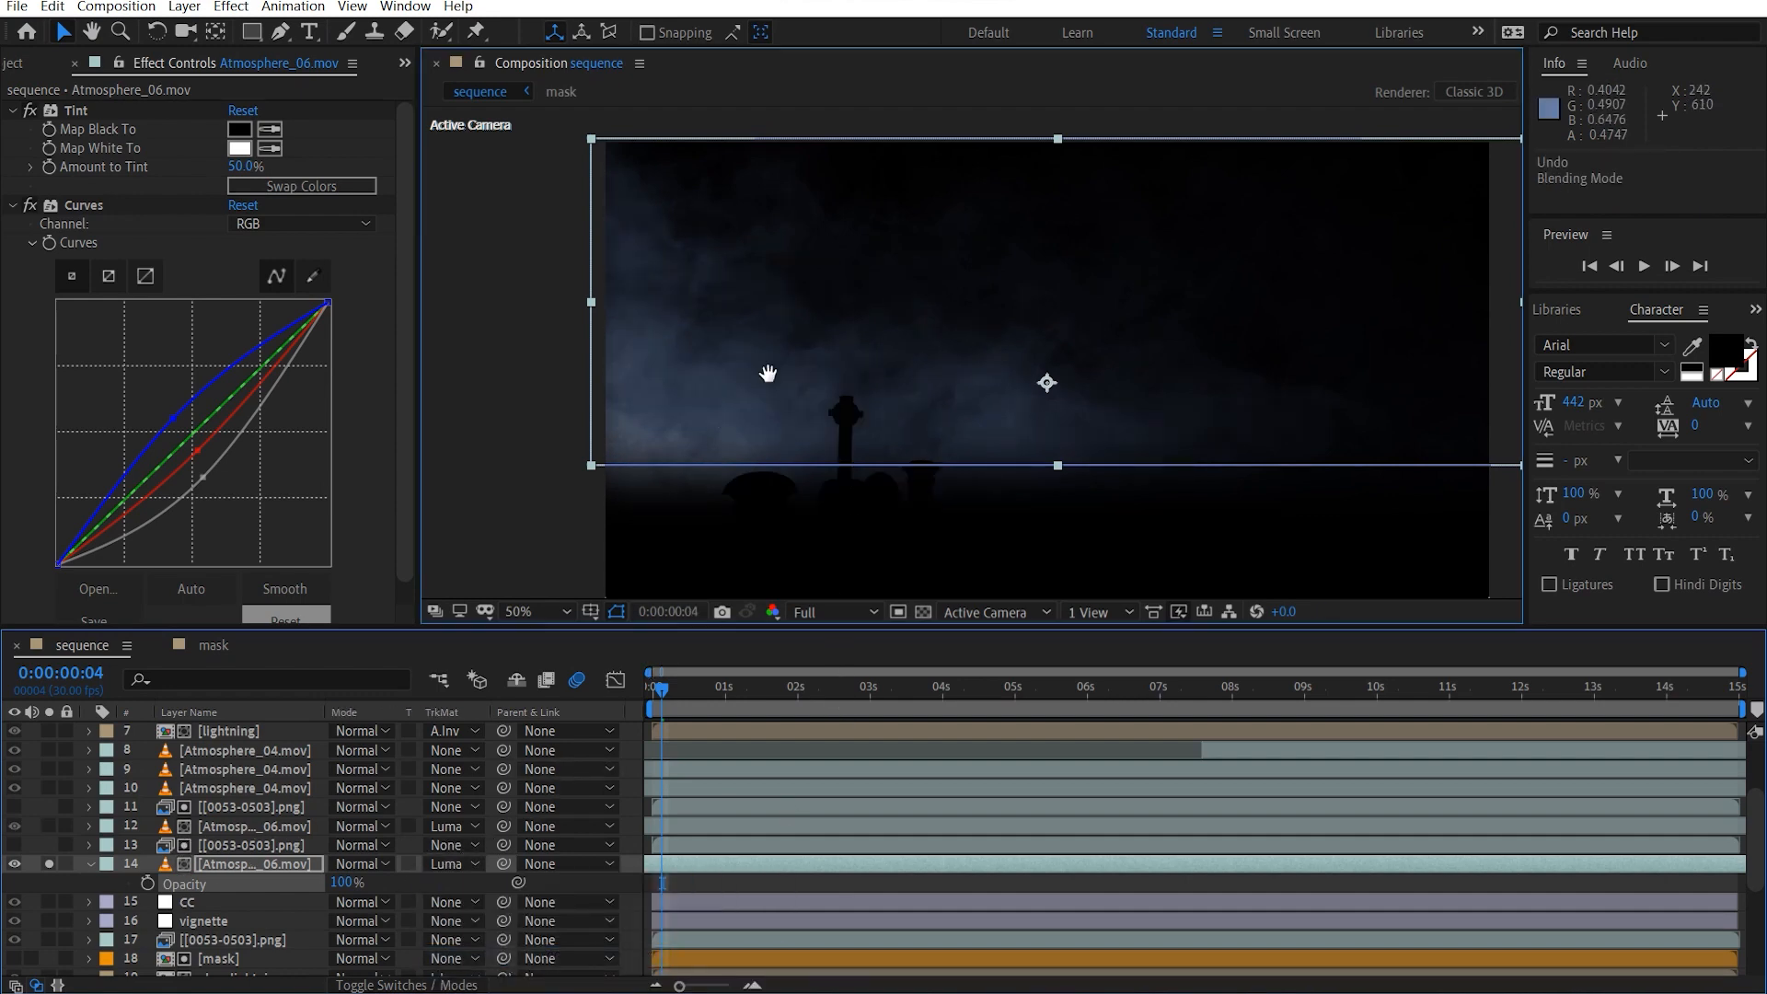
drag(770, 375, 828, 324)
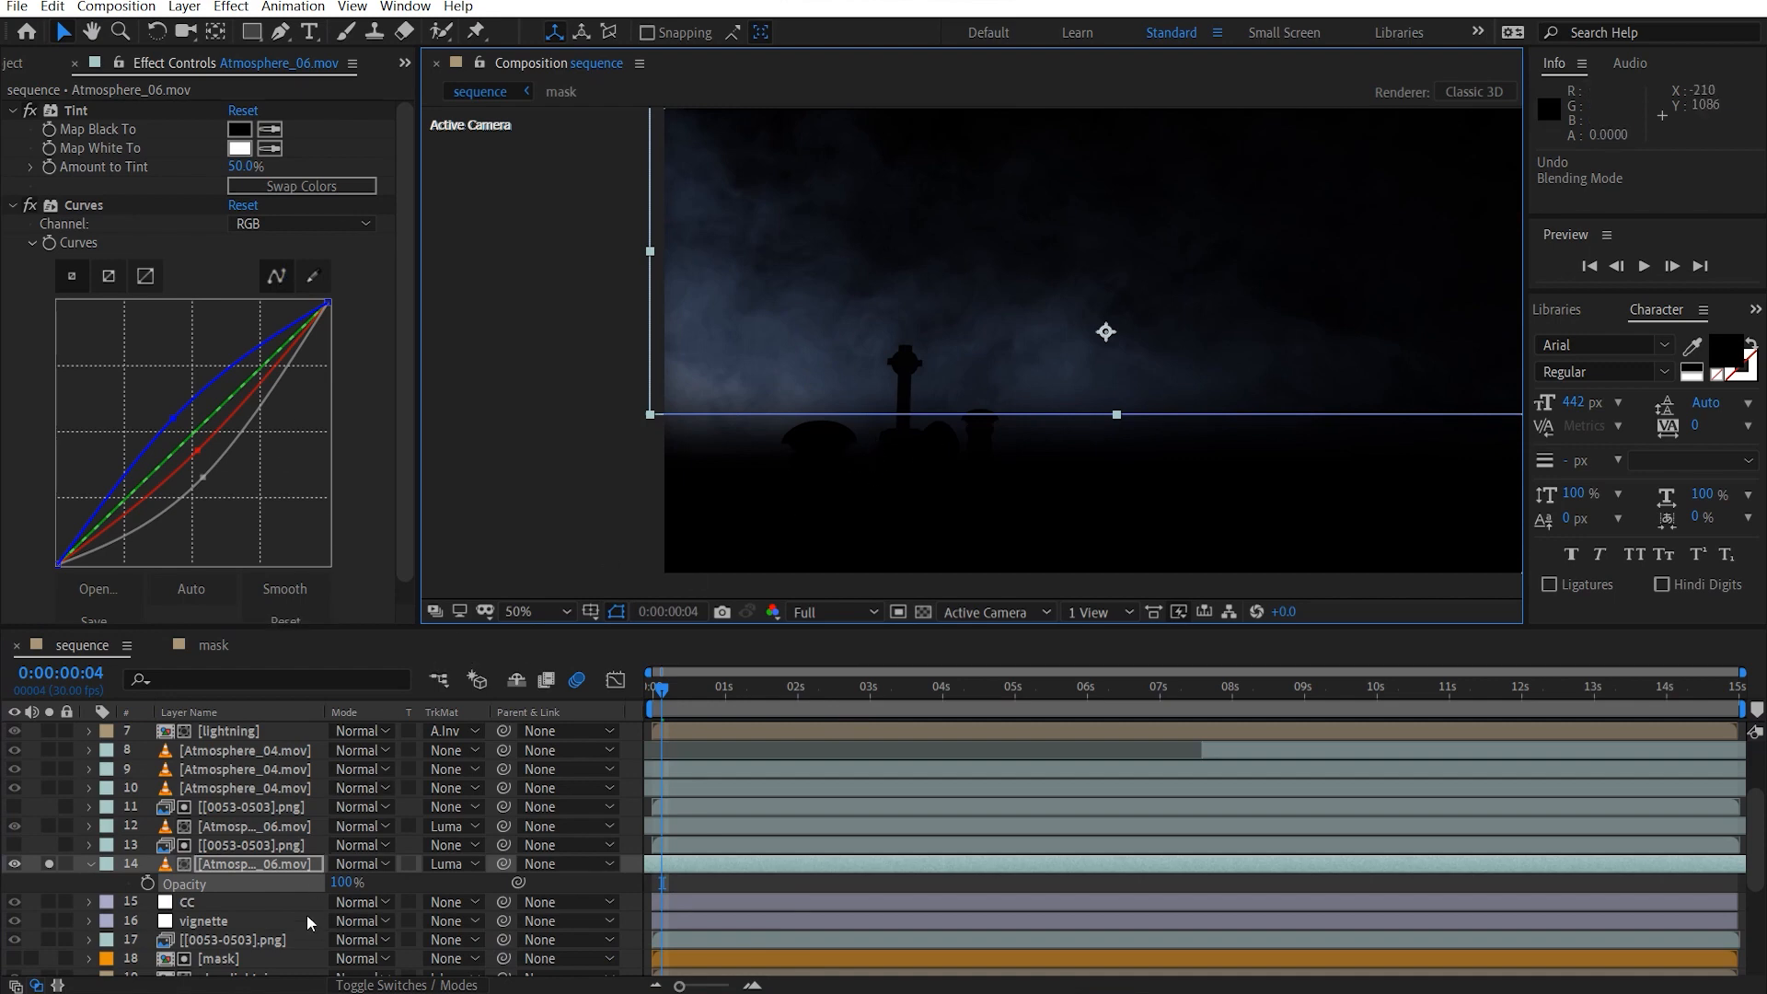
Solo the lower fog's [0053-0503].png matte to inspect its gravestone shapes, and turn its solo off again.
click(242, 845)
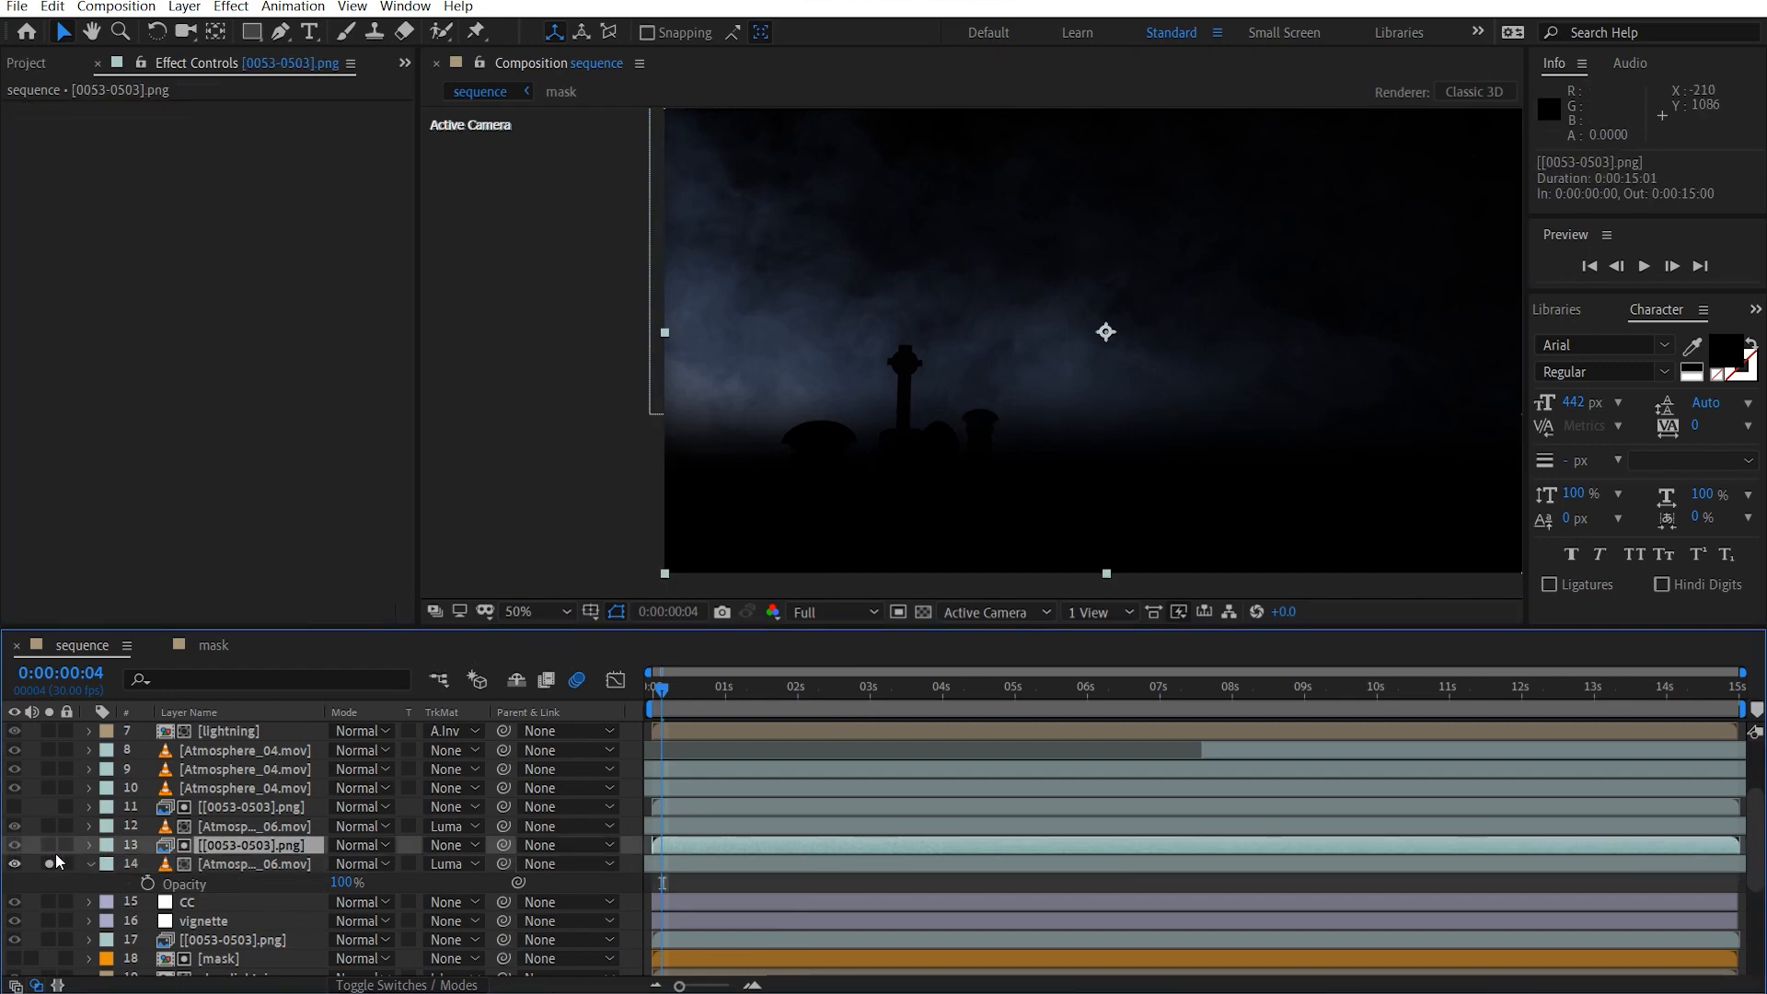
click(50, 845)
drag(898, 444, 952, 375)
key(v)
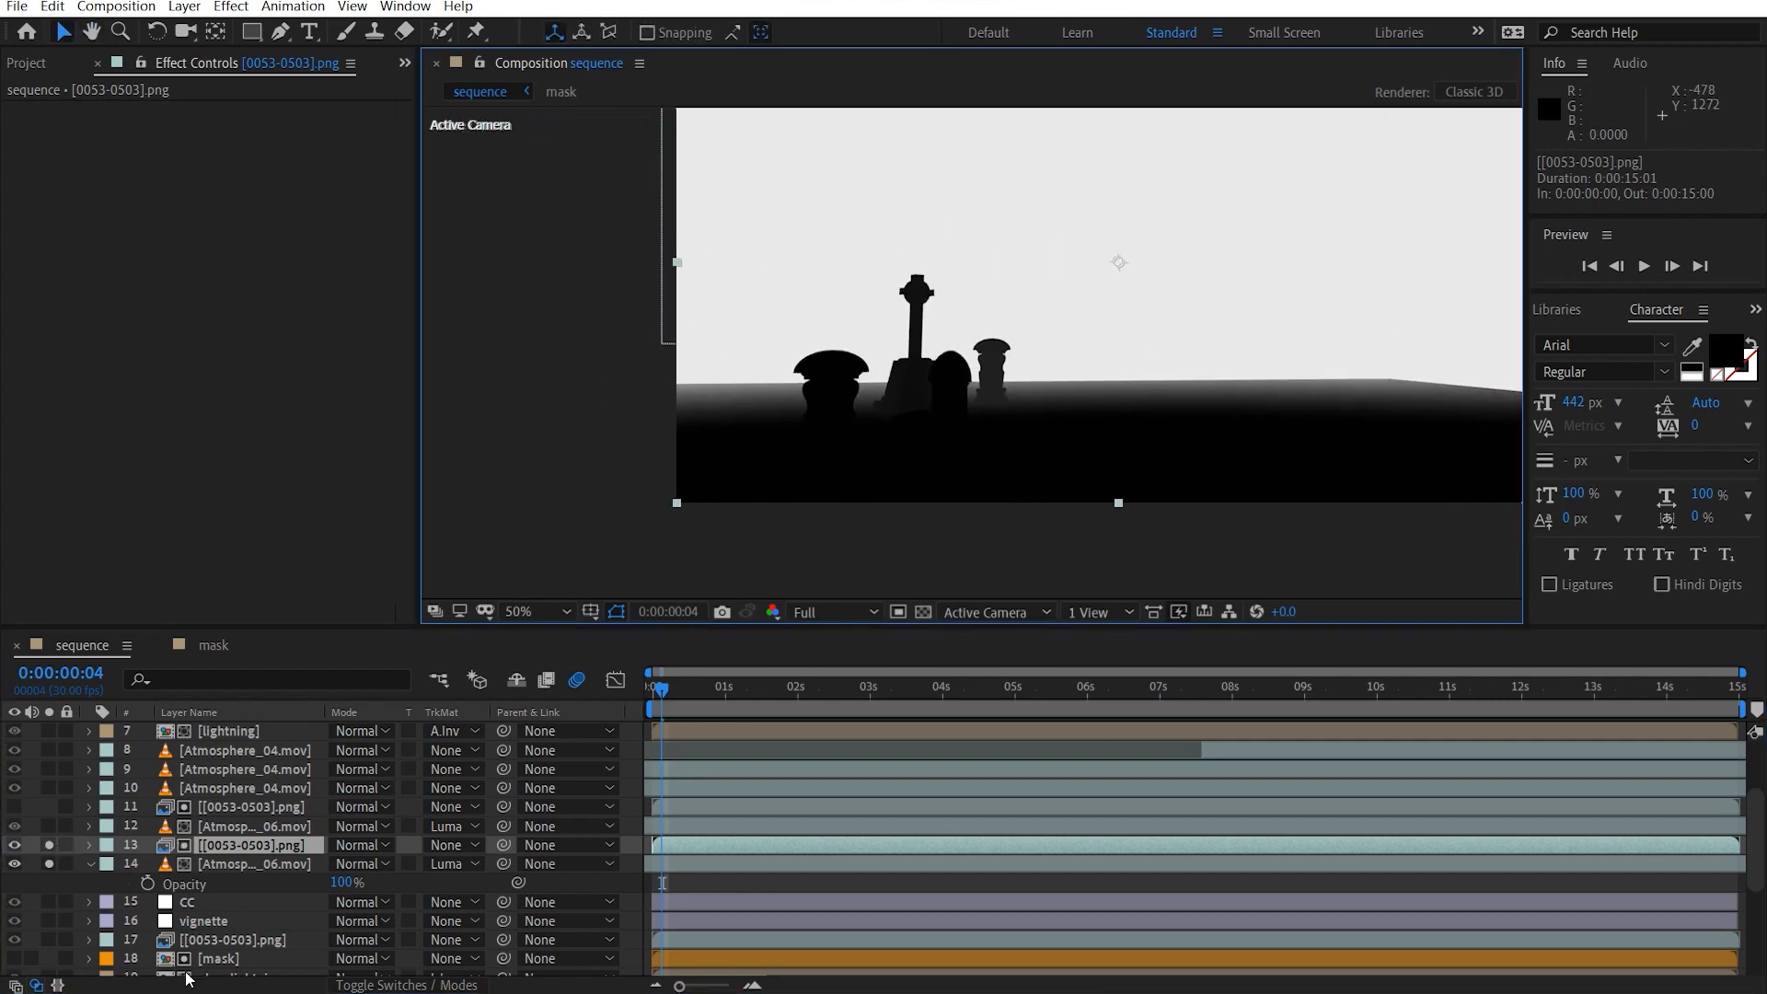
click(49, 845)
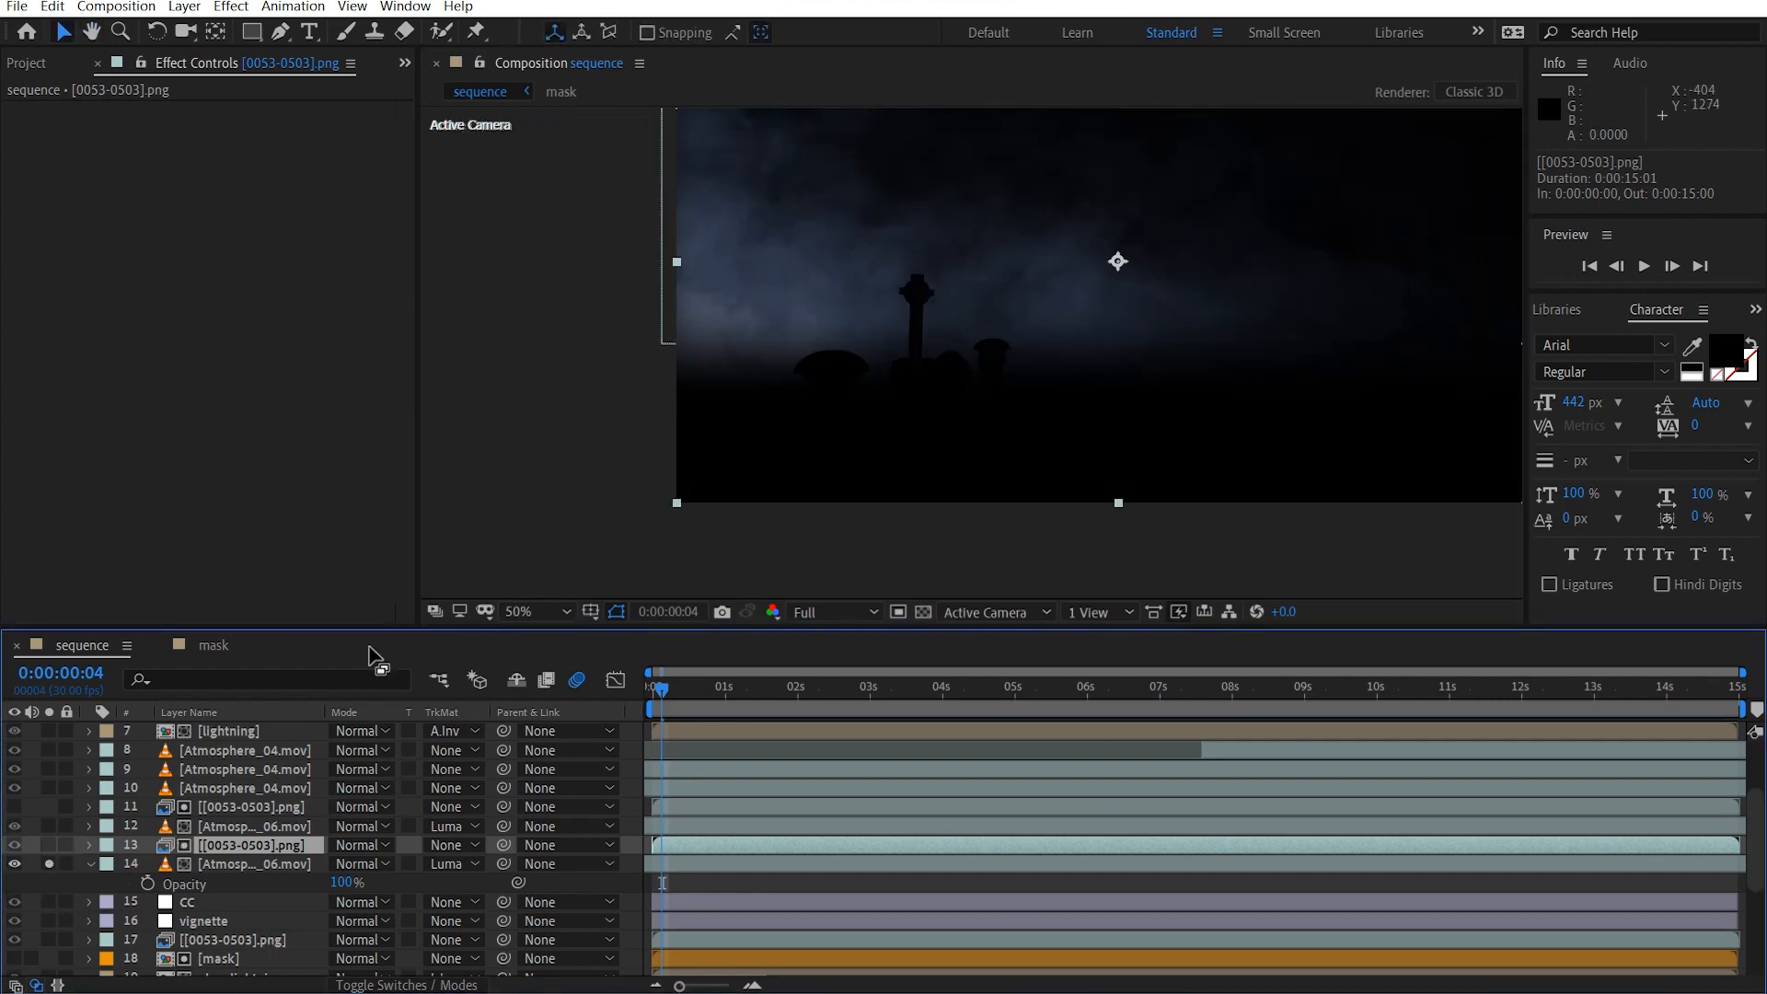
Solo the lower [0053-0503].png matte, apply the Exposure effect to it and raise Exposure to 3.86.
click(49, 845)
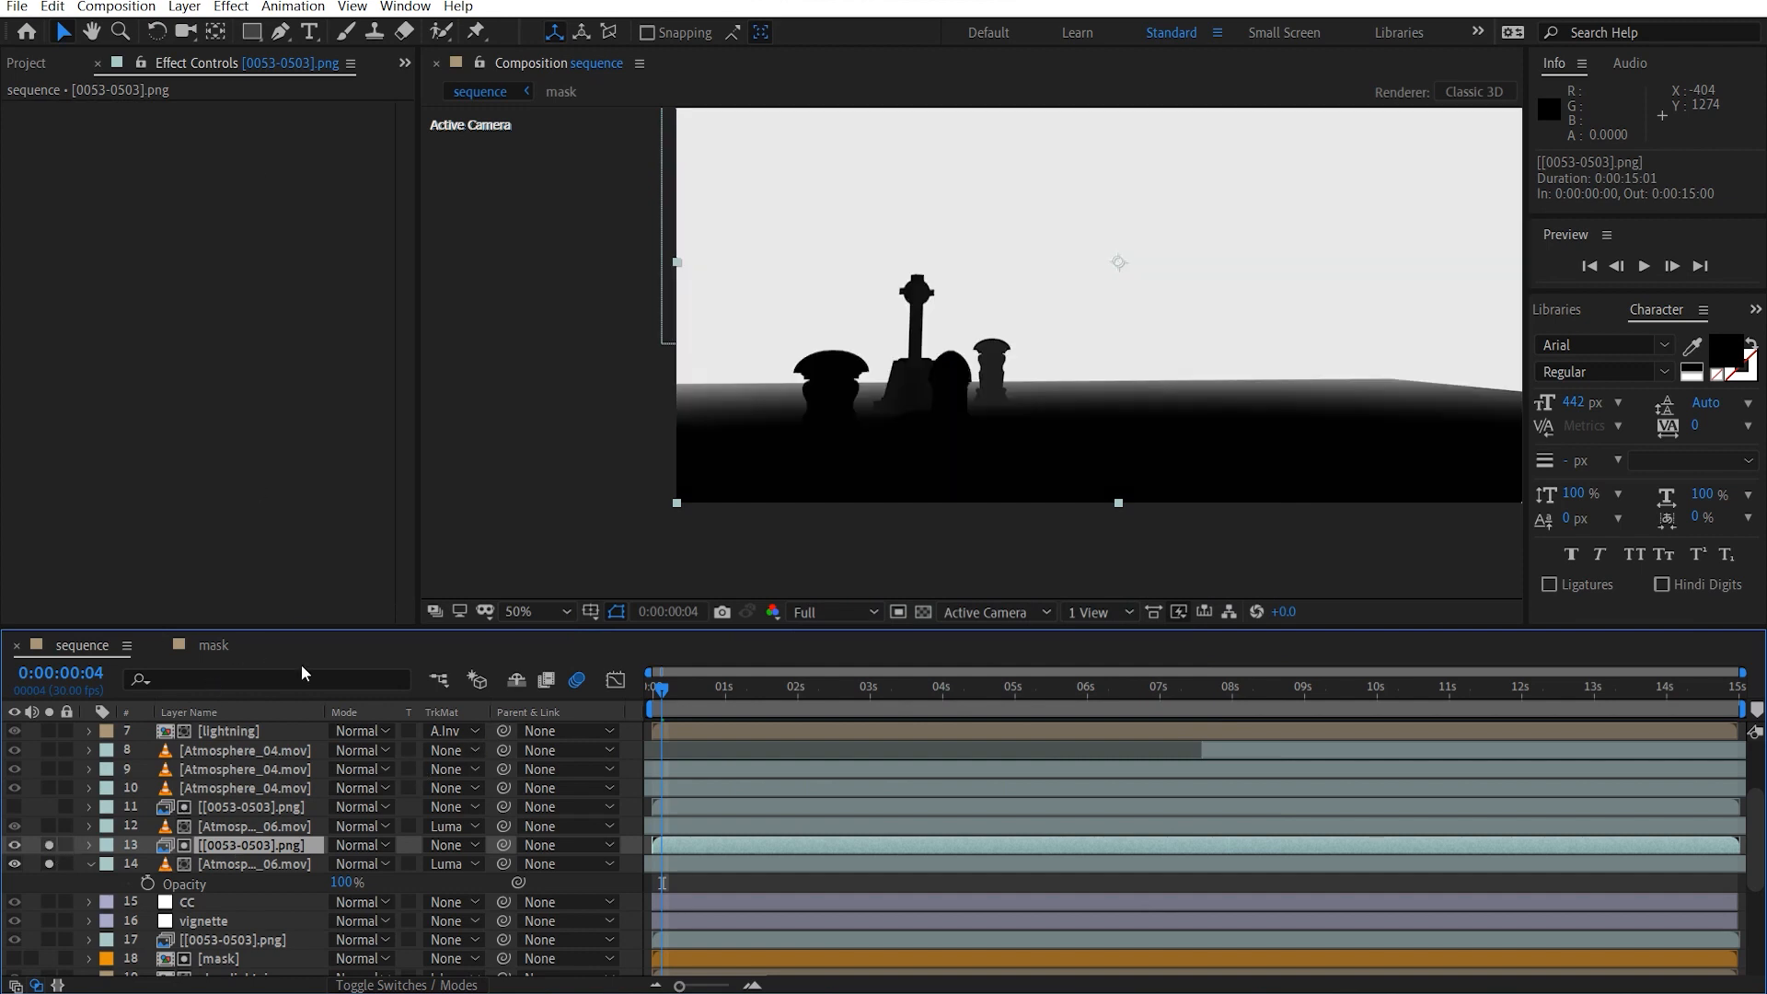
click(205, 442)
key(ctrl+space)
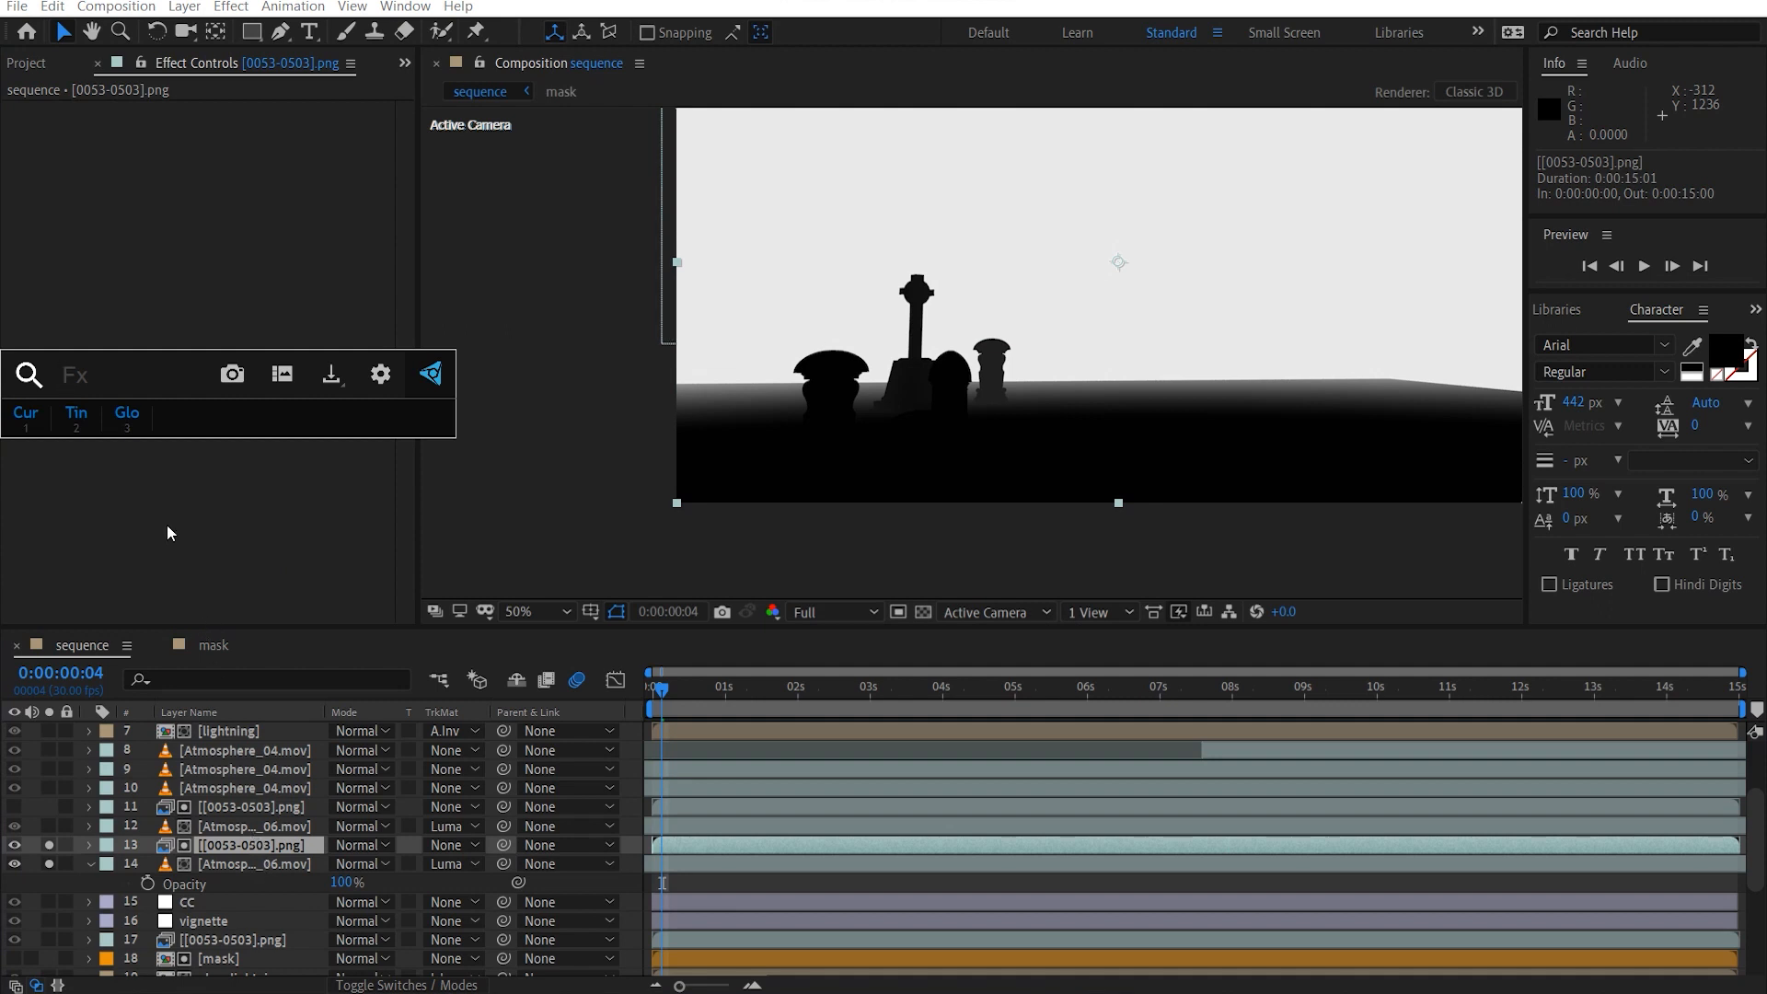
text(exp)
click(129, 467)
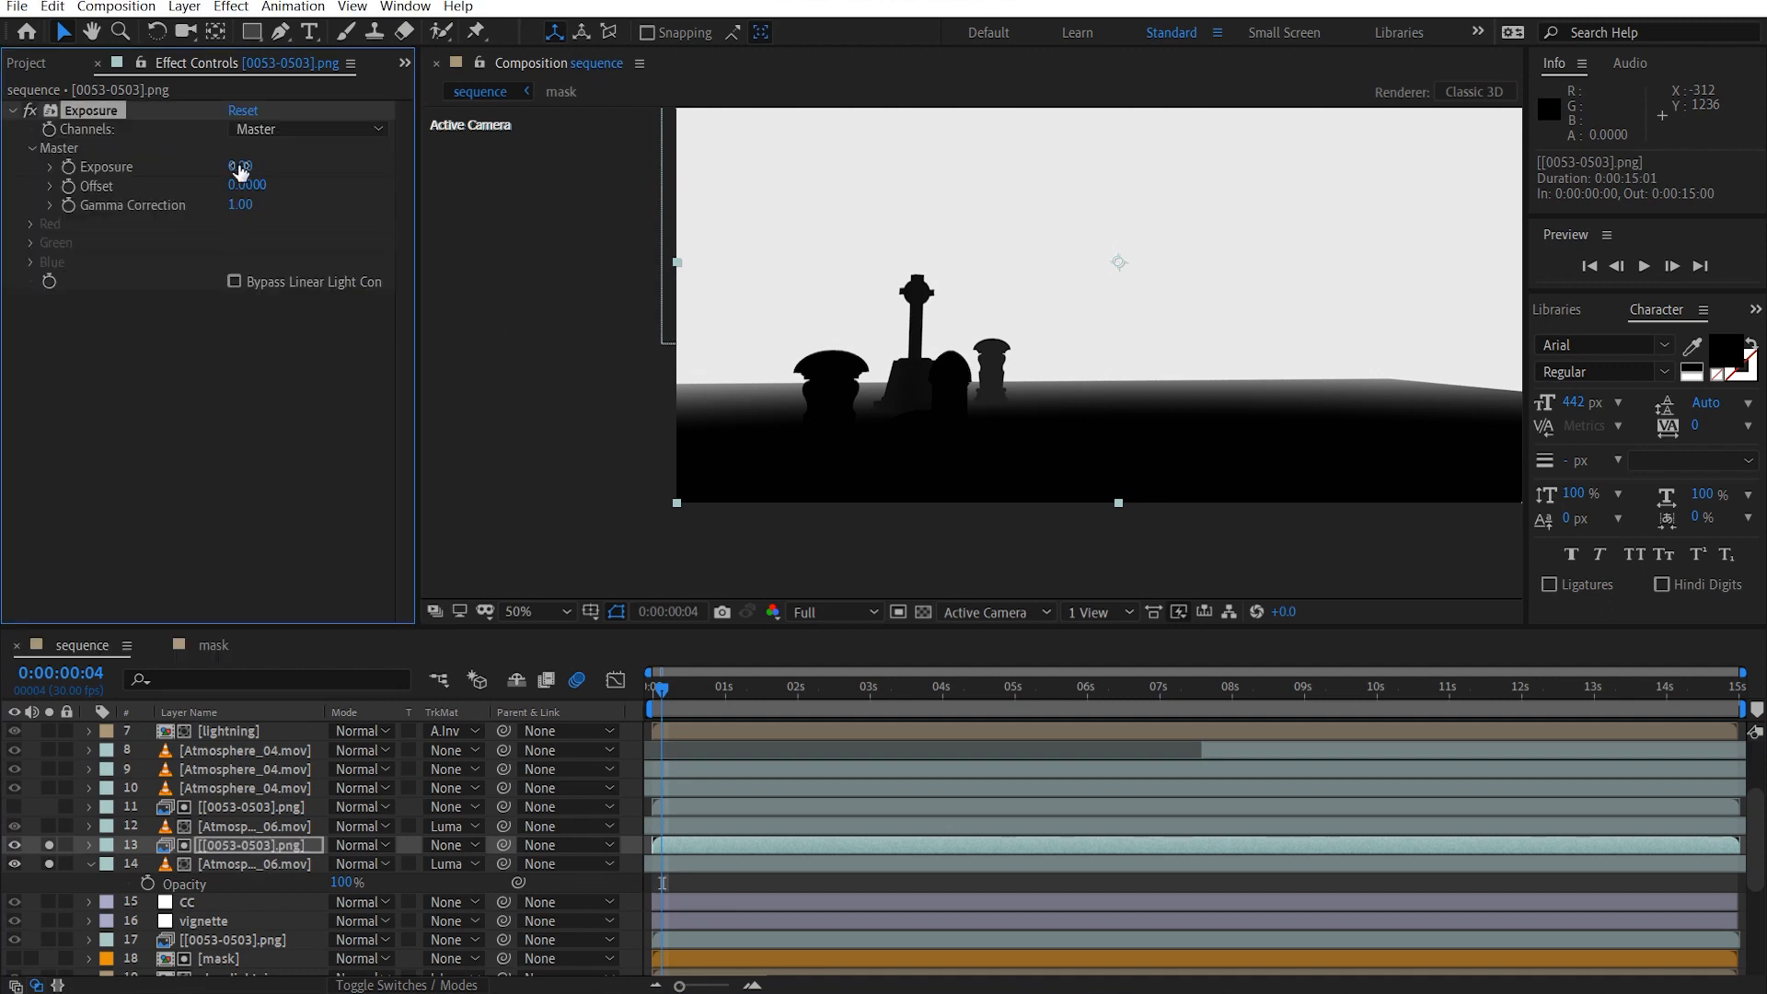
drag(239, 171, 757, 236)
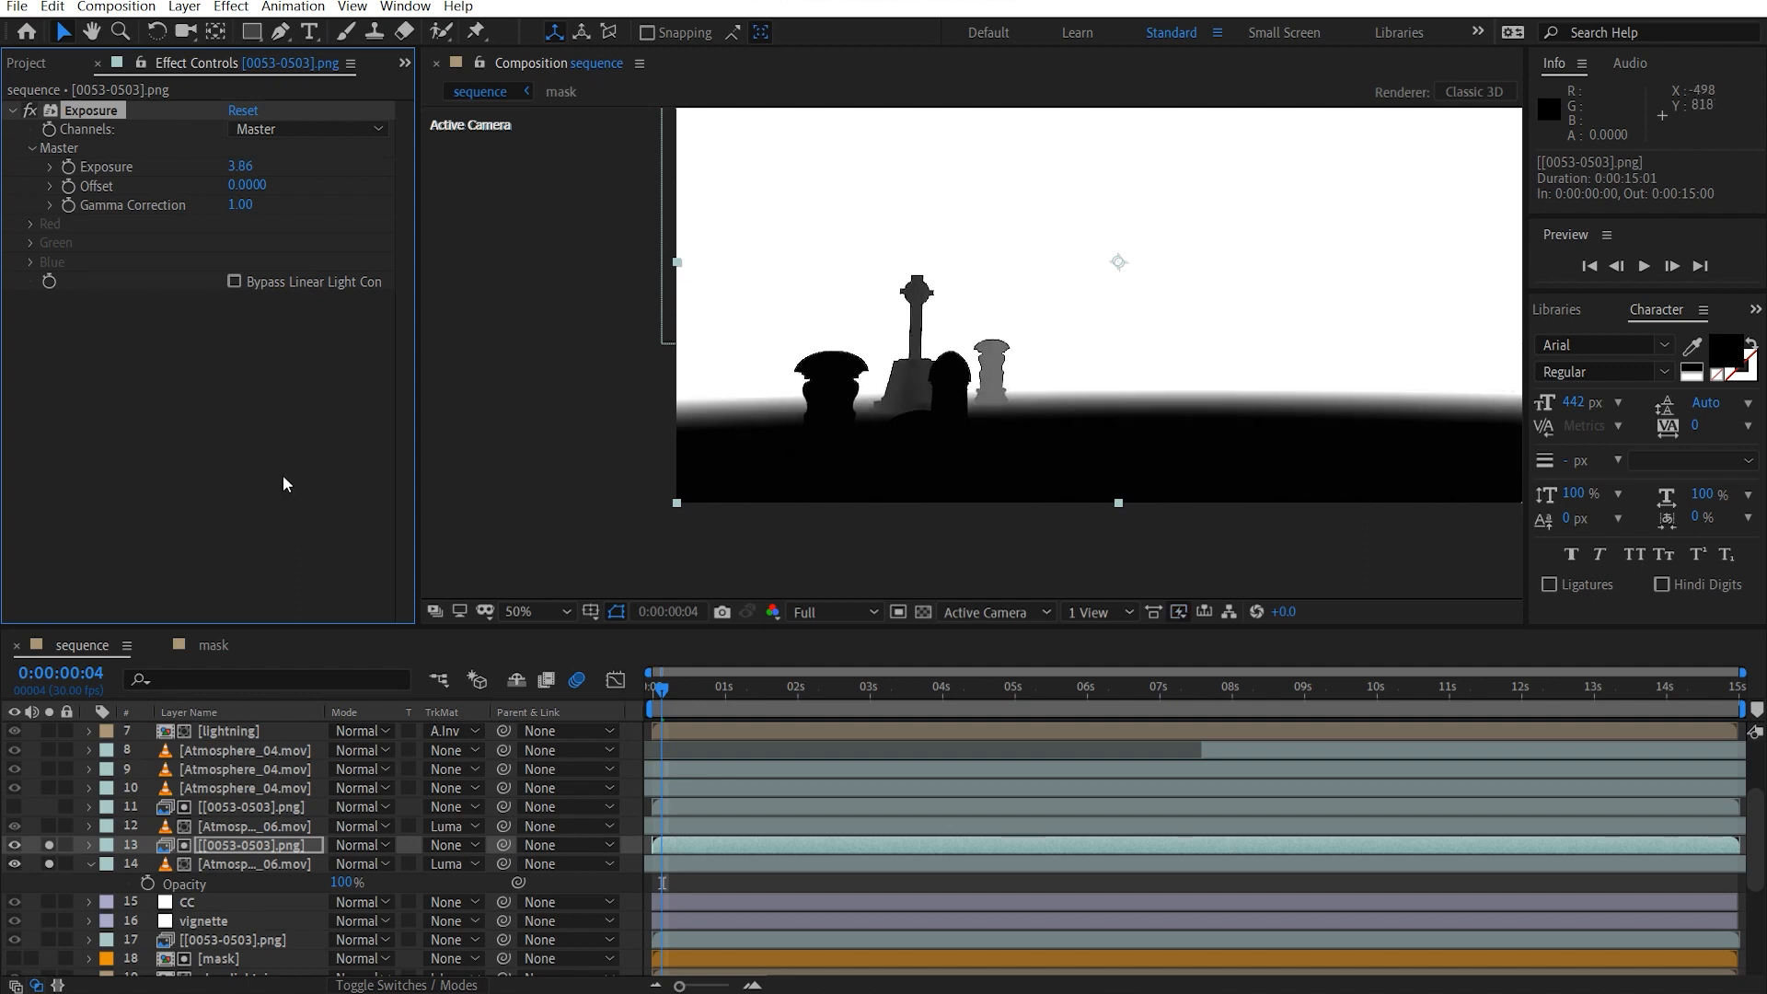
Turn off the matte's solo and raise its Exposure to 16.01 and Gamma Correction to 8.66.
alt+click(49, 863)
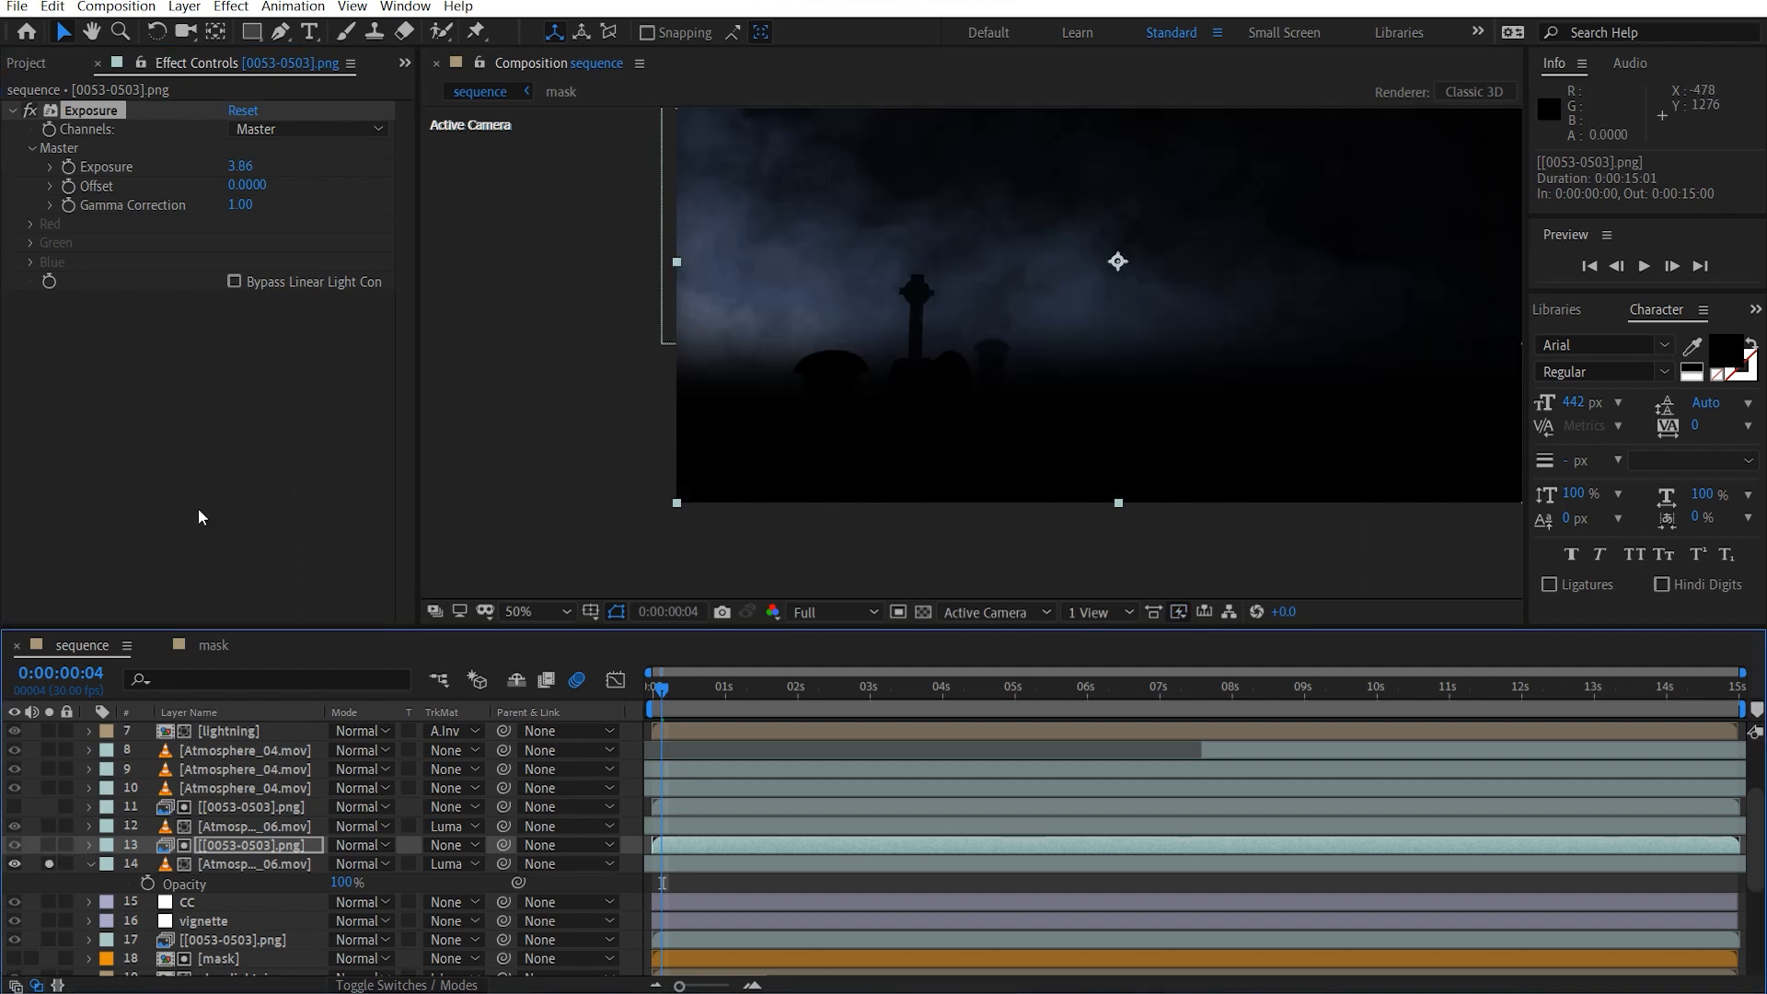
drag(257, 174, 881, 172)
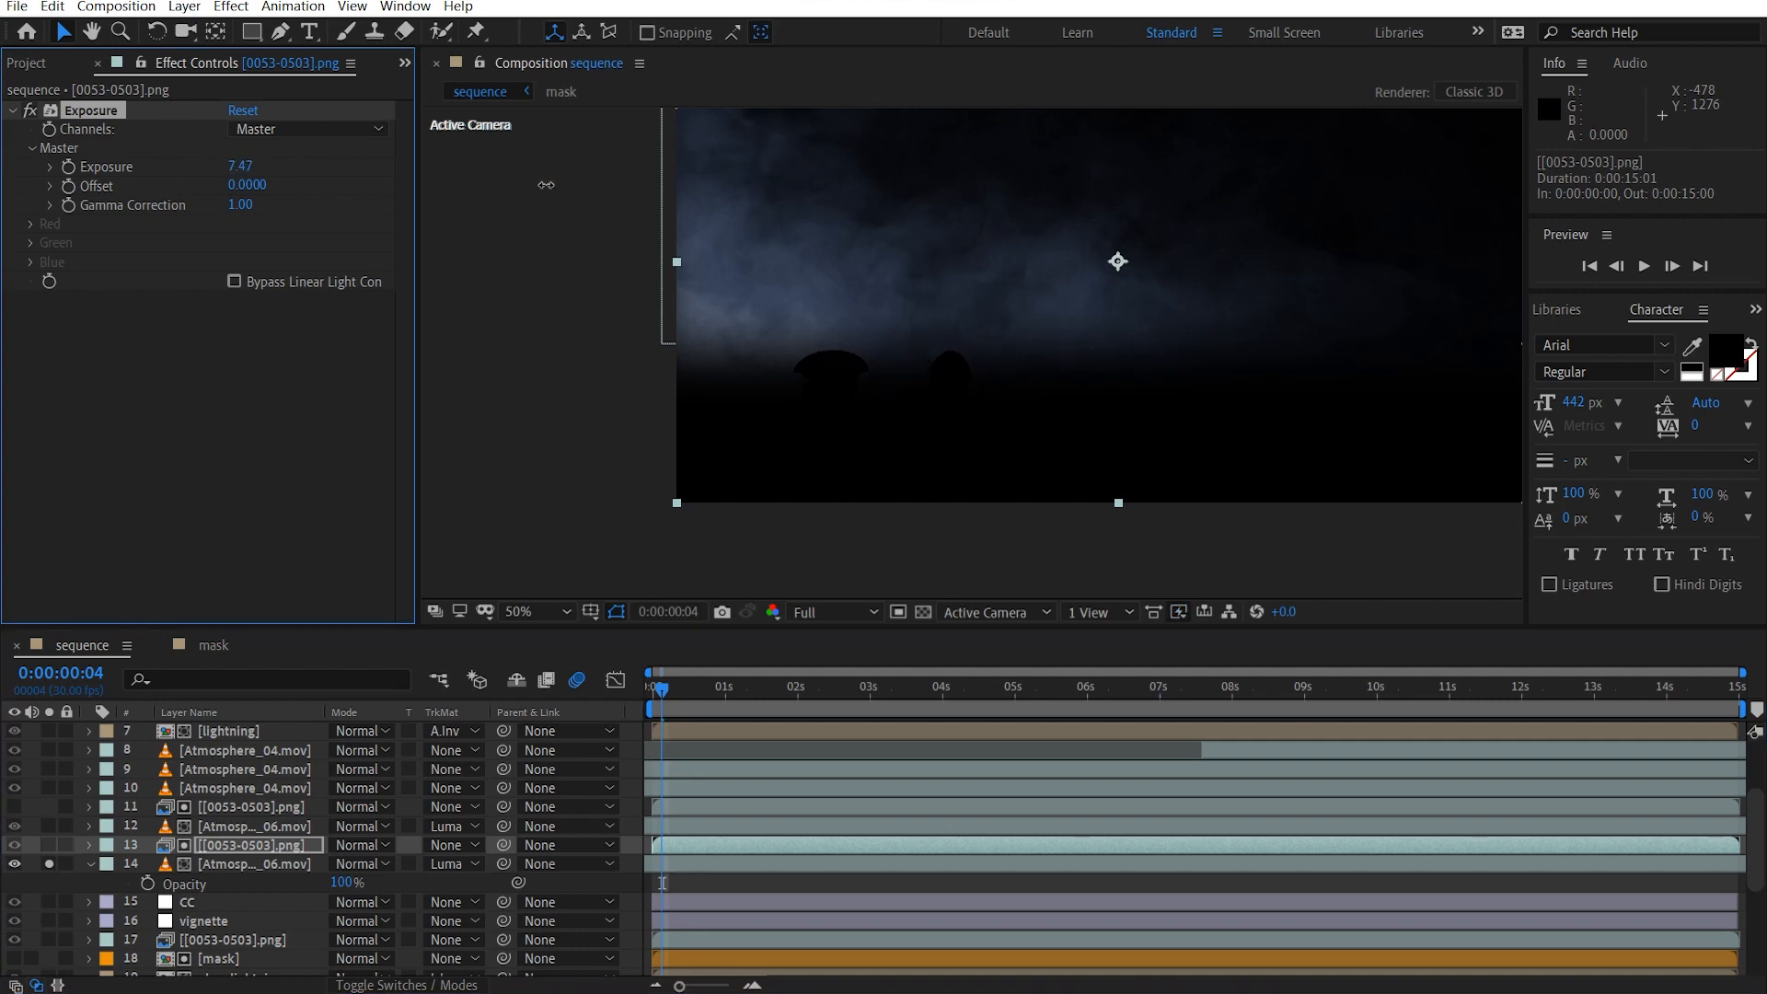
drag(546, 184, 508, 182)
Hide the lower fog's matte layer, turn off the fog's solo, and hide the four Track Solid layers and the origin layer.
click(235, 803)
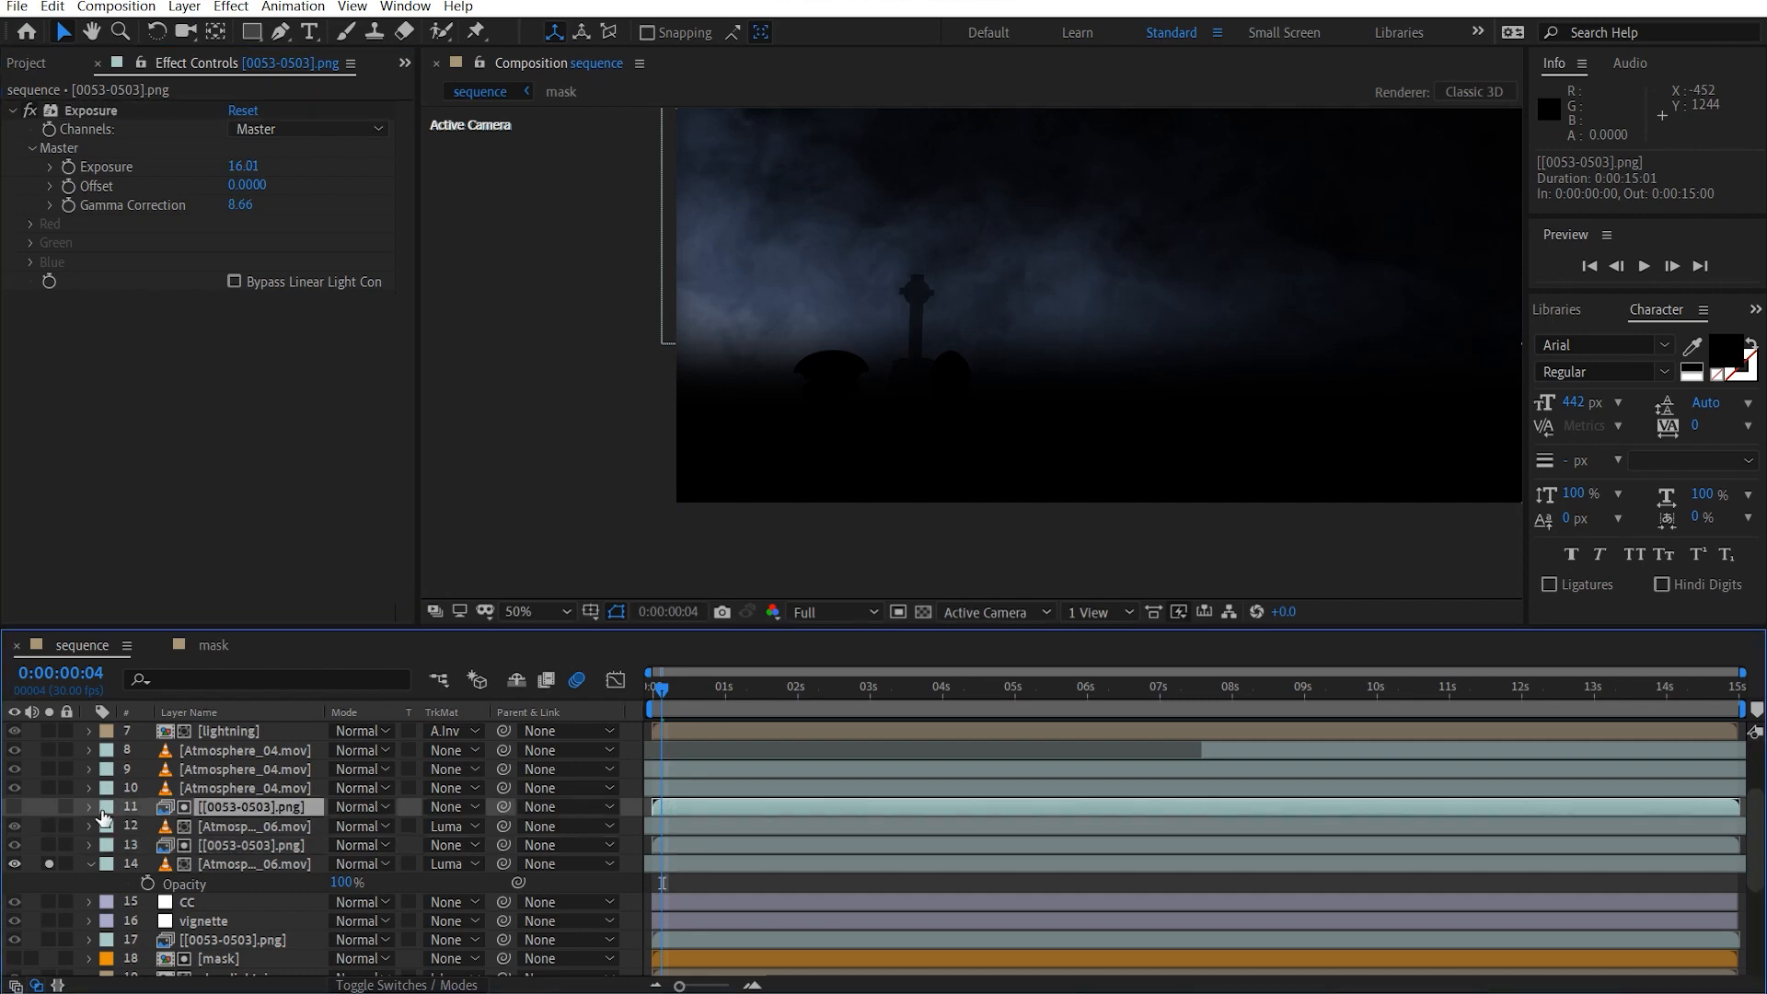
click(15, 845)
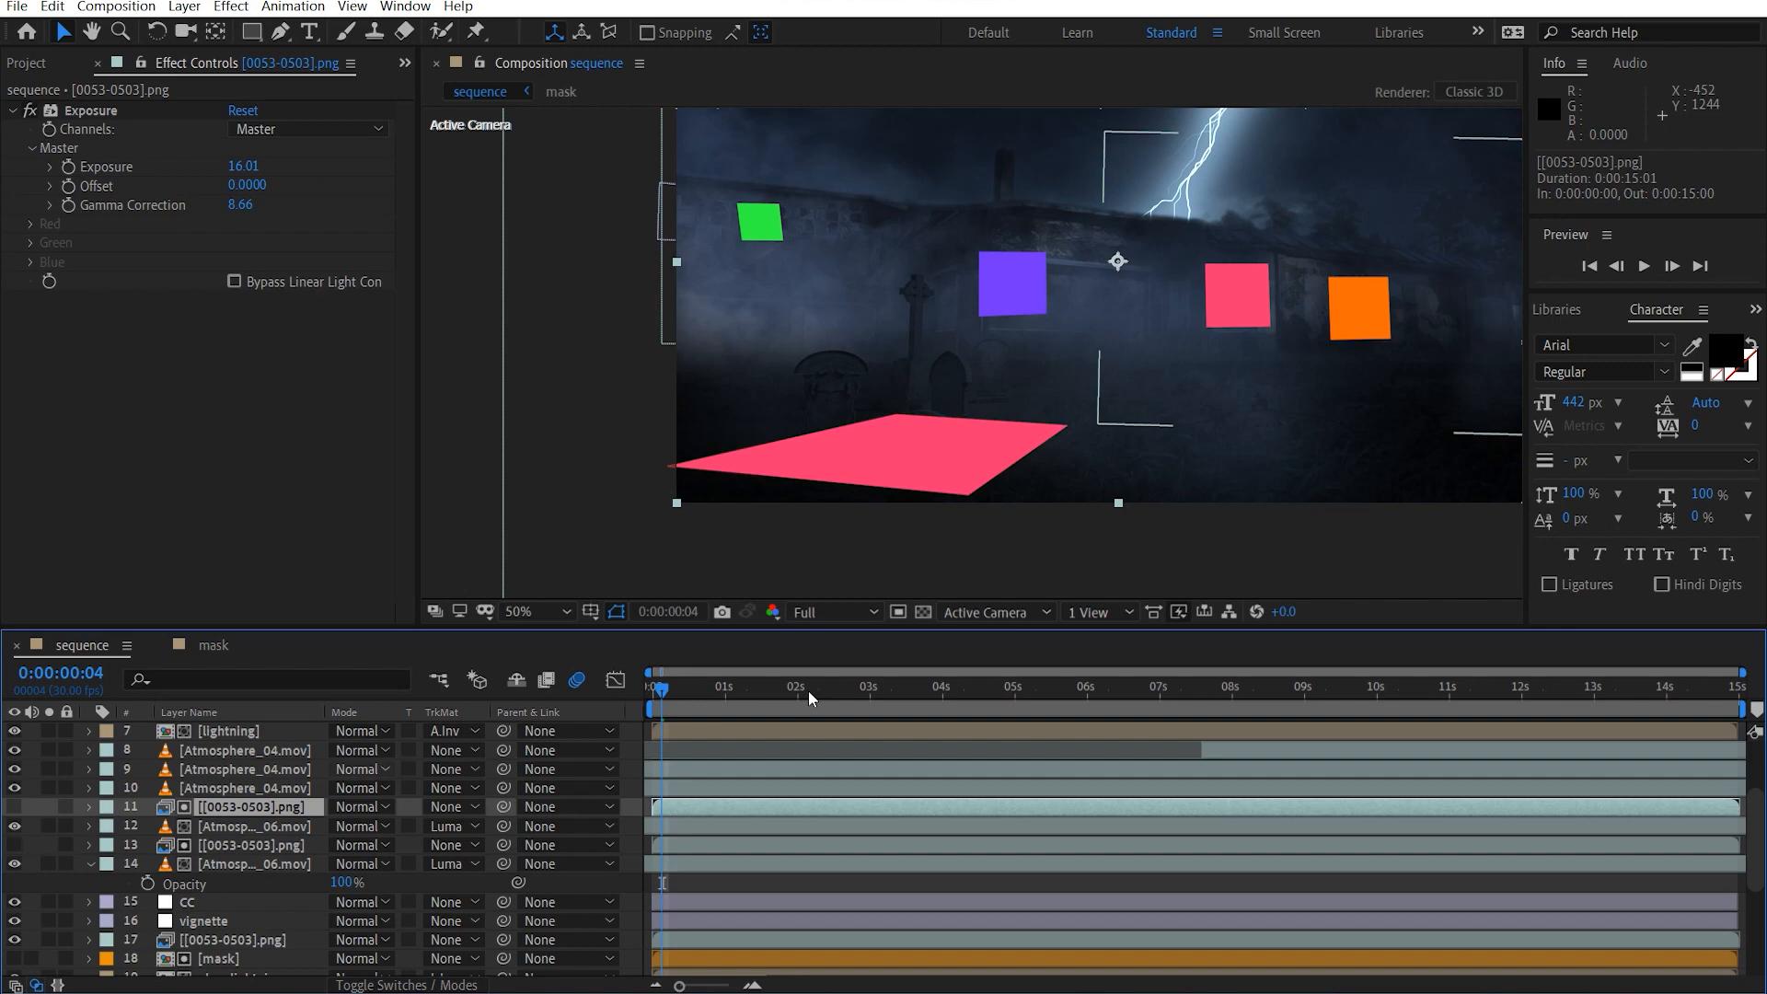
scroll(405, 875, up, 3)
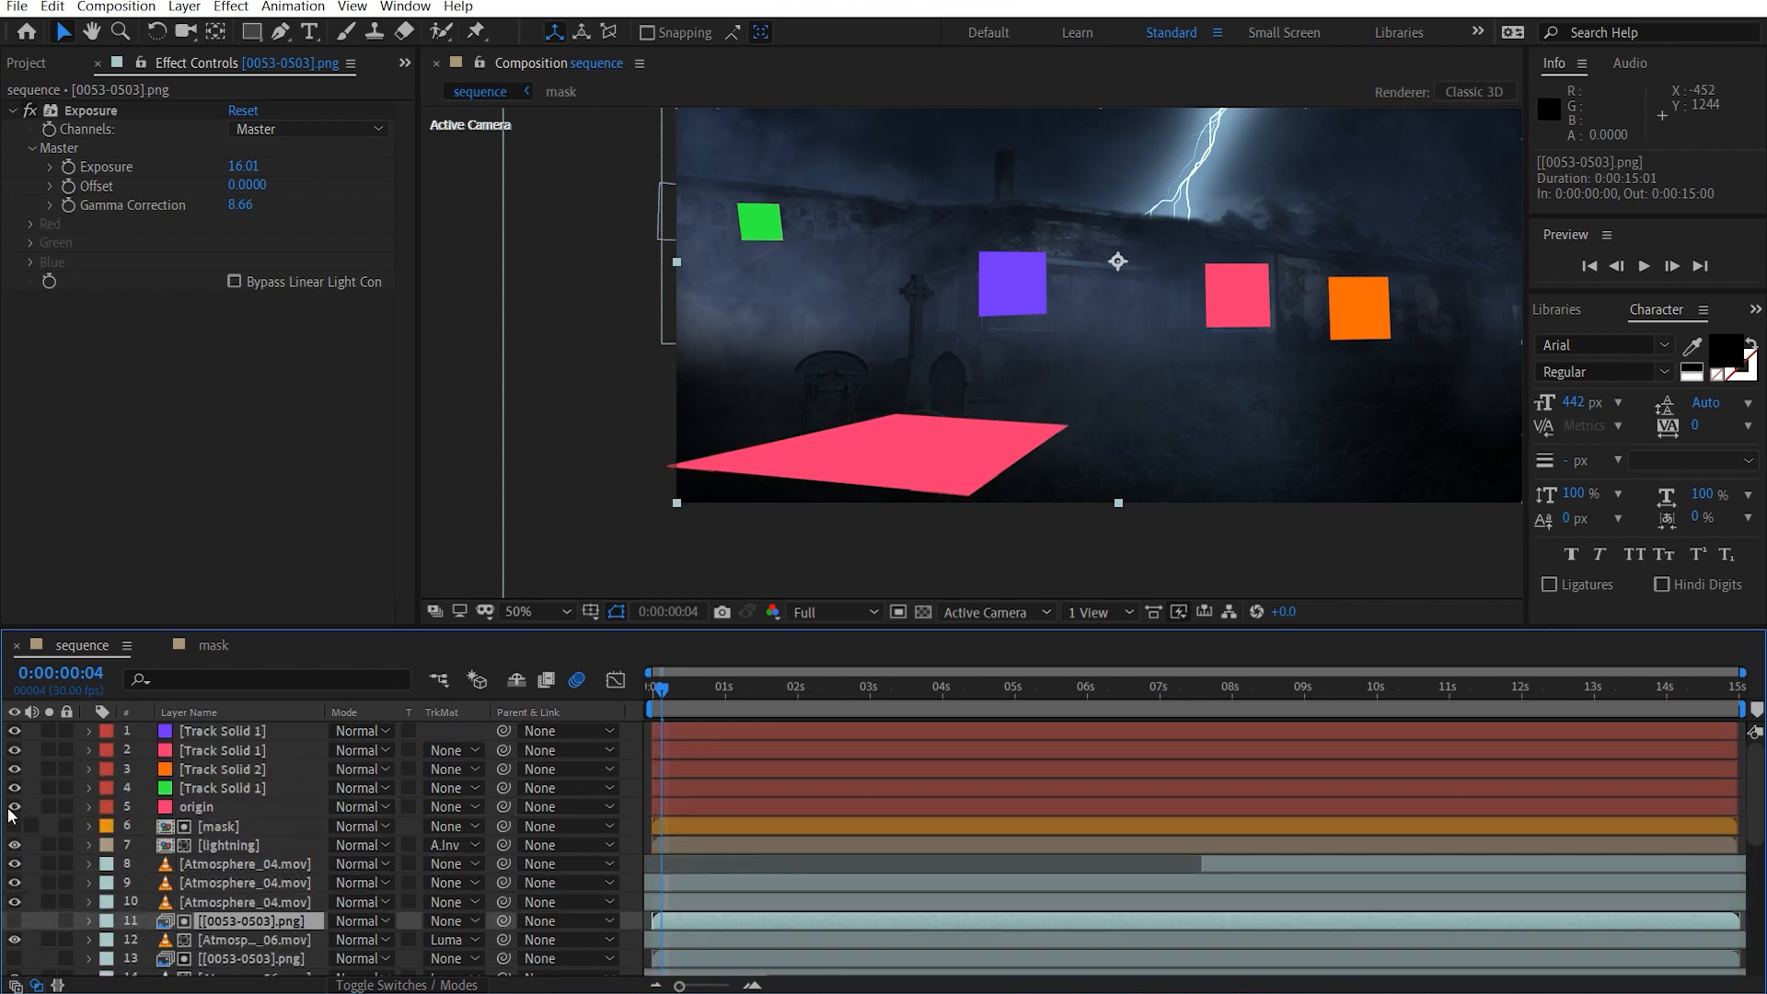
drag(14, 781, 14, 730)
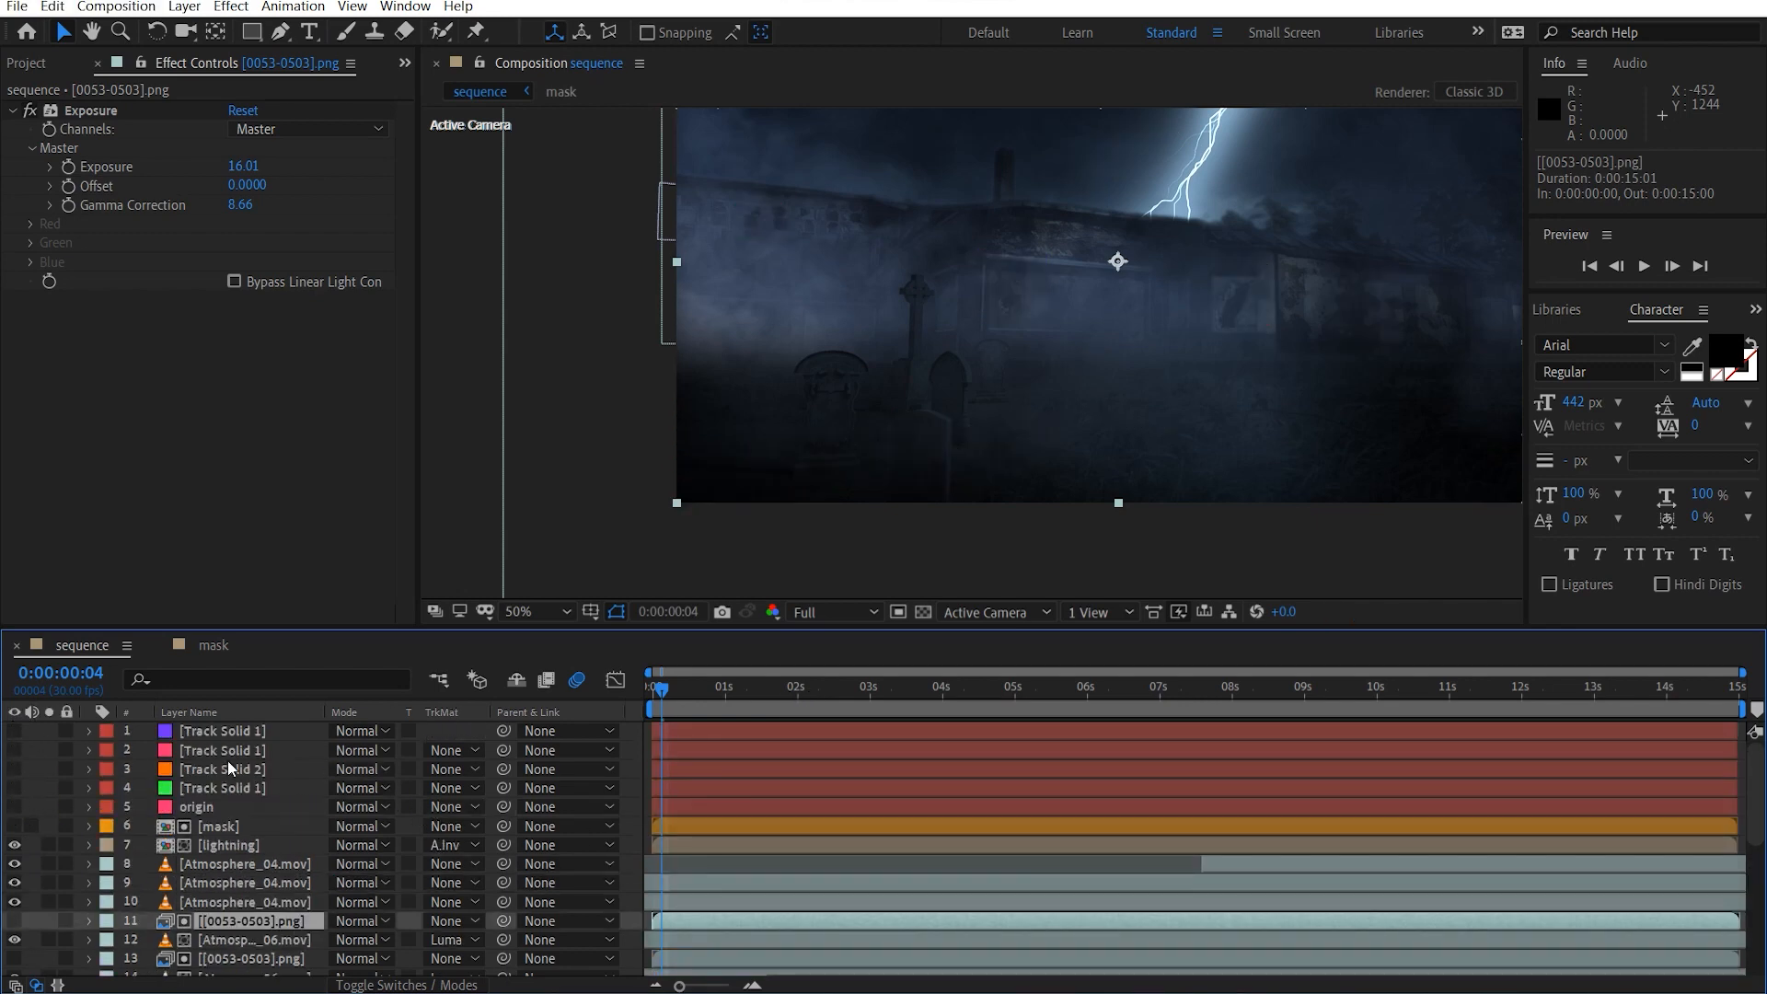
scroll(124, 797, down, 3)
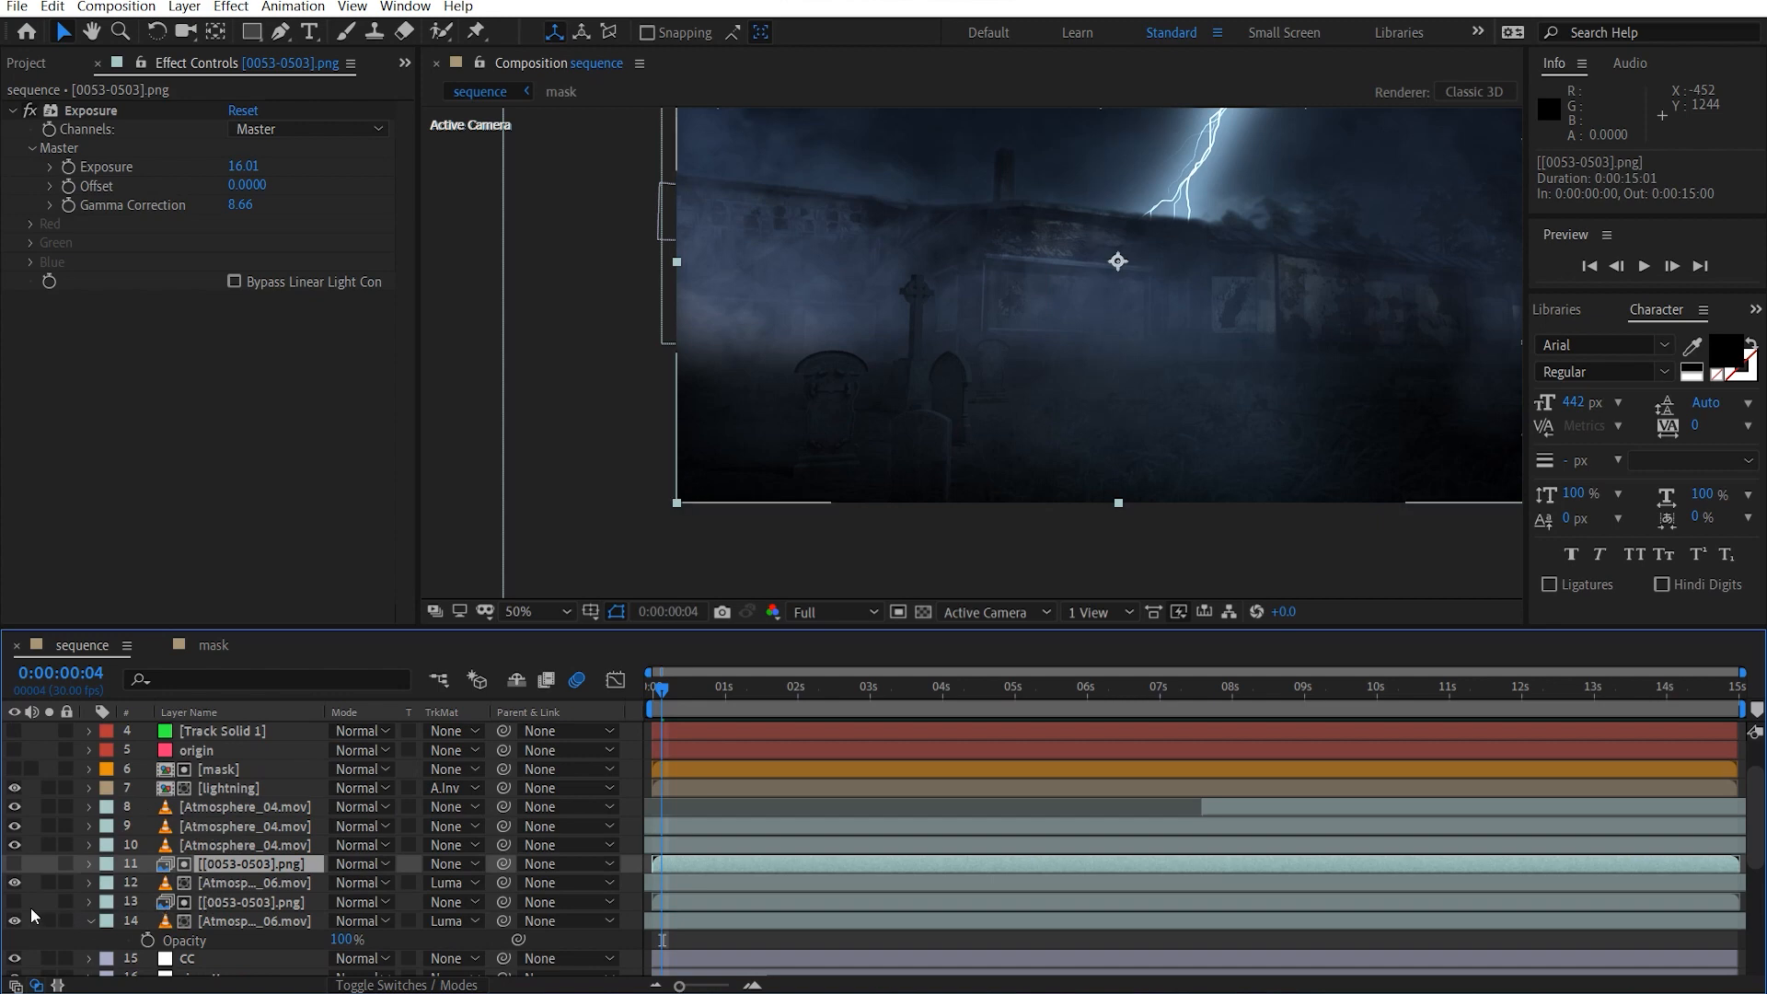
Set the Opacity of the lower Atmosphere_06.mov layer to 50%.
key(space)
drag(910, 332, 786, 309)
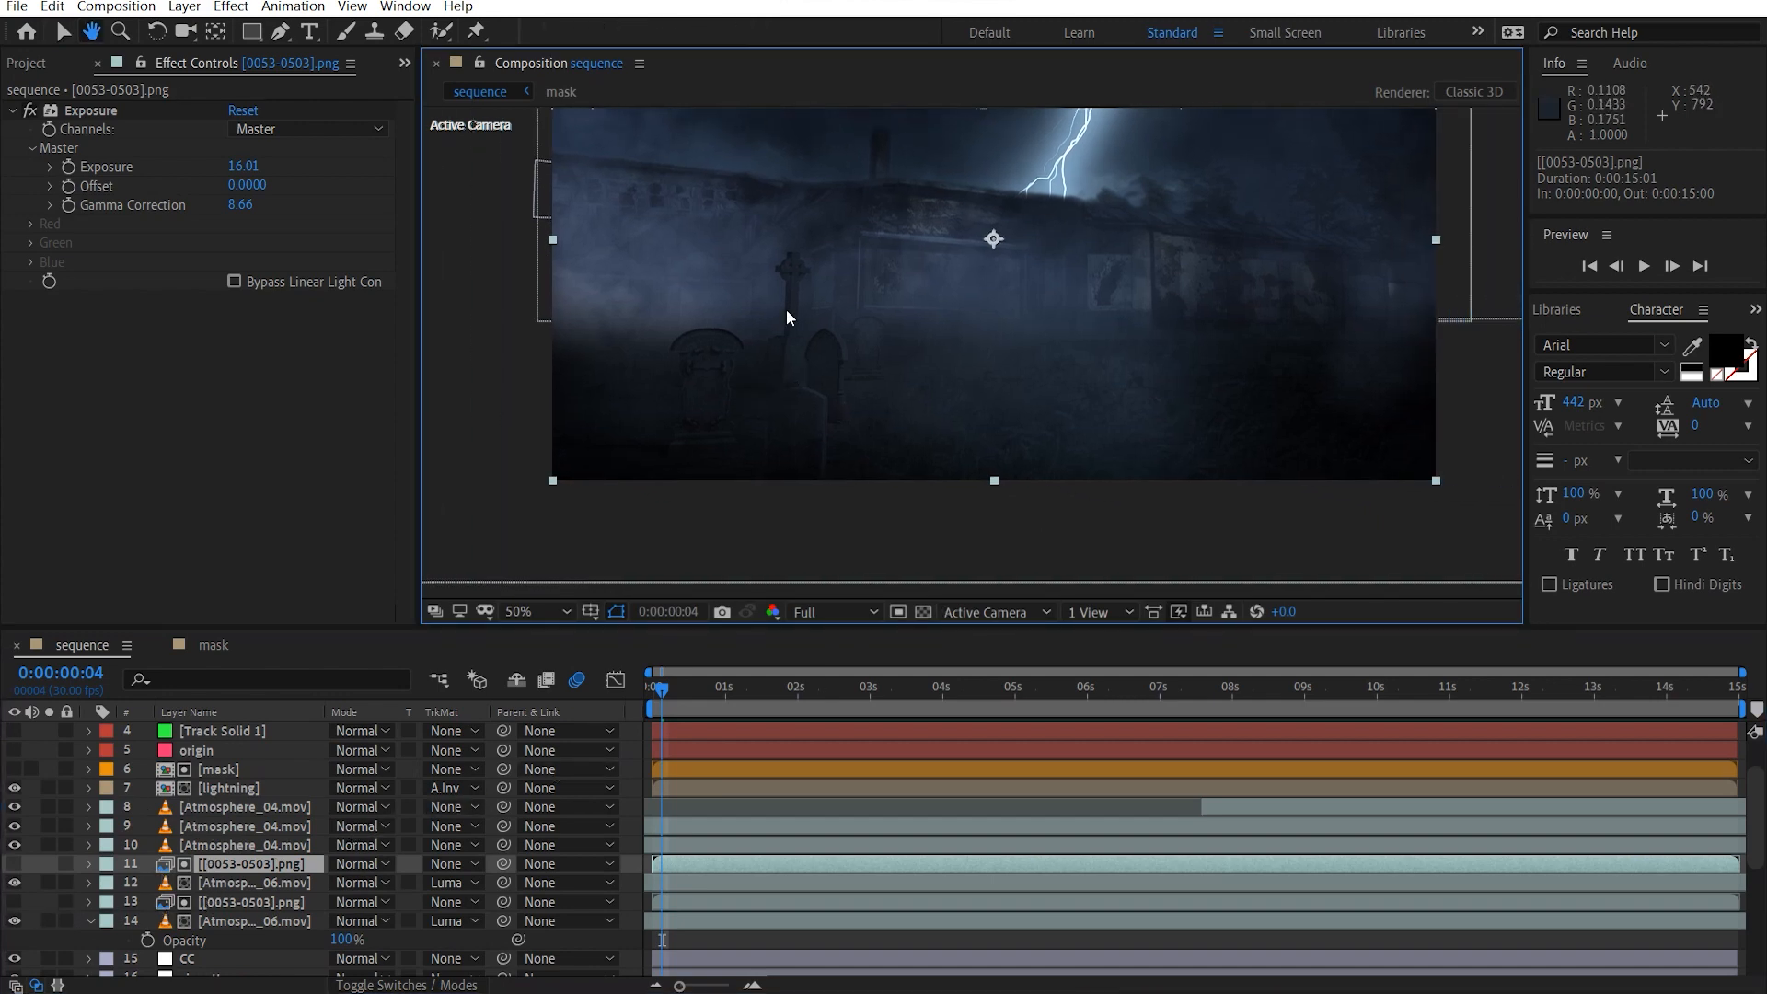
click(345, 940)
text(50)
key(Return)
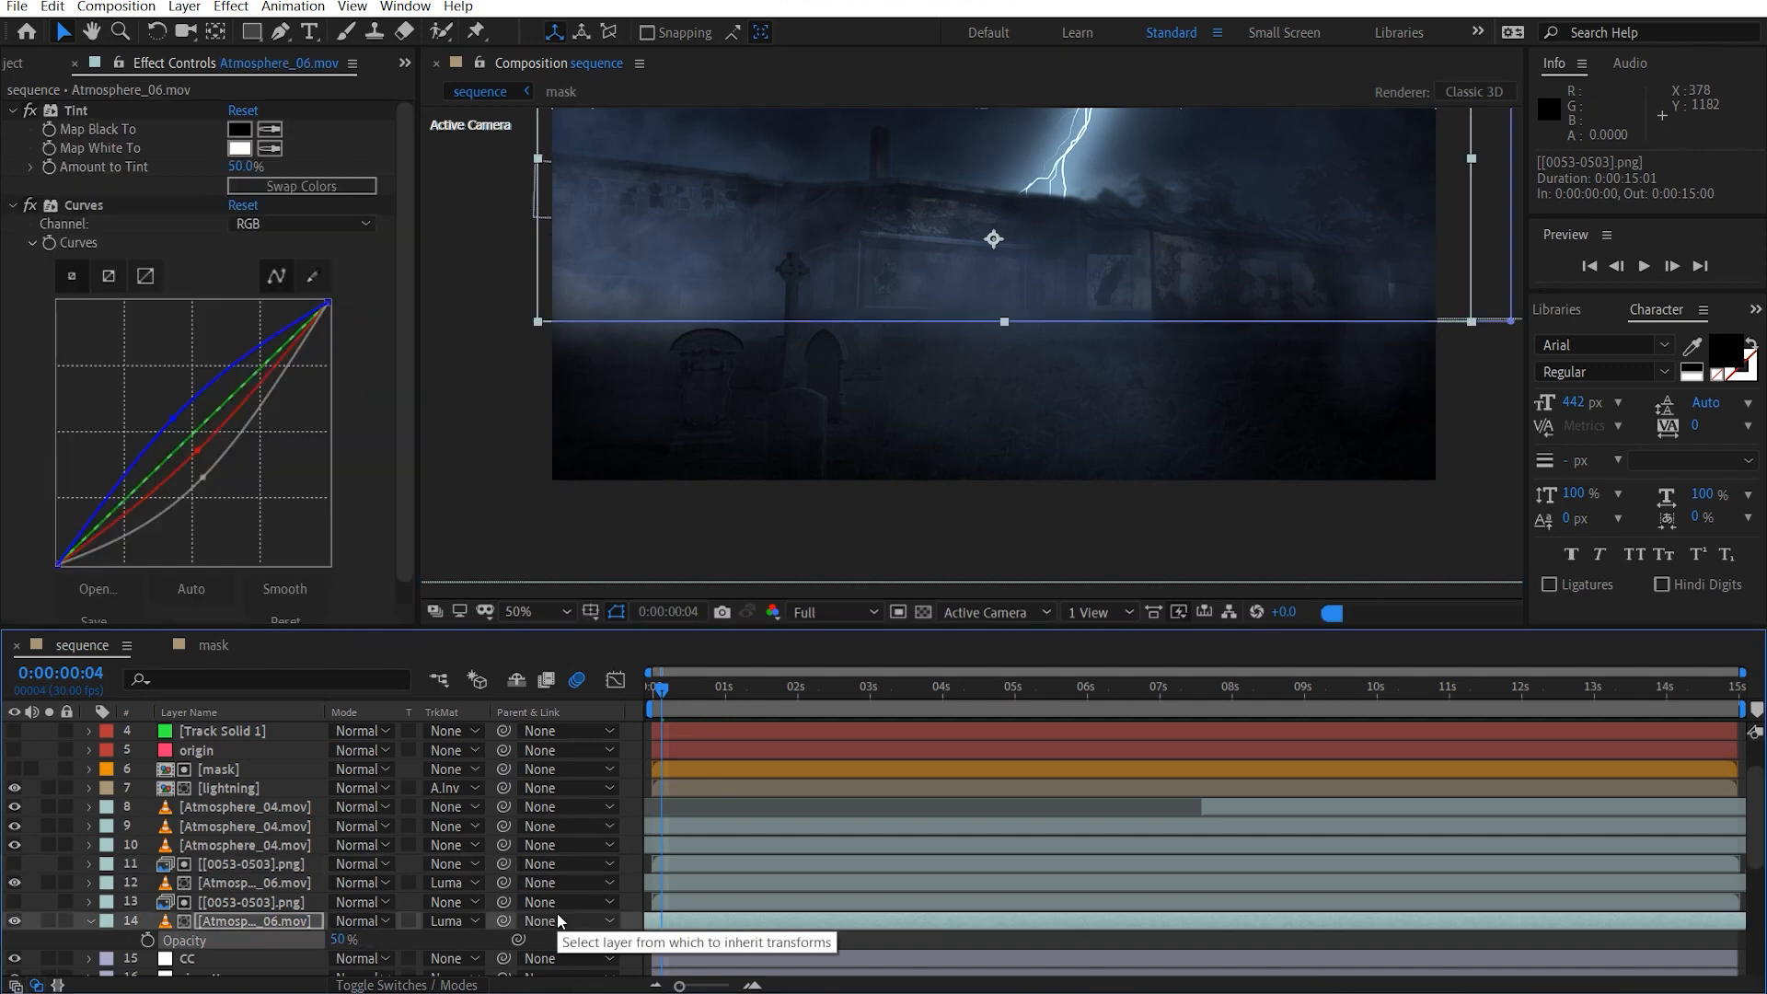
Hide the three Atmosphere_04.mov layers to examine the scene without the foreground fog.
click(250, 884)
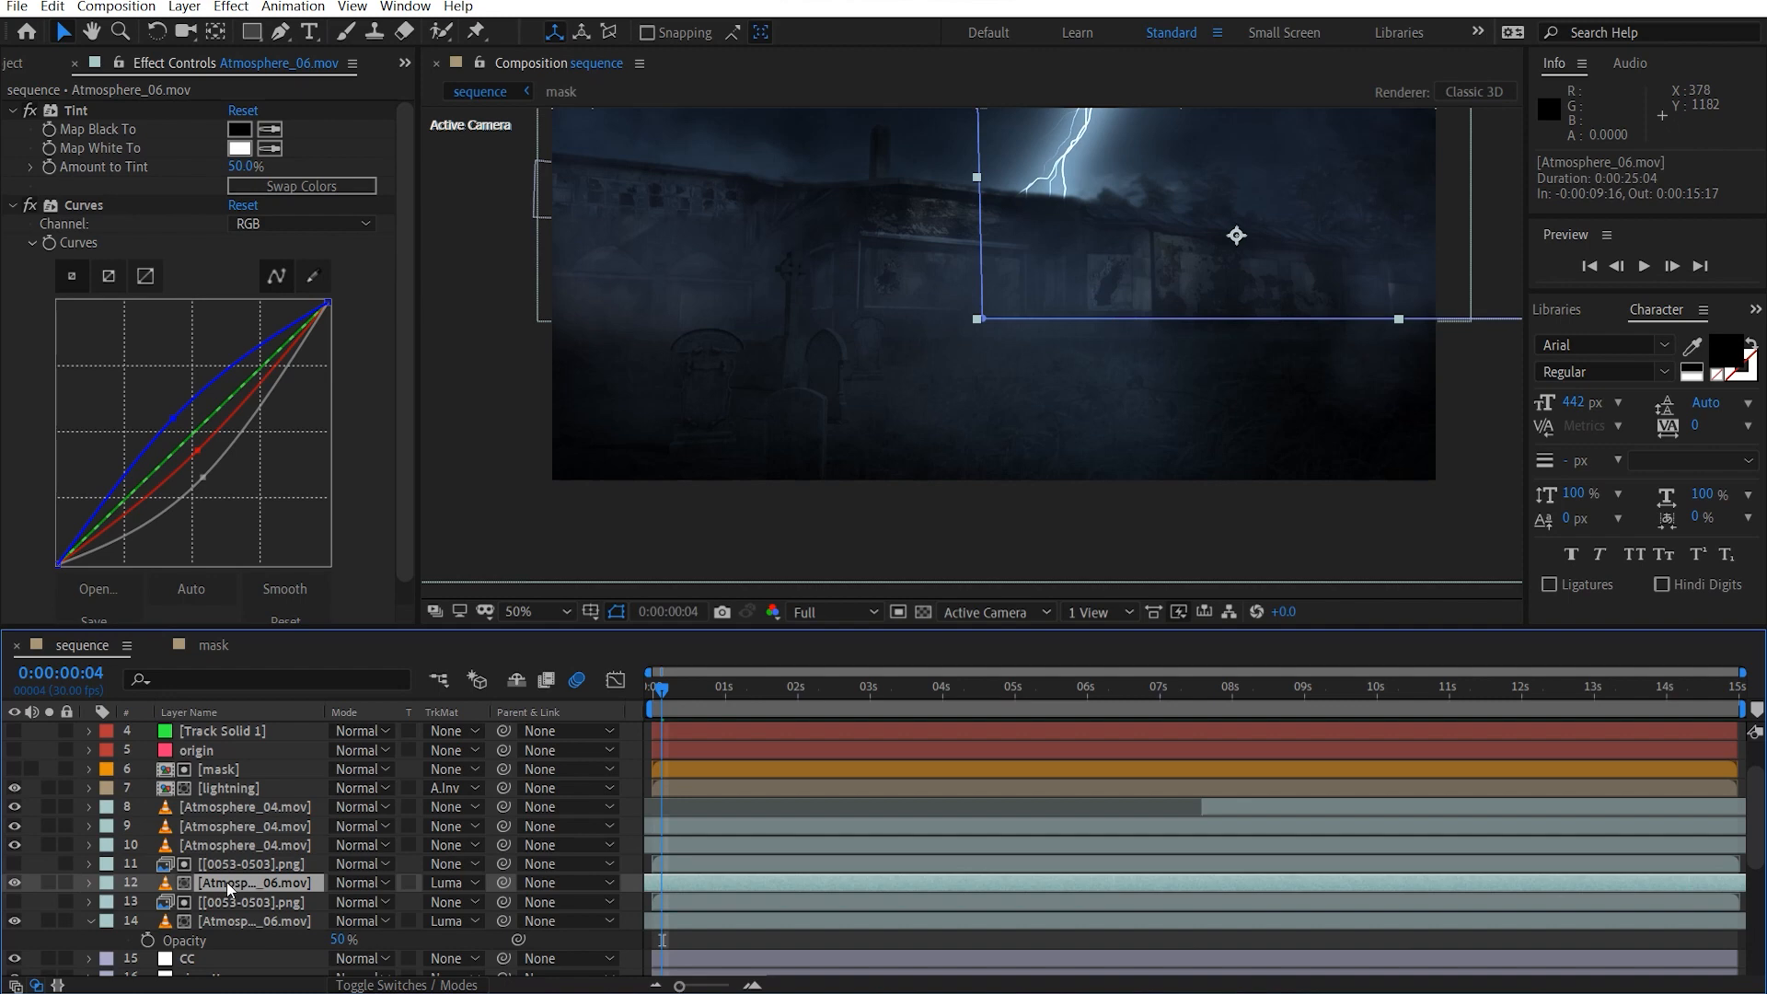
click(232, 848)
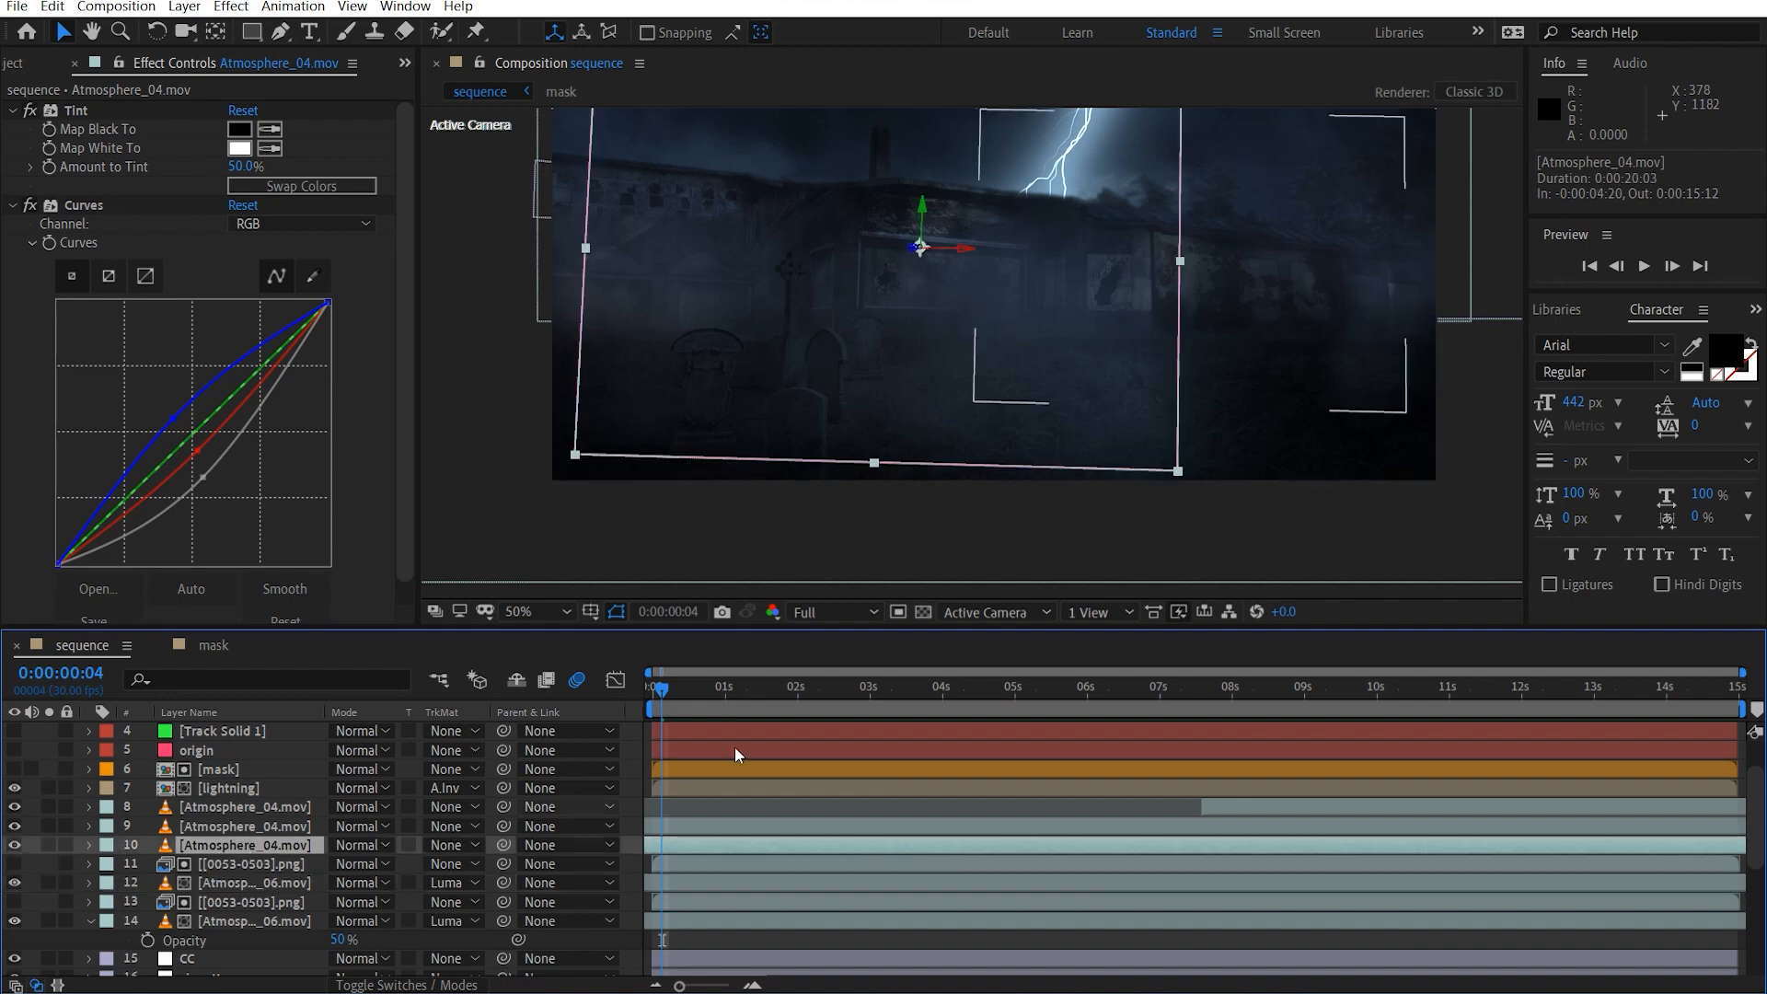
drag(16, 845, 17, 810)
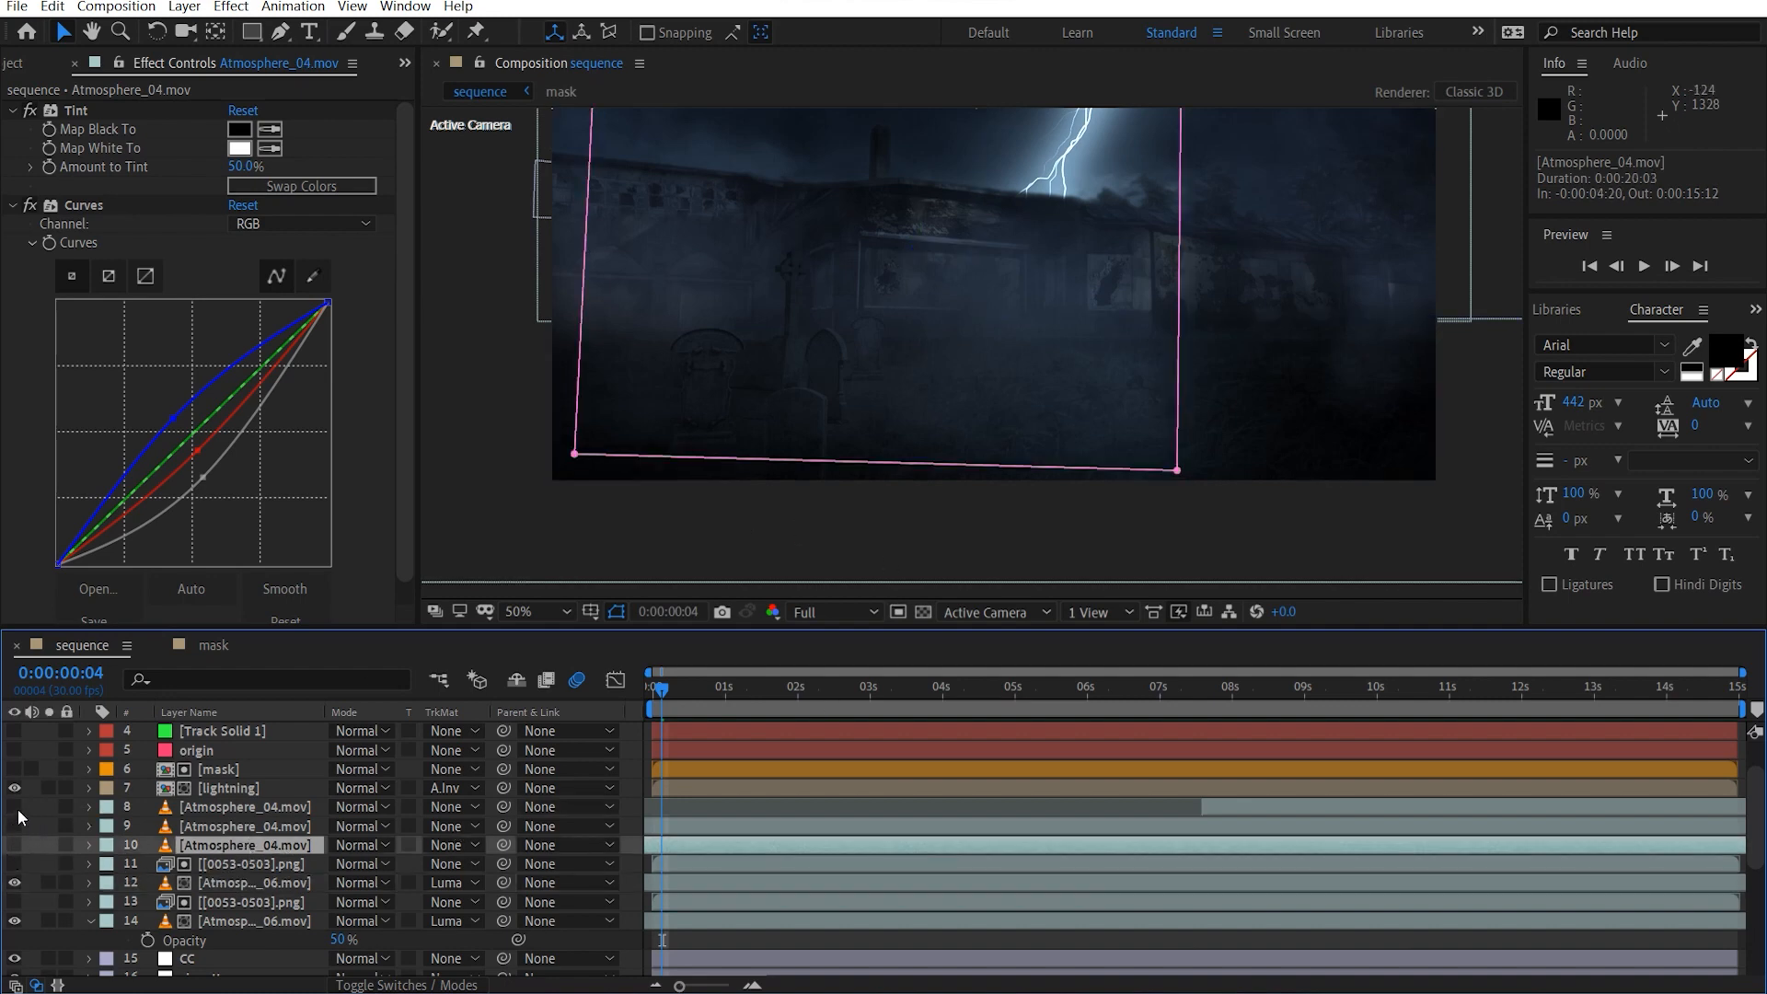
drag(910, 350, 813, 357)
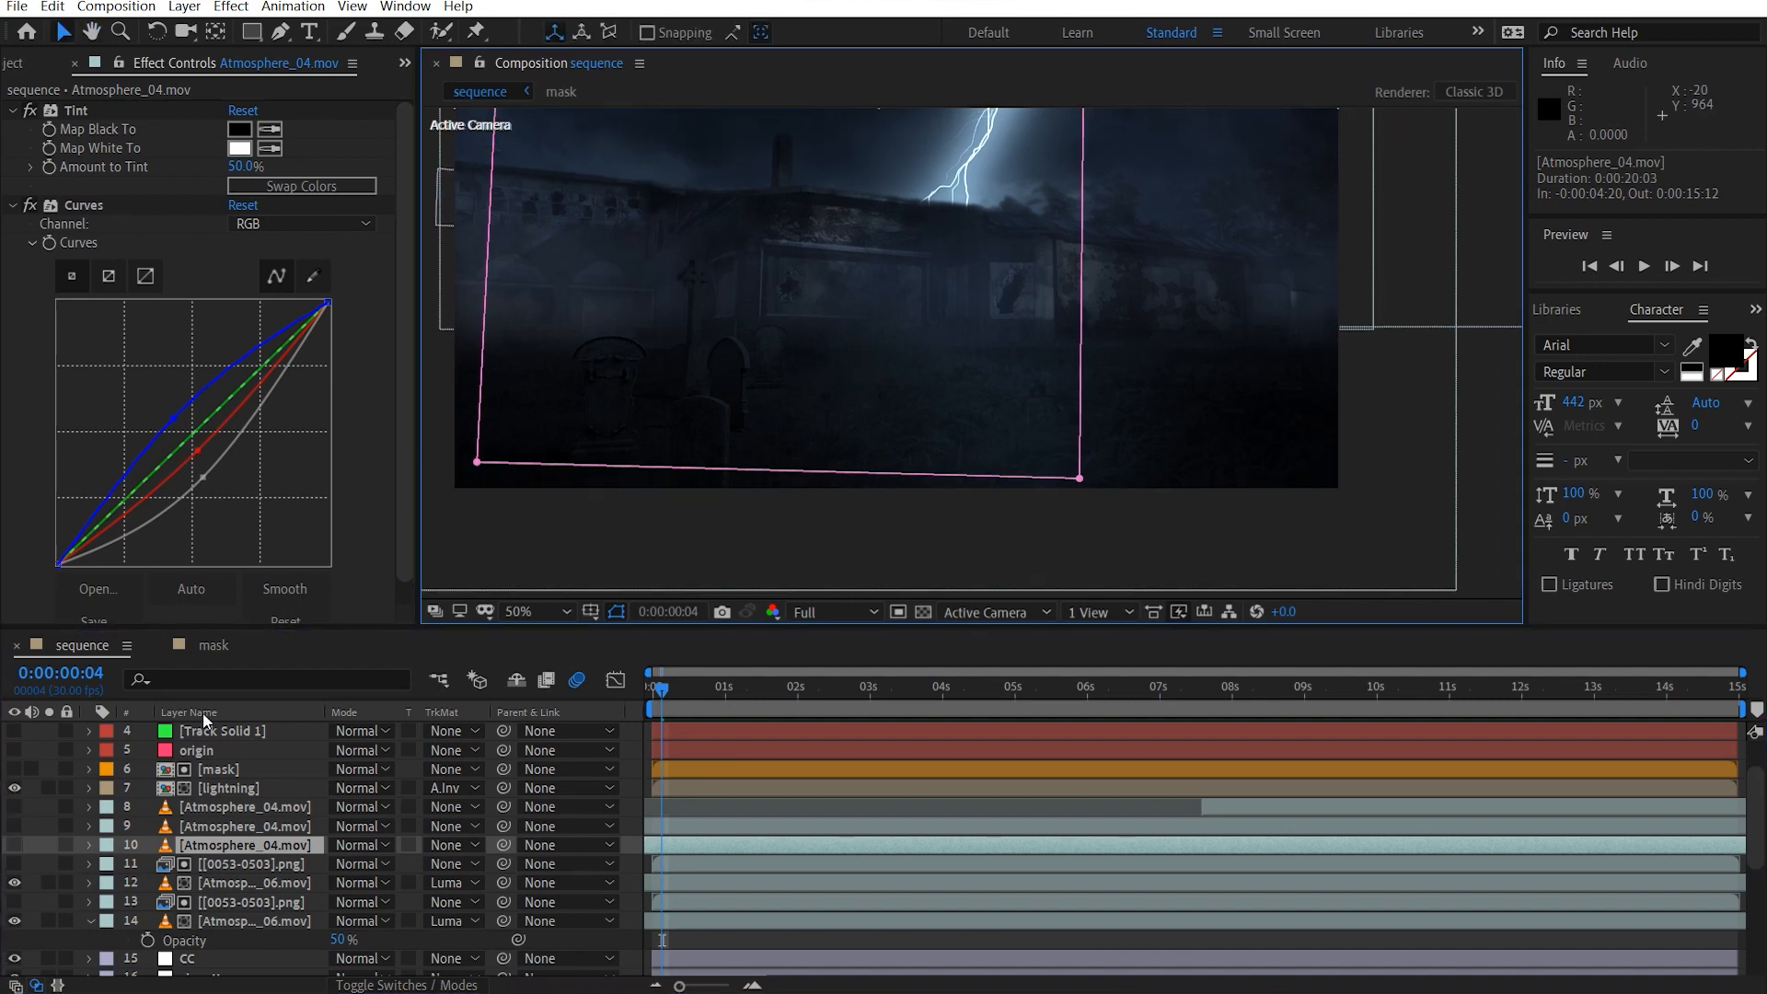
click(14, 864)
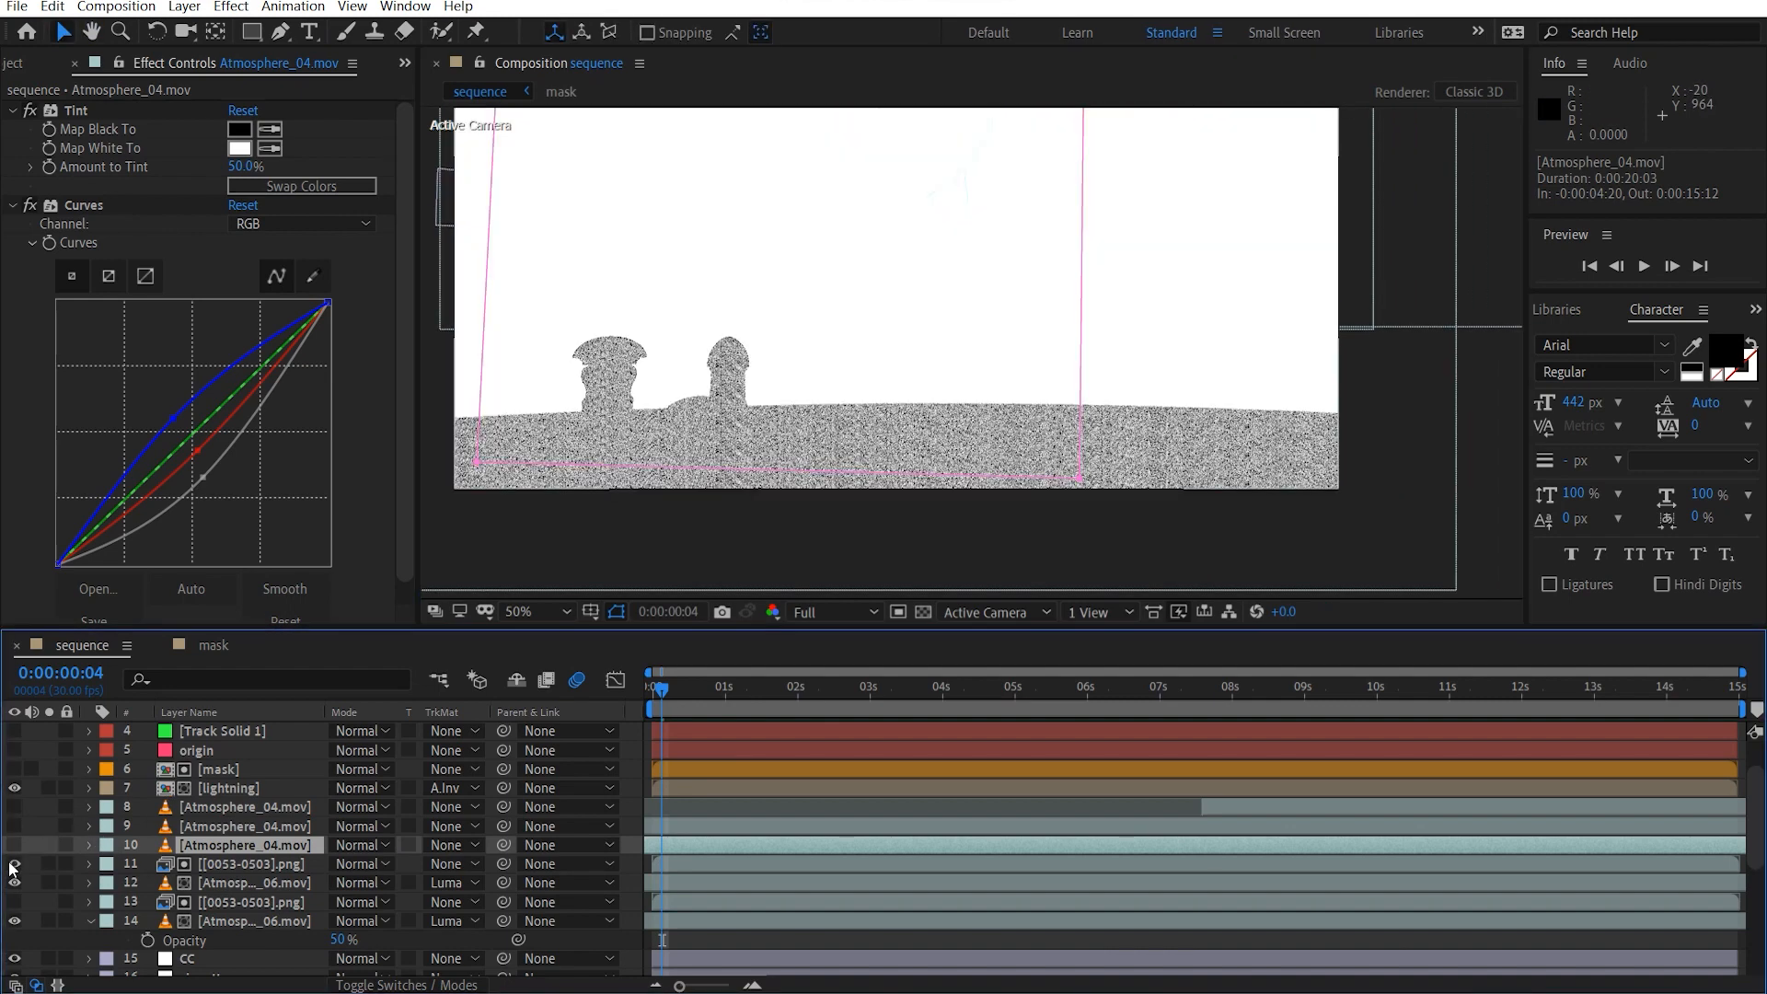
click(14, 864)
Show the three Atmosphere_04.mov layers again one by one, comparing what each adds to the scene.
click(14, 845)
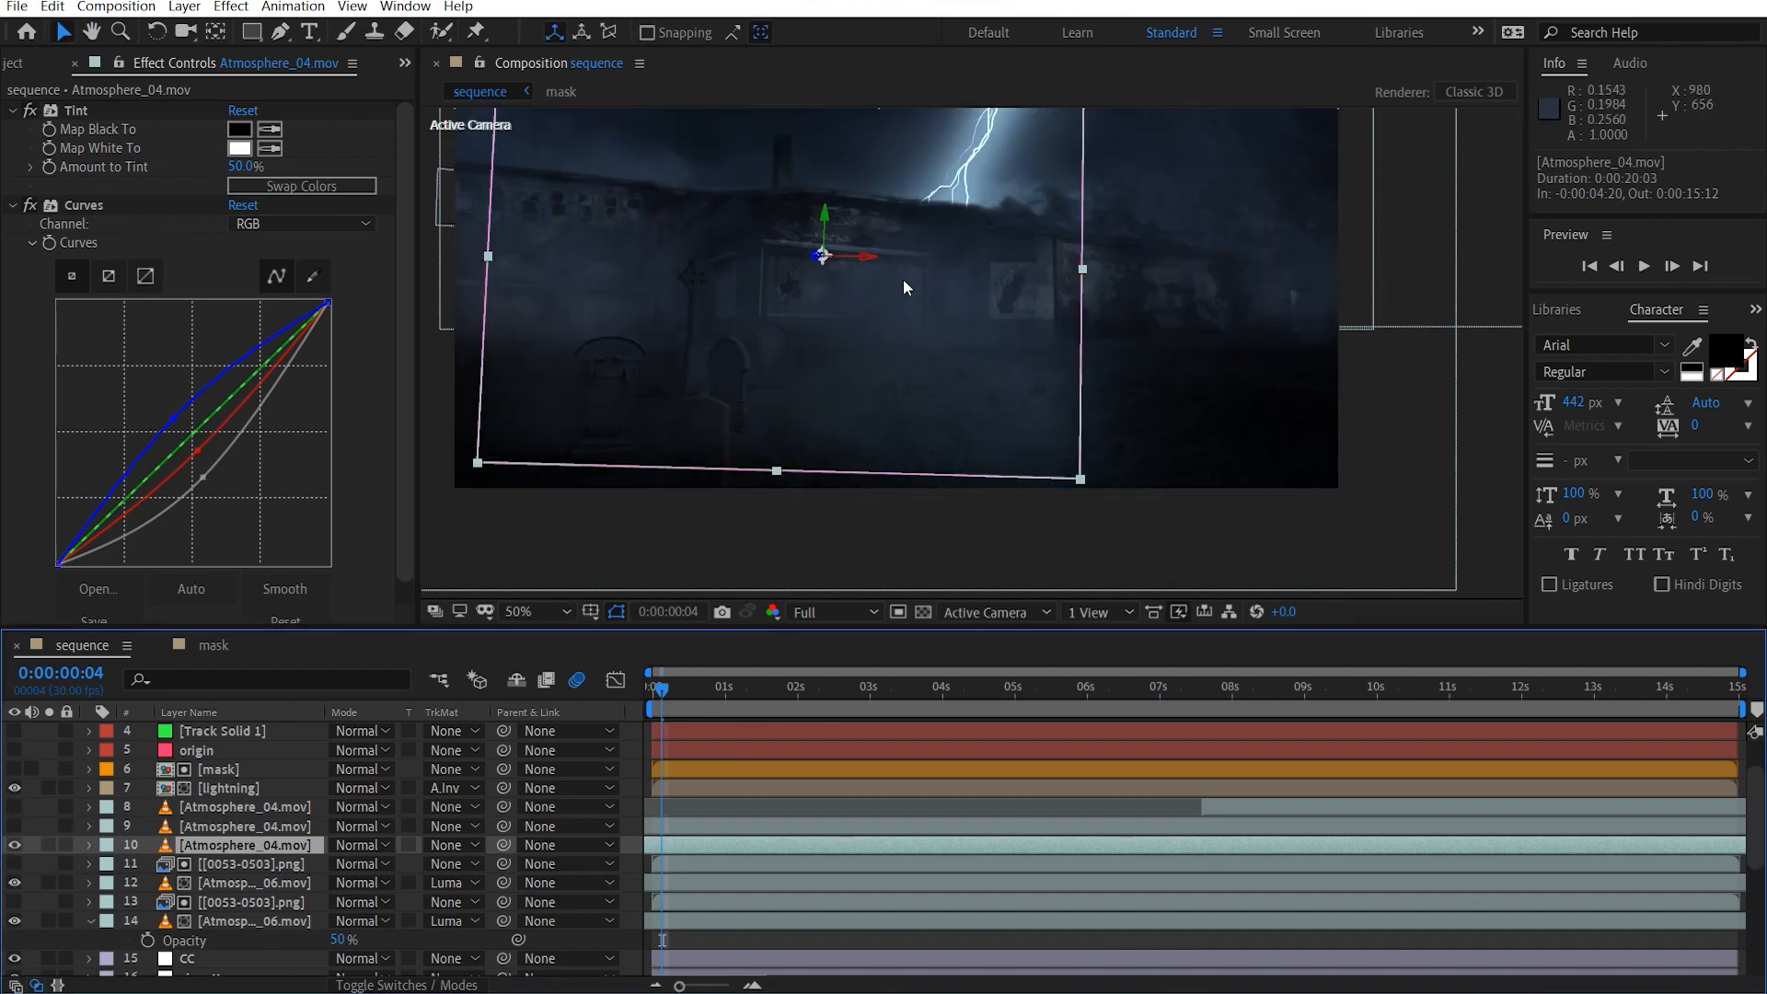
click(14, 826)
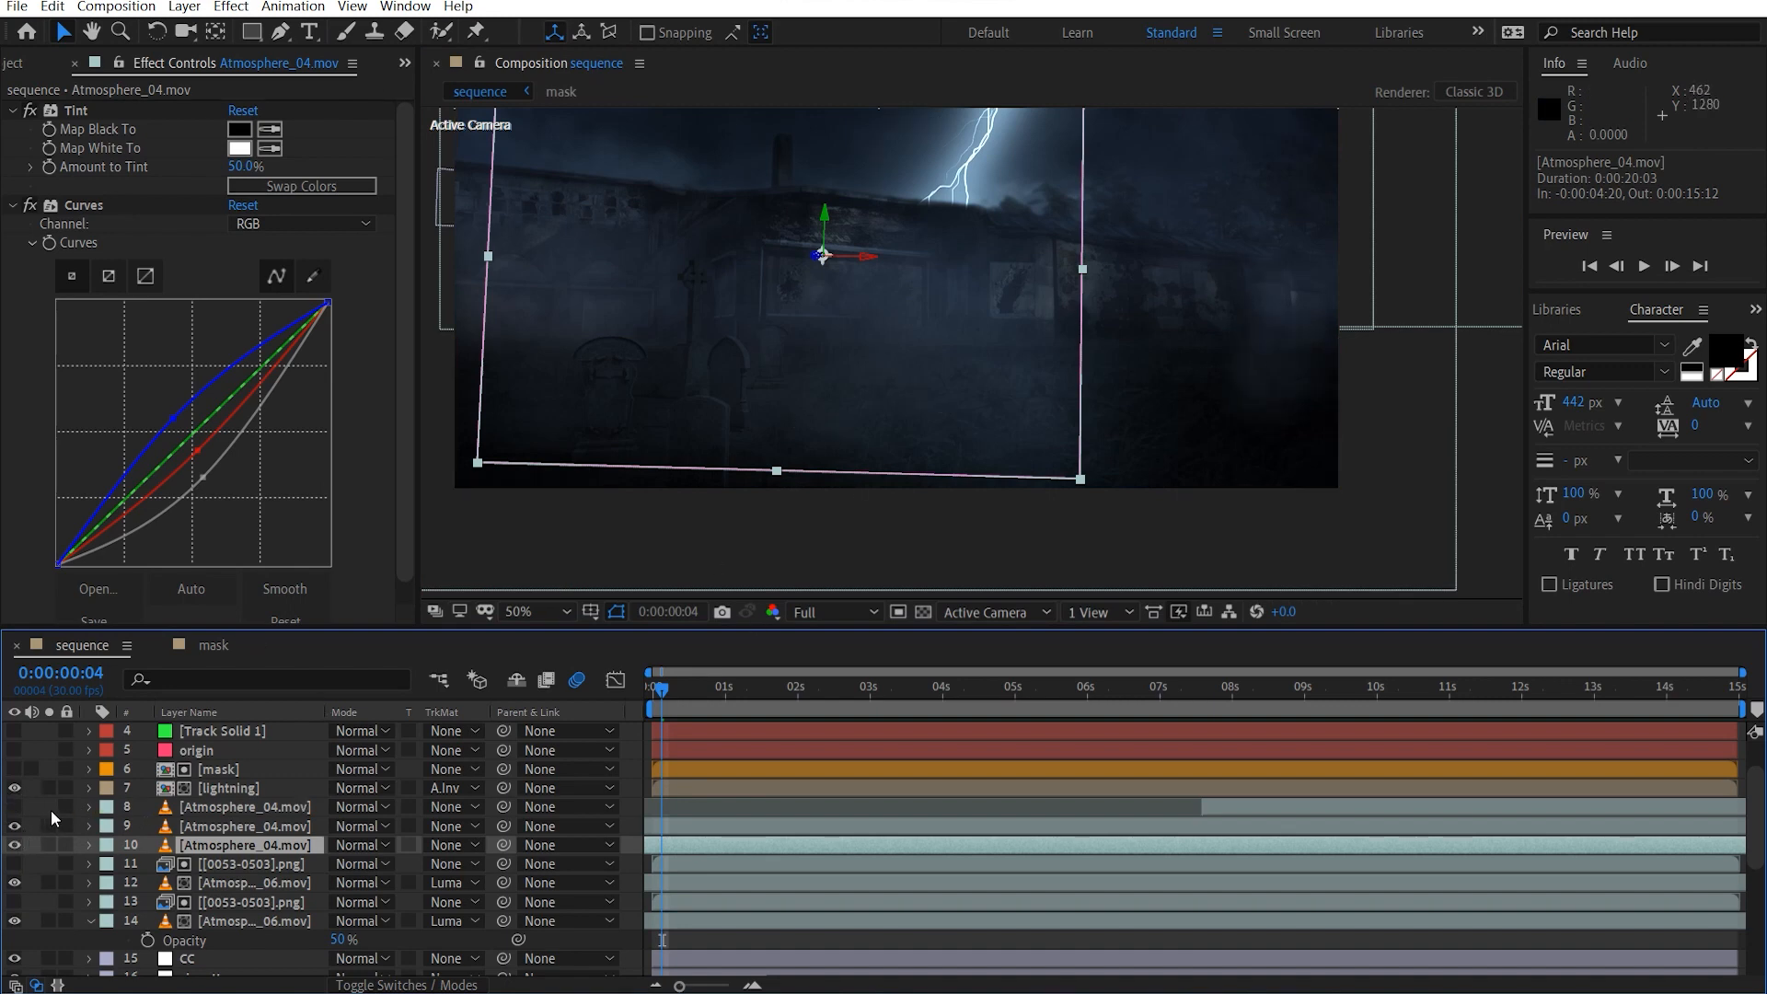
click(15, 807)
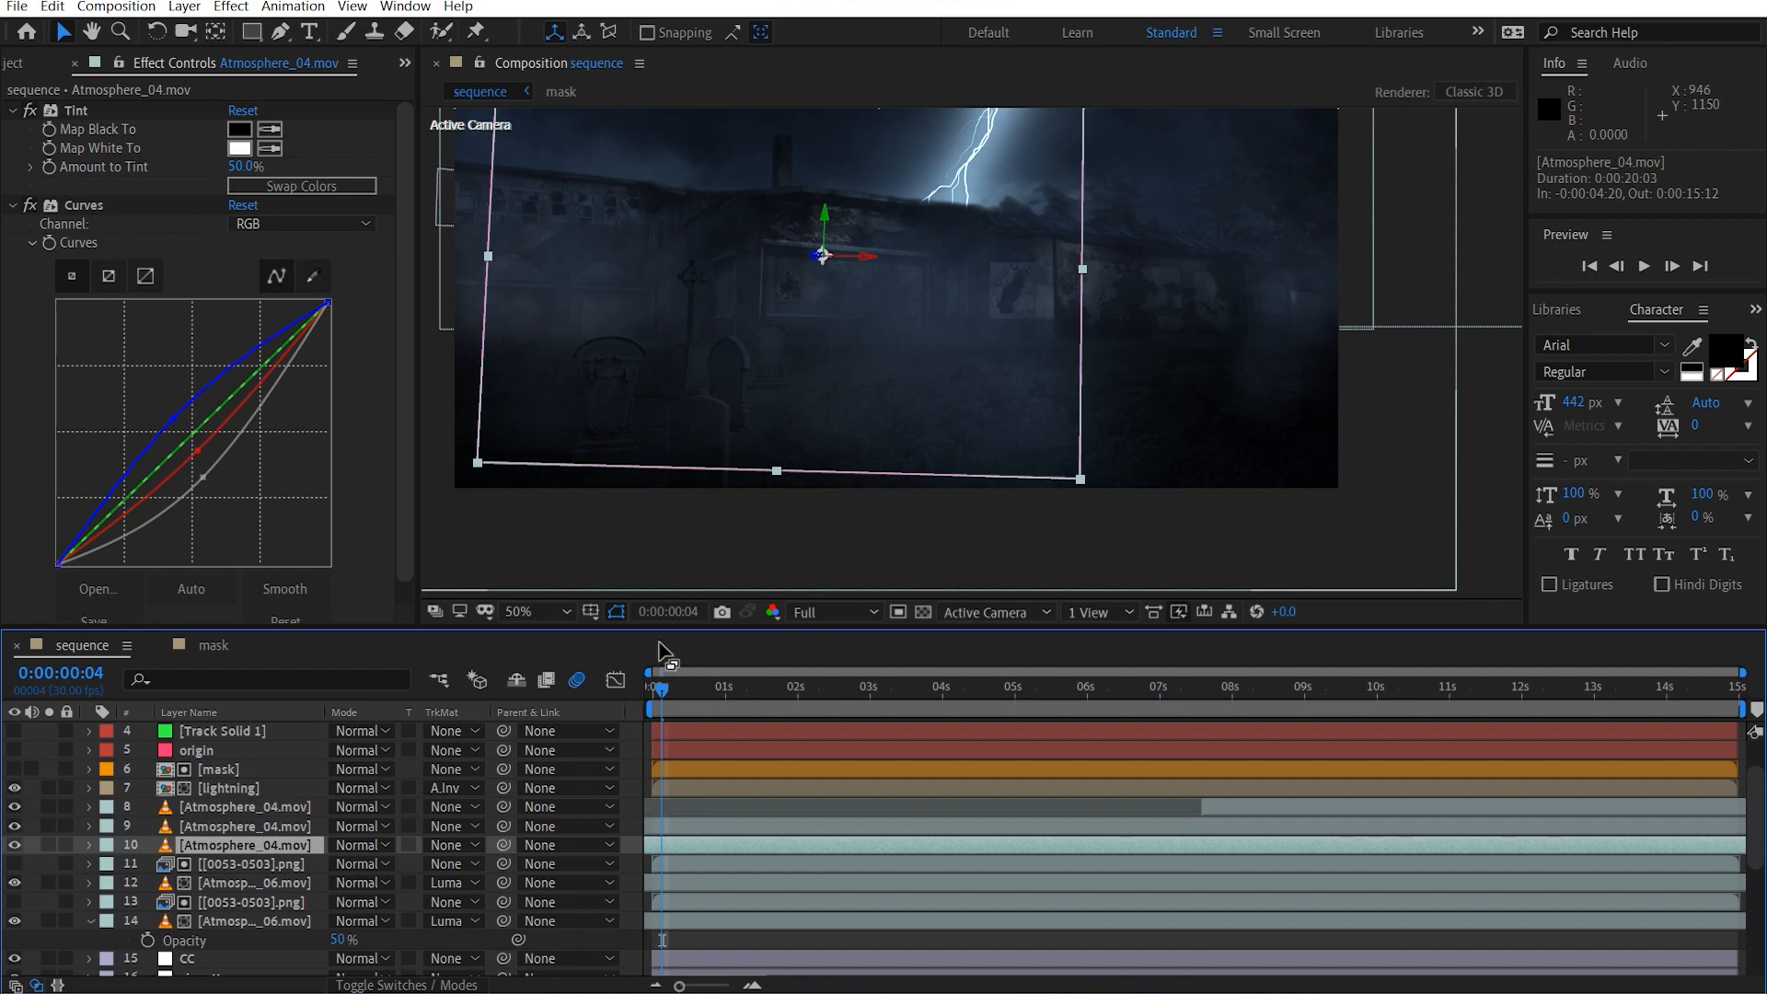
Select the uppermost Atmosphere_04.mov layer, go to 0:00:08:24 and examine its fog over the building.
click(268, 808)
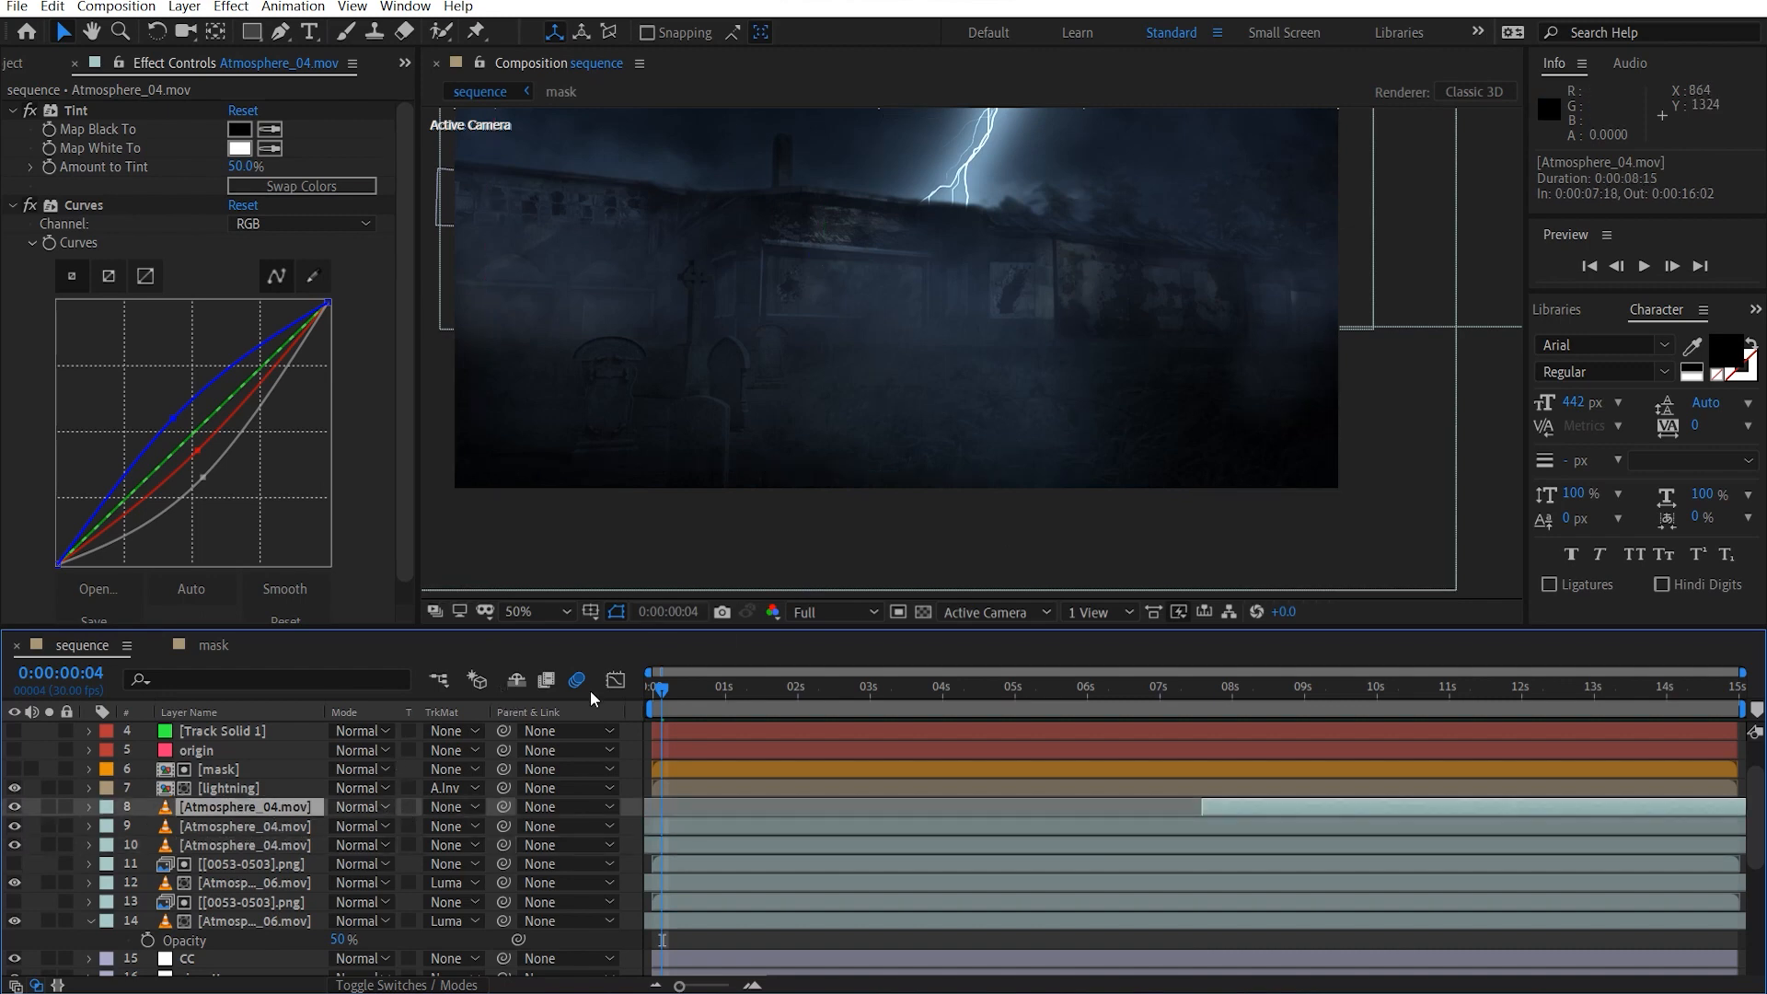
key(comma)
key(comma)
click(1291, 707)
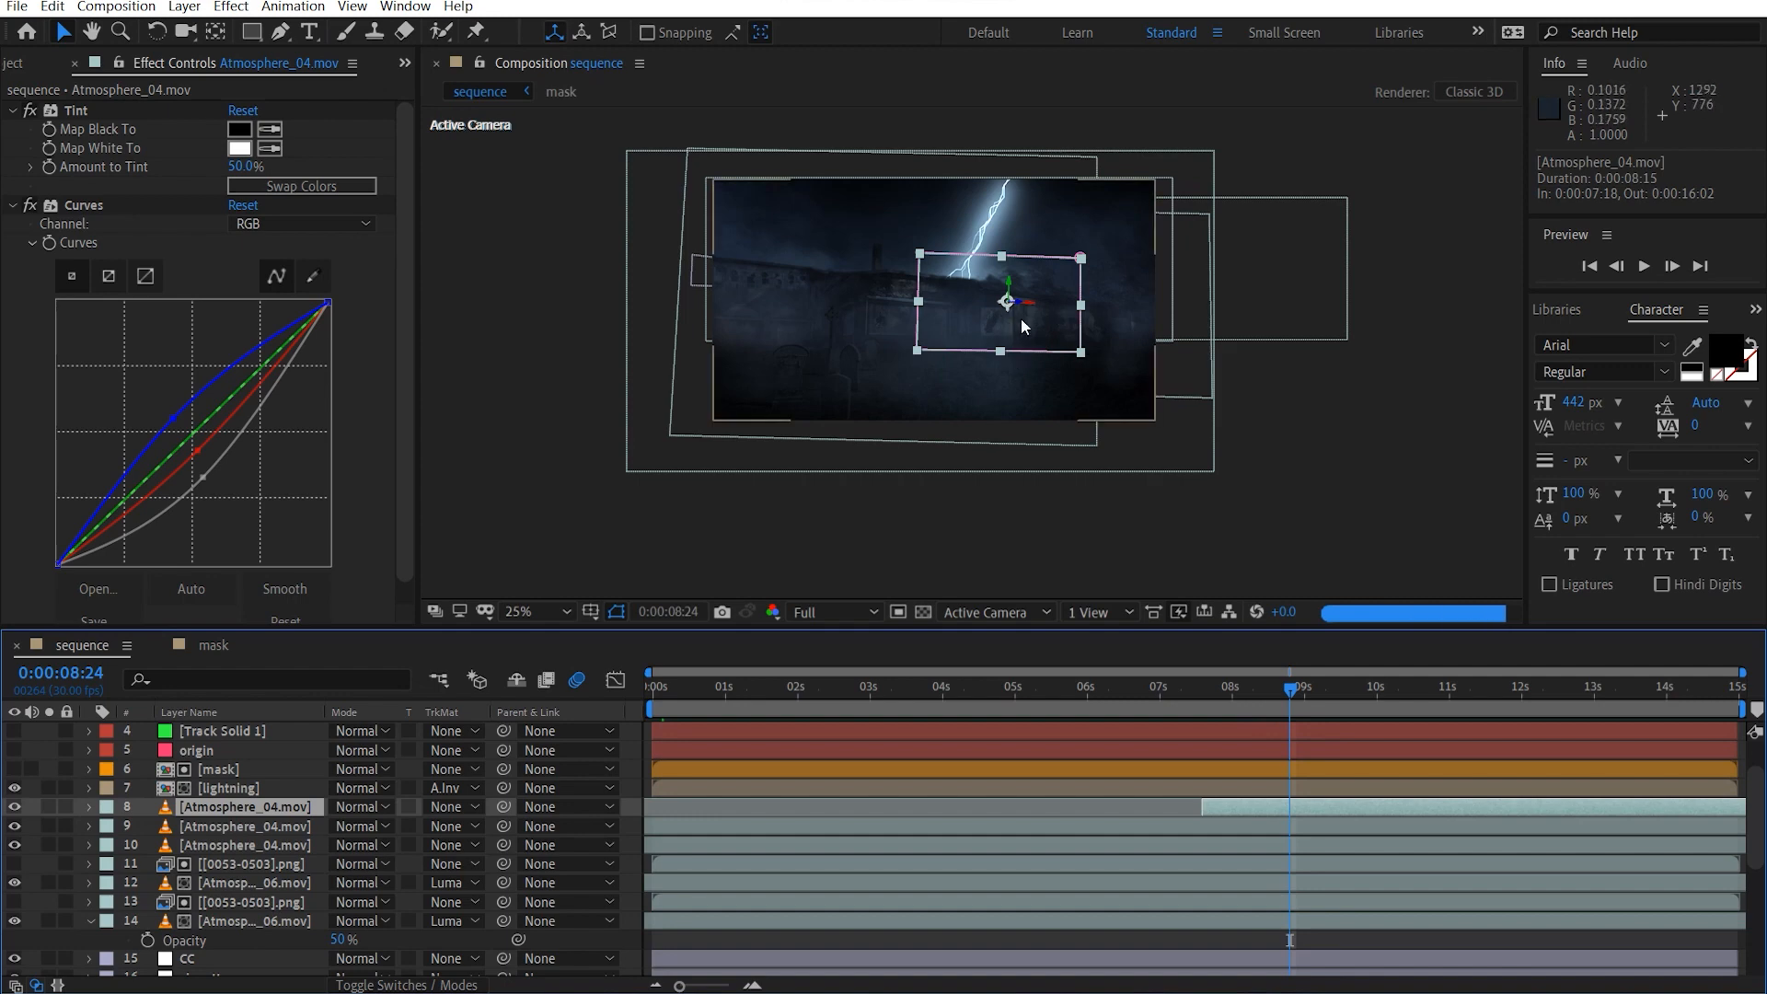
scroll(884, 312, up, 2)
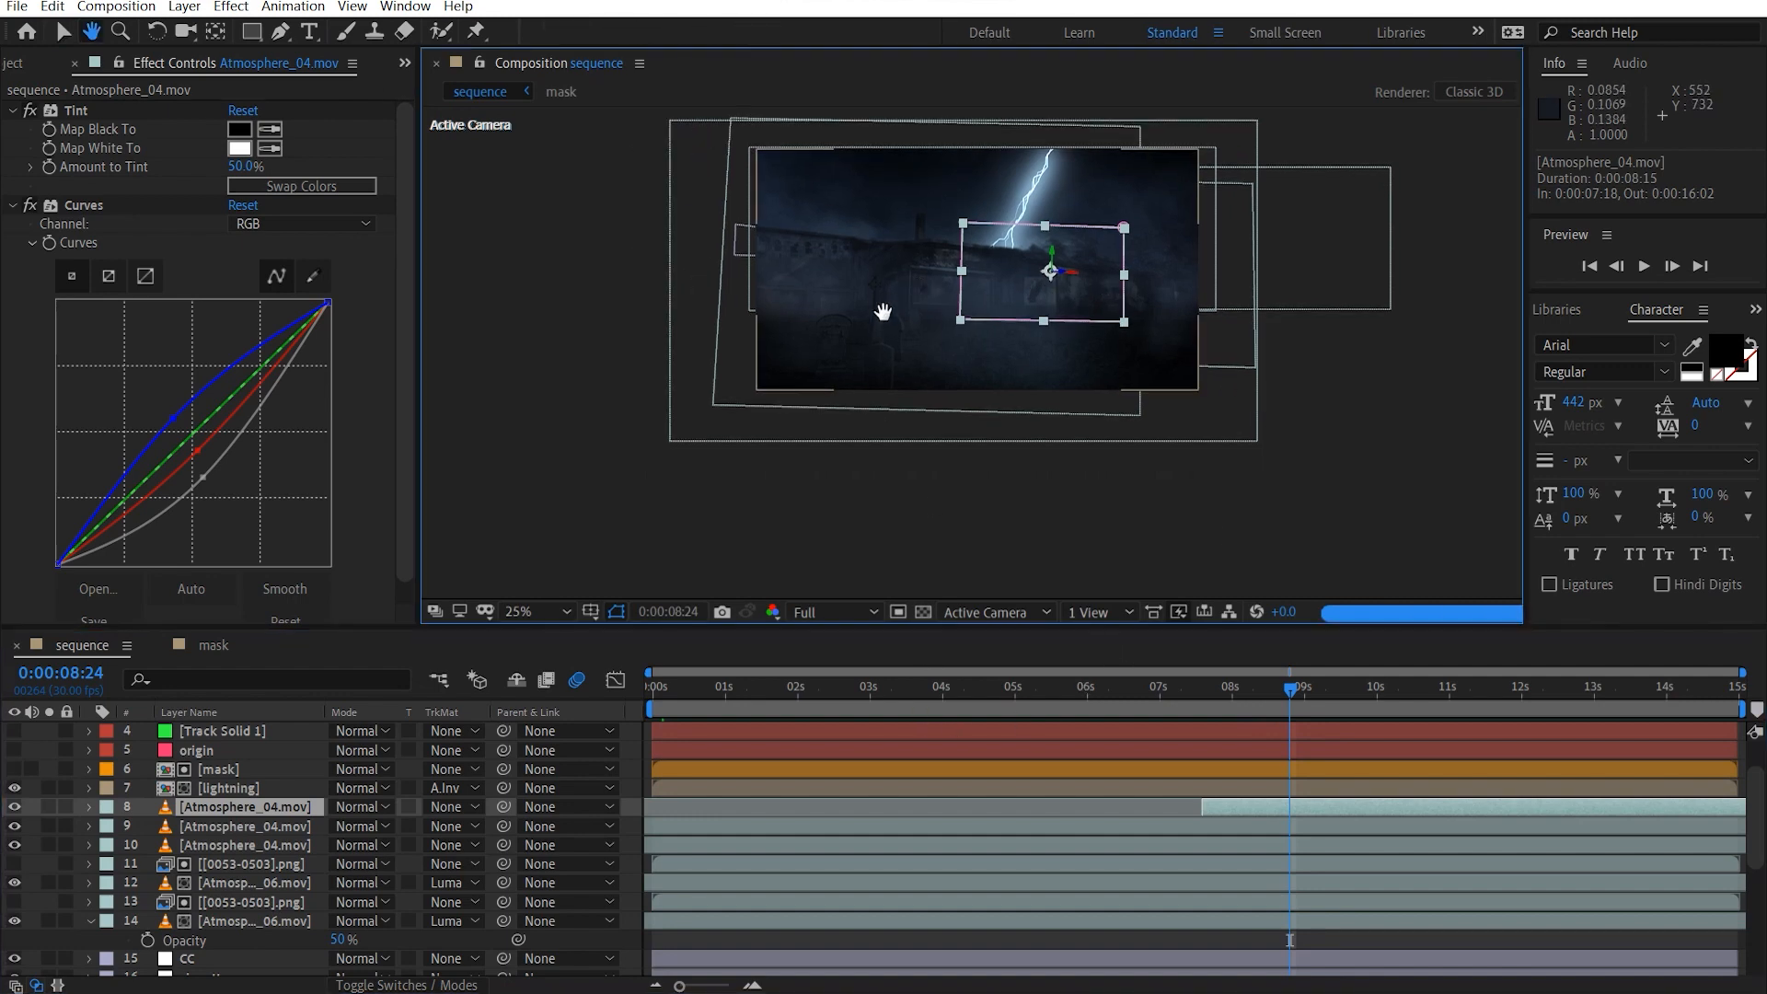
drag(978, 267, 951, 383)
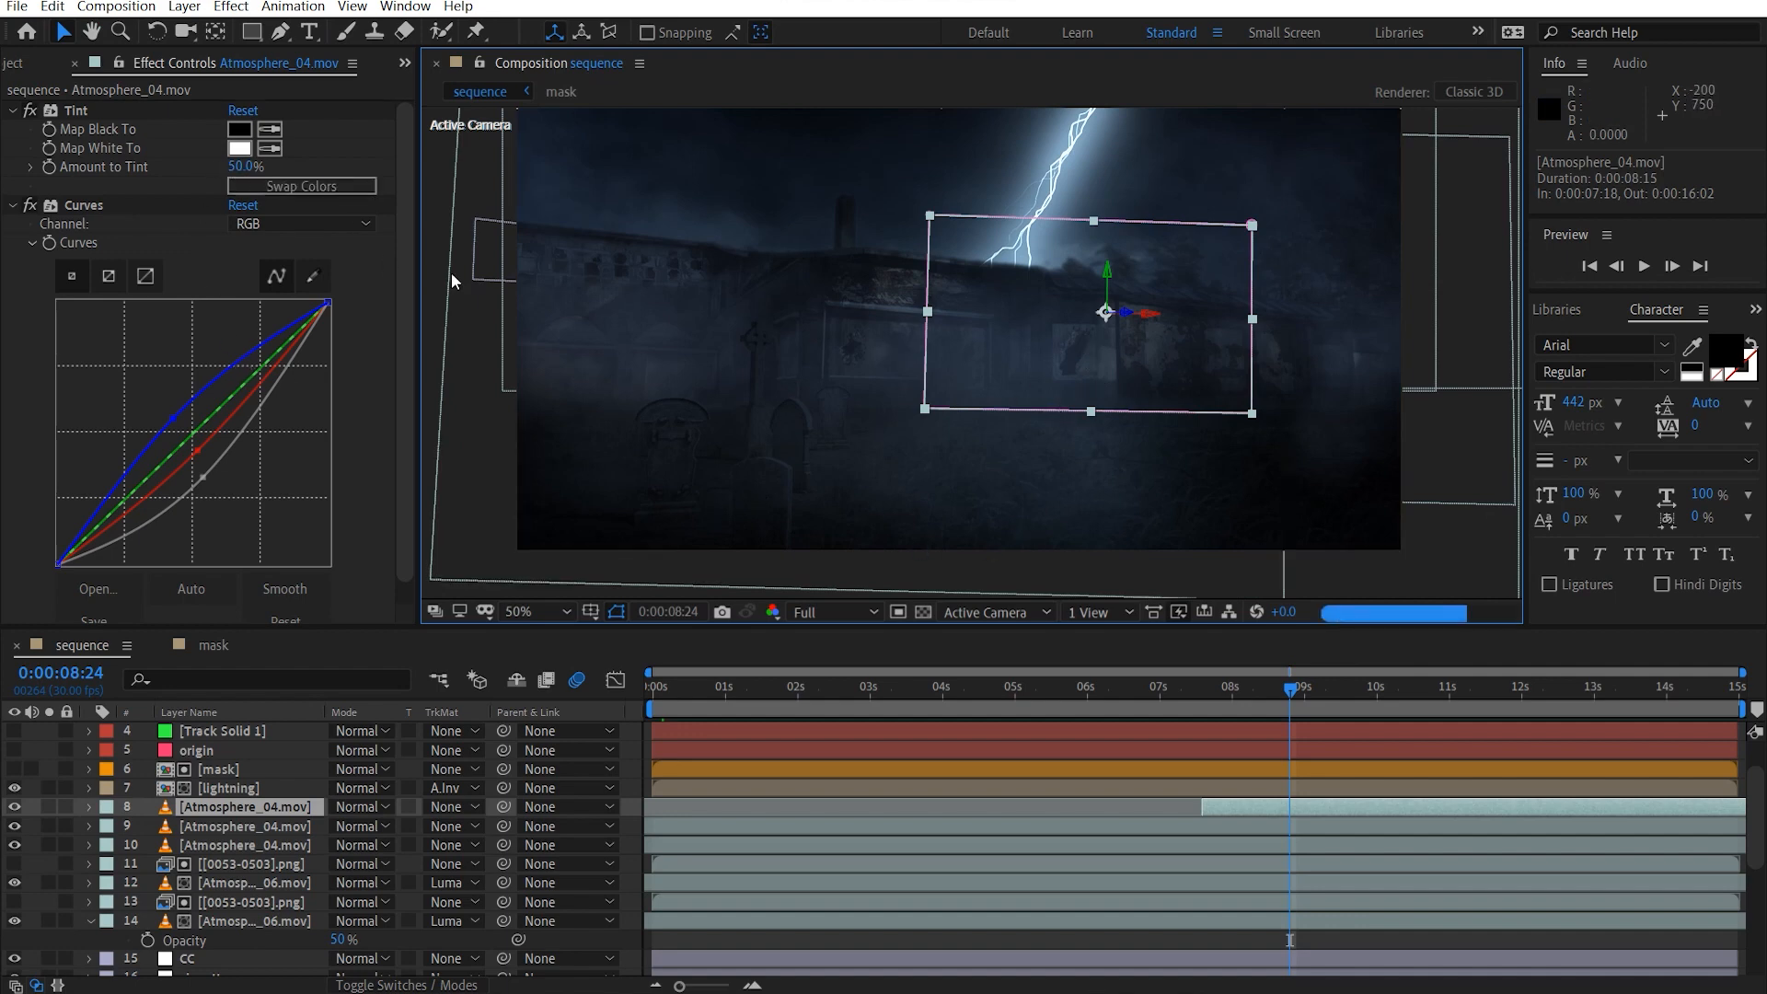
scroll(254, 817, down, 1)
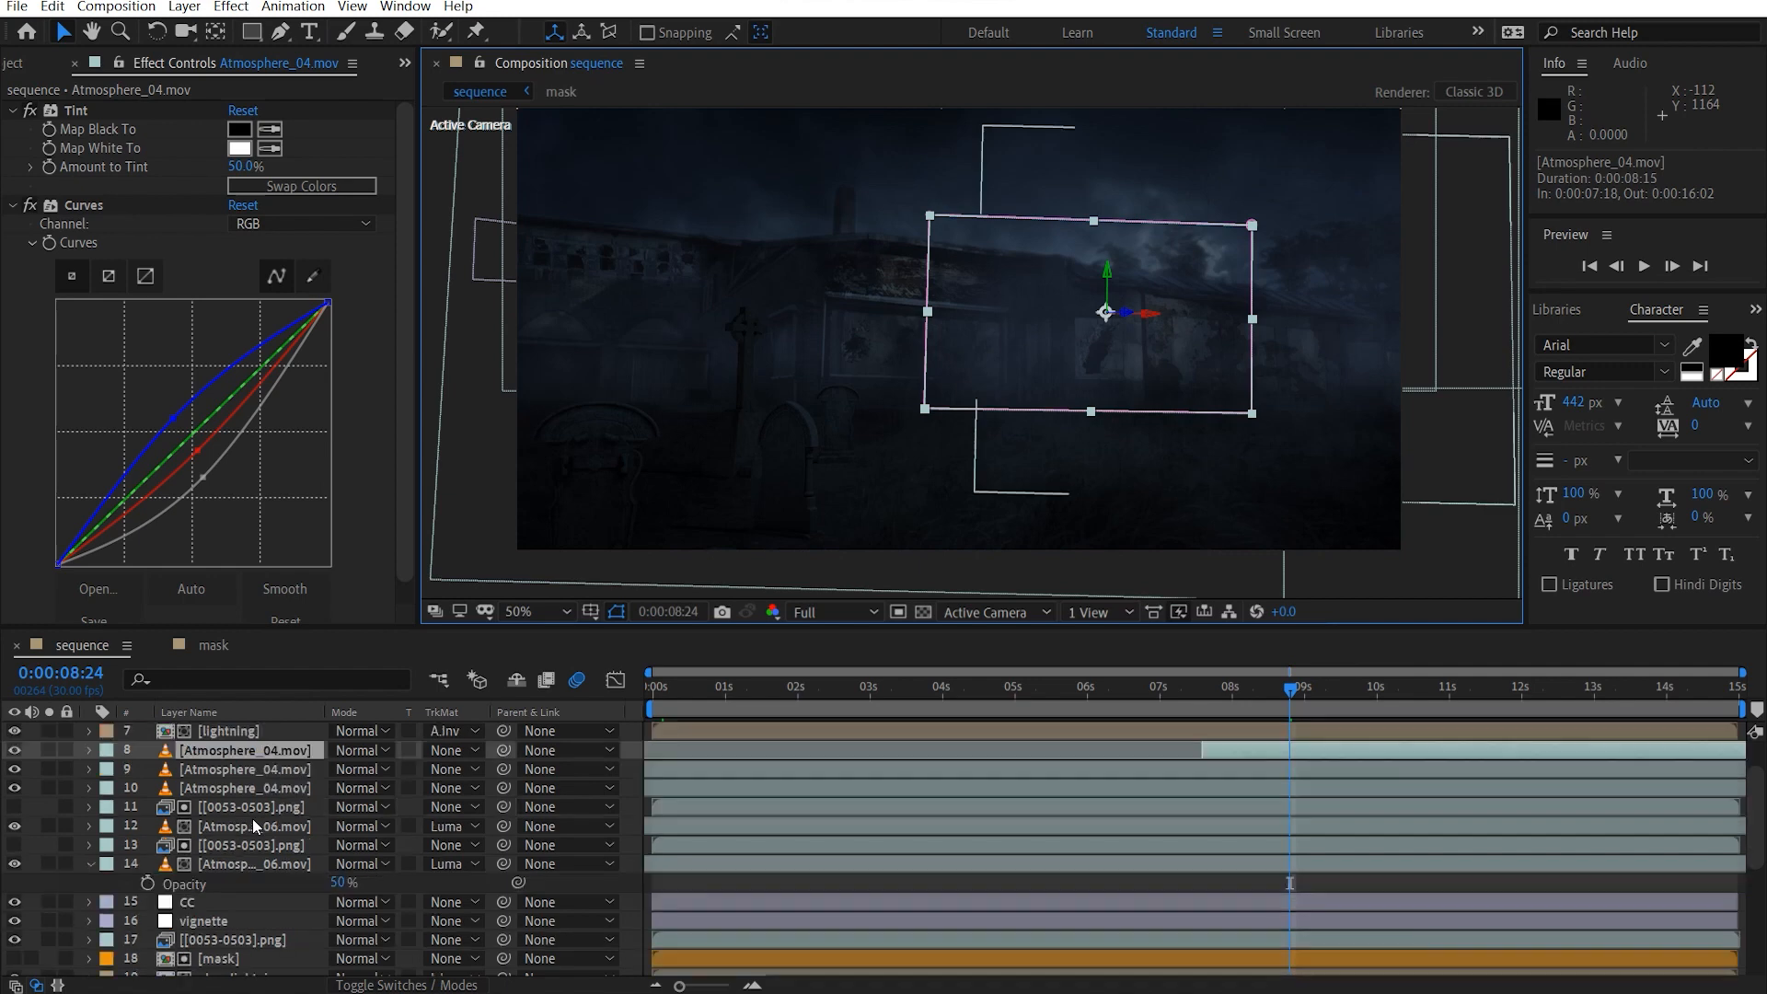
Move the upper [mask] and [lightning] layers directly below the vignette layer.
scroll(254, 823, down, 1)
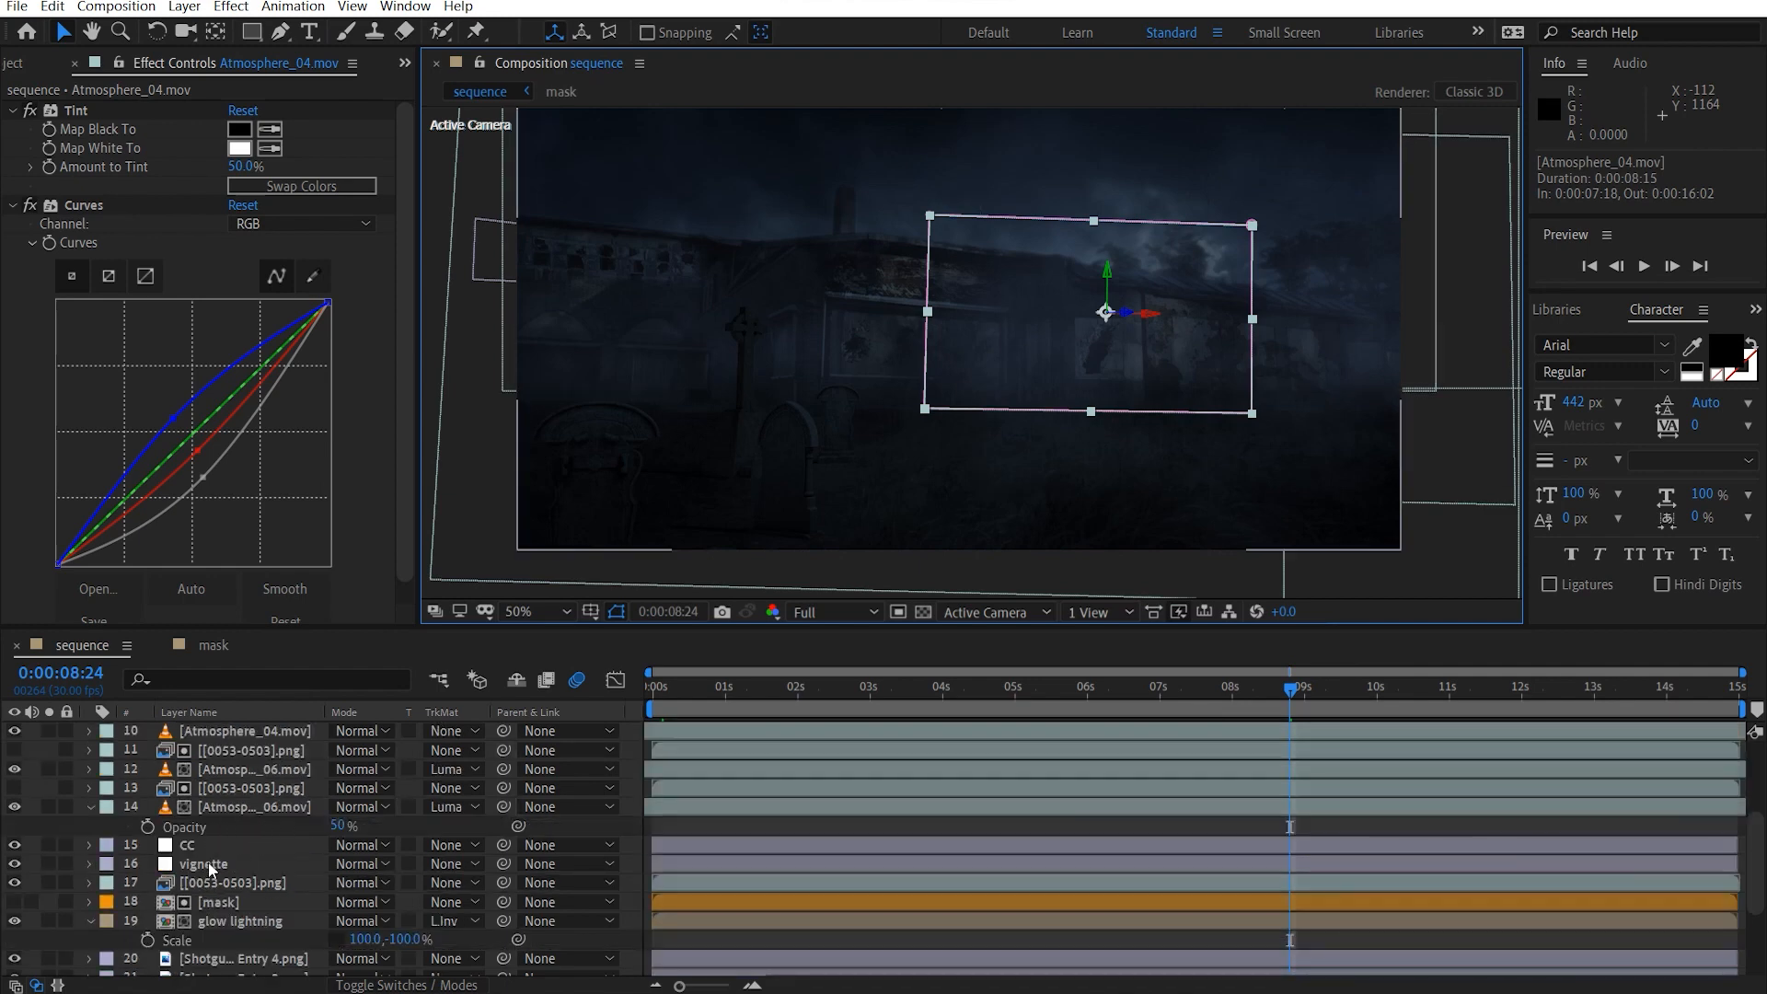
click(209, 847)
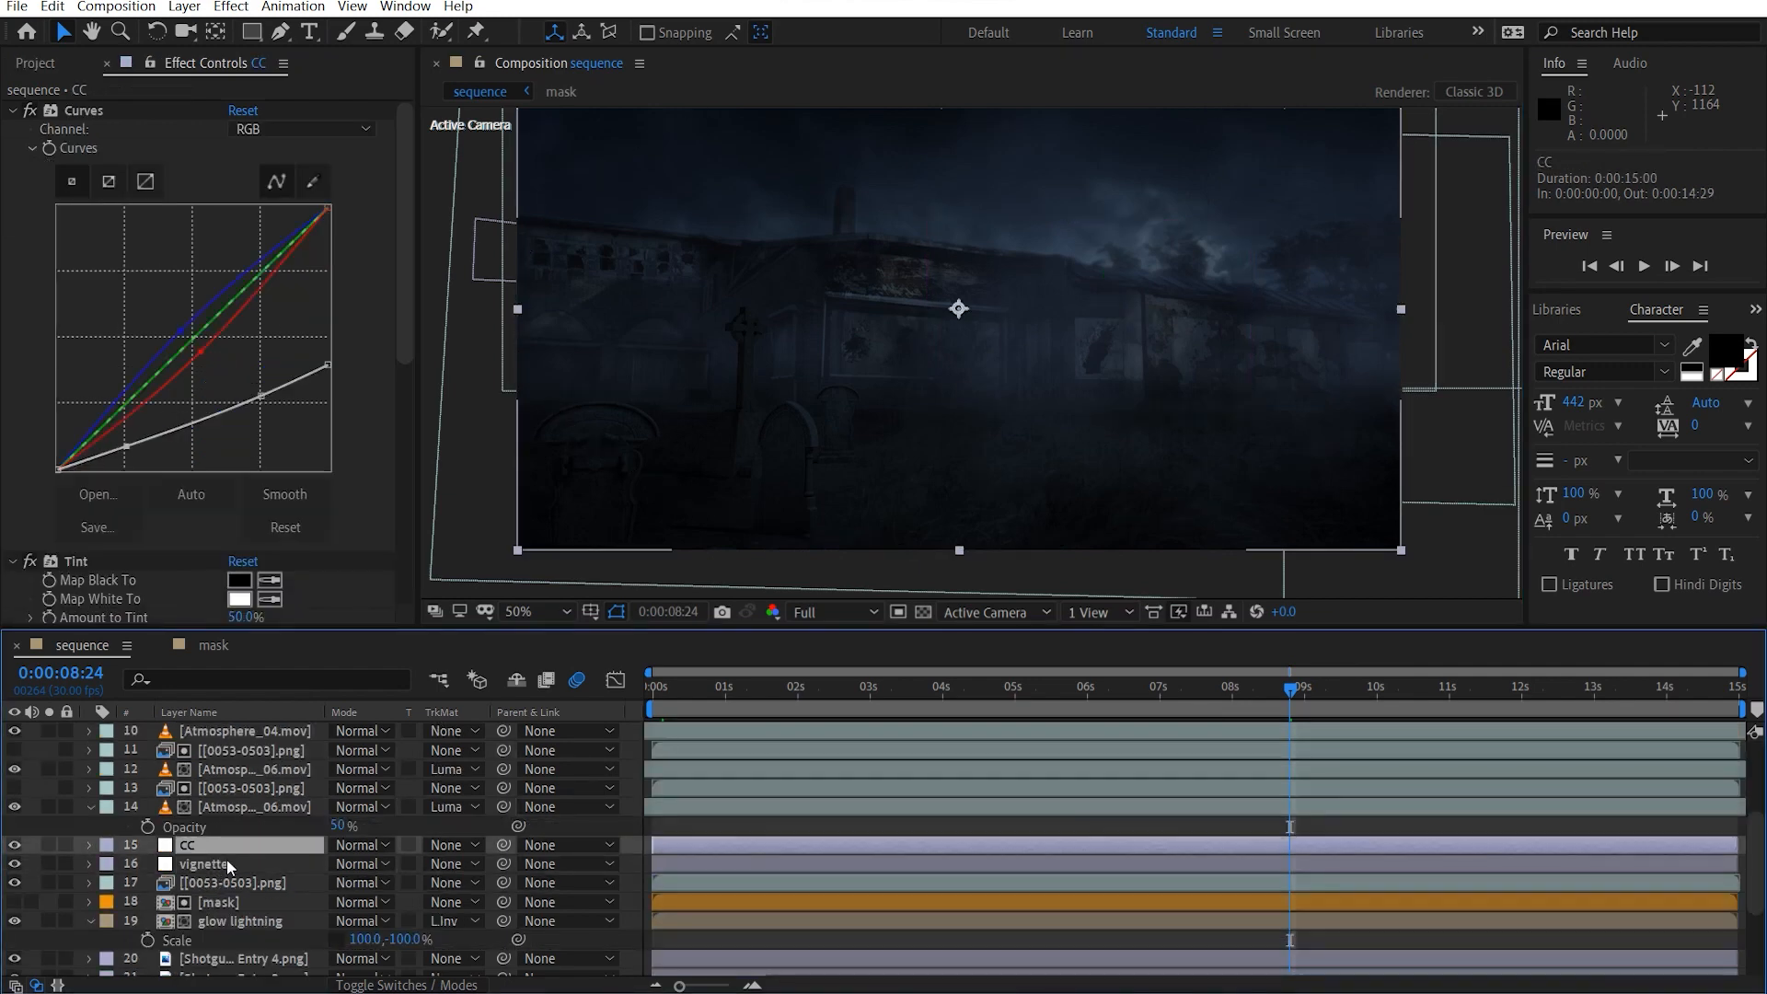
scroll(226, 860, up, 3)
click(225, 849)
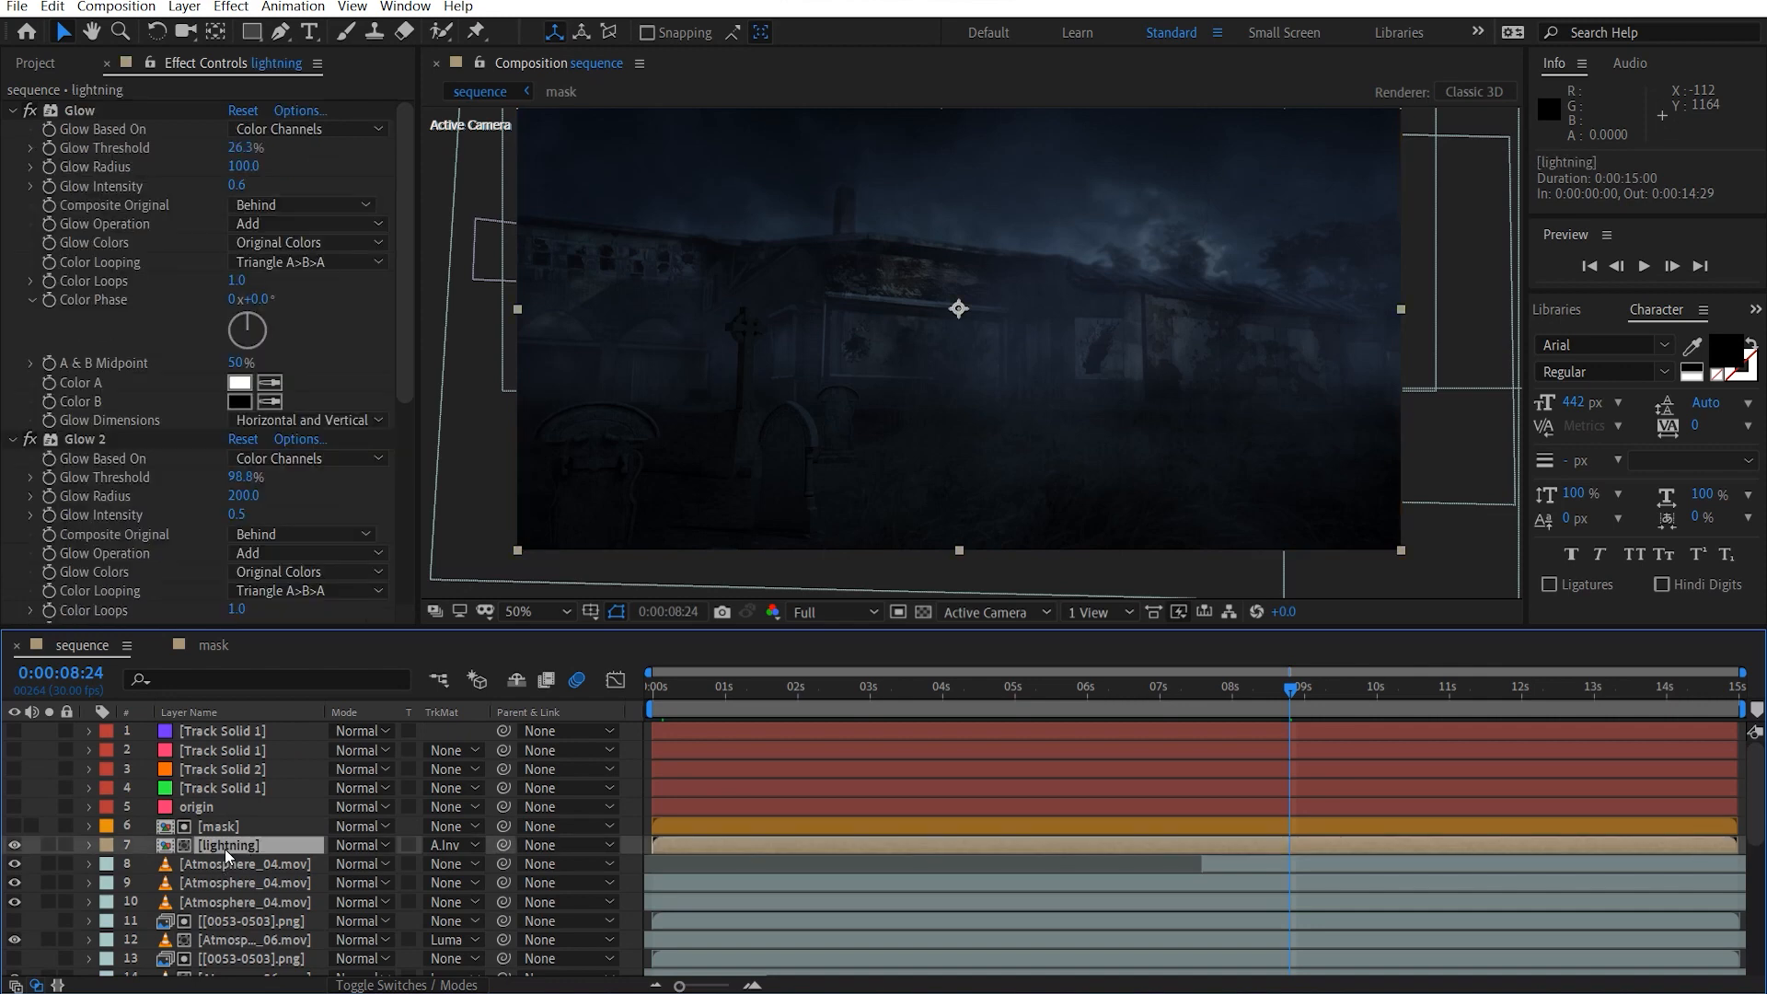
scroll(322, 828, down, 3)
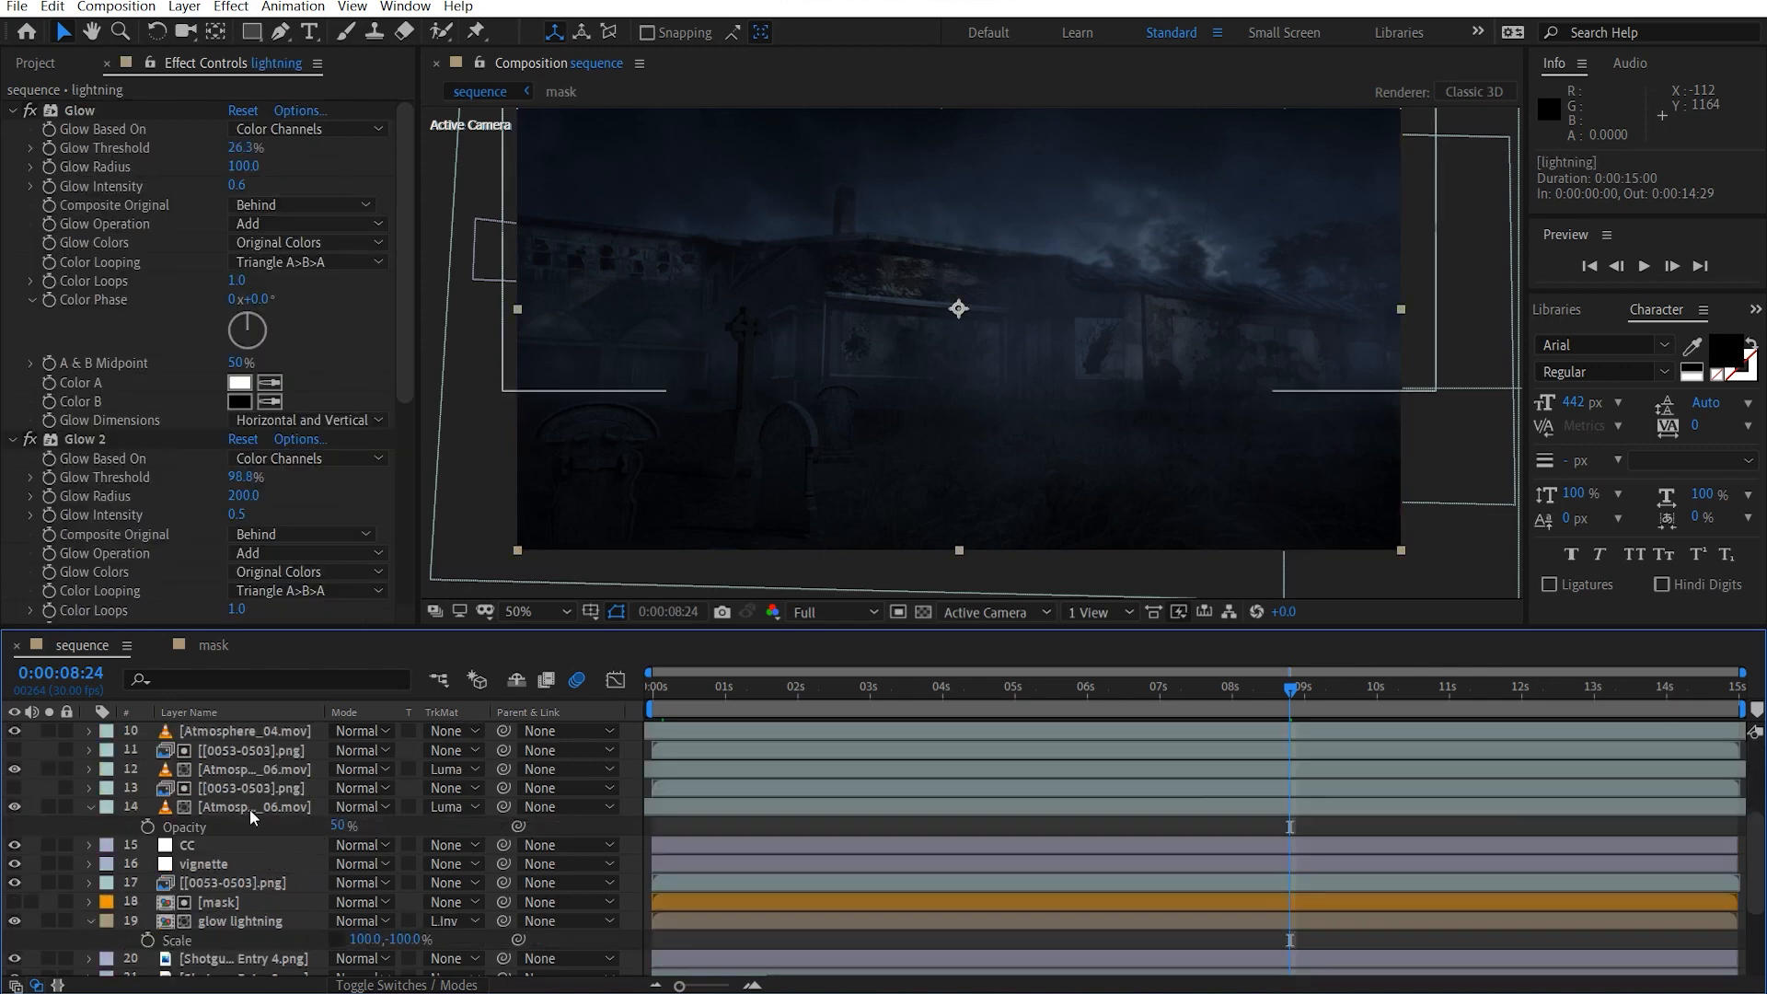
scroll(248, 808, up, 3)
drag(212, 848, 278, 913)
shift+click(226, 829)
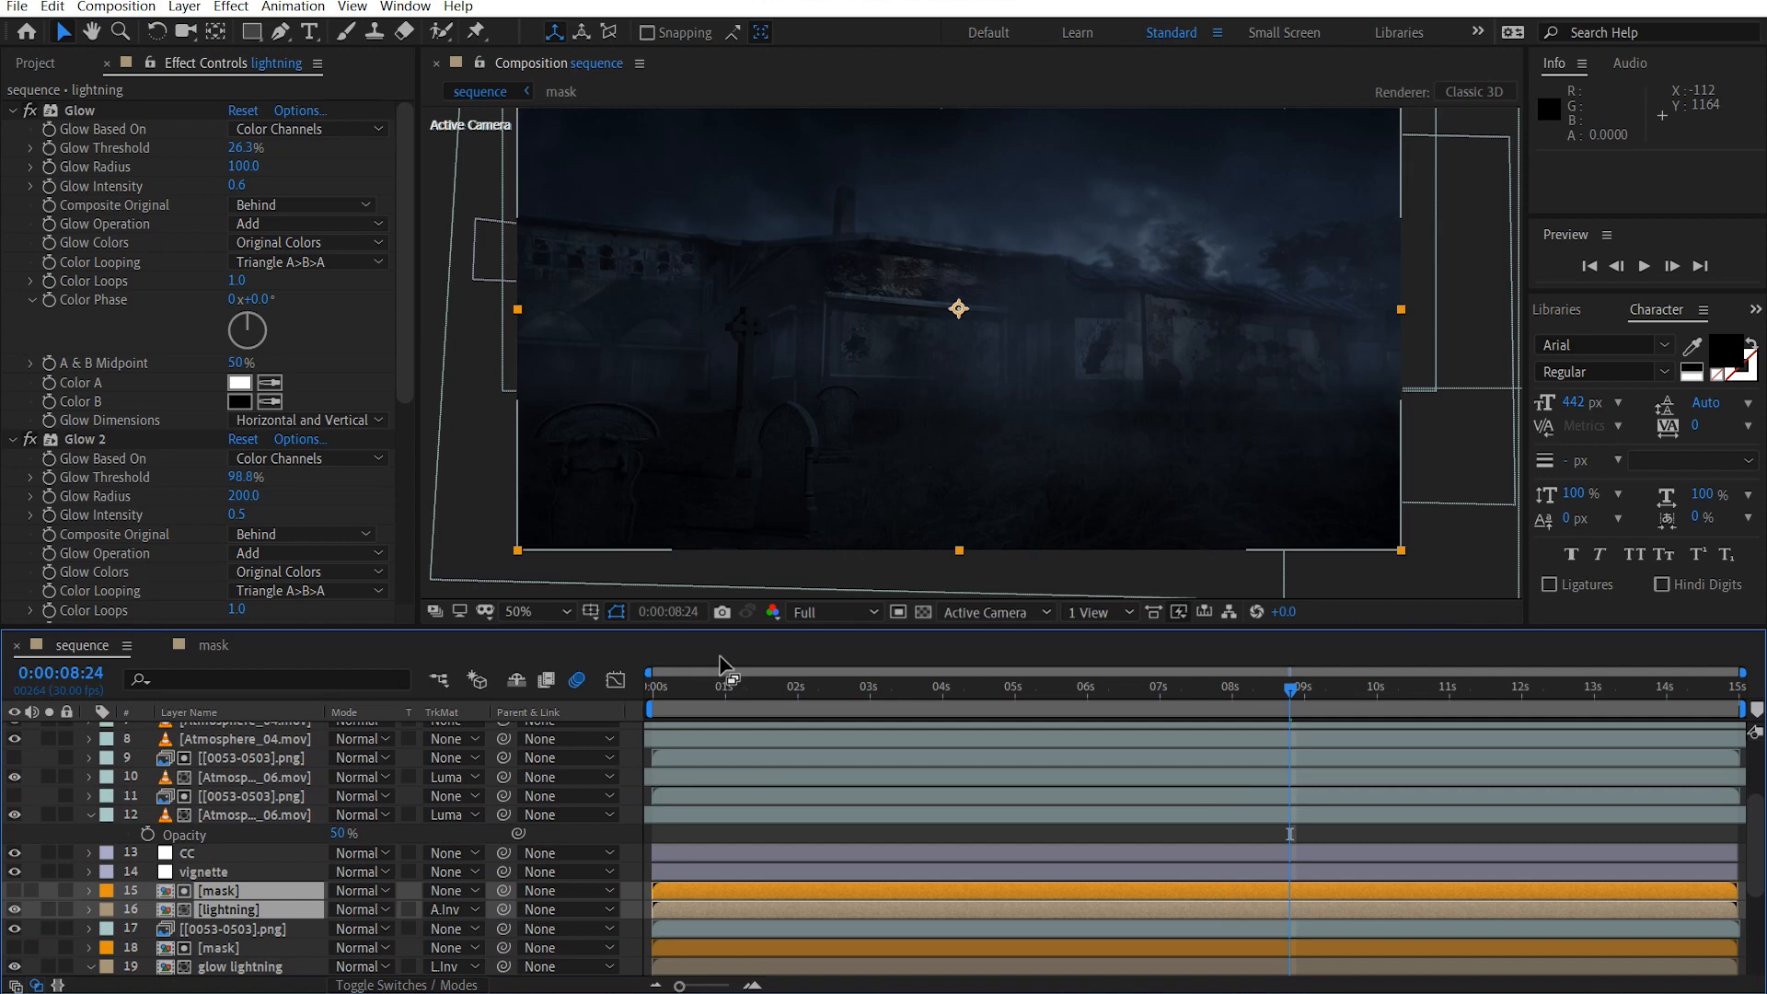
Go to 0:00:00:03 and examine the lightning above the roofline up close.
drag(671, 686, 703, 688)
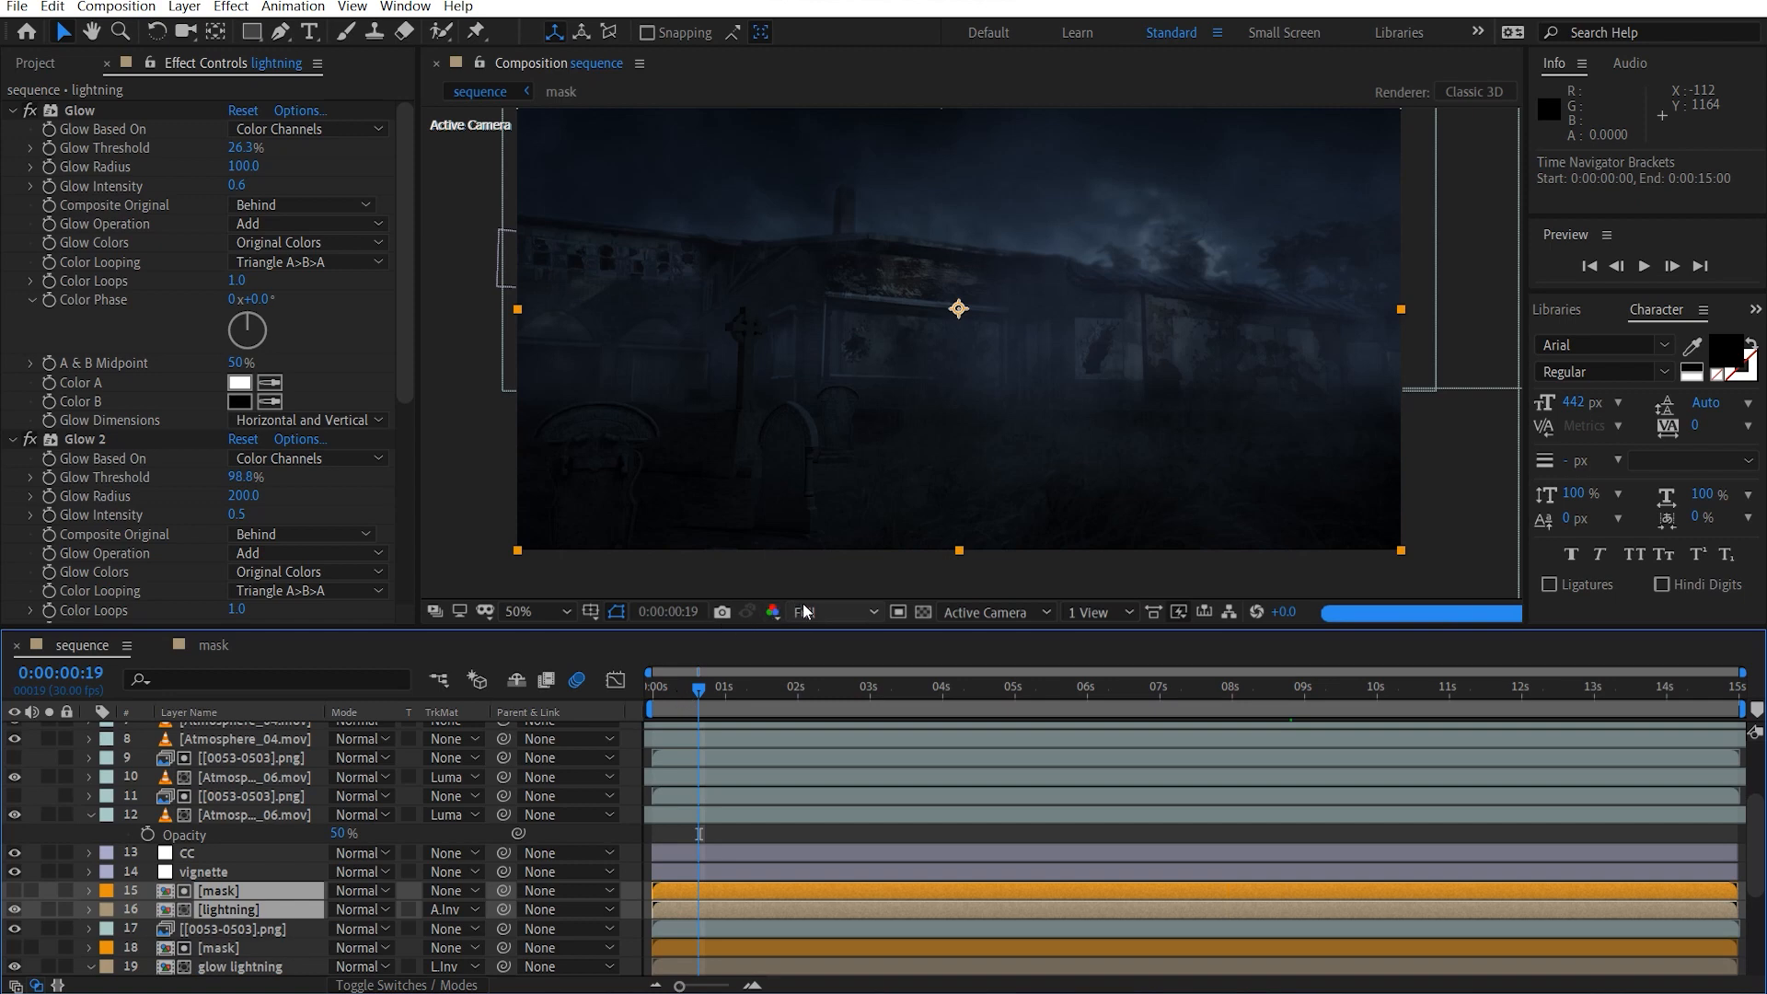
click(672, 685)
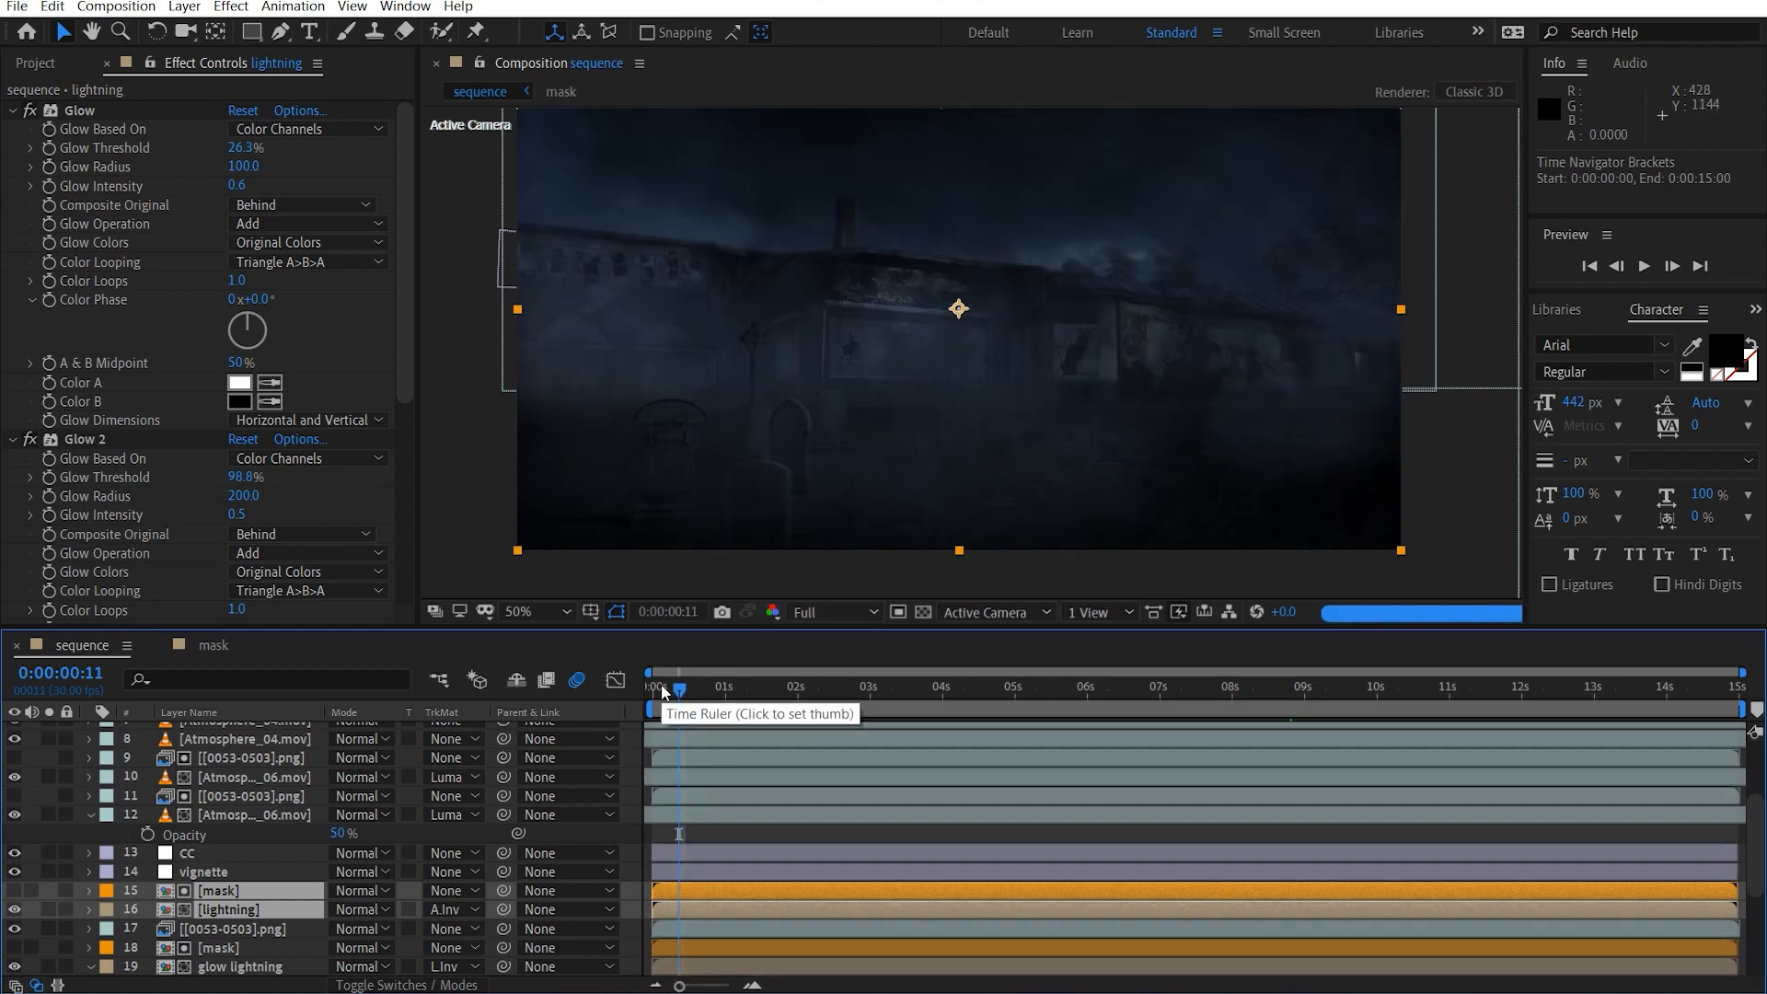
click(660, 690)
drag(988, 274, 932, 395)
scroll(963, 357, up, 1)
scroll(967, 354, up, 1)
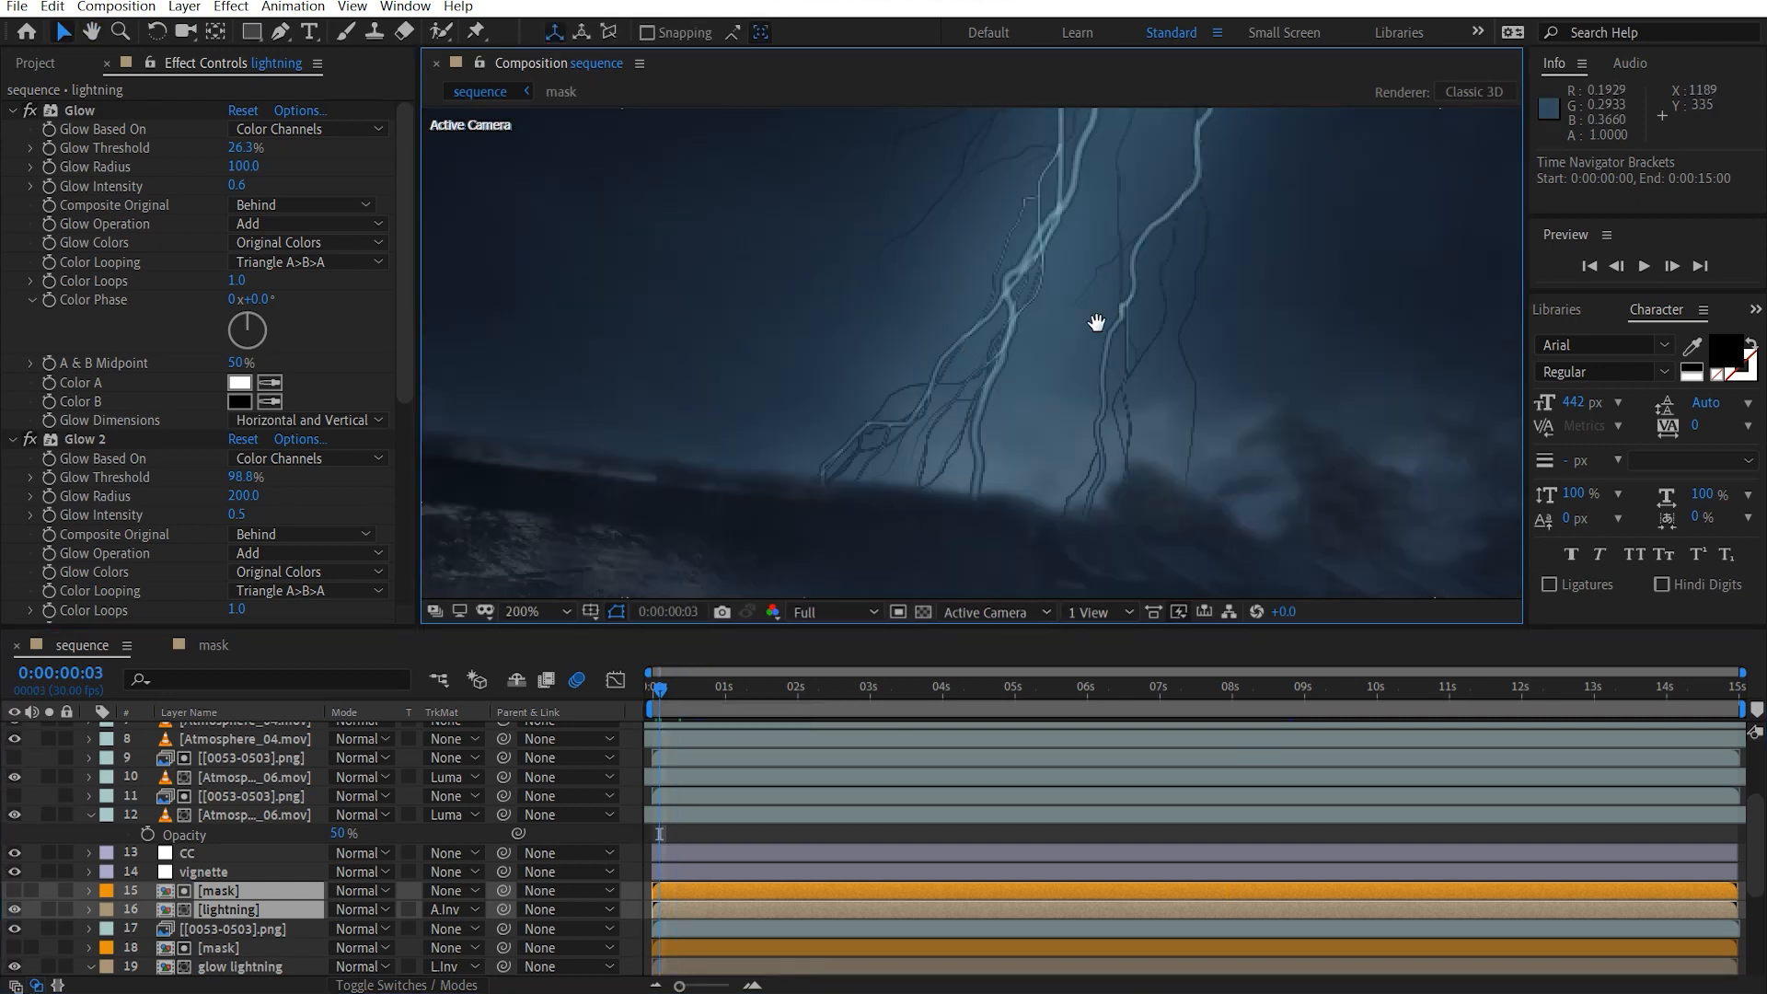
Select the CC layer, check the mask composition, and examine how the color correction affects the lightning bolts in the sequence composition.
click(236, 856)
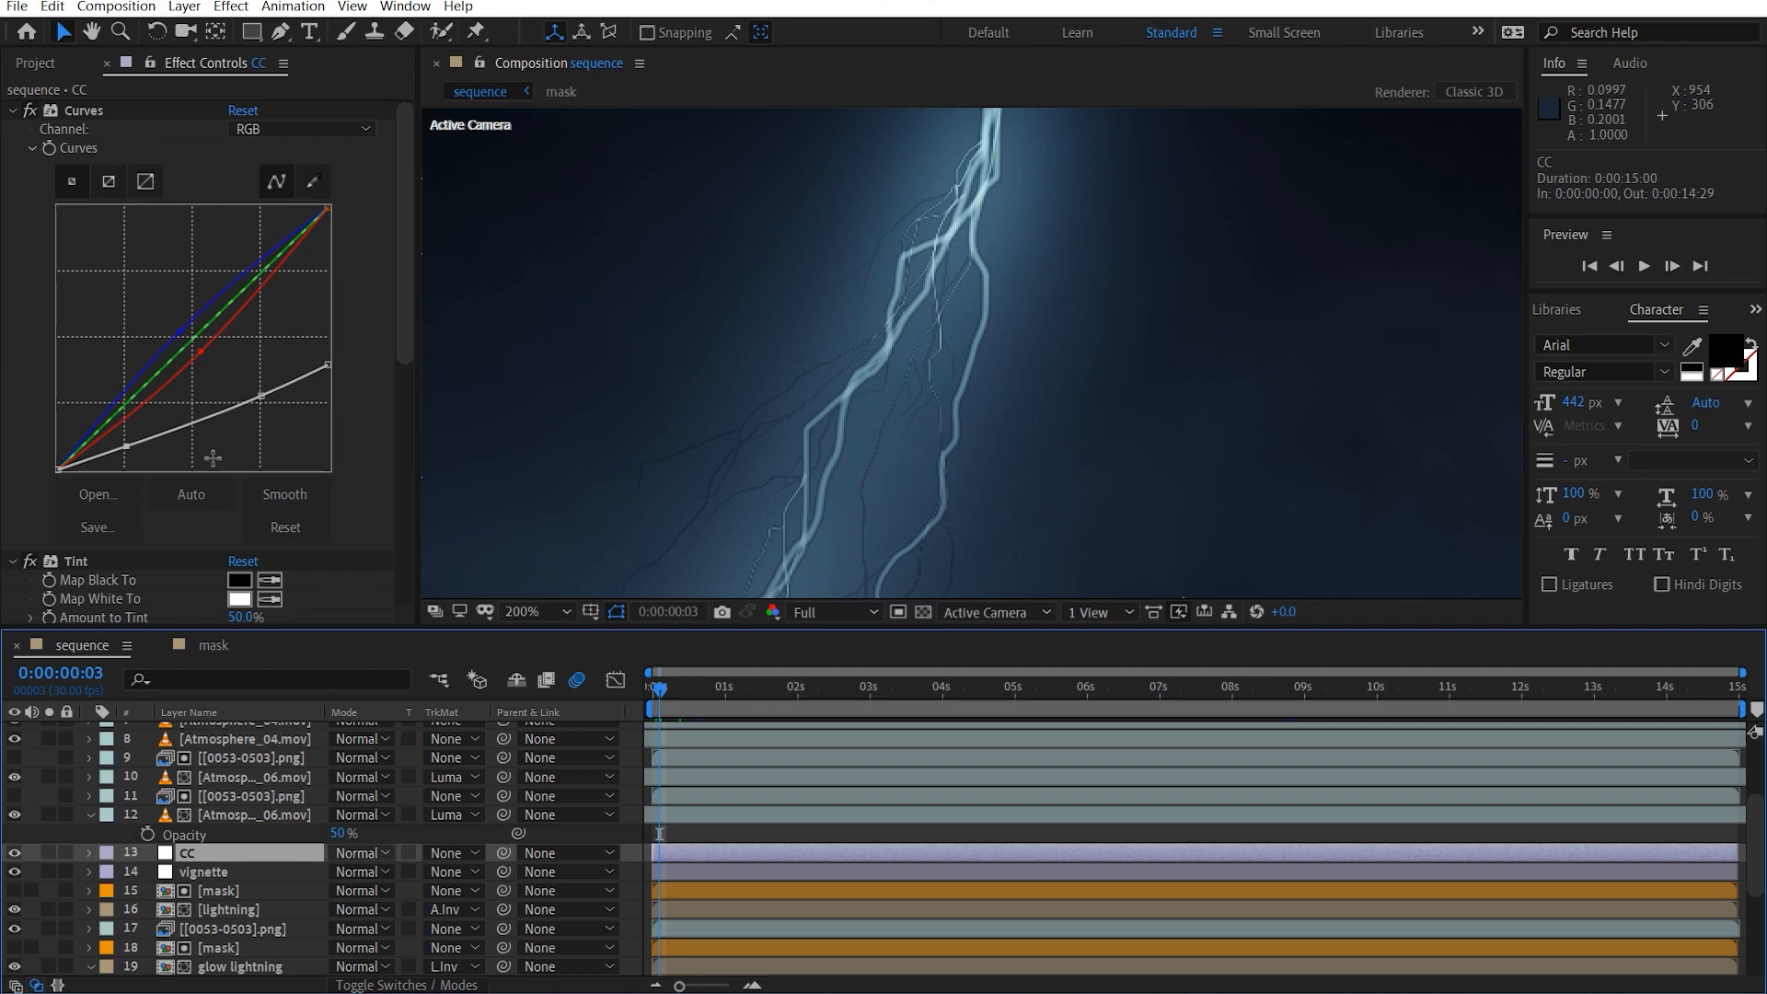
double_click(167, 892)
click(136, 645)
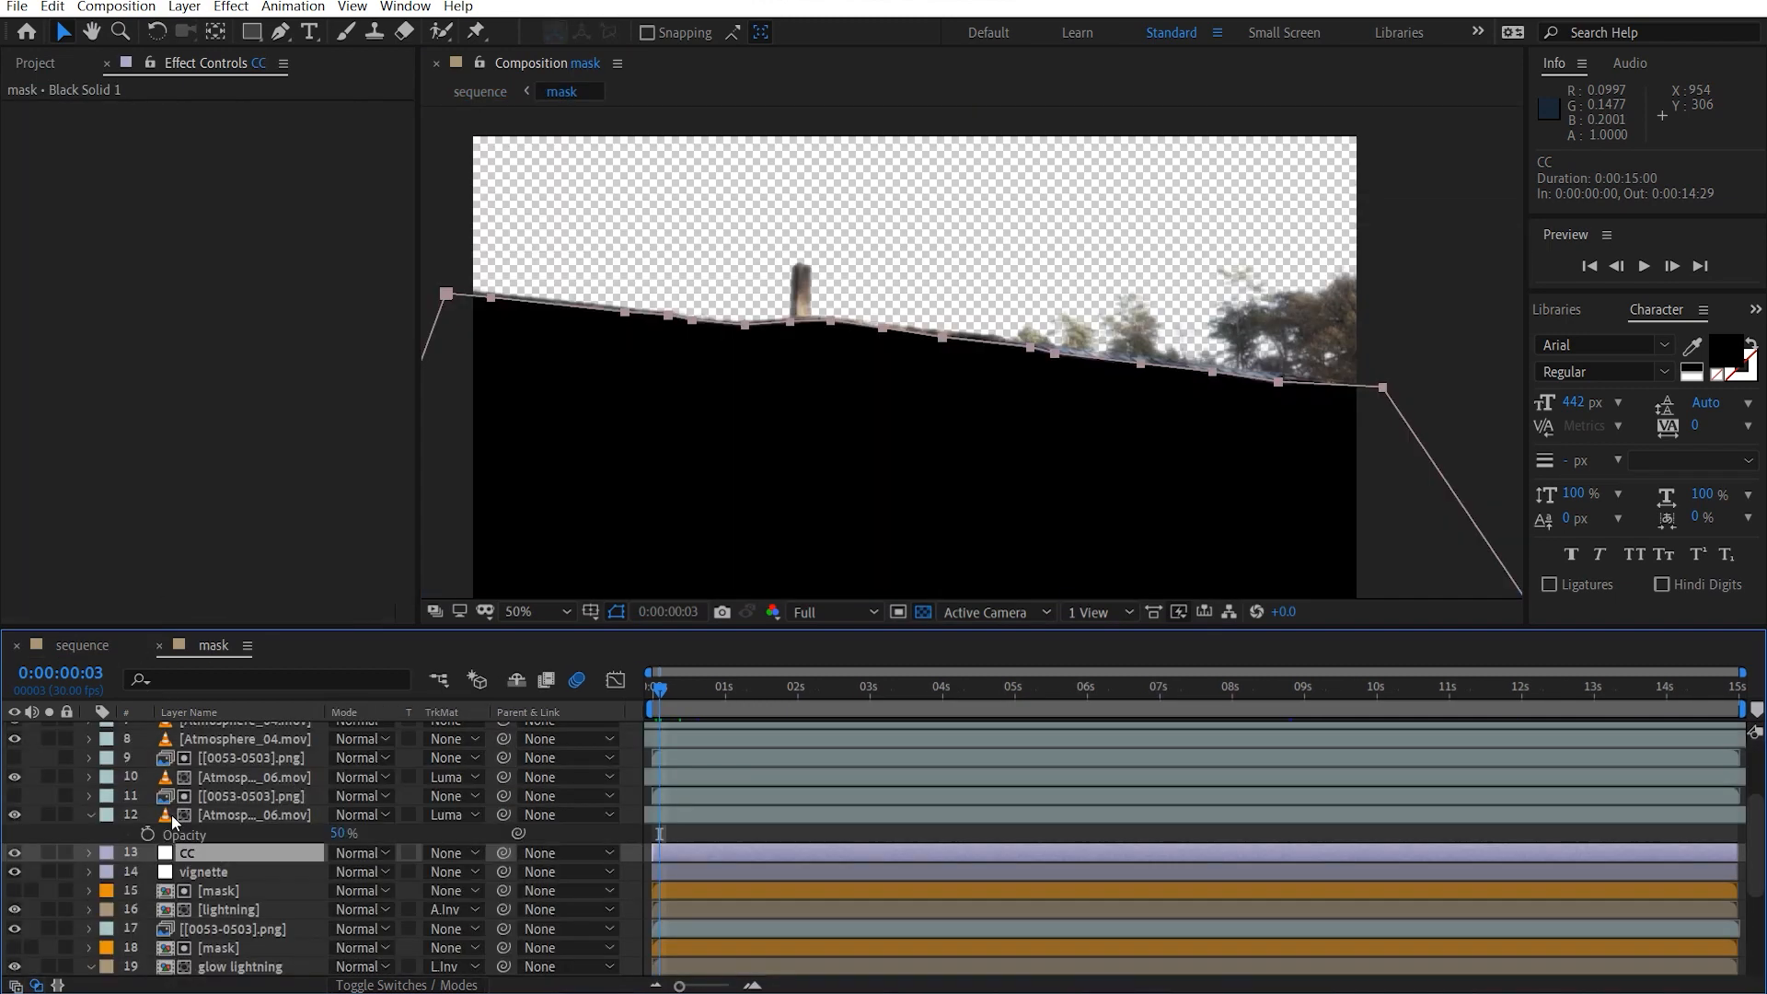
scroll(197, 906, down, 5)
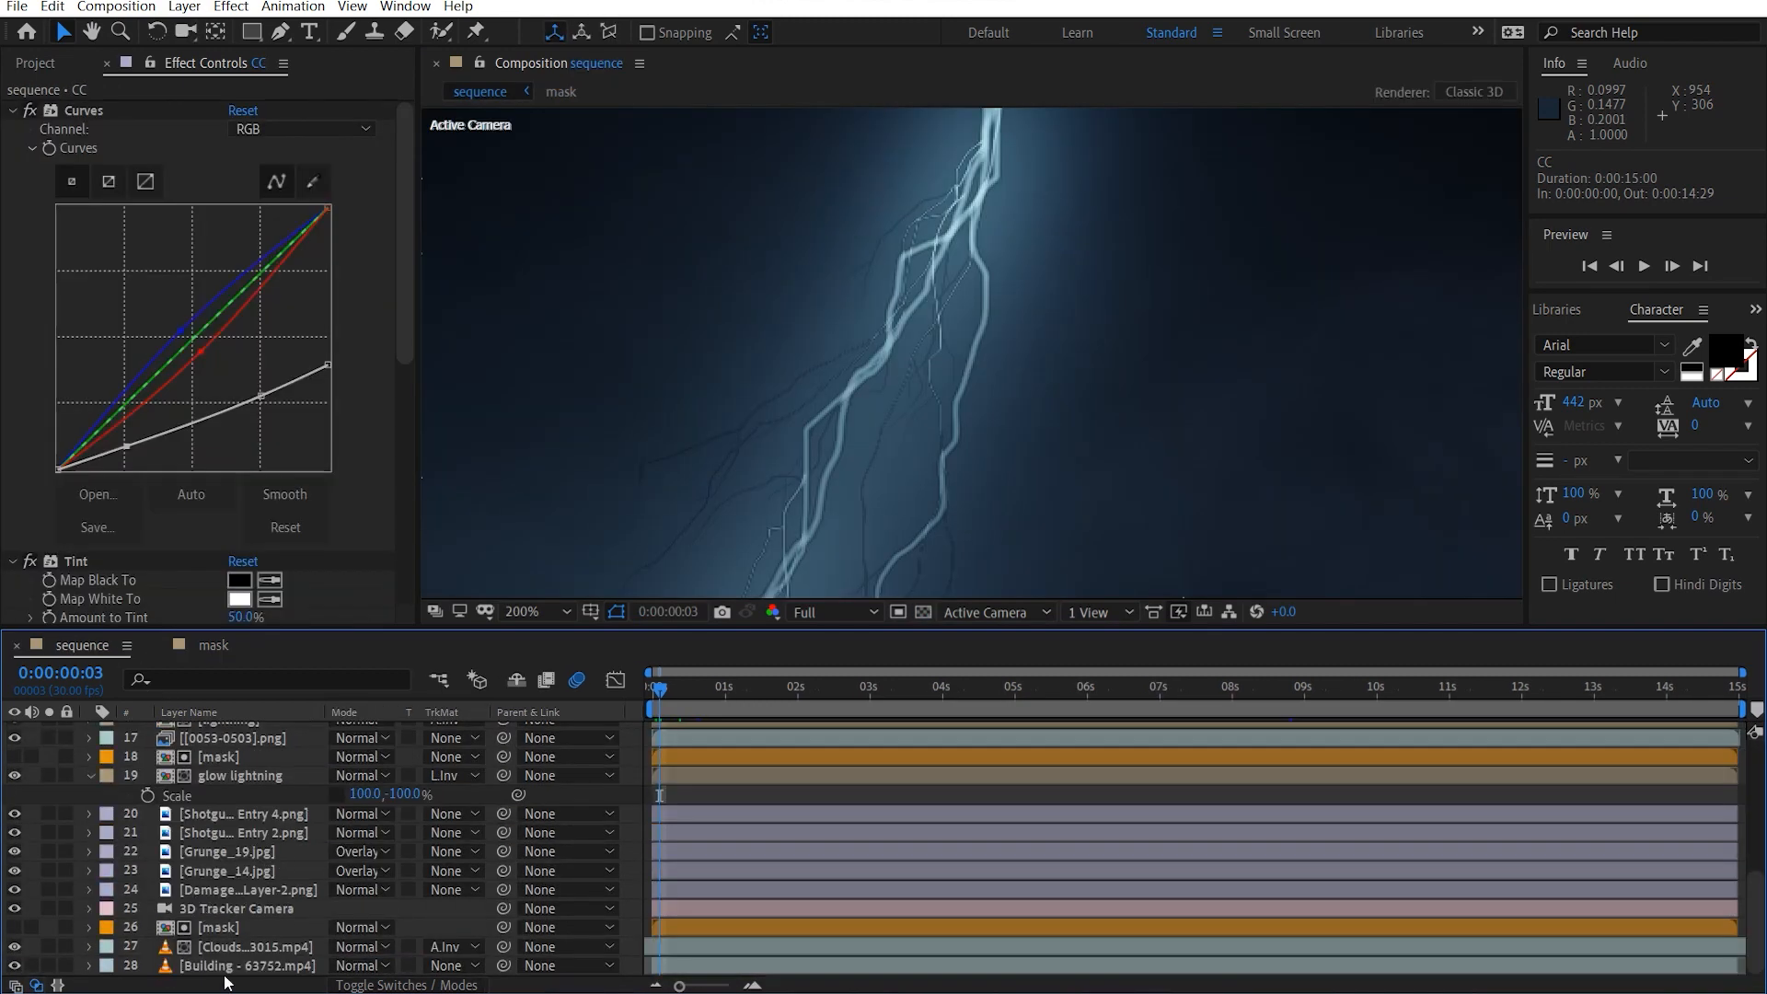
scroll(267, 837, up, 3)
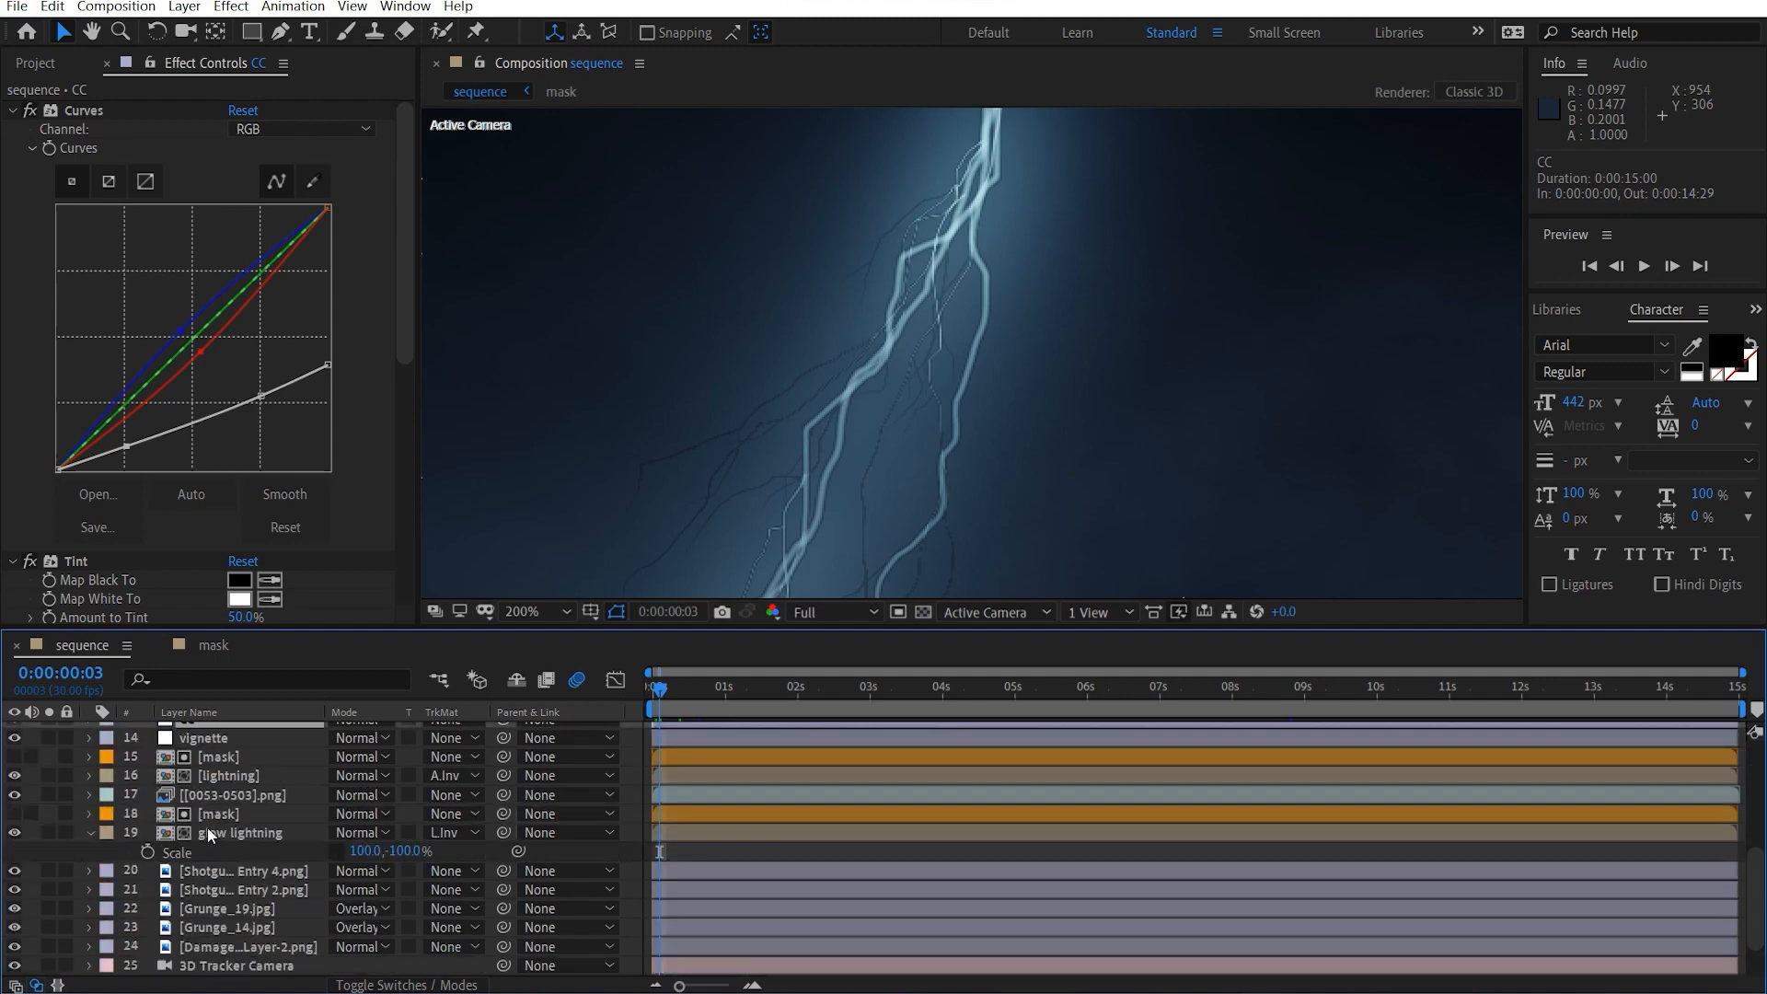
scroll(920, 448, up, 1)
key(space)
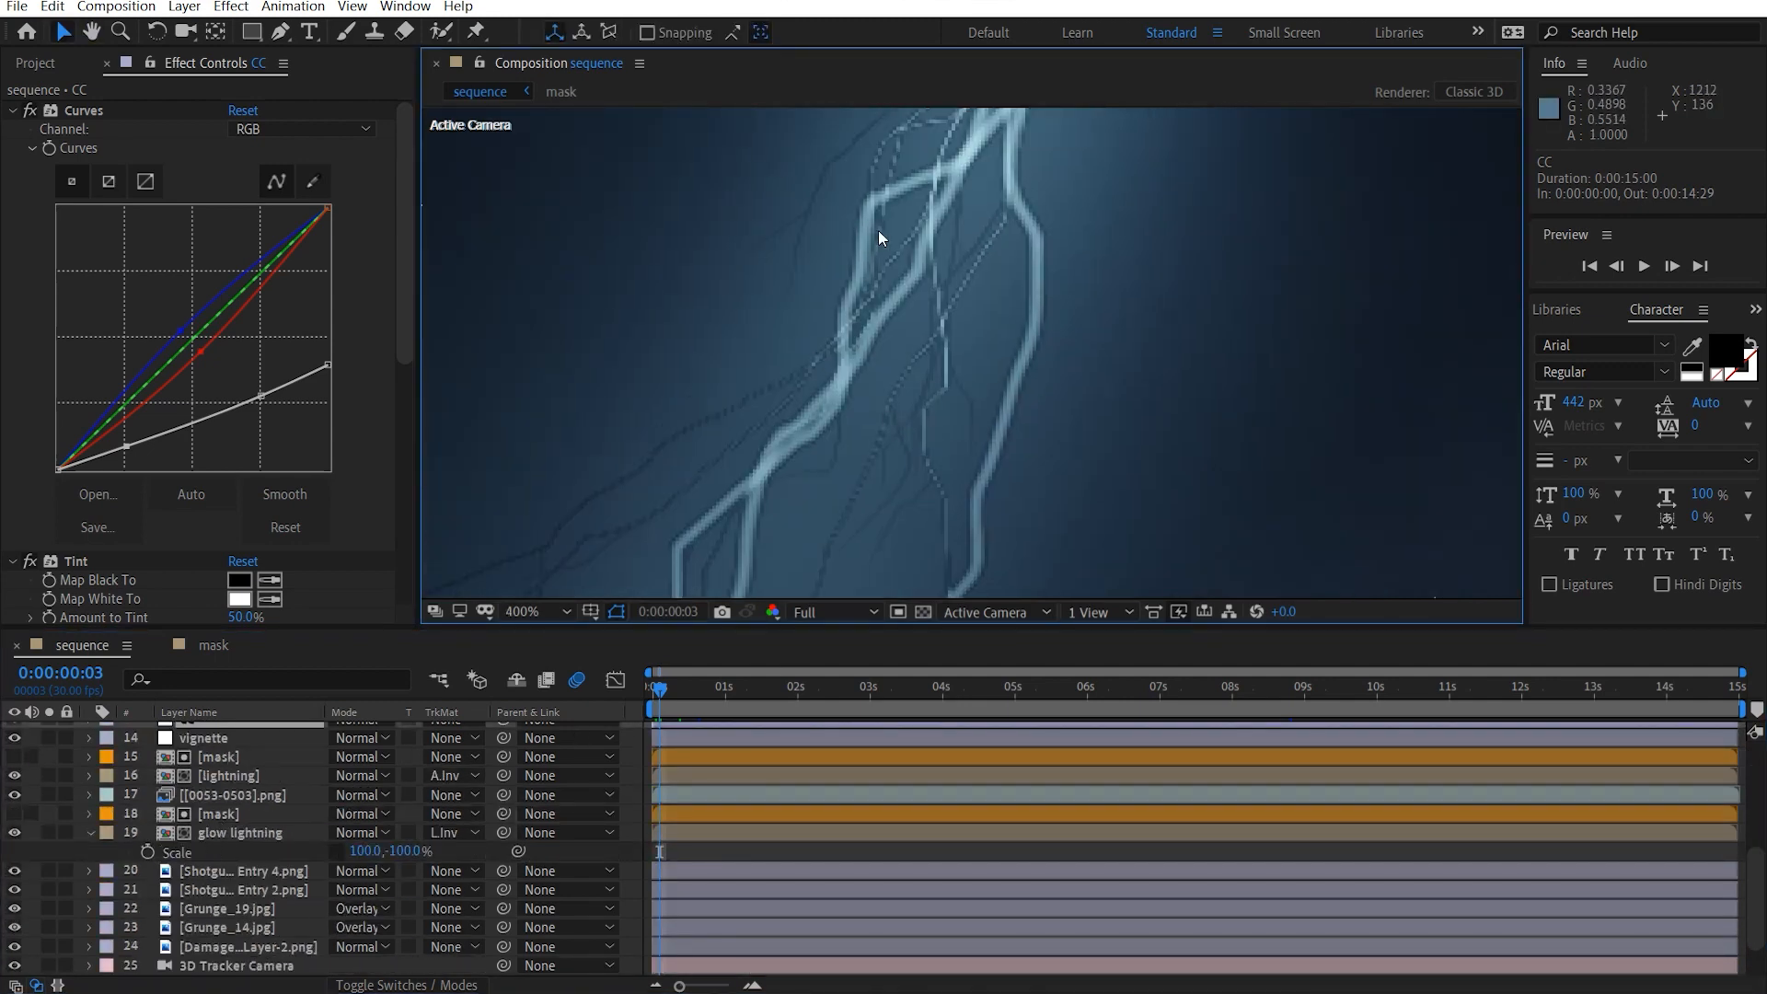
key(comma)
key(comma)
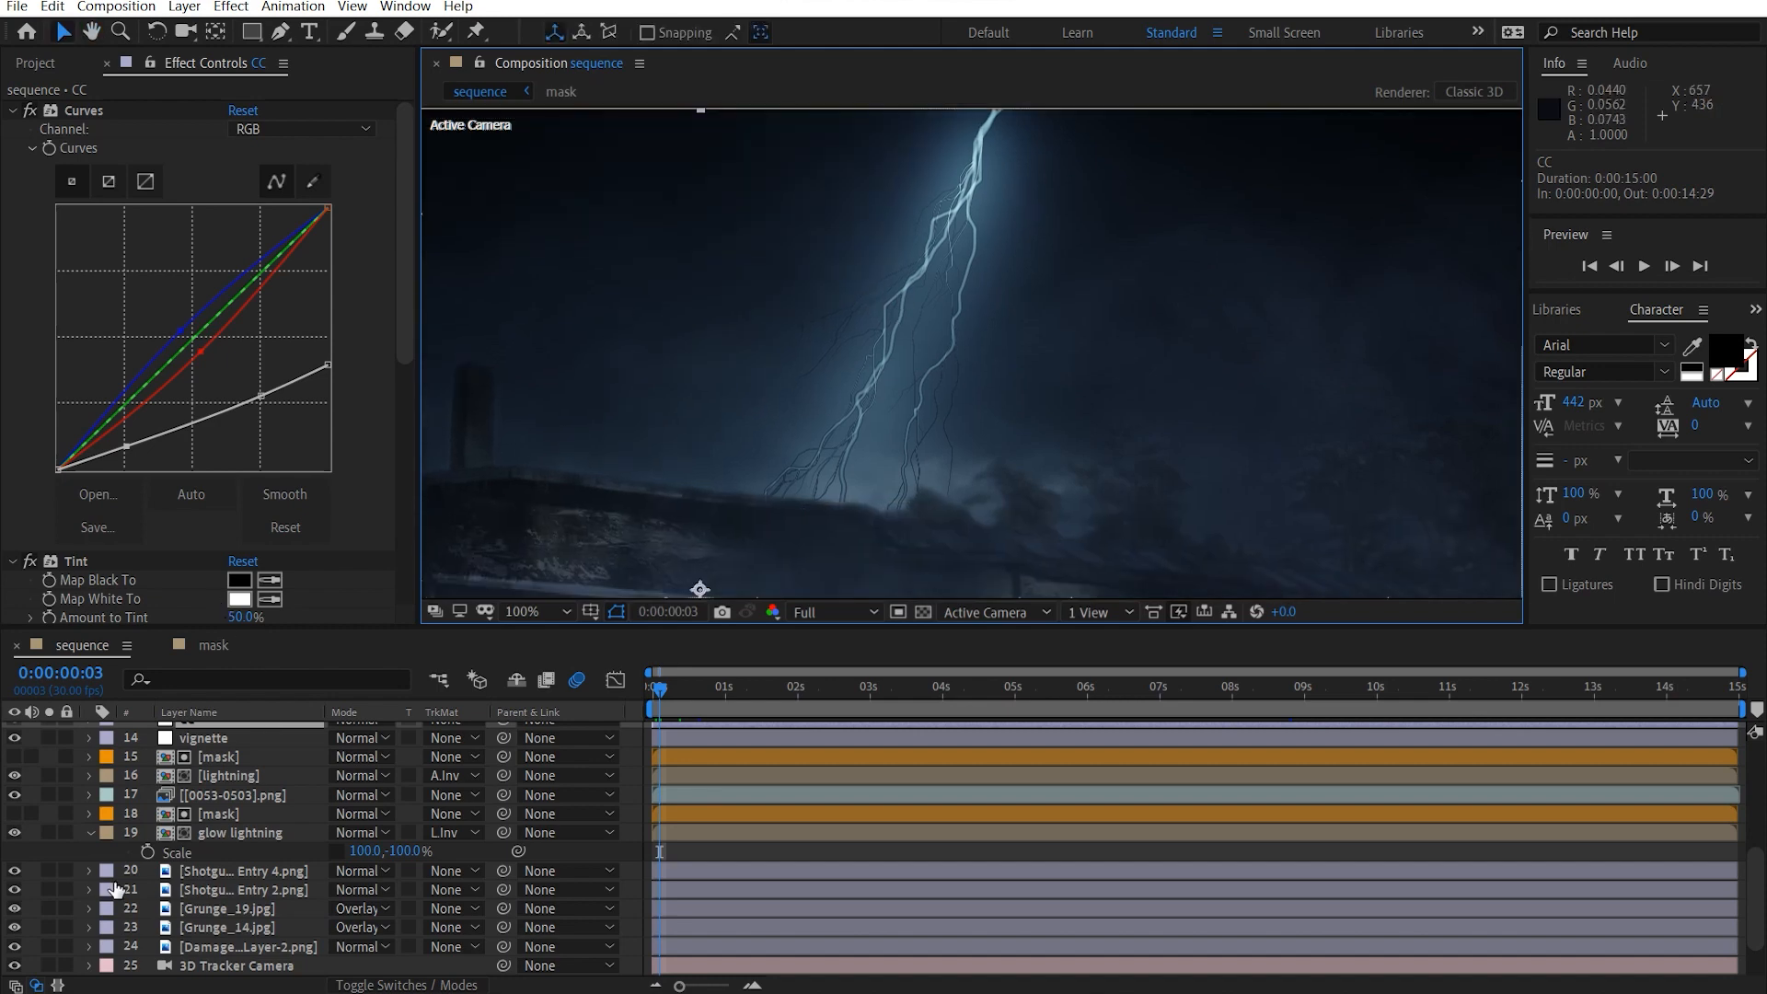
Try moving the [mask] and glow lightning pair above the Atmosphere_04.mov layers, and undo the move.
scroll(178, 911, up, 3)
click(221, 948)
drag(236, 878, 258, 819)
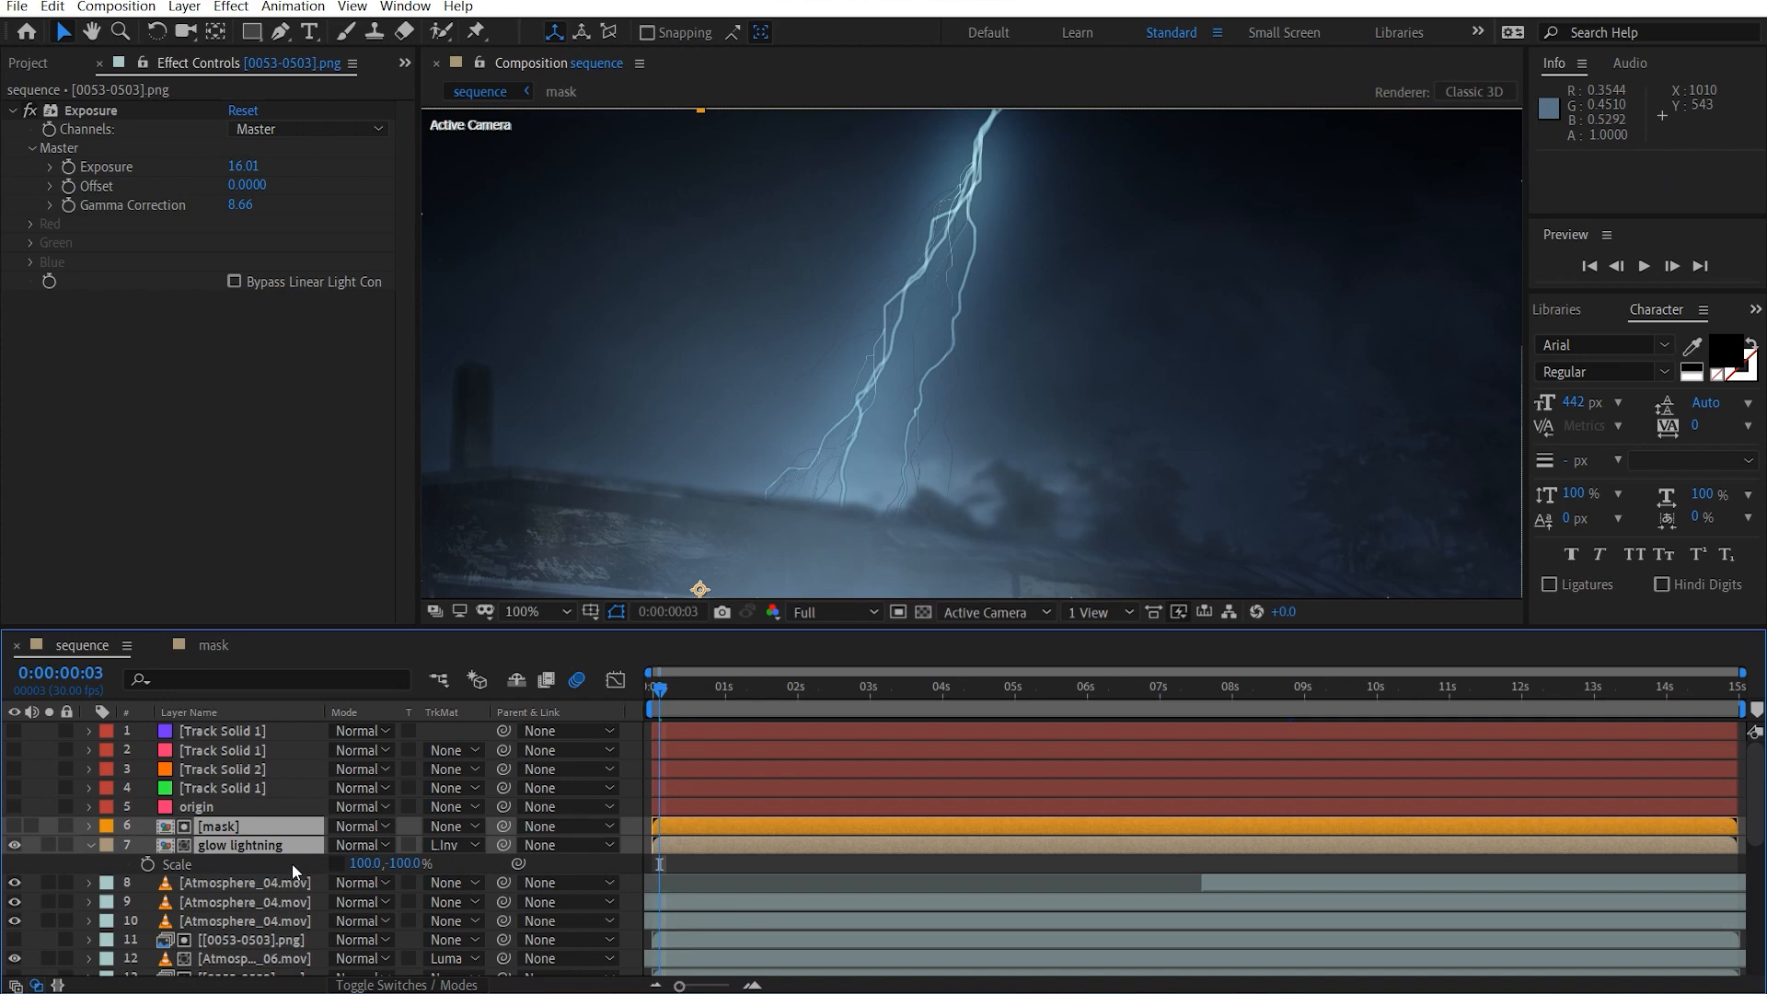
key(ctrl+z)
scroll(281, 875, down, 3)
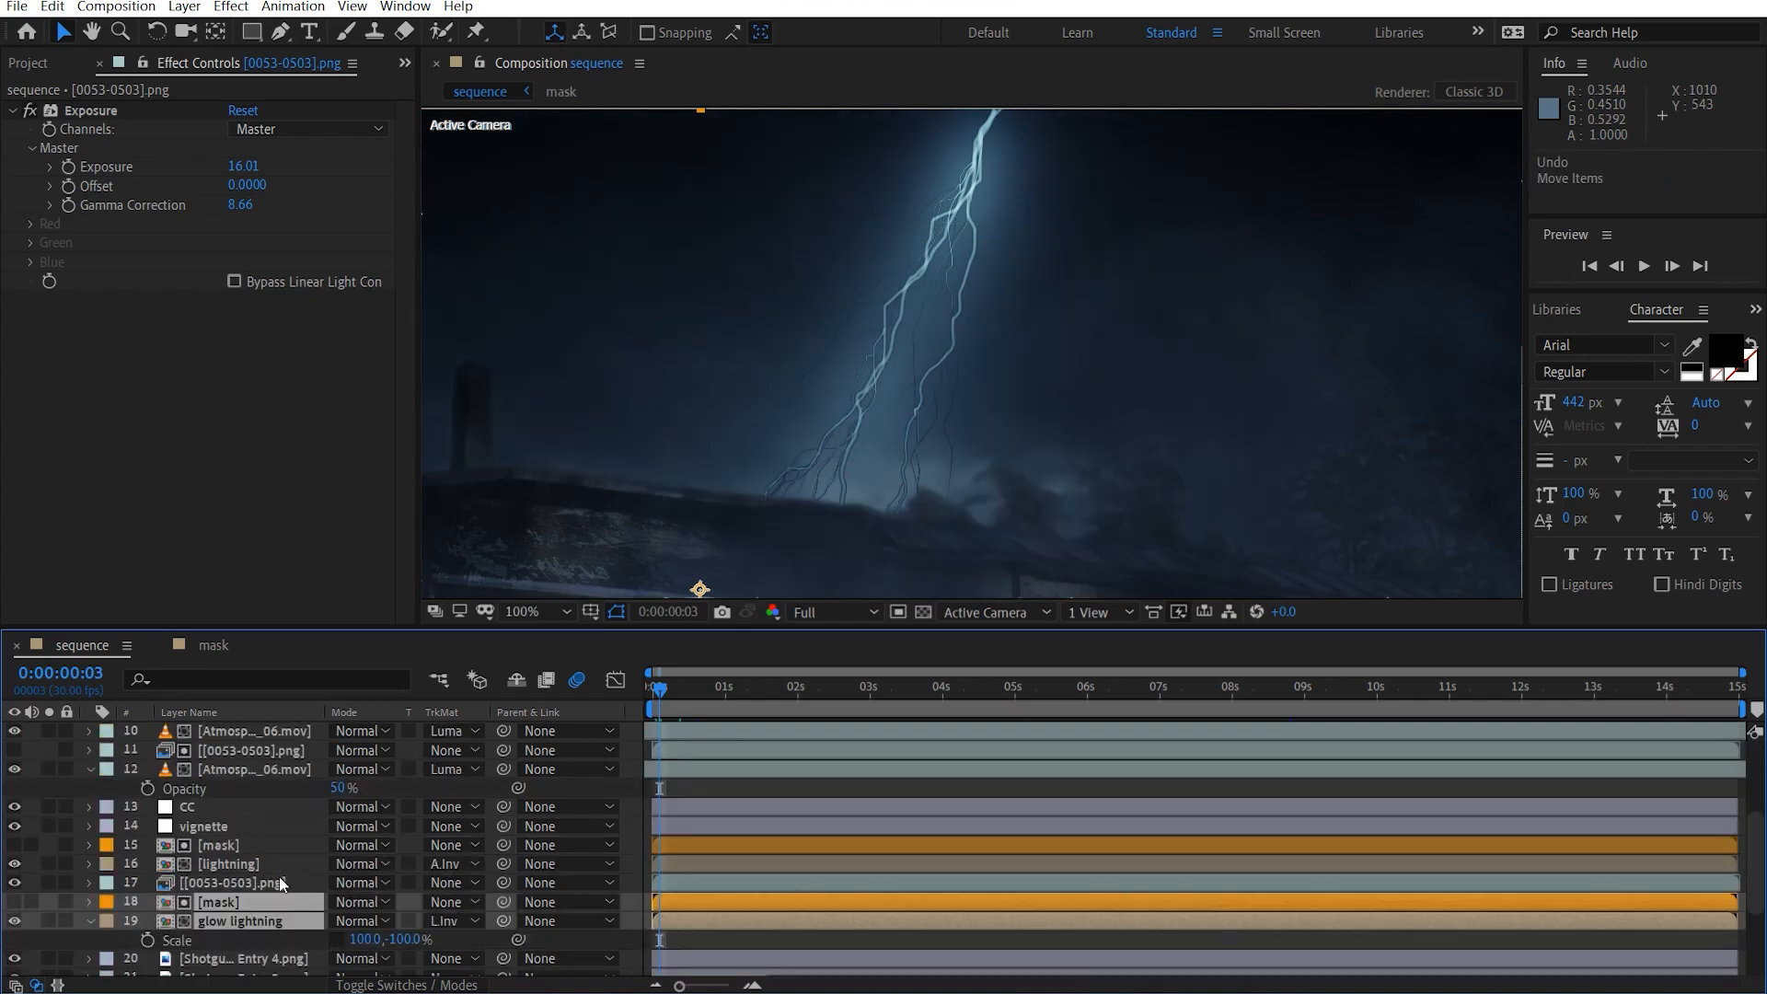
Move the [mask] and [lightning] layers from below vignette to directly above the Atmosphere_04.mov layers.
click(246, 849)
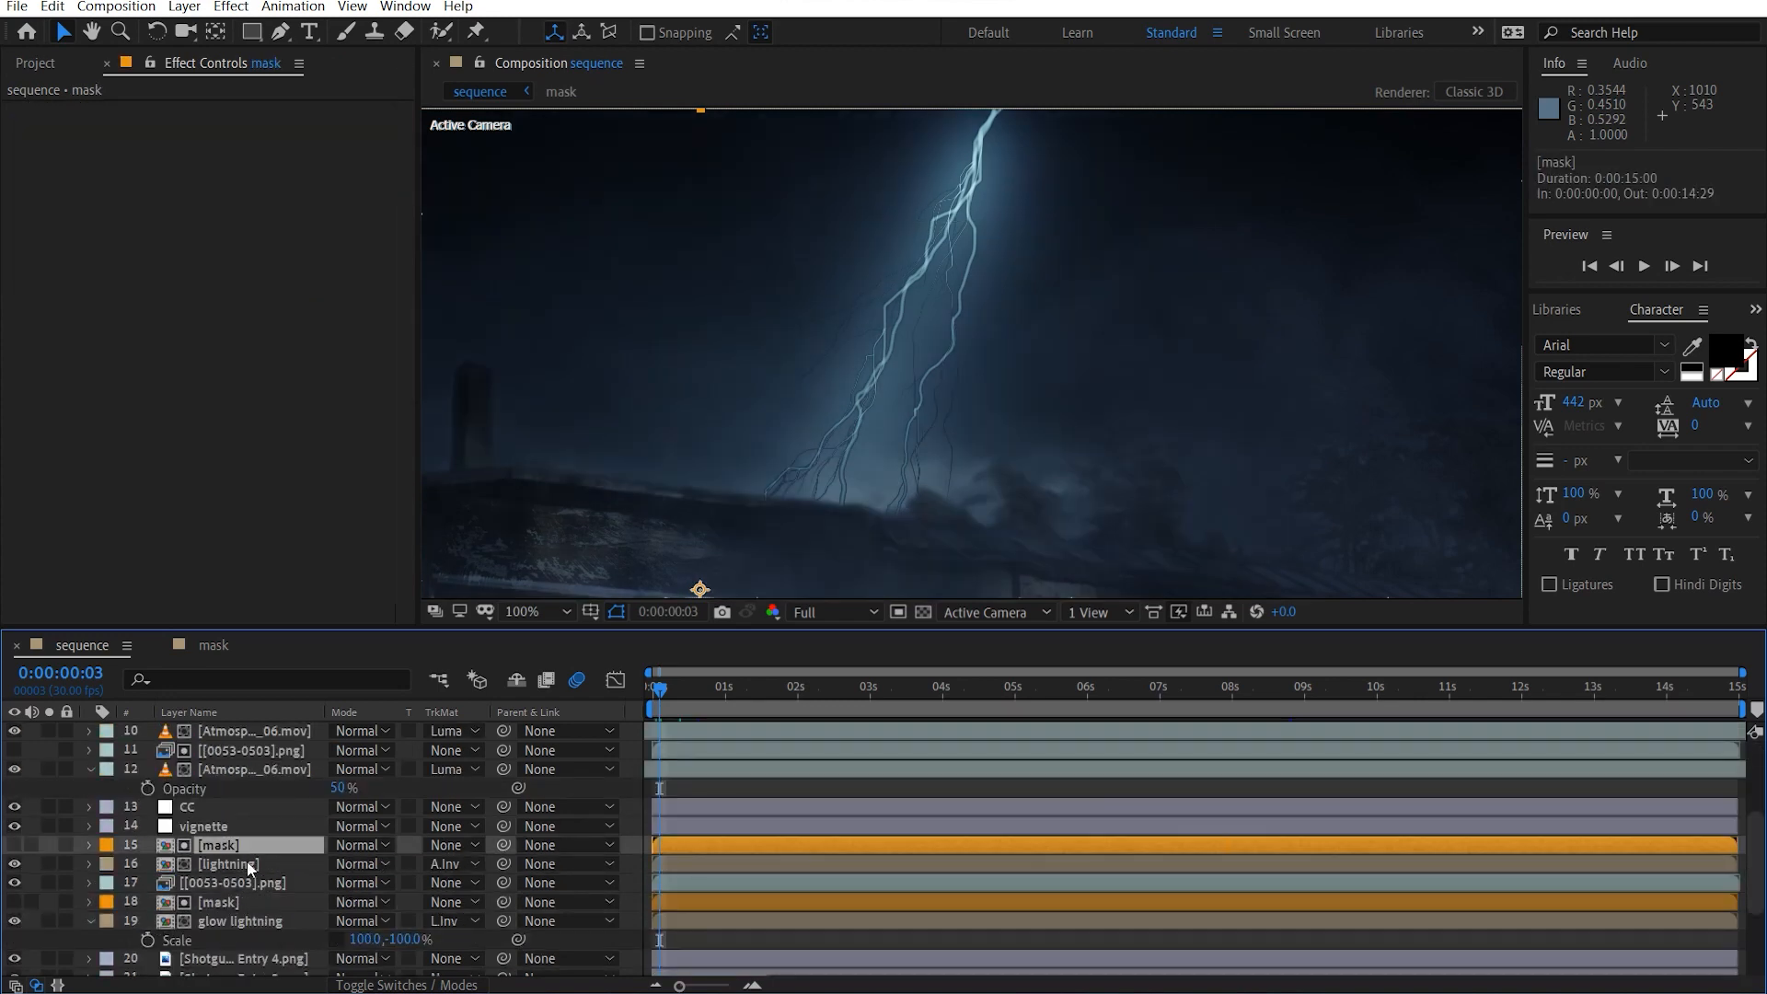
shift+click(241, 865)
drag(241, 865, 285, 802)
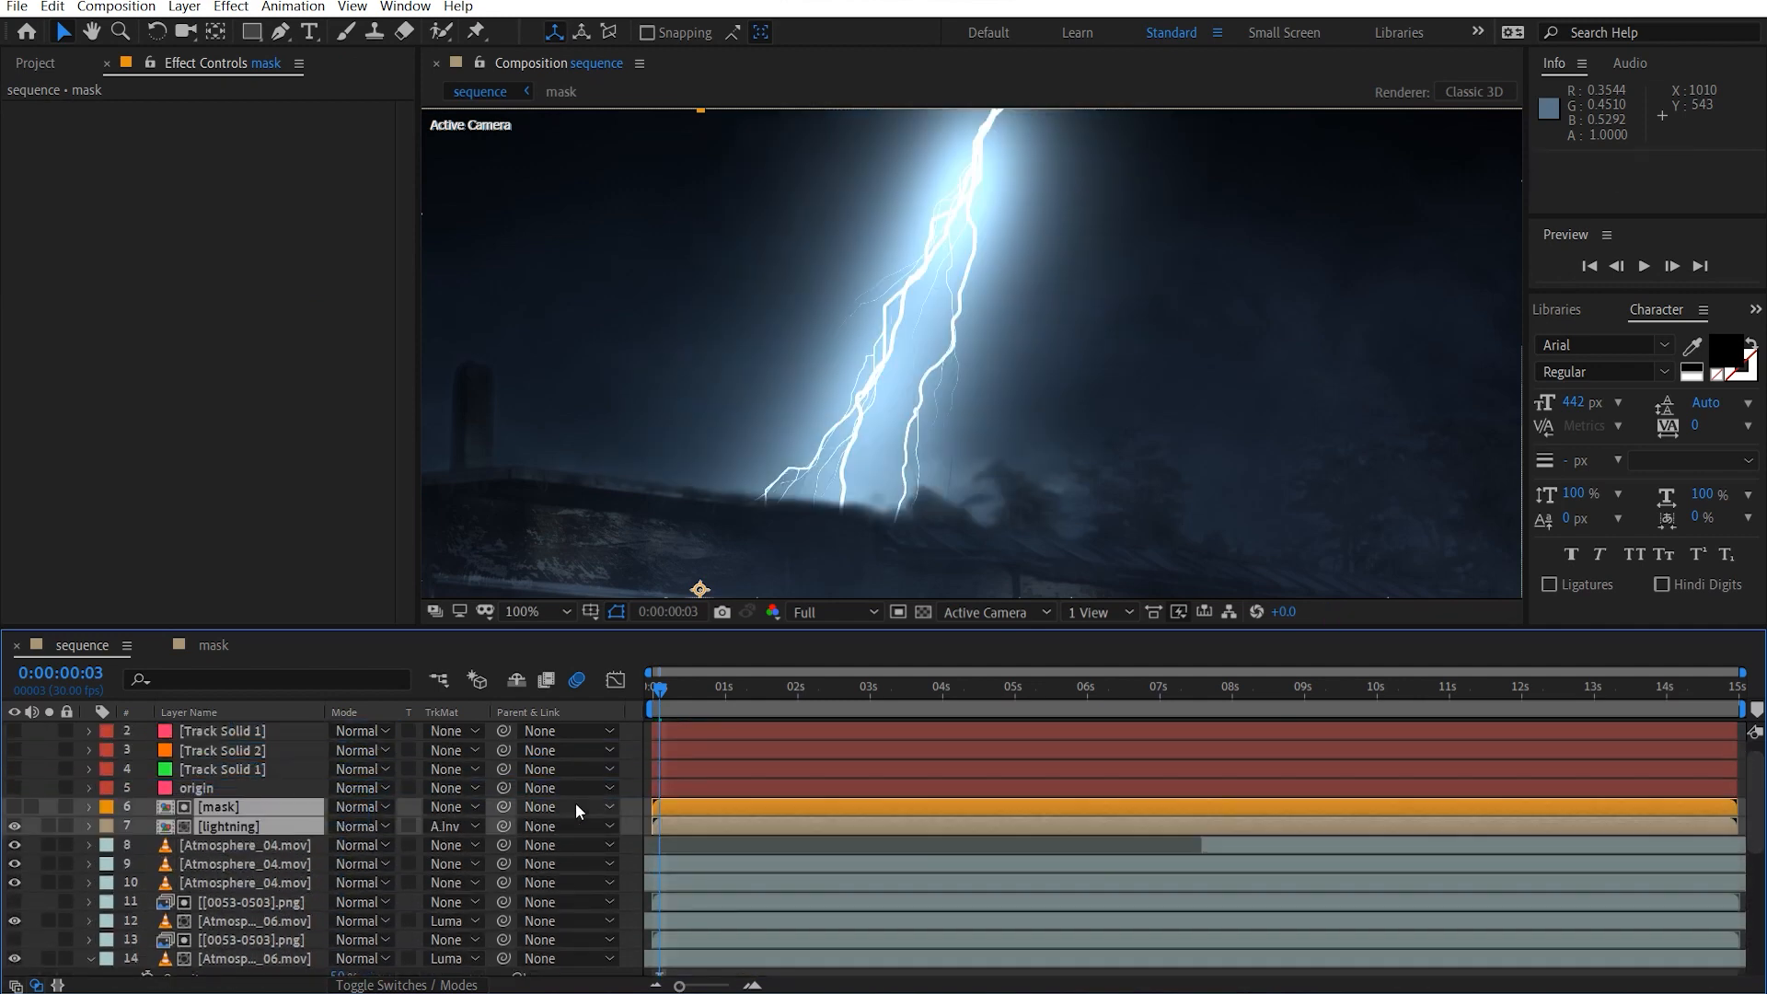
scroll(1010, 369, down, 4)
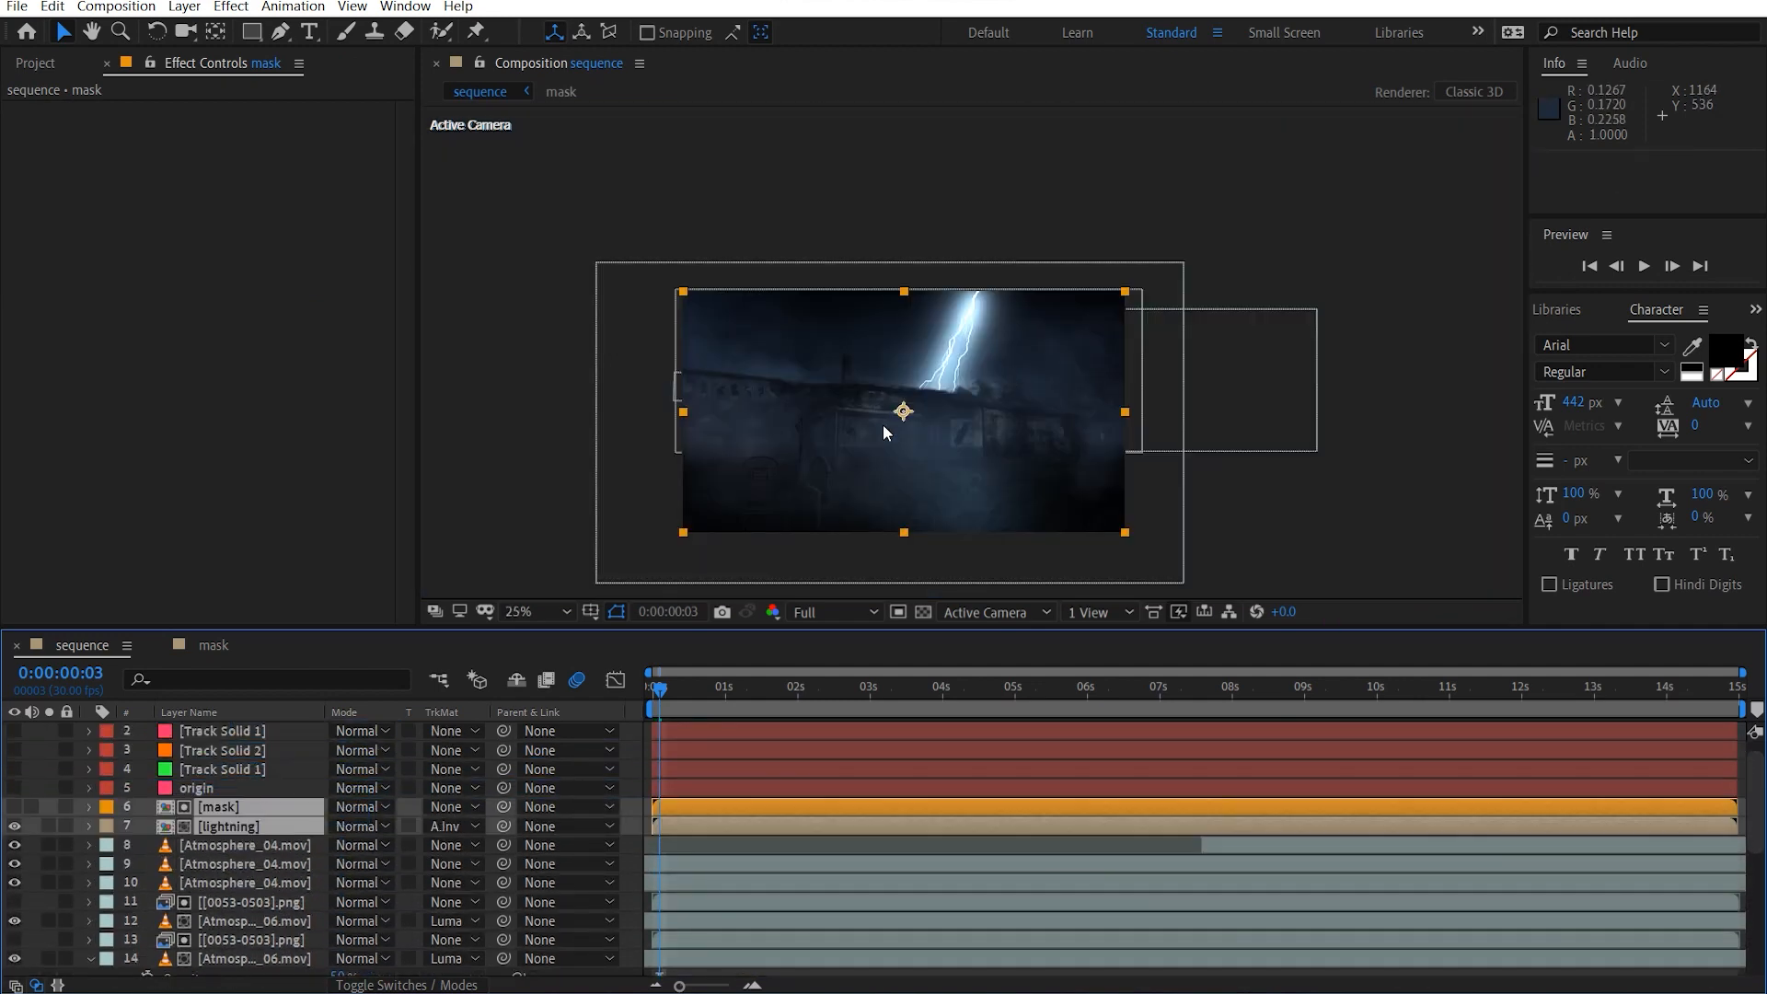
click(528, 612)
click(625, 228)
click(1510, 506)
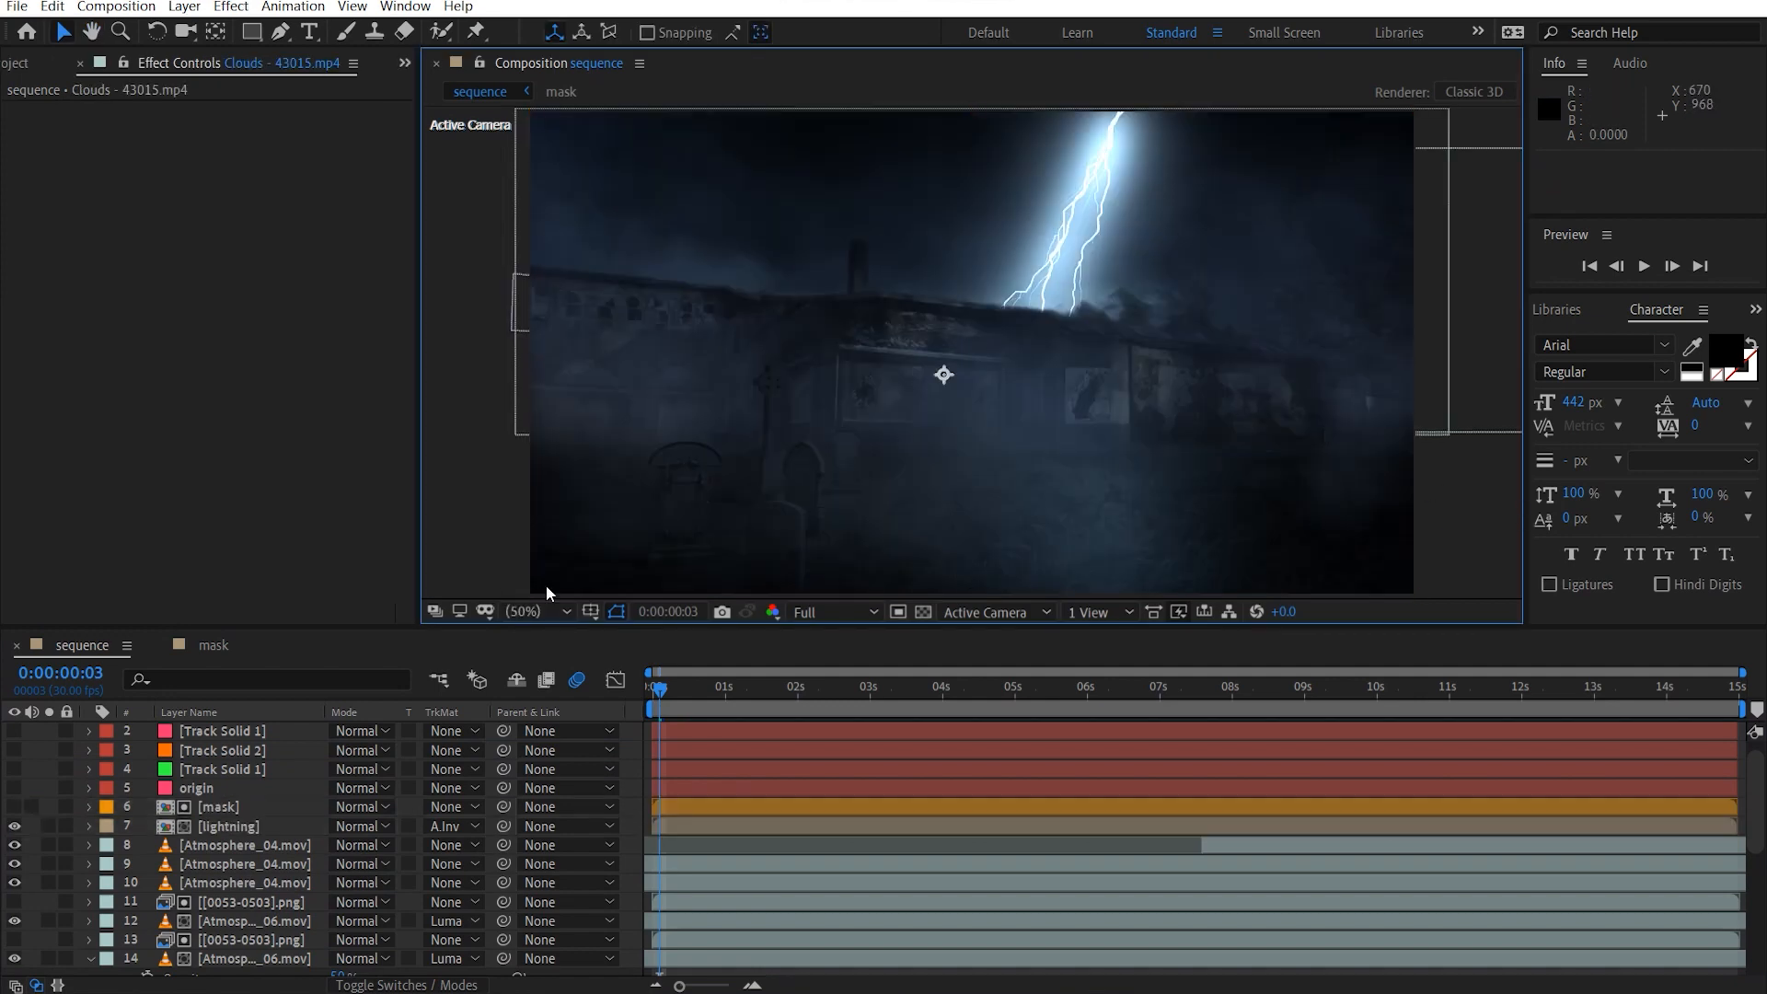
Collapse the open properties of the lower Atmosphere_06.mov and glow lightning layers.
scroll(239, 856, down, 5)
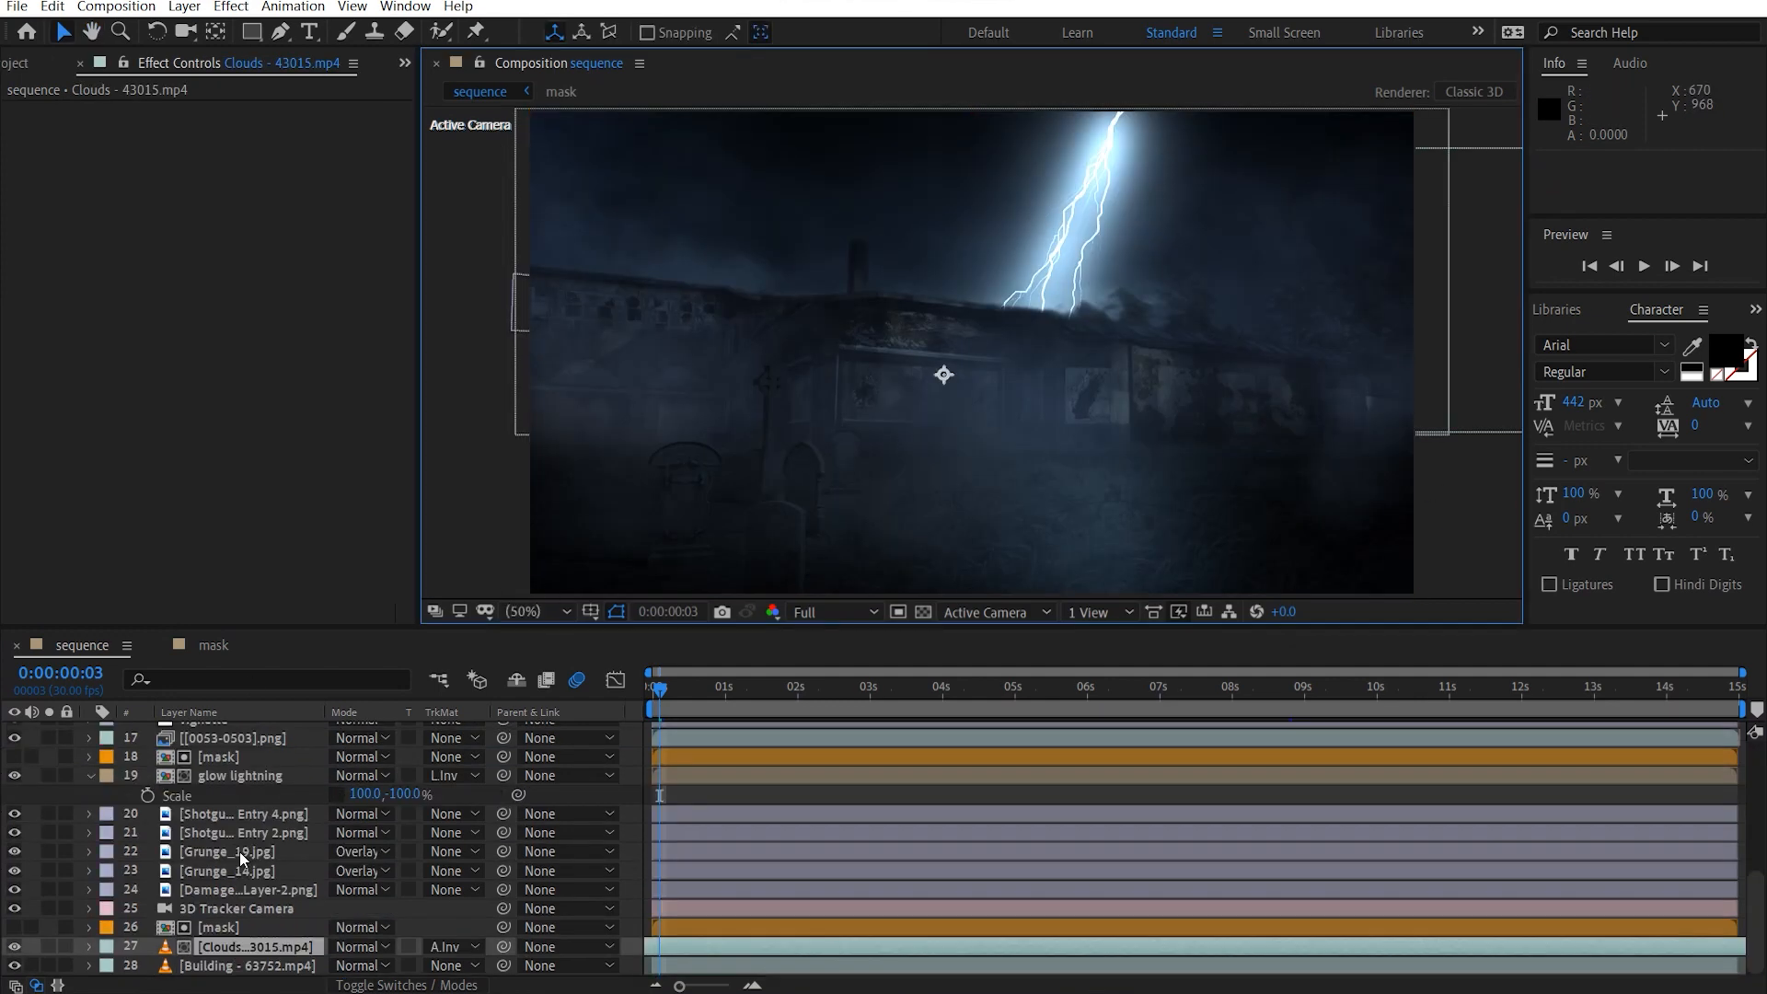
scroll(240, 852, up, 4)
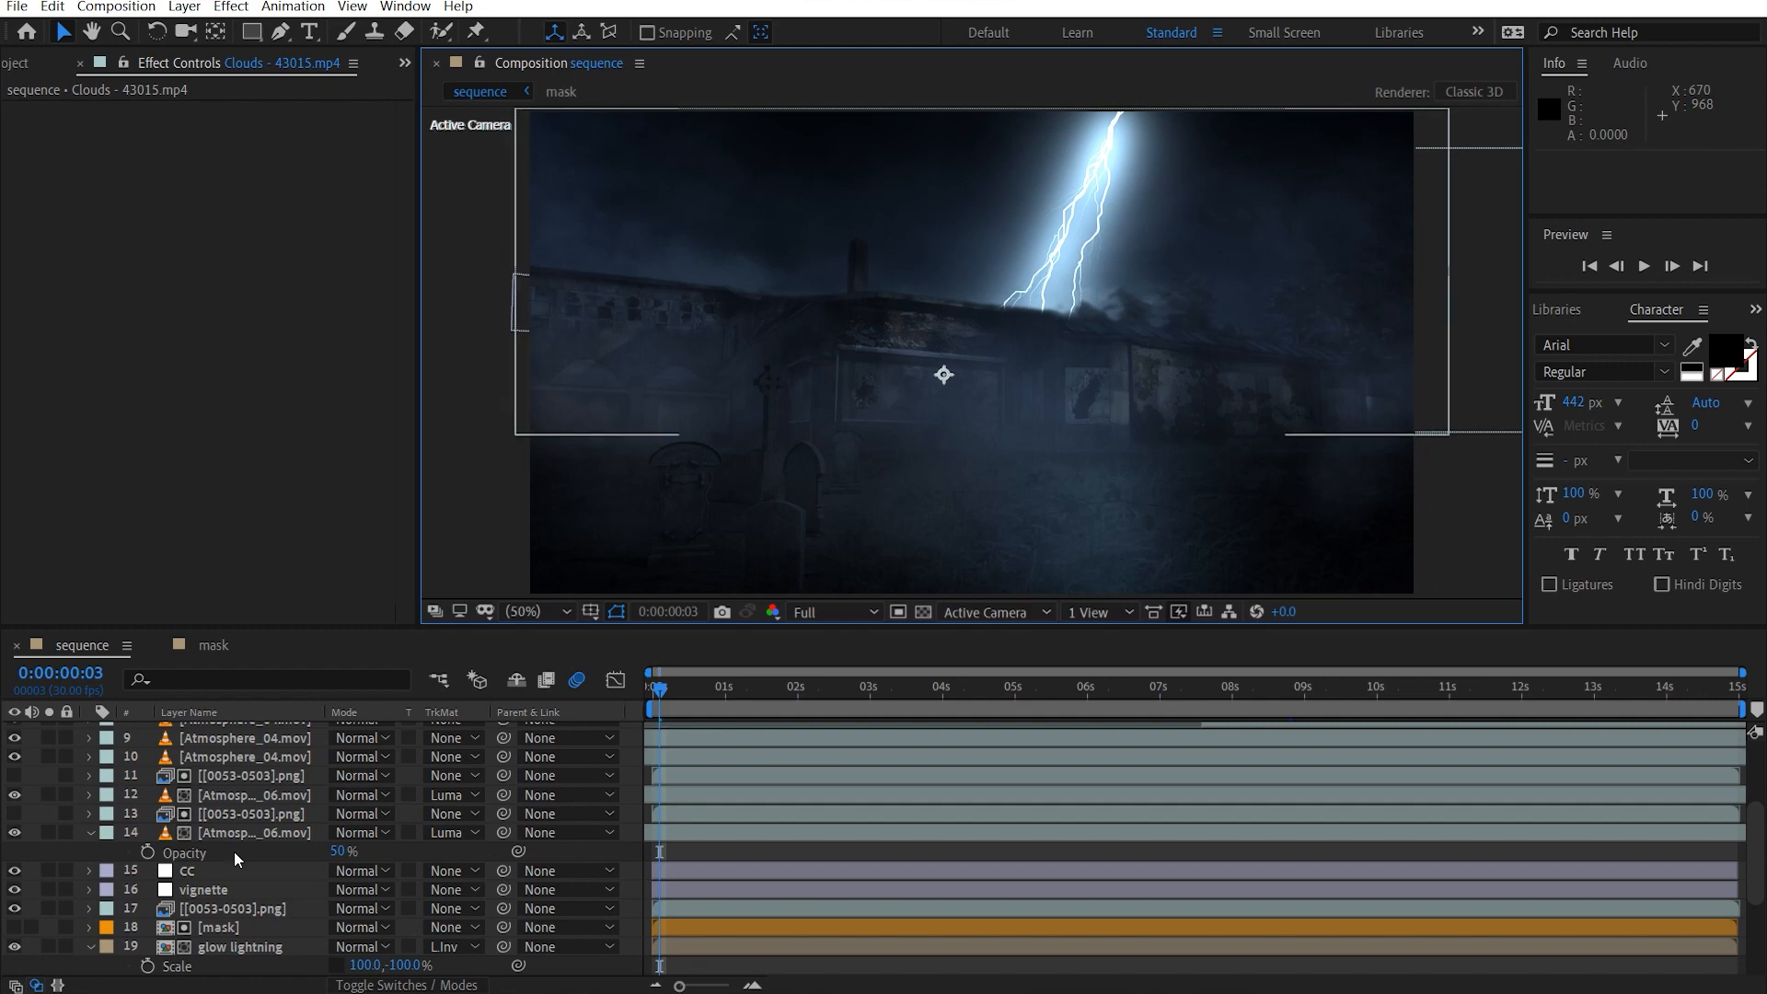
click(90, 832)
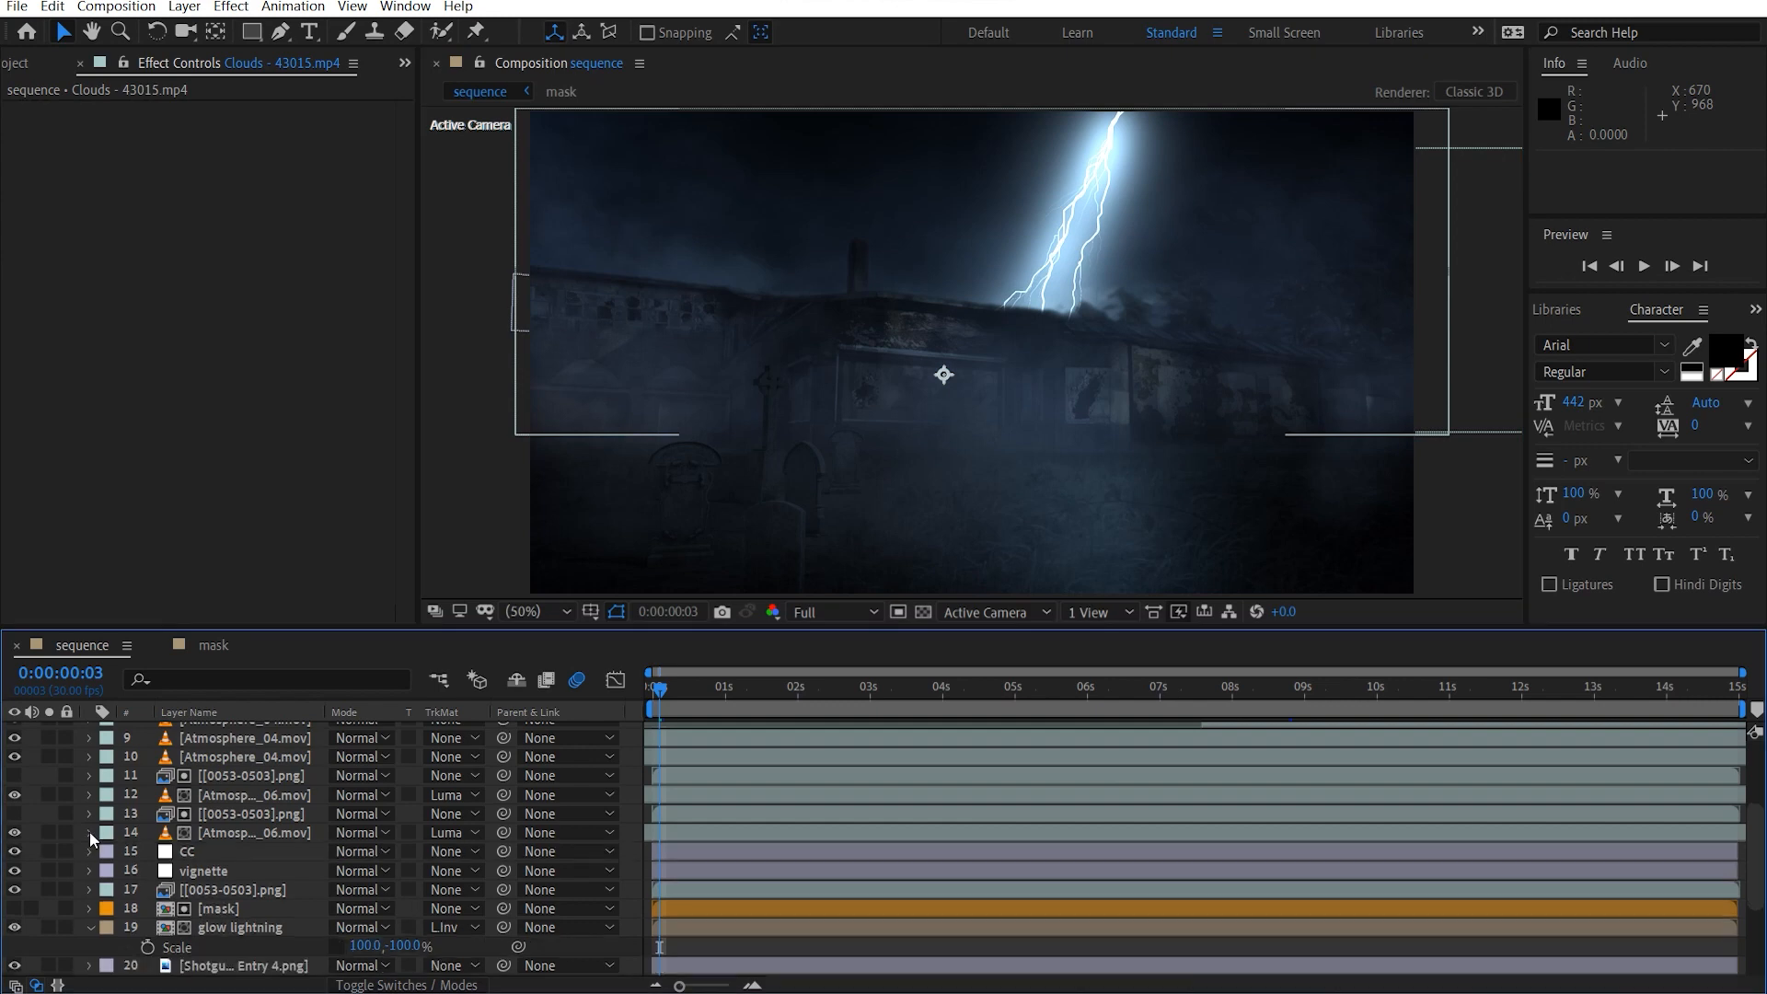
click(90, 928)
scroll(184, 925, down, 3)
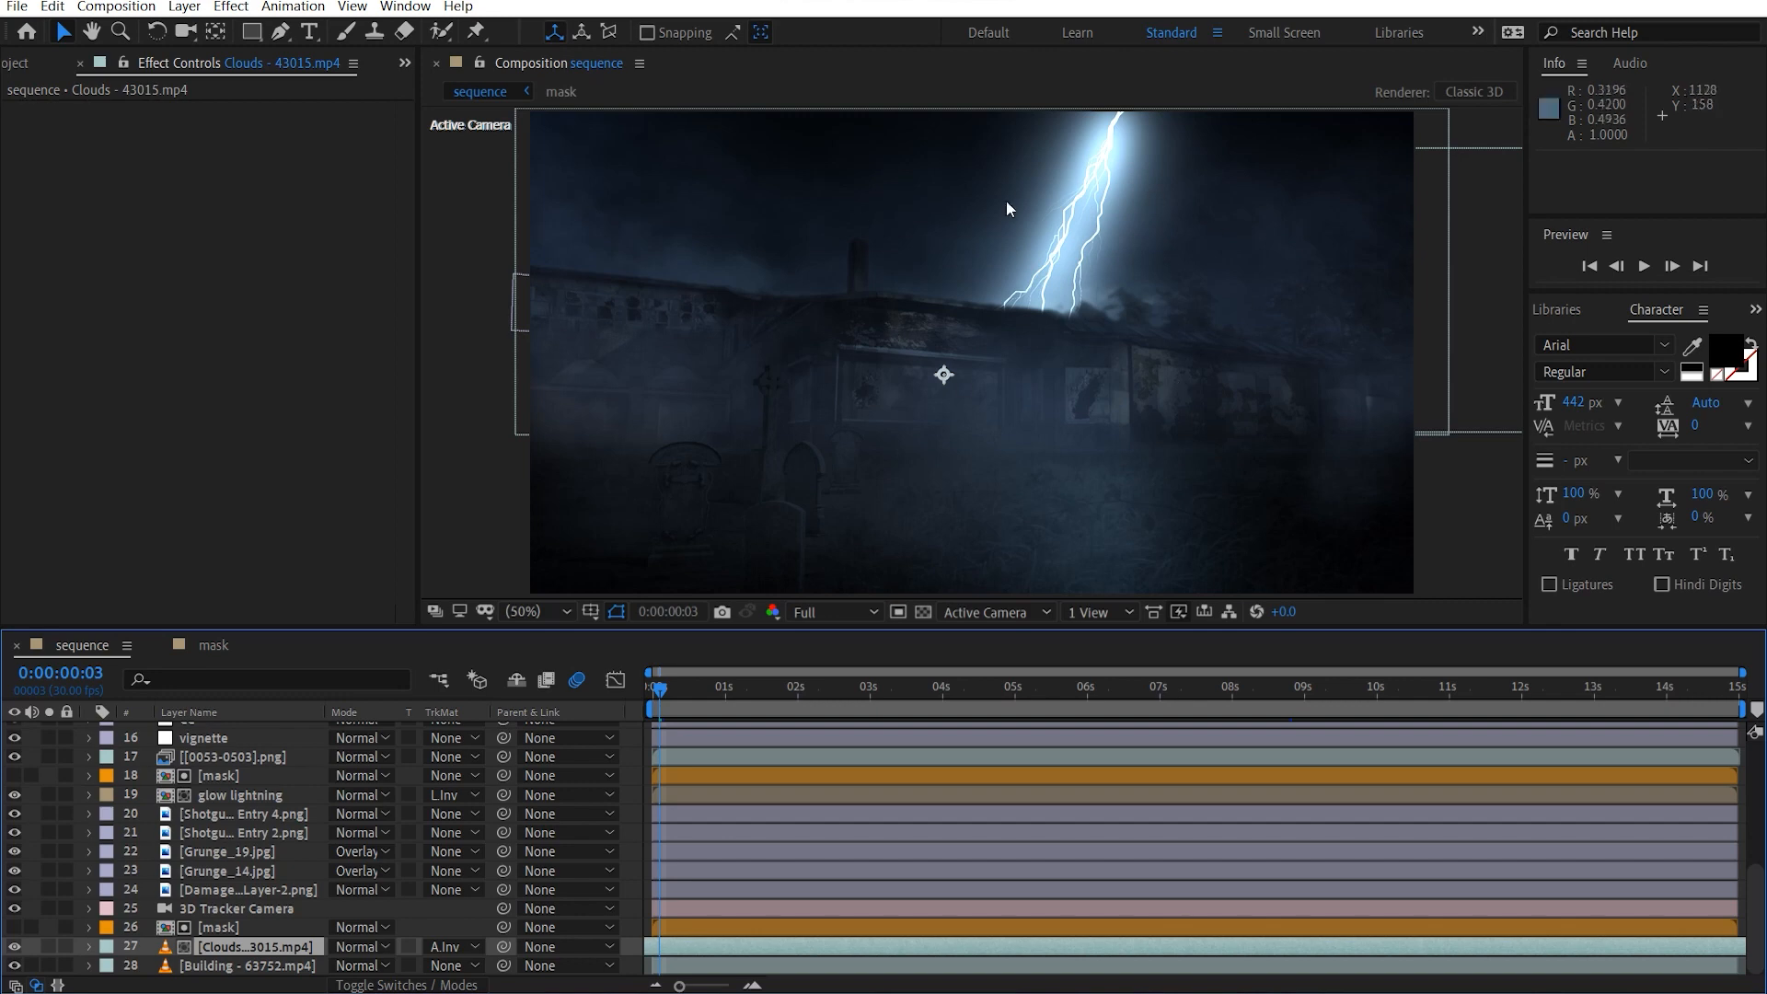
Examine the damage on the building's walls and windows up close, and check the whole frame again.
key(period)
key(period)
key(period)
key(period)
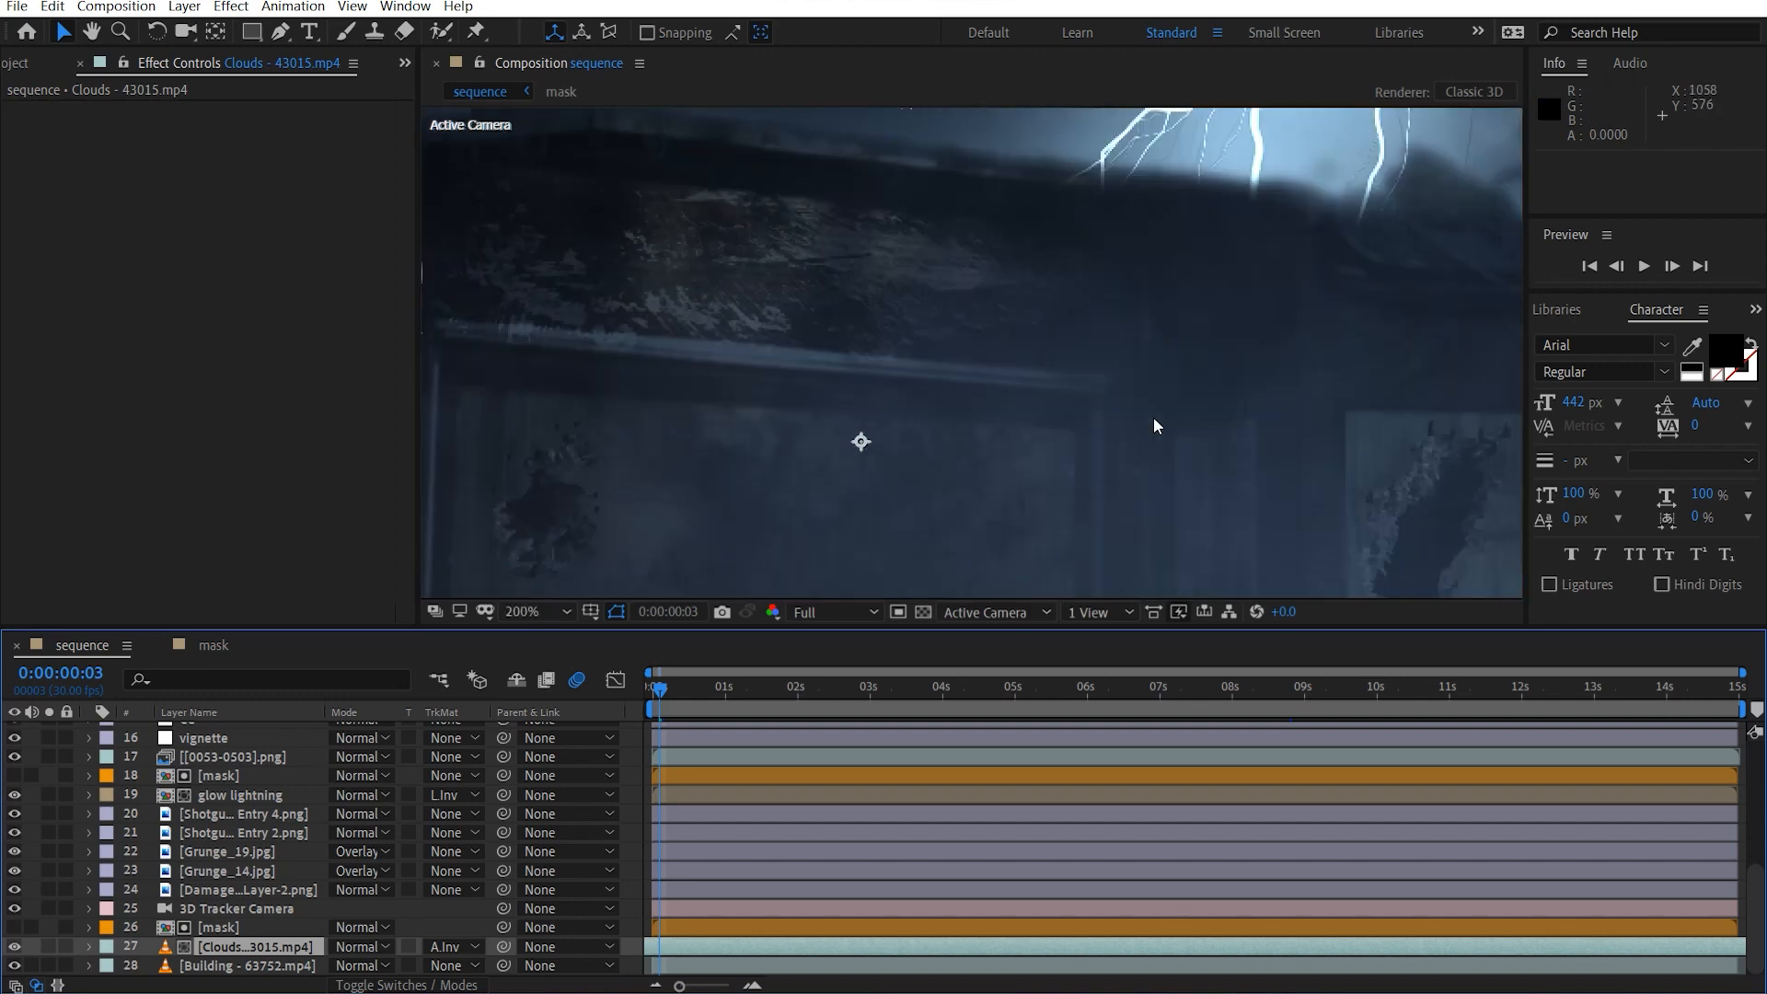
drag(651, 401, 1058, 279)
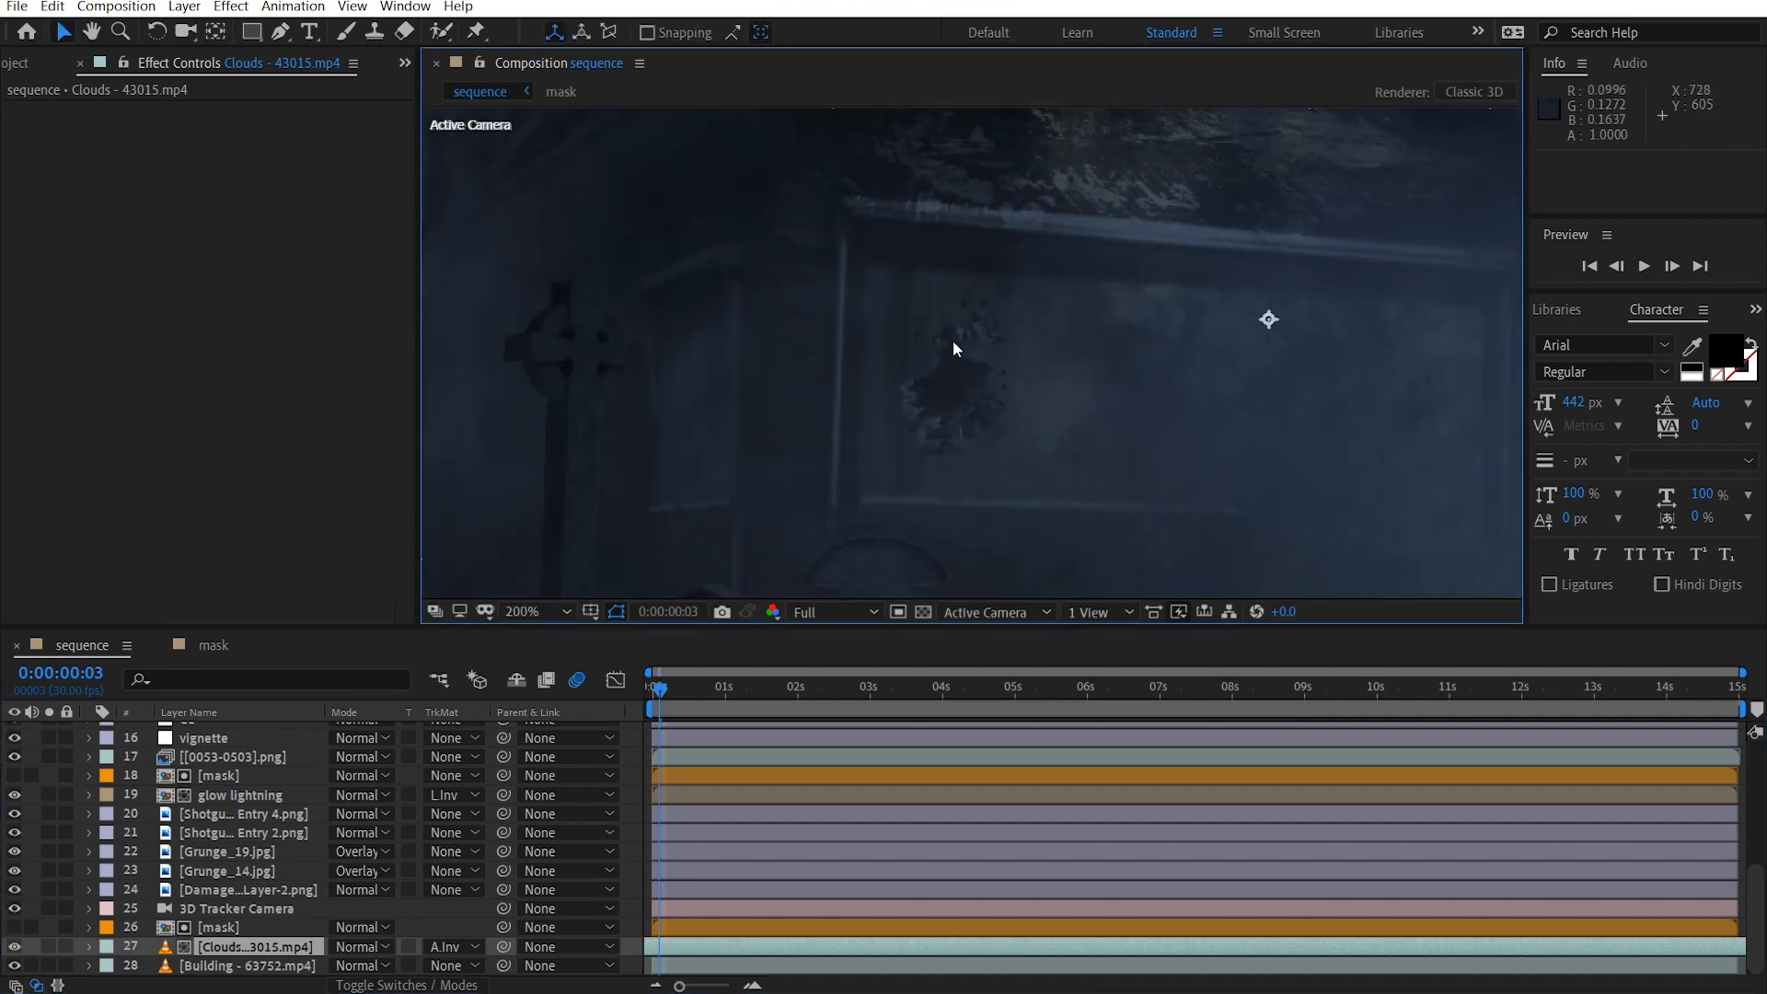
drag(1010, 402, 402, 392)
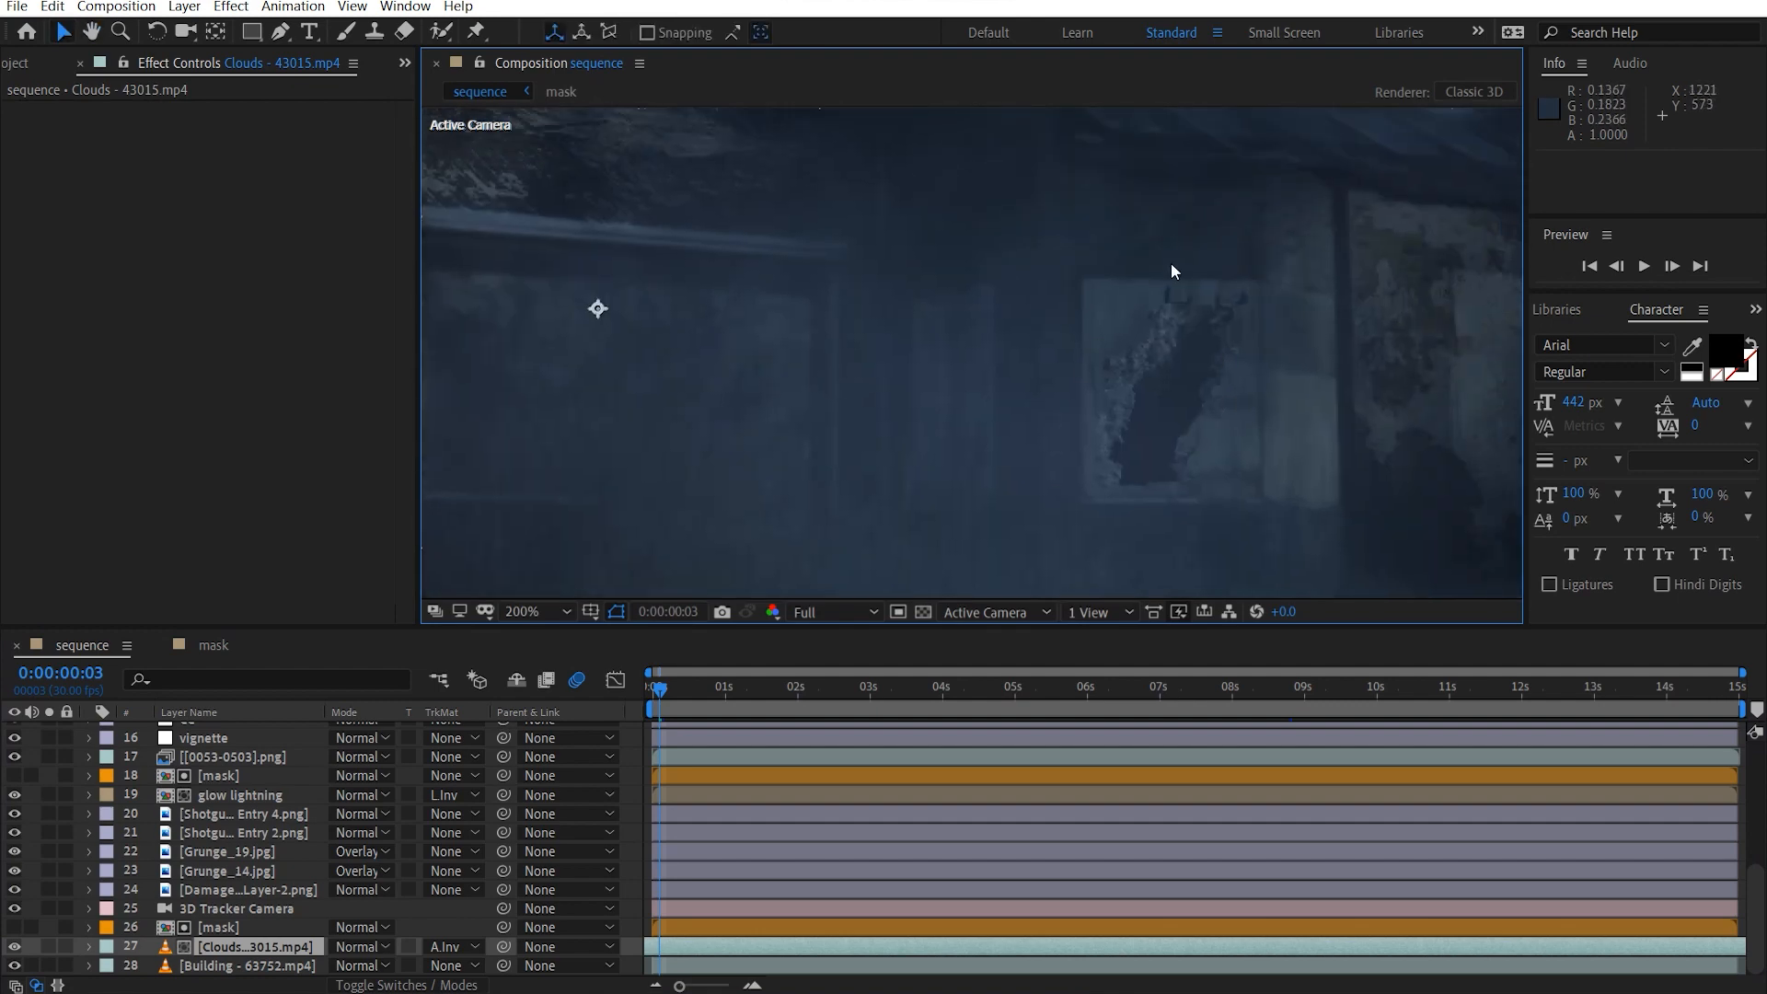
key(comma)
key(comma)
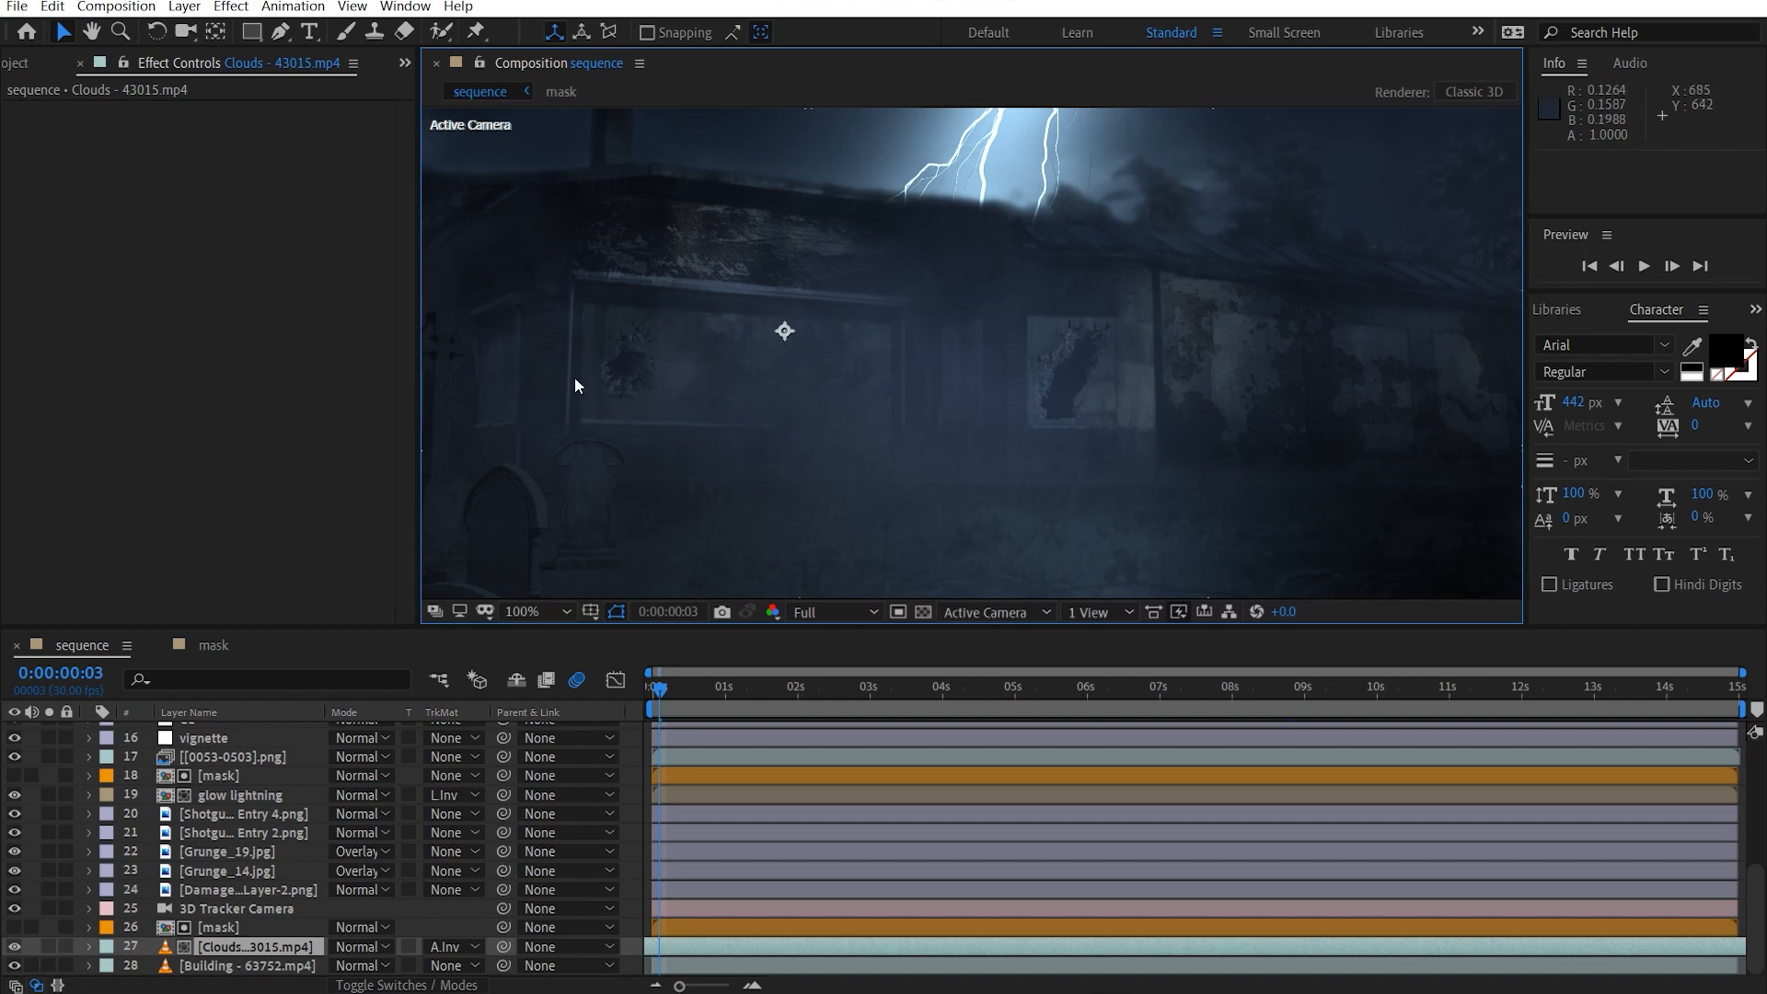
drag(854, 406, 946, 402)
key(comma)
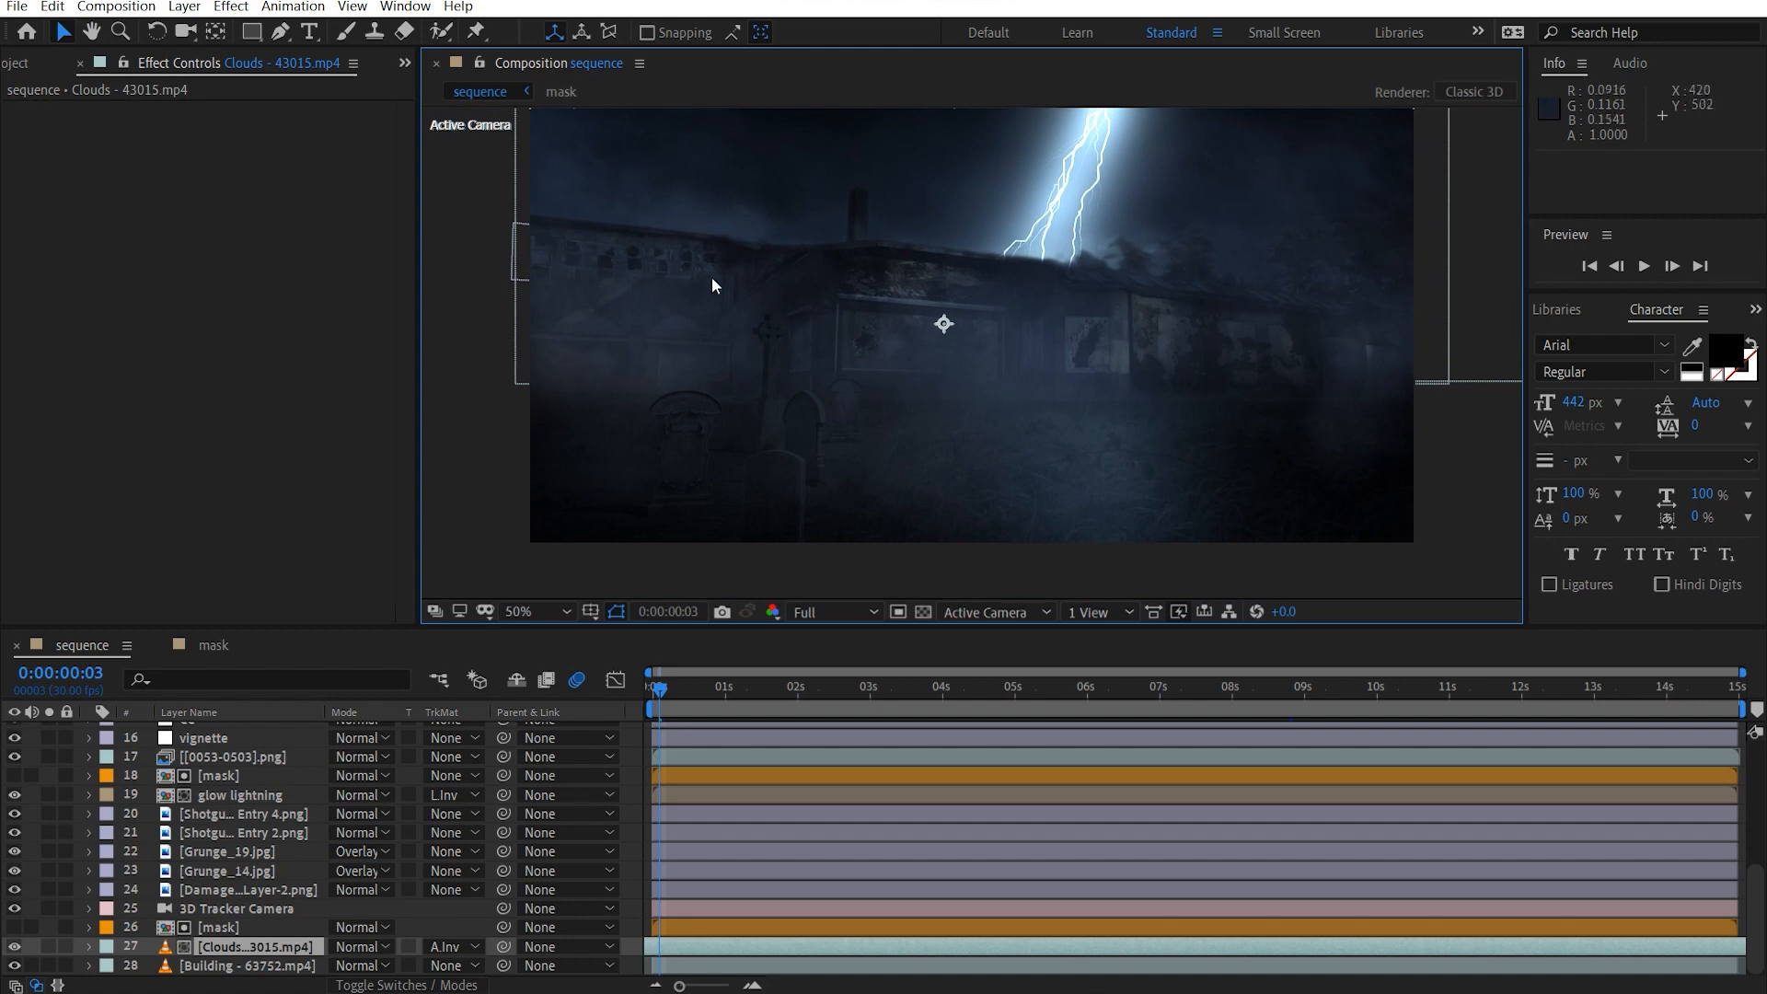
Add a new adjustment layer and place it directly above the CC layer, below the fog layers.
scroll(258, 782, up, 2)
scroll(267, 787, up, 4)
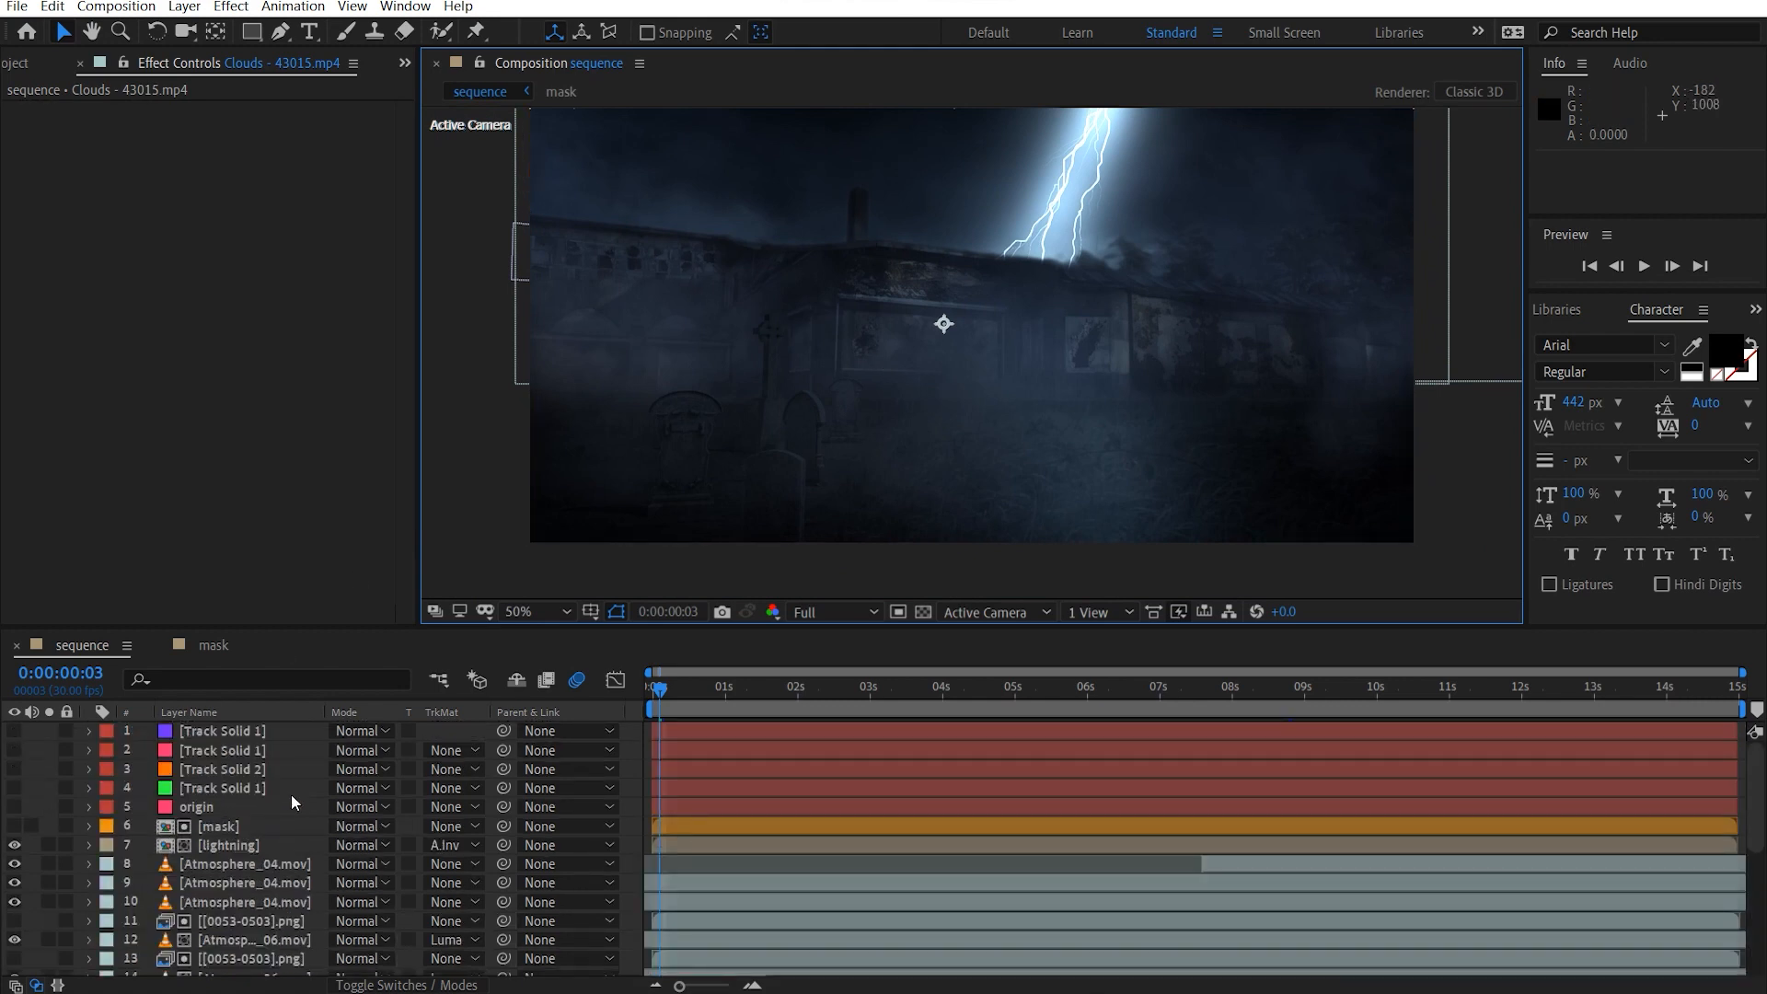
key(ctrl+alt+y)
drag(217, 966, 245, 929)
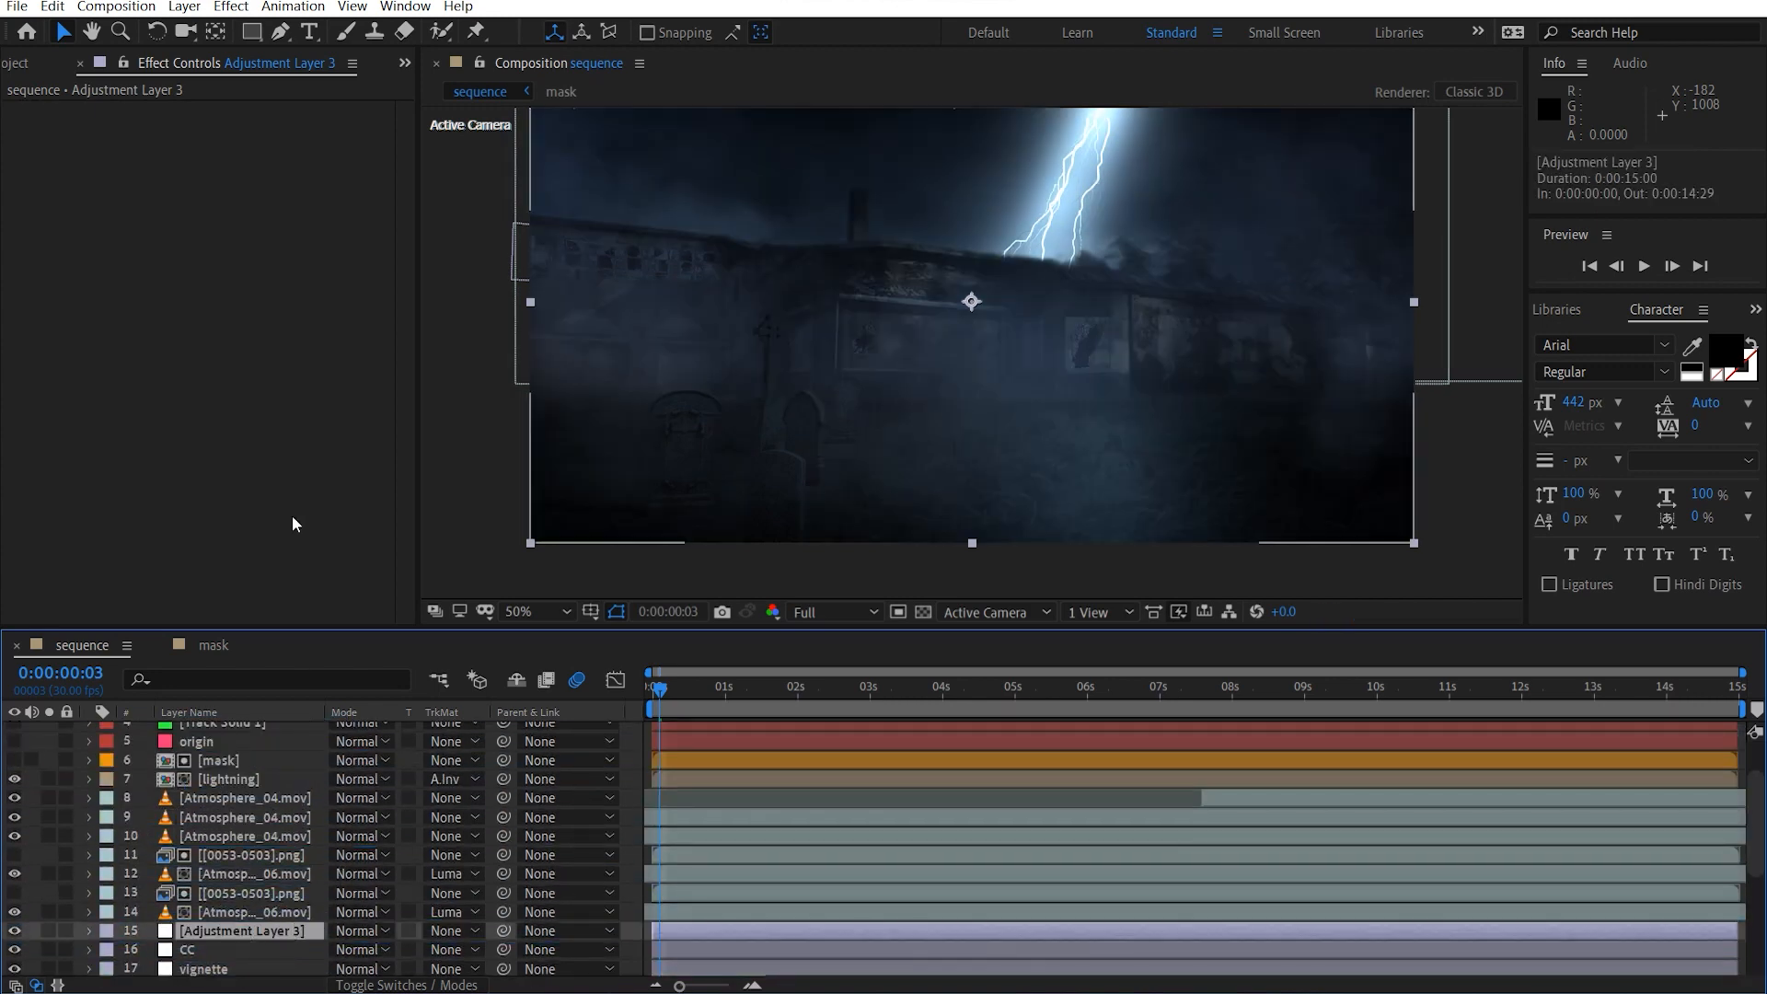
Search the effects for "camer" and apply Camera Lens Blur to the new adjustment layer.
key(ctrl+space)
text(camer)
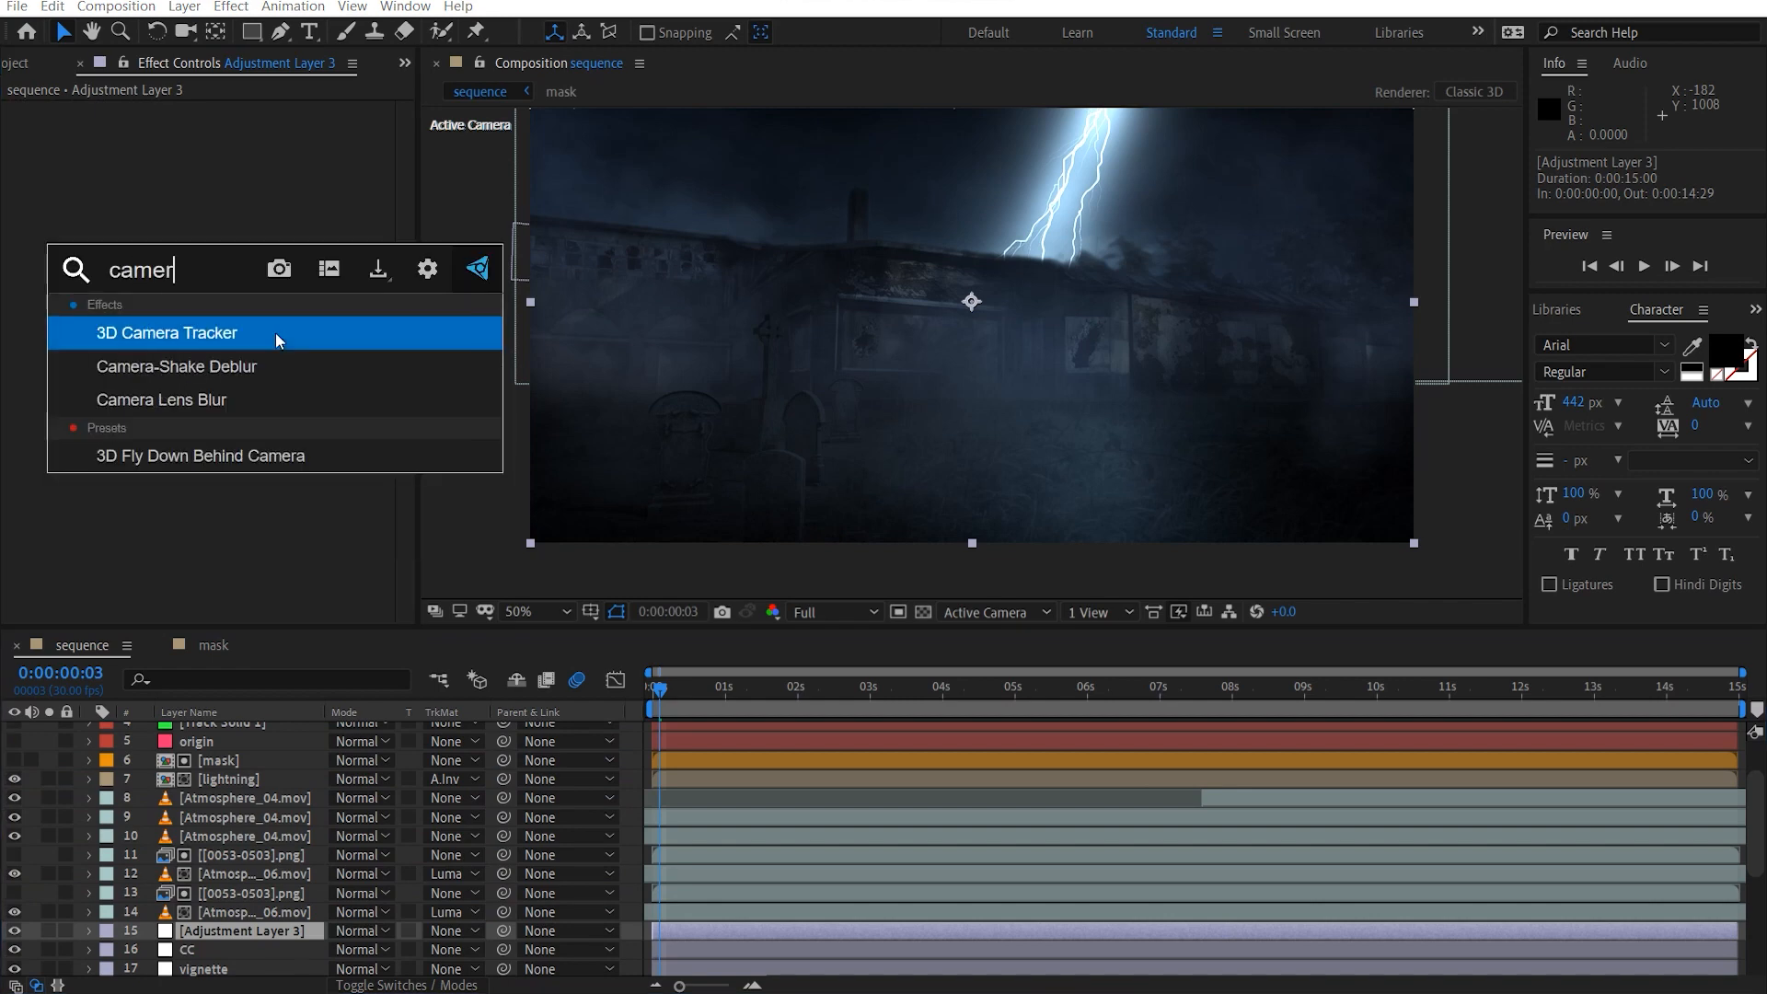
key(Down)
key(Down)
key(Return)
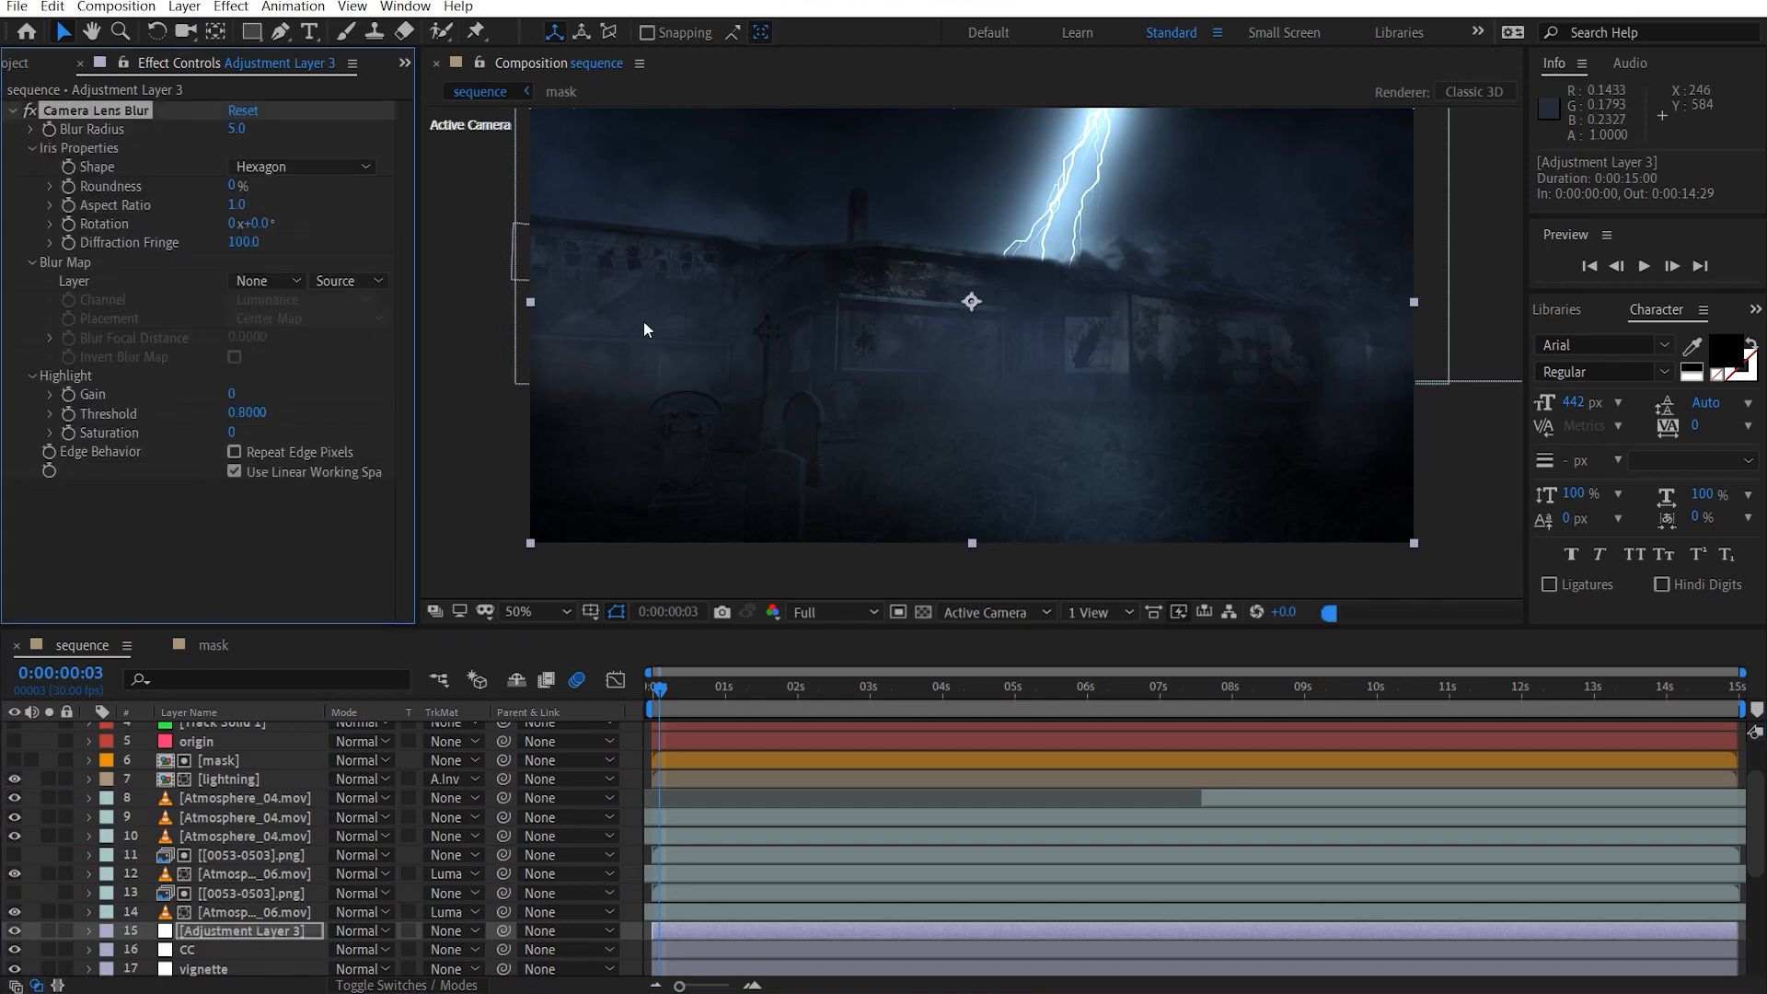
Draw an elliptical mask about 936 by 800 px on the adjustment layer, around the gravestones and the building's near corner.
key(h)
drag(690, 342, 724, 314)
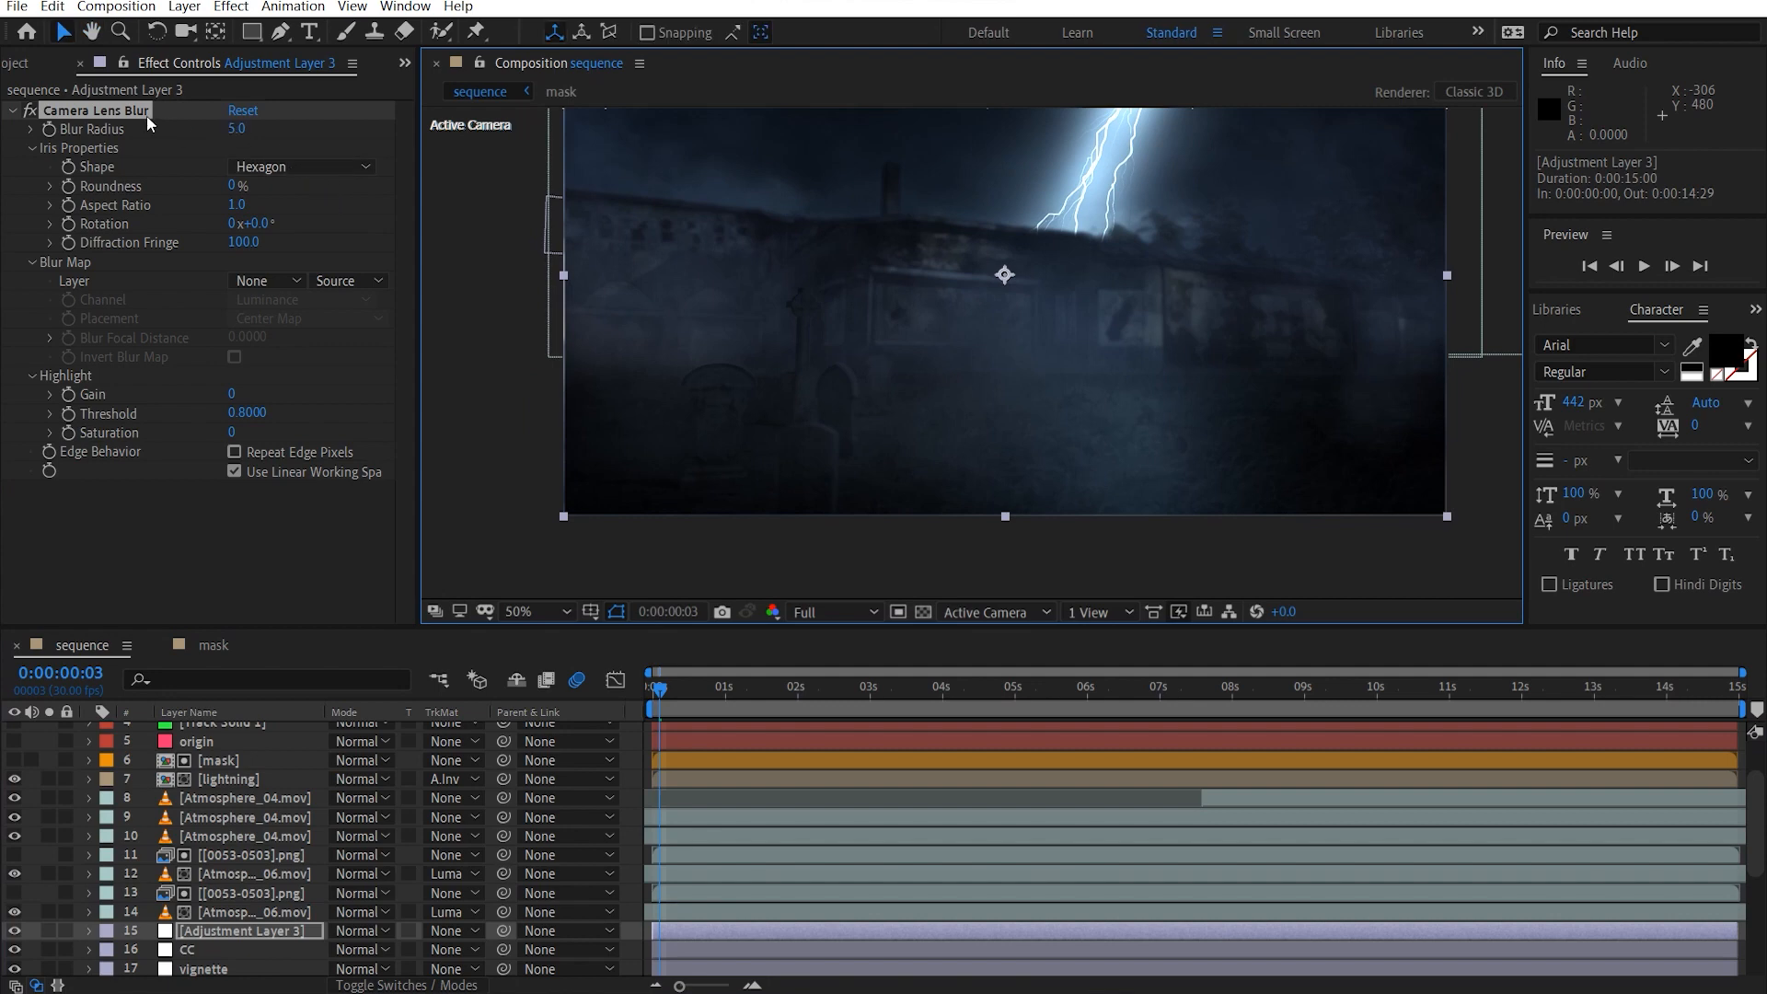
click(251, 32)
drag(252, 34, 409, 87)
drag(646, 200, 1075, 556)
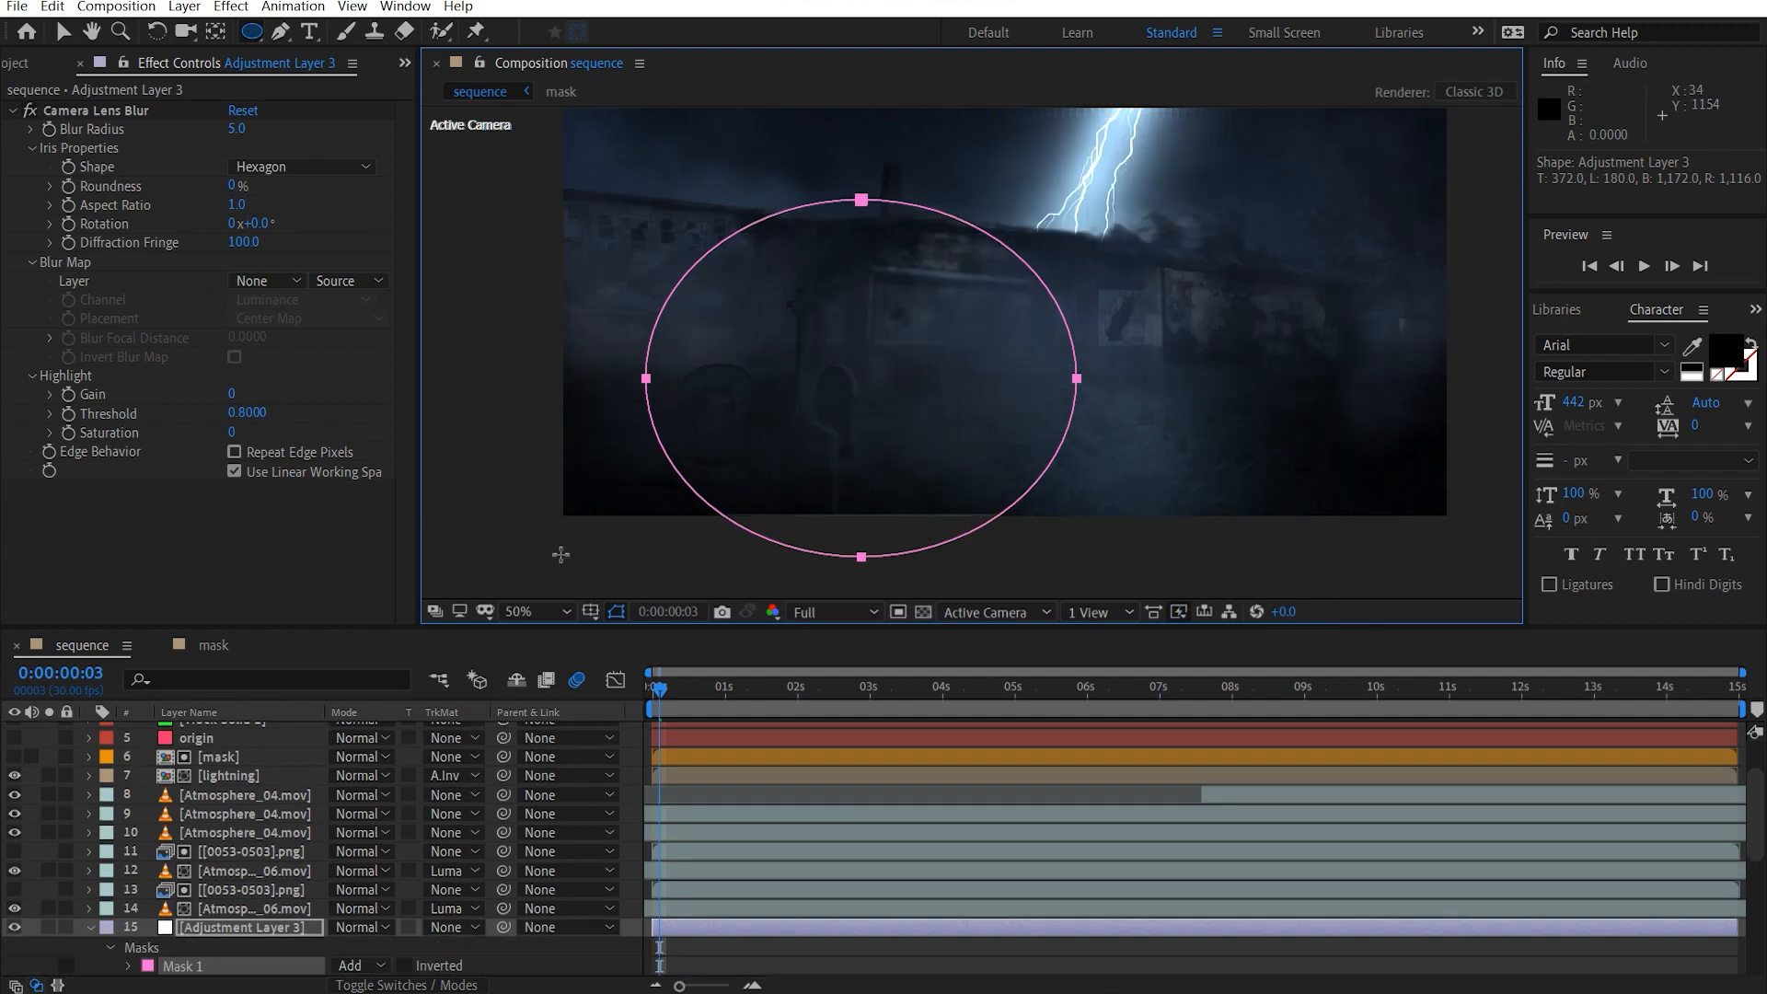
Set the adjustment layer's elliptical mask to Subtract and feather it by 149 pixels.
click(363, 966)
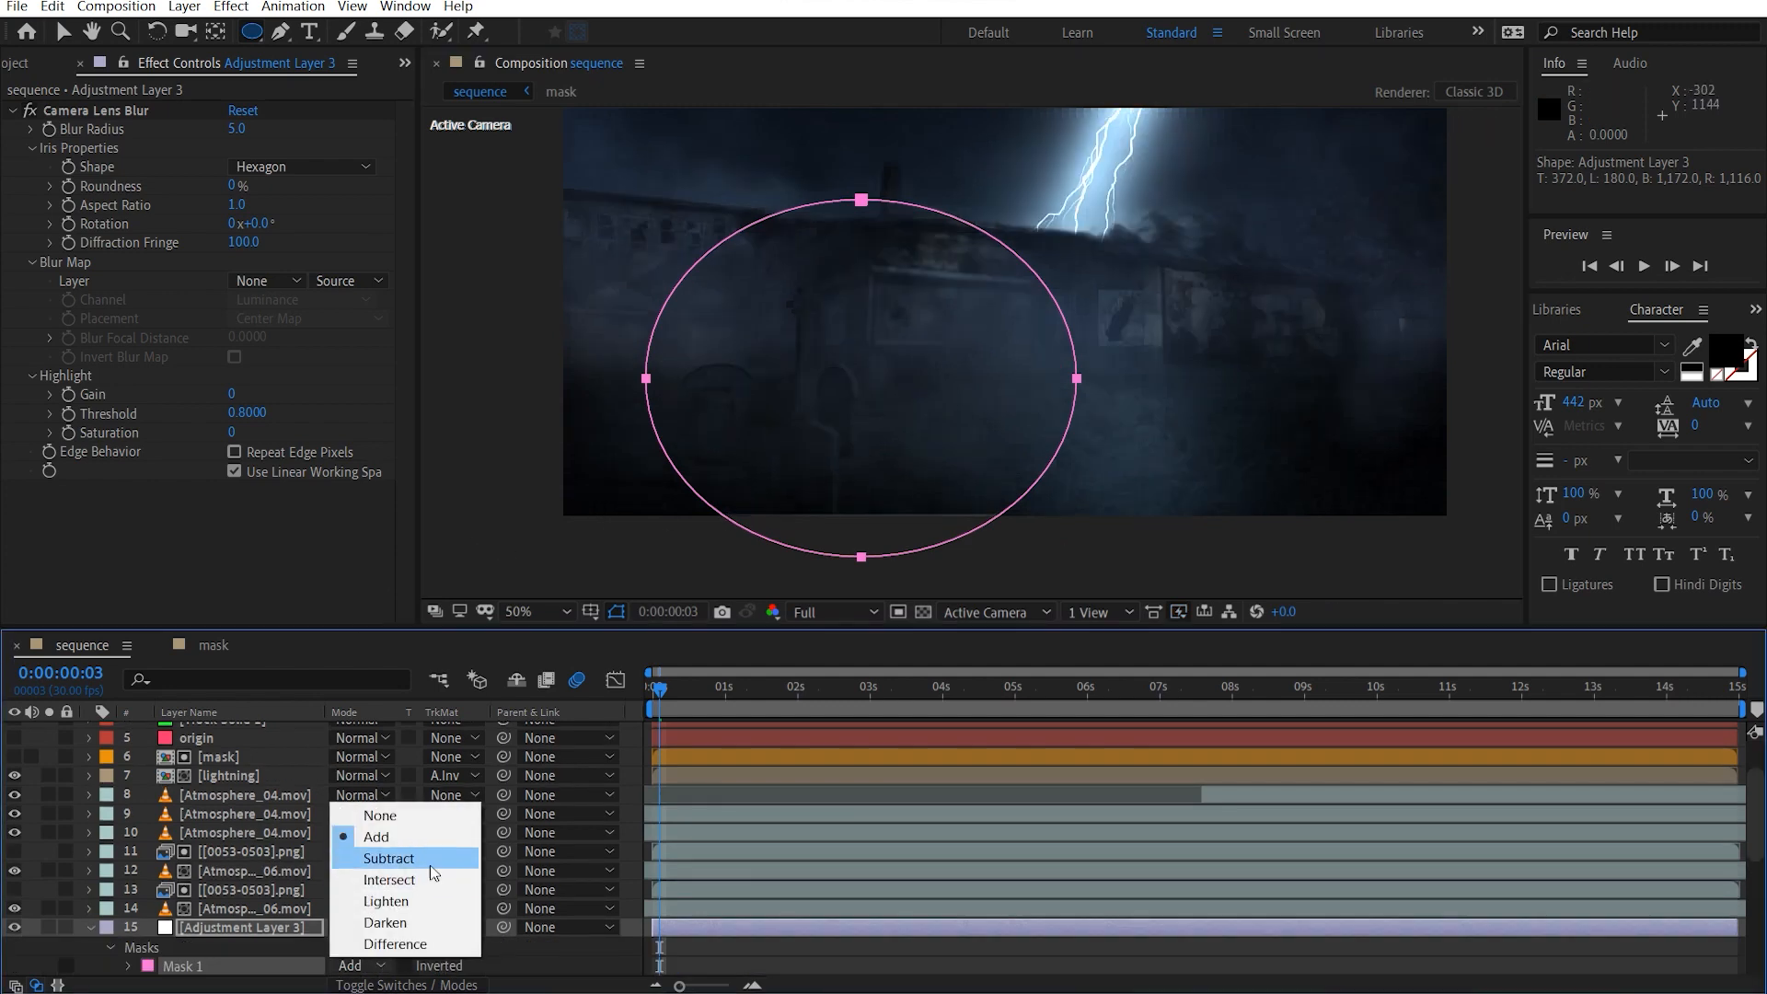
click(389, 857)
key(f)
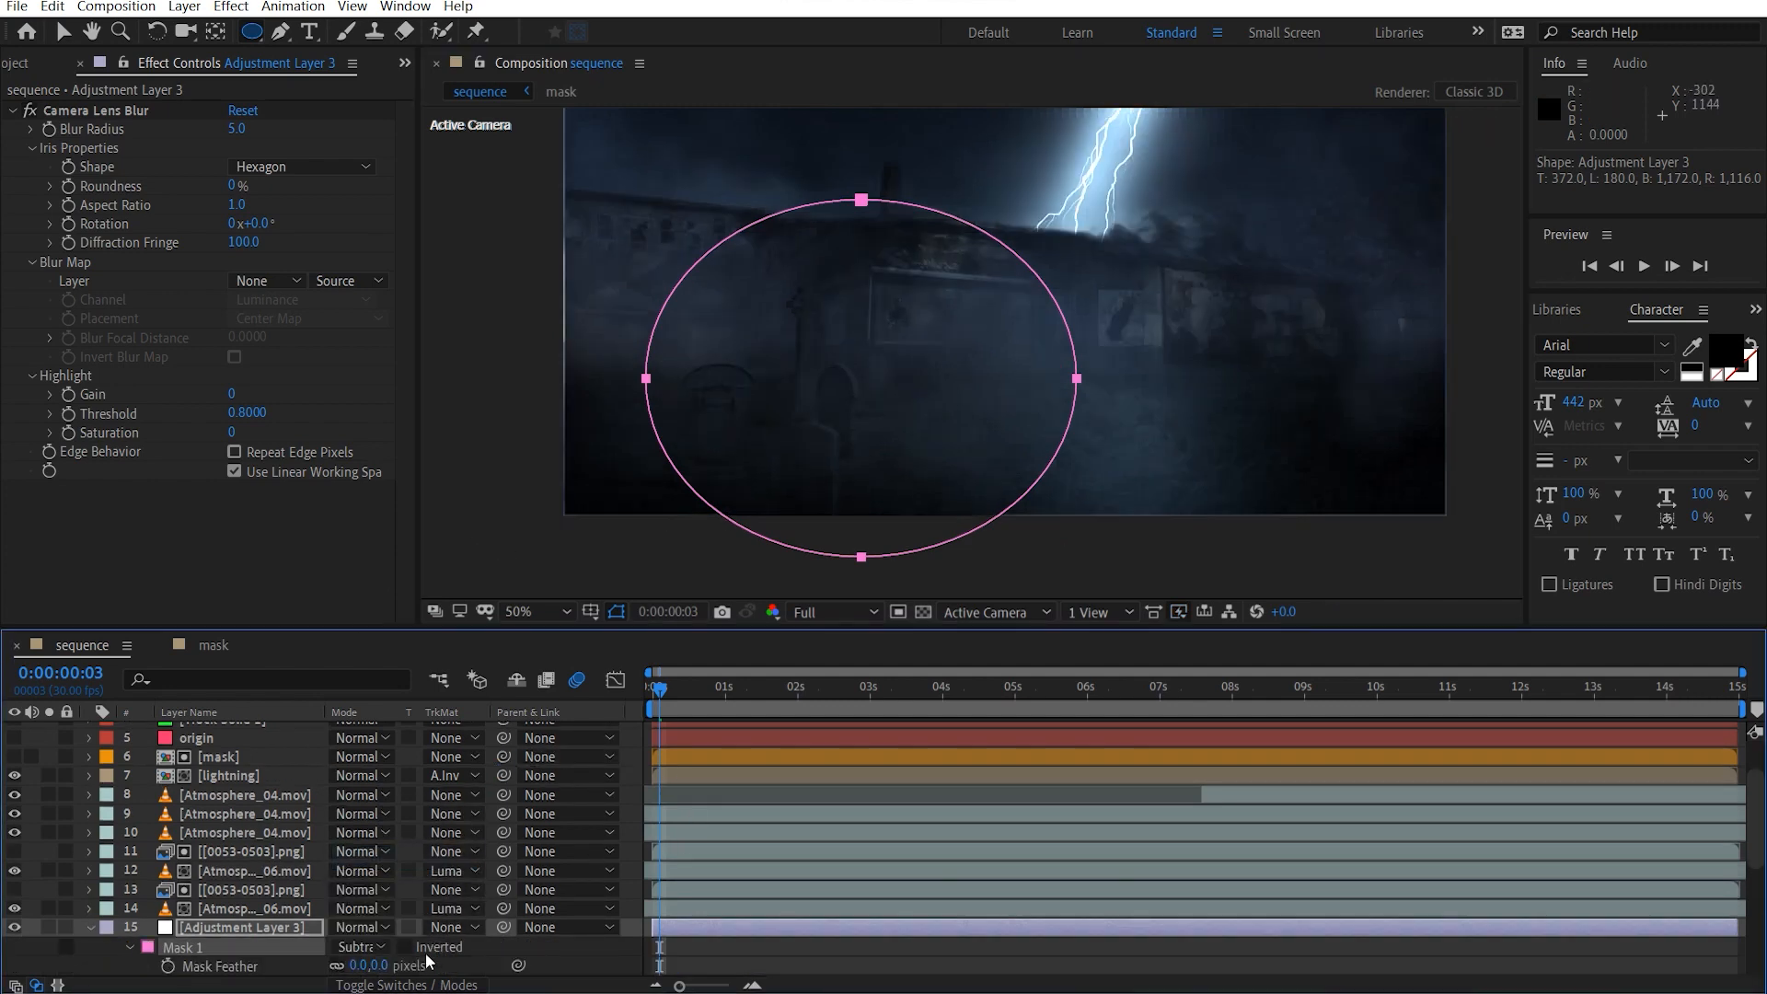
drag(377, 966, 514, 966)
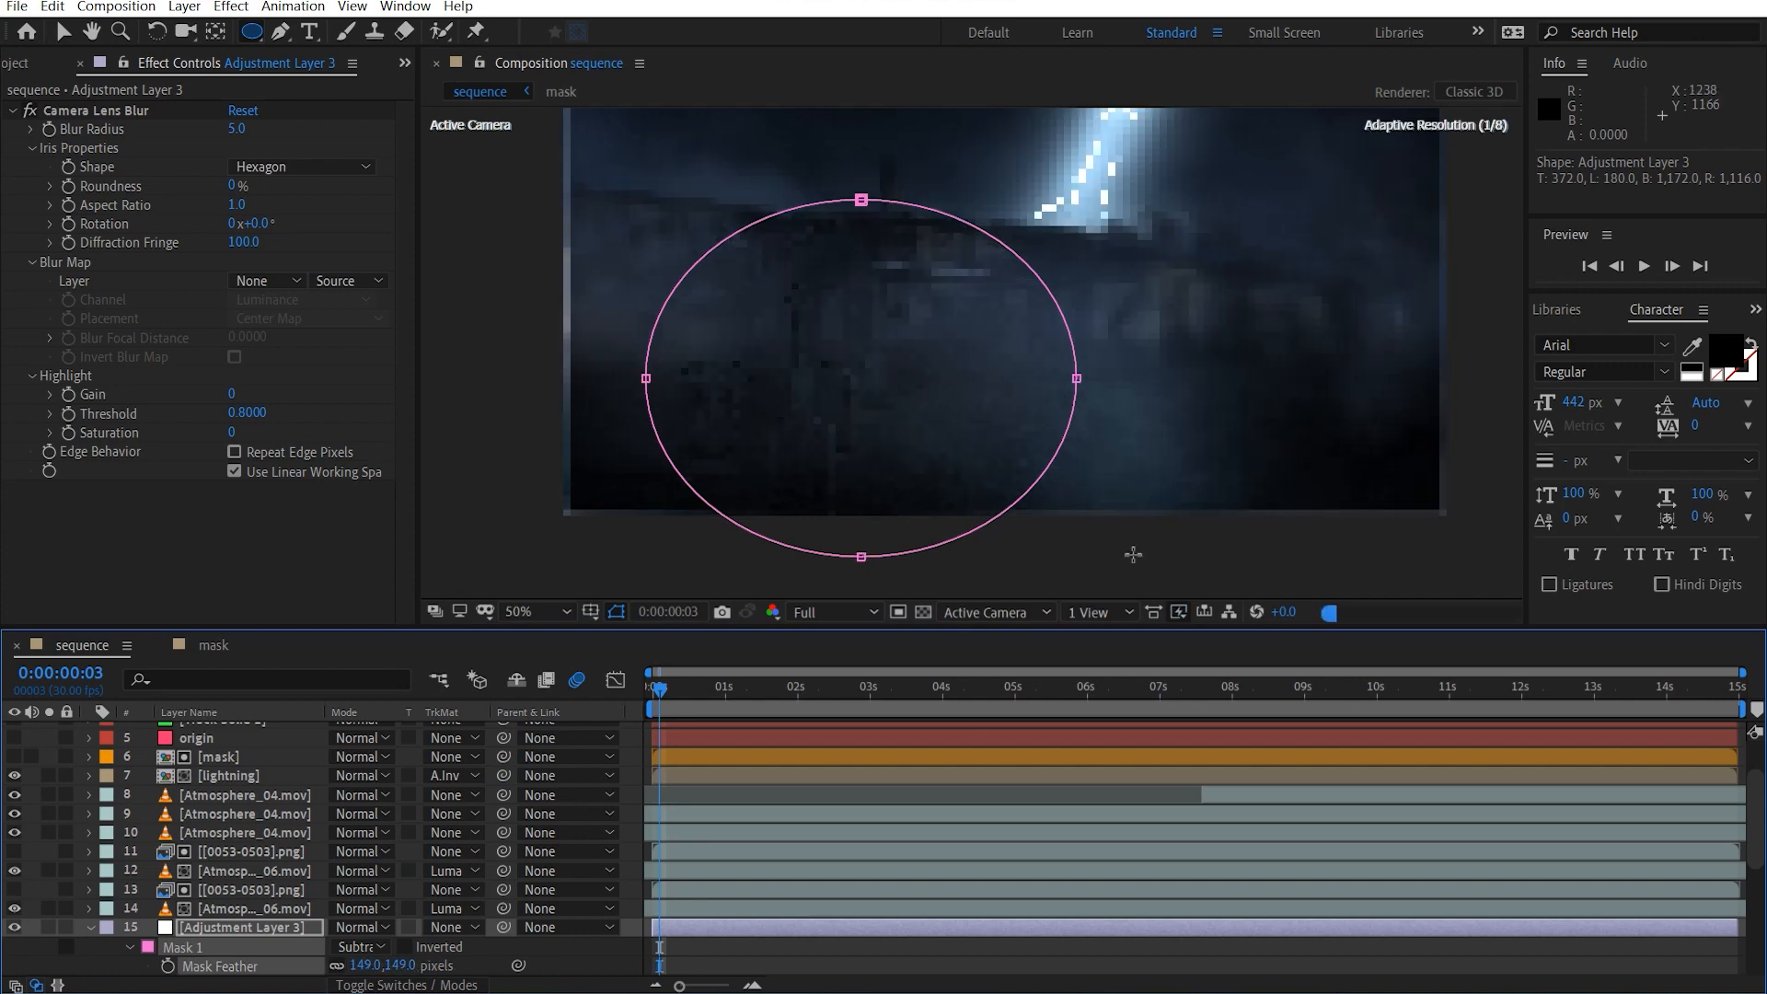
Examine the lens blur around the feathered mask up close and in the whole frame, and review the layer stack down to the building footage.
key(v)
scroll(852, 395, up, 1)
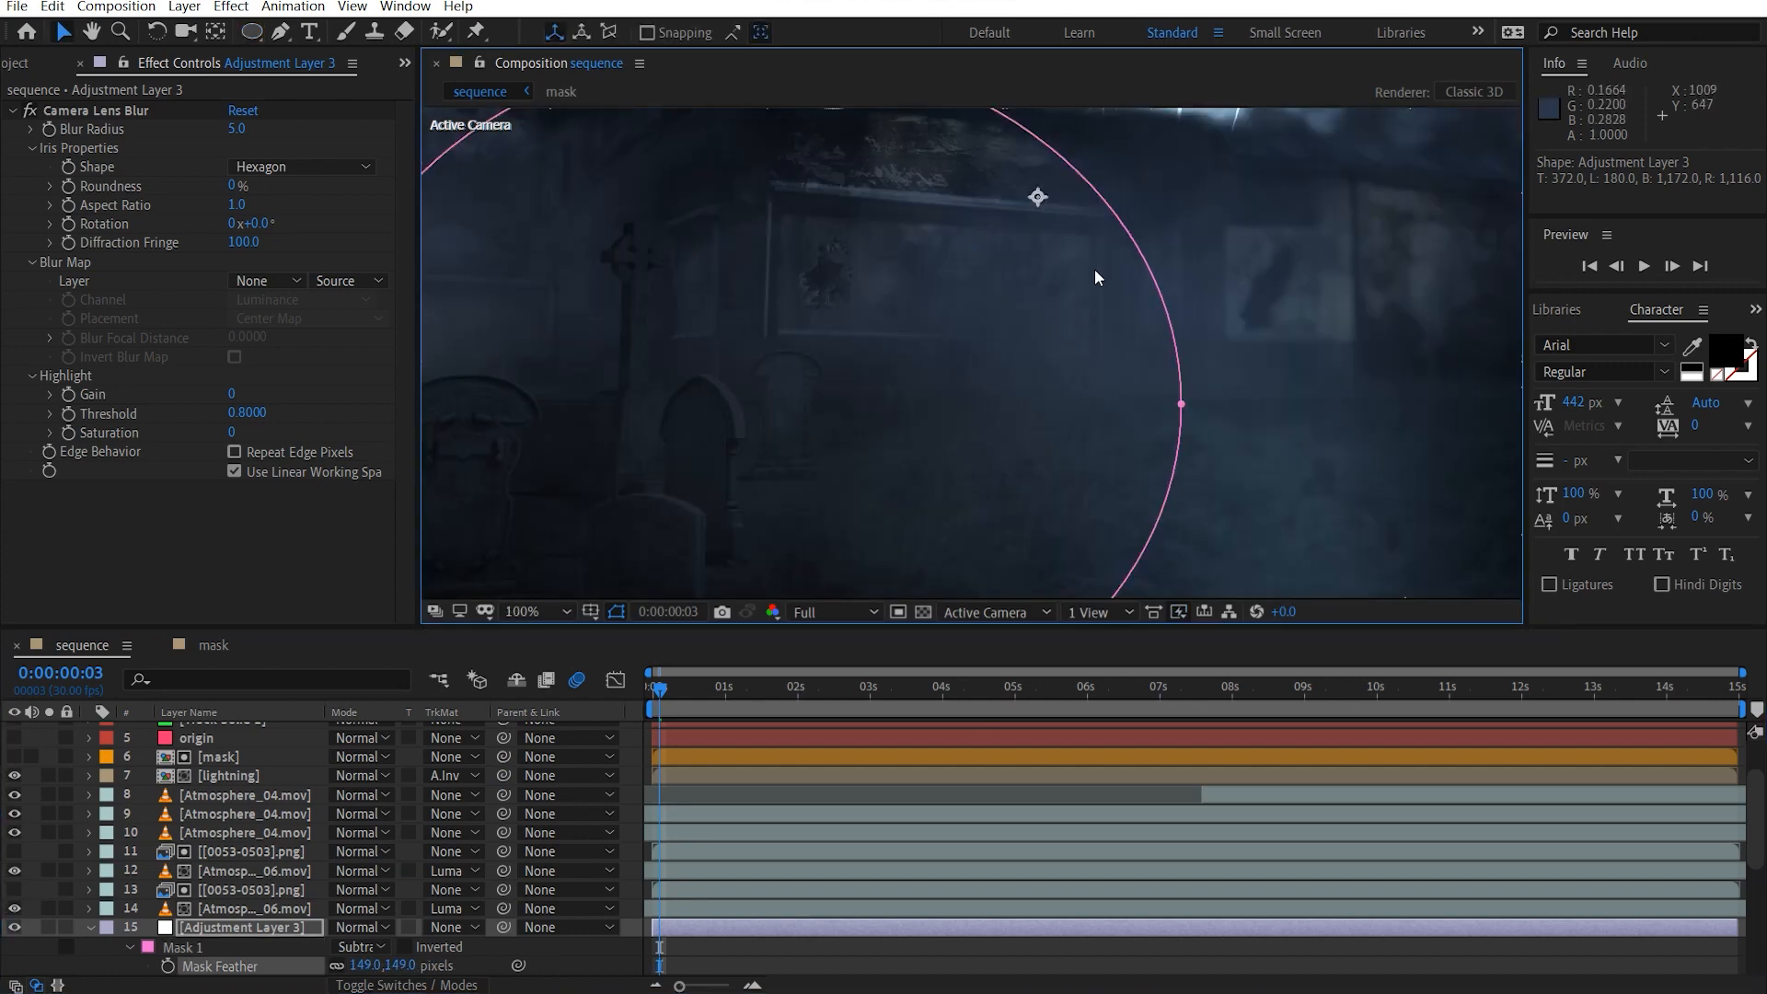
scroll(898, 260, down, 1)
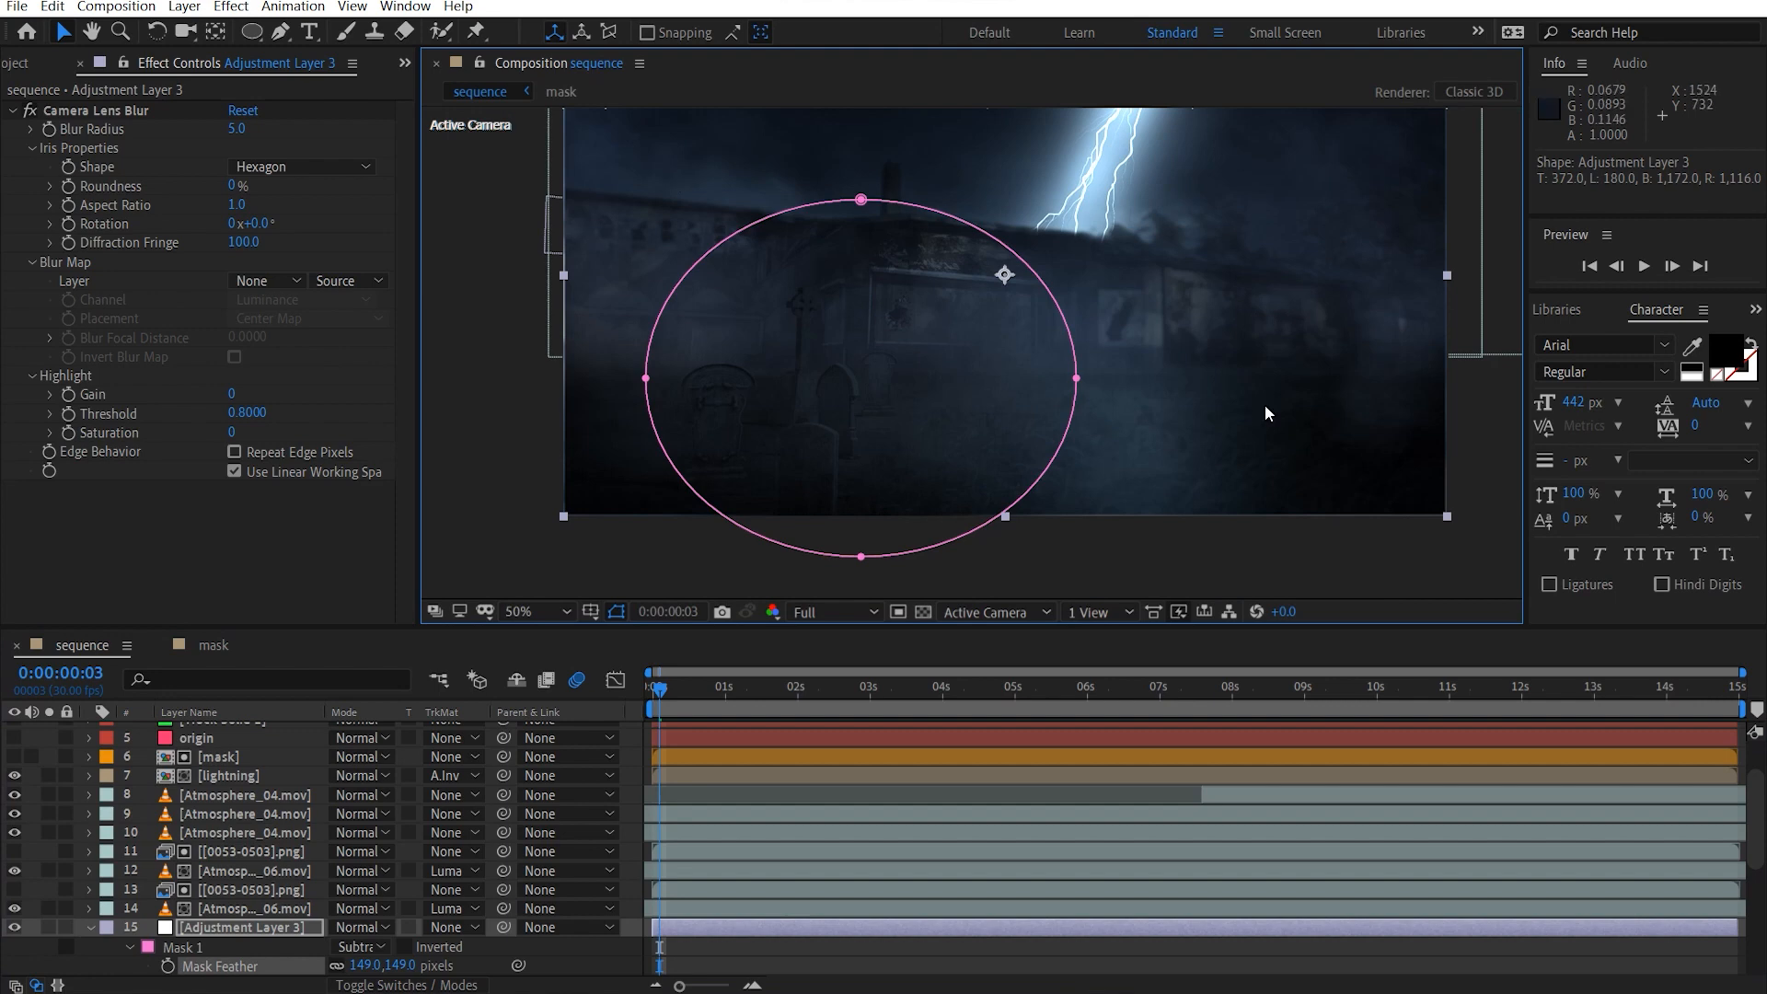
key(h)
drag(1022, 308, 999, 377)
key(v)
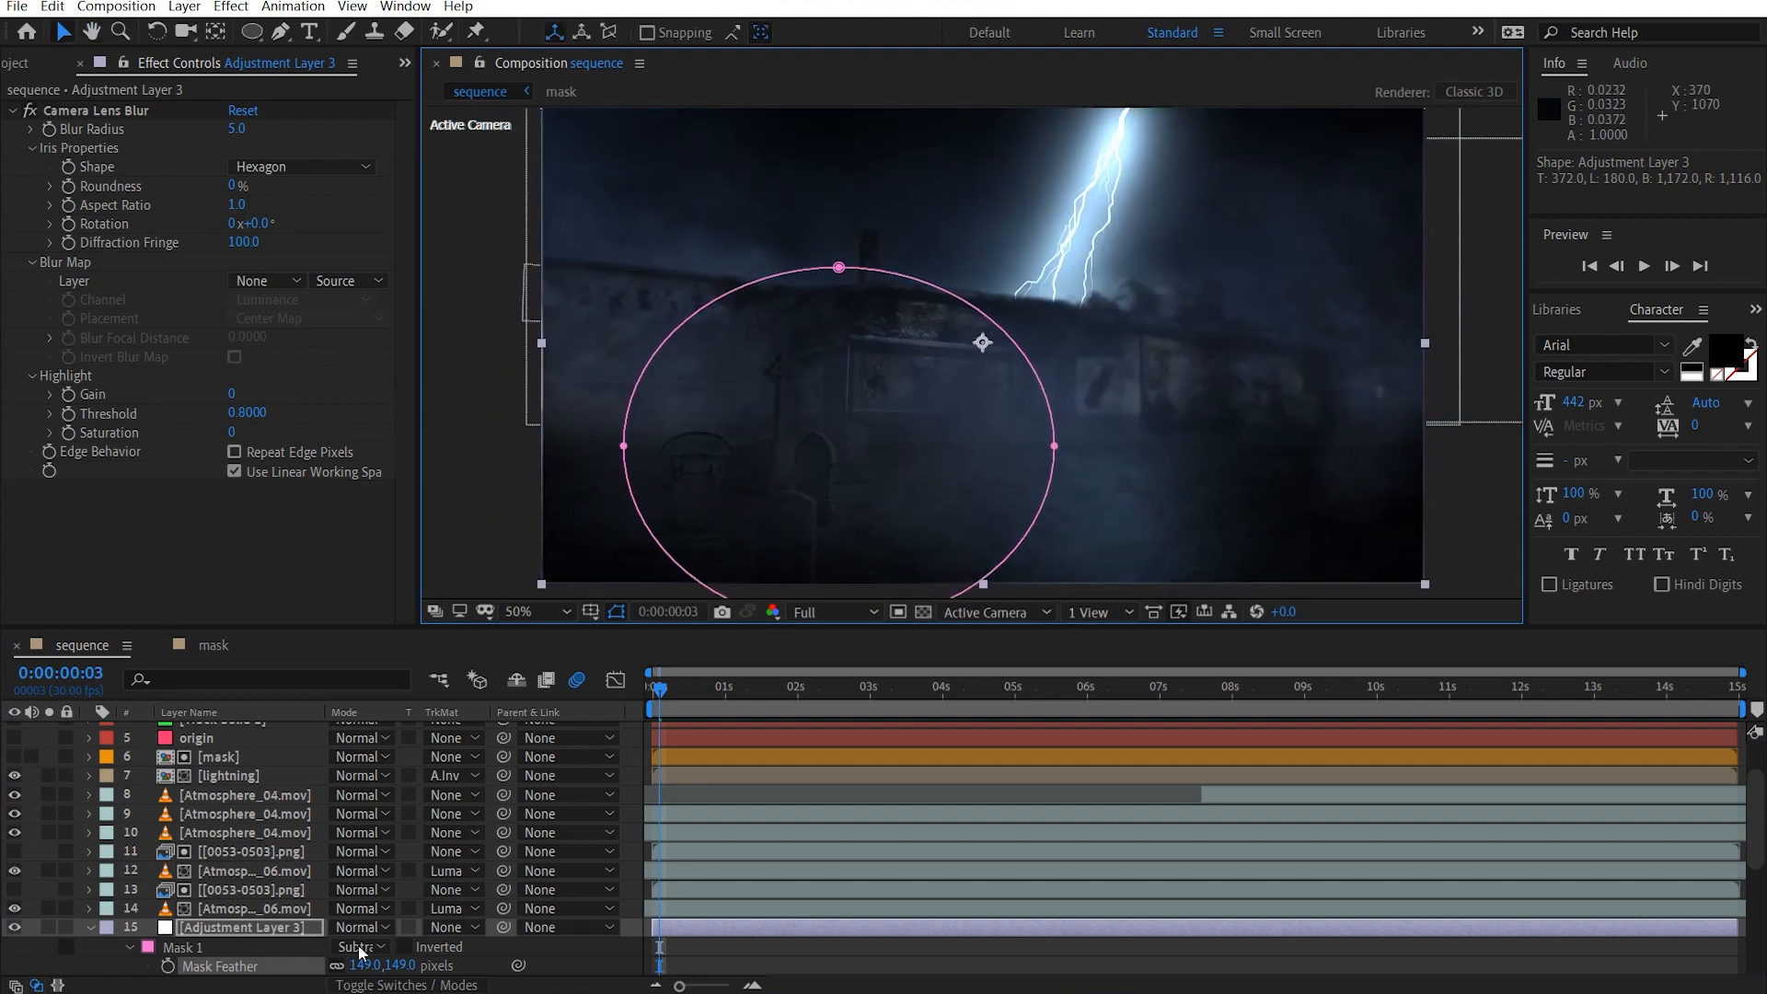
scroll(152, 933, up, 2)
scroll(152, 933, down, 4)
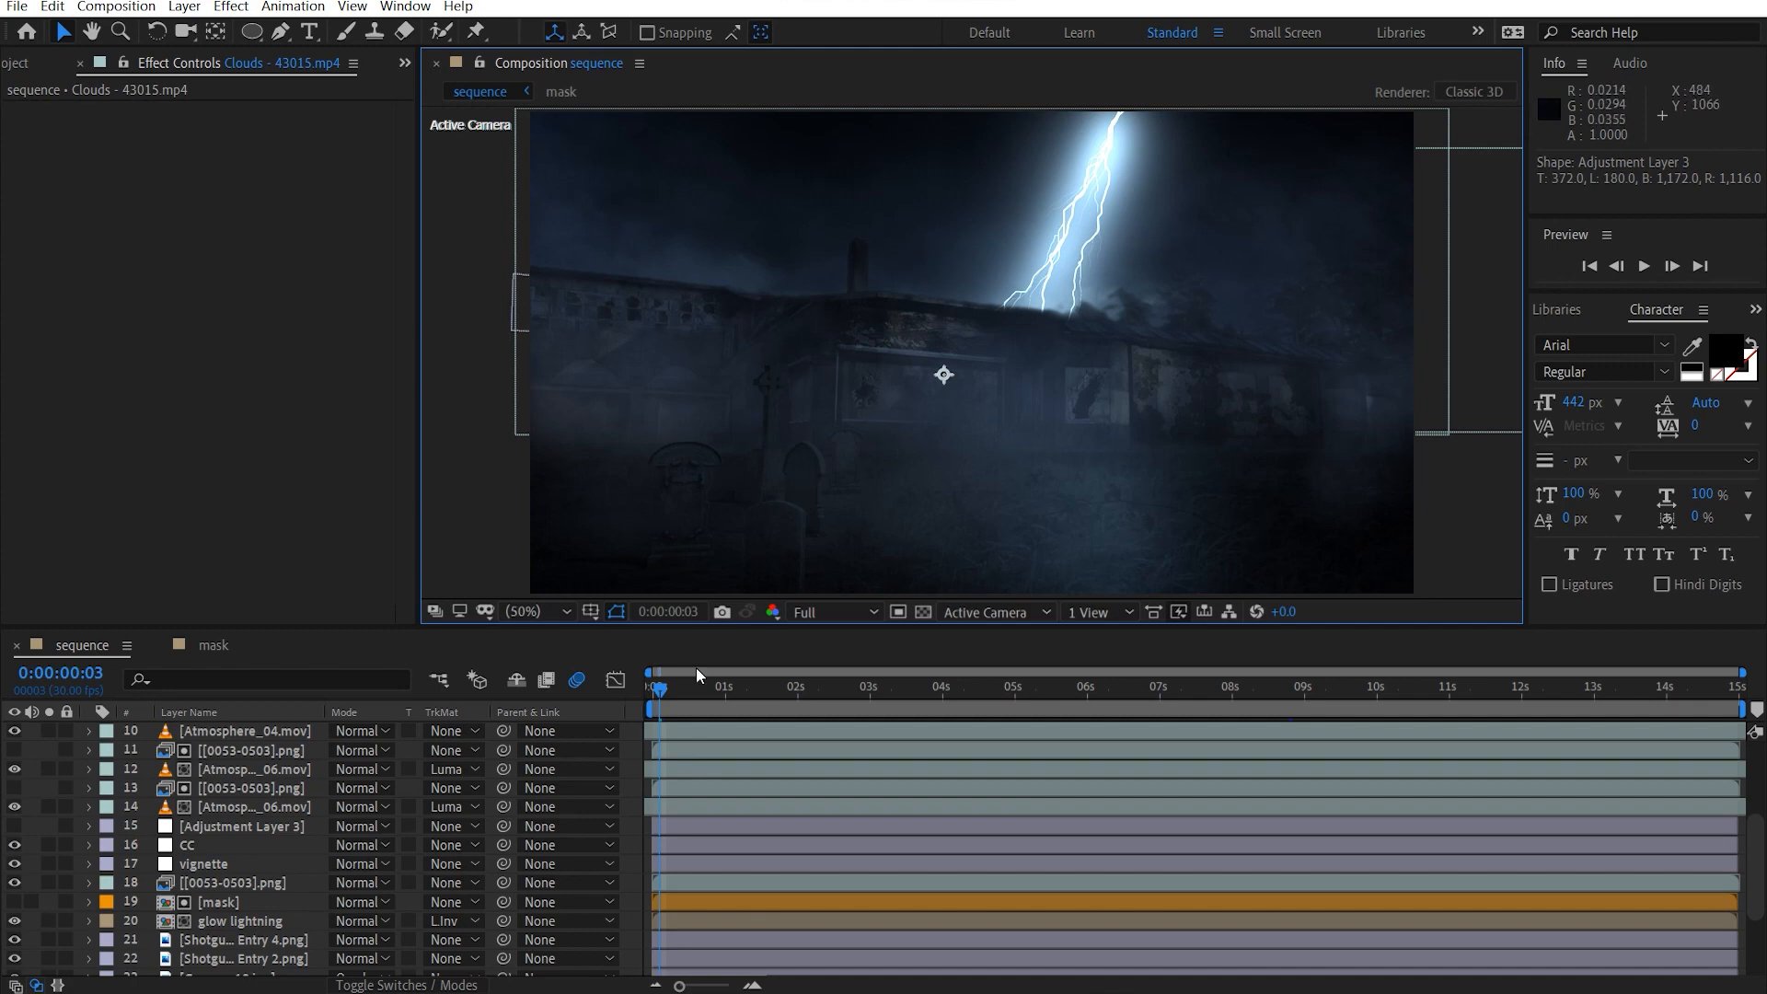
scroll(596, 776, down, 3)
scroll(596, 769, down, 1)
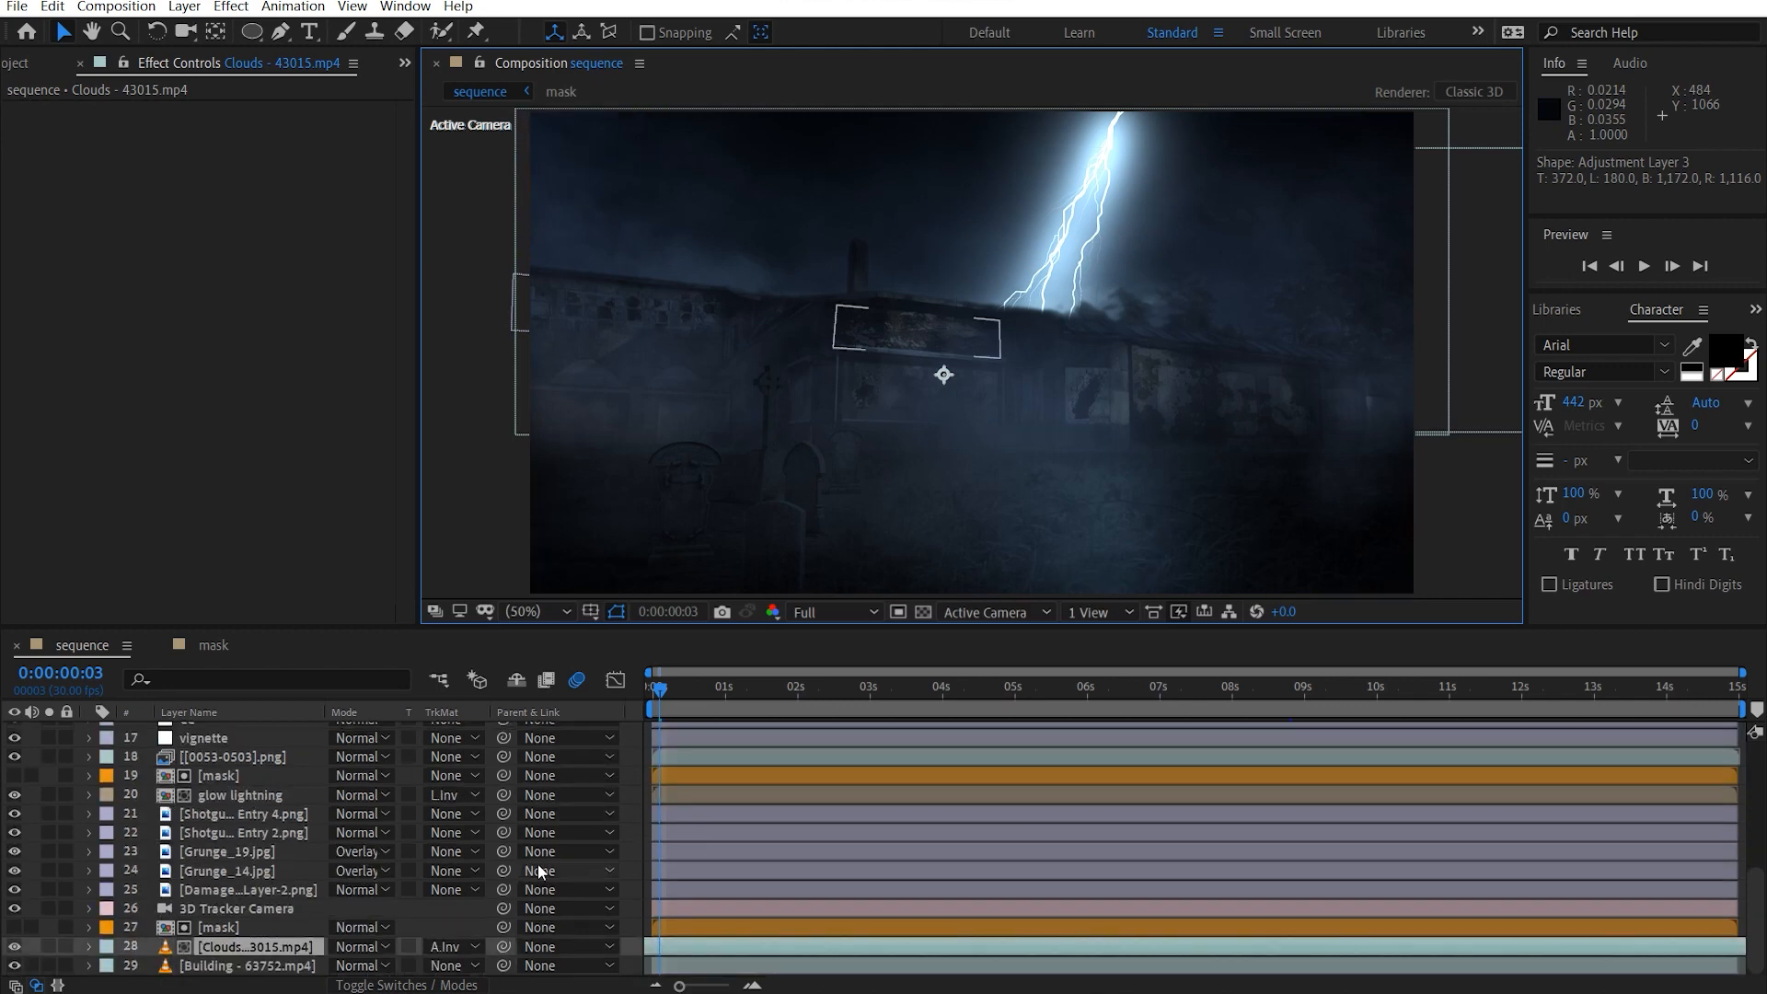